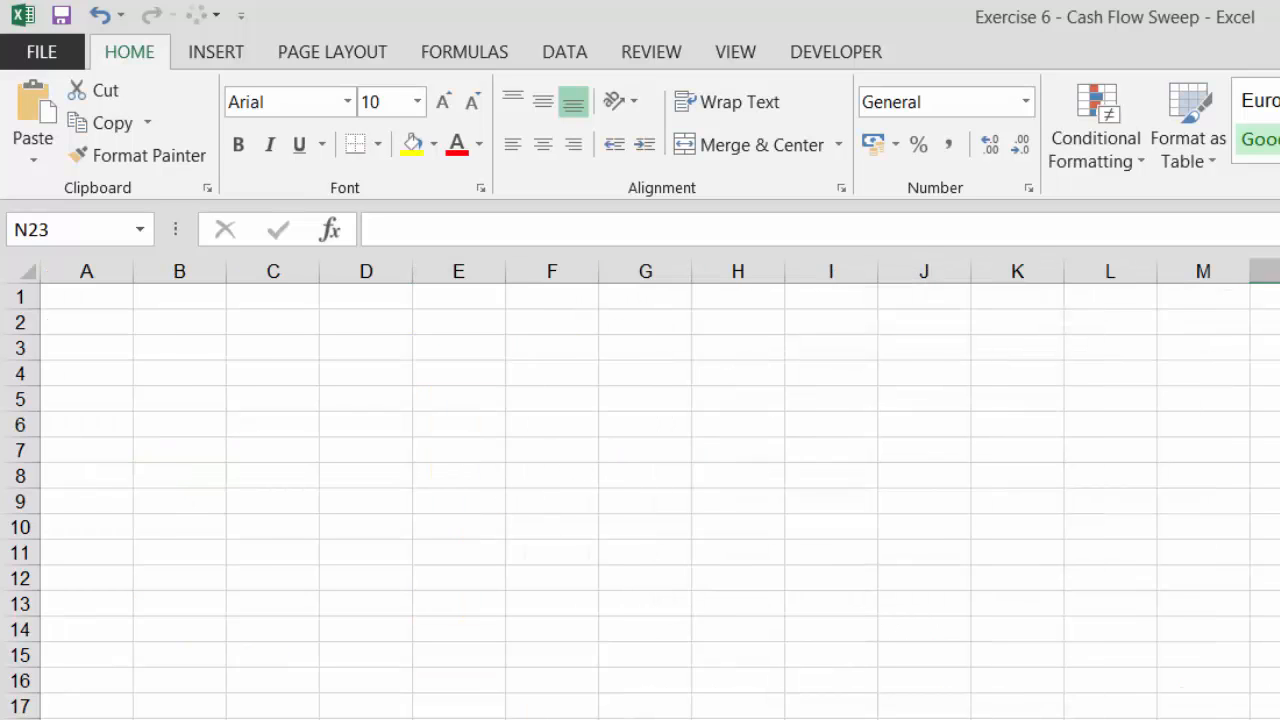
Review the assumption inputs and their named cells in the Assumptions block
left_click(731, 401)
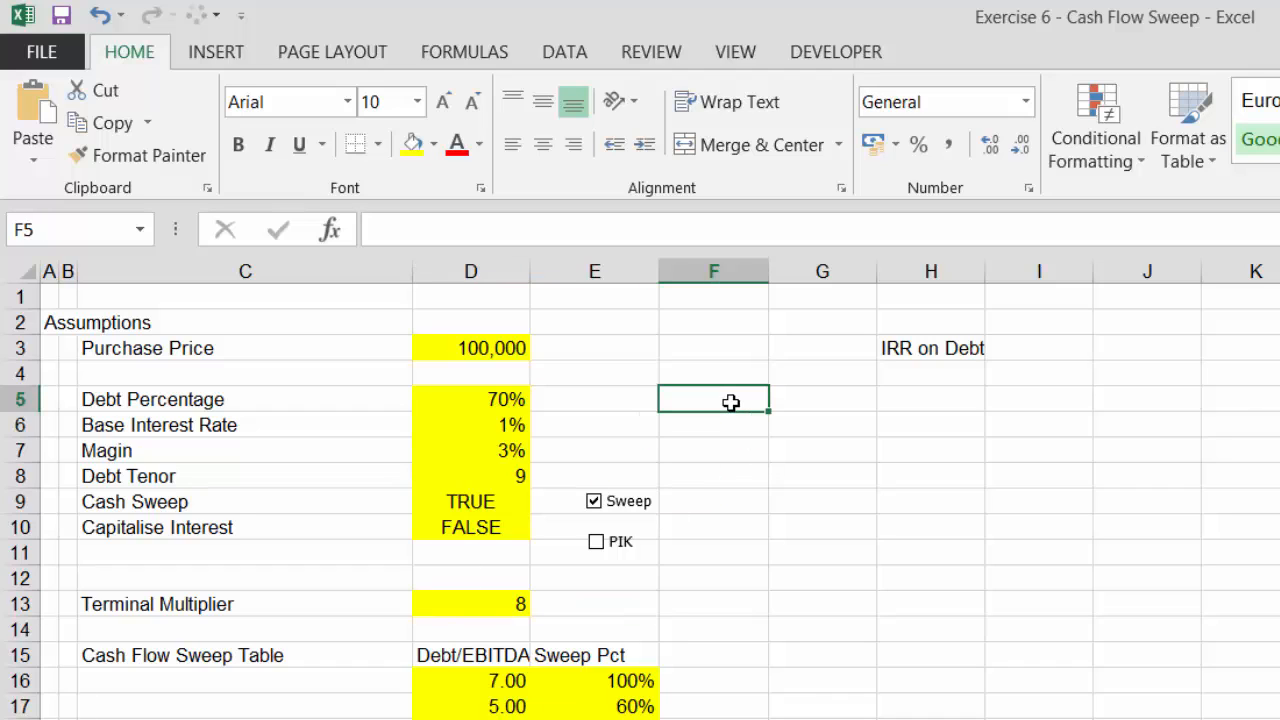
key("Up")
key("Up")
key("Up")
key("Up")
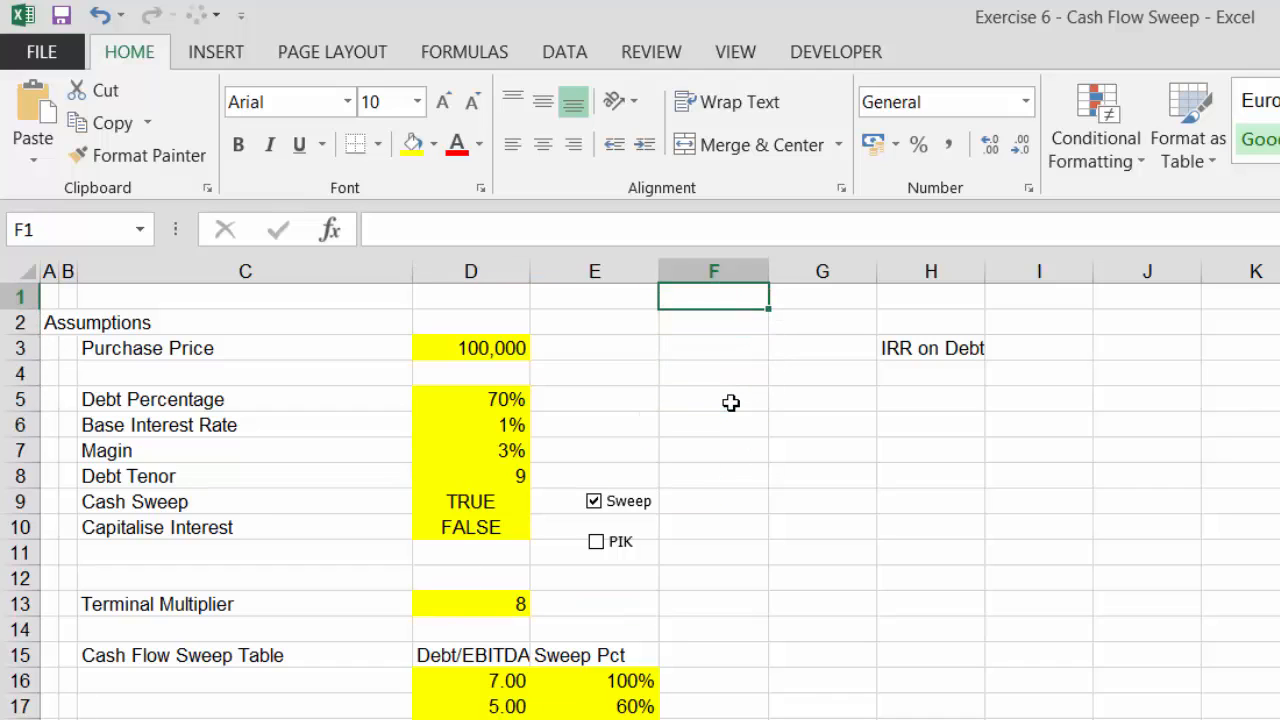
key("Down")
key("Down")
key("Down")
key("Down")
key("Down")
key("Down")
key("Down")
key("Down")
key("Down")
key("Down")
key("Down")
key("Down")
key("Down")
key("Down")
key("Down")
key("Down")
key("Left")
key("Left")
key("Left")
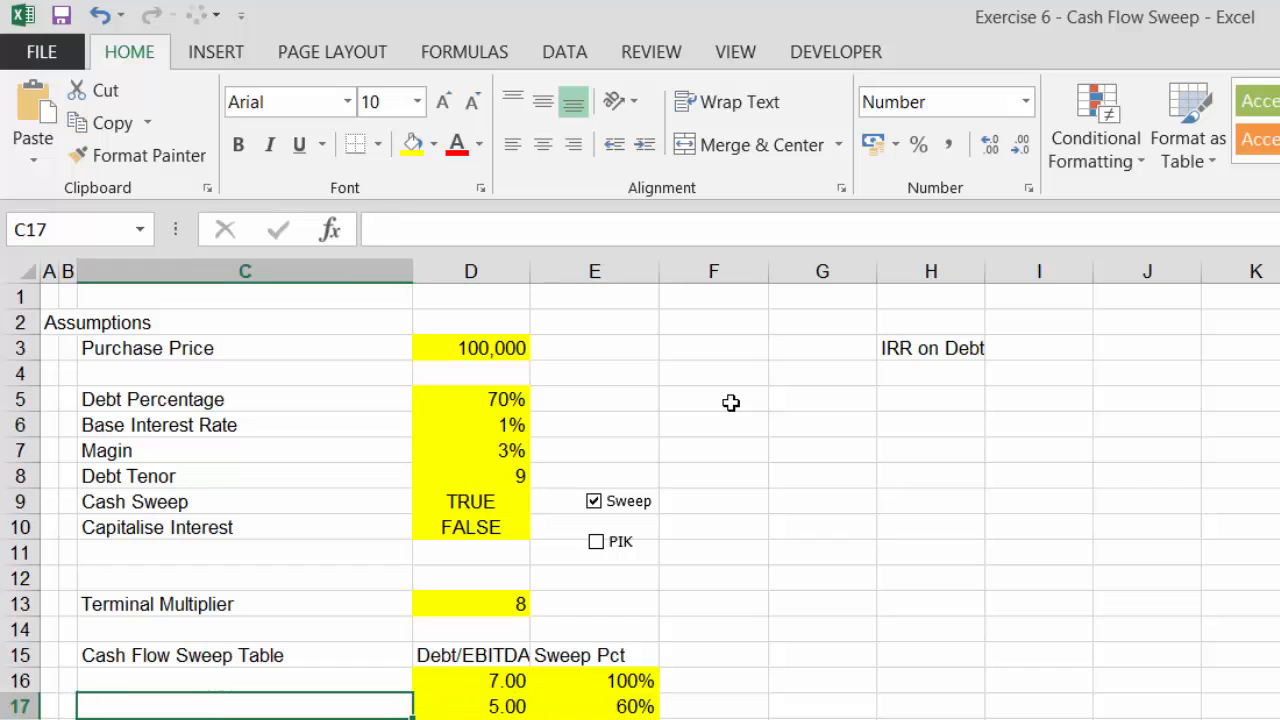
key("Up")
key("Up")
key("Up")
key("Up")
key("Up")
key("Up")
key("Up")
key("Up")
key("Up")
key("Up")
key("Up")
key("Up")
key("Up")
key("Up")
key("Up")
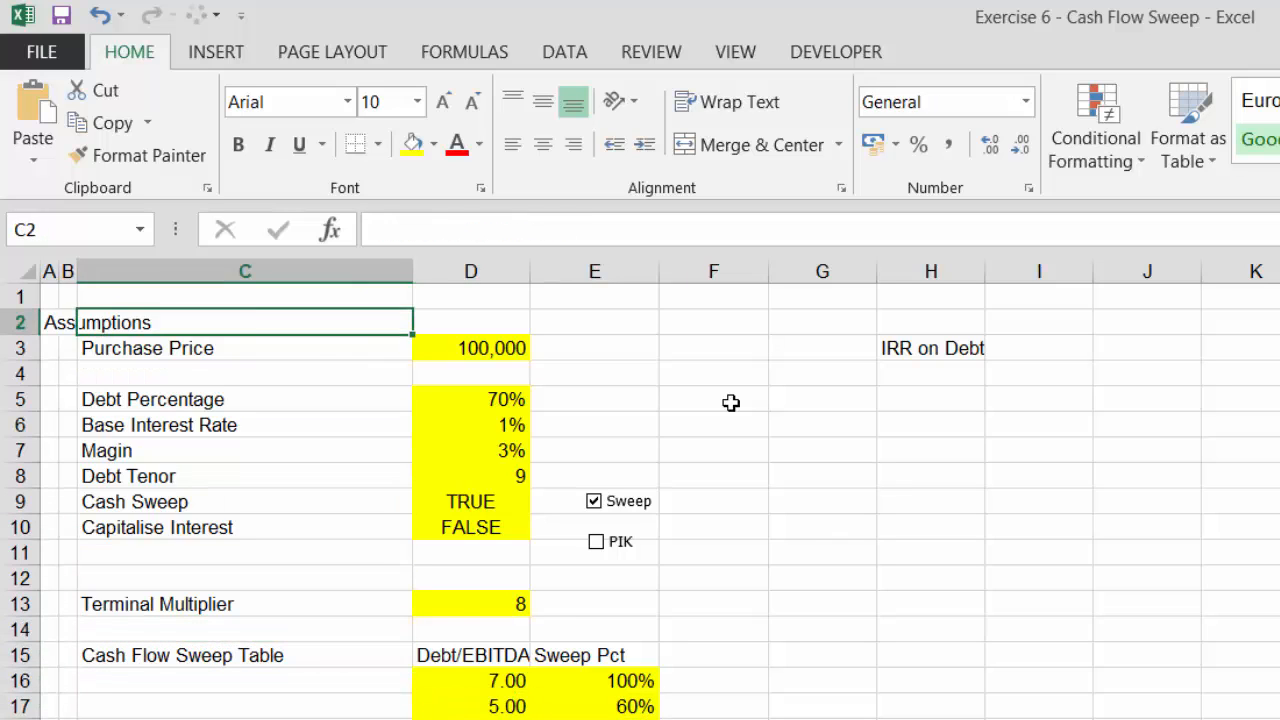
key("Right")
key("Down")
key("Down")
key("Down")
key("Down")
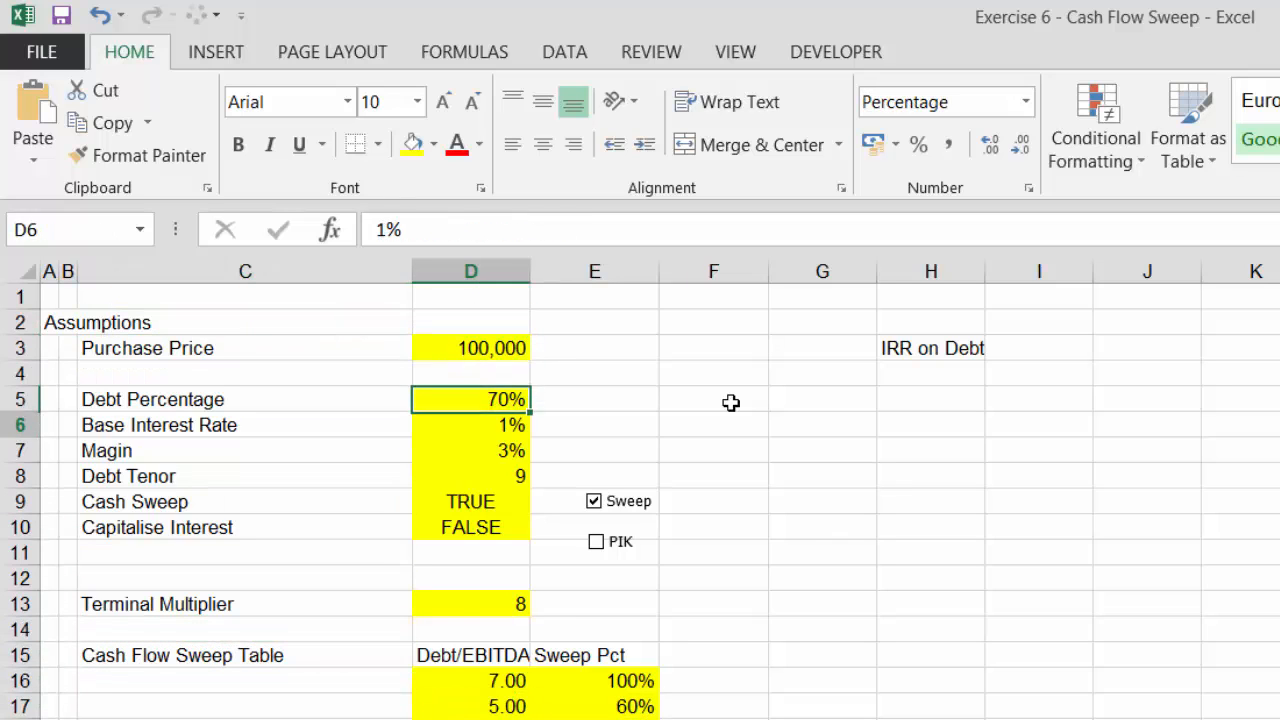
key("Up")
key("Up")
key("Down")
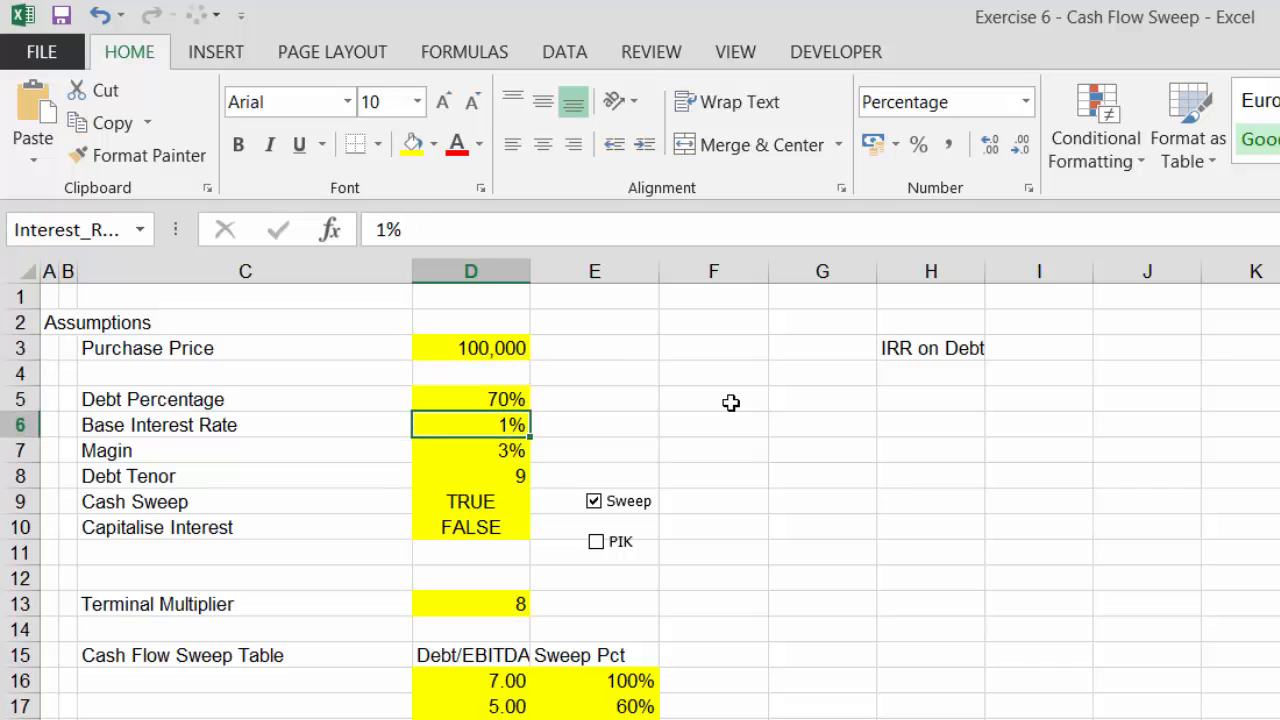
key("Up")
key("Down")
key("Left")
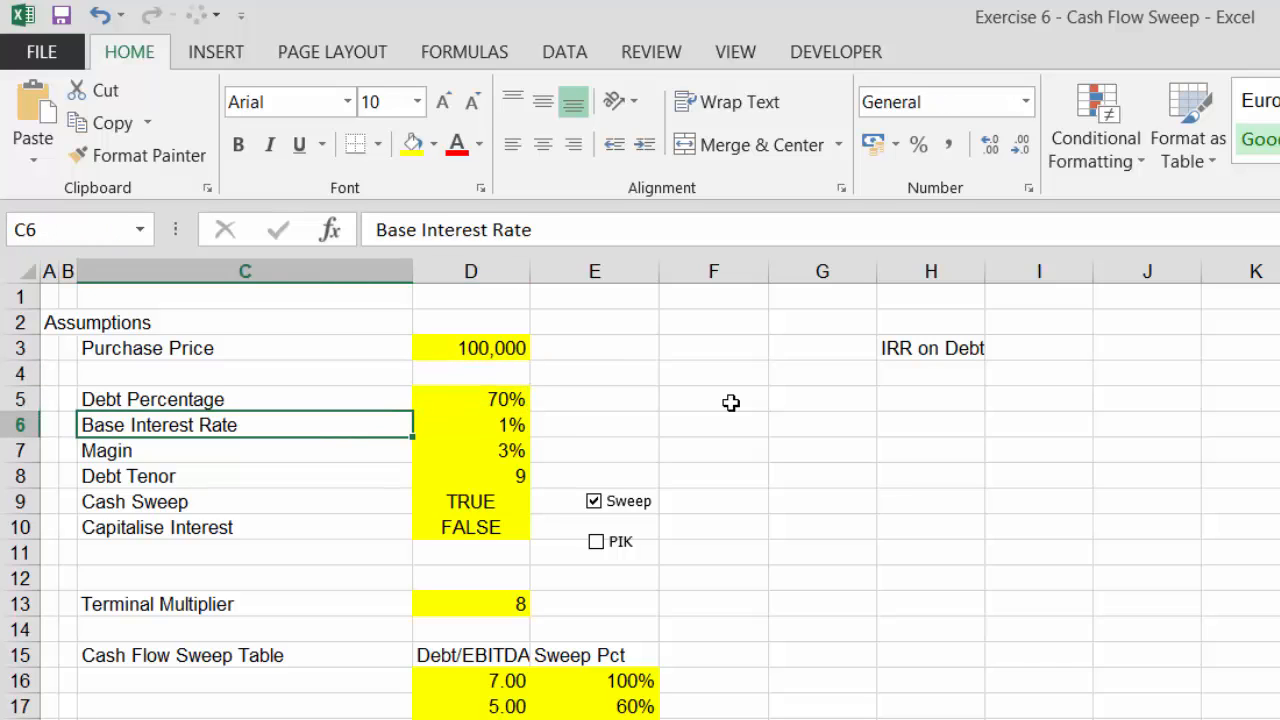
key("Down")
key("Right")
key("Up")
key("Left")
key("Left")
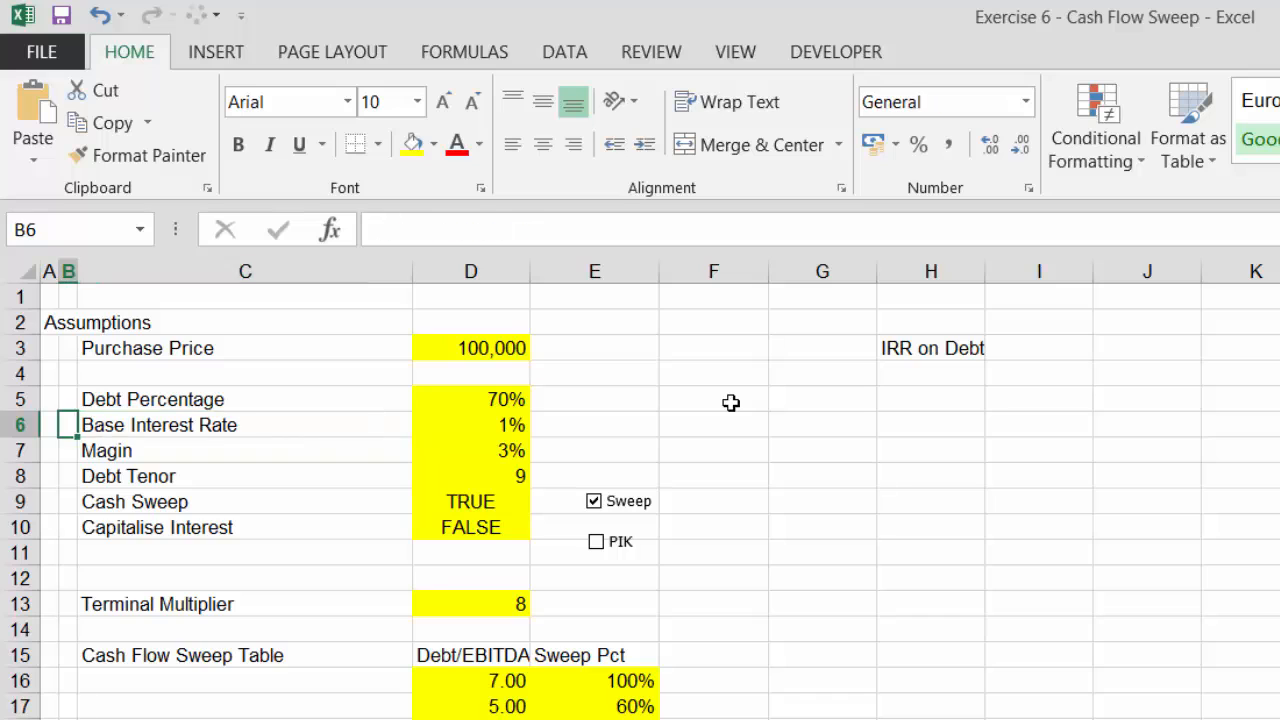
key("Right")
key("Right")
key("Down")
key("Left")
key("Left")
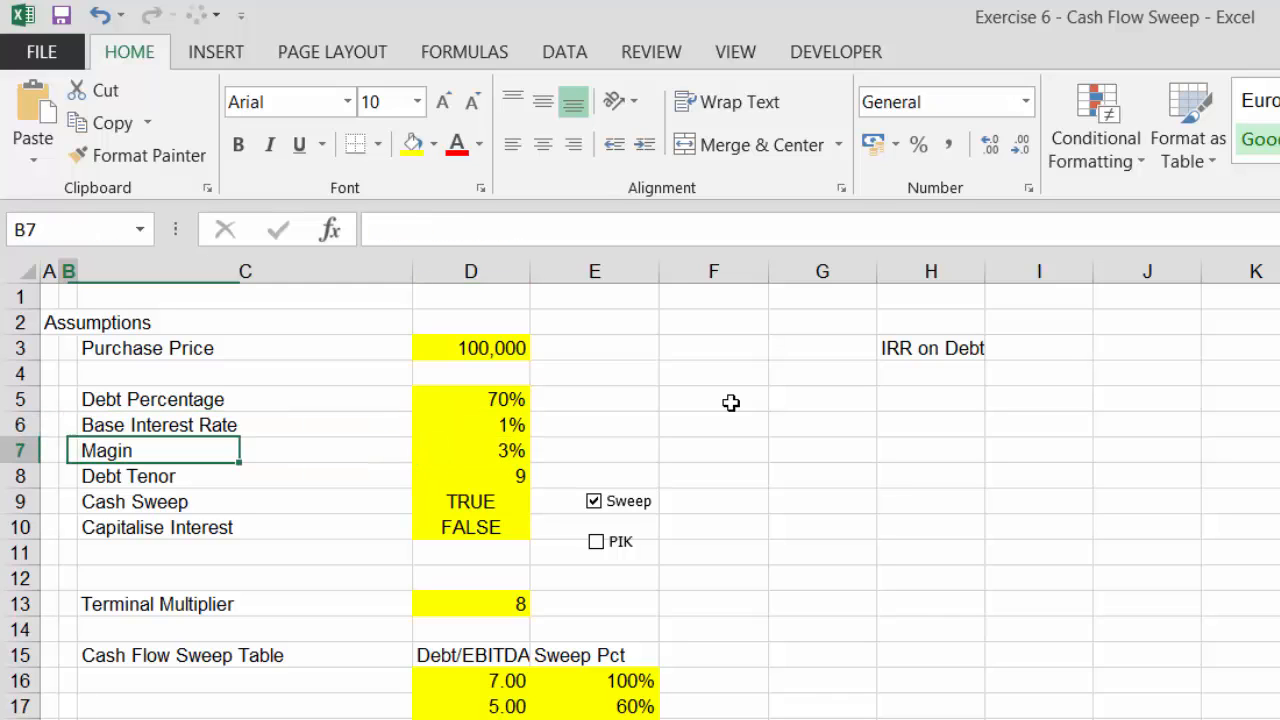
key("Right")
key("Right")
Set the Debt Tenor to 5
key("Down")
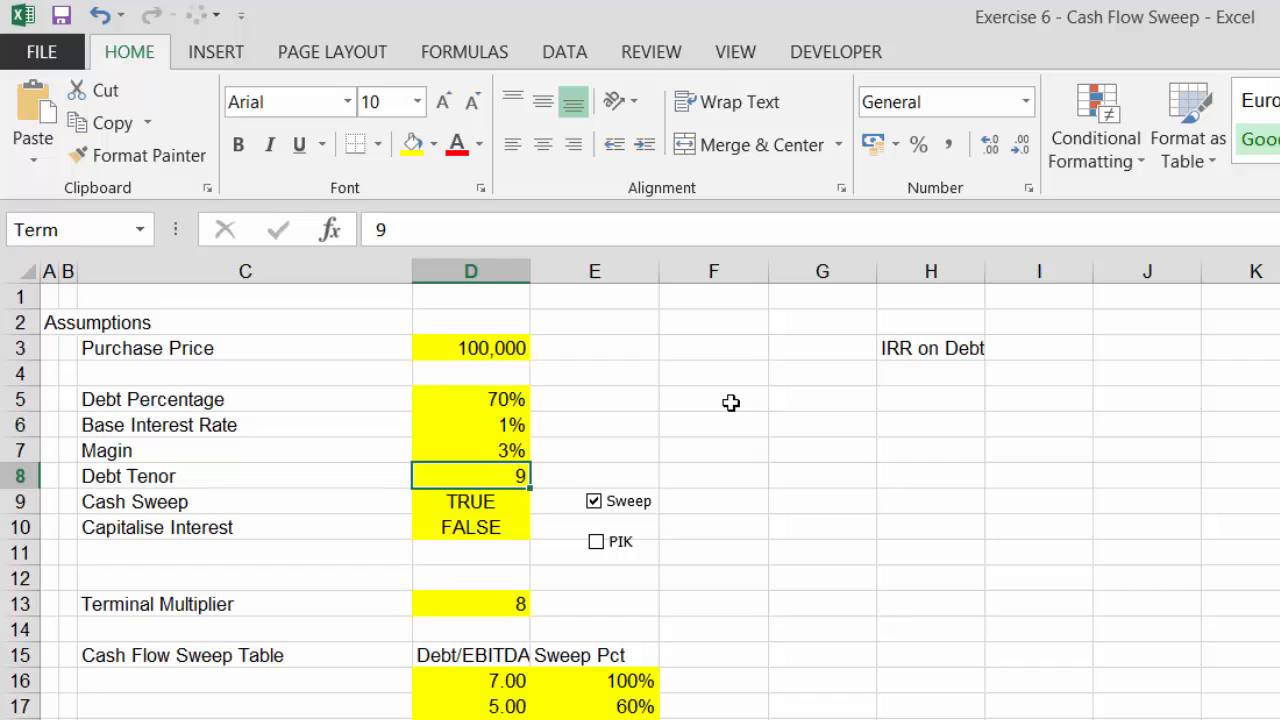
type("5")
key("Return")
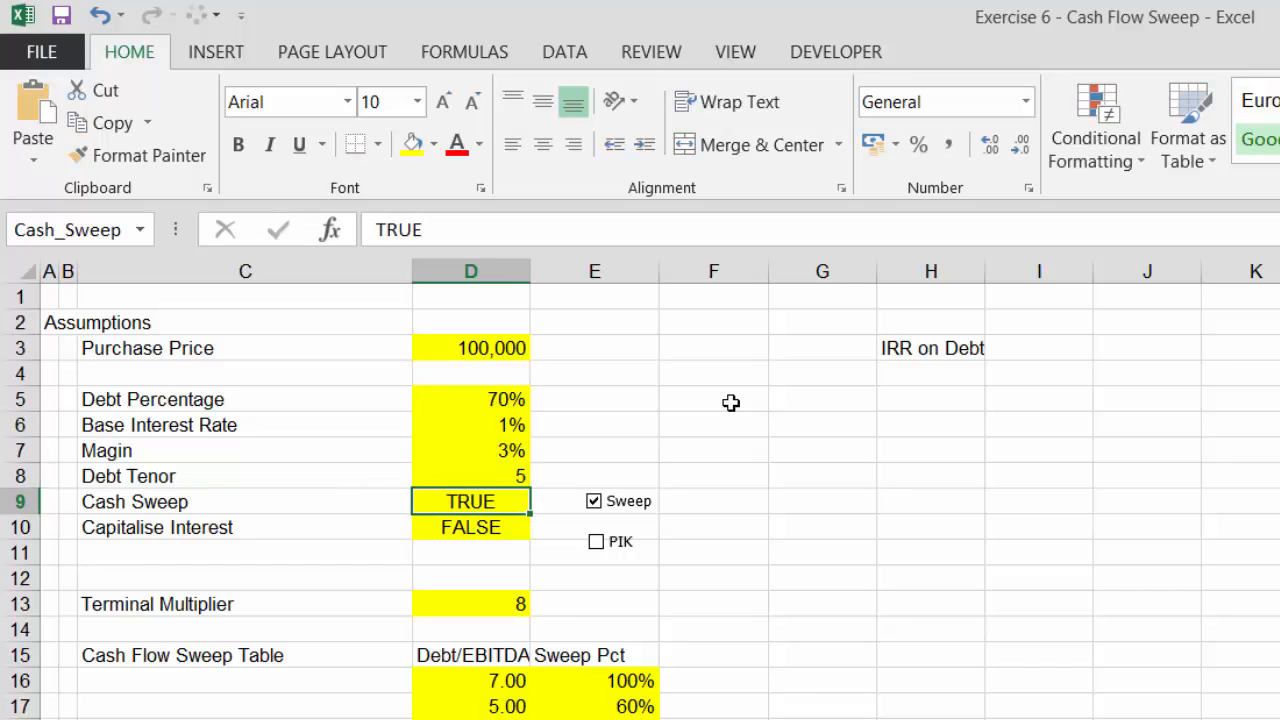
Toggle the Sweep check box off and back on
key("Left")
key("Right")
key("Right")
key("Right")
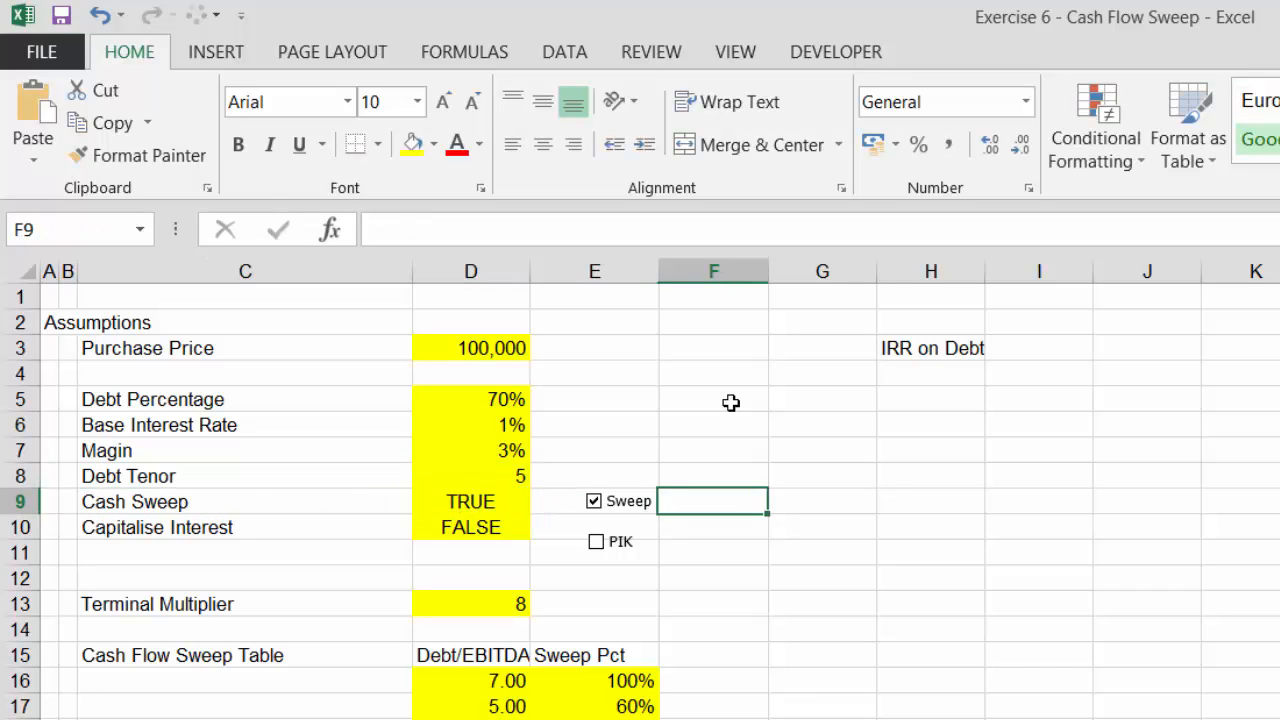
key("Left")
key("Left")
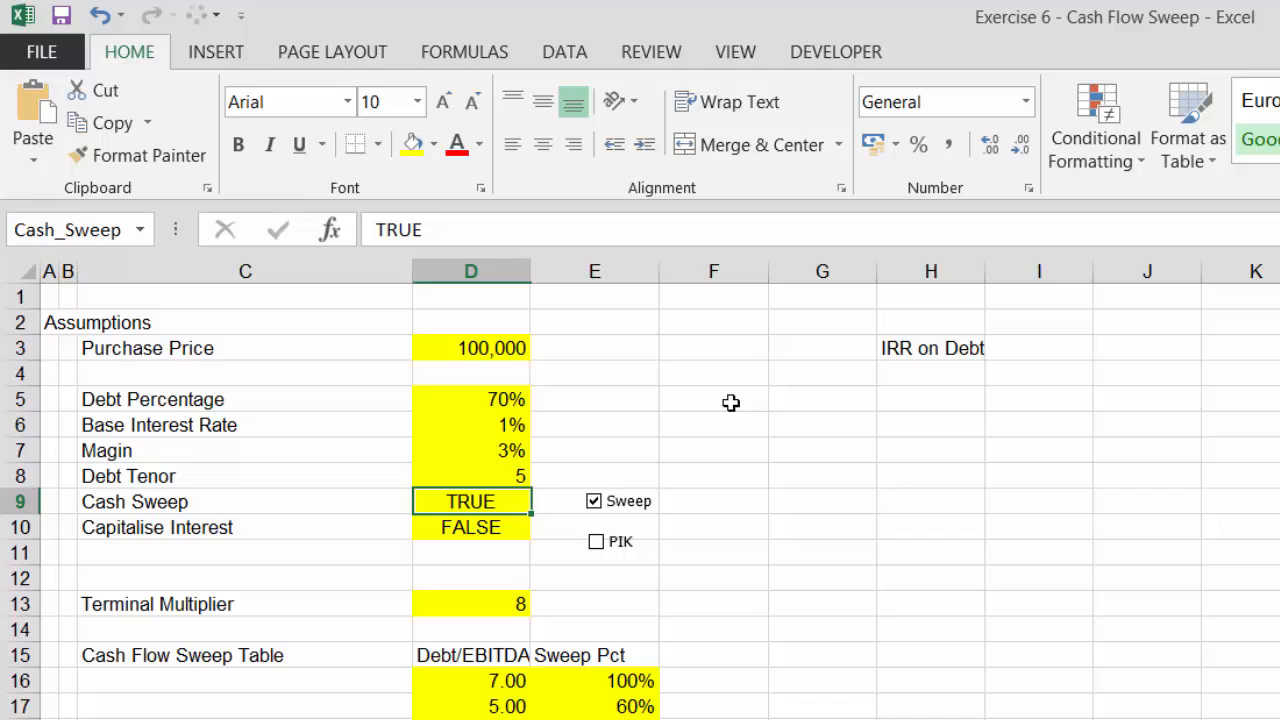
left_click(603, 500)
left_click(603, 500)
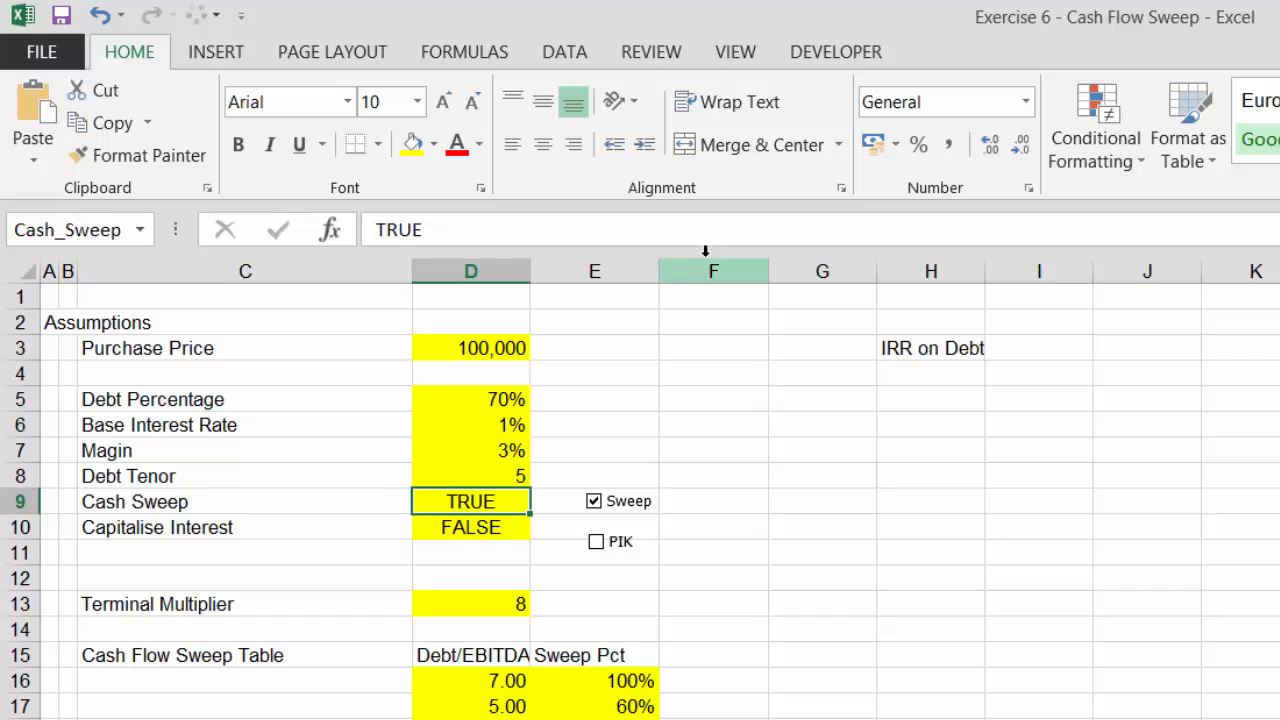
Select the PIK check box control and move it up to sit beside the Capitalise Interest row
left_click(812, 50)
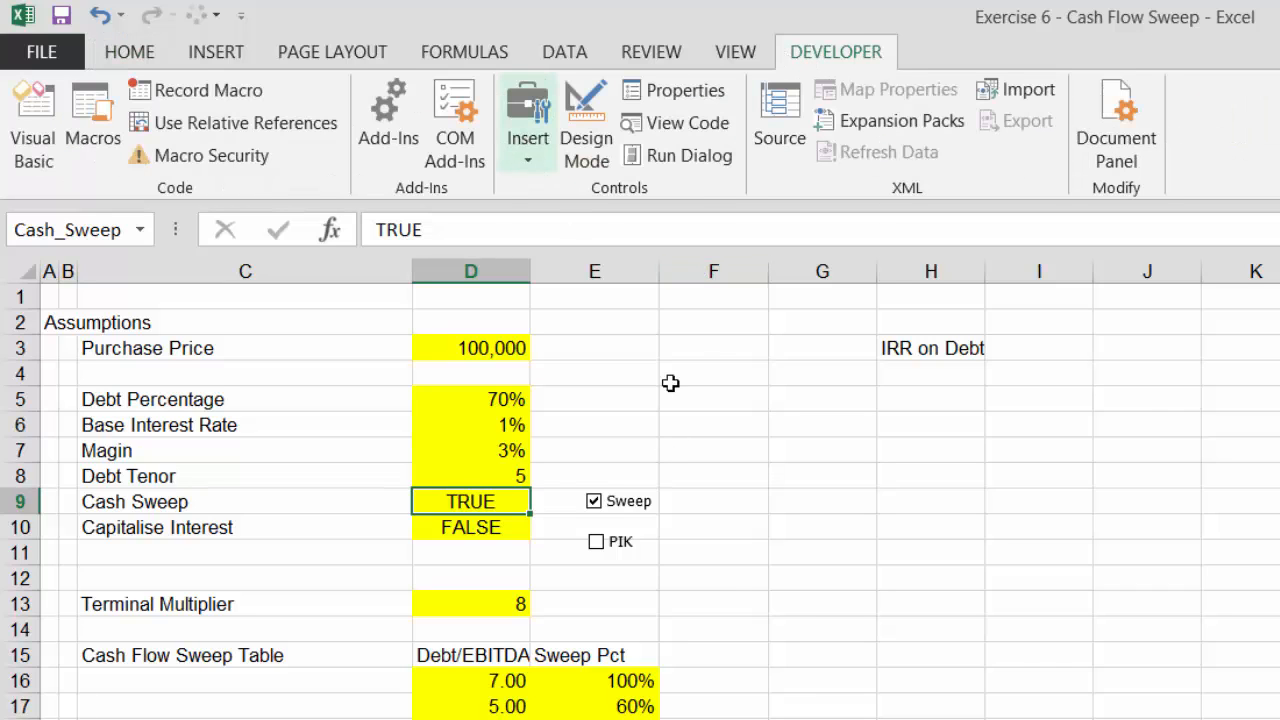
left_click(770, 527)
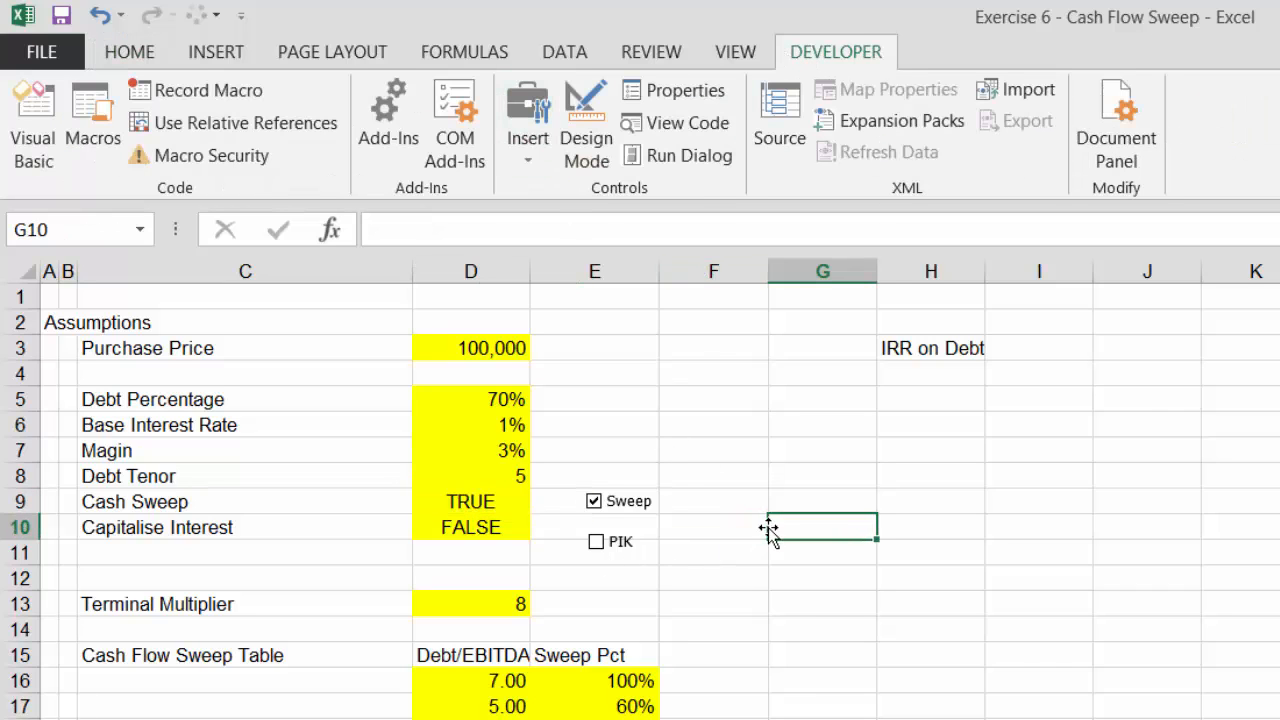
left_click(613, 546)
right_click(614, 546)
key("Escape")
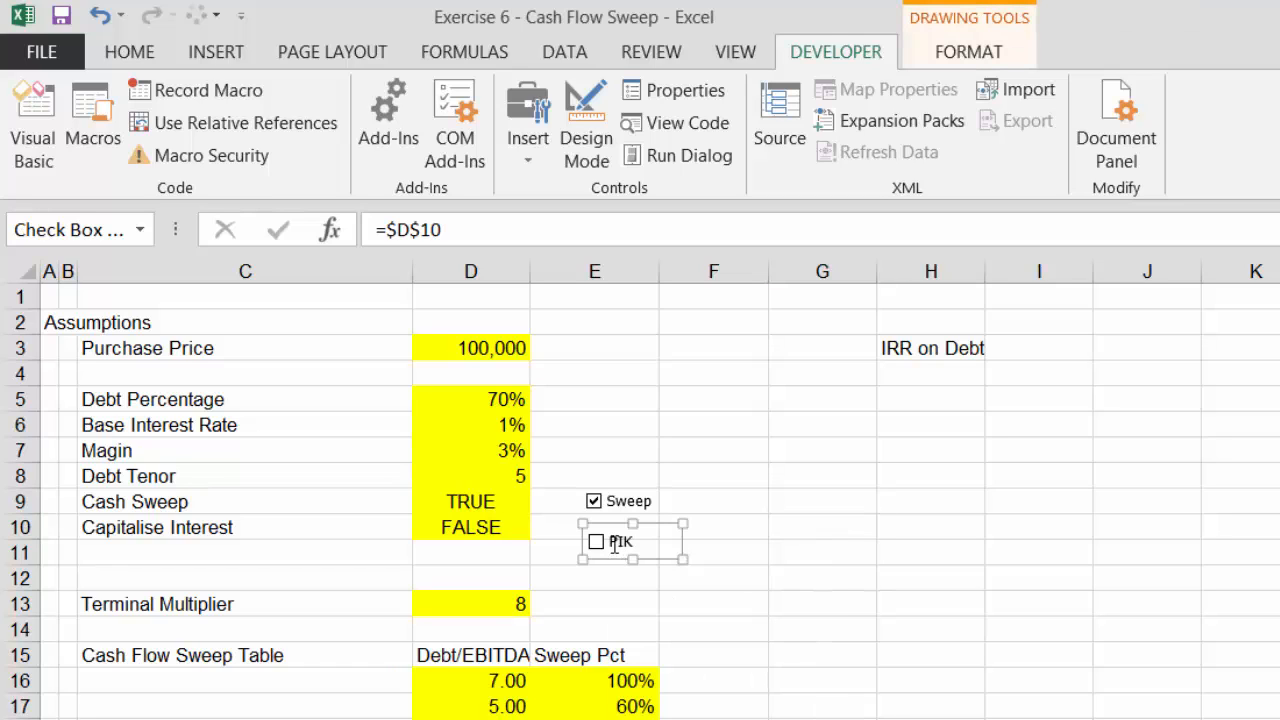
left_click_drag(612, 527, 608, 513)
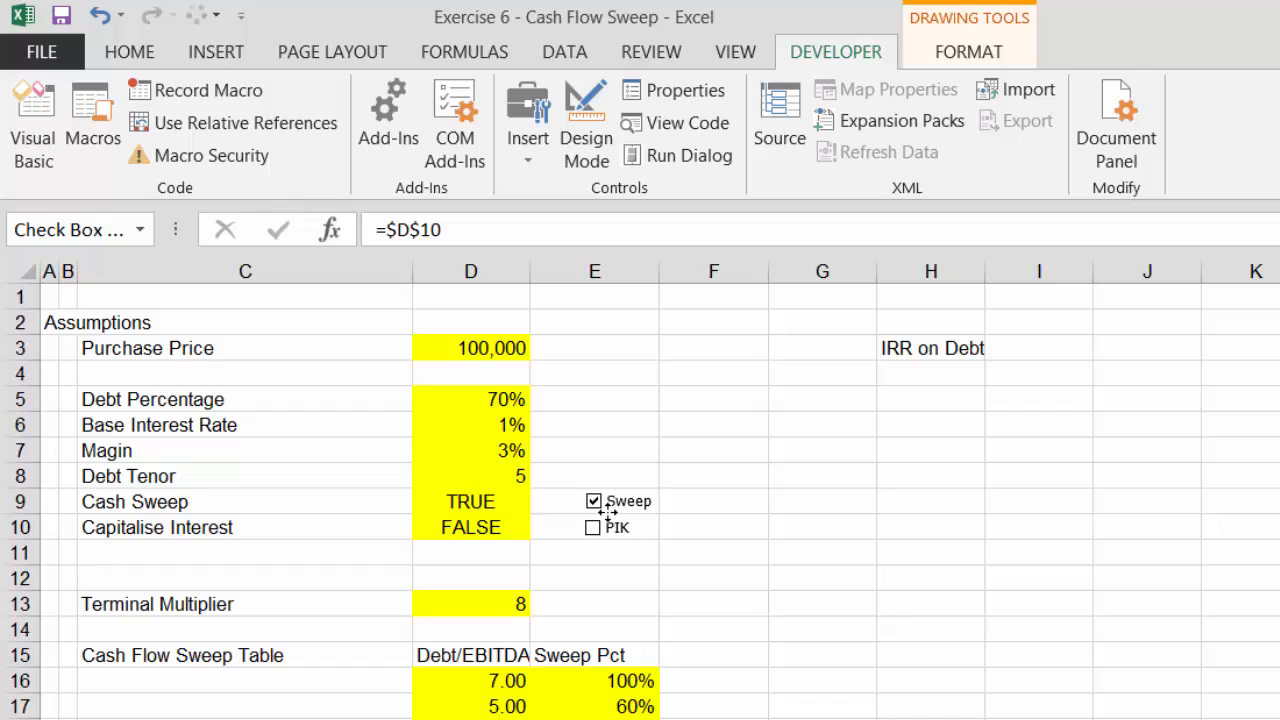
left_click(829, 568)
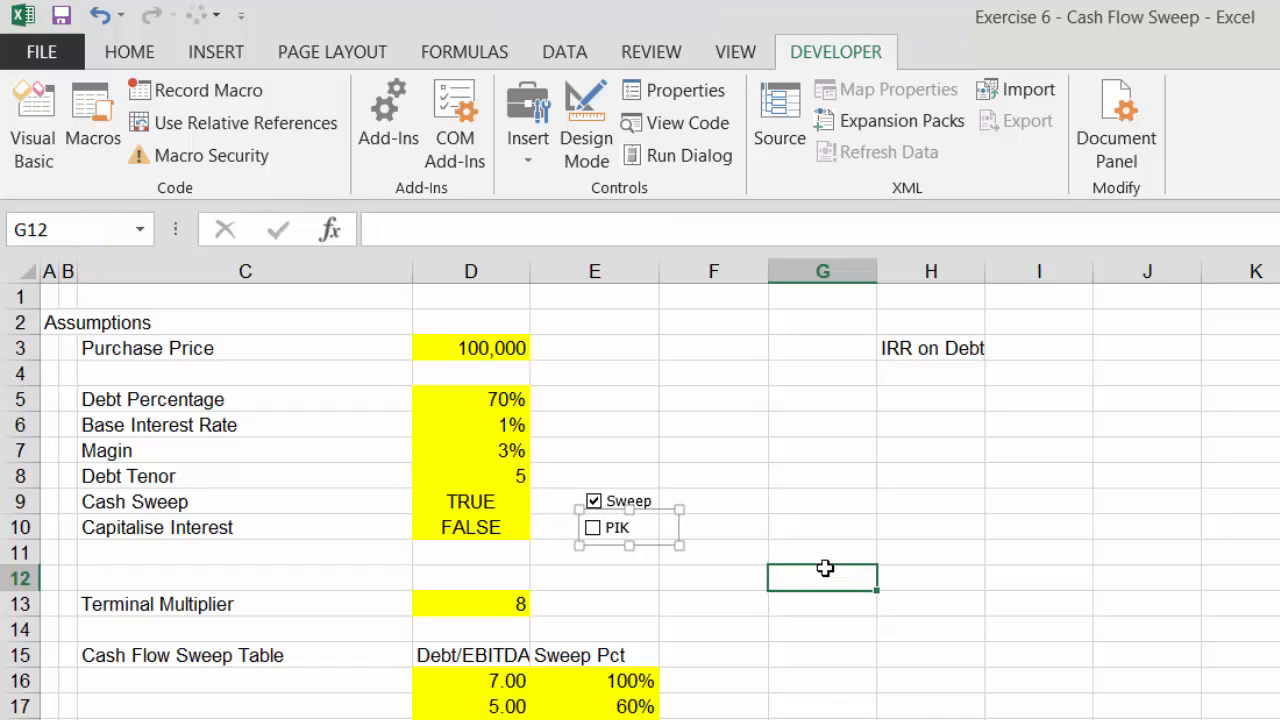
Rename the Terminal Multiplier label to Exit Multiple
left_click(556, 612)
left_click(294, 600)
key("Left")
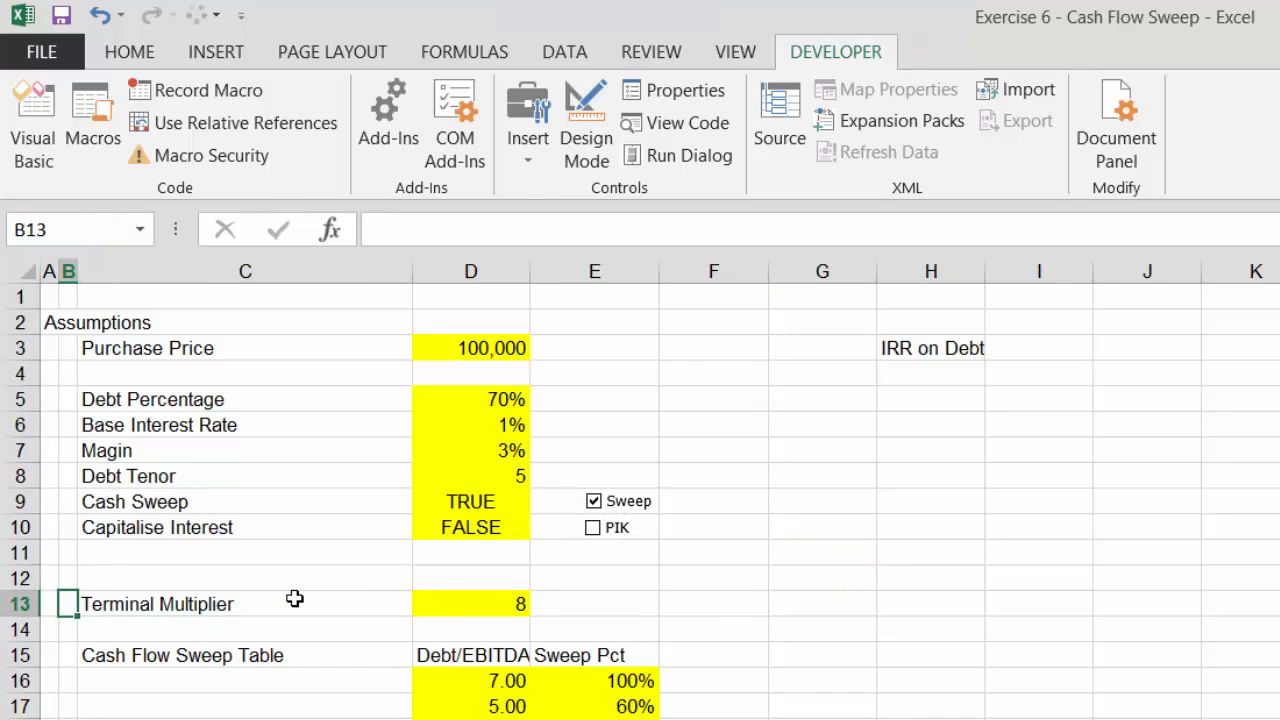
key("Right")
type("E")
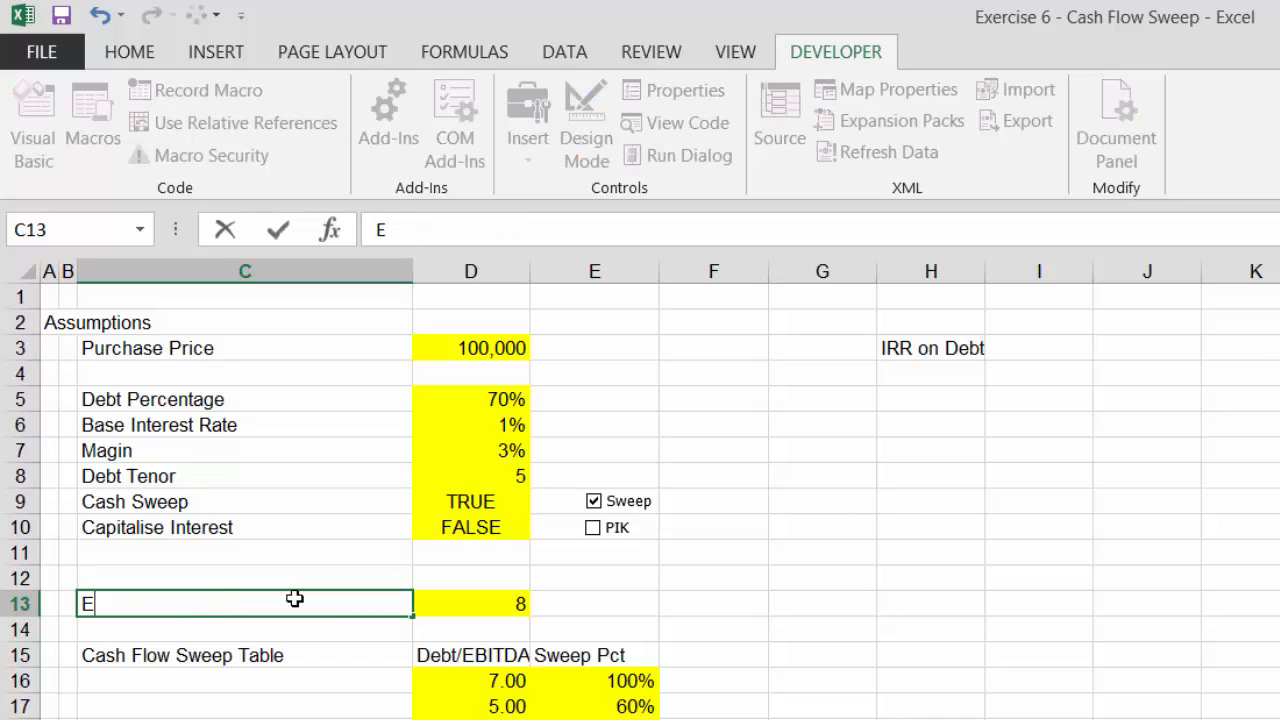
type("xit Multiple")
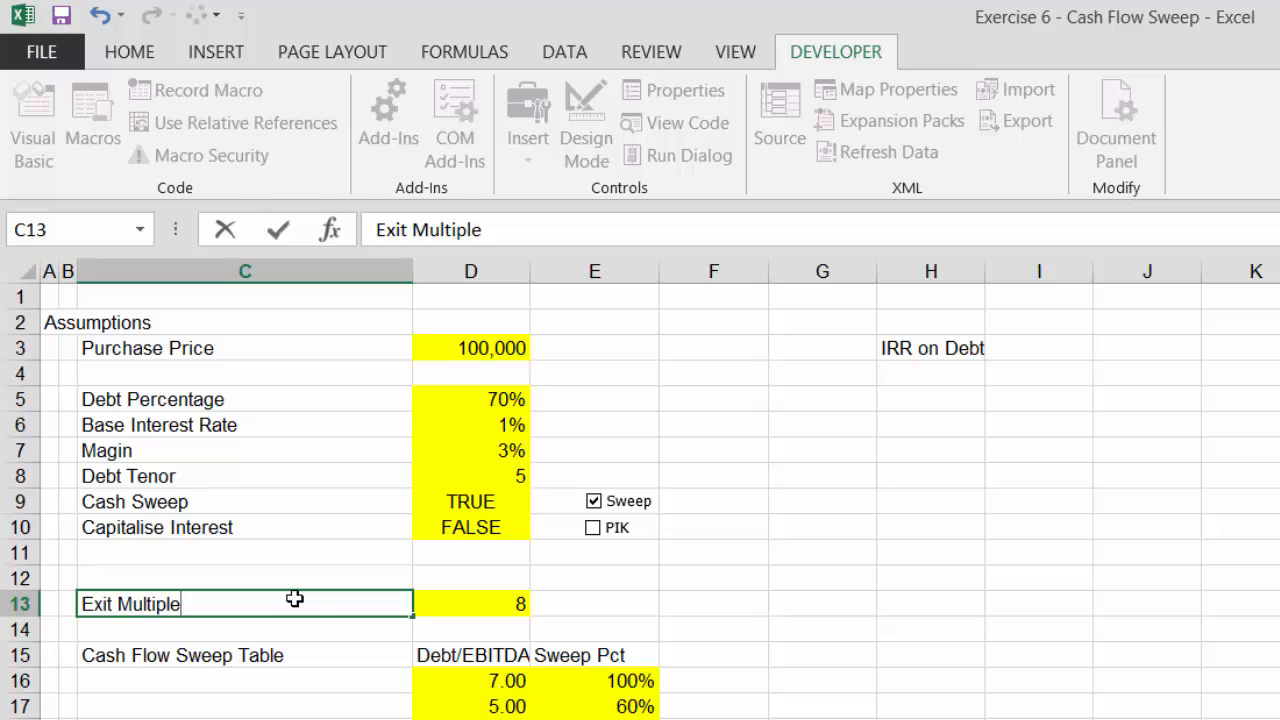
key("Return")
Center-align the Debt/EBITDA and Sweep Pct headers of the cash flow sweep table
key("Down")
key("Down")
key("Right")
key("Right")
key("Right")
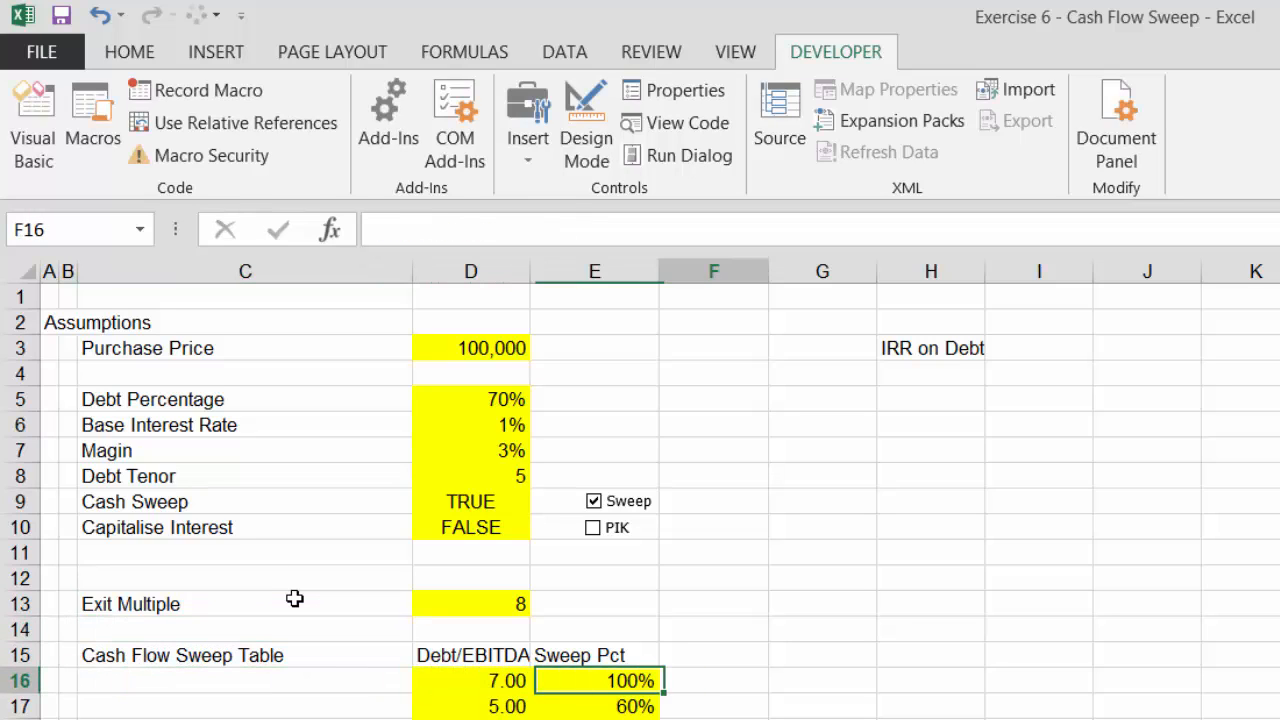
key("Left")
key("Left")
key("Up")
key("shift+Right")
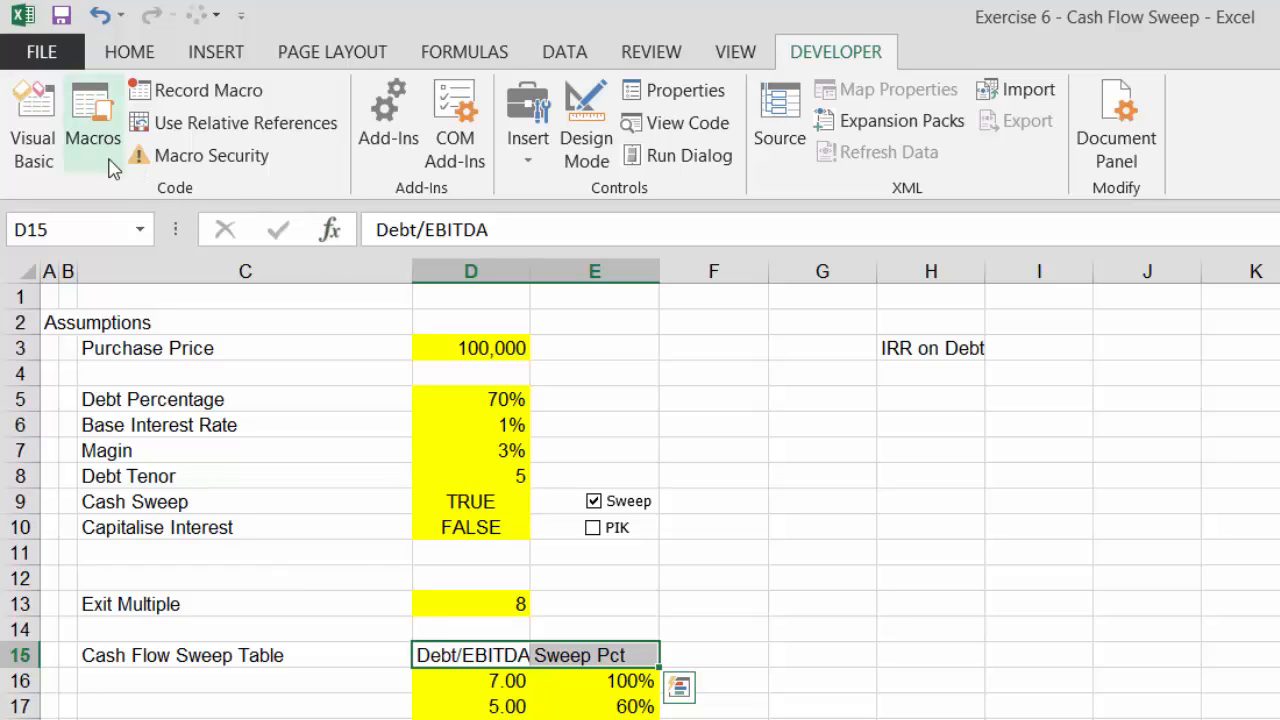
left_click(124, 58)
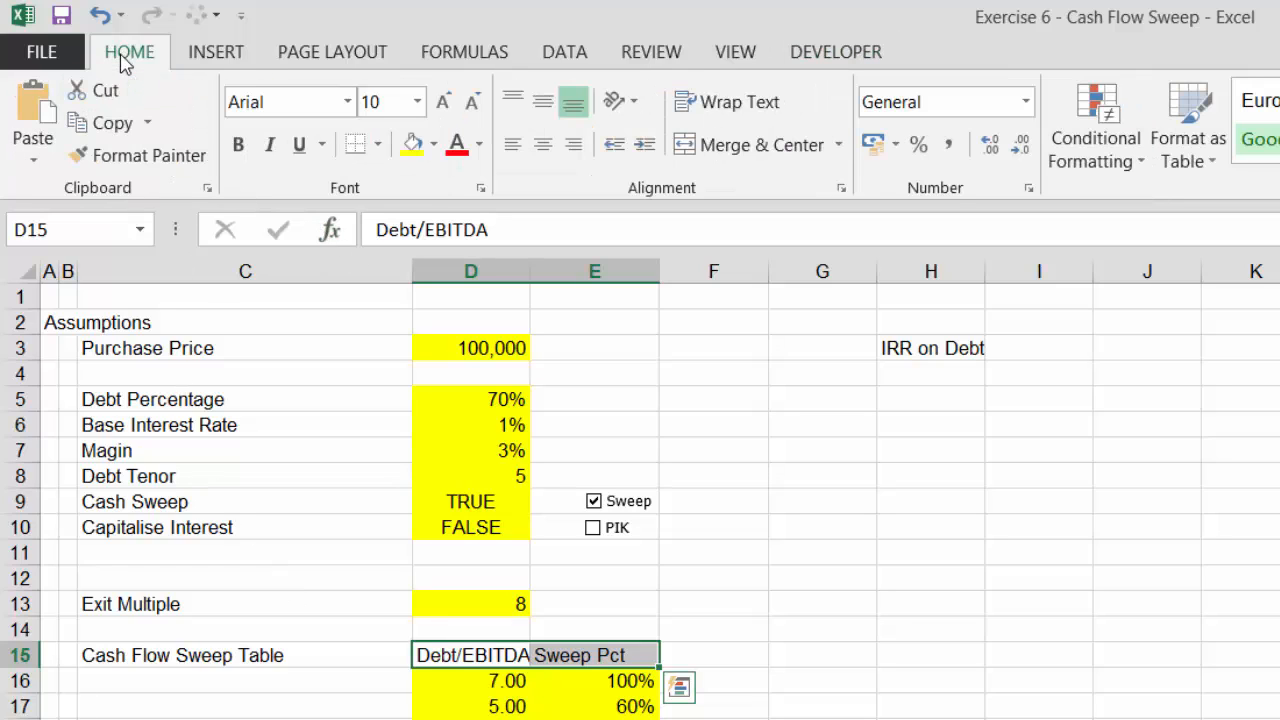
left_click(543, 148)
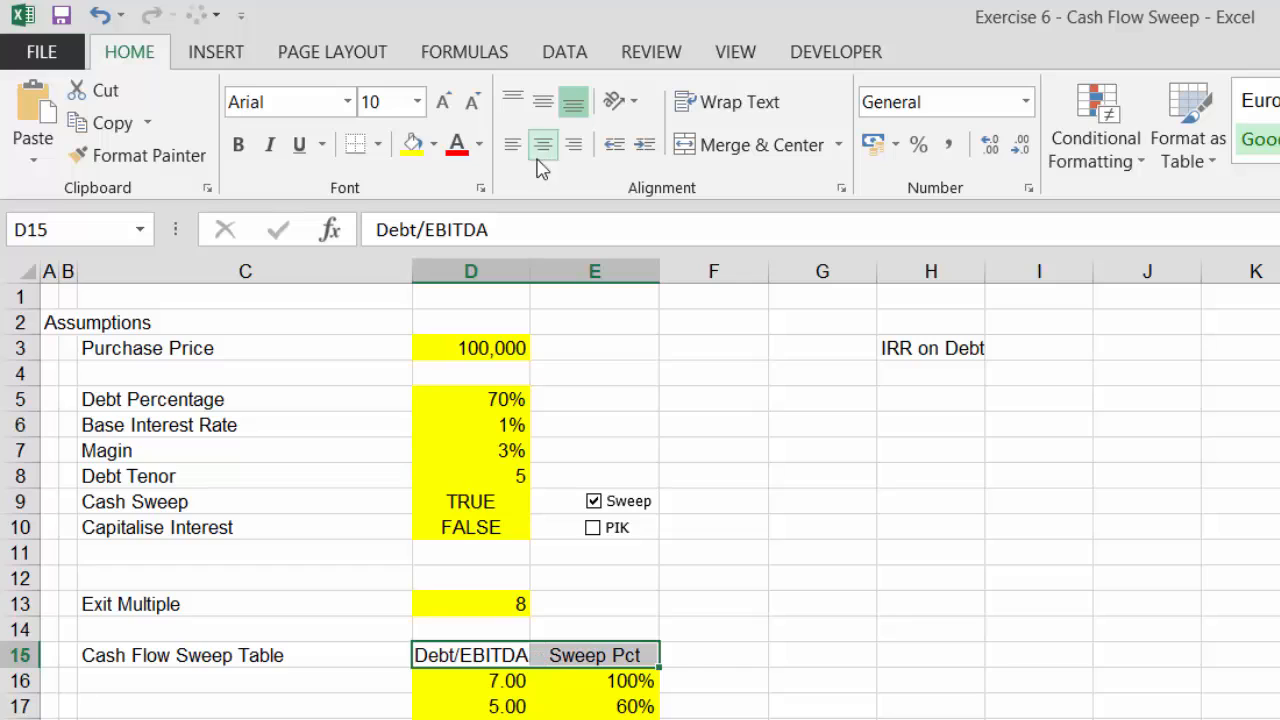
left_click(488, 678)
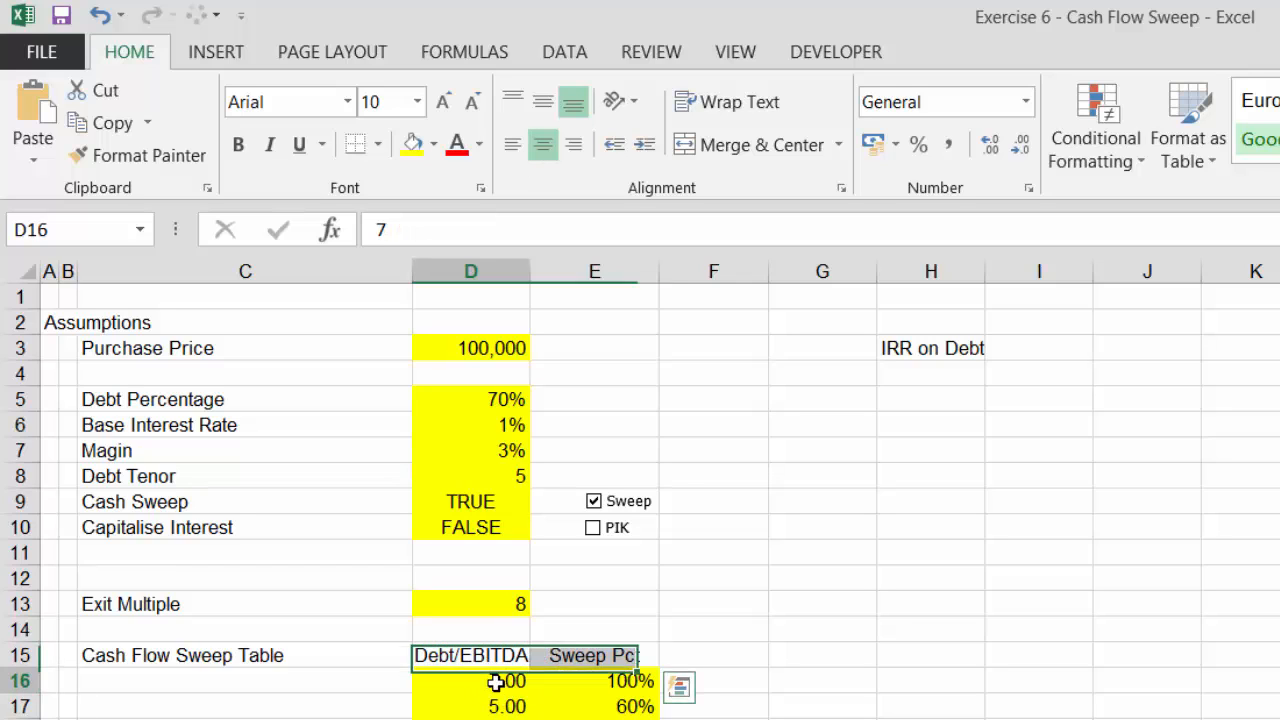
Examine the cash flow sweep table values and the covenant and interest income inputs below it
left_click(607, 681)
key("Down")
key("Down")
key("Down")
key("Left")
key("Up")
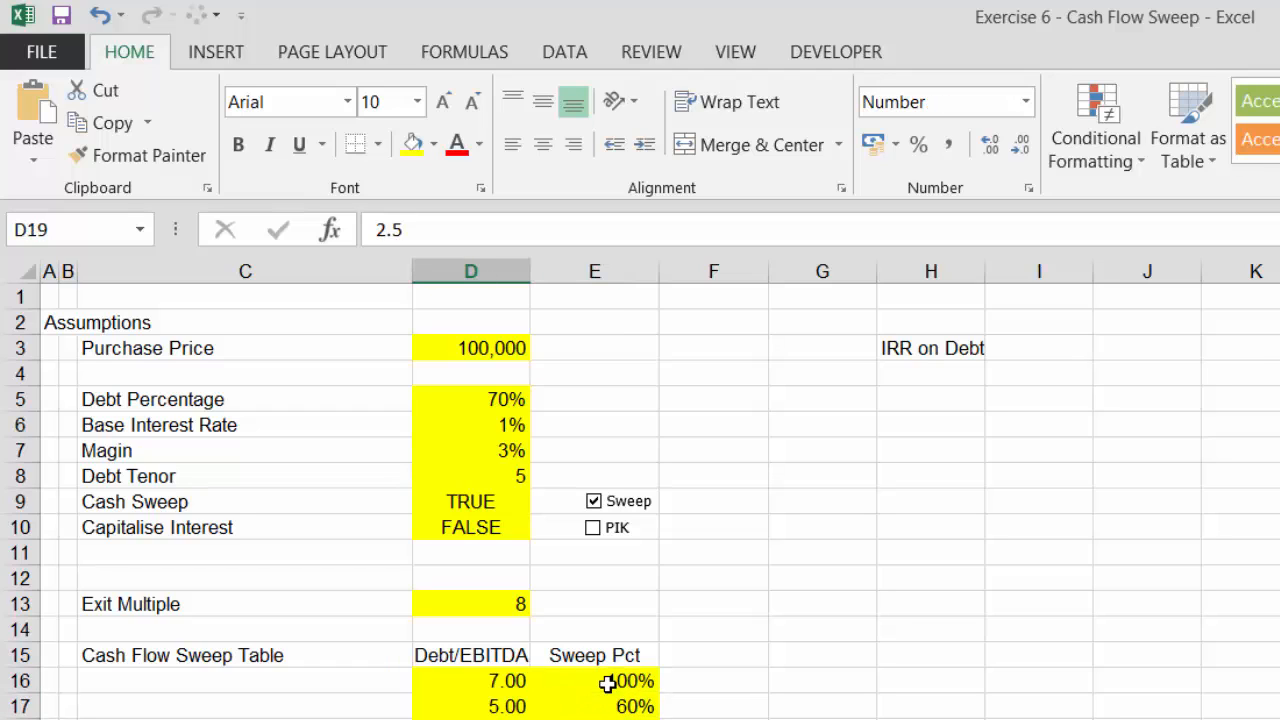
key("Up")
key("Up")
key("Down")
key("Down")
key("Left")
key("Left")
key("Right")
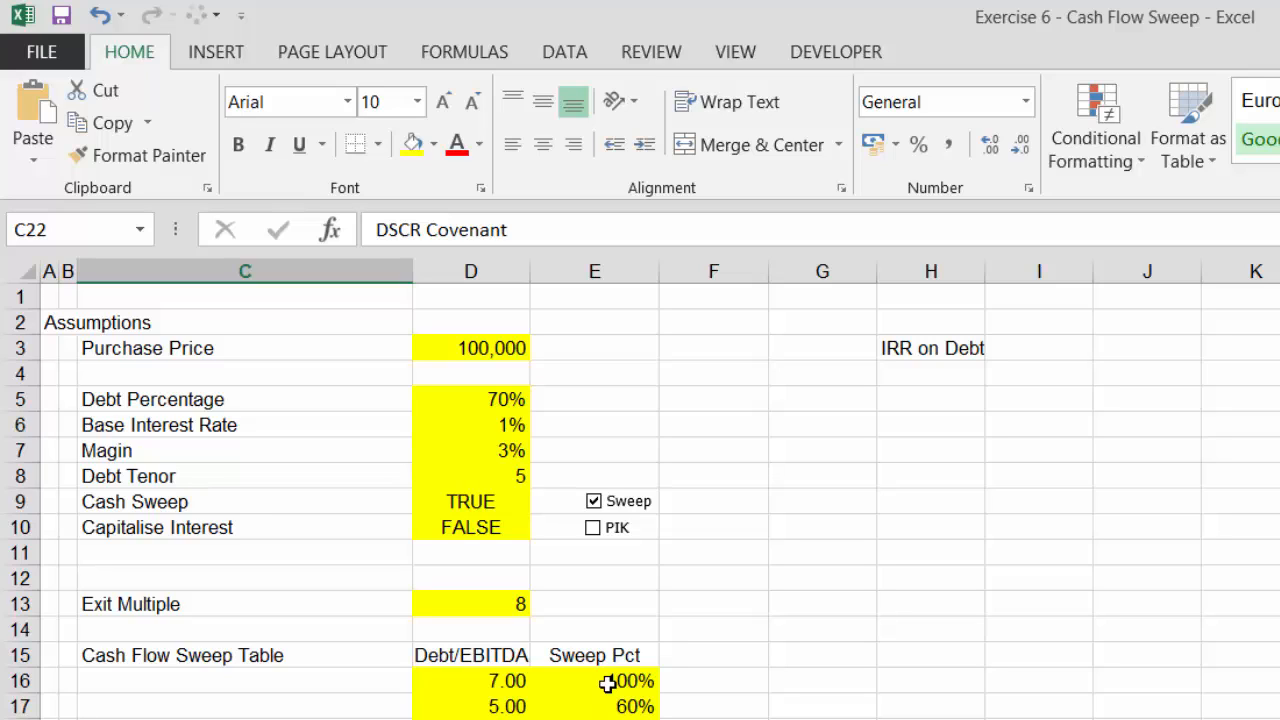
key("Right")
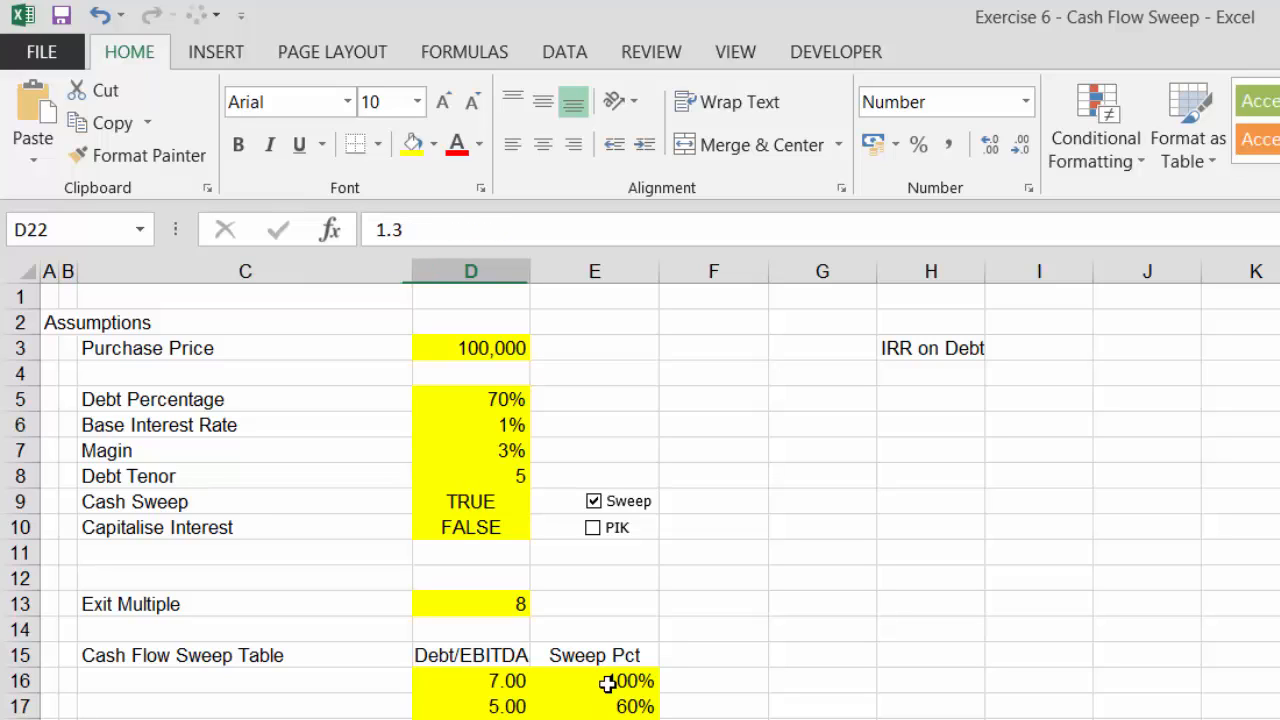
key("Down")
key("Down")
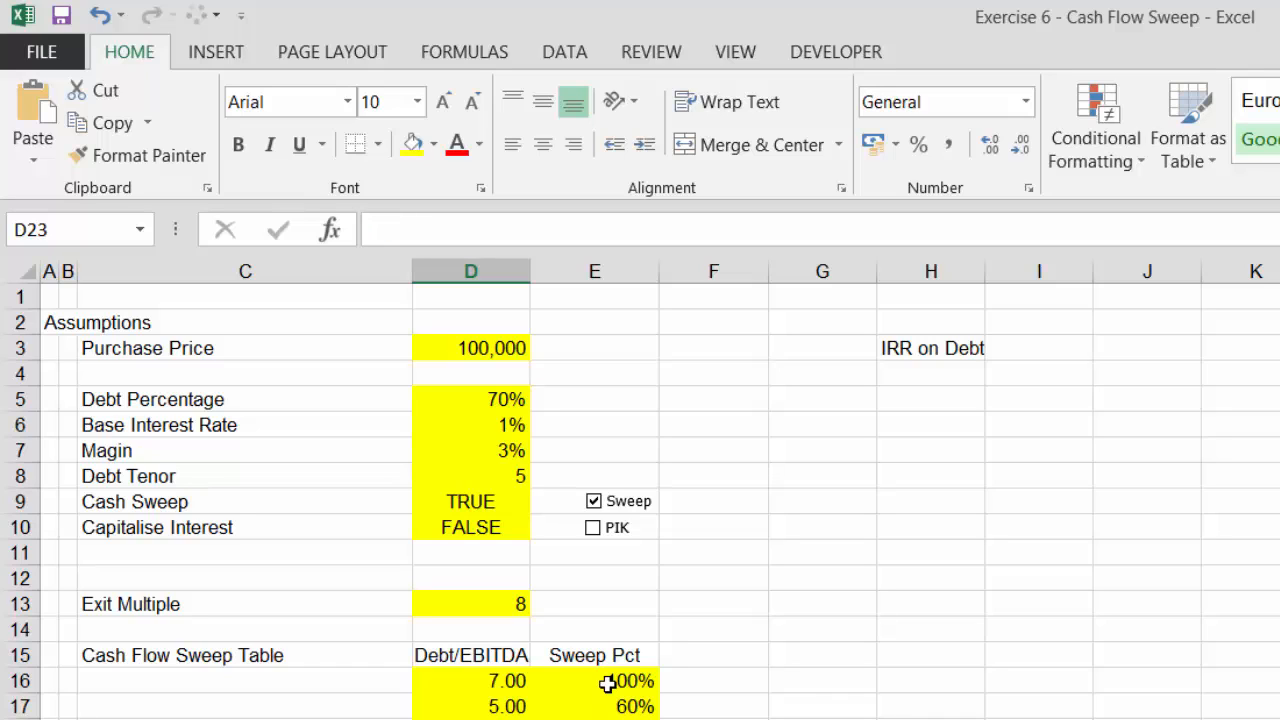
key("Left")
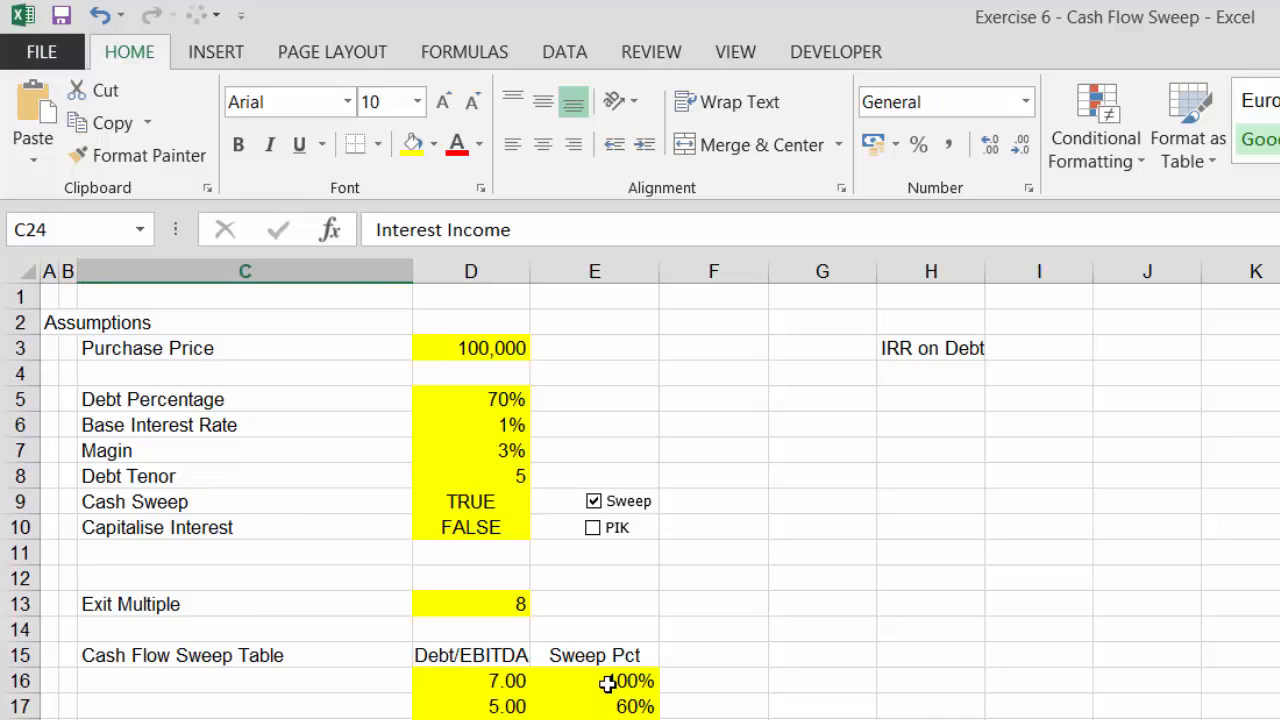
key("Up")
key("Up")
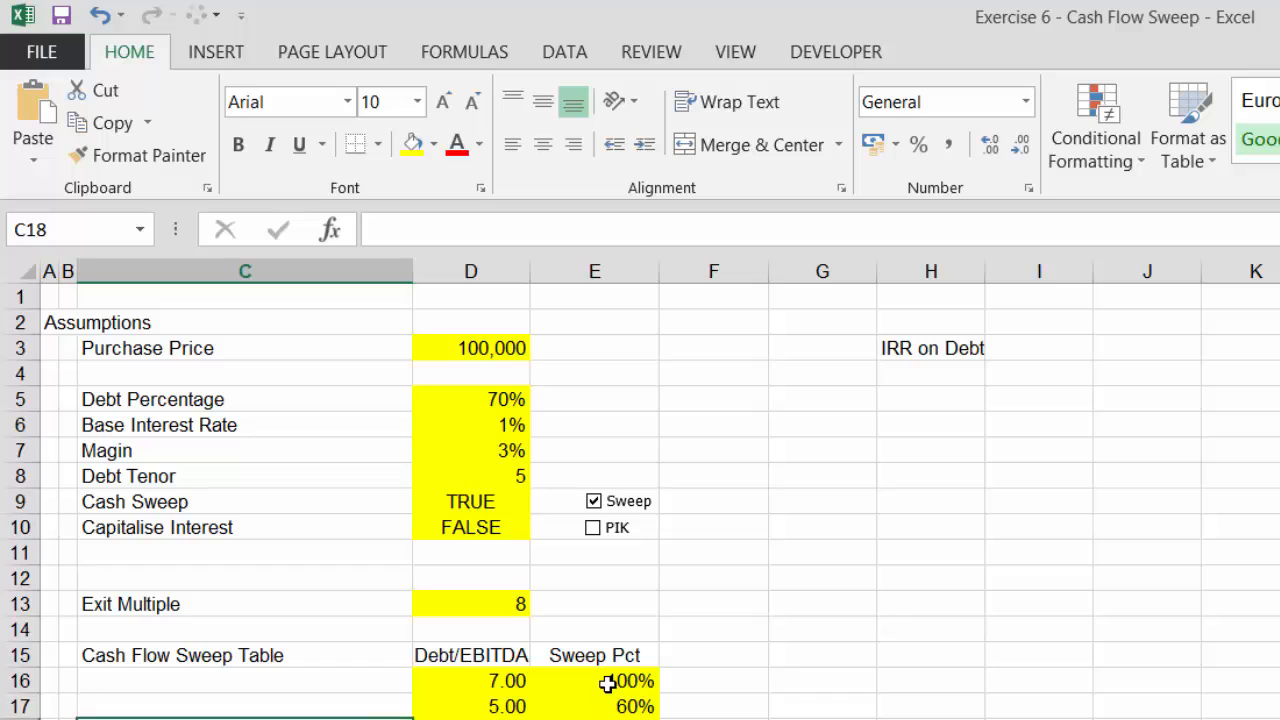
key("Up")
key("Up")
key("Right")
key("Right")
key("Down")
key("Down")
key("Down")
key("Down")
key("Down")
key("Down")
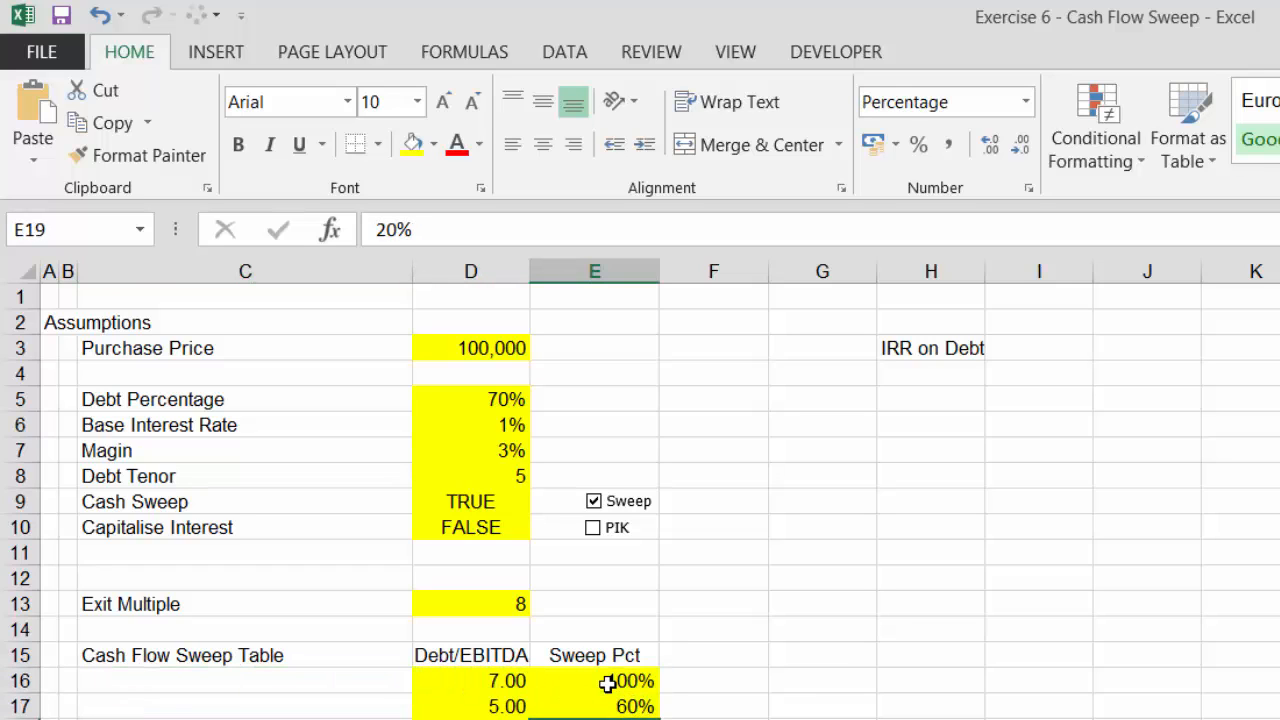
key("Left")
Insert blank rows above the Debt Percentage row at the top of the assumptions block
key("Down")
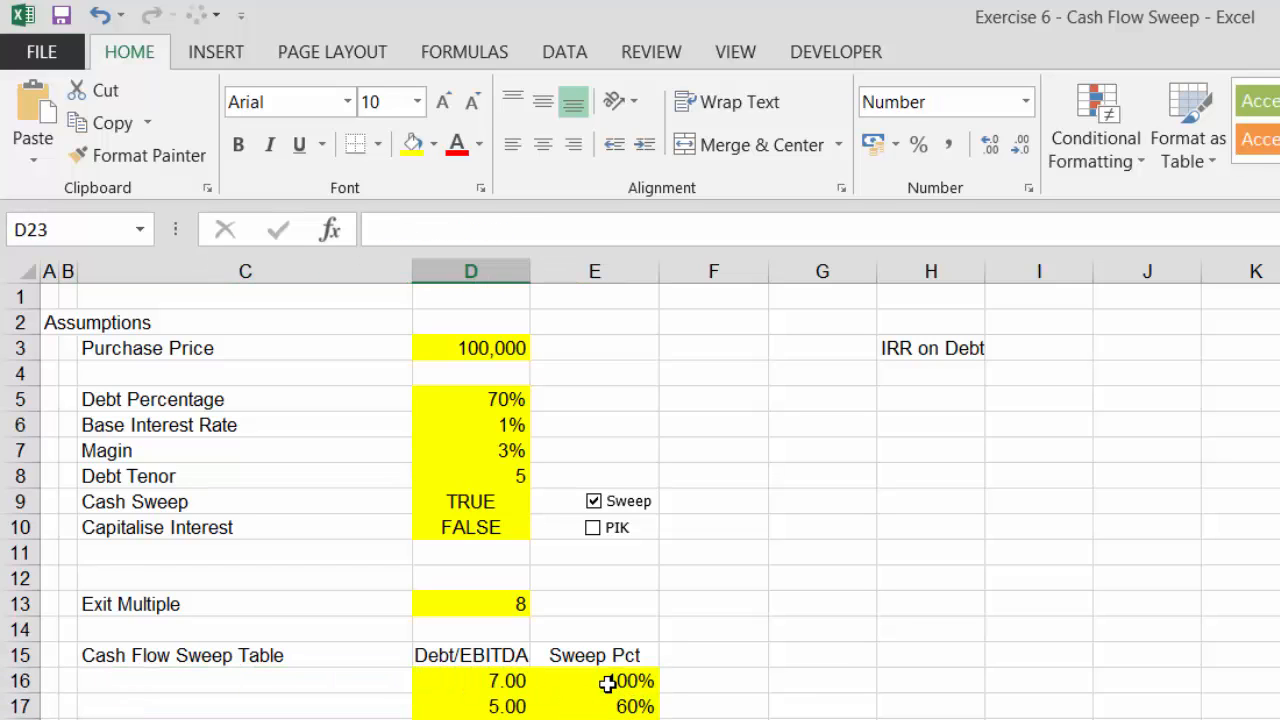
key("Down")
key("Left")
key("Right")
key("Down")
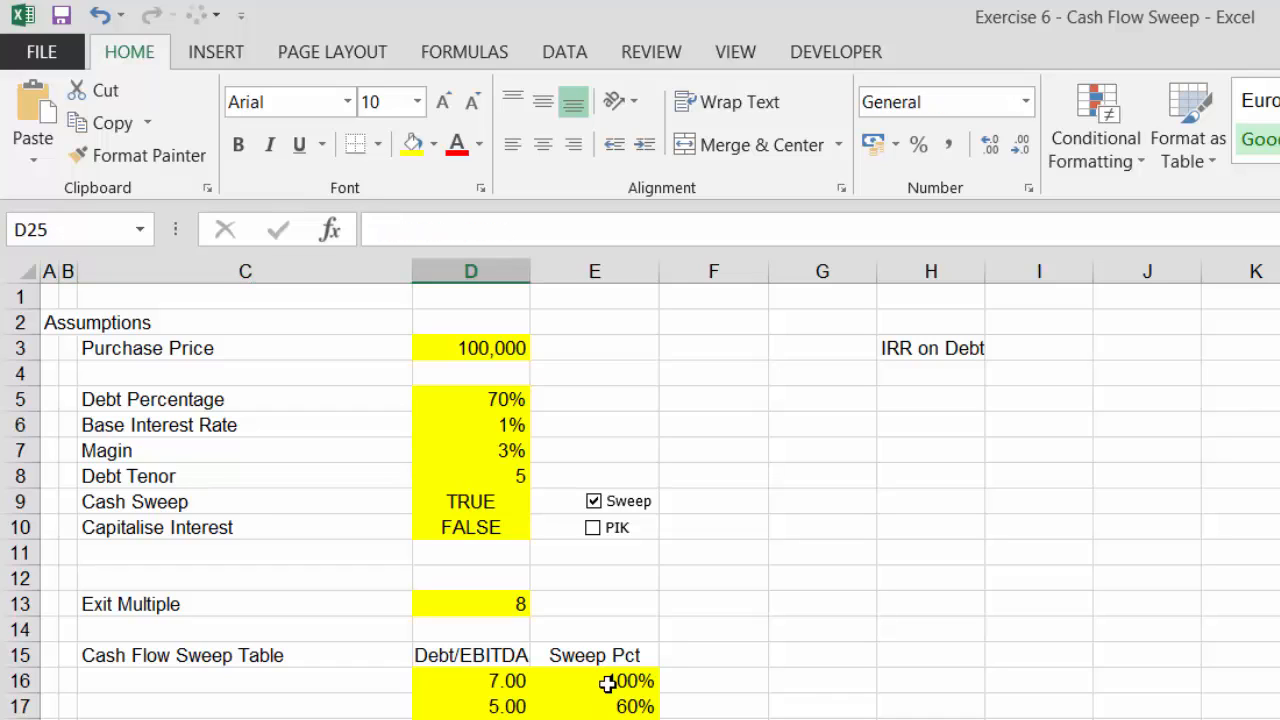
key("Down")
key("Up")
key("Up")
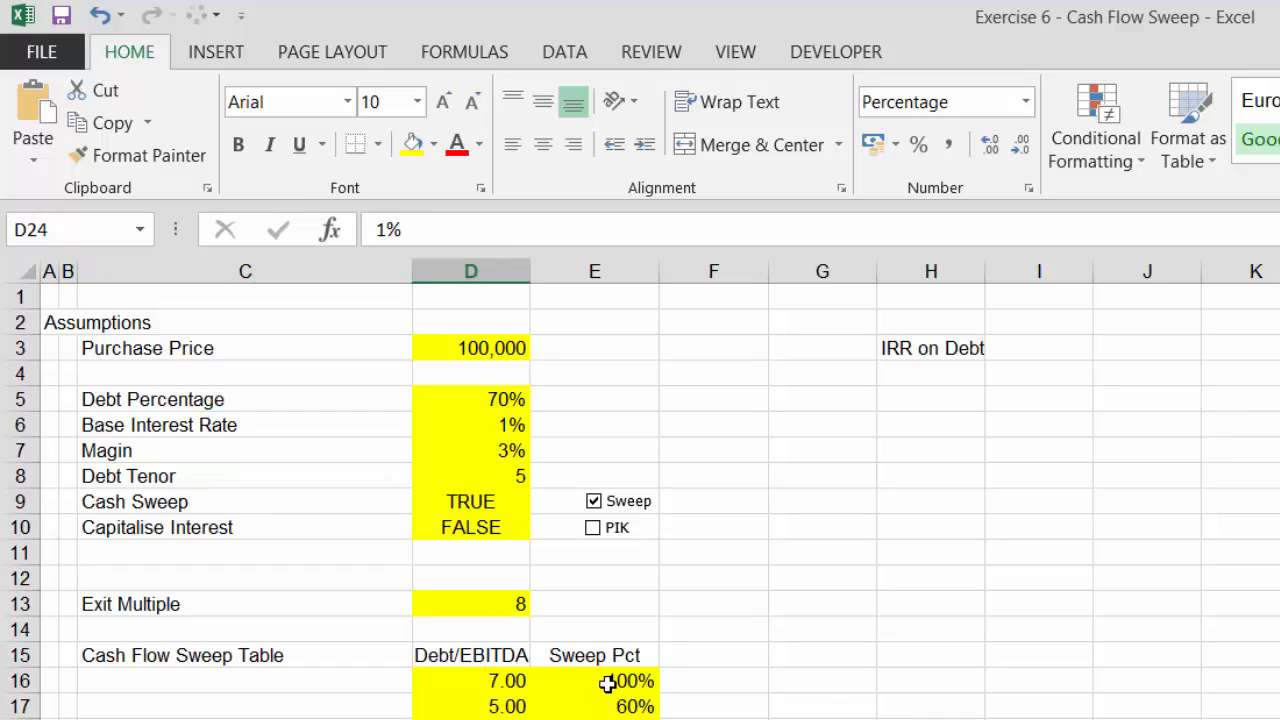
key("Down")
key("Down")
key("Left")
key("Left")
key("Left")
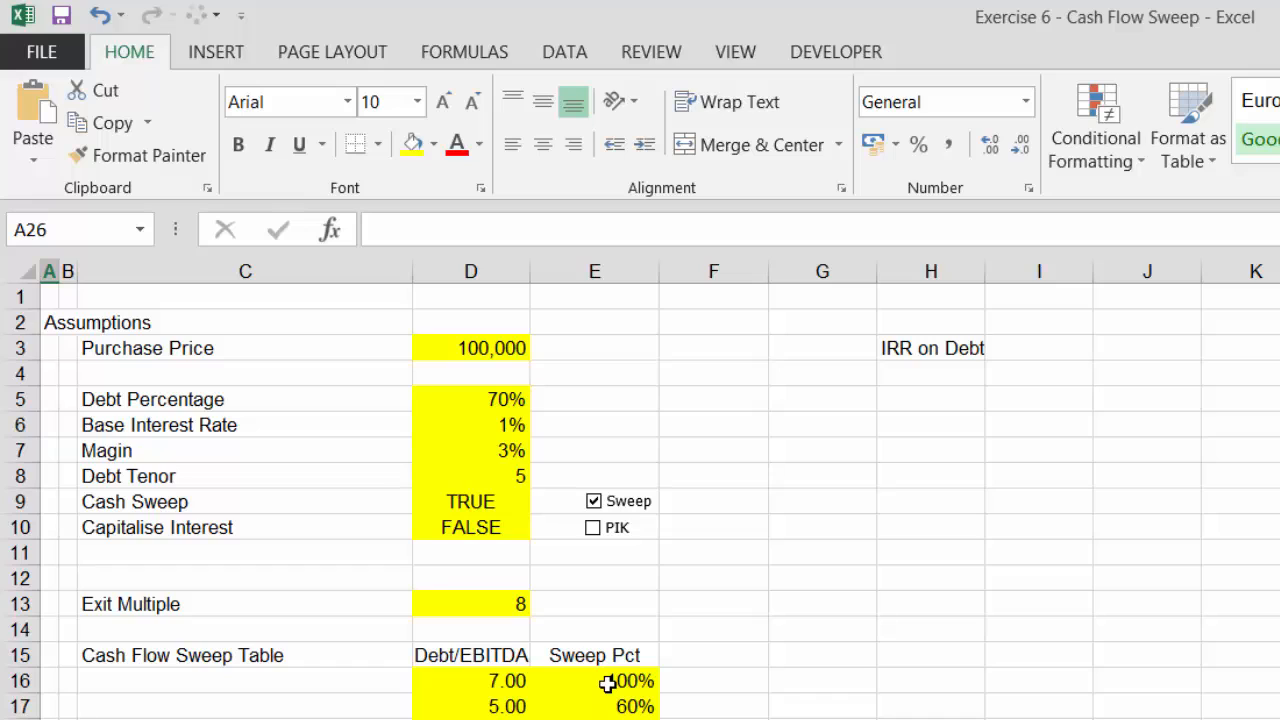
key("shift+space")
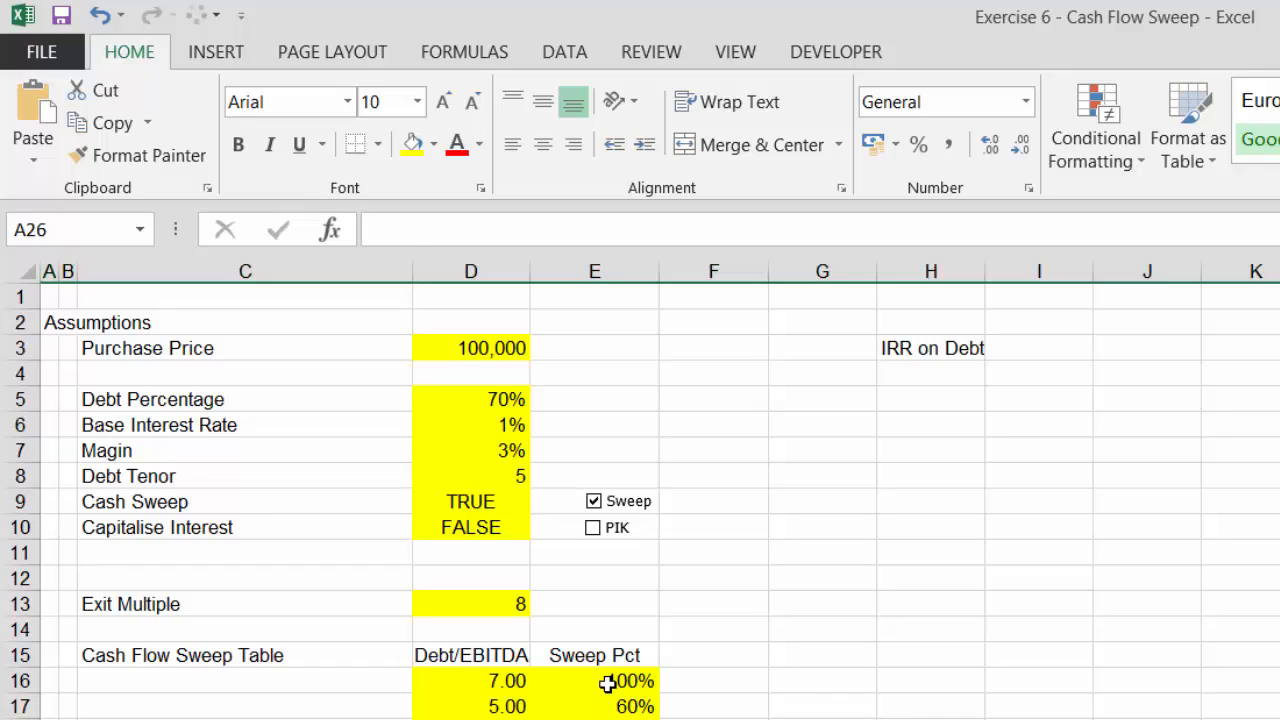
key("Up")
key("Up")
key("Up")
key("Up")
key("Up")
key("Up")
key("Up")
key("Up")
key("Up")
key("Up")
key("Up")
key("Up")
key("Up")
key("Up")
key("Up")
key("Up")
key("Up")
key("Up")
key("Up")
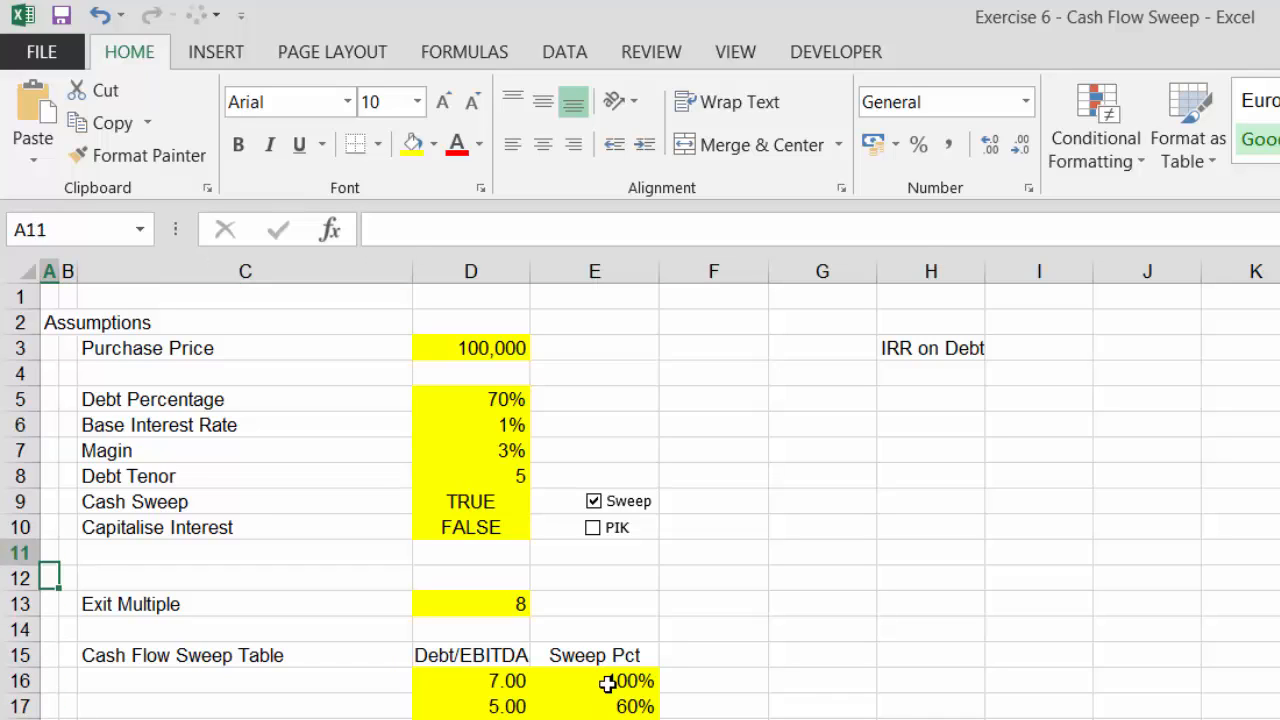
key("Up")
key("Up")
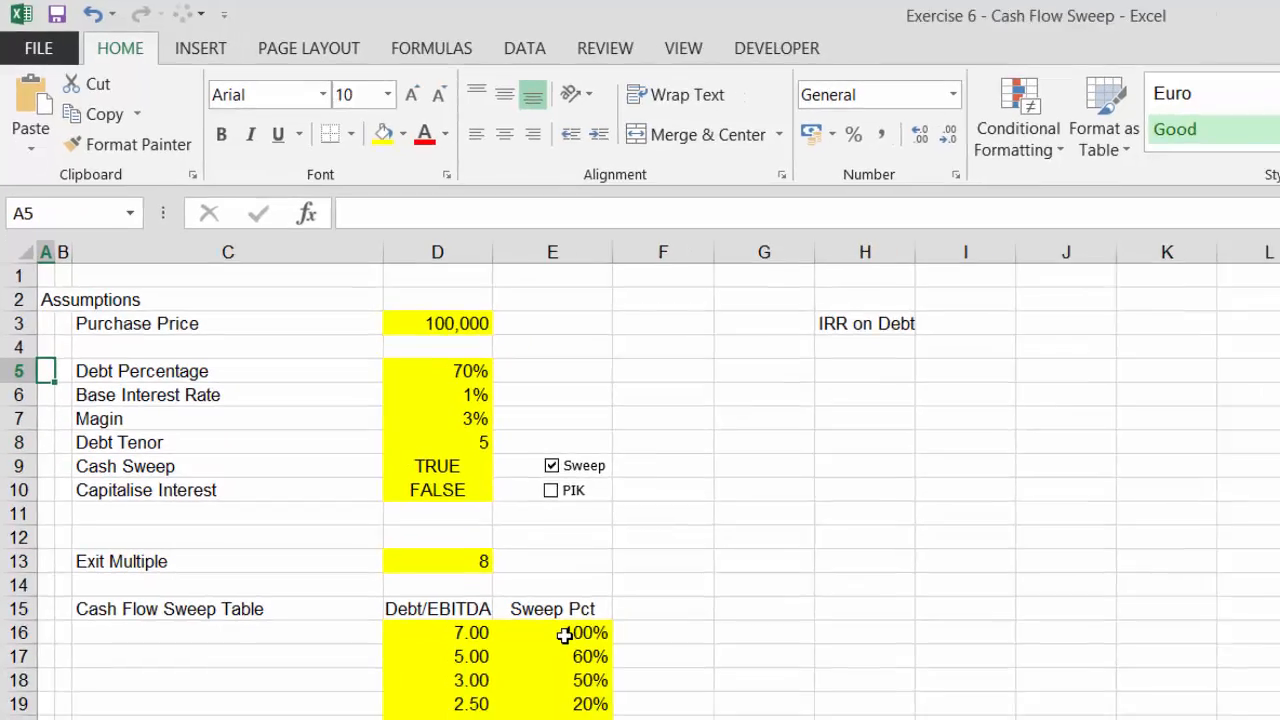
key("shift+space")
key("shift+Down")
key("shift+Down")
key("shift+Down")
key("shift+Down")
key("shift+Down")
key("shift+Down")
key("shift+Down")
key("shift+Down")
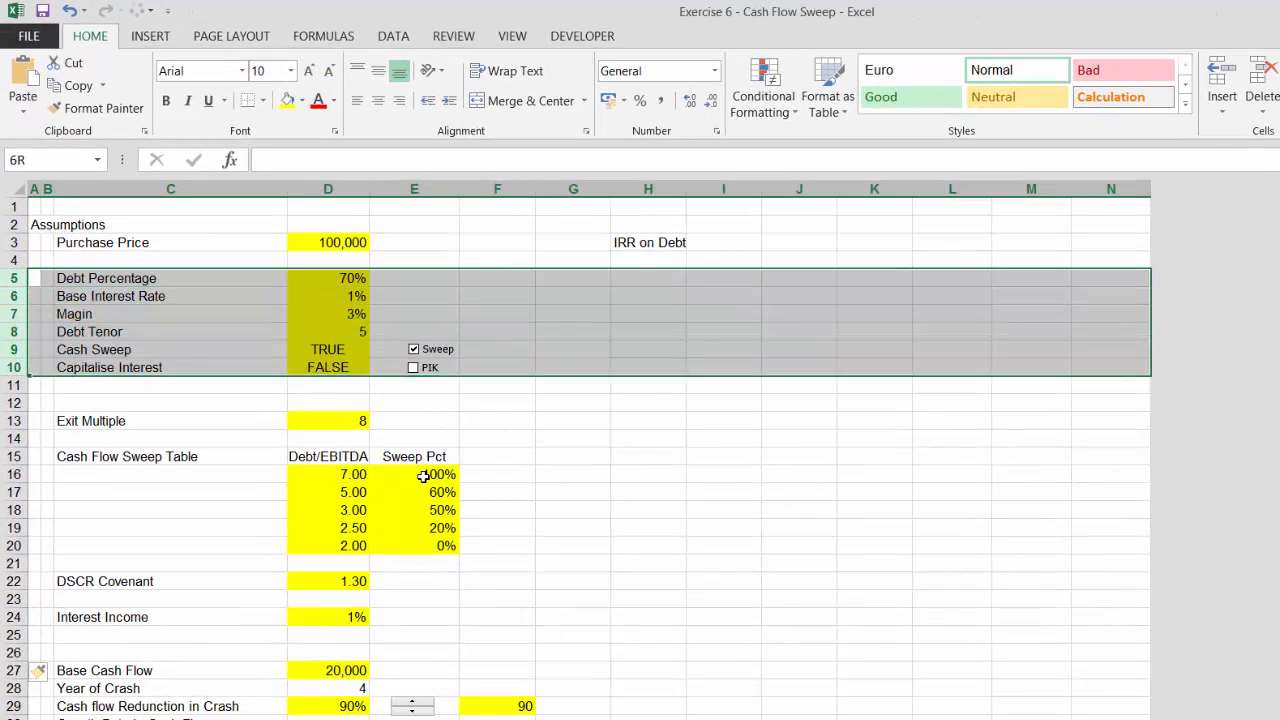
key("ctrl+shift+plus")
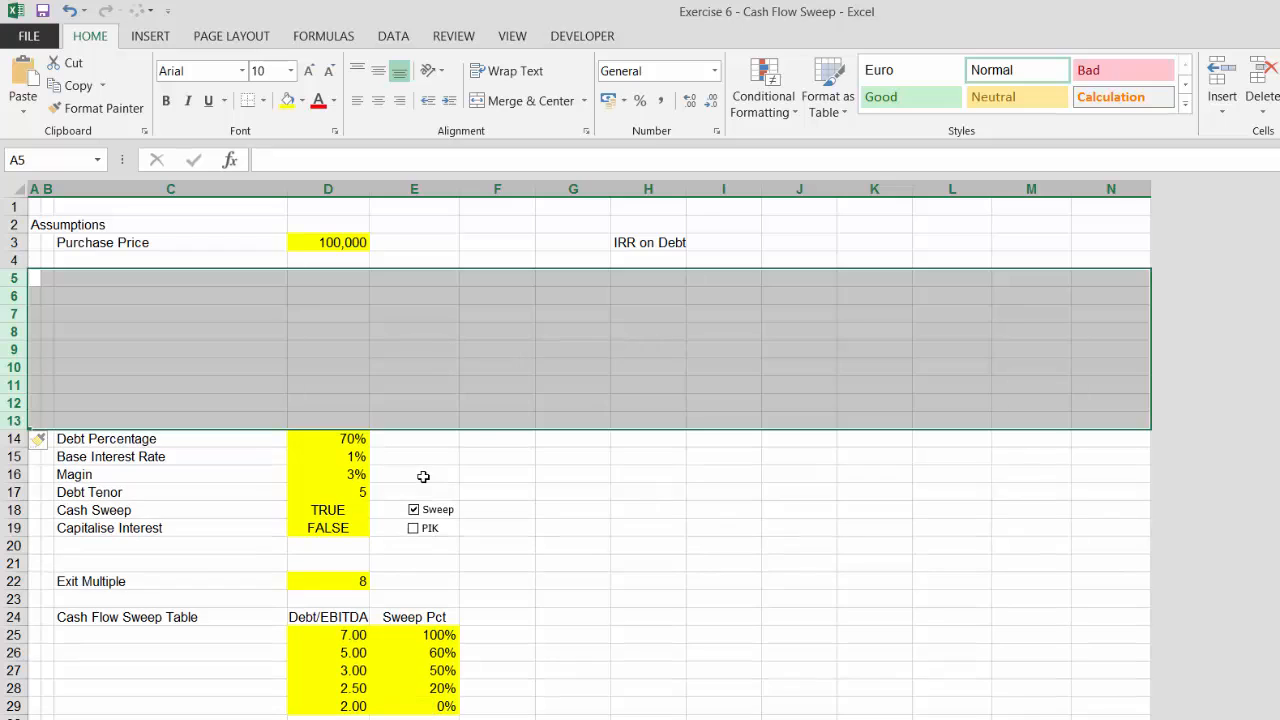
Copy the Base Cash Flow through Growth Rate in Cash Flow rows into the blank rows under Purchase Price
key("Down")
key("Down")
key("Down")
key("Down")
key("Down")
key("Down")
key("Down")
key("Down")
key("Down")
key("Down")
key("Down")
key("Down")
key("Down")
key("Down")
key("Down")
key("Down")
key("Down")
key("Down")
key("Down")
key("Down")
key("Down")
key("Down")
key("Down")
key("Down")
key("Down")
key("Down")
key("Down")
key("Down")
key("Down")
key("Down")
key("Down")
key("Down")
key("Down")
key("Down")
key("Down")
key("Down")
key("Down")
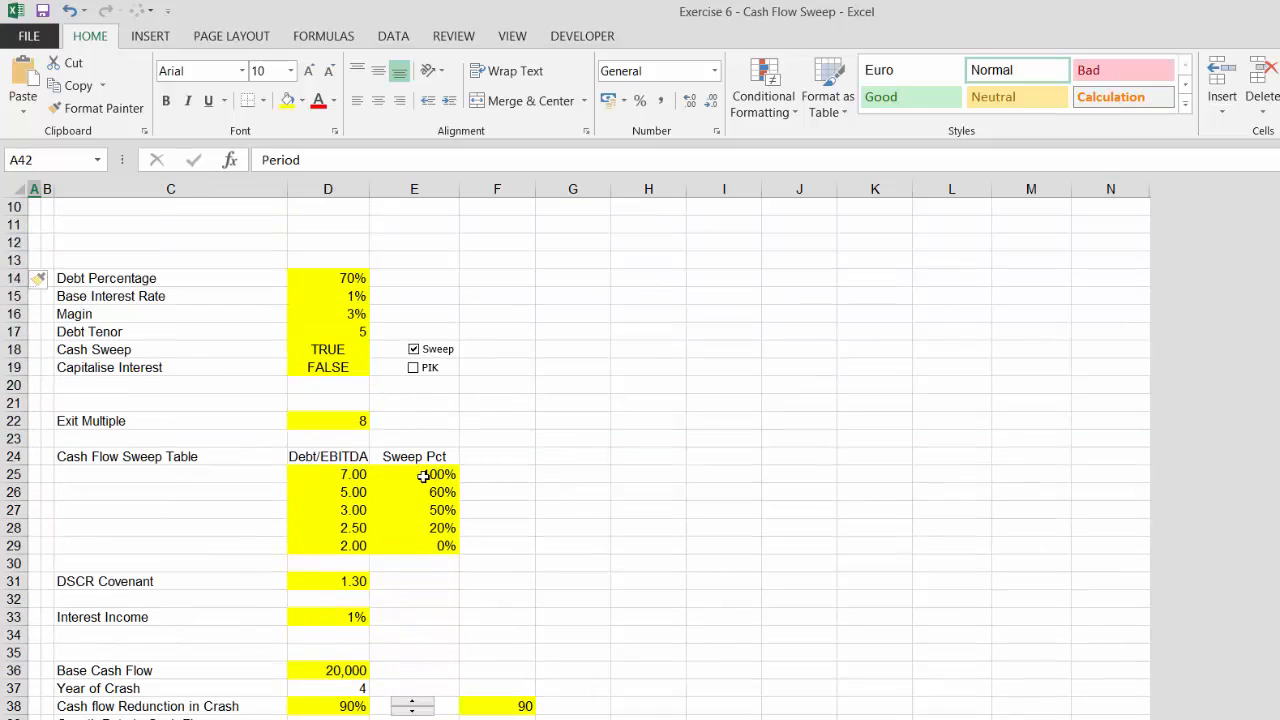
key("Up")
key("Up")
key("Up")
key("Up")
key("Up")
key("Up")
key("shift+space")
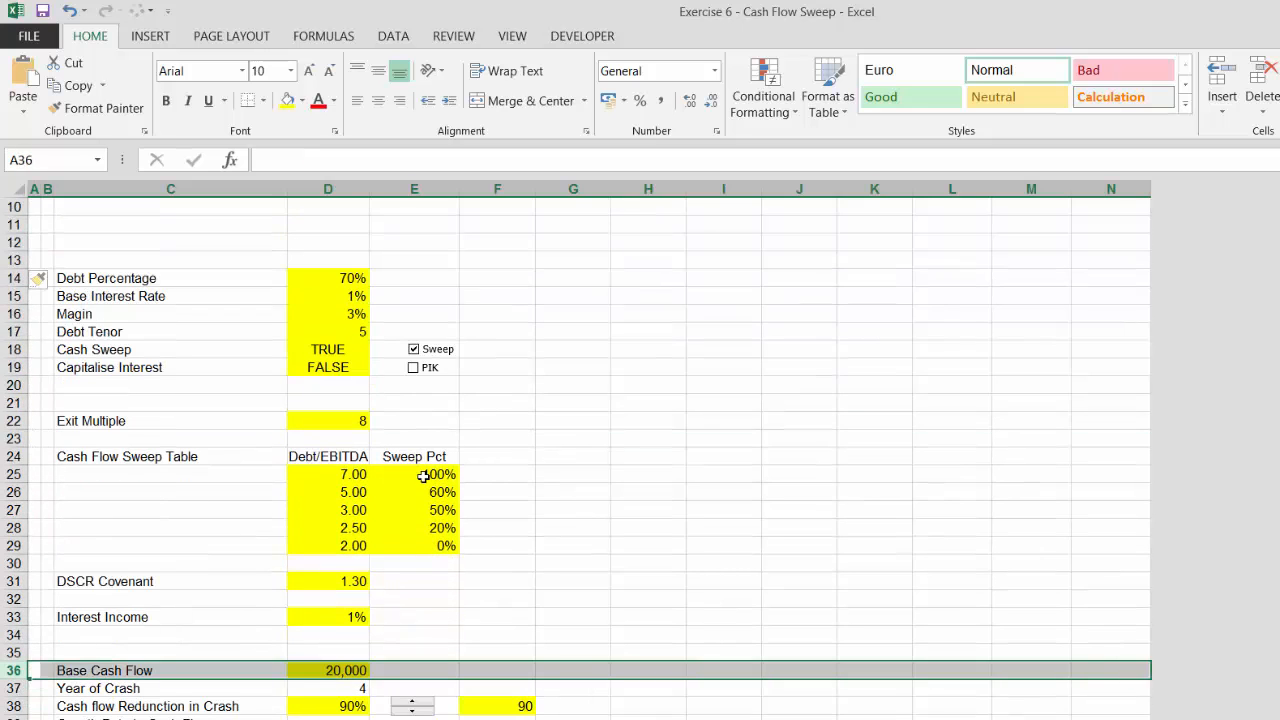
key("shift+Down")
key("shift+Down")
key("shift+Down")
key("shift+Down")
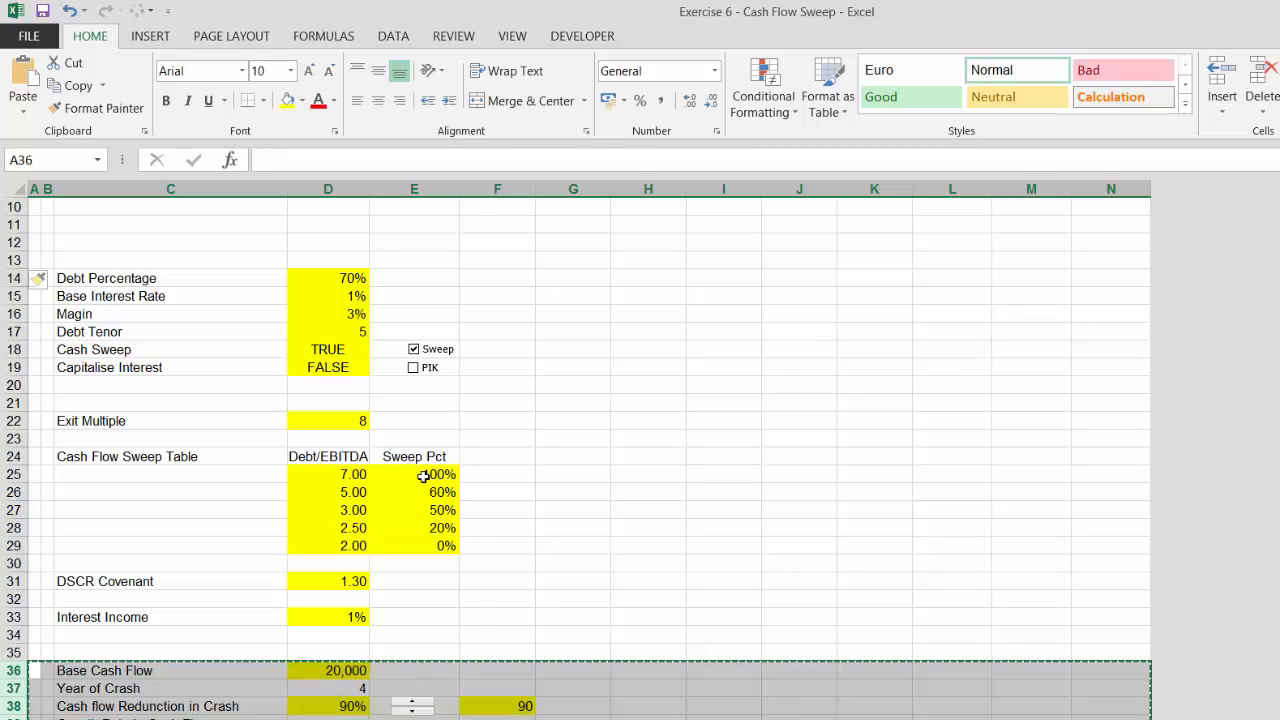
key("ctrl+c")
key("Up")
key("Up")
key("Up")
key("Up")
key("Up")
key("Up")
key("Up")
key("Up")
key("Up")
key("Up")
key("Up")
key("Up")
key("Up")
key("Up")
key("Up")
key("Up")
key("Up")
key("Up")
key("Up")
key("Up")
key("Up")
key("Up")
key("Up")
key("Up")
key("Up")
key("Up")
key("Up")
key("Up")
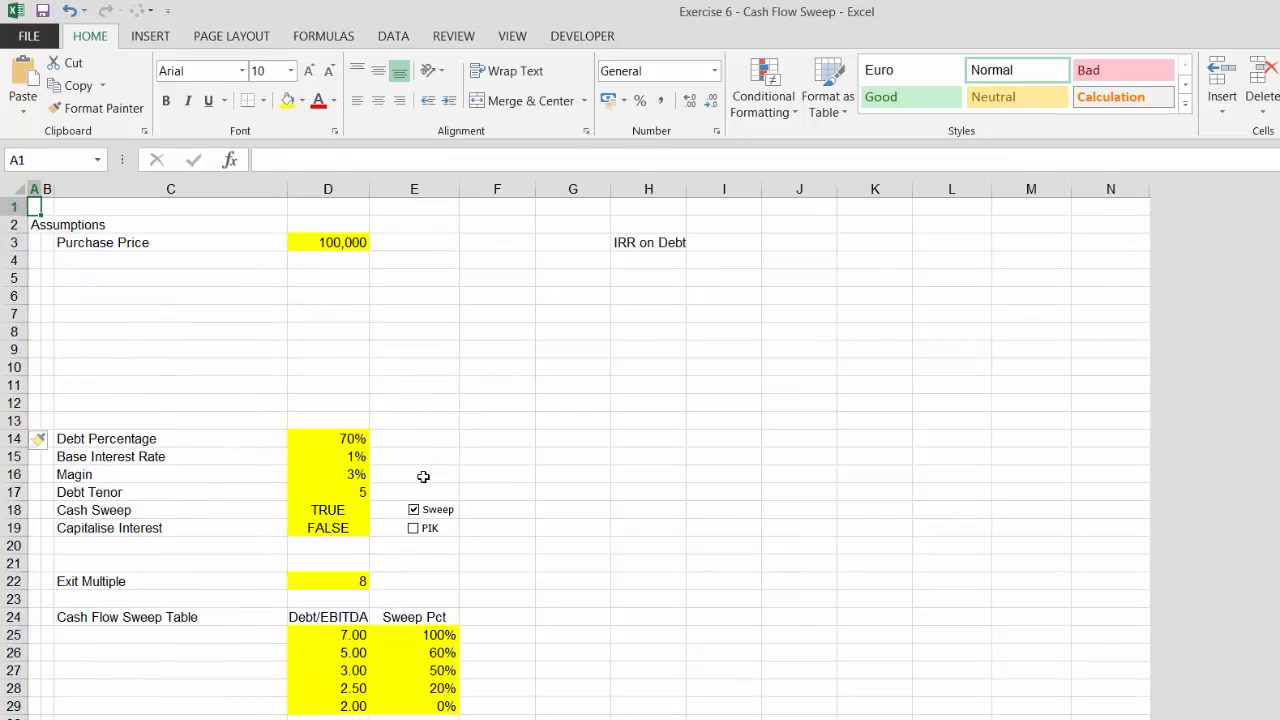
key("Down")
key("Down")
key("Down")
key("Down")
key("shift+space")
key("shift+Down")
key("shift+Down")
key("shift+Down")
key("shift+Down")
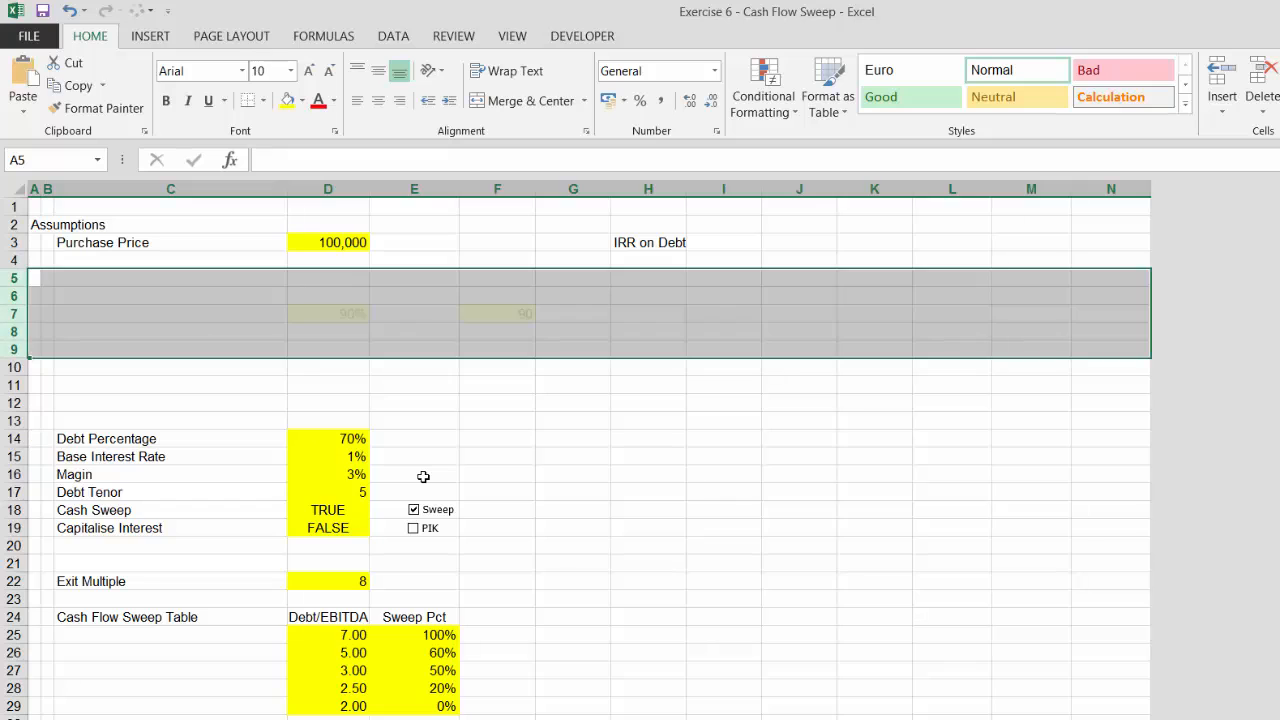
key("ctrl+v")
Insert a blank row above the copied Base Cash Flow row
key("Up")
key("Down")
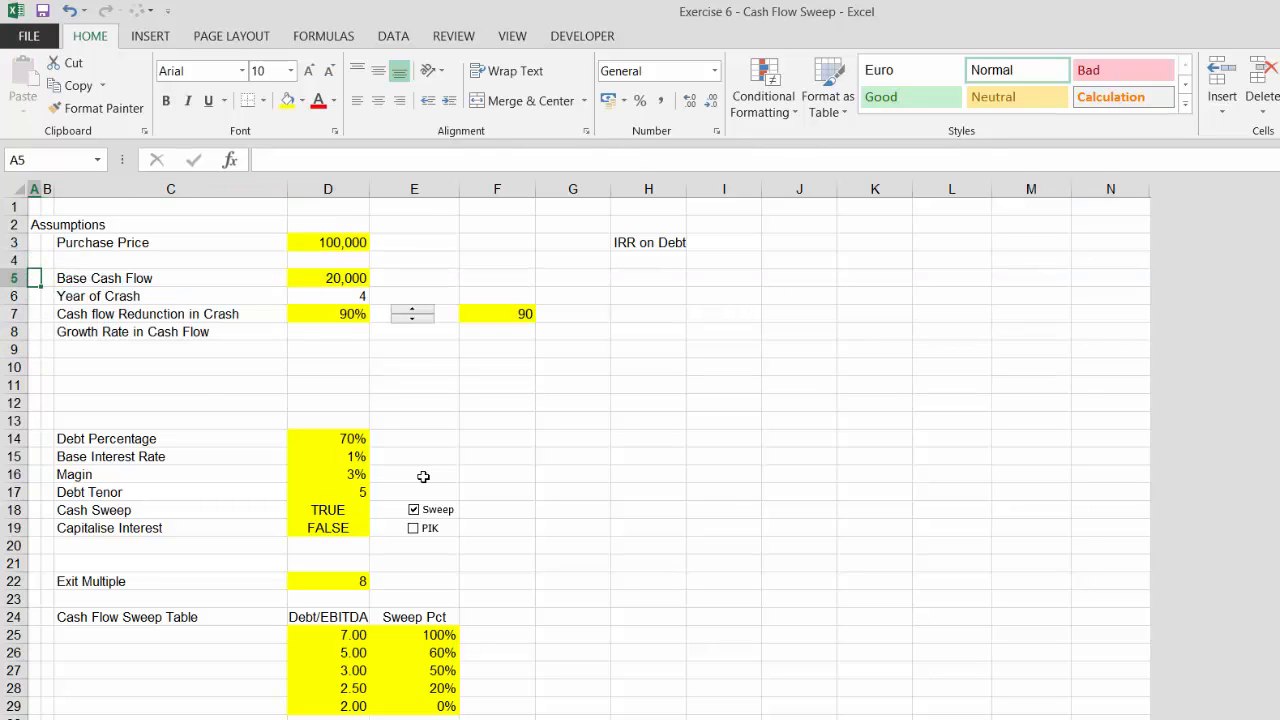
key("shift+space")
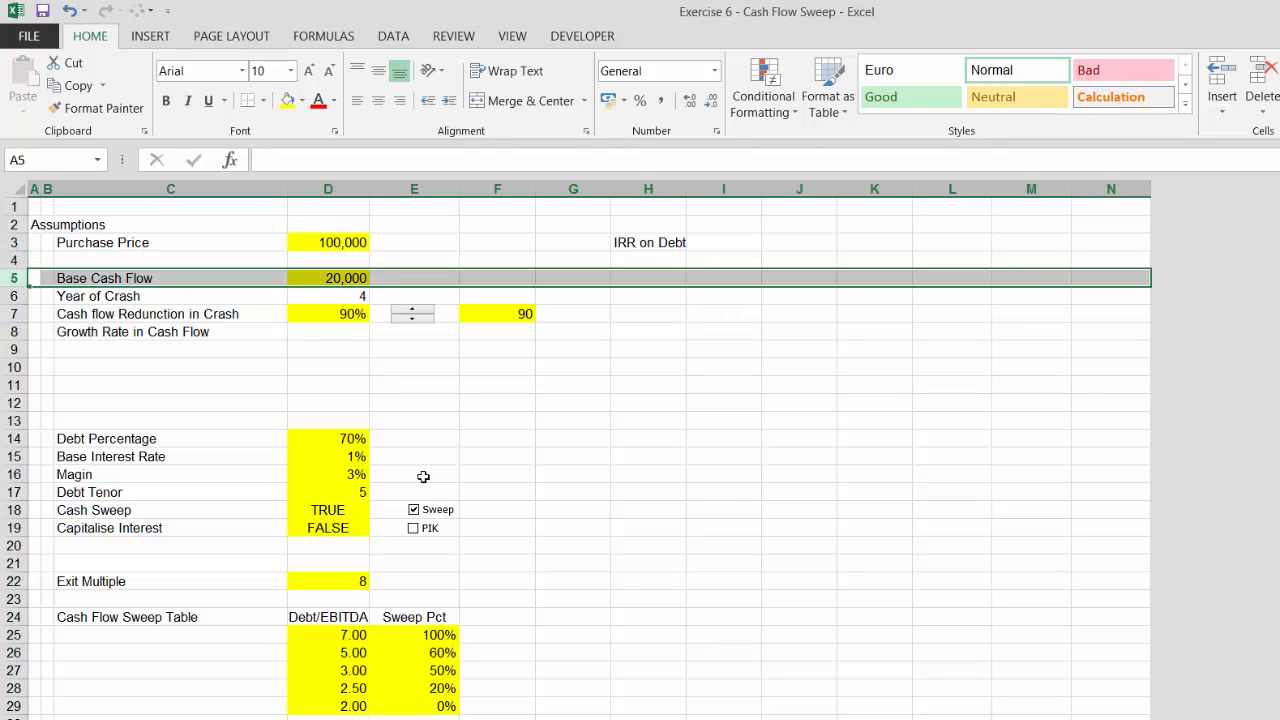
key("ctrl+shift+plus")
Enter the section heading Operating Assumptions in the new row above Base Cash Flow
key("Right")
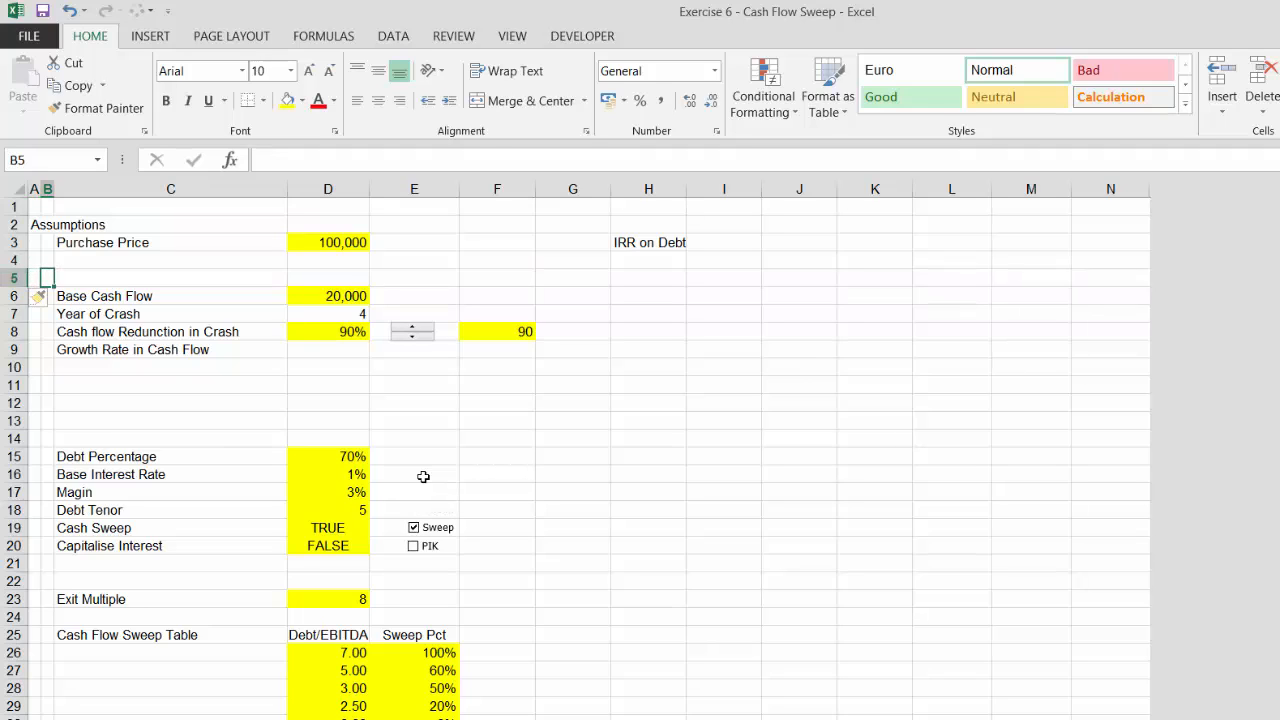
type("Operating Assum")
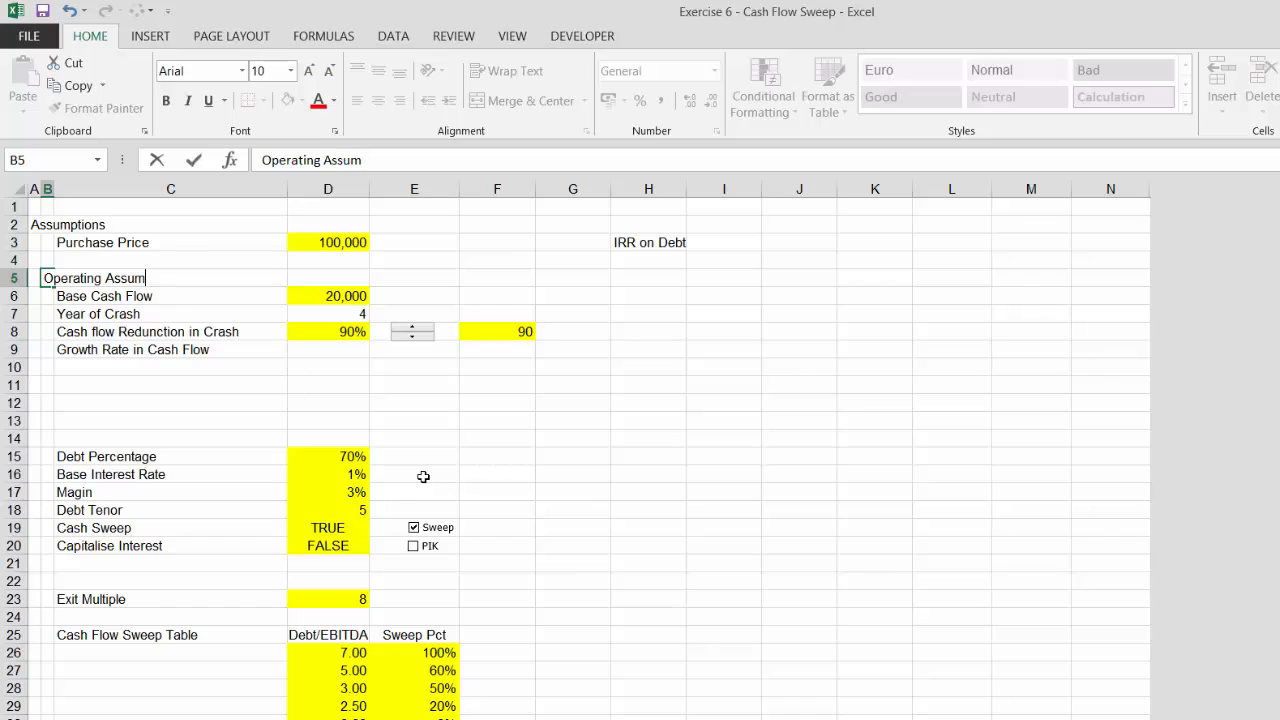
type("ptions")
key("Return")
Enter the section heading Financing Assumptions in the row above Debt Percentage
key("Down")
key("Down")
key("Down")
key("Down")
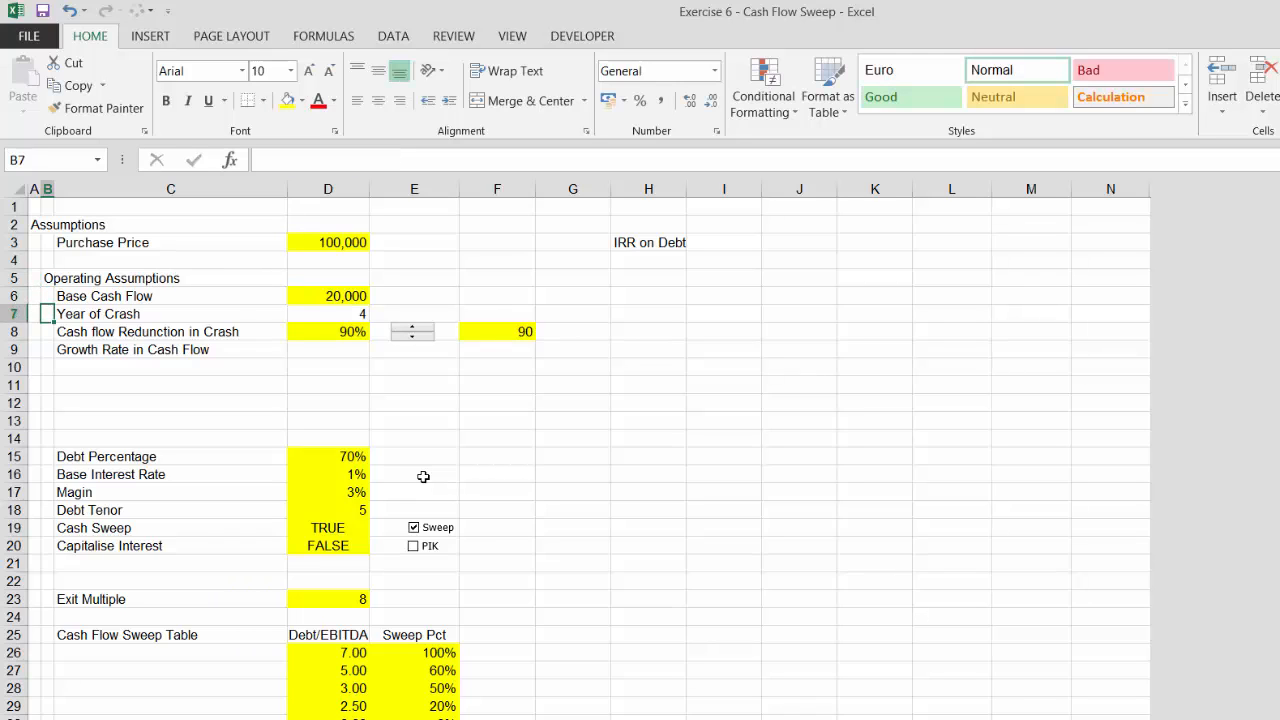
key("Down")
key("Left")
key("Down")
key("Down")
key("Down")
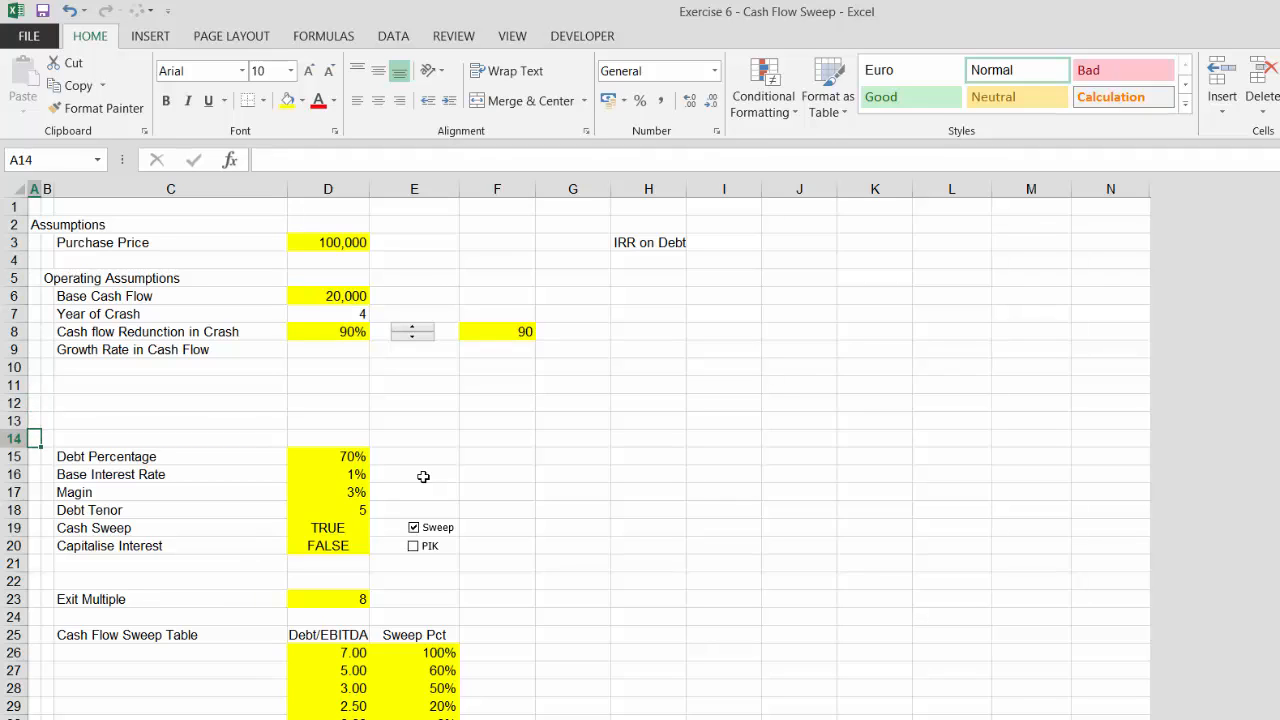
type("F")
key("Escape")
key("Right")
type("Finan")
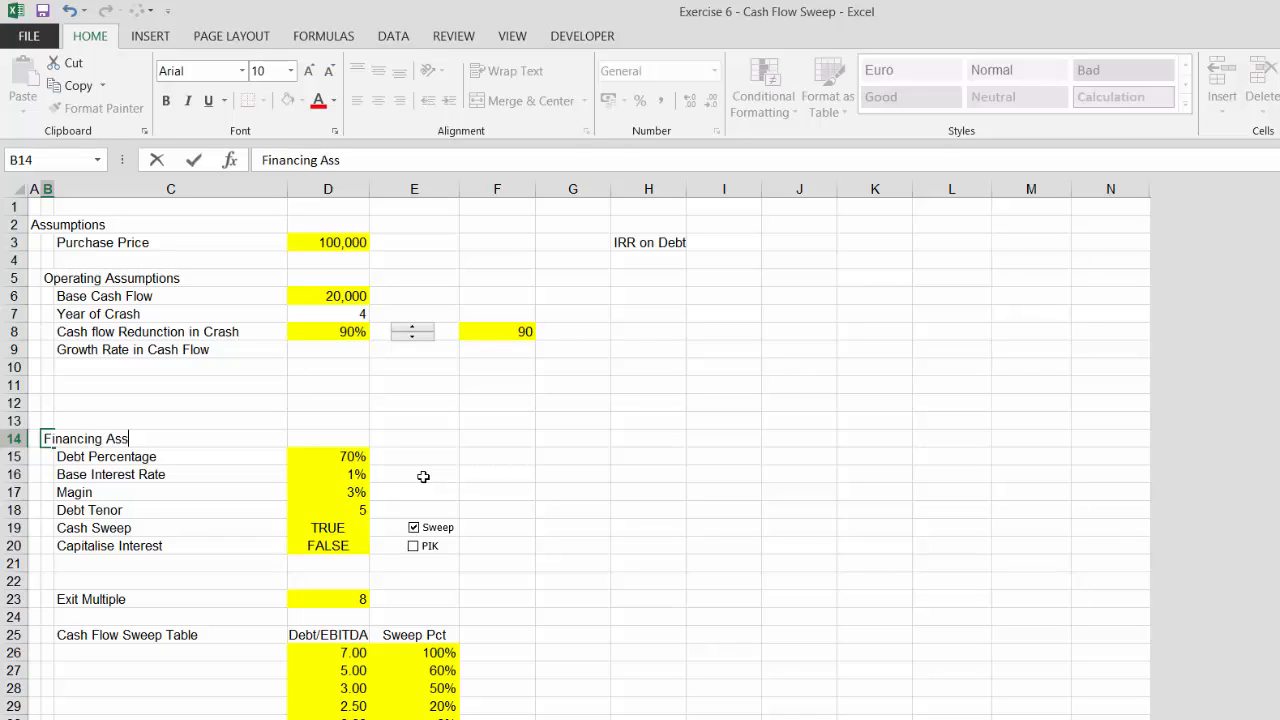
type("cing Assumptions")
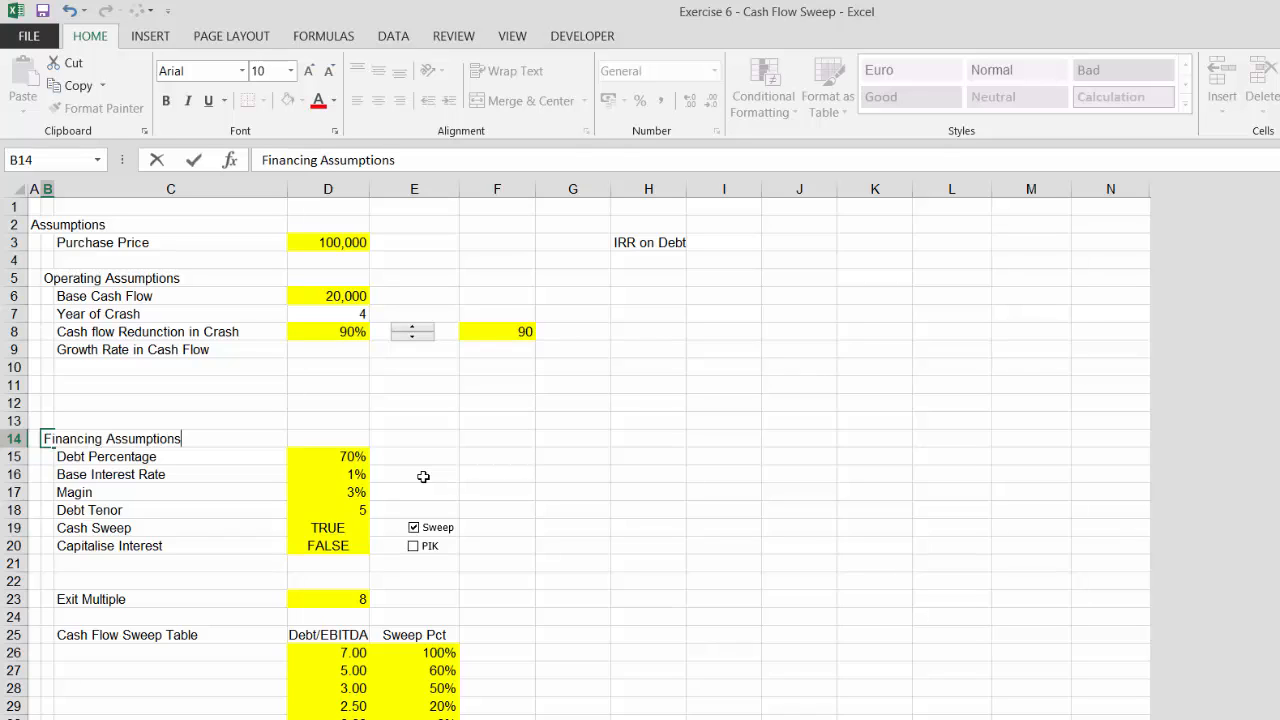
key("Return")
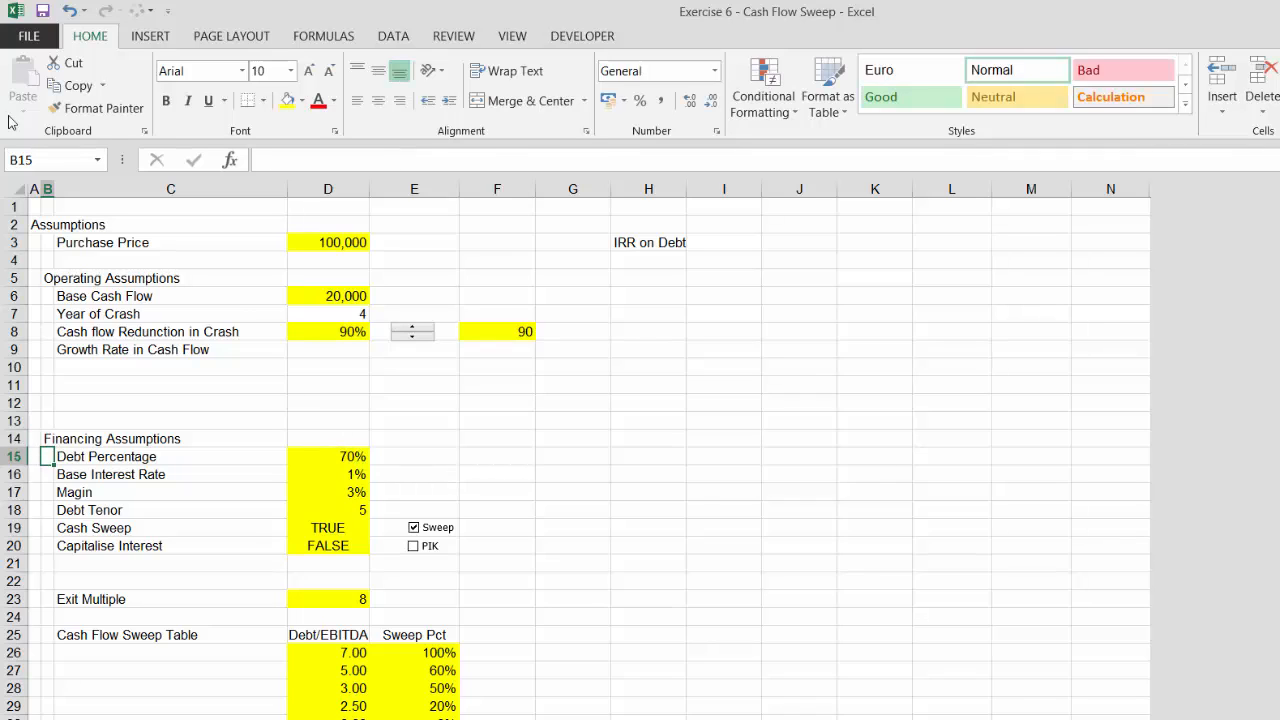
Bold the first heading column and bold and underline the section heading column
left_click(33, 188)
key("ctrl+b")
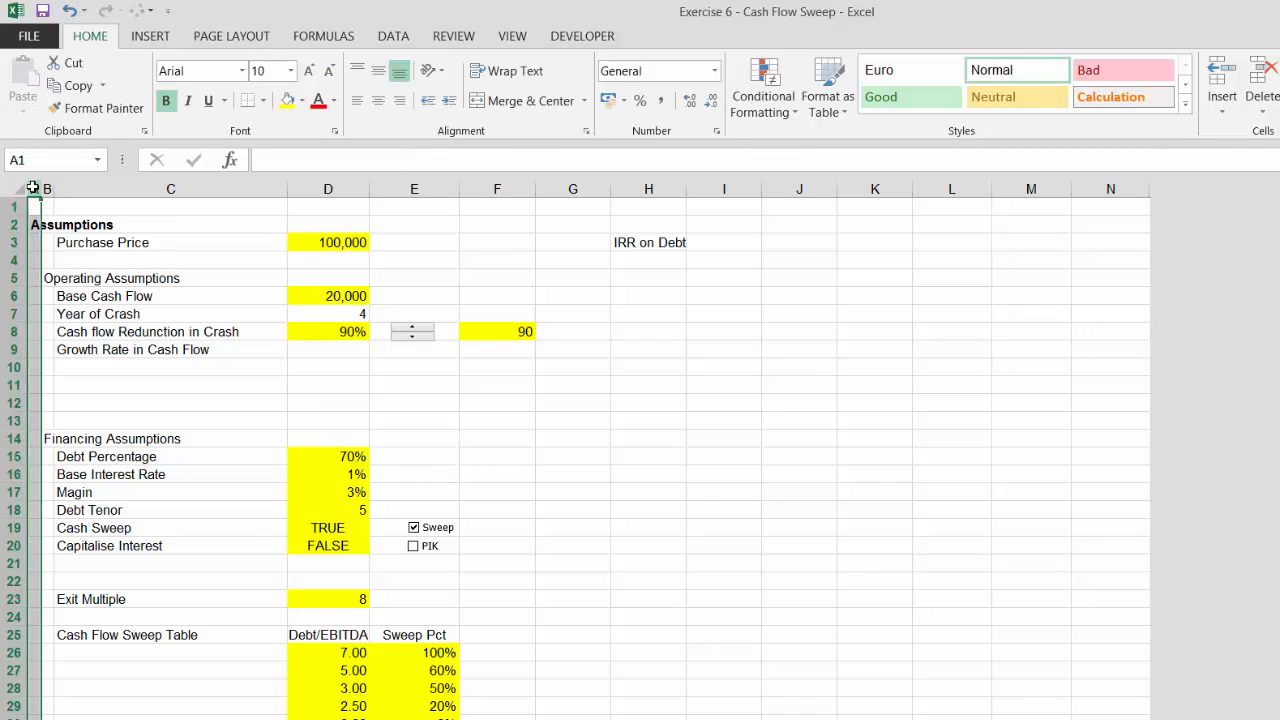
left_click(46, 188)
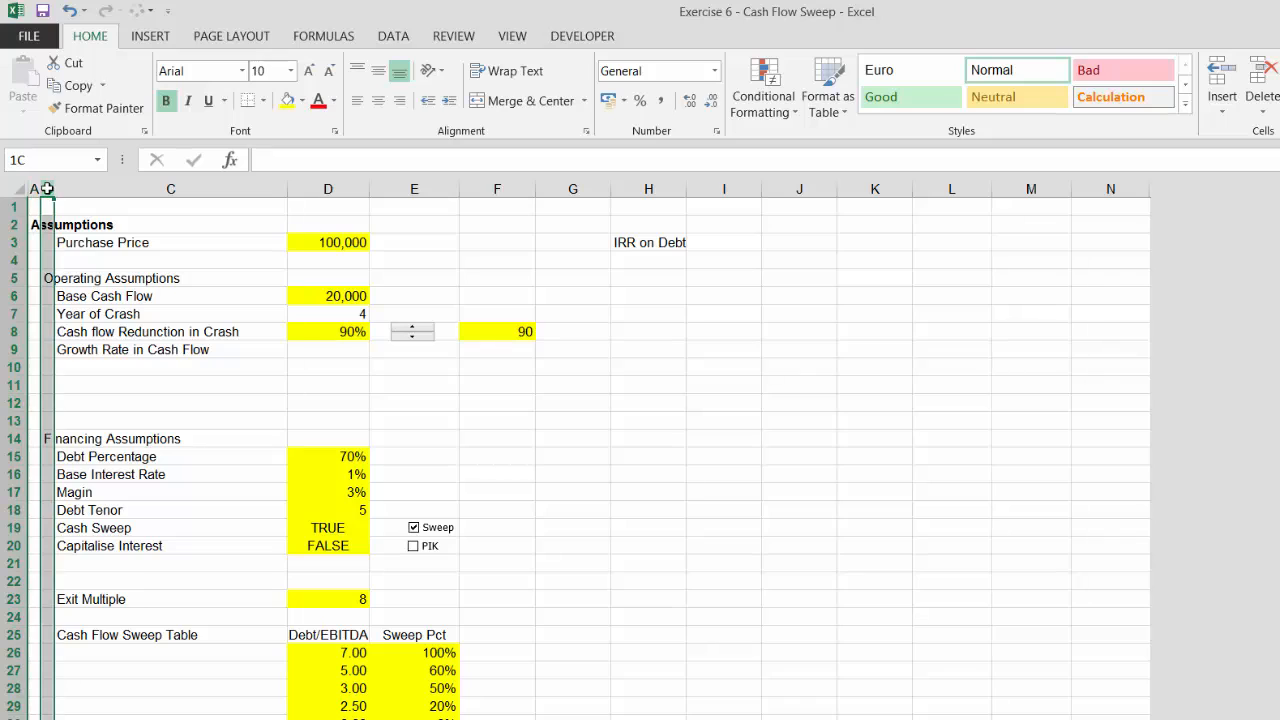
key("ctrl+b")
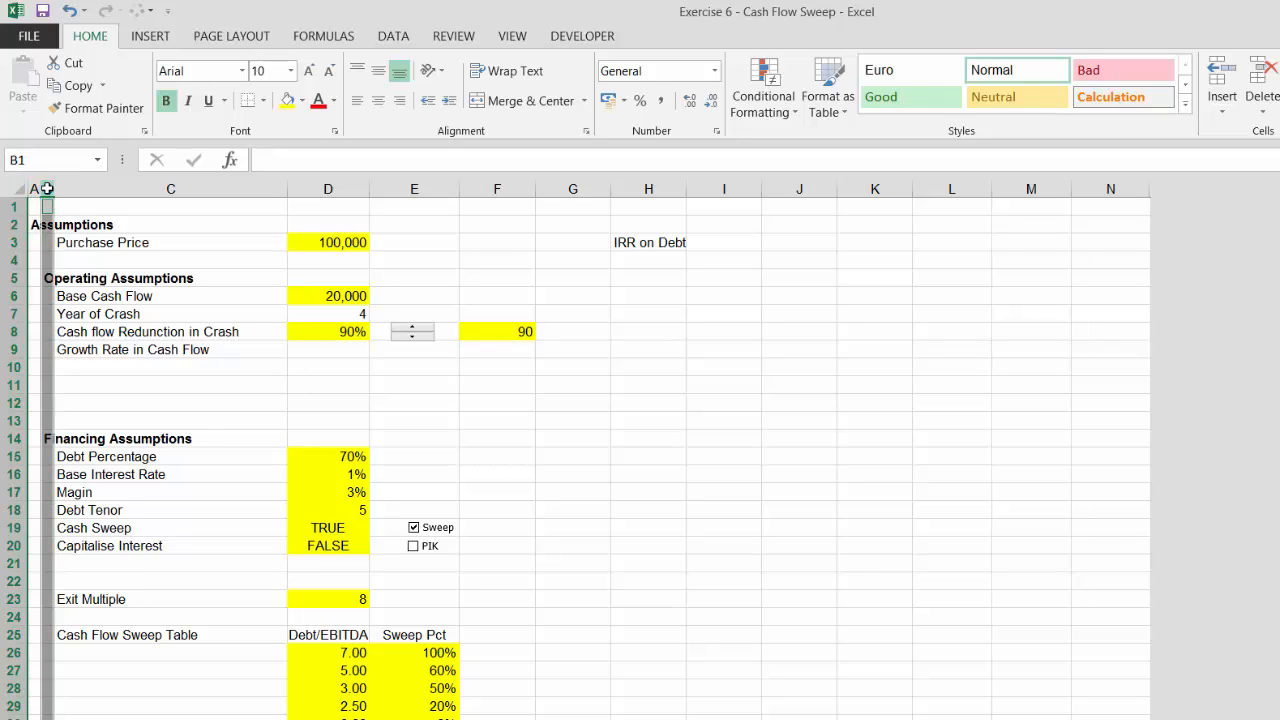
key("ctrl+u")
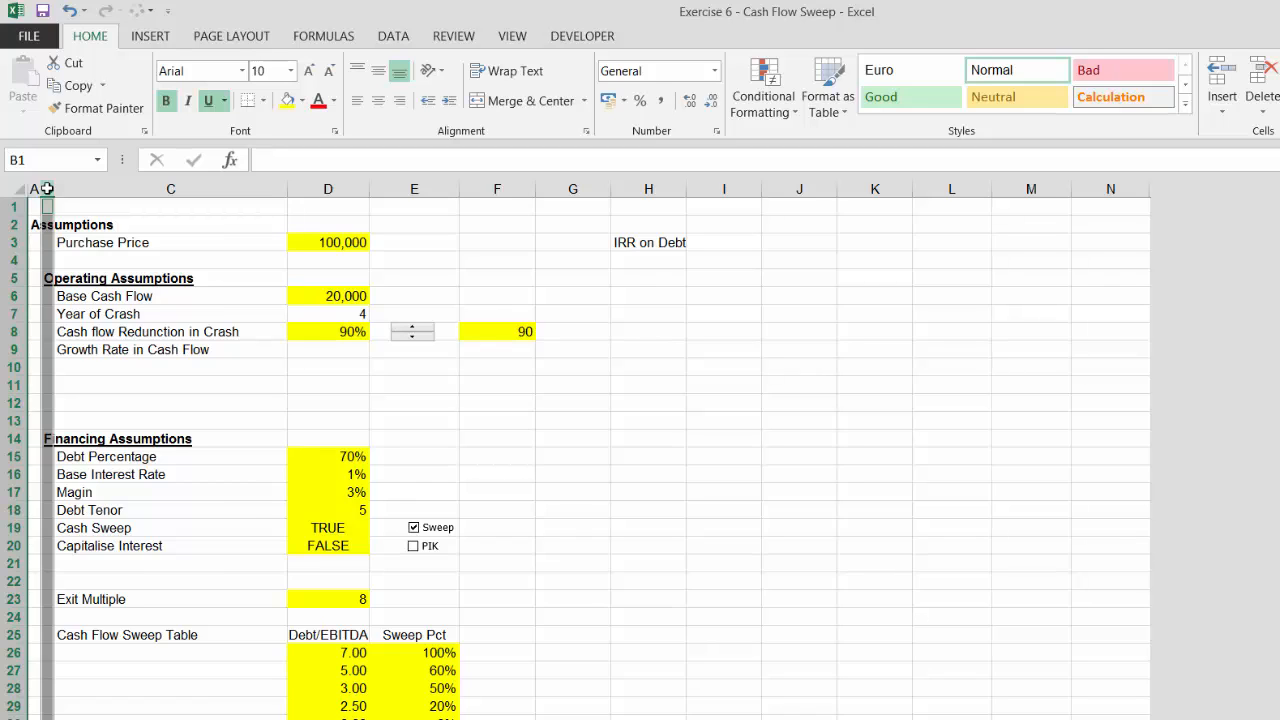
Delete the extra blank rows between the operating and financing assumption sections
key("Down")
key("Down")
key("Down")
key("Down")
key("Down")
key("Down")
key("Down")
key("Down")
key("Down")
key("Down")
key("Down")
key("Down")
key("Down")
key("Down")
key("Down")
key("Down")
key("Down")
key("Down")
key("Up")
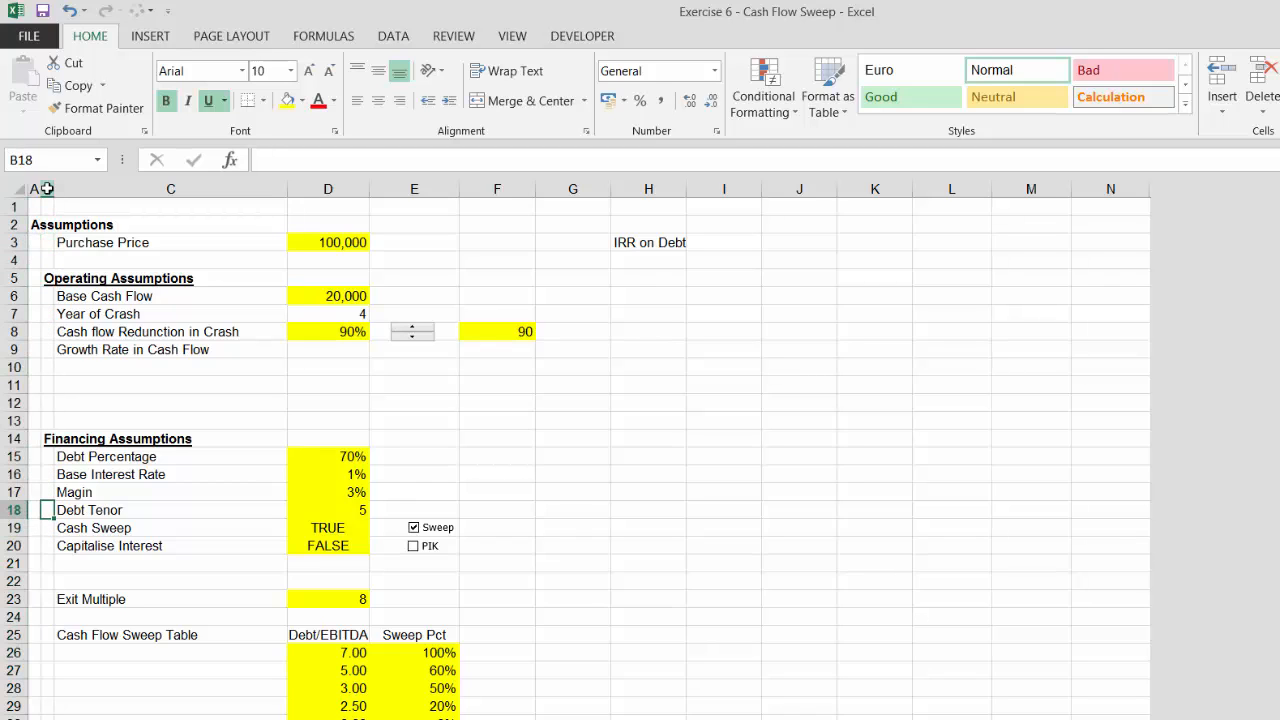
key("Up")
key("Up")
key("Up")
key("Up")
key("Up")
key("Up")
key("Up")
key("Up")
key("Up")
key("Left")
key("Down")
key("Down")
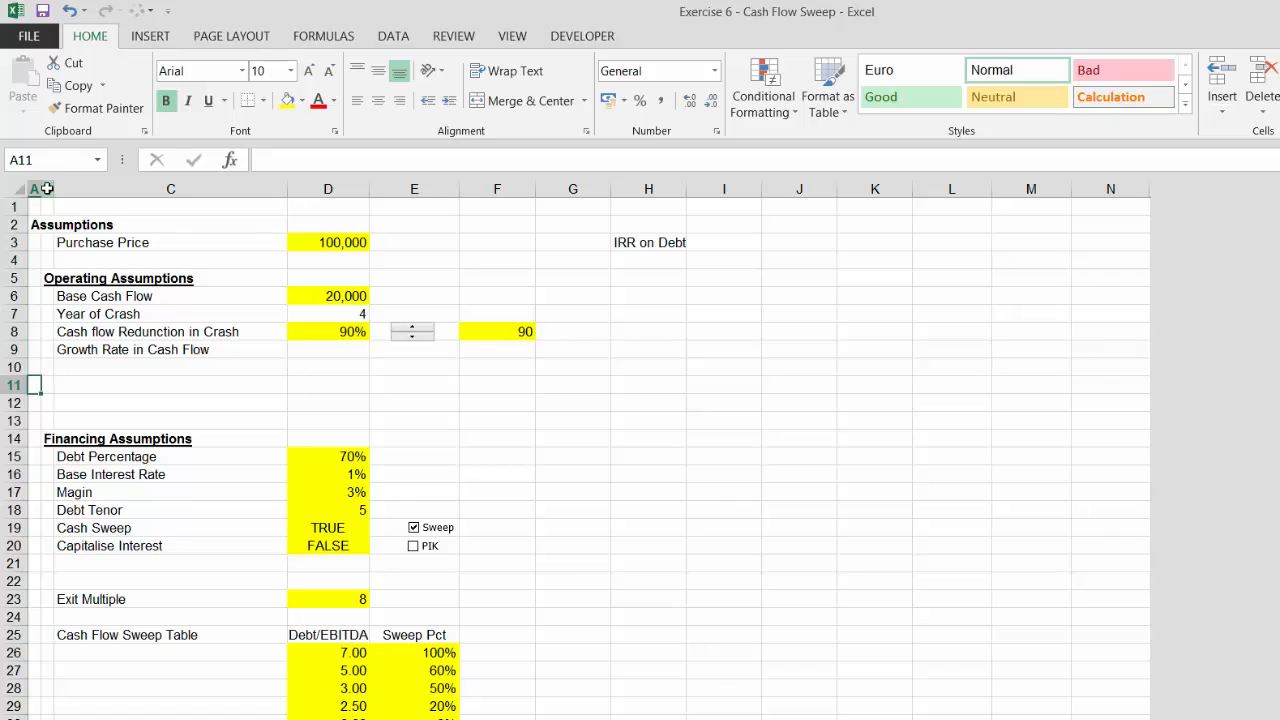
key("shift+space")
key("ctrl+minus")
key("ctrl+minus")
key("ctrl+minus")
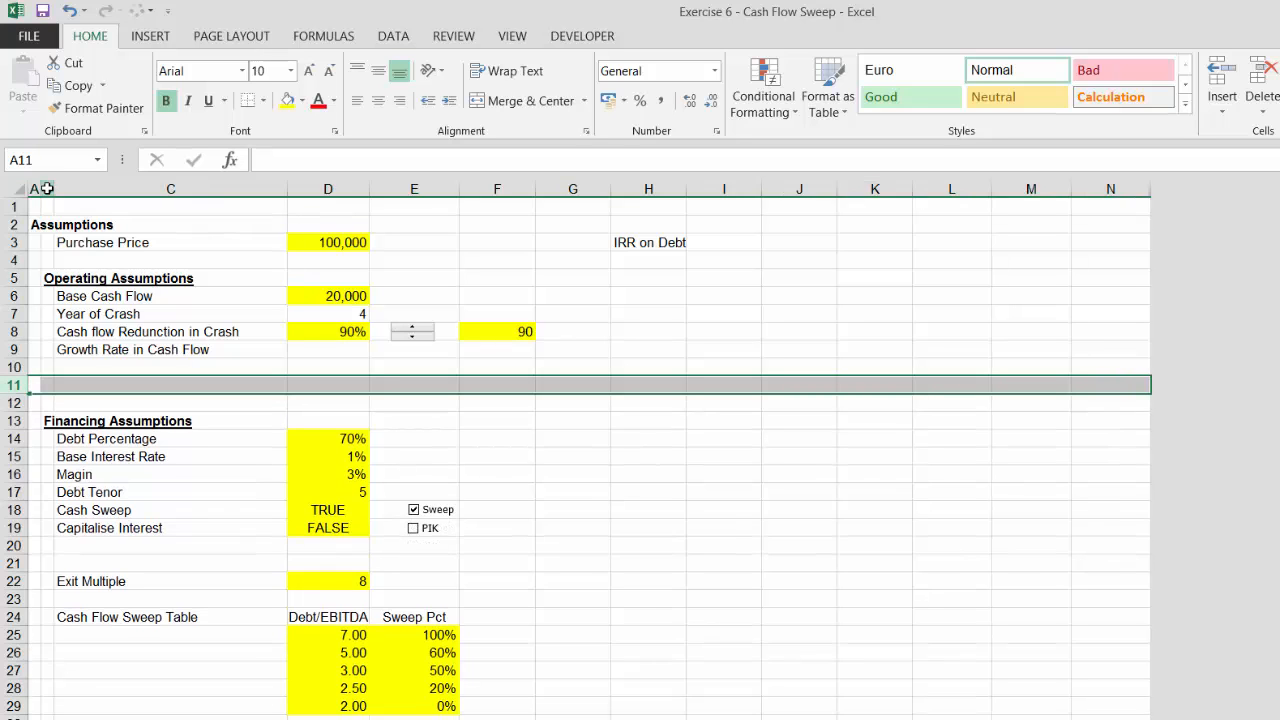
key("Left")
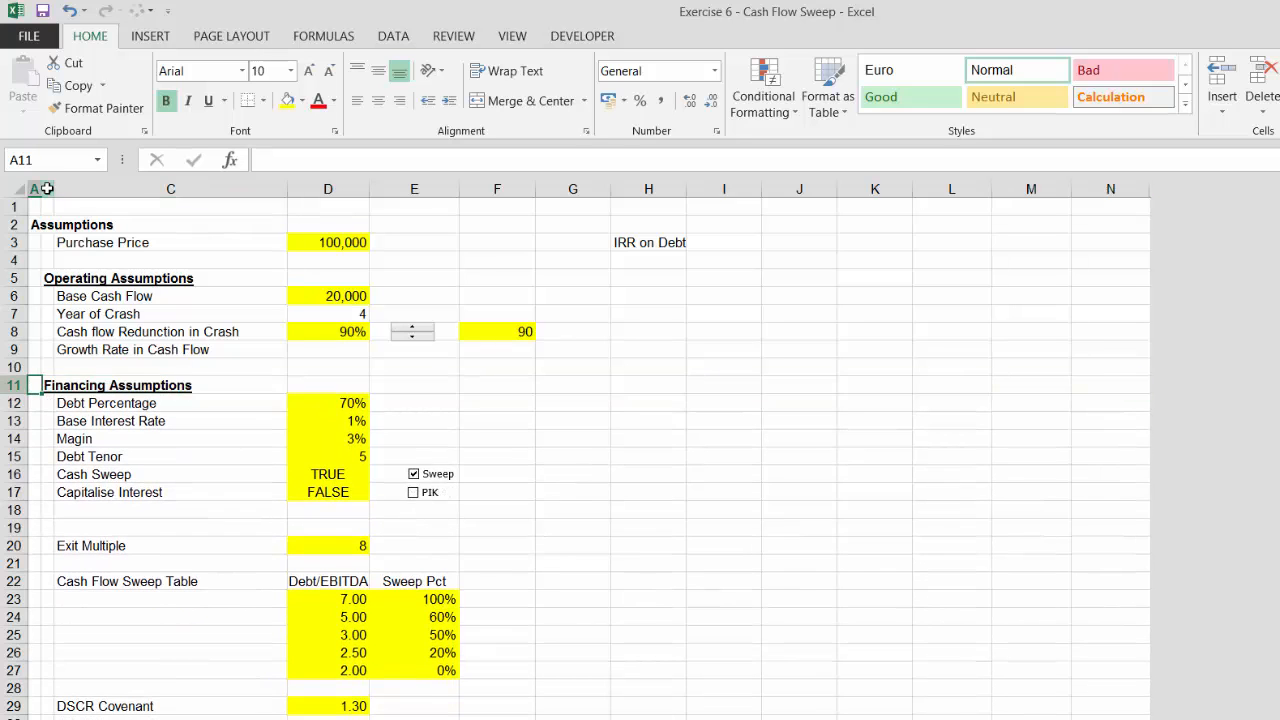
Move the Exit Multiple row down to below Interest Income
key("Down")
key("Down")
key("Down")
key("Down")
key("Down")
key("Down")
key("Down")
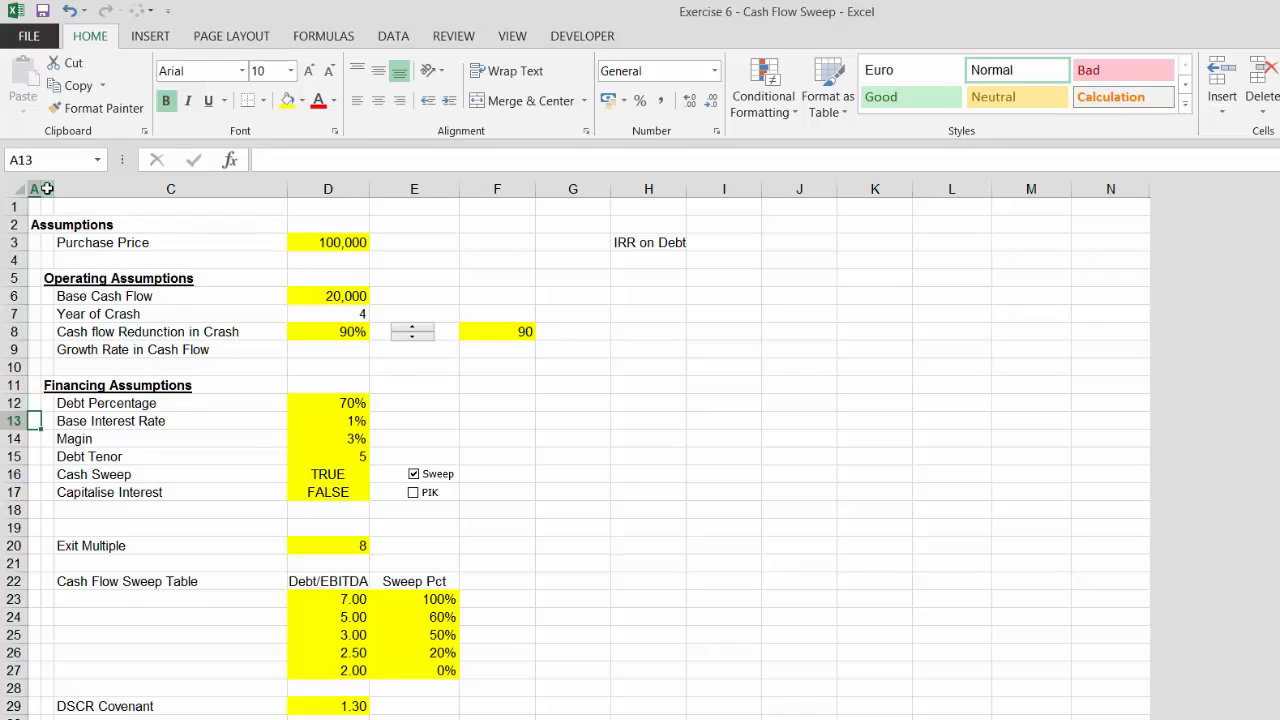
key("Down")
key("Down")
key("Down")
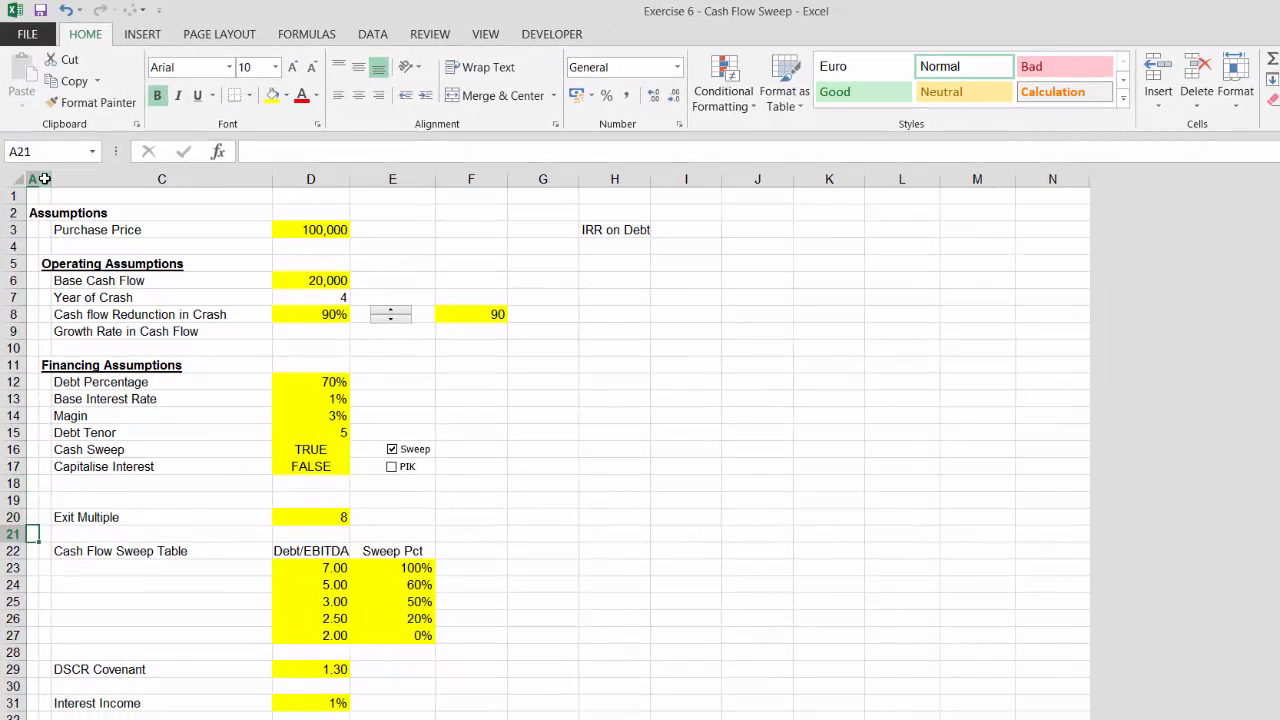
key("Up")
key("shift+space")
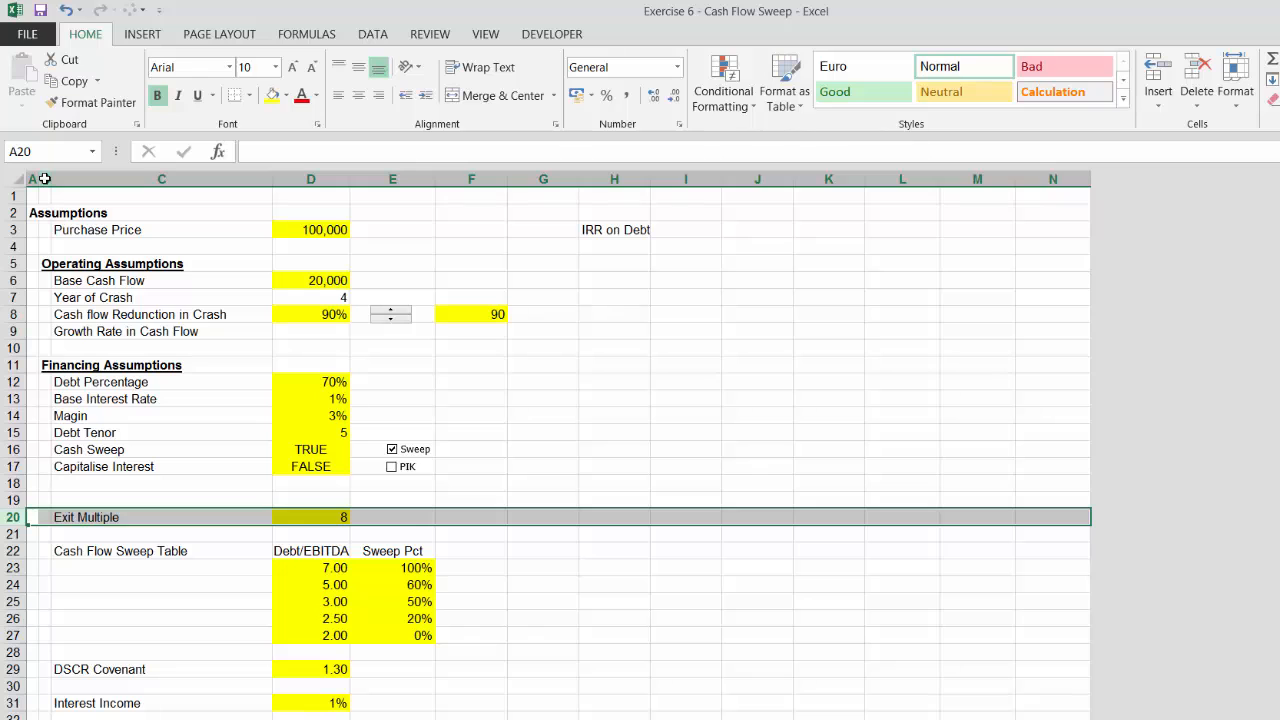
key("ctrl+c")
key("Down")
key("Down")
key("Down")
key("Down")
key("Down")
key("Down")
key("Down")
key("Down")
key("Down")
key("Down")
key("Down")
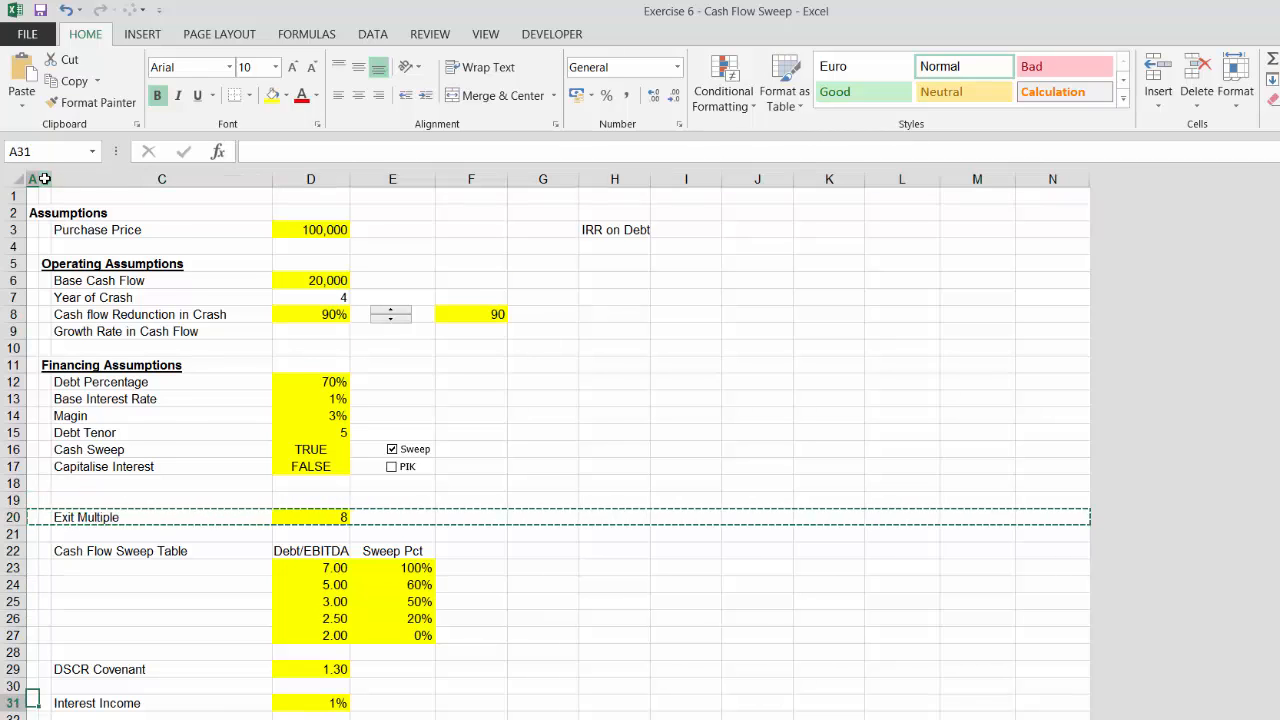
key("Down")
key("Down")
key("Down")
key("Up")
key("shift+space")
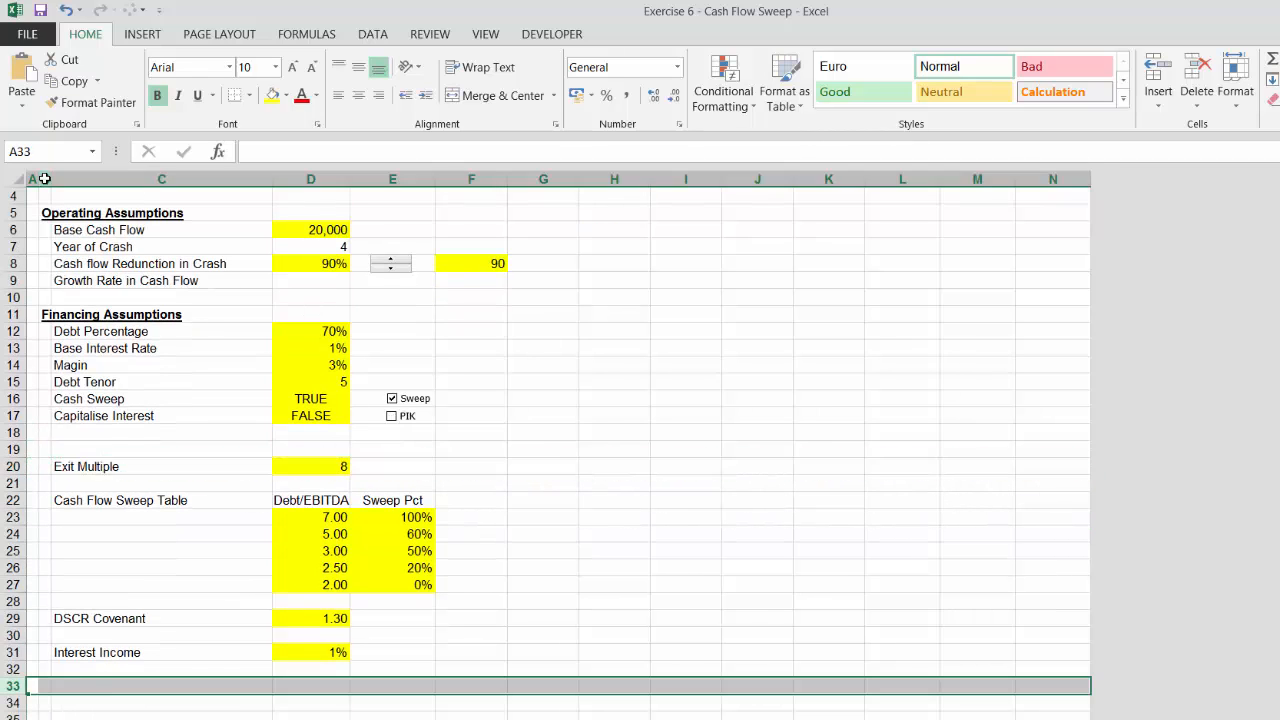
key("ctrl+v")
Delete the three blank rows between the financing inputs and the Cash Flow Sweep Table
key("Up")
key("Up")
key("Up")
key("Up")
key("Up")
key("Up")
key("Up")
key("Up")
key("Up")
key("Up")
key("Up")
key("Up")
key("Up")
key("Up")
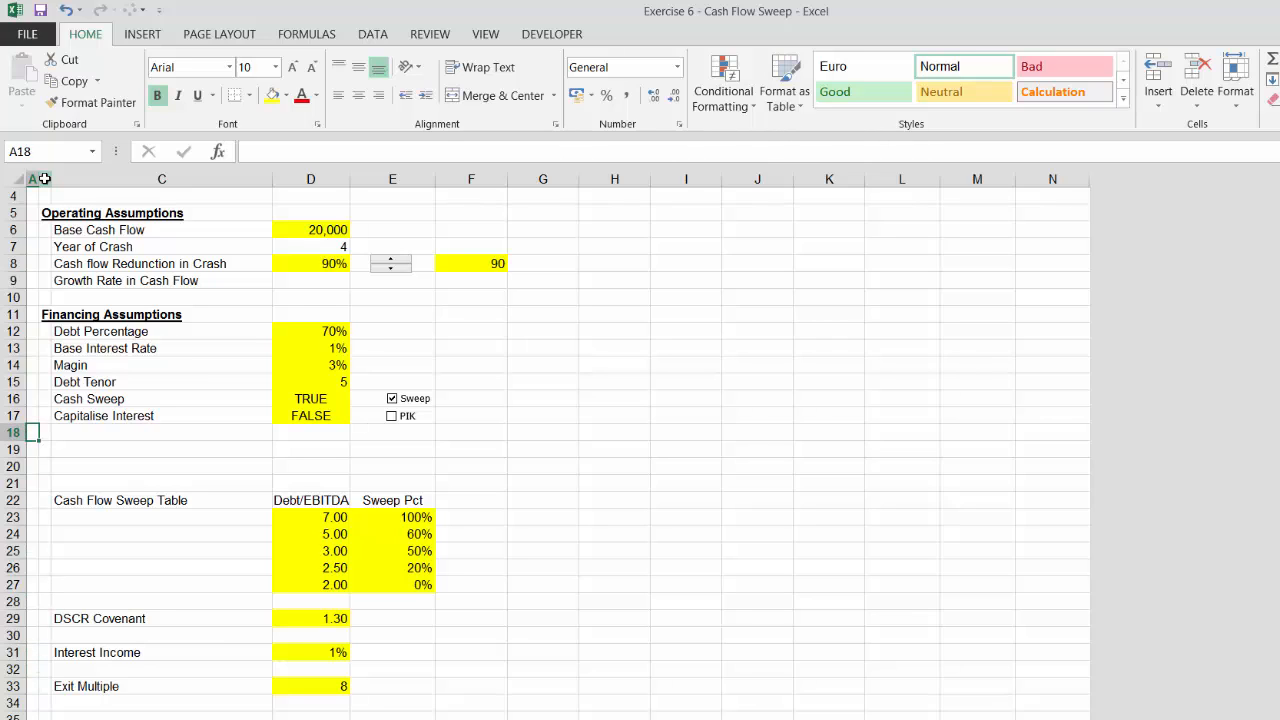
key("shift+space")
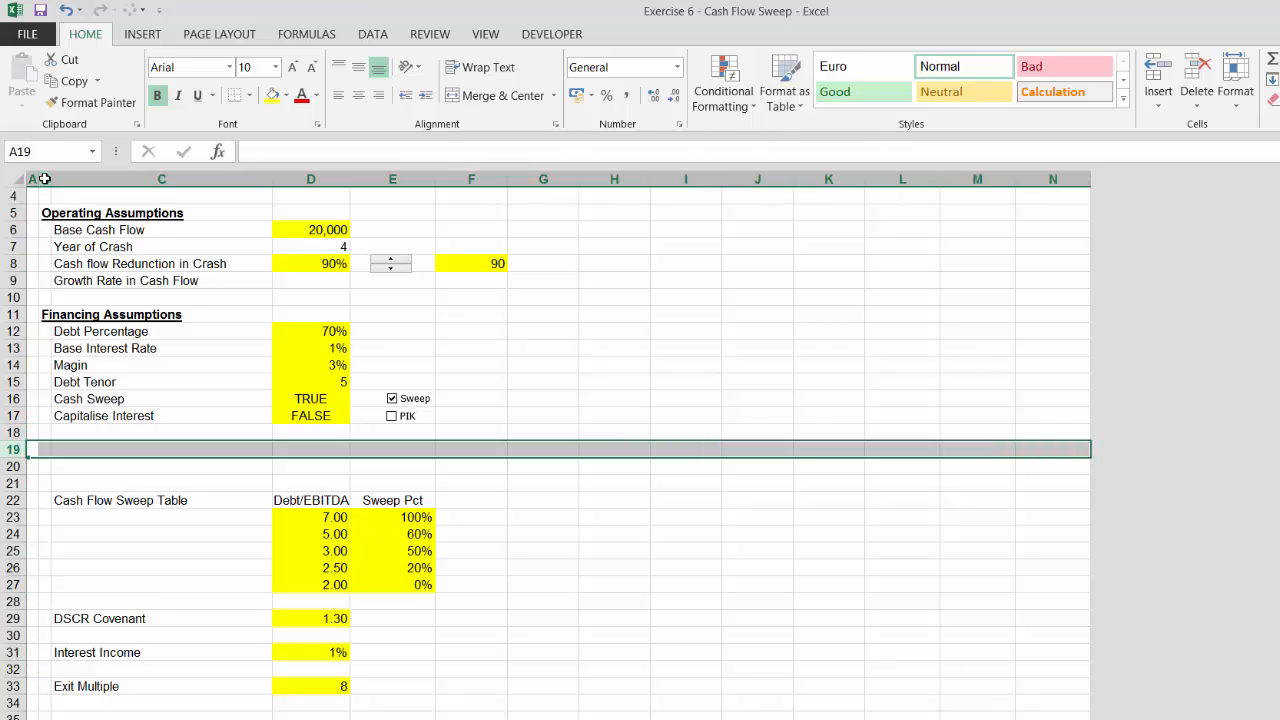
key("ctrl+minus")
key("ctrl+minus")
key("ctrl+minus")
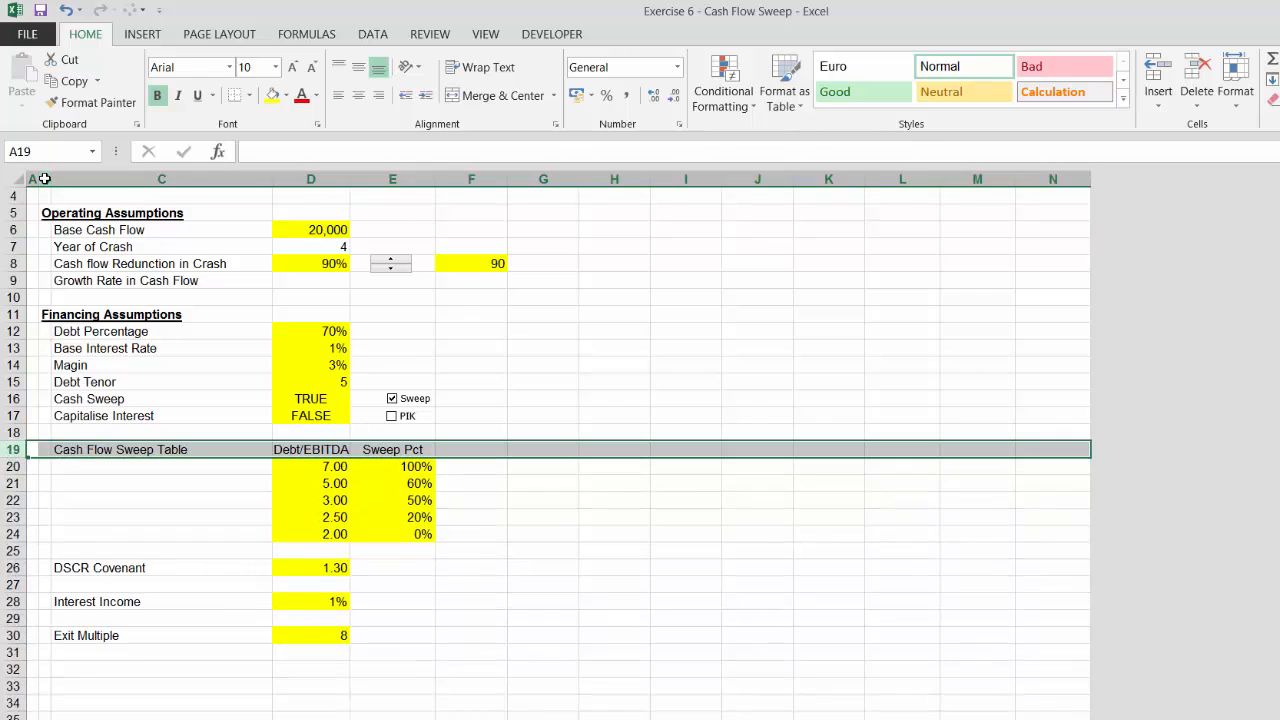
Insert a row above Exit Multiple and enter the section heading Valuation Assumptions
key("Down")
key("Down")
key("Down")
key("Down")
key("Down")
key("Down")
key("Down")
key("Down")
key("Down")
key("Down")
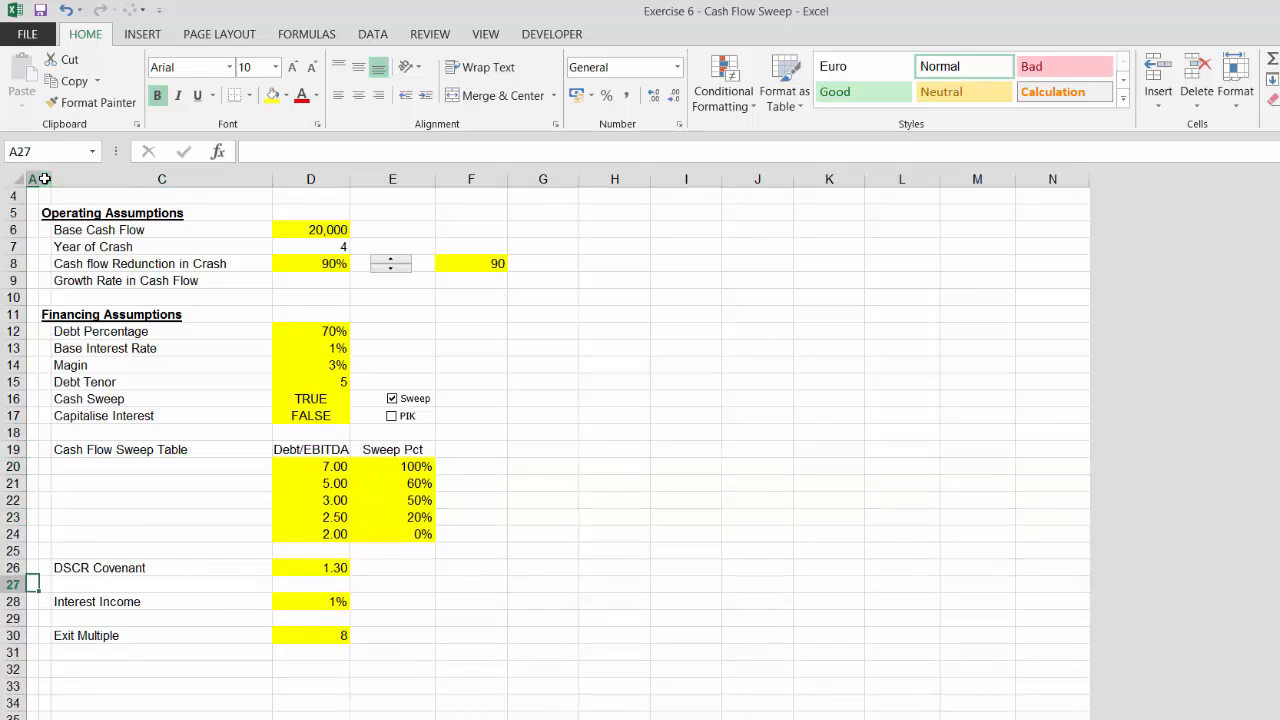
key("Down")
key("shift+space")
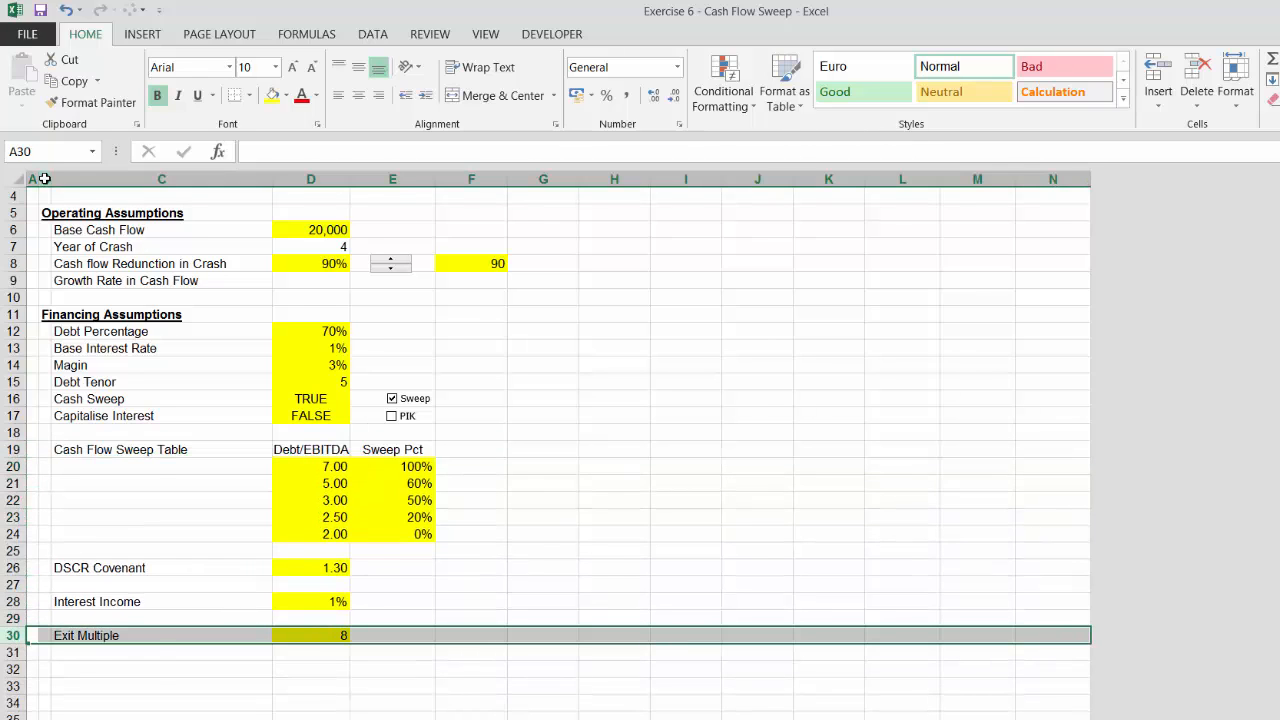
key("ctrl+plus")
key("Right")
type("VI")
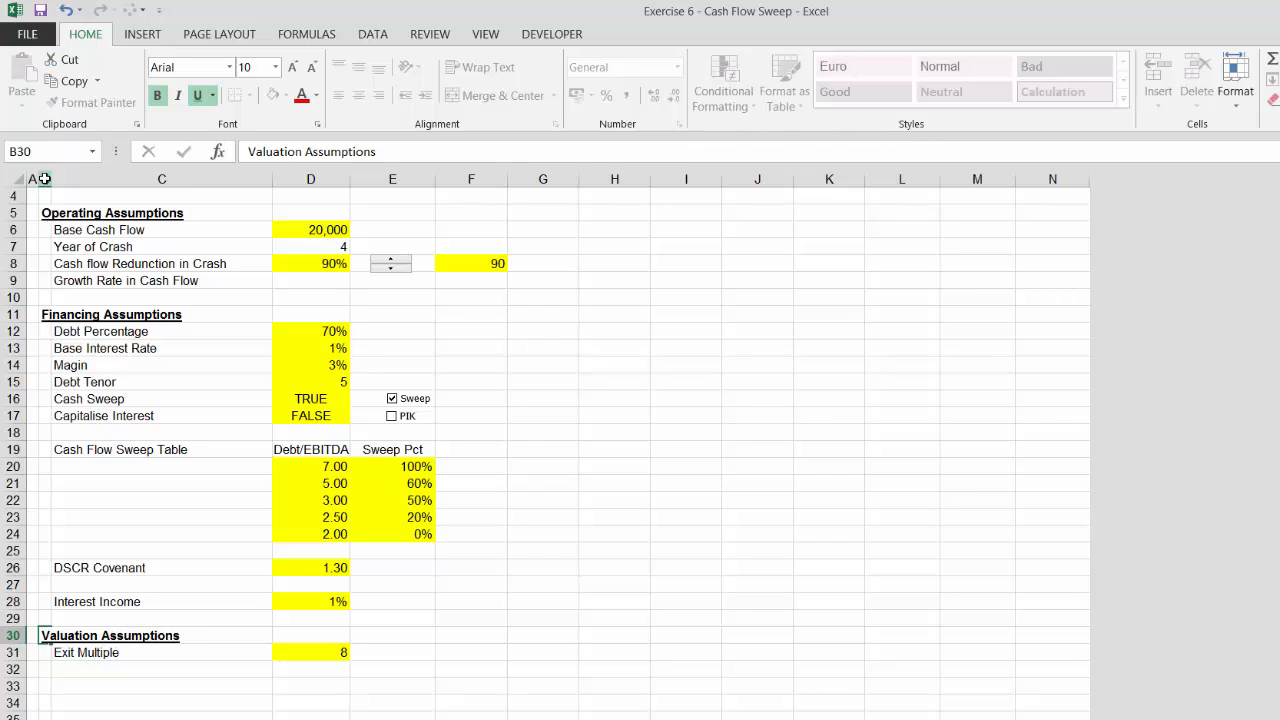
key("Return")
key("Return")
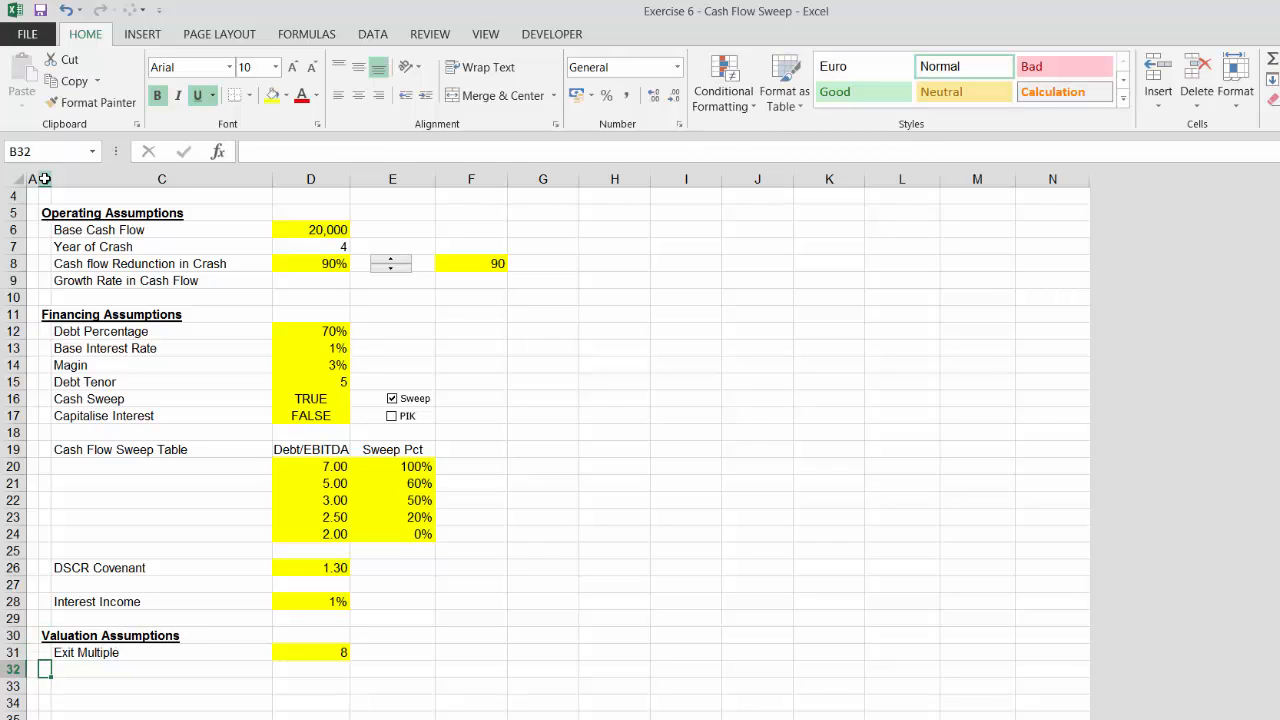
Scroll through the sheet to review the rearranged assumption sections
key("Down")
key("Left")
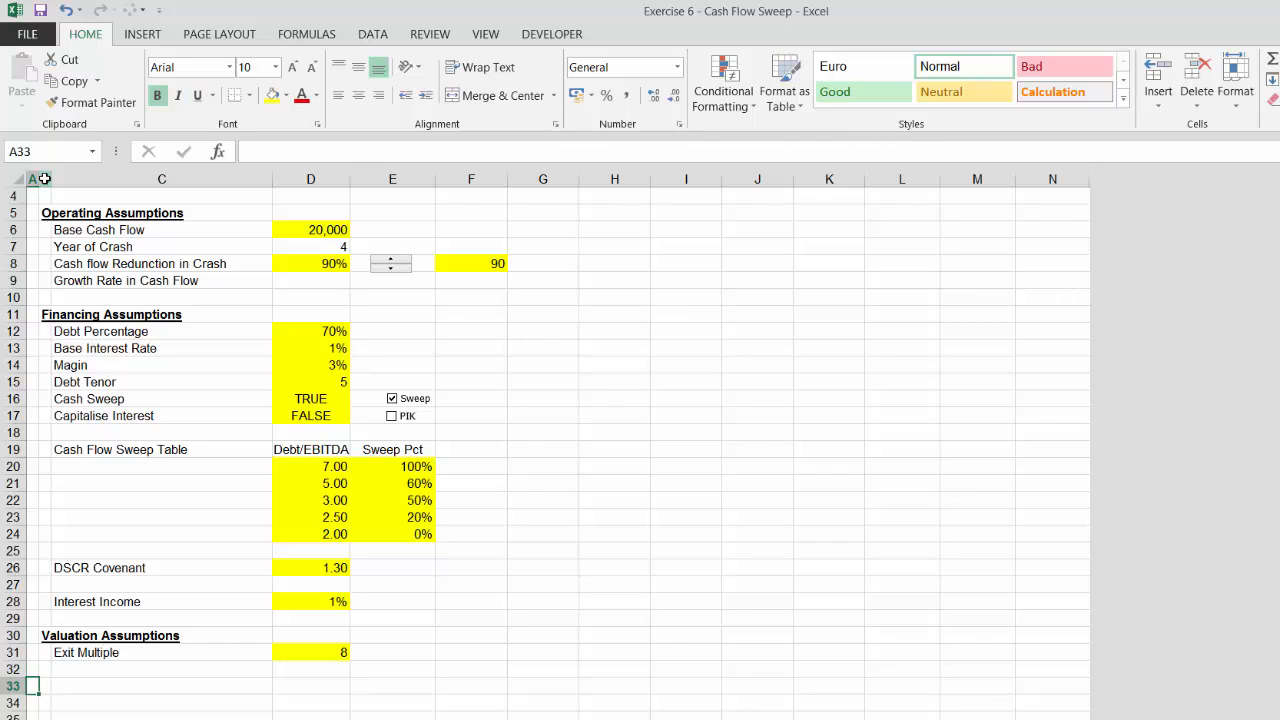
key("shift+space")
key("Up")
key("Up")
key("Up")
key("Up")
key("Up")
key("Up")
key("Up")
key("Up")
key("Up")
key("Up")
key("Up")
key("Up")
key("Up")
key("Up")
key("Up")
key("Up")
key("Up")
key("Up")
key("Up")
key("Up")
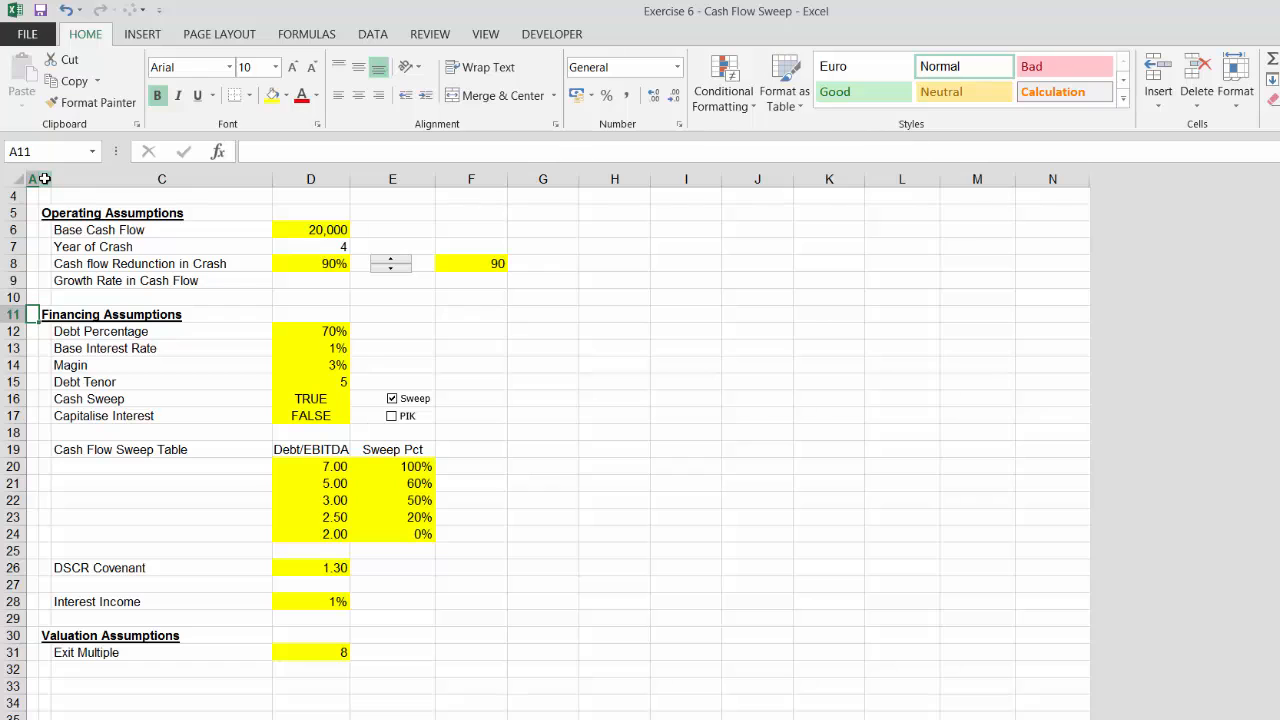
key("shift+space")
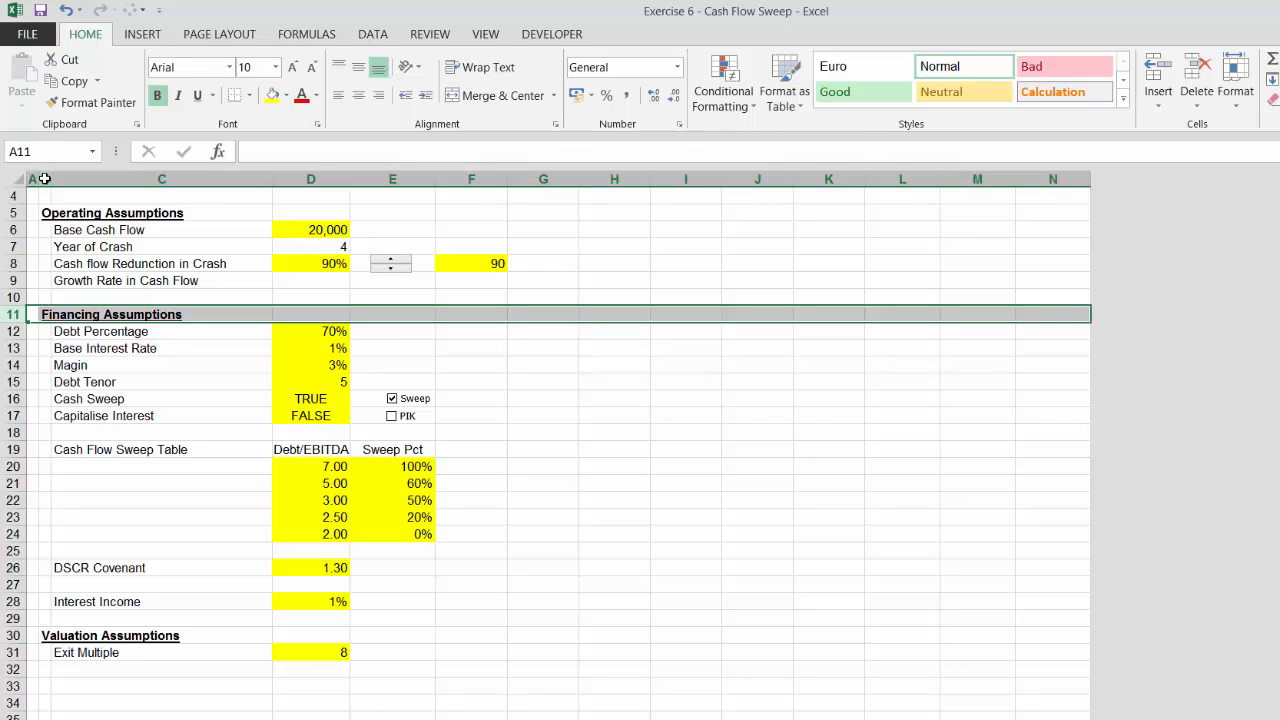
key("Down")
key("Down")
key("Down")
key("Down")
key("Down")
key("Down")
key("Down")
key("Down")
key("Down")
key("Down")
key("Down")
key("Down")
key("Down")
key("Down")
key("Down")
key("Down")
key("Down")
key("Down")
key("Down")
key("Down")
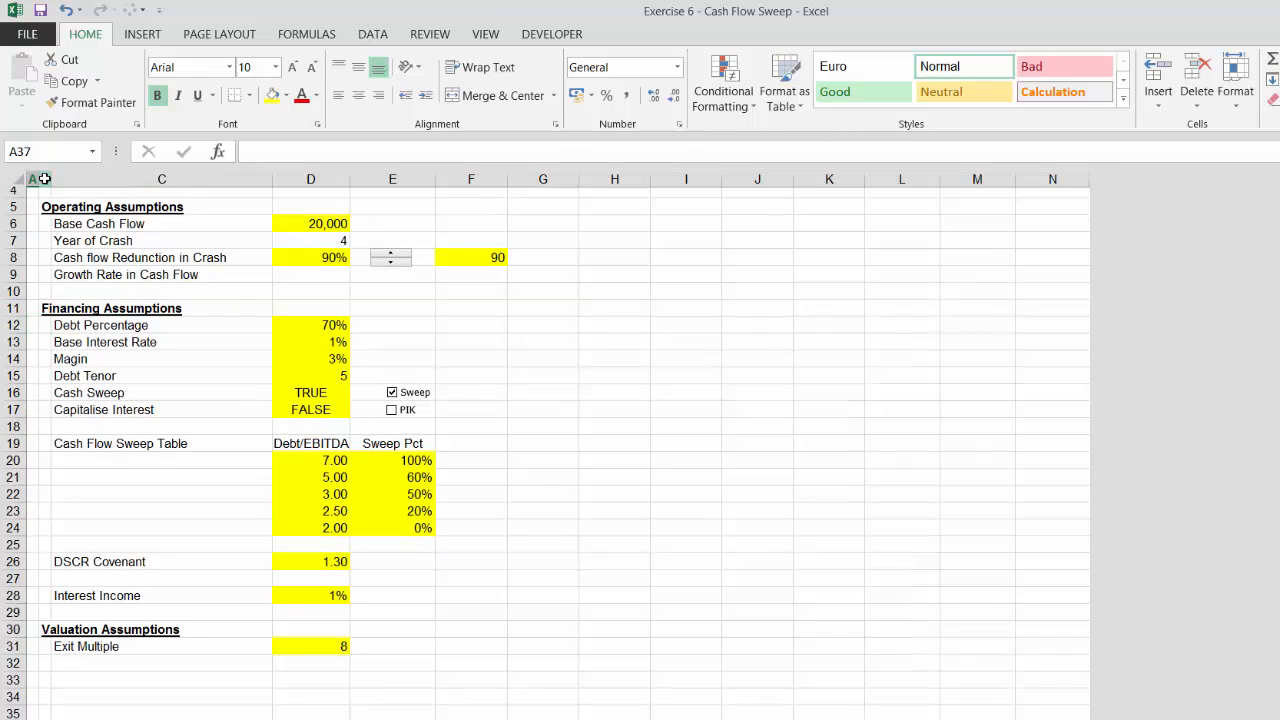
key("Down")
key("Down")
key("Down")
key("Down")
key("Down")
key("Down")
key("Down")
key("Down")
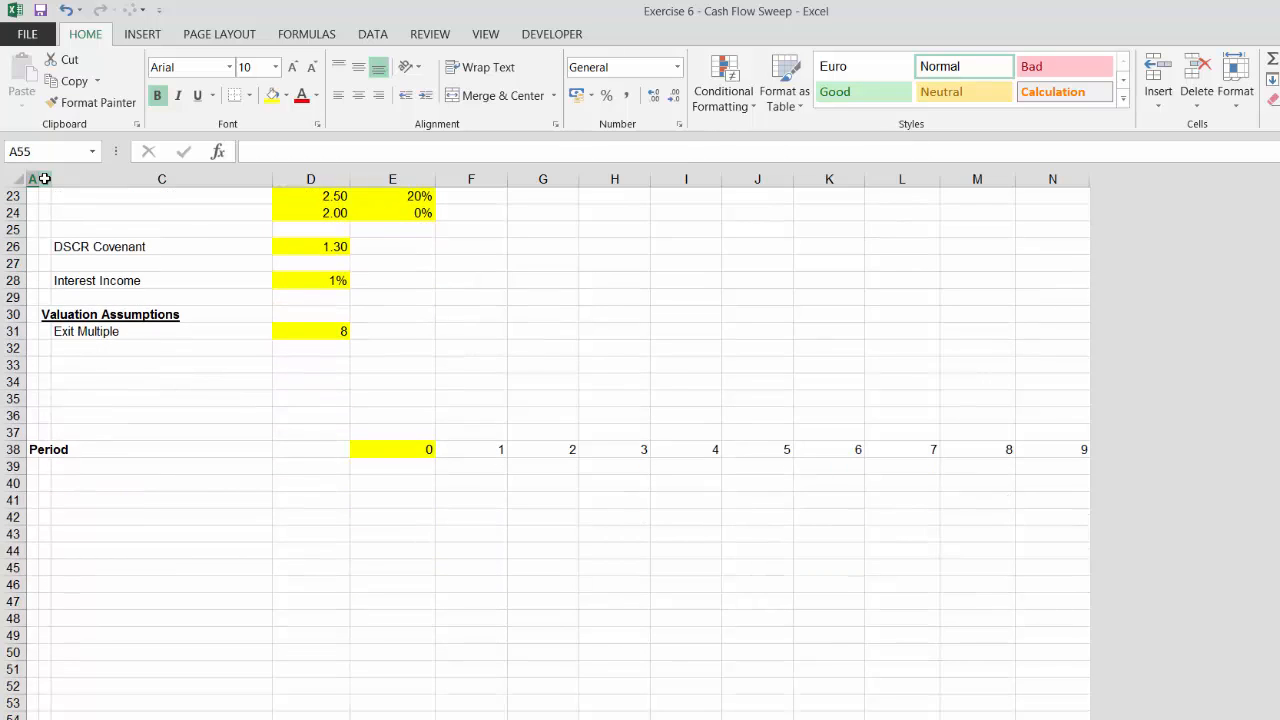
key("Up")
key("Up")
key("Up")
key("Up")
key("Up")
key("Up")
key("Up")
key("Up")
key("Up")
key("Up")
key("Up")
key("Up")
key("Up")
key("Up")
key("Up")
key("Up")
key("Up")
key("Up")
key("Up")
key("Up")
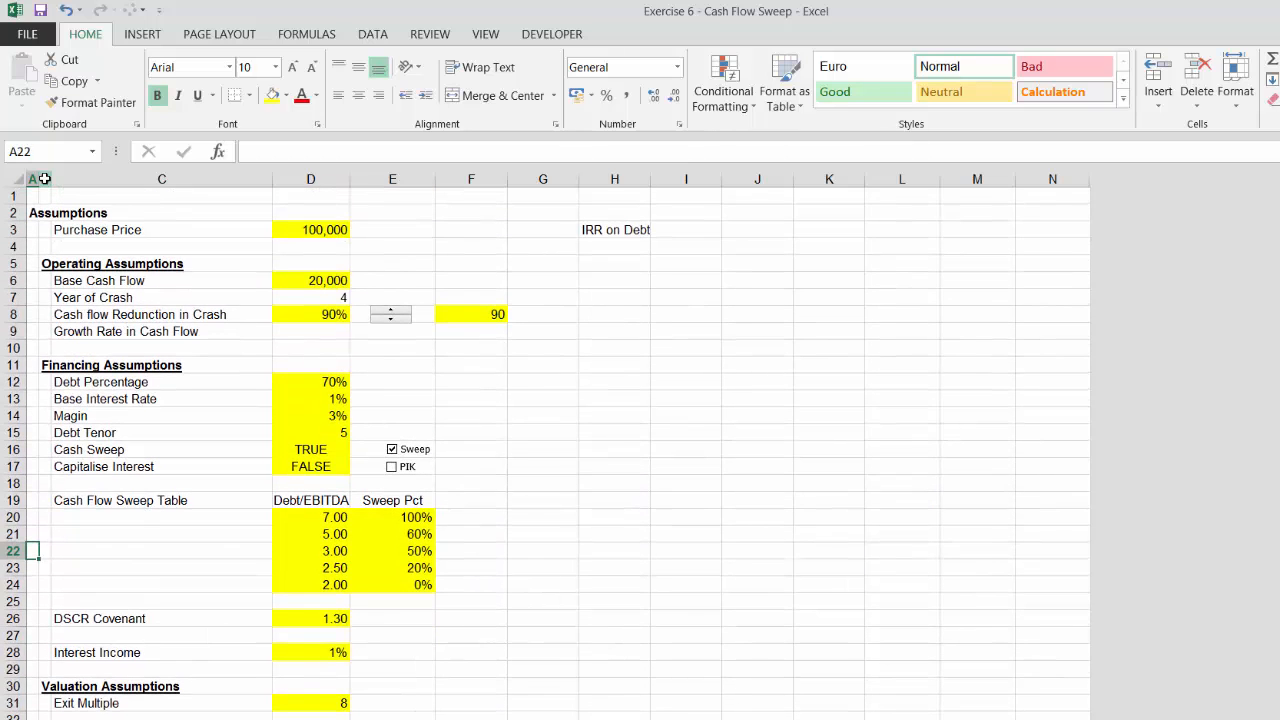
key("Up")
key("Up")
key("Up")
key("Up")
key("Up")
key("Up")
key("Up")
key("Up")
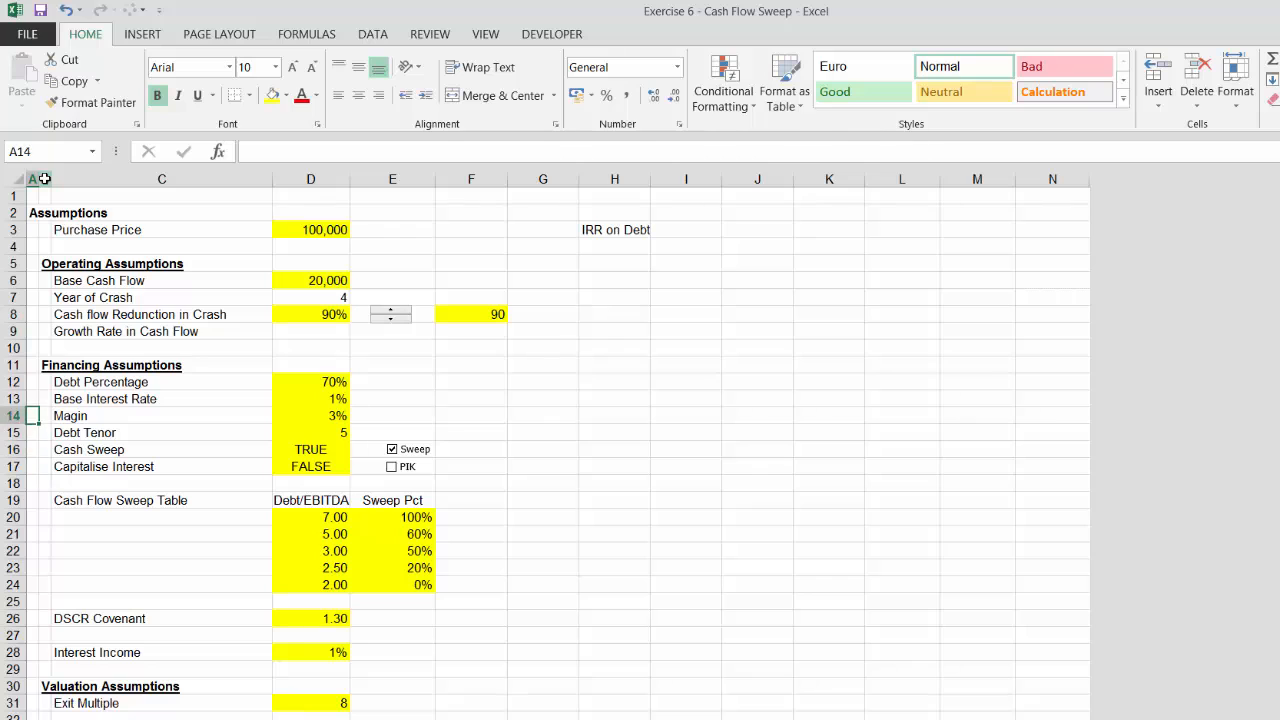
key("Up")
key("Up")
key("Up")
key("Up")
key("shift+space")
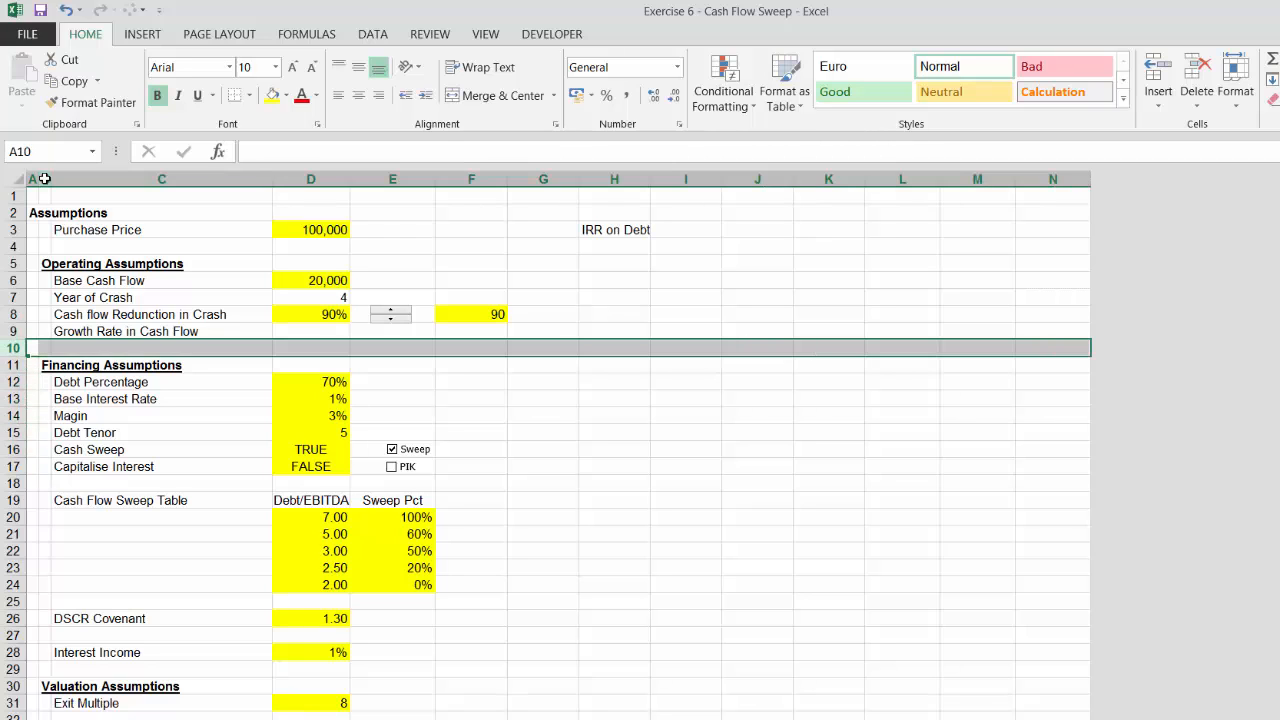
key("ctrl+shift+plus")
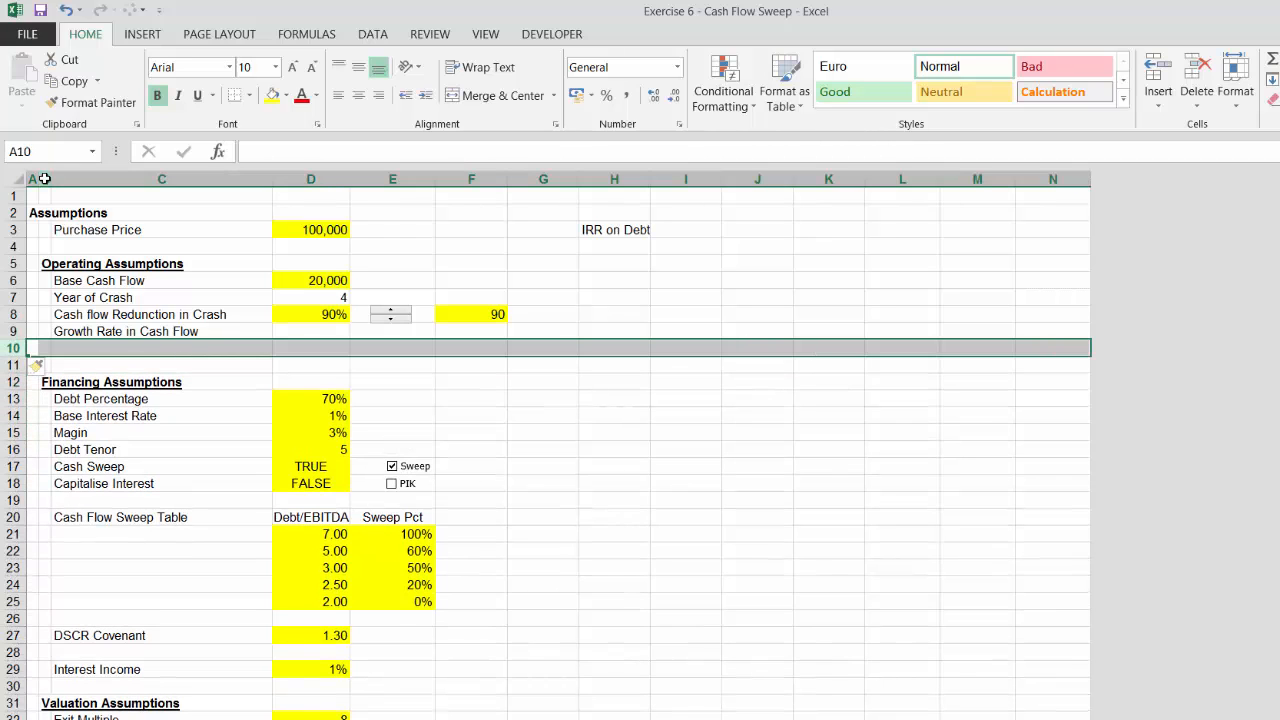
key("ctrl+minus")
Rename the Base Cash Flow label to Base Cash Flow after Cap Exp
key("Down")
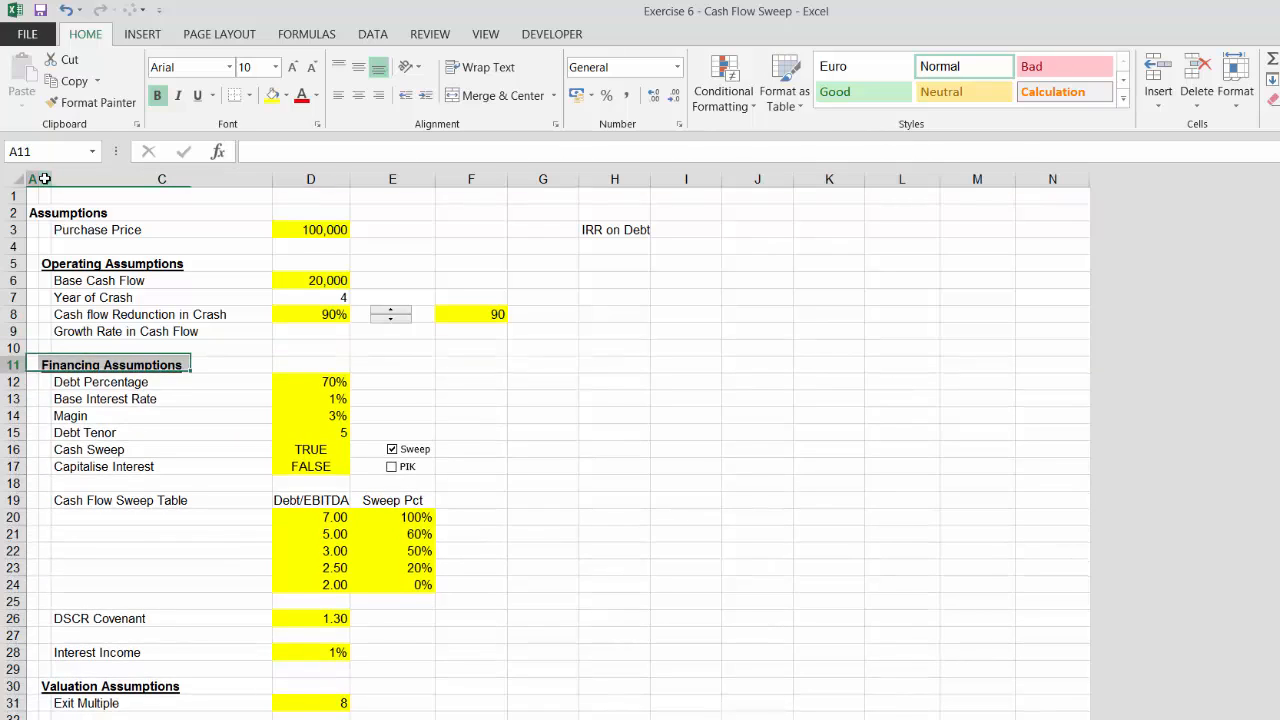
key("Down")
key("Down")
key("Down")
key("Down")
key("Down")
key("Up")
key("Up")
key("Up")
key("Up")
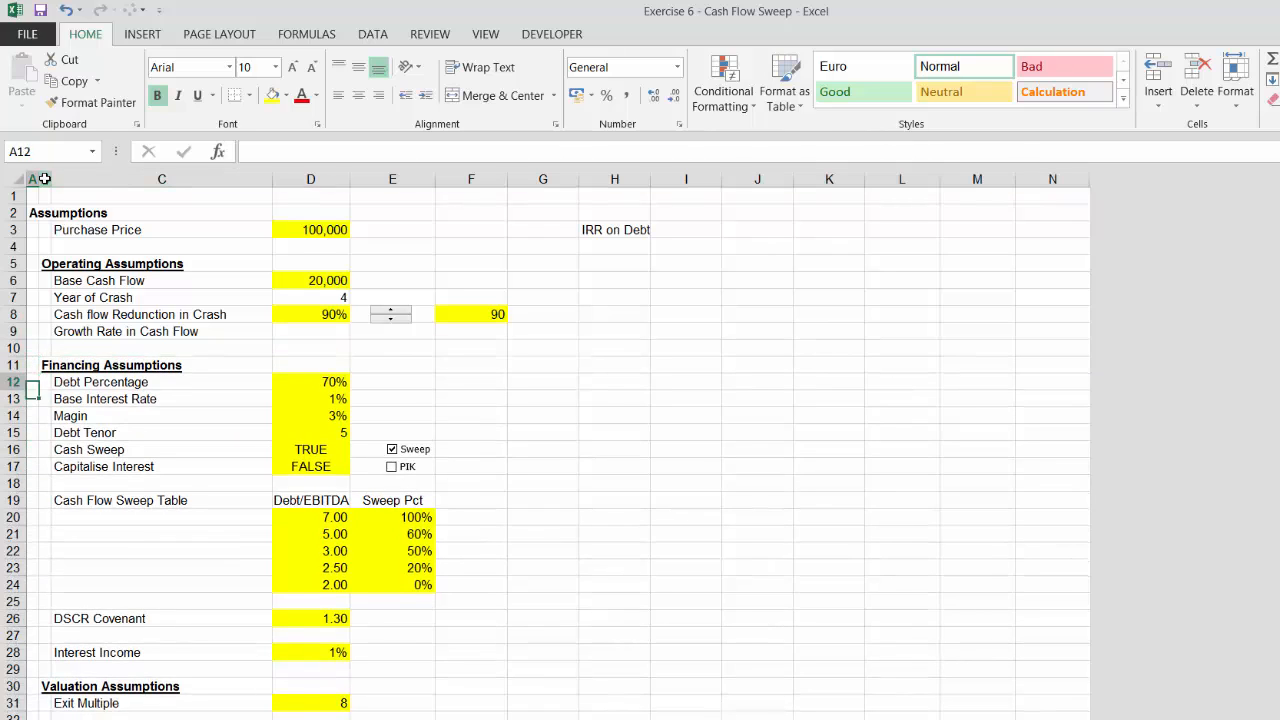
key("Up")
key("Up")
key("Up")
key("Up")
key("Up")
key("Up")
key("Right")
key("Right")
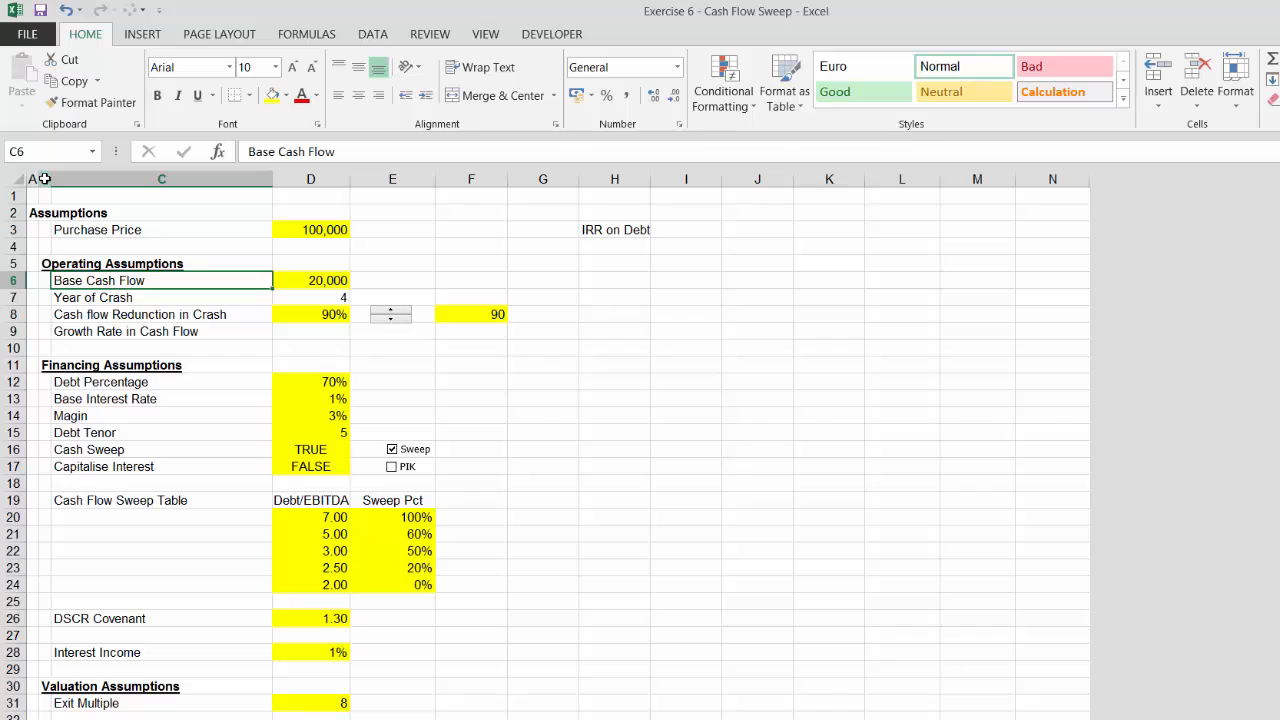
type("3")
key("Escape")
key("F2")
type("ad")
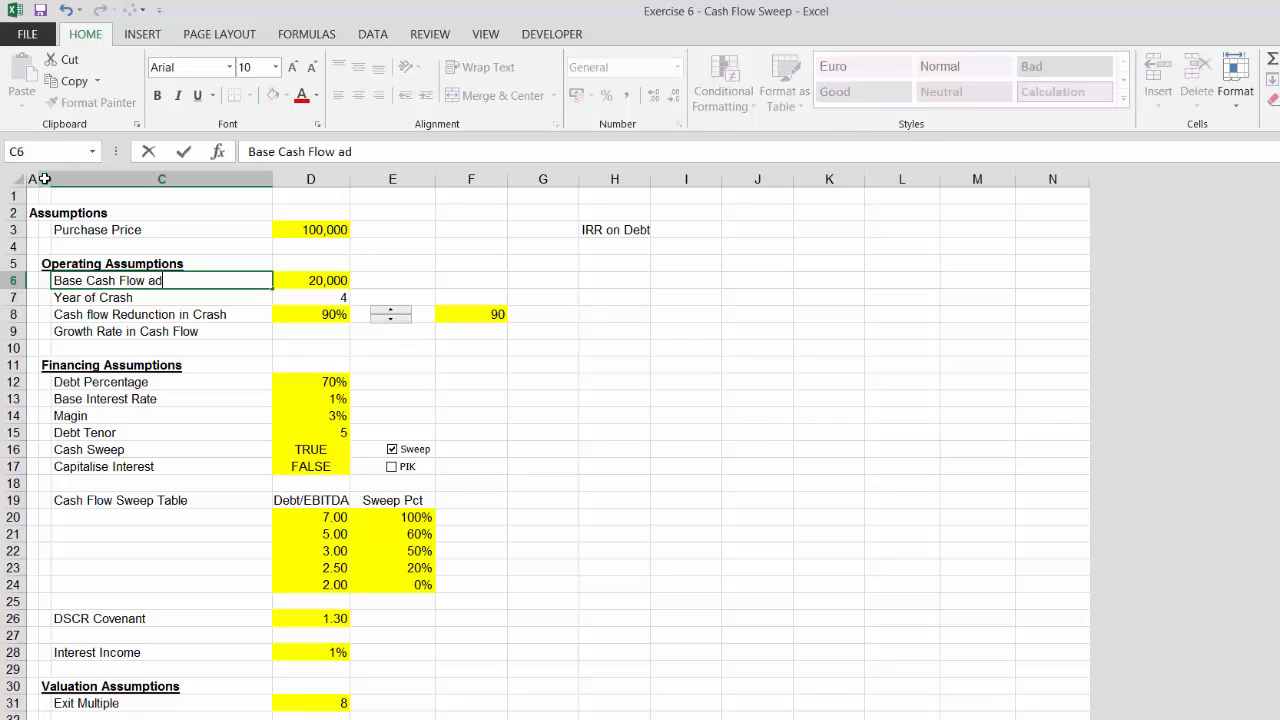
key("BackSpace")
type("fter Cap Exp")
key("Return")
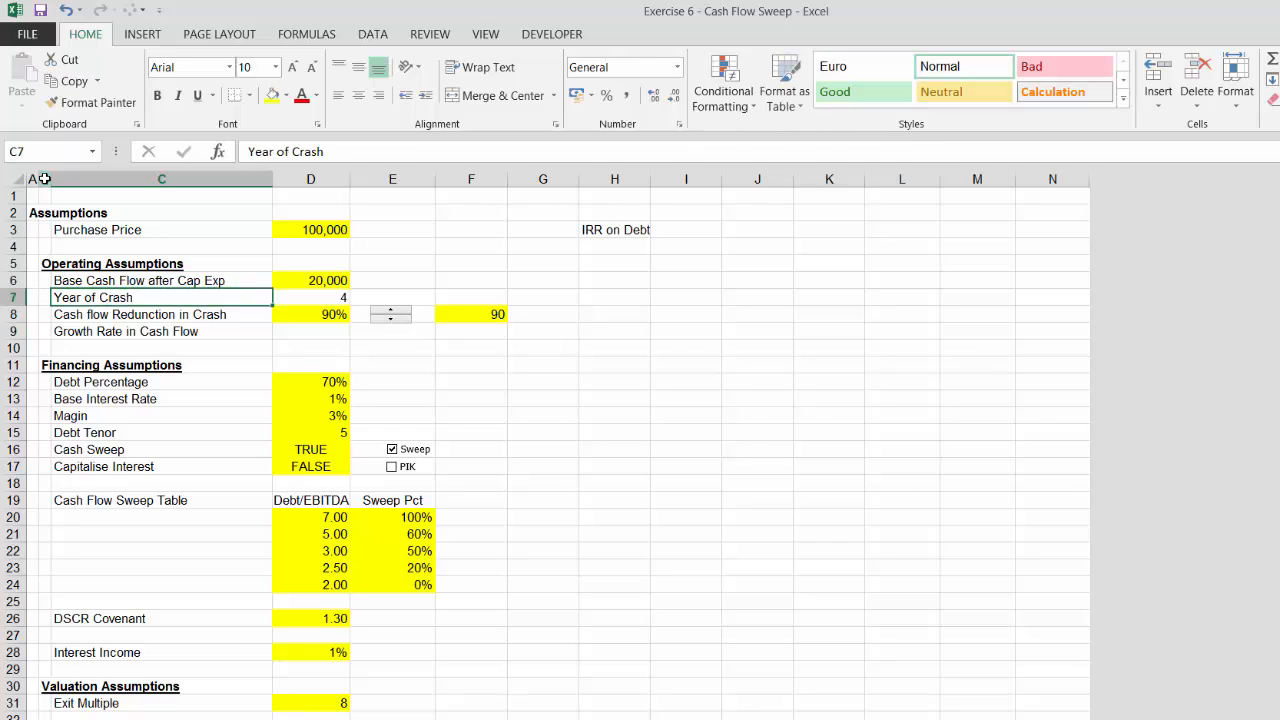
Fill the crash-reduction input, spinner and driver value down into the Growth Rate in Cash Flow row
key("Down")
key("Down")
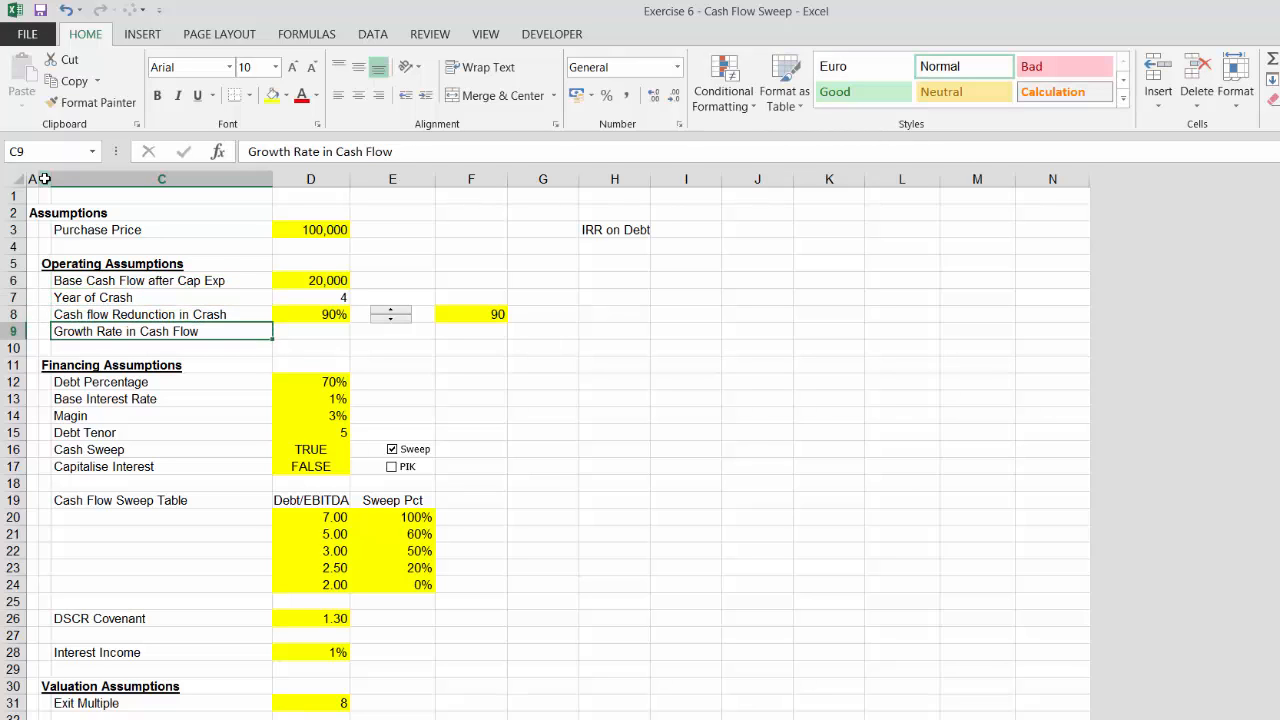
key("Right")
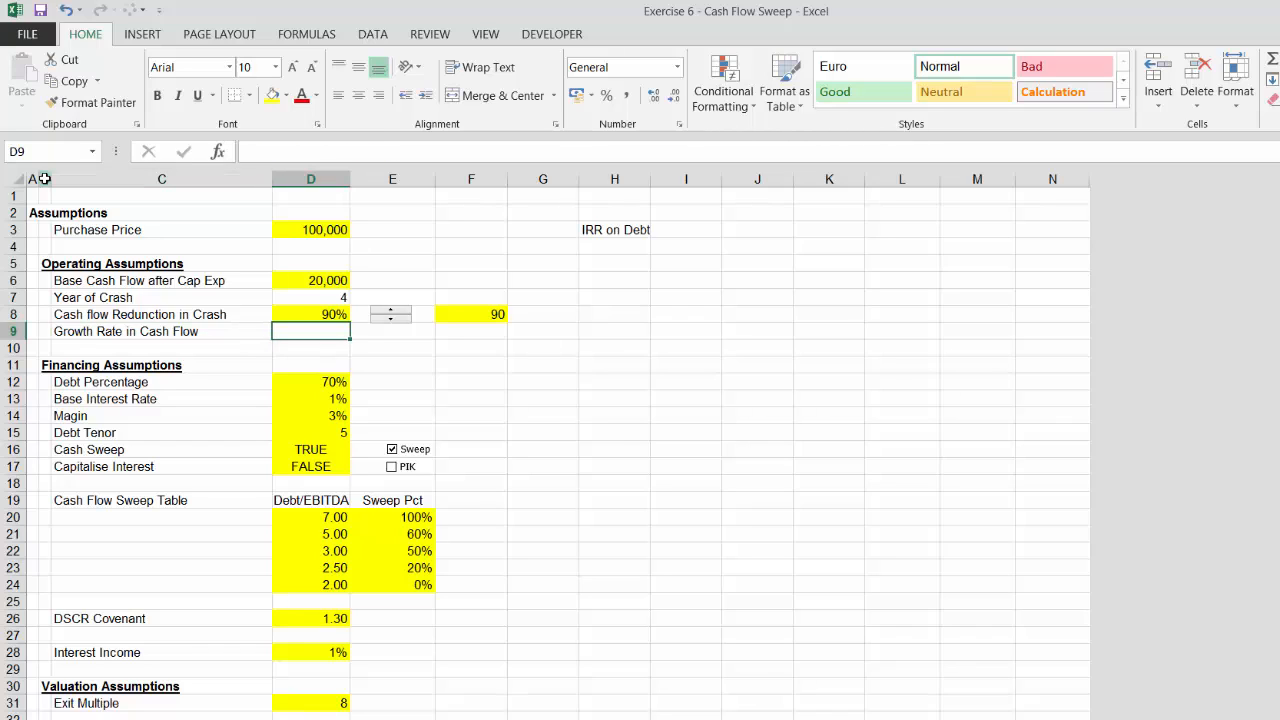
key("Up")
key("shift+Right")
key("shift+Right")
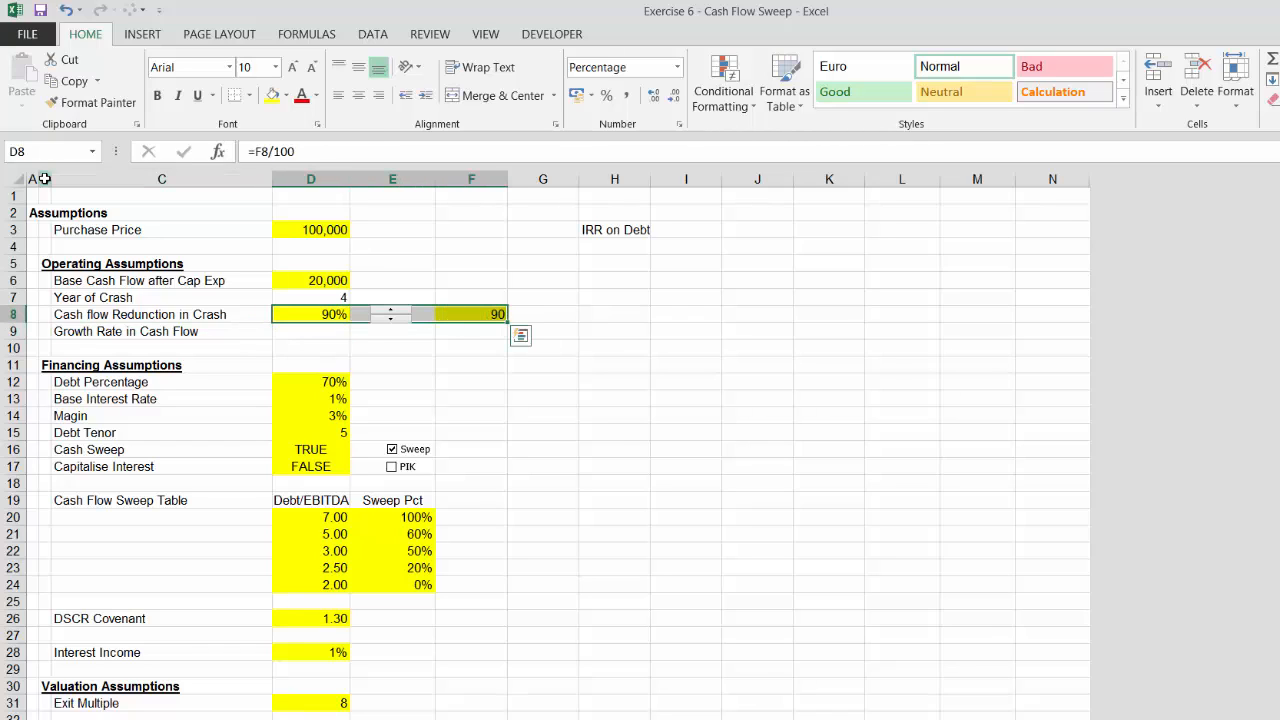
key("shift+Down")
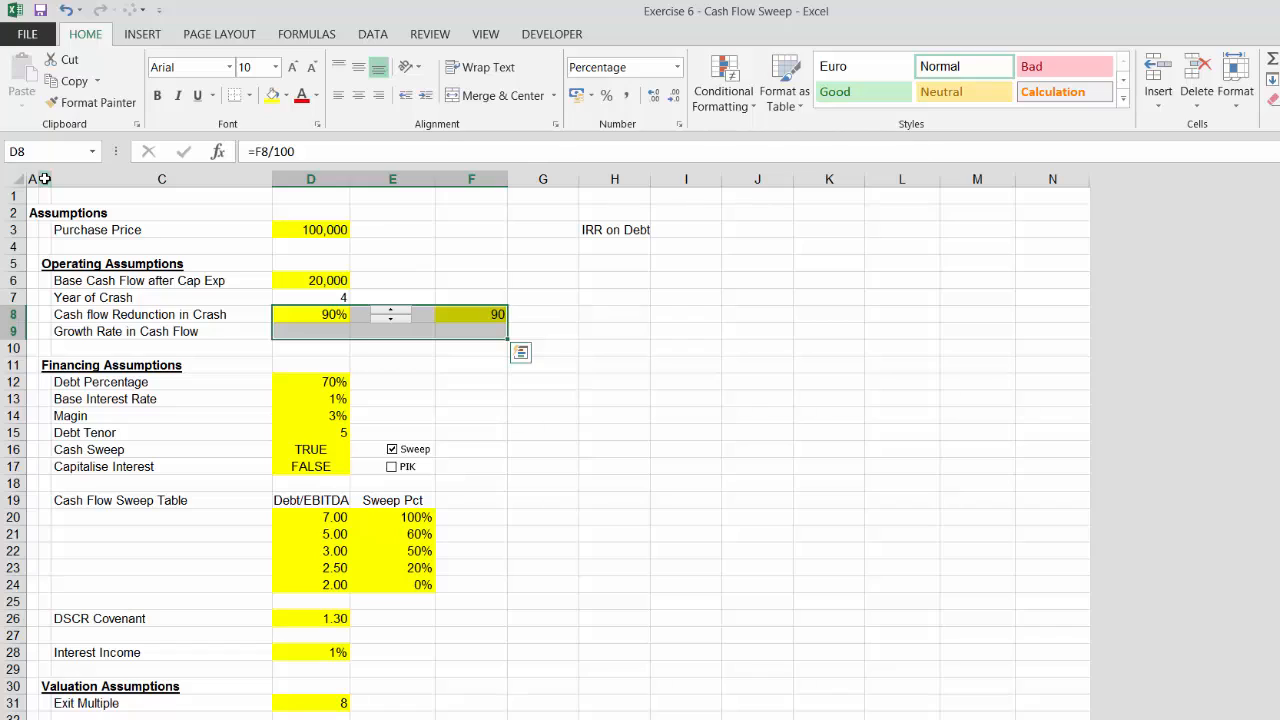
key("ctrl+d")
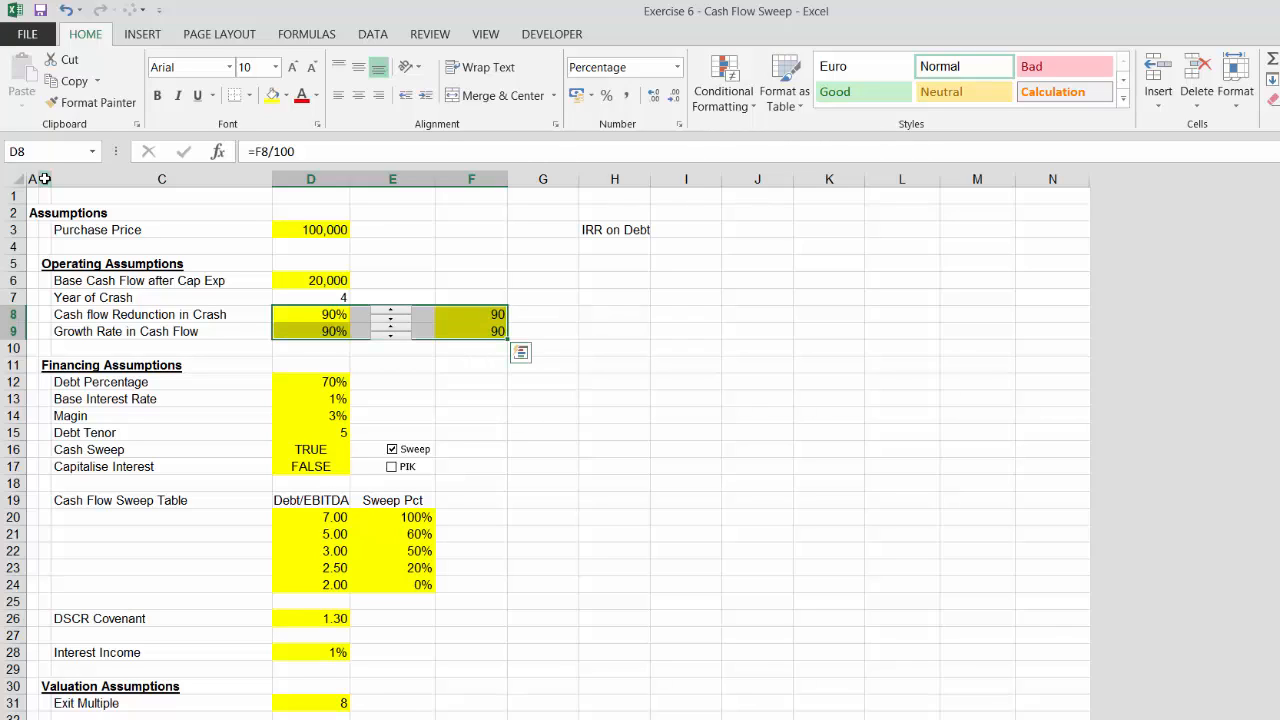
key("Down")
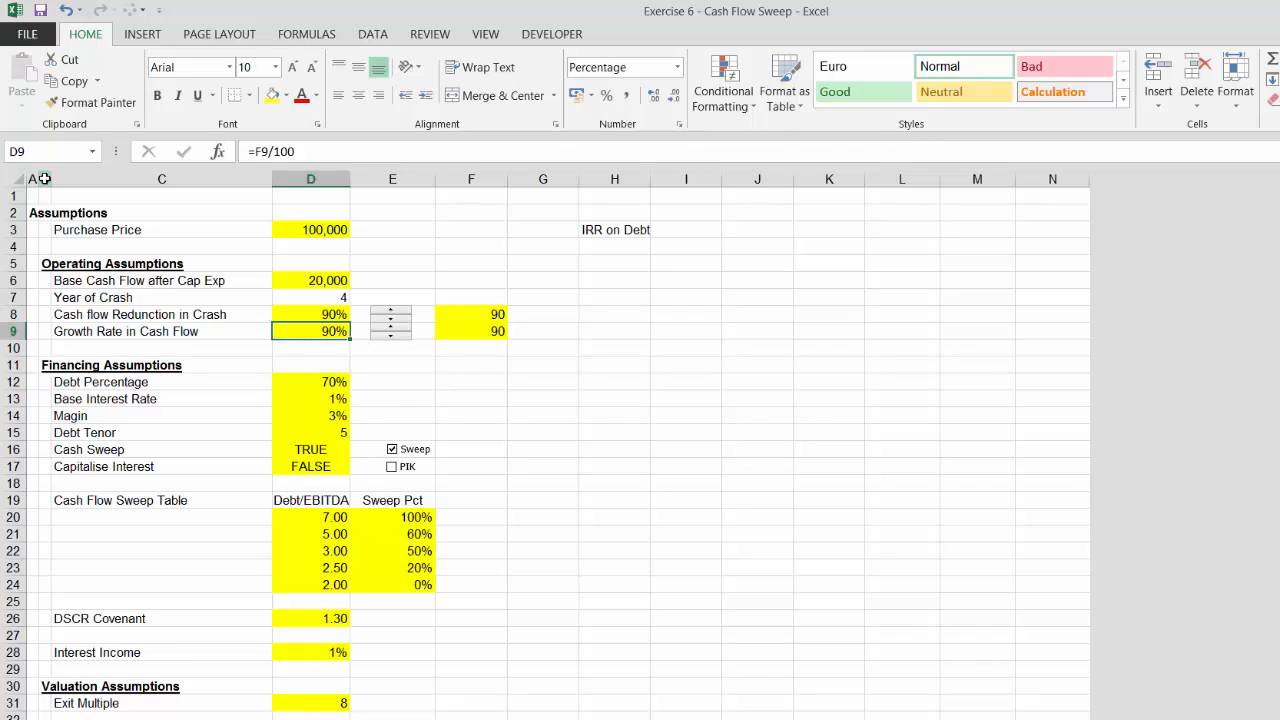
type("7")
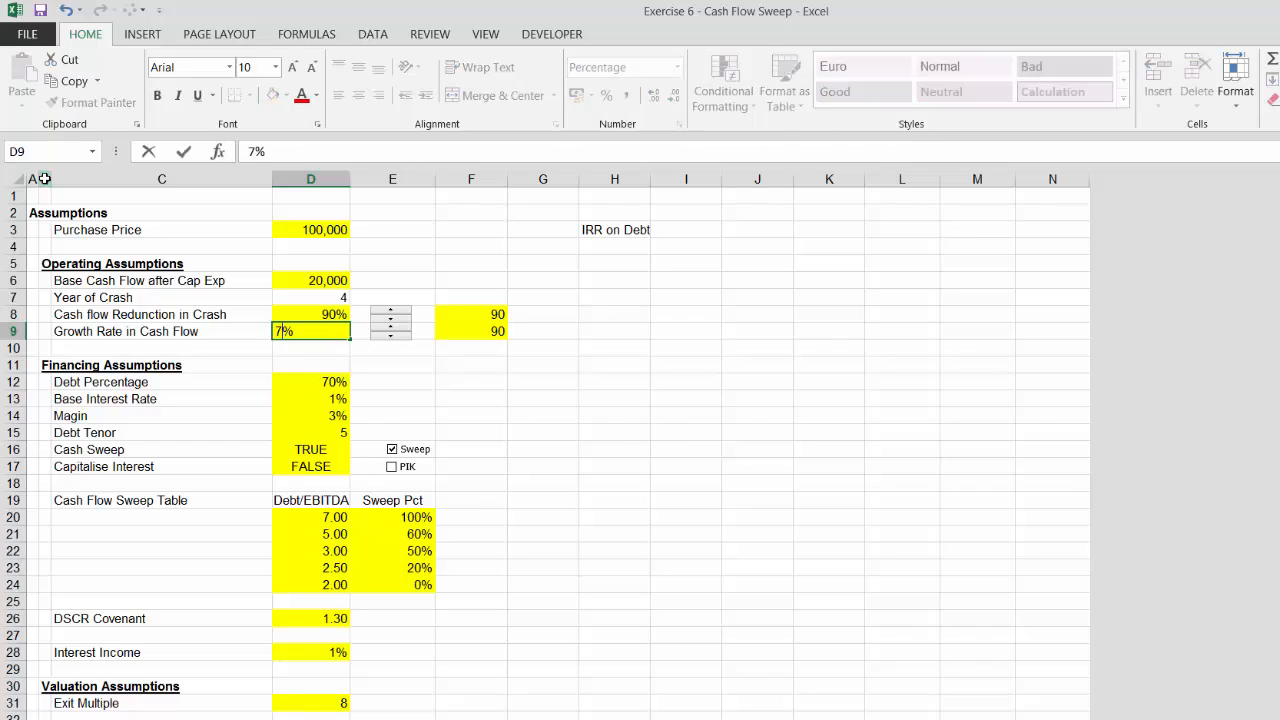
key("Escape")
Set the growth-rate driver value in F9 to 7
key("Right")
key("Right")
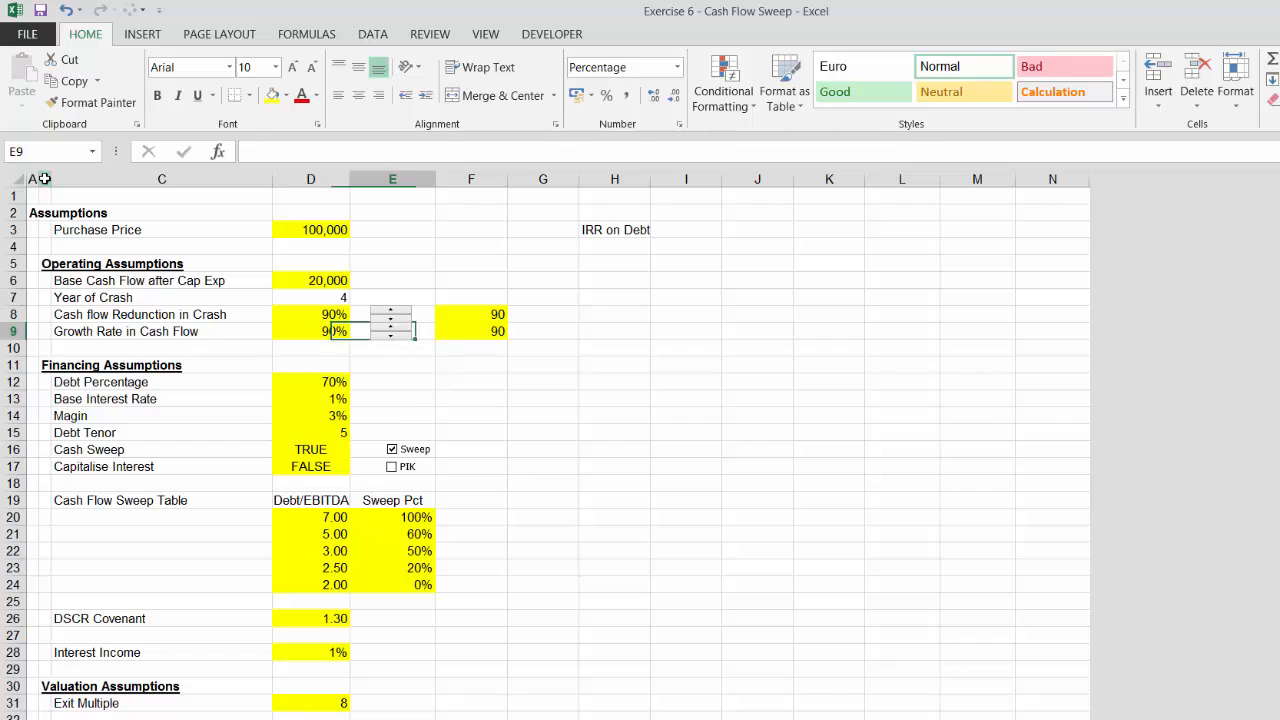
type("7")
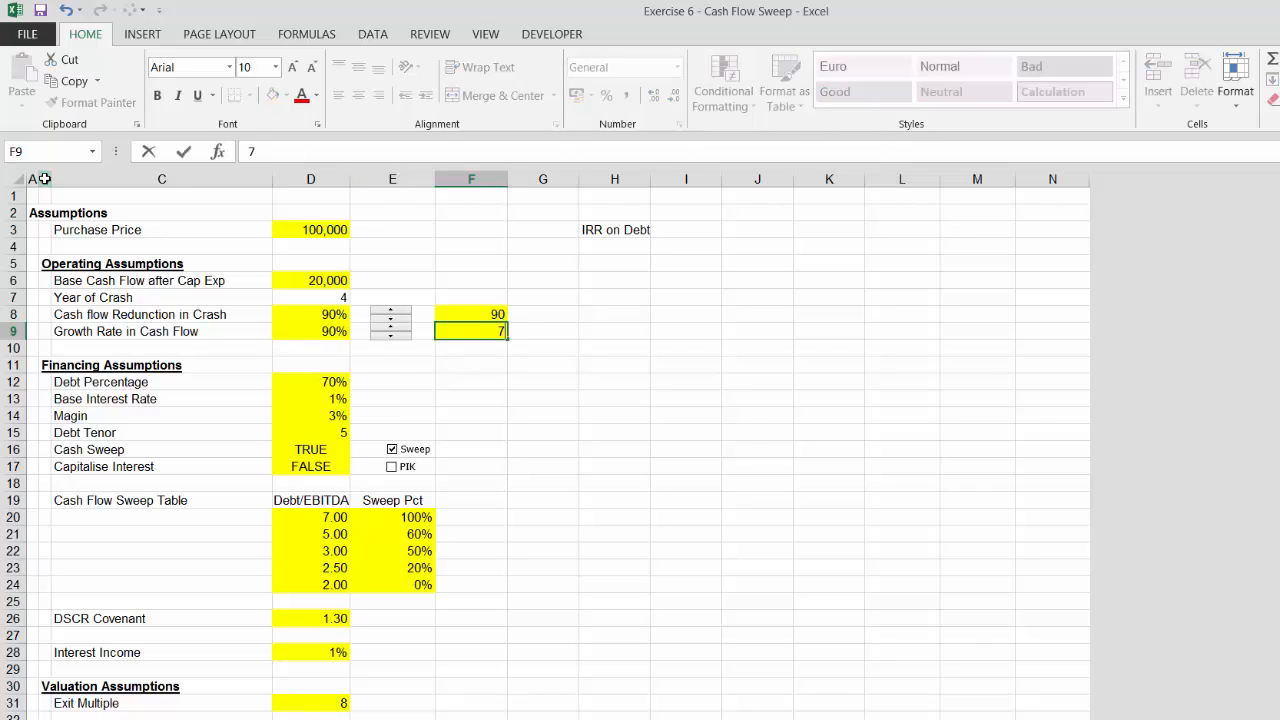
key("Return")
key("Up")
key("Left")
key("Left")
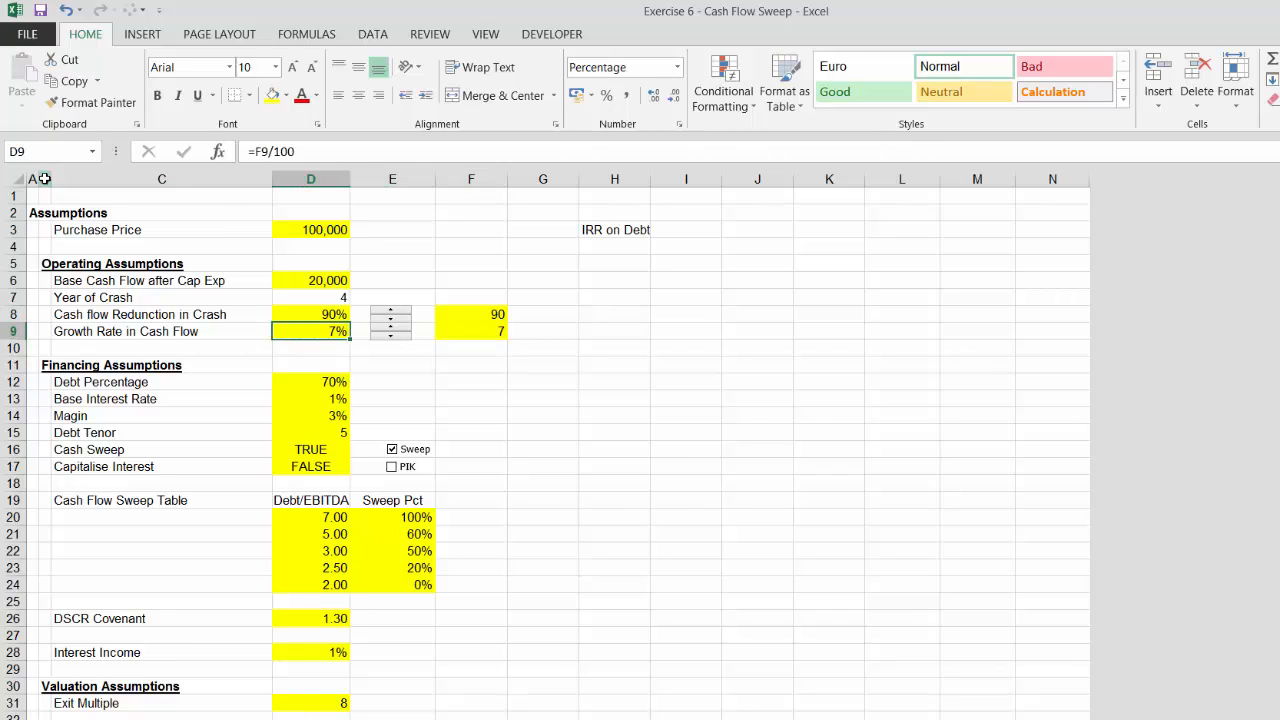
Relink the growth-rate spinner's cell link from F8 to F9
key("Right")
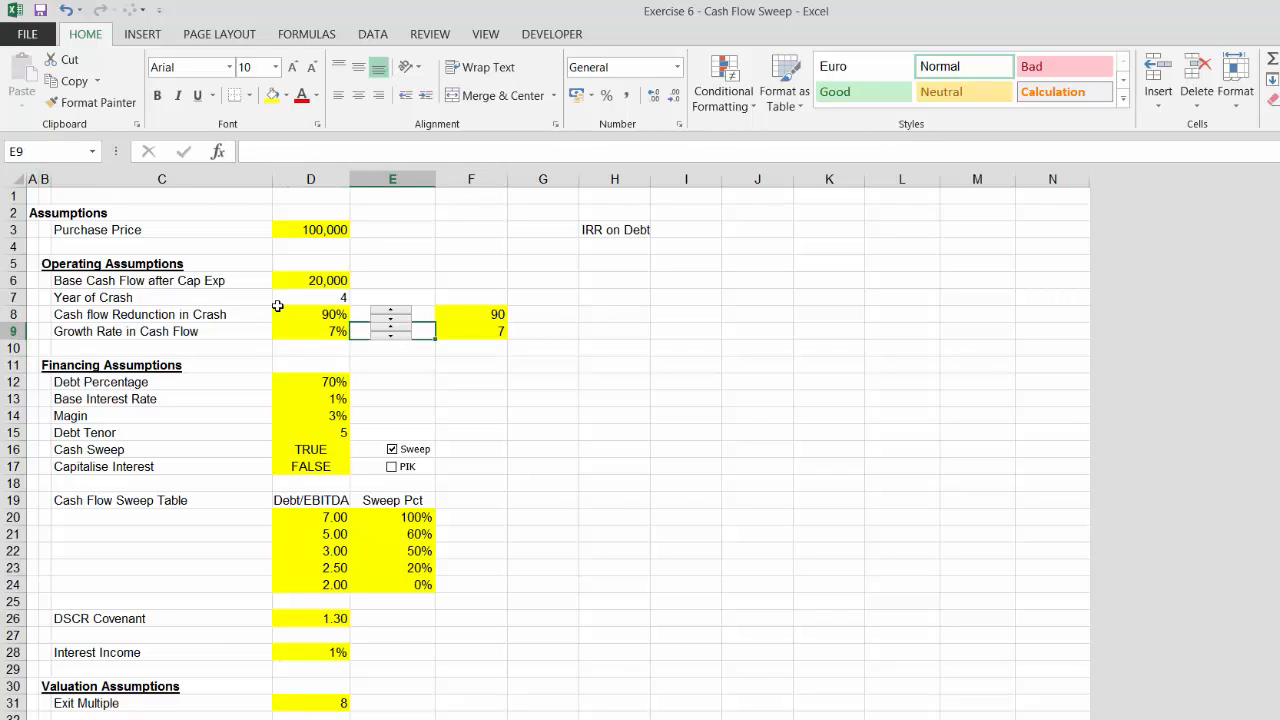
right_click(390, 333)
key("Escape")
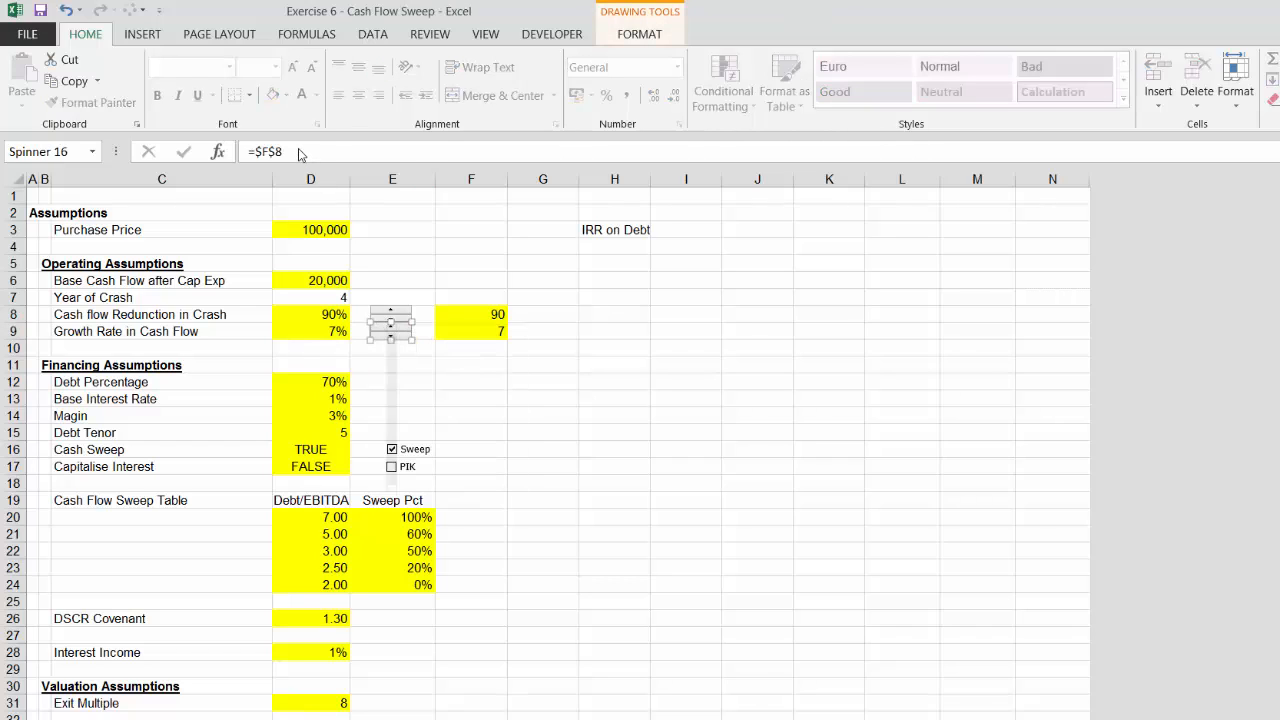
left_click(300, 153)
key("BackSpace")
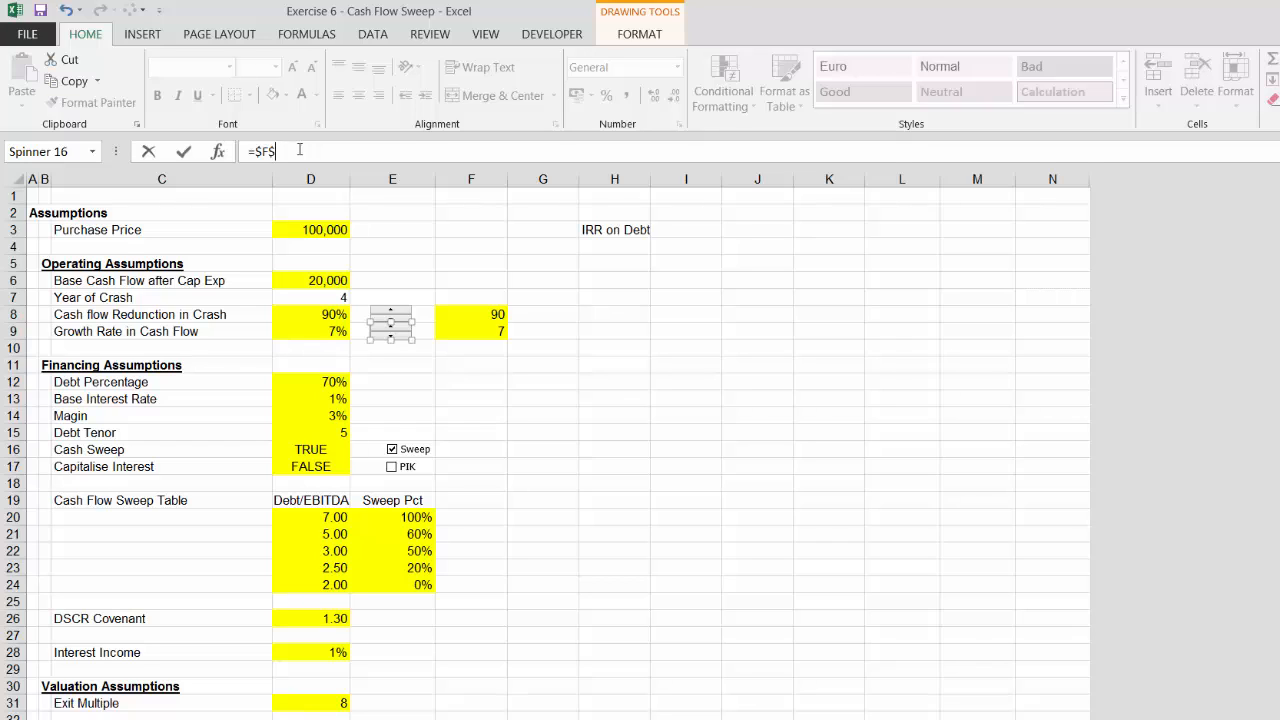
left_click(397, 384)
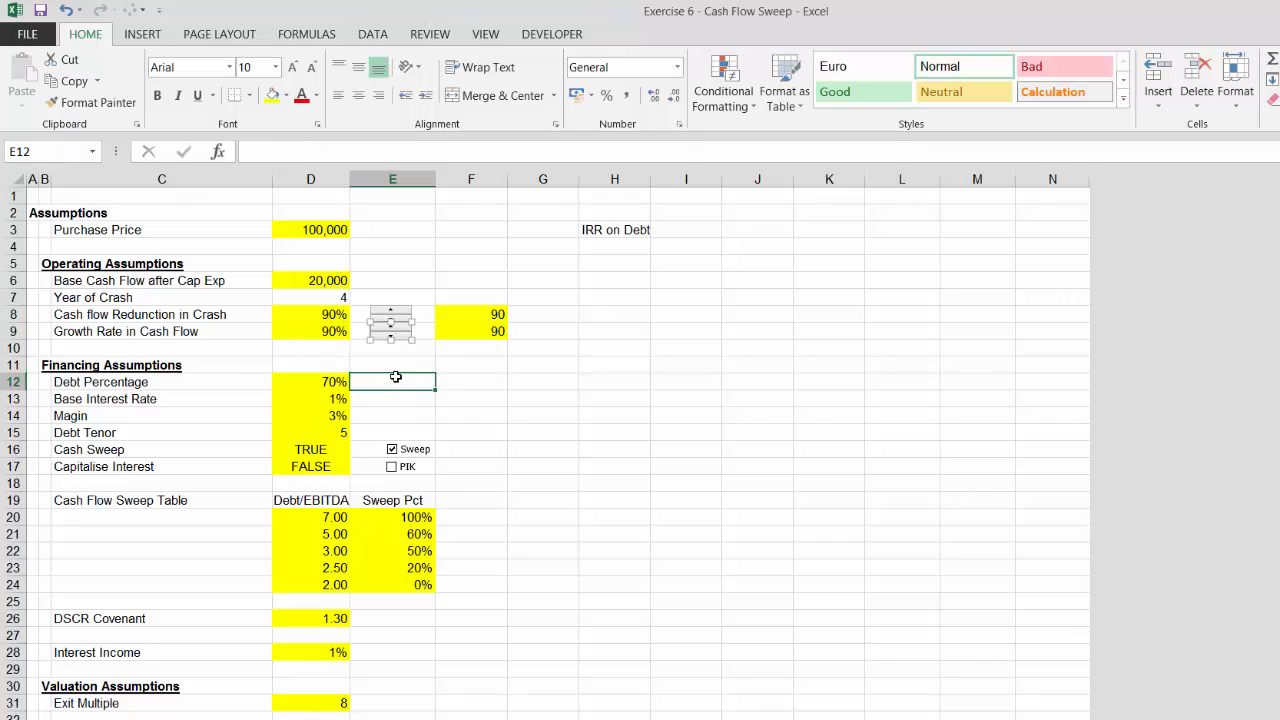
Resize the spinner controls beside the crash-reduction and growth-rate inputs
left_click(386, 320, "ctrl")
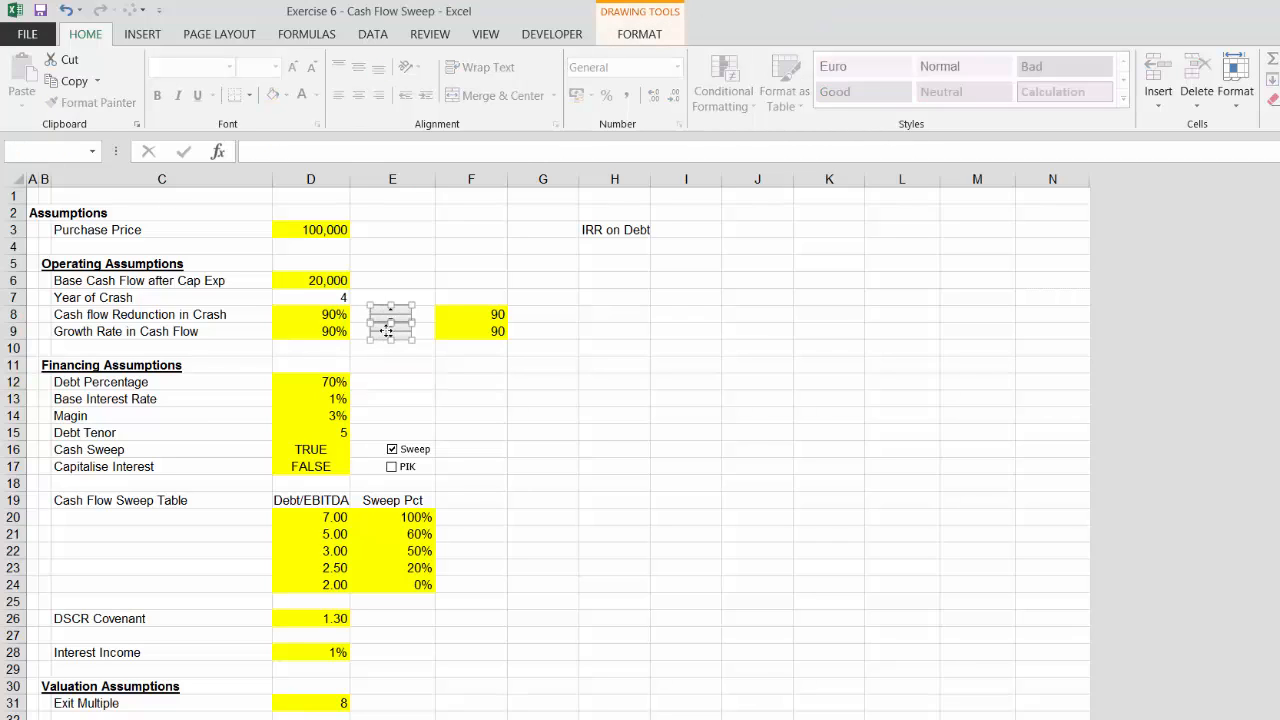
left_click_drag(366, 299, 382, 314)
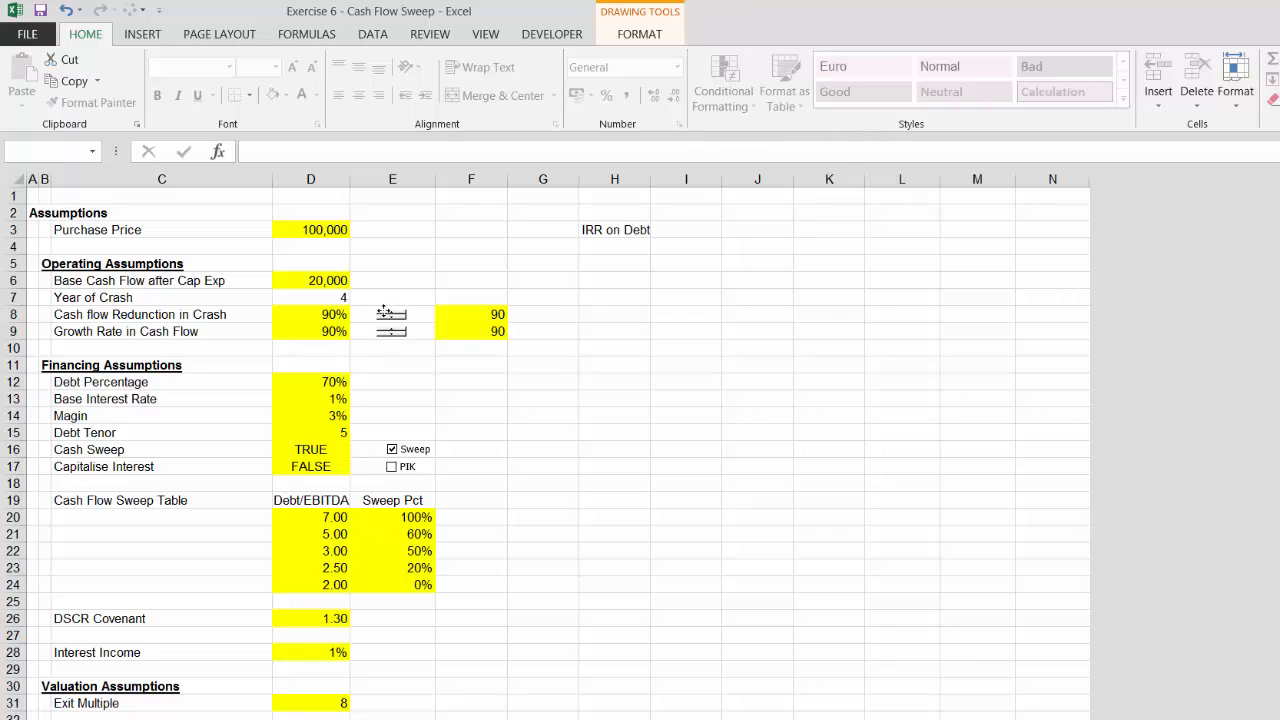
left_click(399, 362)
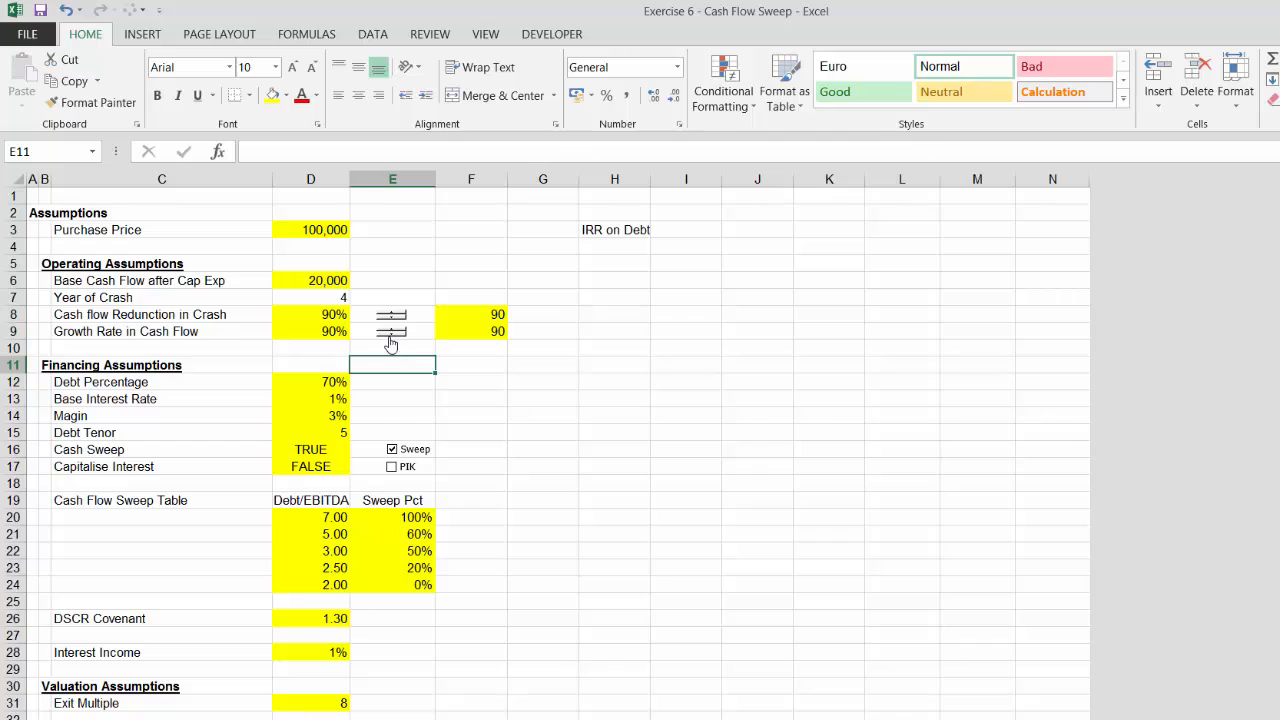
Re-enter 7 as the growth-rate driver value in F9
left_click(477, 331)
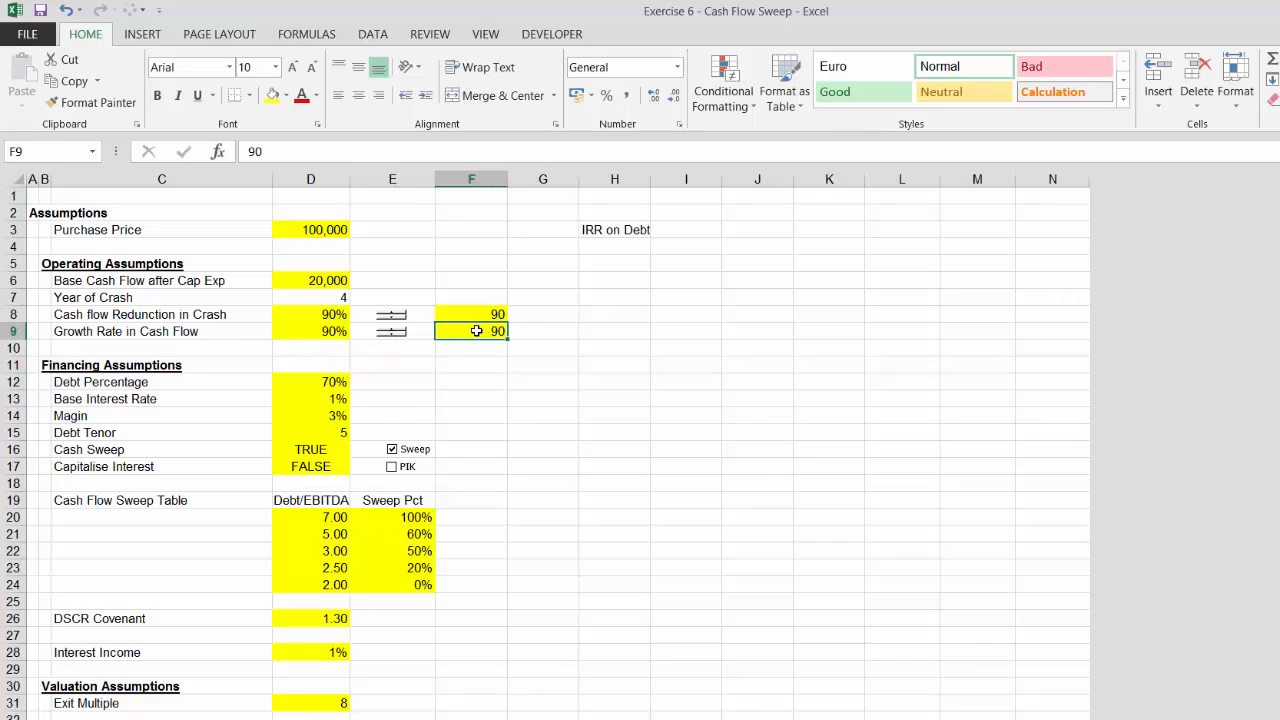
key("Down")
key("Up")
key("F2")
key("BackSpace")
key("BackSpace")
type("7")
key("Return")
key("Up")
Test the growth-rate spinner by stepping its value up and back down
left_click(395, 334)
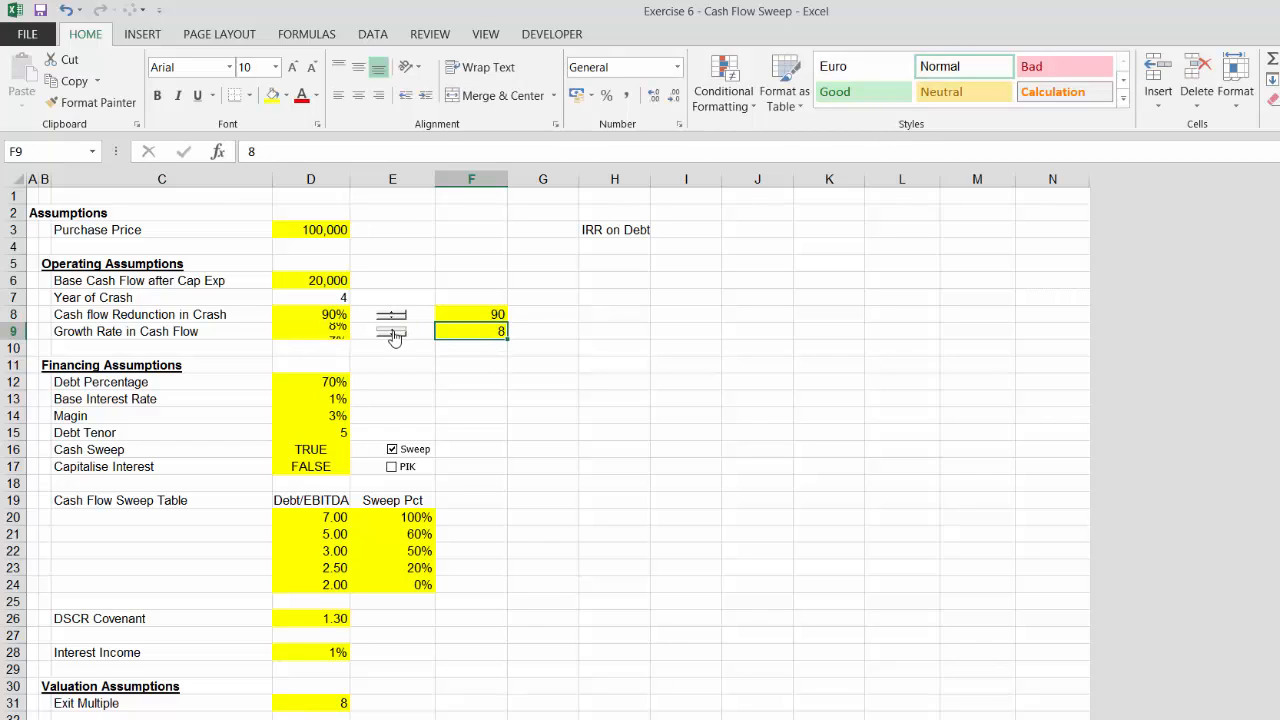
left_click(395, 334)
left_click(391, 336)
left_click(391, 336)
left_click(390, 330)
left_click(390, 330)
left_click(390, 336)
left_click(391, 336)
Step the crash-reduction spinner down to 44%
left_click(325, 291)
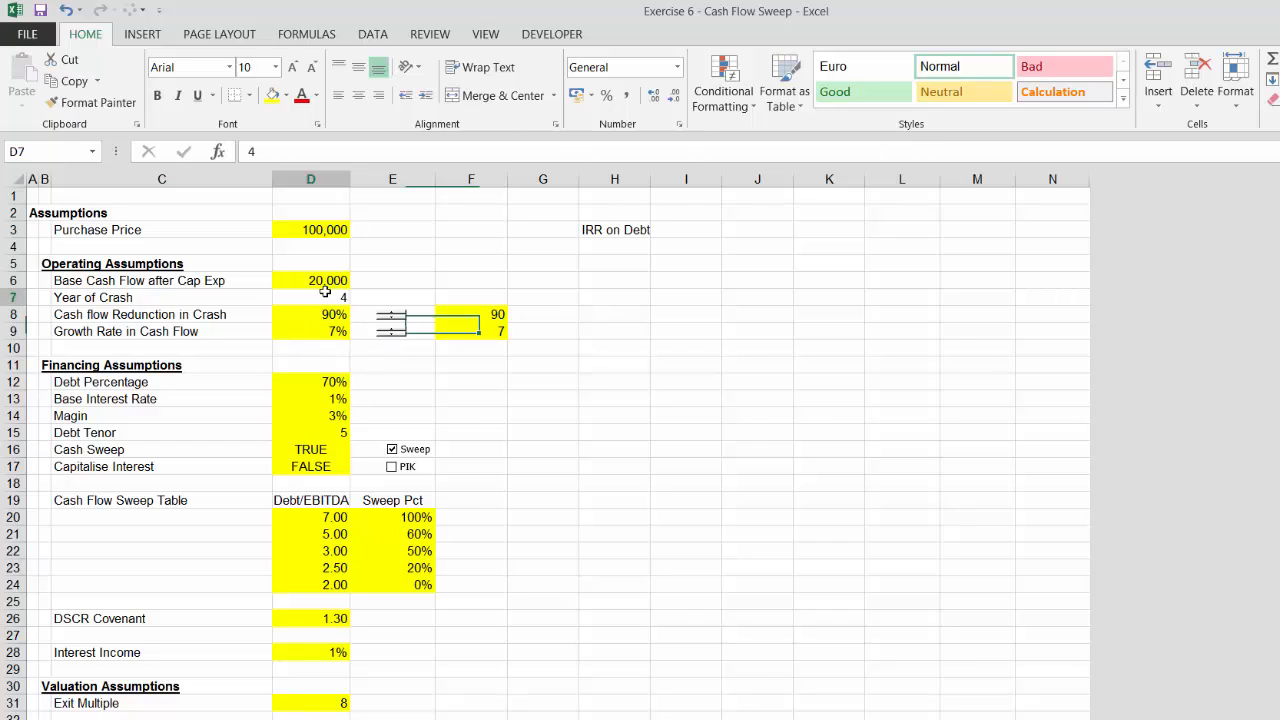
key("Up")
key("Down")
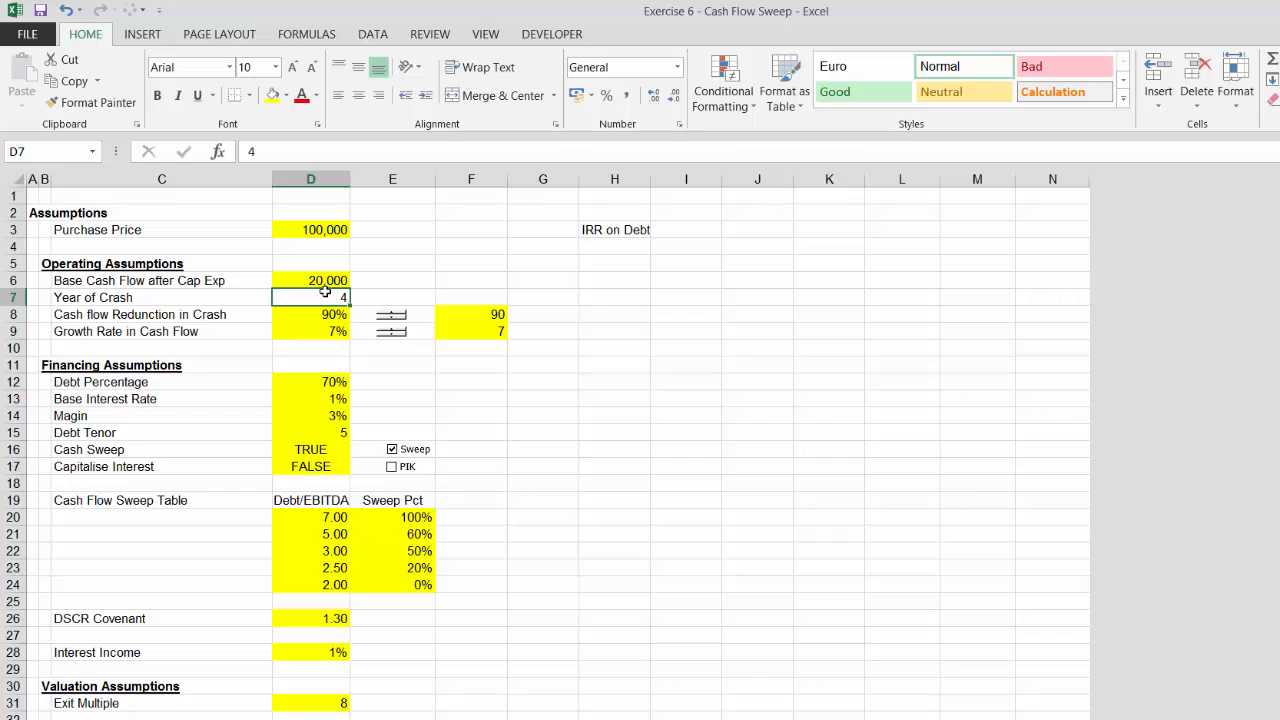
key("Down")
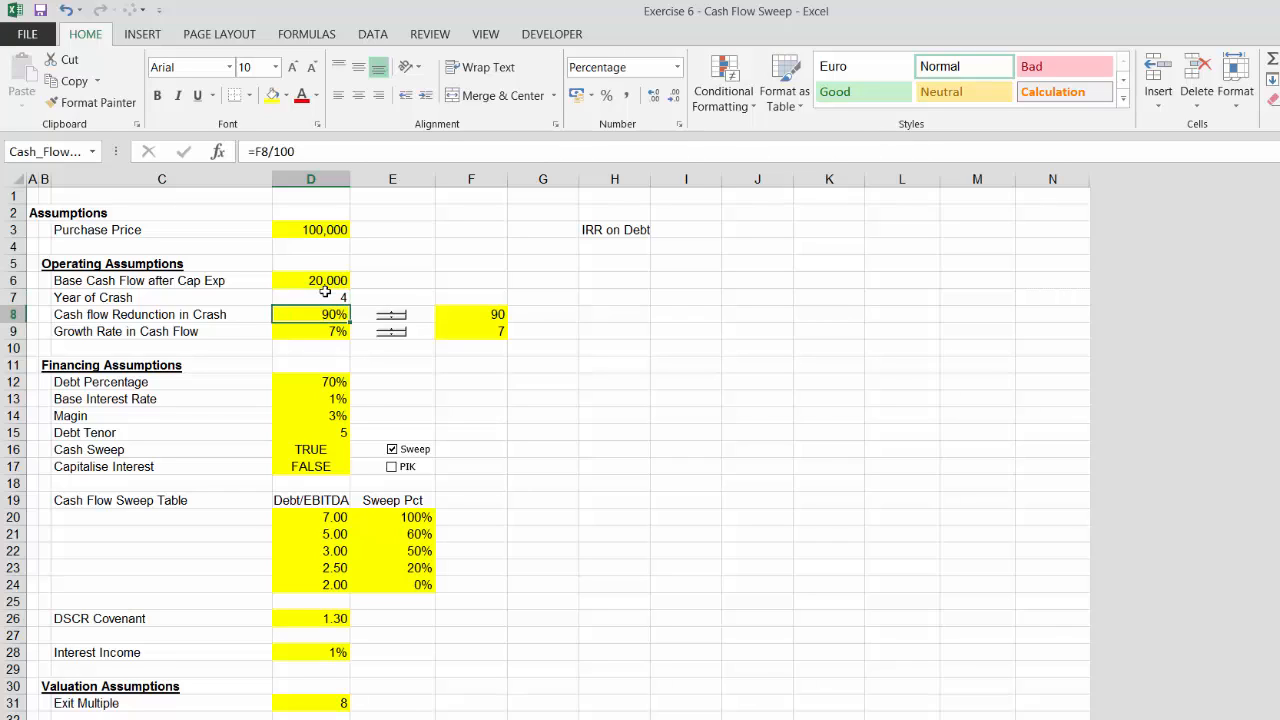
left_click(392, 320)
left_click_drag(392, 322, 392, 322)
left_click(413, 361)
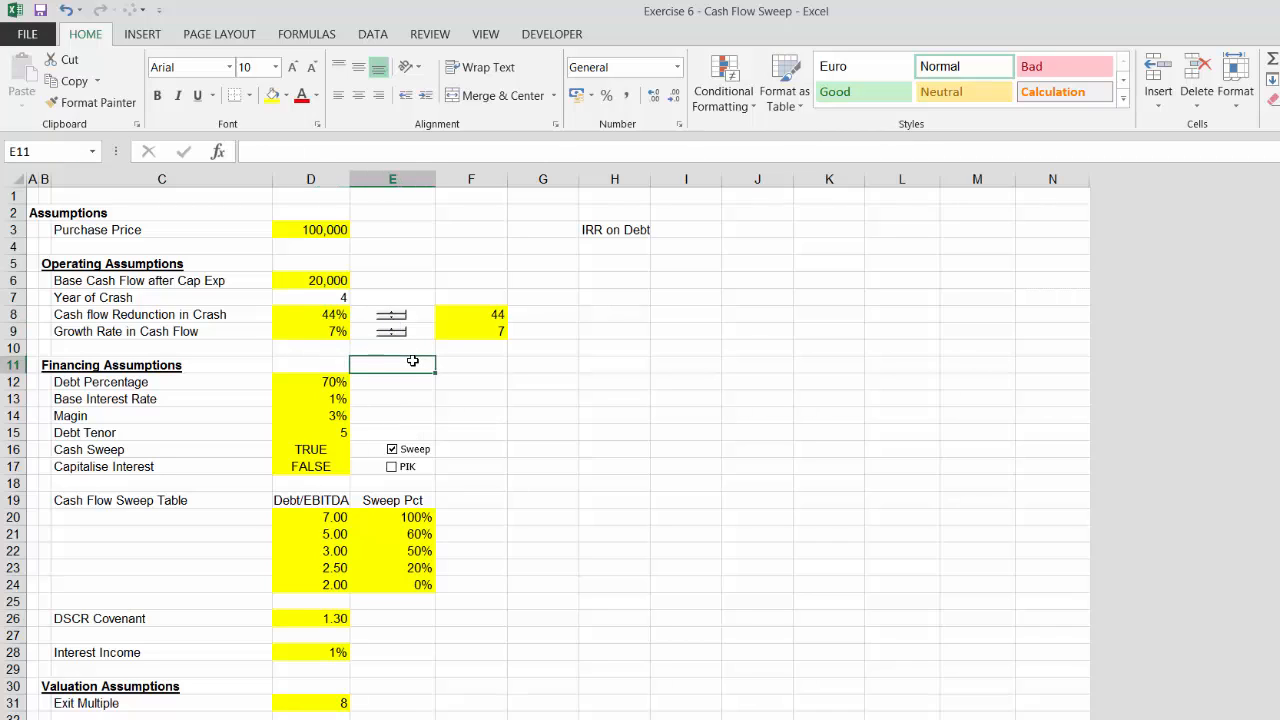
Move down through the assumption sections to review the layout below them
key("Down")
key("Down")
key("Down")
key("Left")
key("Left")
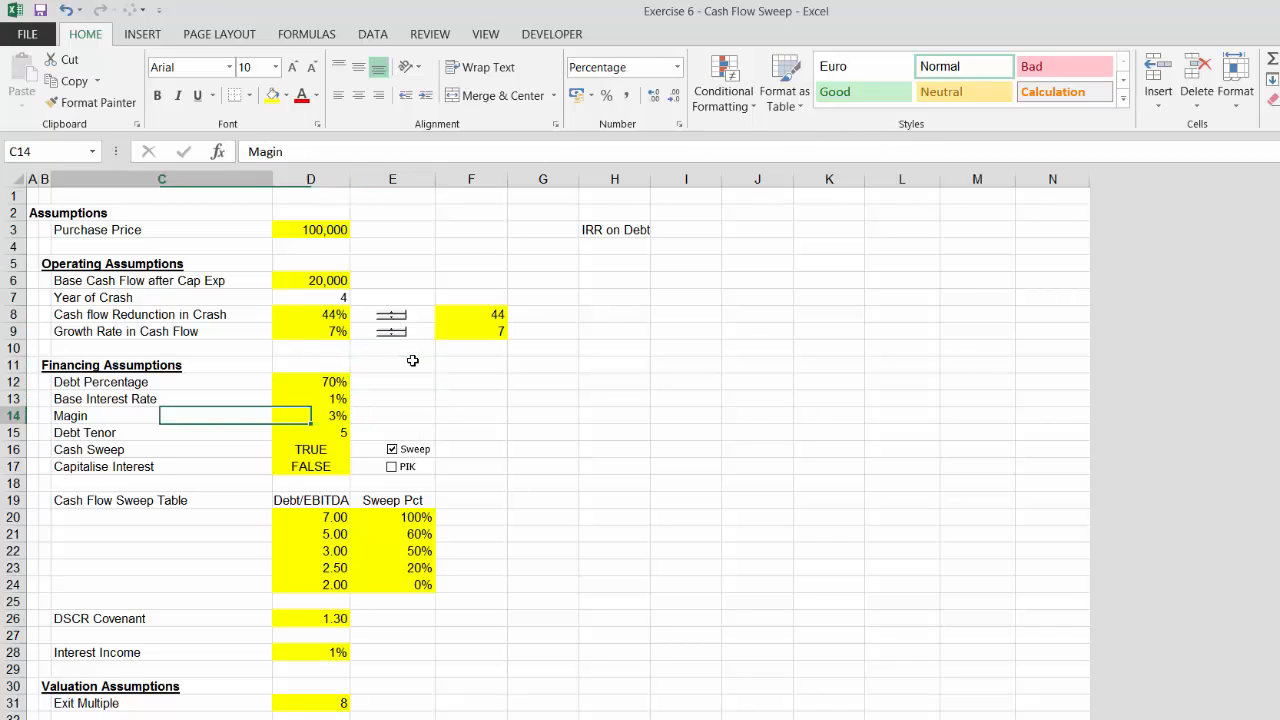
key("Right")
key("Down")
key("Down")
key("Down")
key("Down")
key("Down")
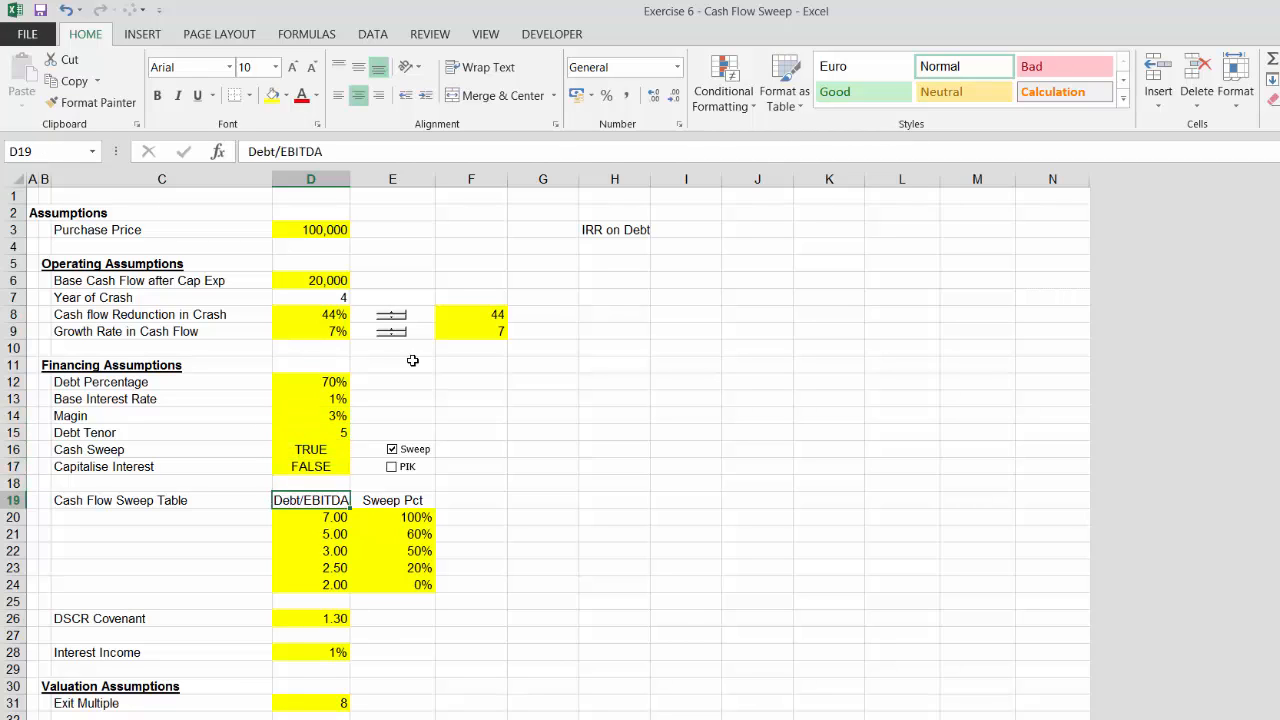
key("Up")
key("Down")
key("Down")
key("Down")
key("Down")
key("Down")
key("Down")
key("Down")
key("Down")
key("Down")
key("Down")
key("Down")
key("Down")
key("Down")
key("Down")
key("Down")
key("Down")
key("Down")
key("Down")
key("Down")
key("Down")
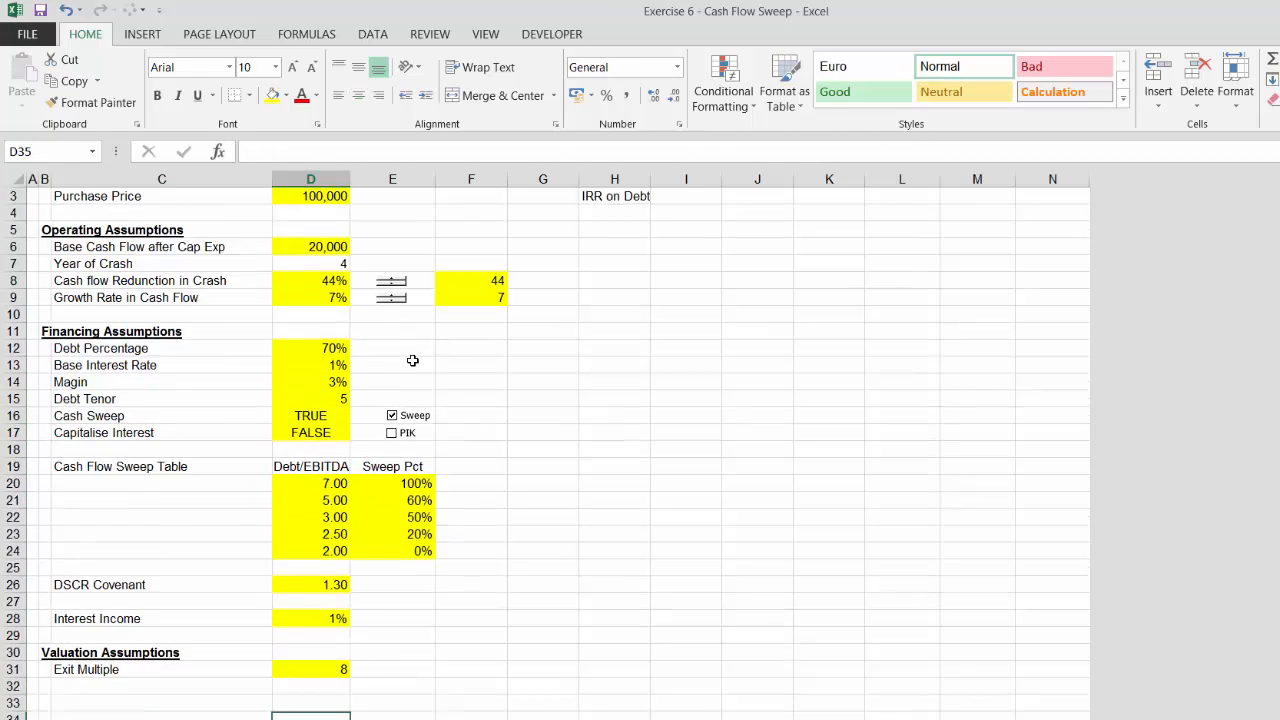
Delete the four empty rows between the Valuation Assumptions and the Period row
key("Up")
key("Up")
key("Up")
key("Up")
key("Up")
key("Up")
key("Up")
key("Up")
key("Up")
key("Up")
key("Up")
key("Up")
key("Left")
key("Left")
key("Left")
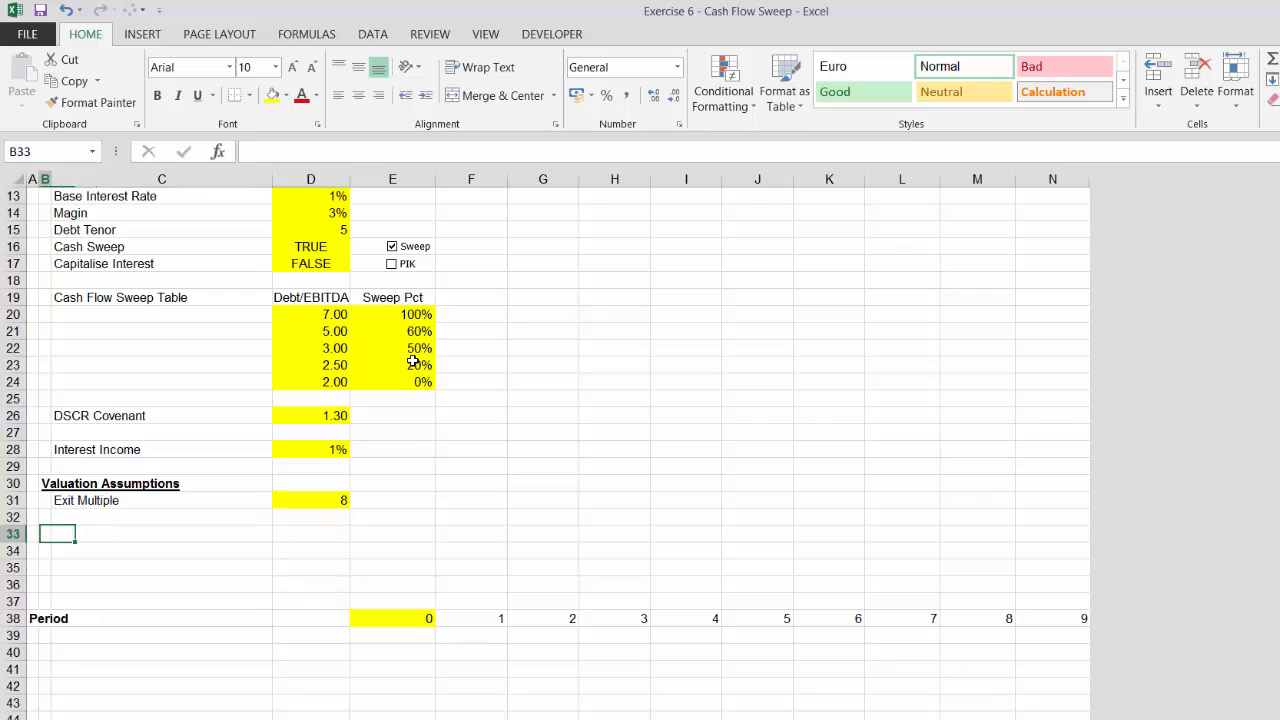
key("shift+space")
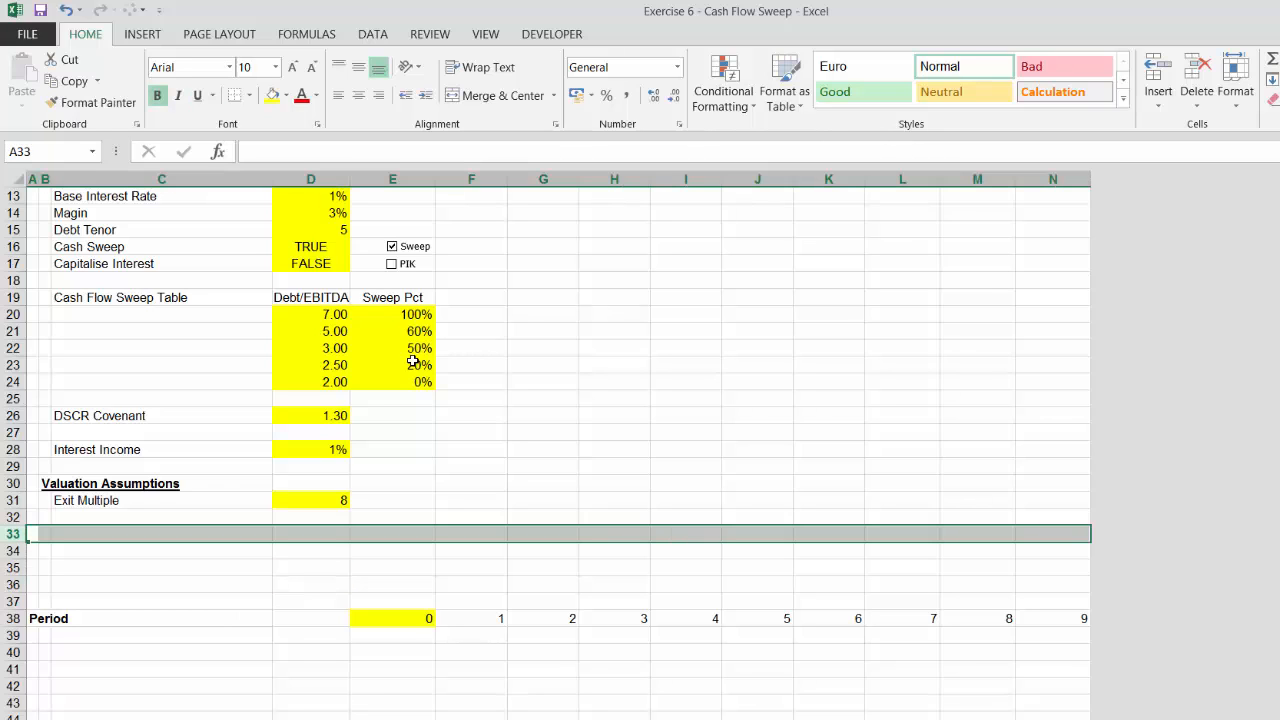
key("ctrl+minus")
key("ctrl+minus")
key("ctrl+minus")
key("ctrl+minus")
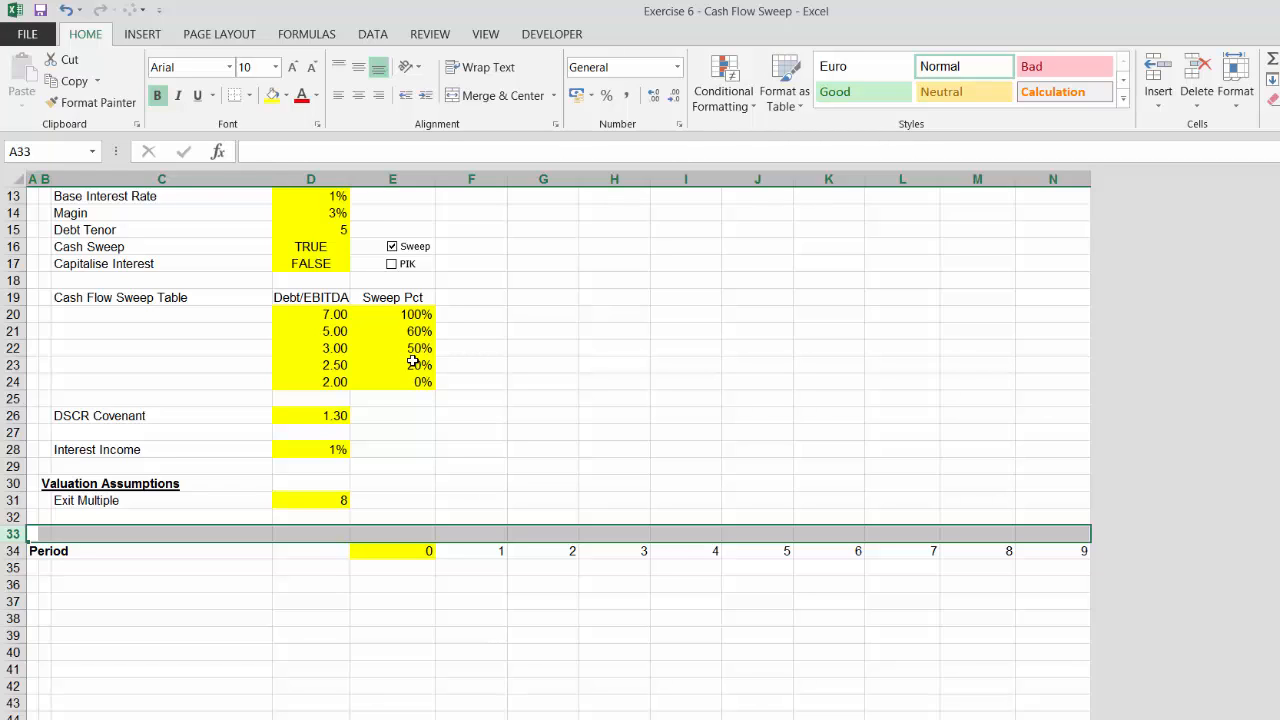
key("ctrl+minus")
Add an Operations heading two rows below the Period row
key("Down")
key("Down")
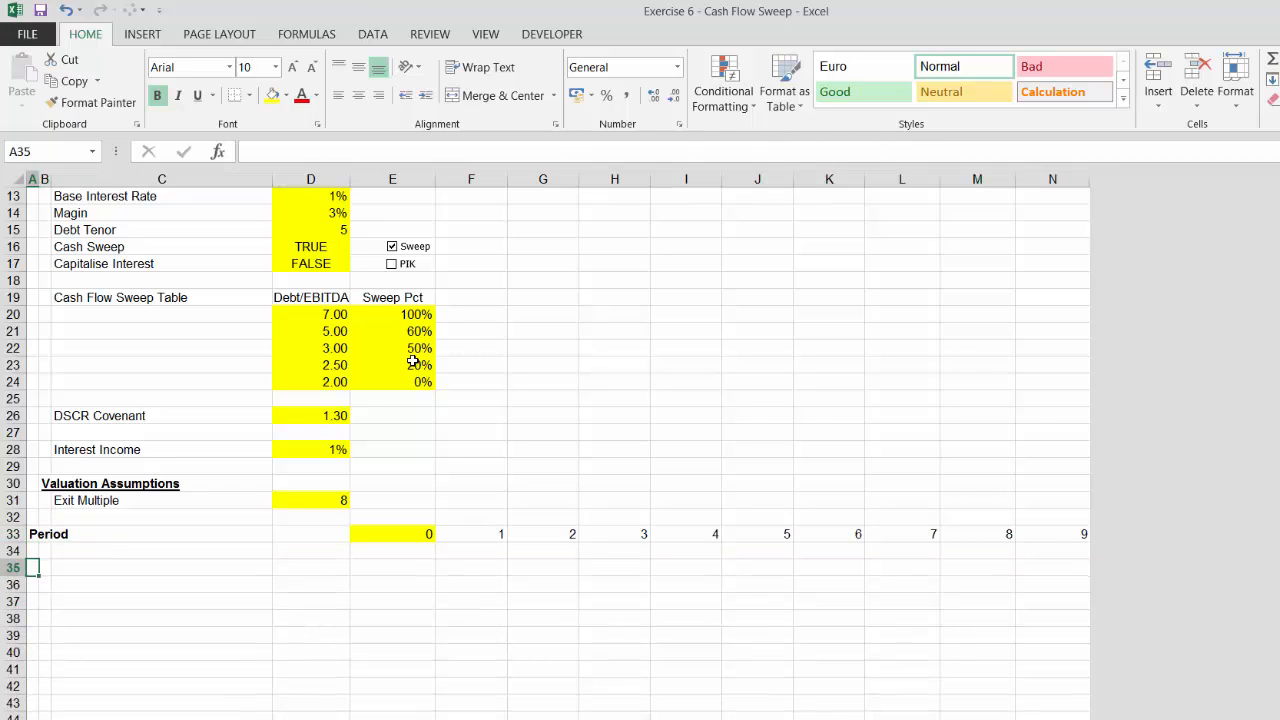
key("Up")
key("Down")
key("Right")
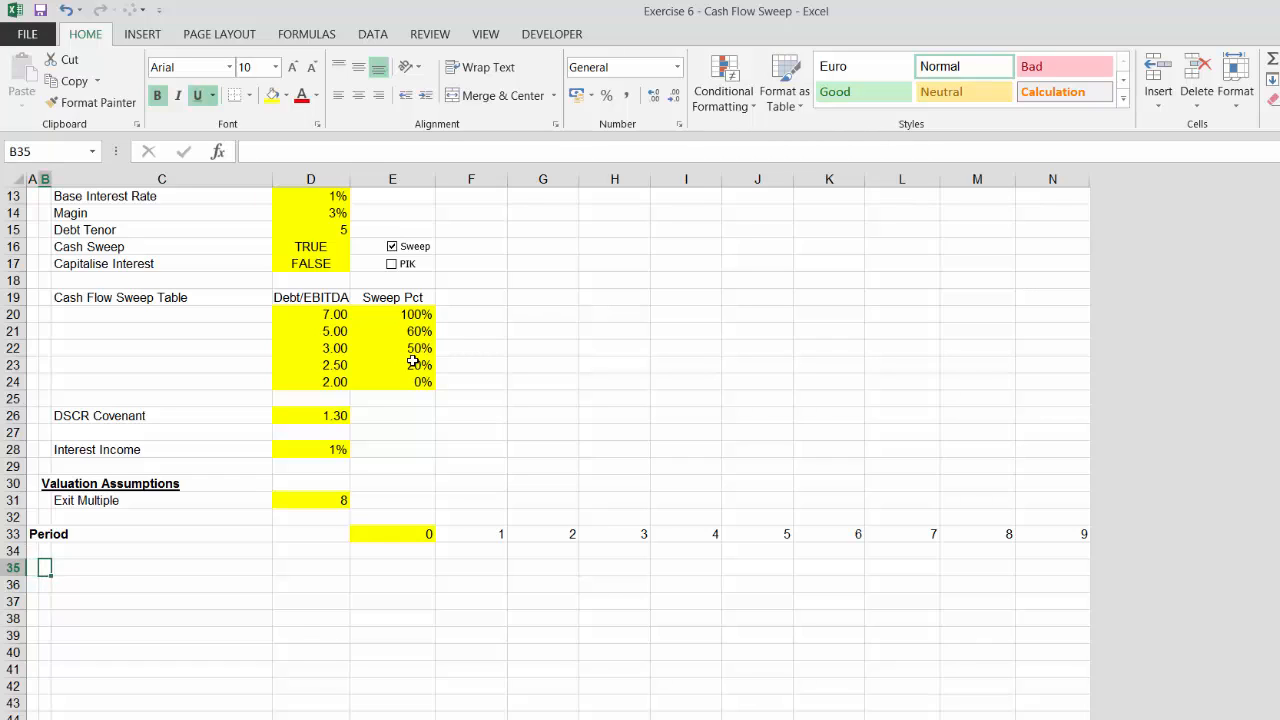
type("Operatin")
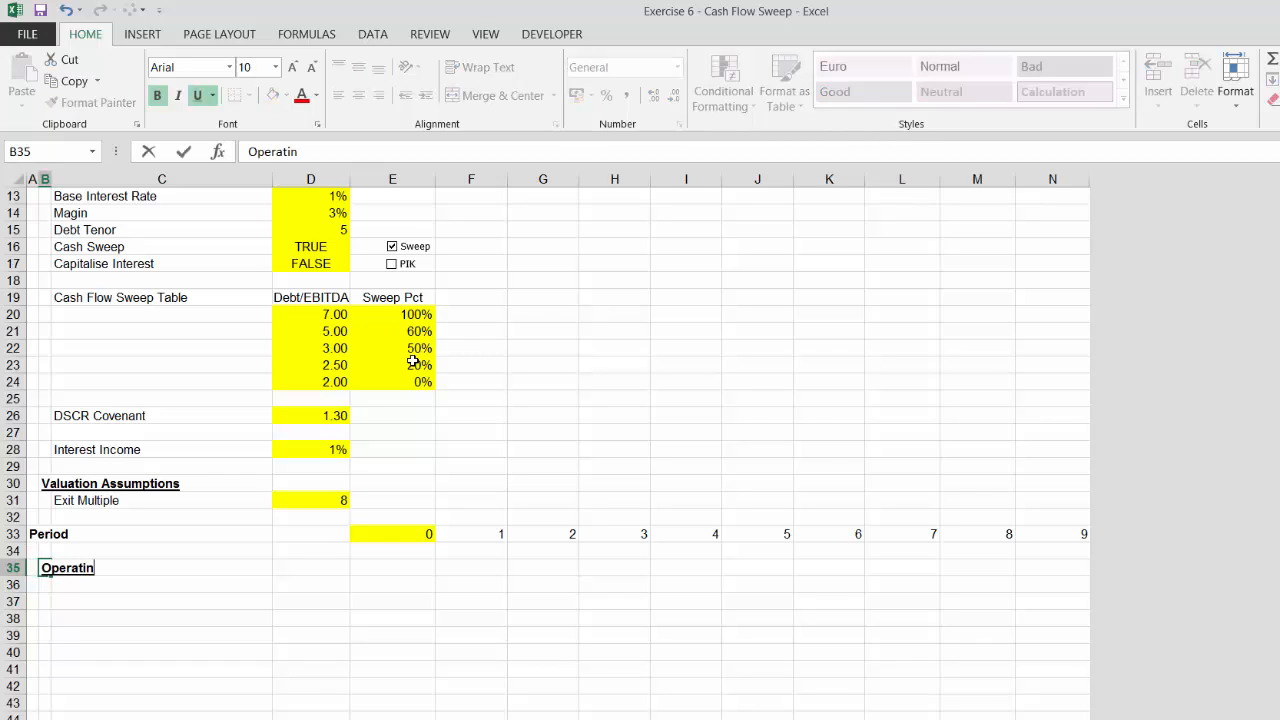
key("BackSpace")
type("ons")
key("Return")
Enter the label Base Cash Flow beneath the Operations heading
key("Right")
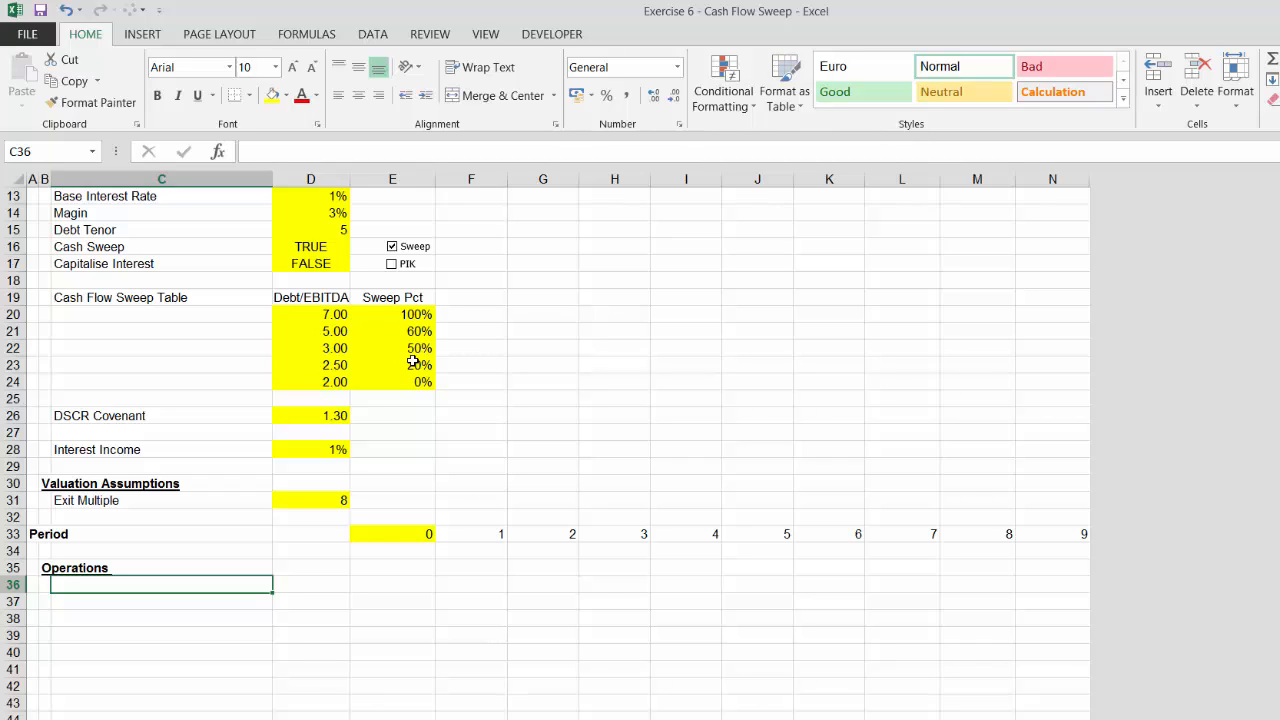
type("Ba")
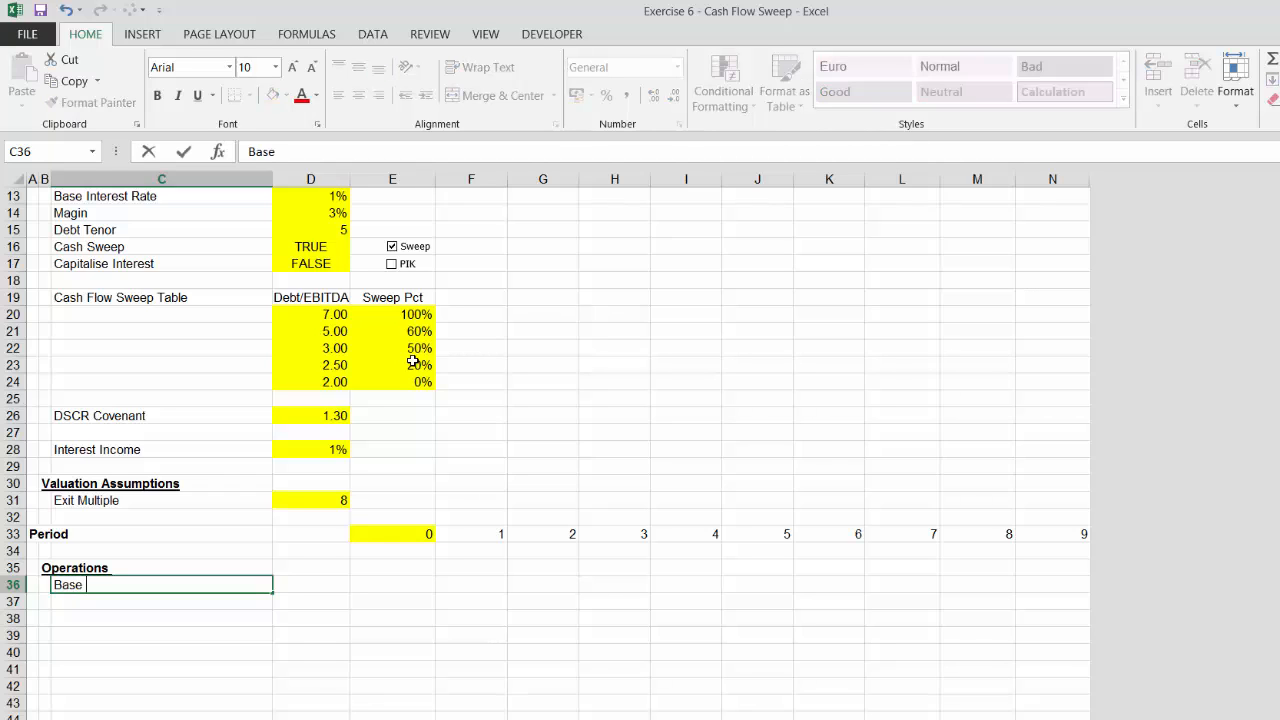
type("se Cash Flow")
key("Return")
key("Return")
key("Up")
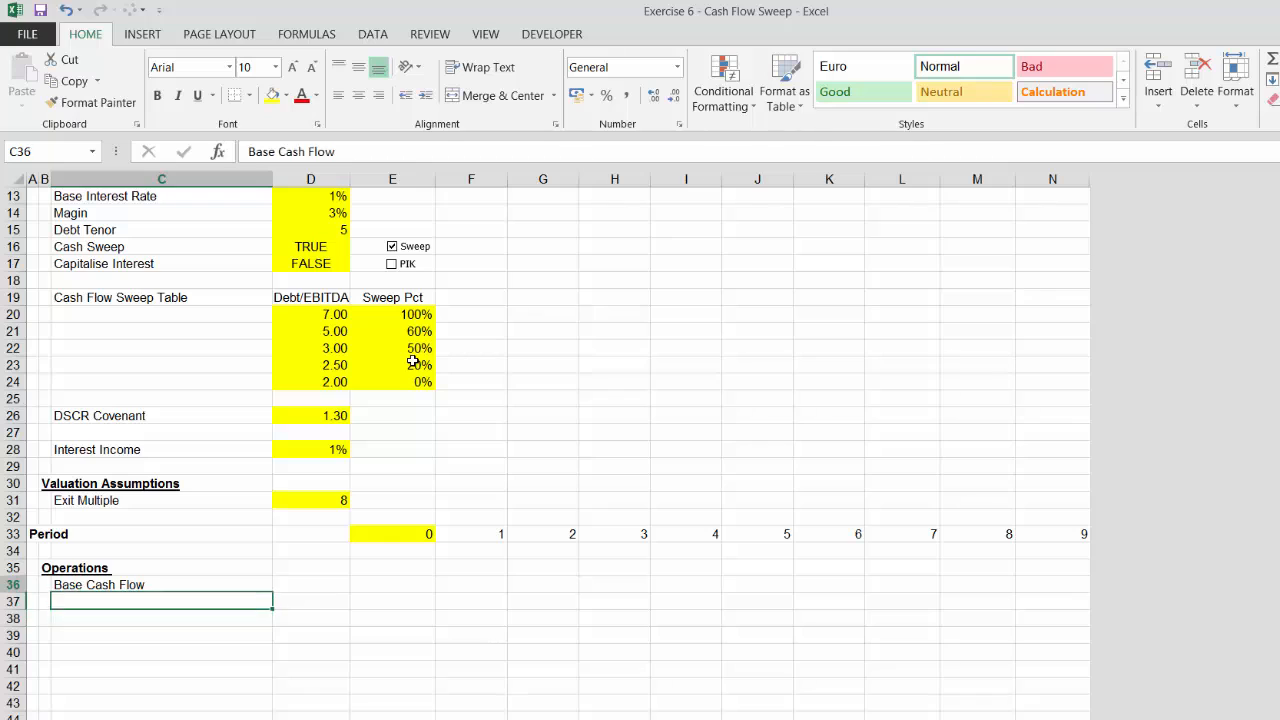
key("Up")
Insert a new blank column before column E
key("Right")
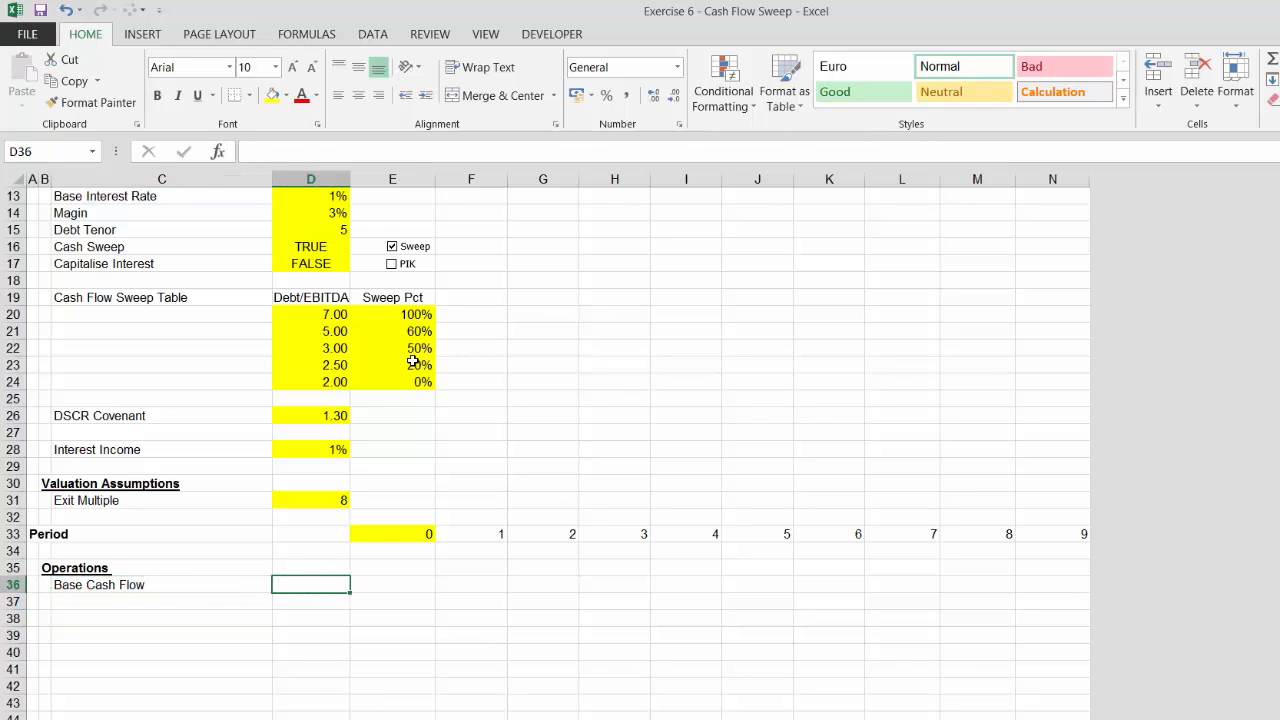
key("Right")
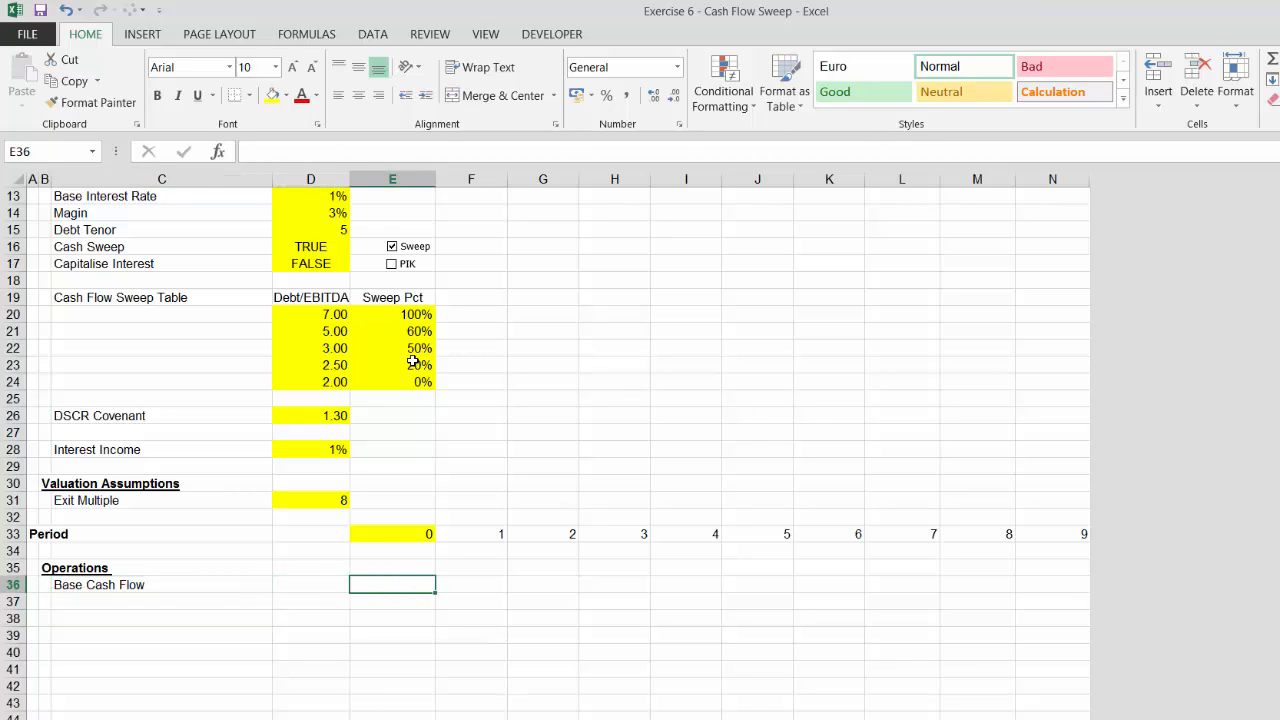
key("ctrl+space")
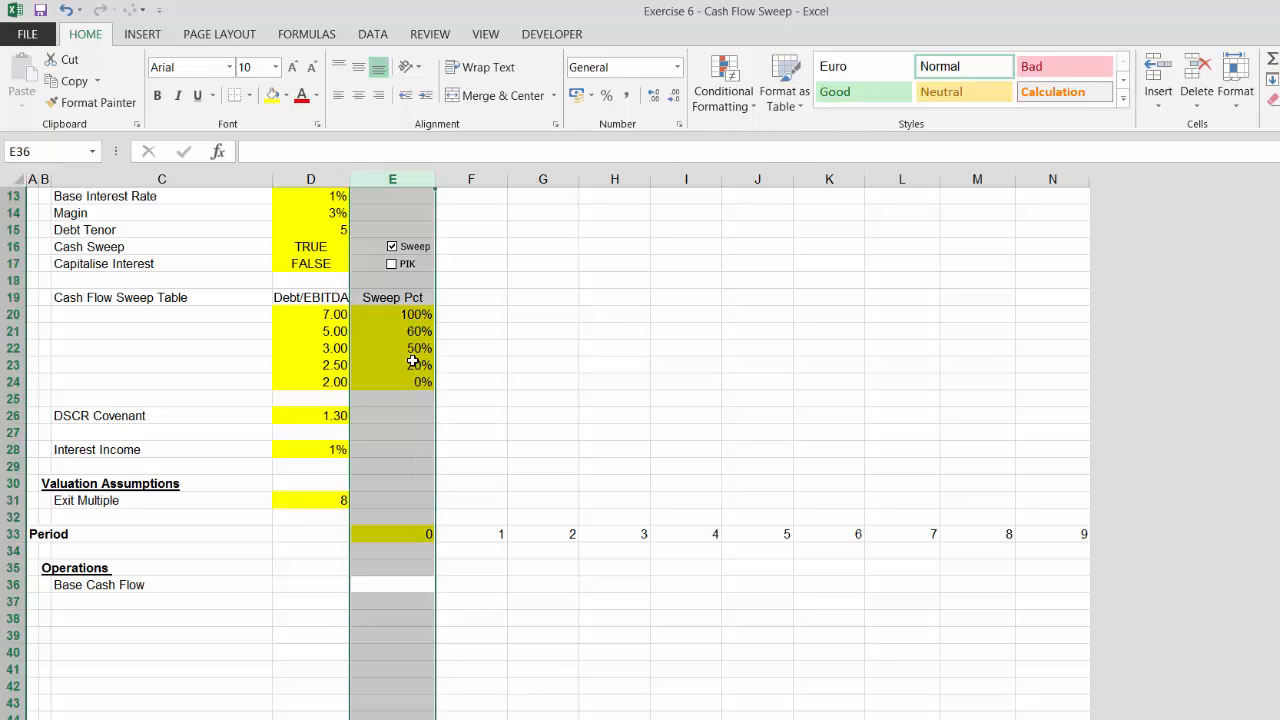
key("ctrl+shift+plus")
key("Up")
key("Up")
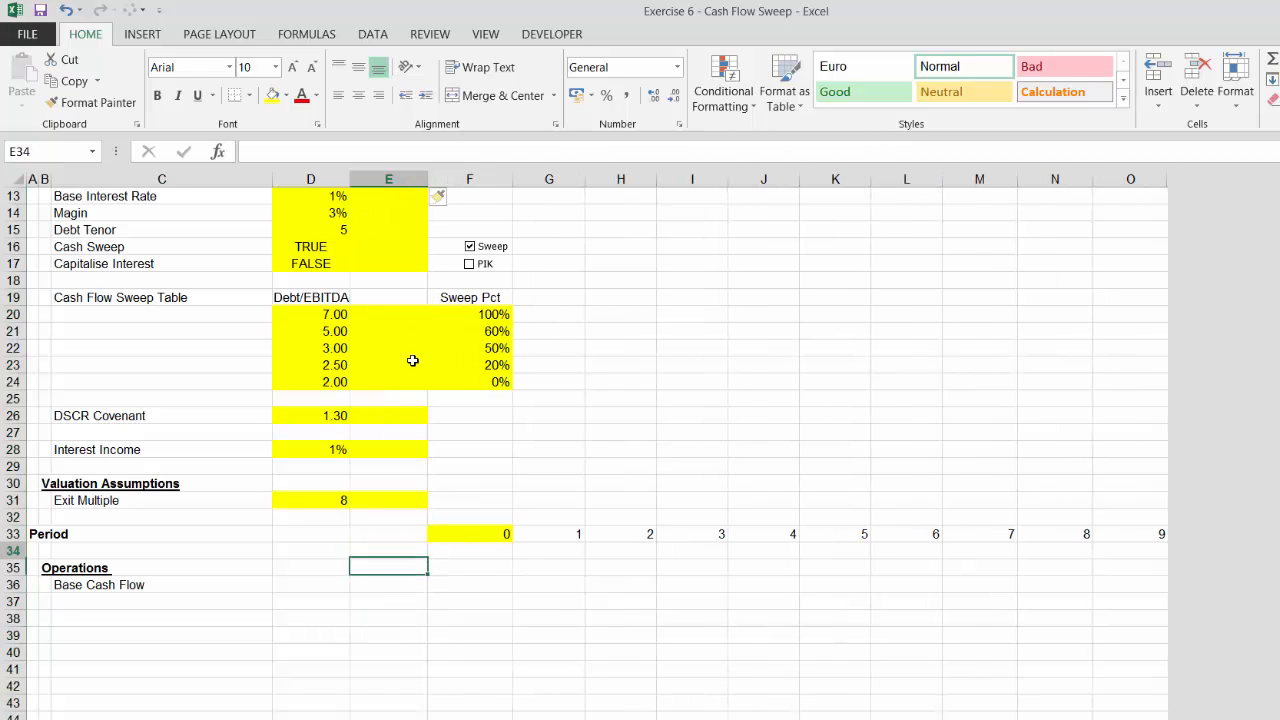
Move the Sweep Pct column of the cash flow sweep table from column F into column E
key("Up")
key("Up")
key("Up")
key("Up")
key("Up")
key("Up")
key("Up")
key("Up")
key("Up")
key("Up")
key("Up")
key("Up")
key("Up")
key("Up")
key("Up")
key("Right")
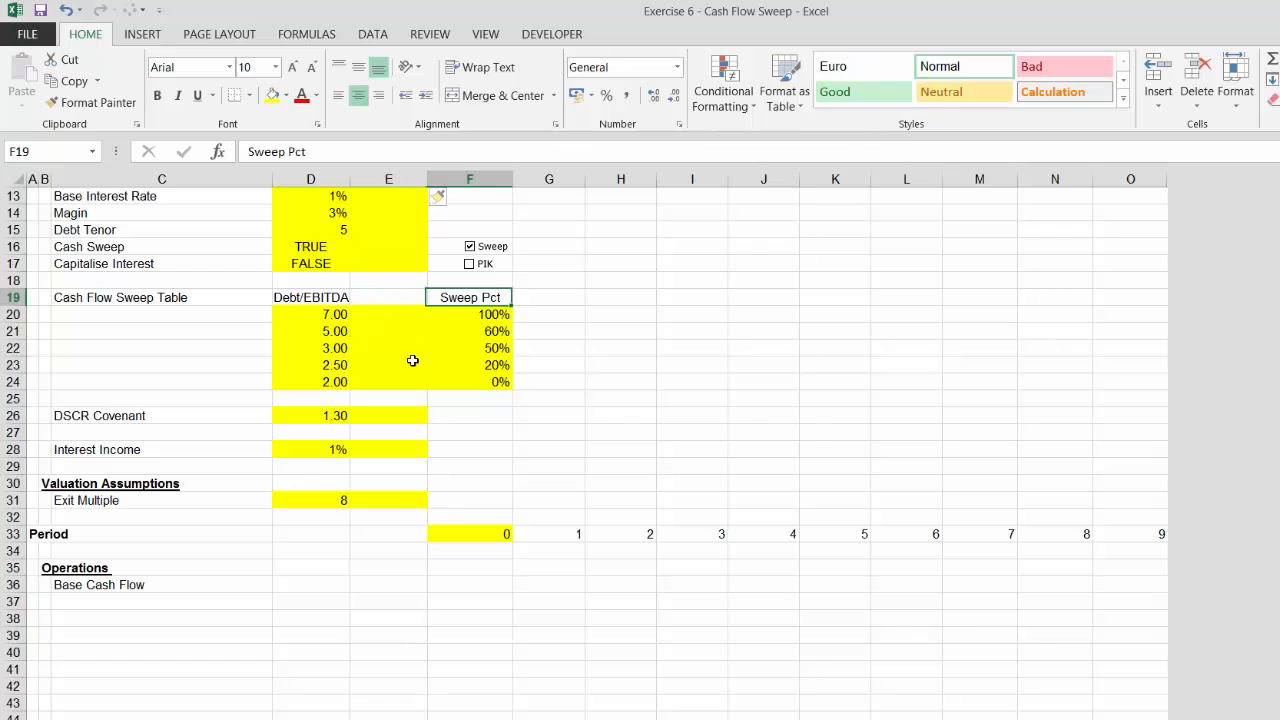
key("shift+Down")
key("shift+Down")
key("shift+Down")
key("shift+Down")
key("shift+Down")
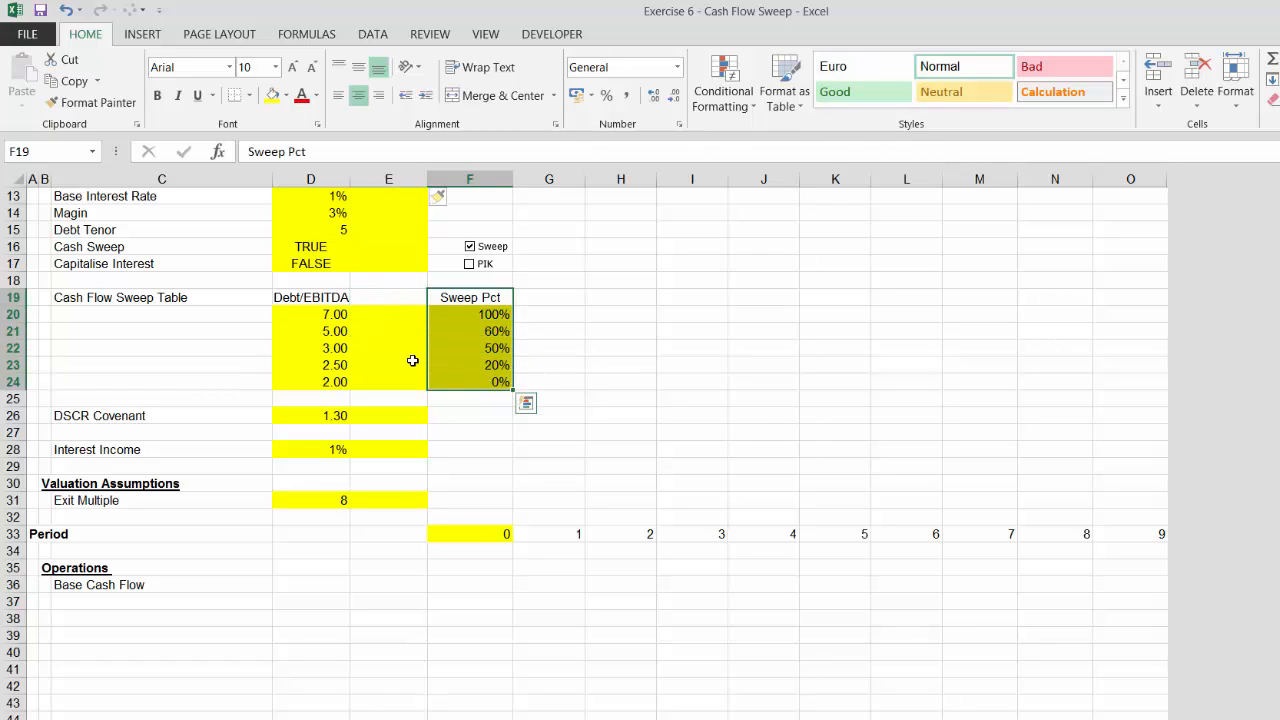
key("ctrl+x")
key("Left")
key("Return")
key("Up")
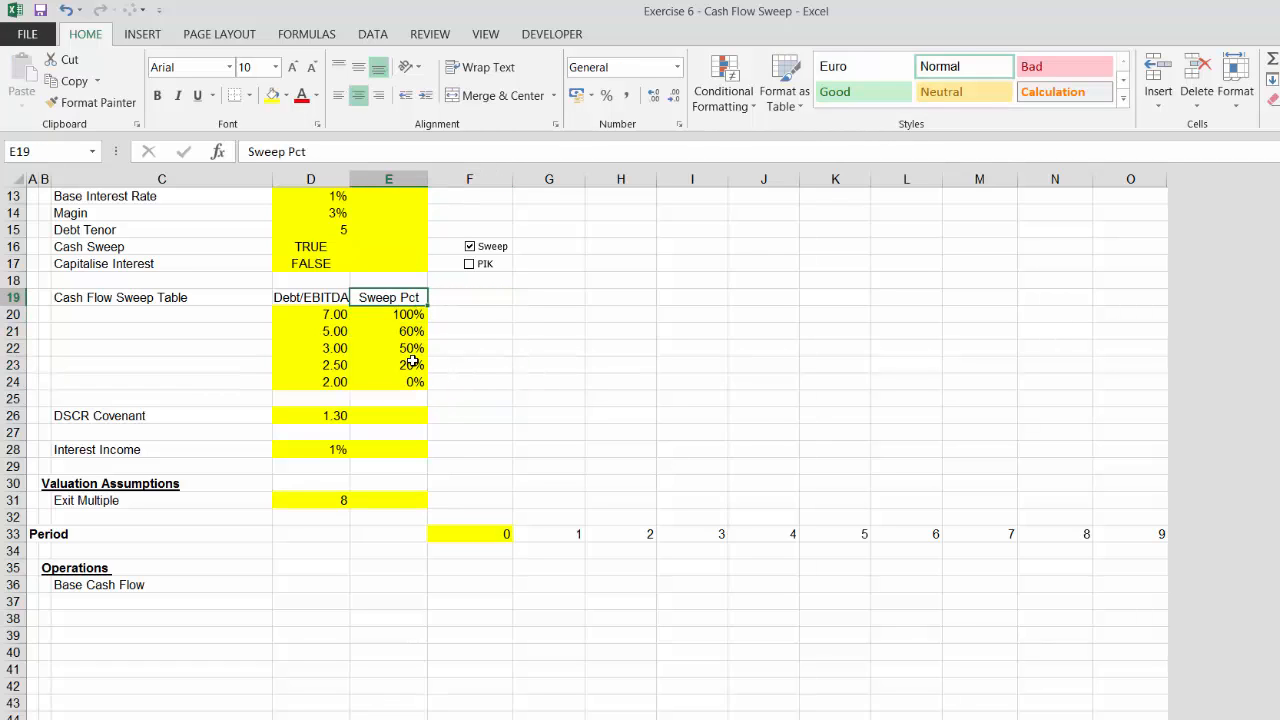
Remove the yellow fill from column E beside the Purchase Price through Capitalise Interest inputs with Format Painter
key("Up")
key("Up")
key("Up")
key("Up")
key("Up")
key("Up")
key("Up")
key("Up")
key("Up")
key("Up")
key("Up")
key("Up")
key("Up")
key("Up")
key("Up")
key("Up")
key("Up")
key("Up")
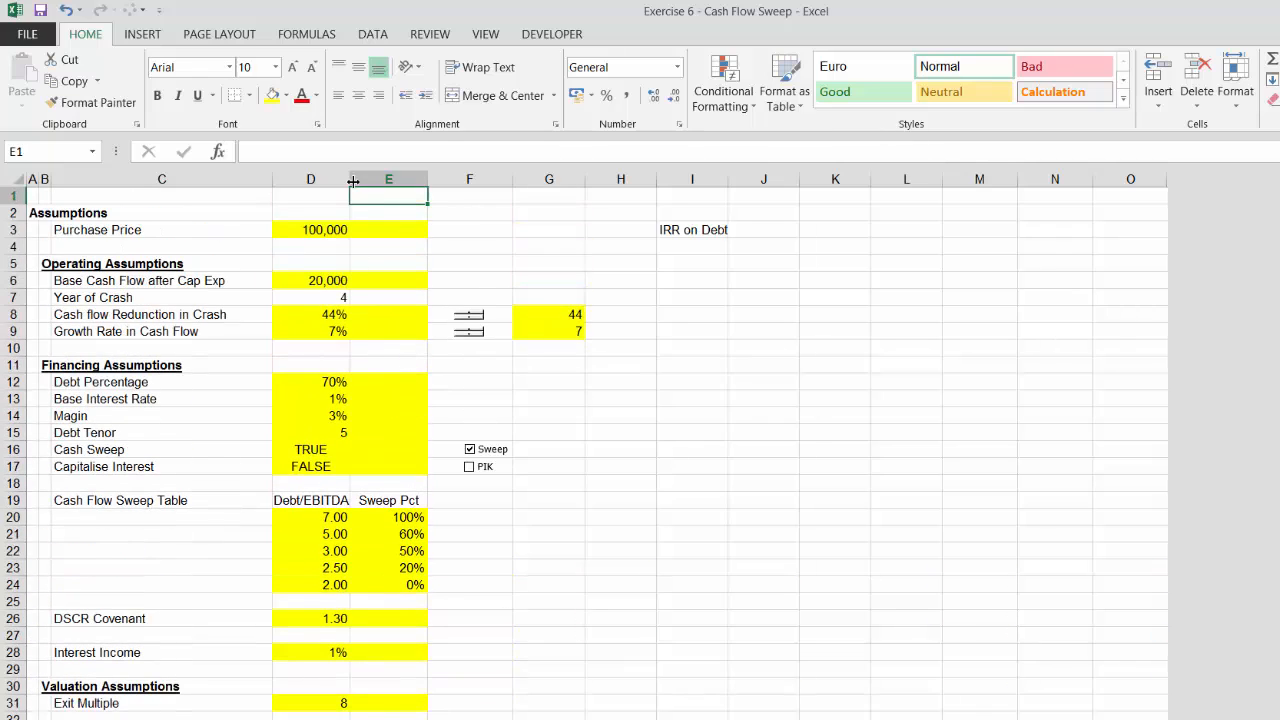
left_click(90, 102)
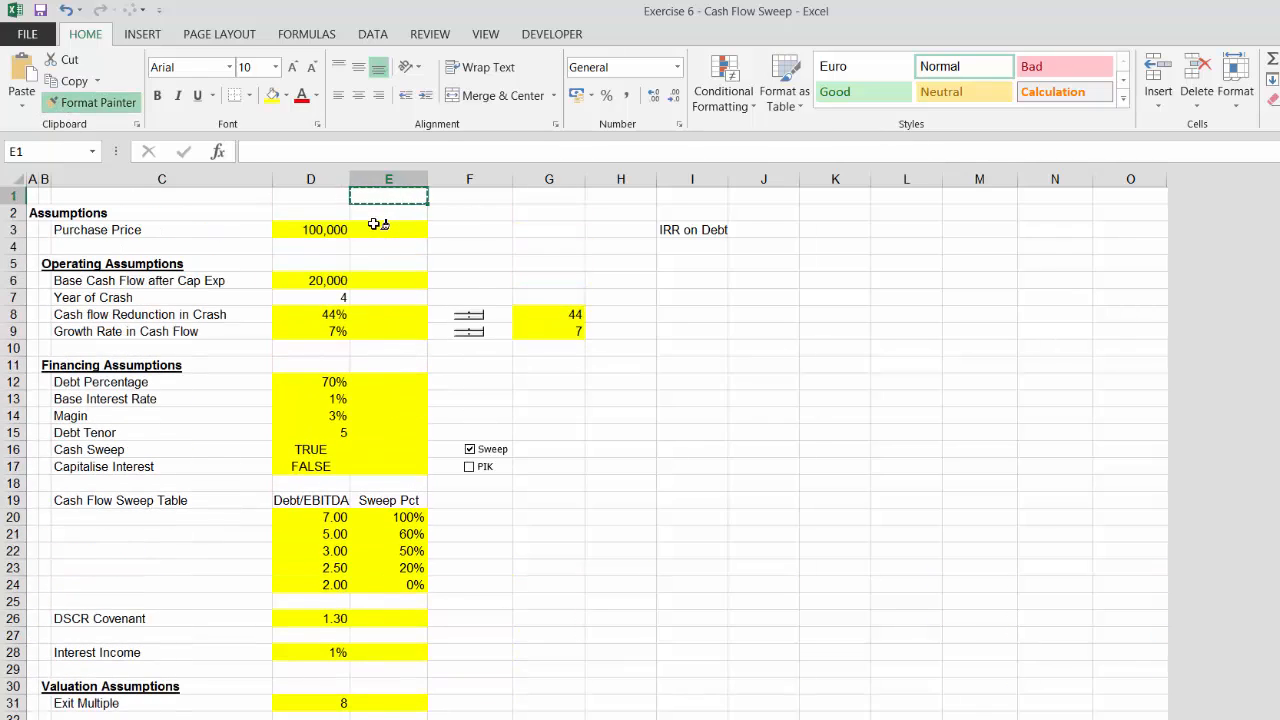
left_click_drag(378, 225, 383, 466)
Remove the yellow fill from column E beside the DSCR Covenant, Interest Income and Exit Multiple inputs
left_click(487, 598)
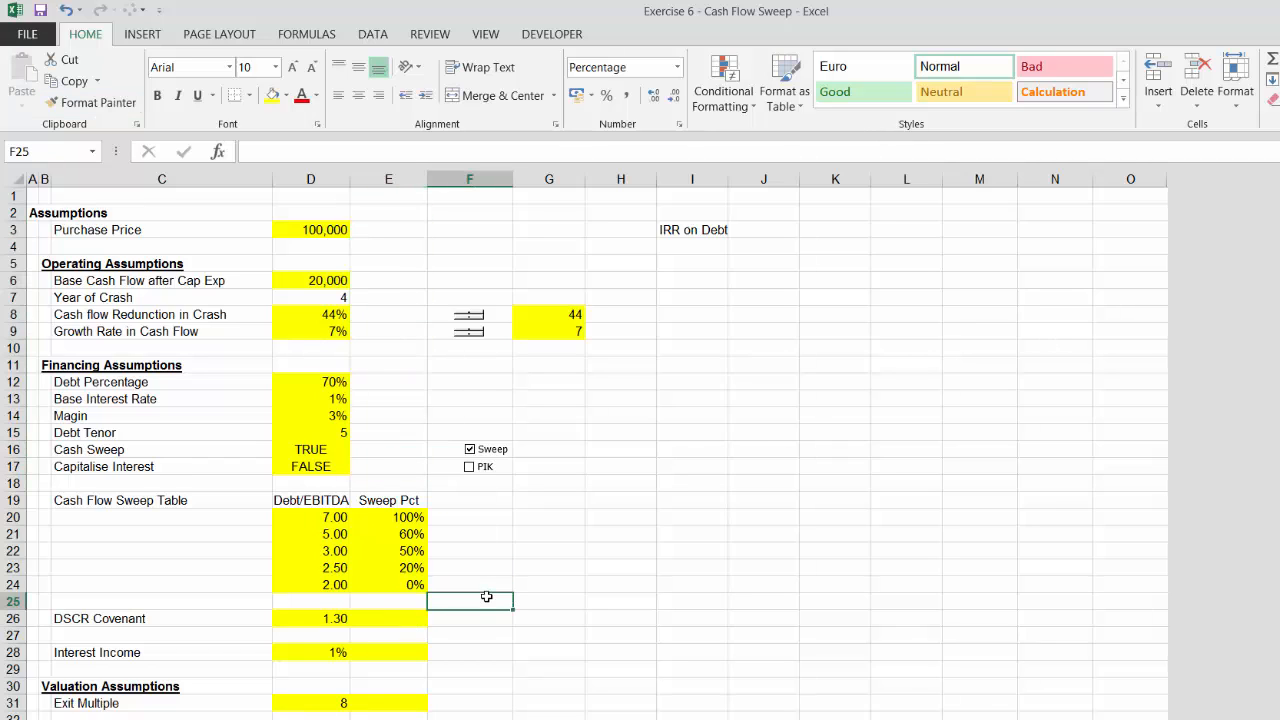
left_click(92, 102)
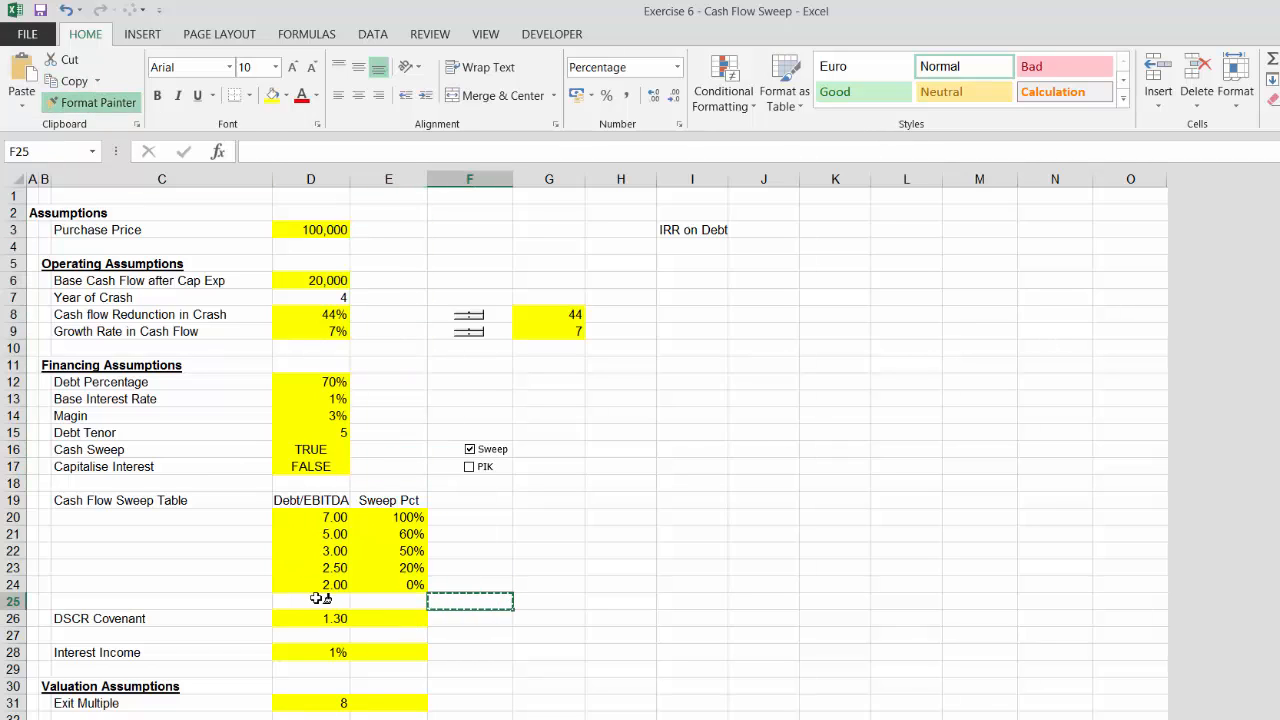
left_click_drag(362, 615, 381, 703)
left_click(535, 609)
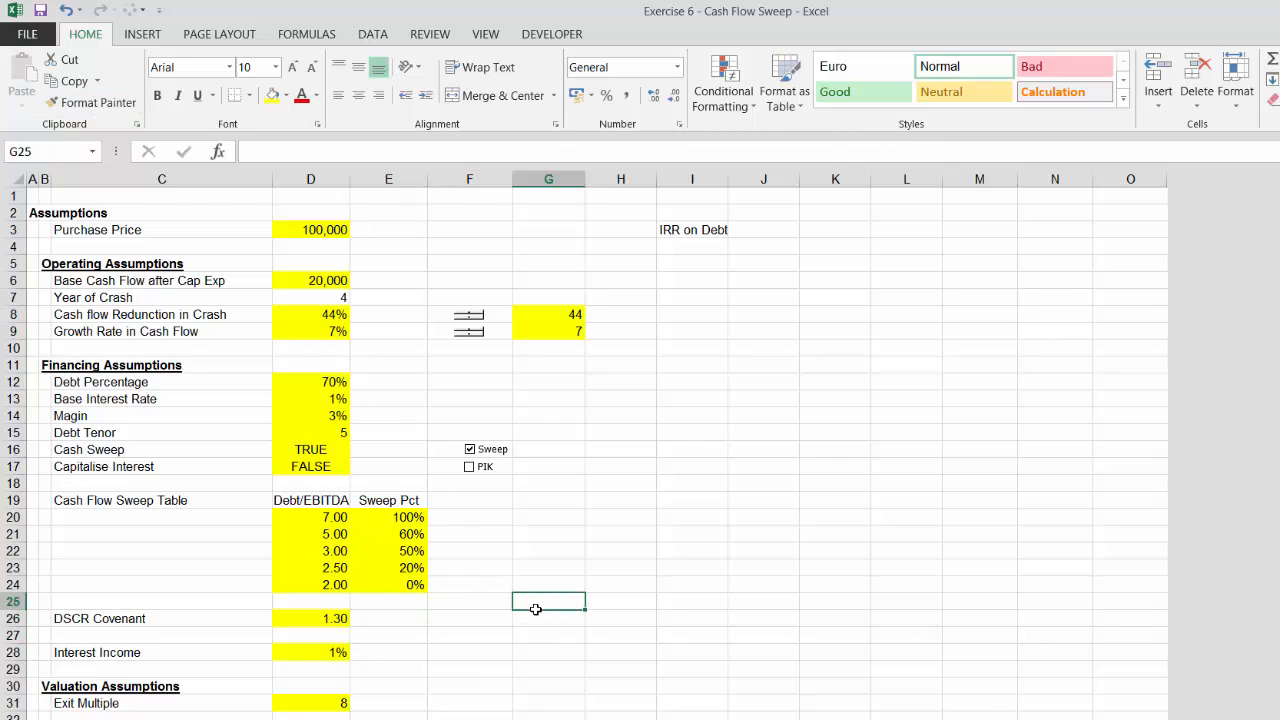
Link the Base Cash Flow row's column D value to the Base Cash Flow after Cap Exp assumption
key("Down")
key("Down")
key("Left")
key("Left")
key("Left")
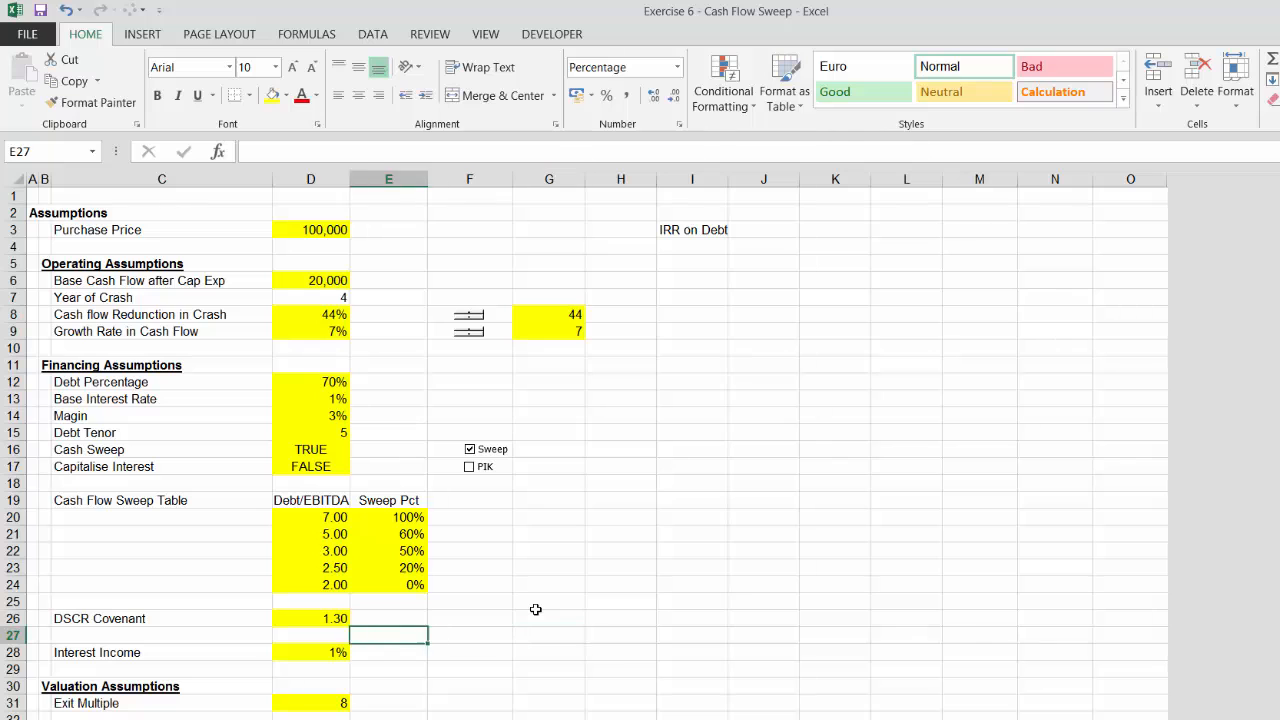
key("Down")
key("Down")
key("Down")
key("Down")
key("Down")
key("Down")
key("Down")
key("Down")
key("Down")
key("Down")
key("Down")
key("Down")
key("Down")
key("Up")
key("Up")
key("Up")
key("Up")
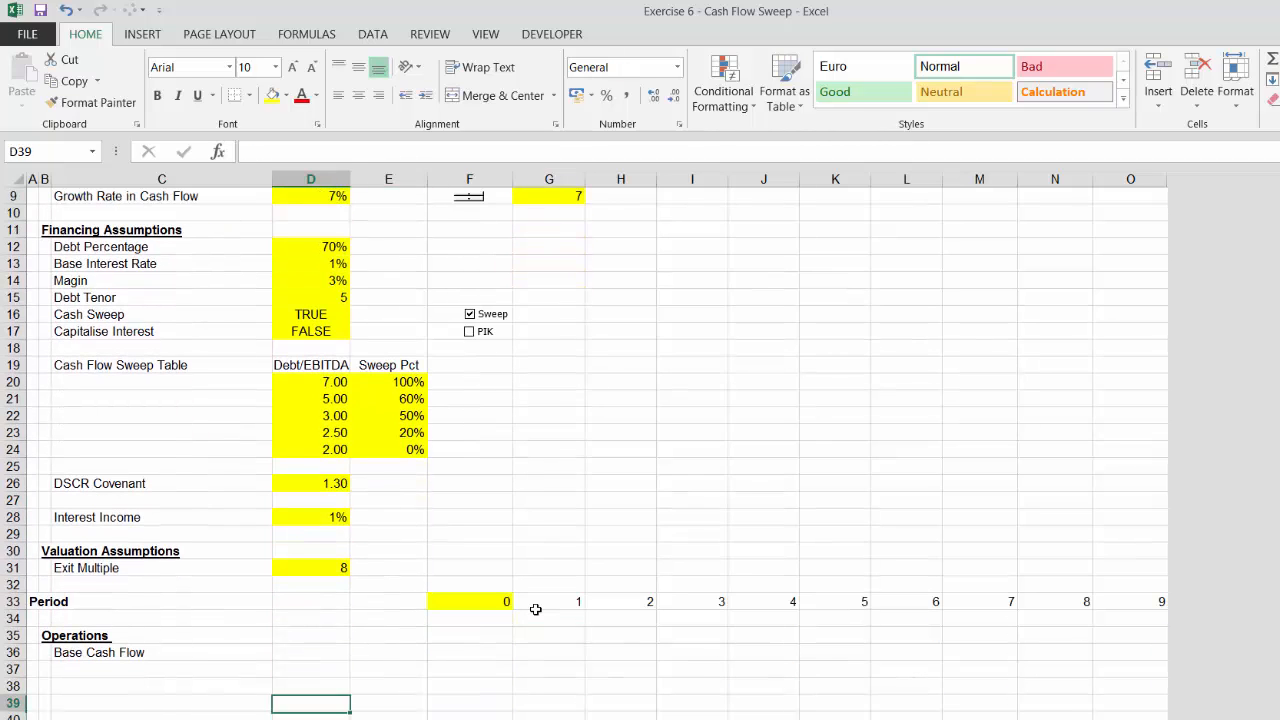
type("=")
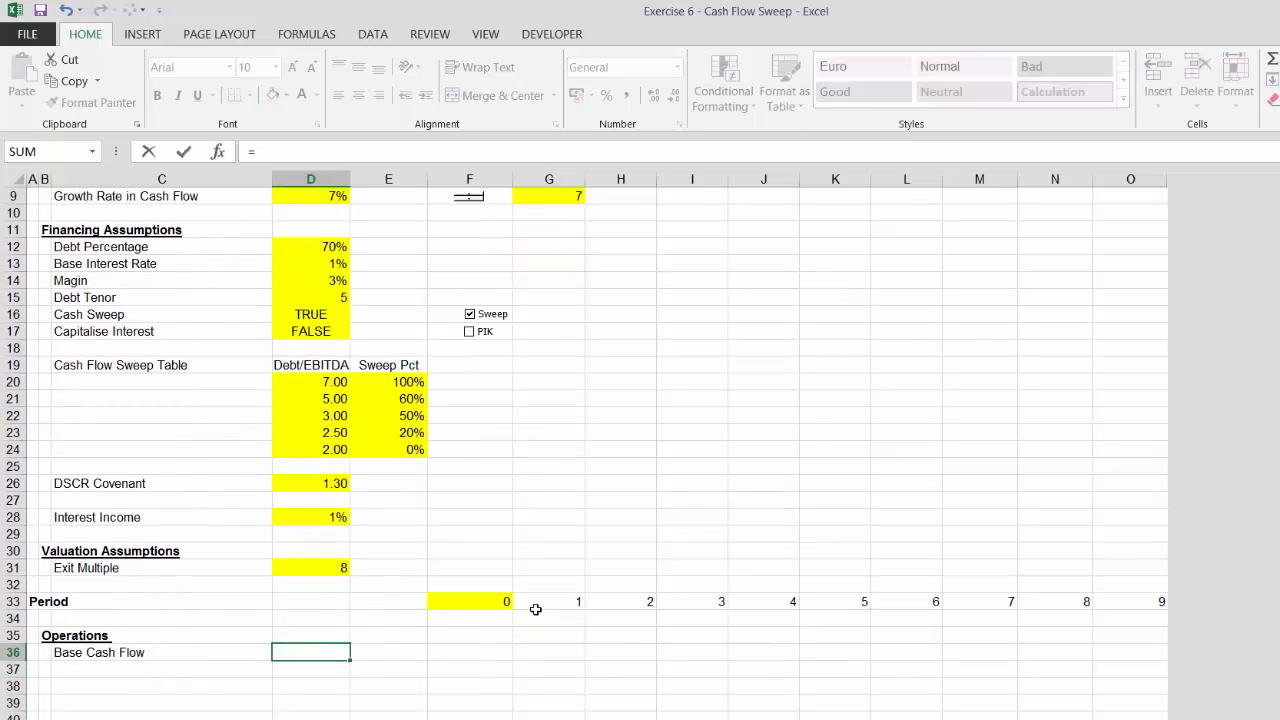
key("Up")
key("Up")
key("Up")
key("Up")
key("Up")
key("Up")
key("Up")
key("Up")
key("Up")
key("Up")
key("Up")
key("Up")
key("Up")
key("Up")
key("Up")
key("Up")
key("Up")
key("Up")
key("Up")
key("Up")
key("Down")
key("Down")
key("Down")
key("Return")
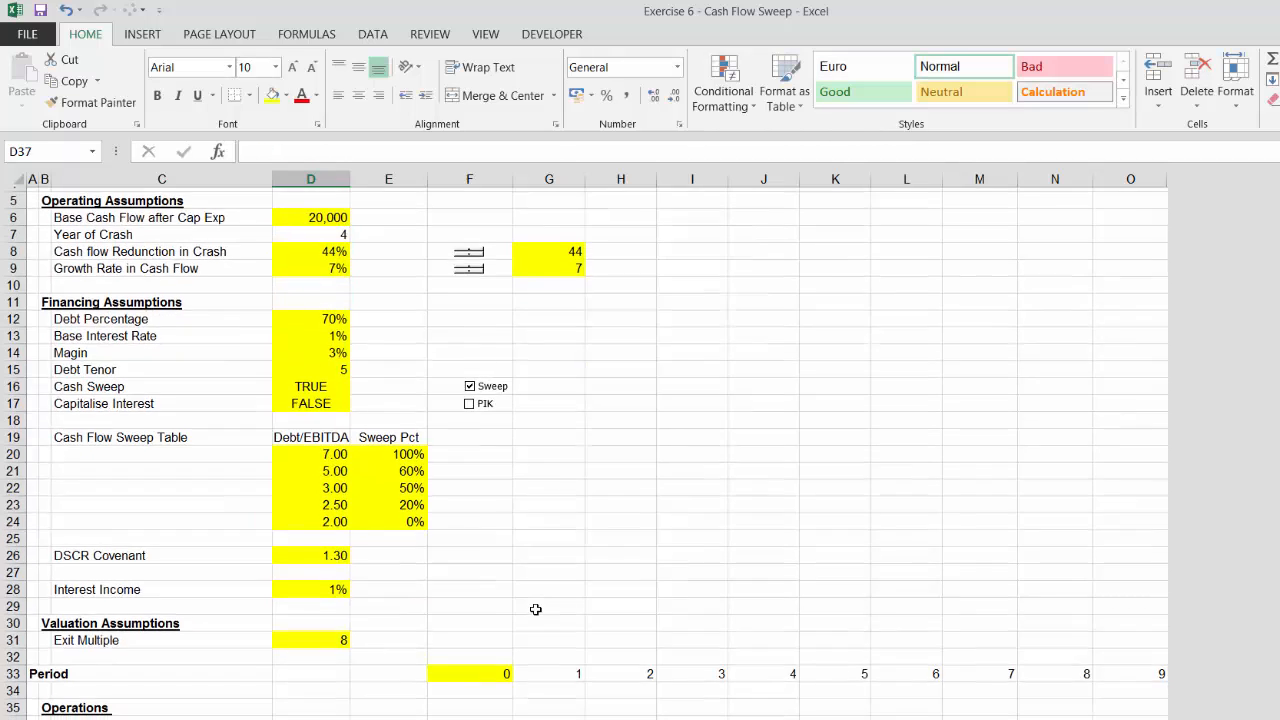
Link the Base Cash Flow row's column E value to the Growth Rate in Cash Flow assumption
key("Up")
key("Right")
type("=")
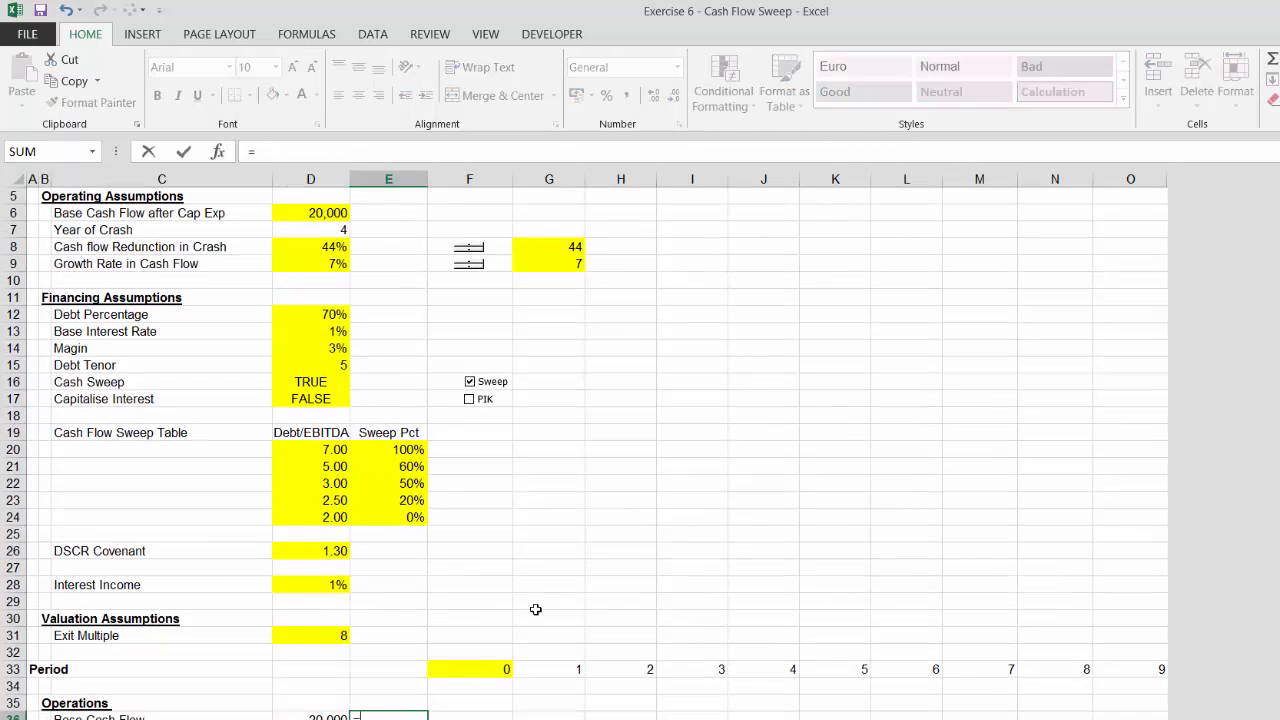
key("Up")
key("Up")
key("Up")
key("Up")
key("Up")
key("Up")
key("Up")
key("Up")
key("Up")
key("Up")
key("Up")
key("Up")
key("Up")
key("Up")
key("Up")
key("Up")
key("Up")
key("Up")
key("Up")
key("Up")
key("Down")
key("Down")
key("Down")
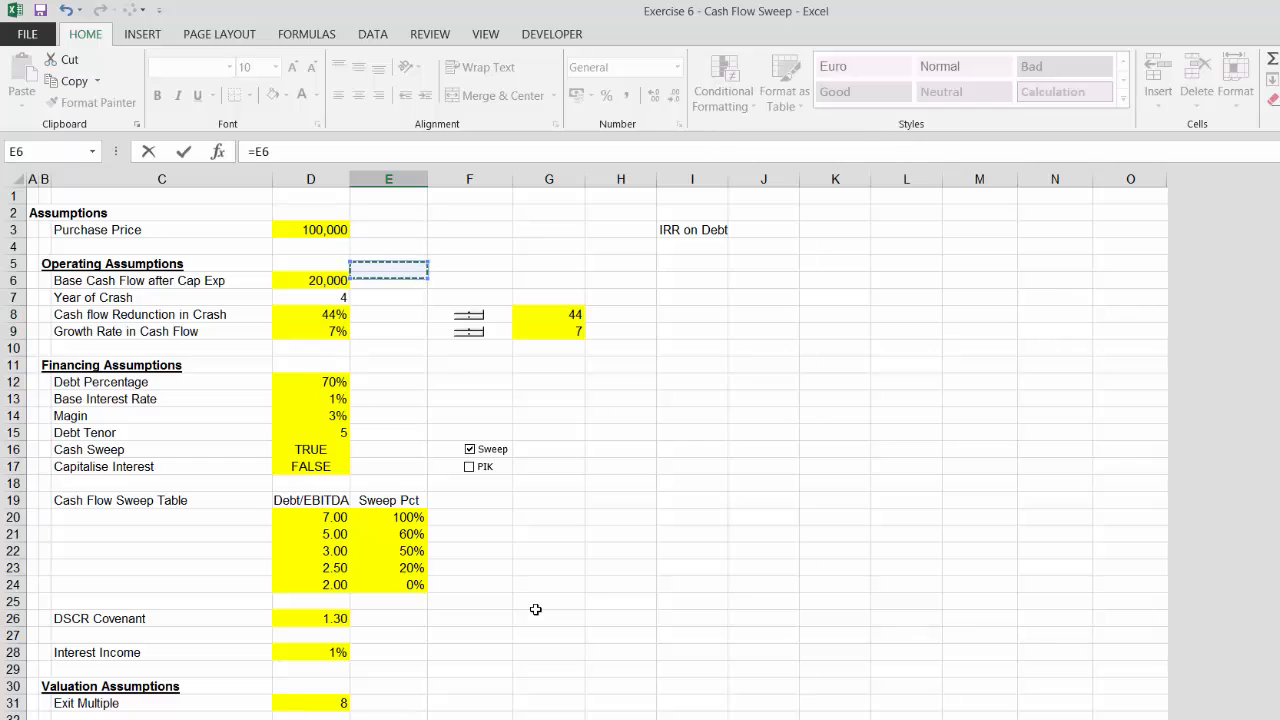
key("Down")
key("Down")
key("Down")
key("Left")
key("Return")
Set the period 0 base cash flow equal to the starting base cash flow in column D
key("Up")
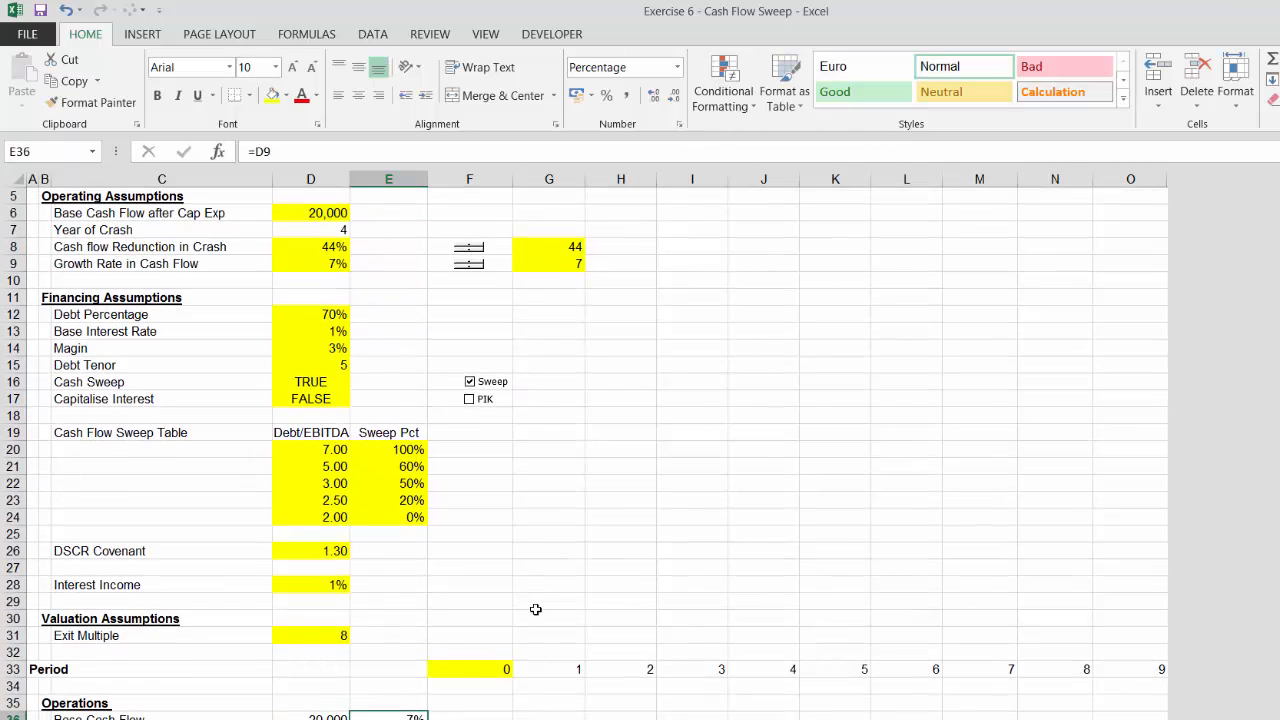
key("Right")
type("=")
key("Left")
key("Left")
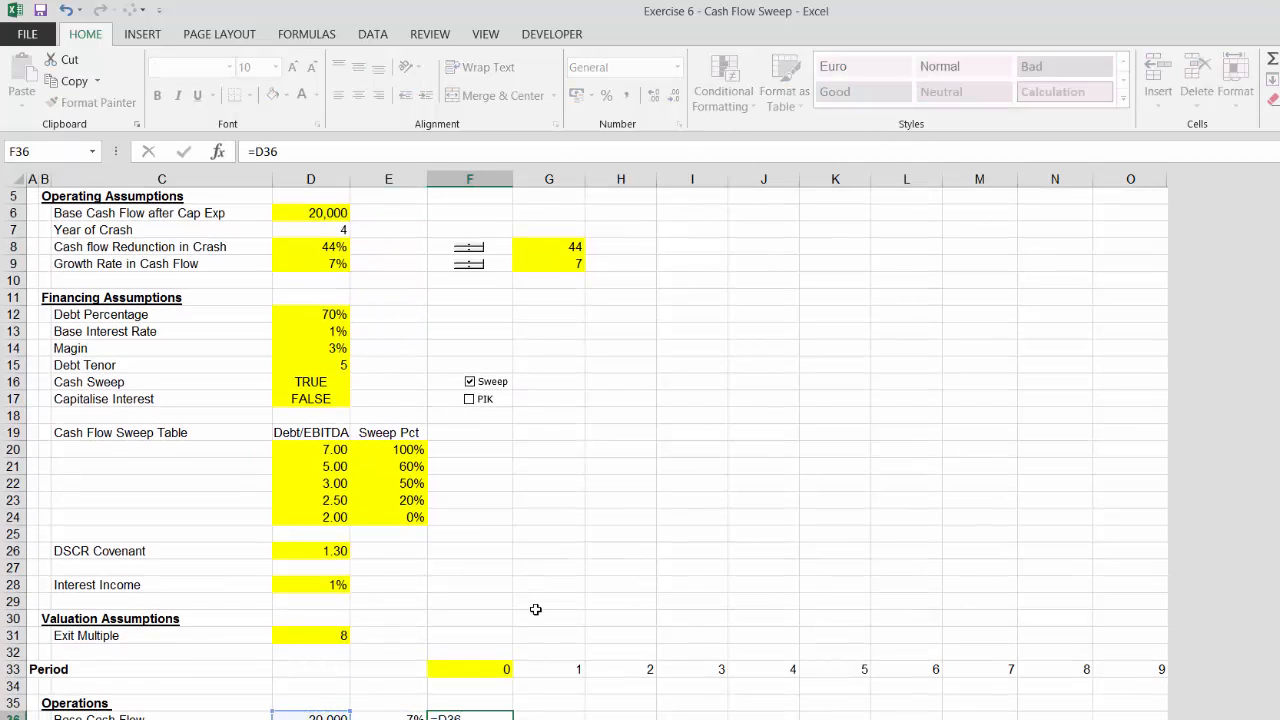
key("Tab")
Enter the period 1 base cash flow as =F36*(1+$E$36), accepting the suggested formula correction
type("=")
key("Left")
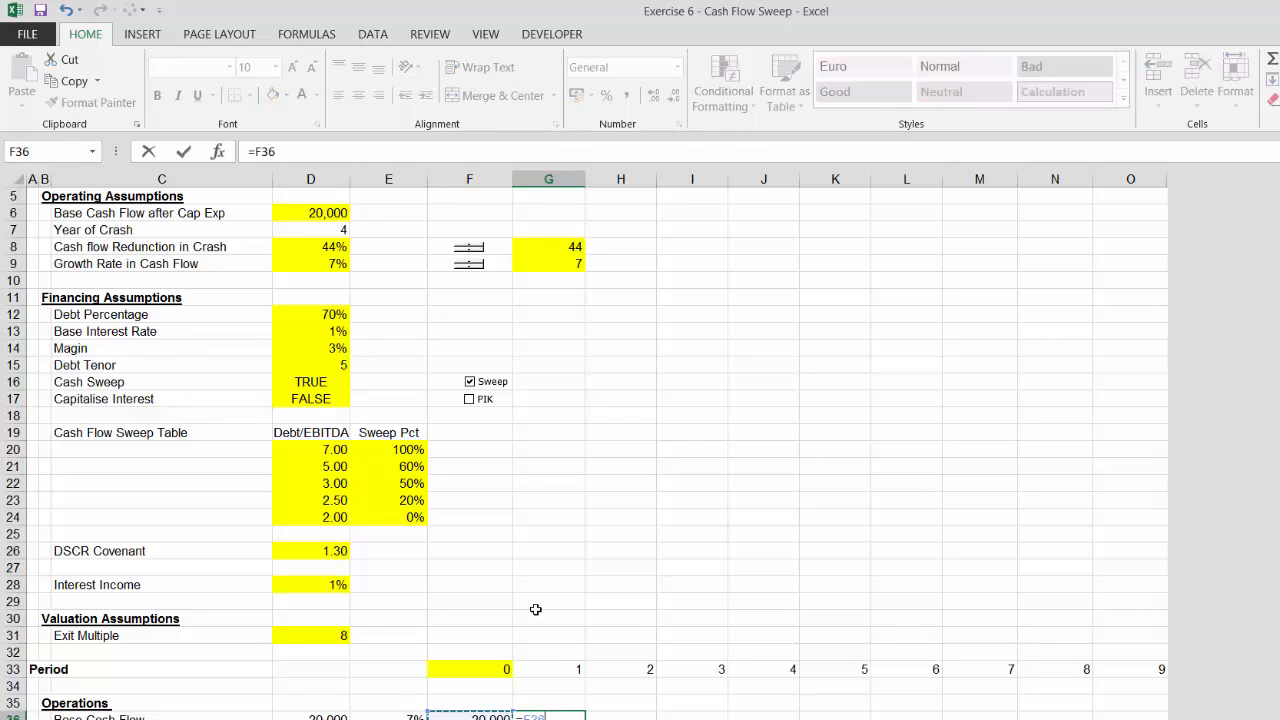
type("*")
key("Left")
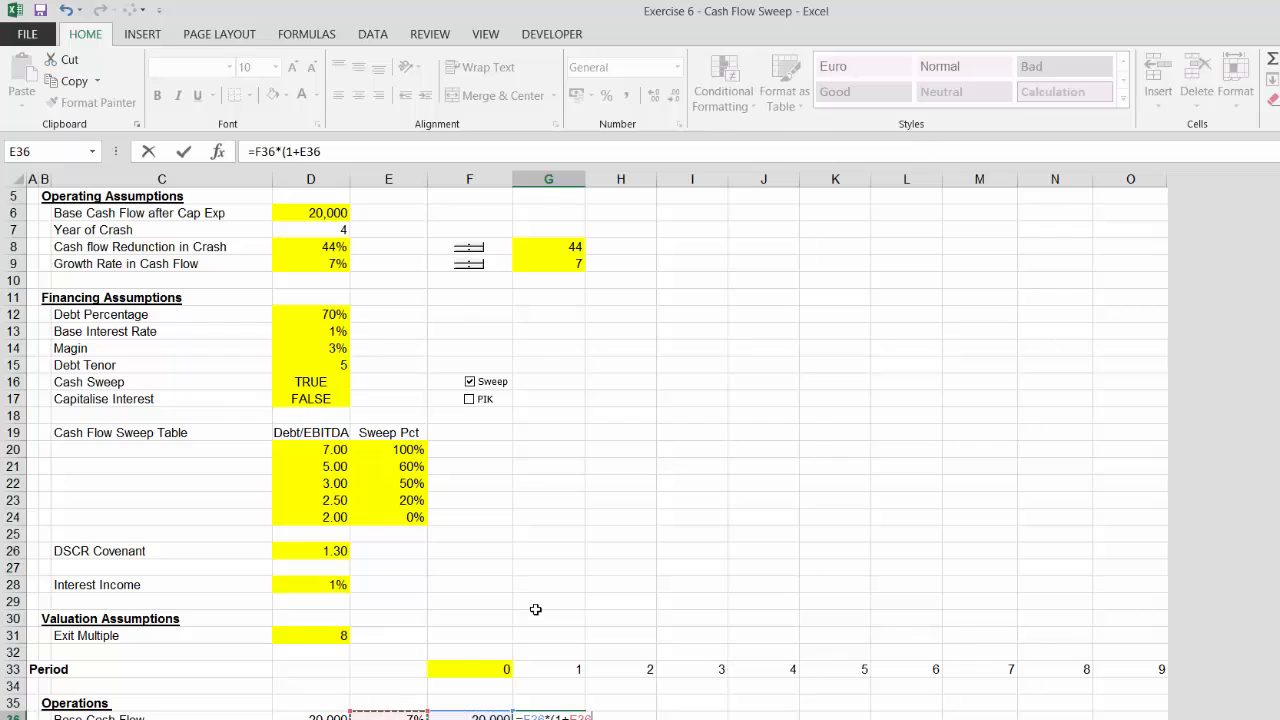
key("F4")
key("Return")
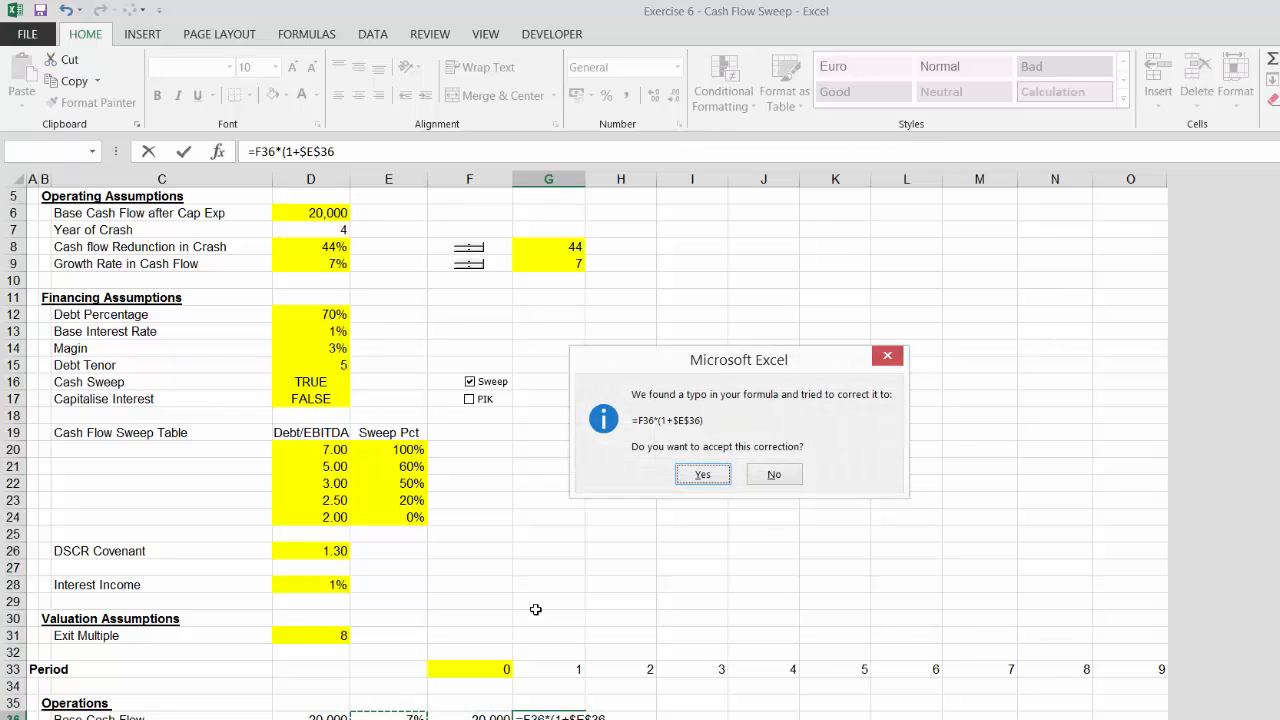
key("Return")
Fill the period 1 base cash flow formula right across all remaining periods
key("Up")
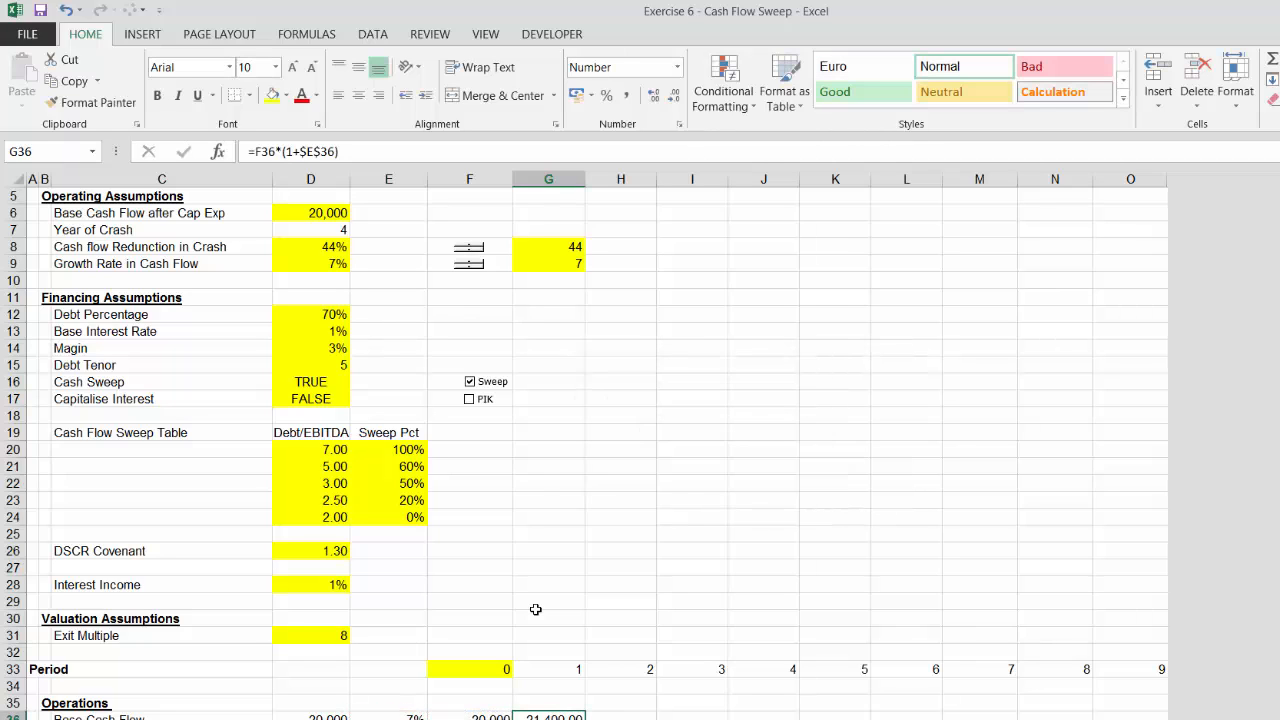
key("ctrl+shift+r")
key("Down")
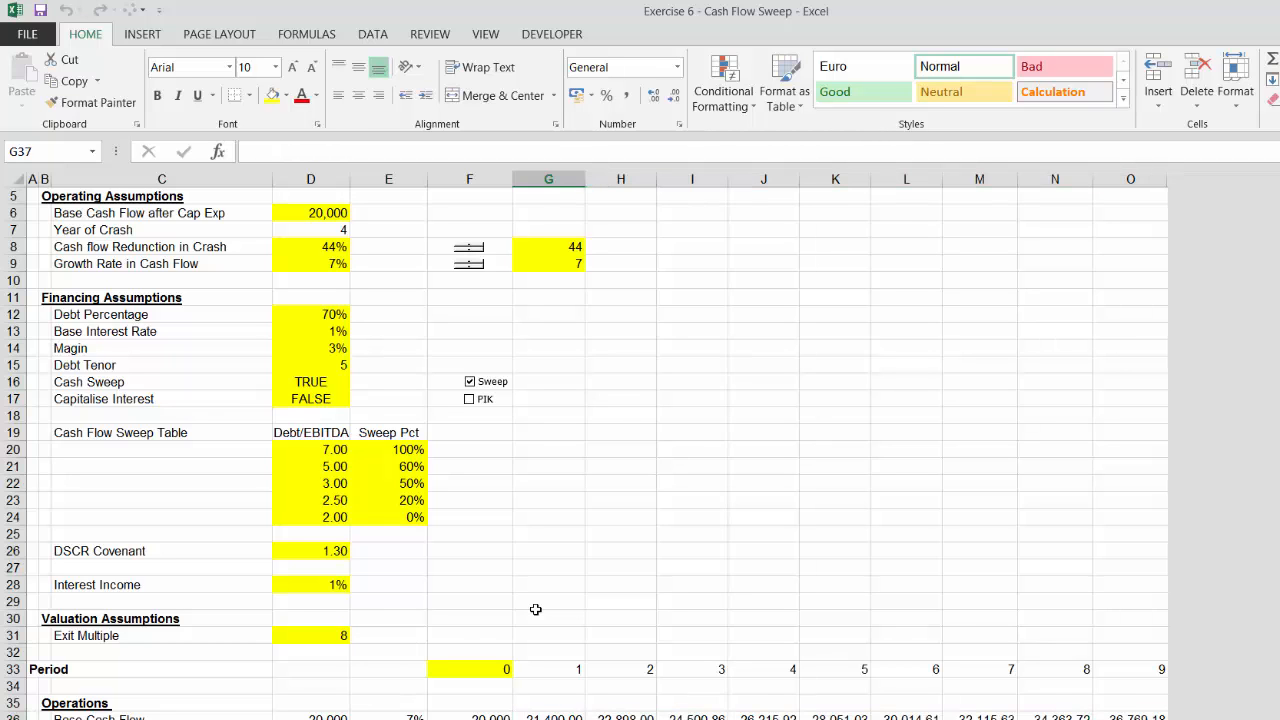
Add the label Post Crash below Base Cash Flow
key("Up")
key("Left")
key("Down")
key("Down")
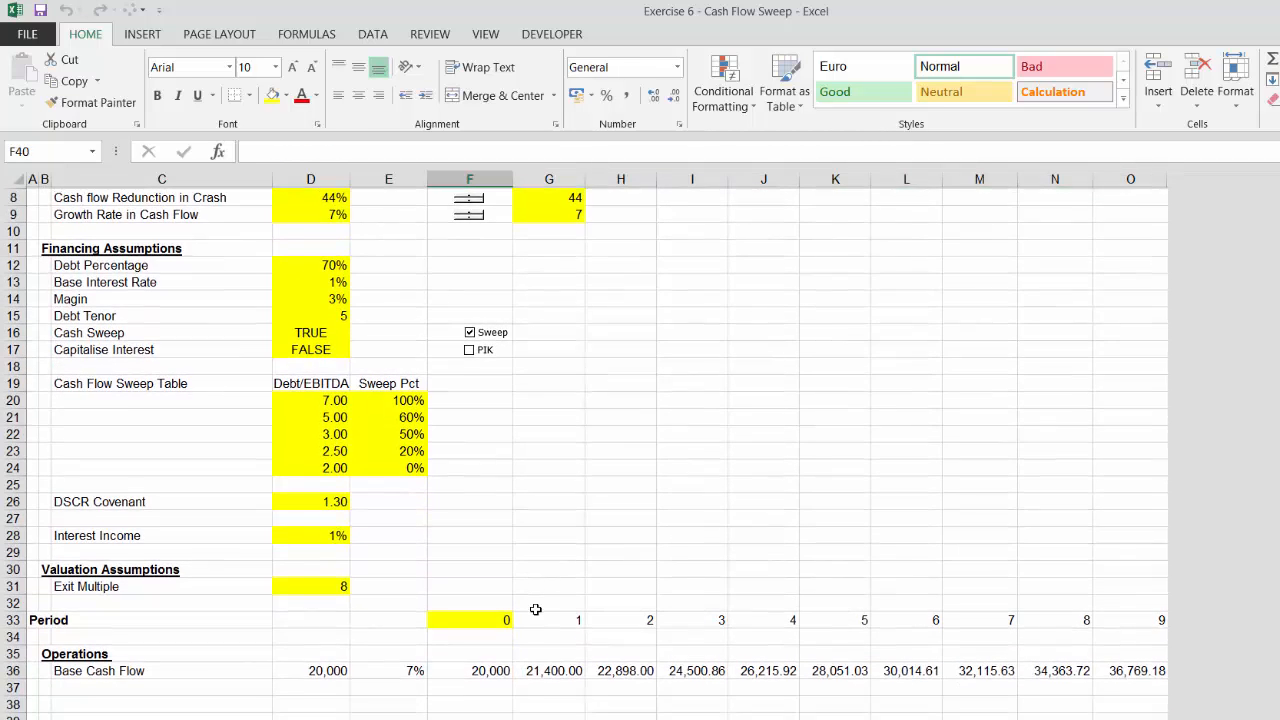
key("Up")
key("Left")
key("Left")
key("Left")
key("Left")
key("Right")
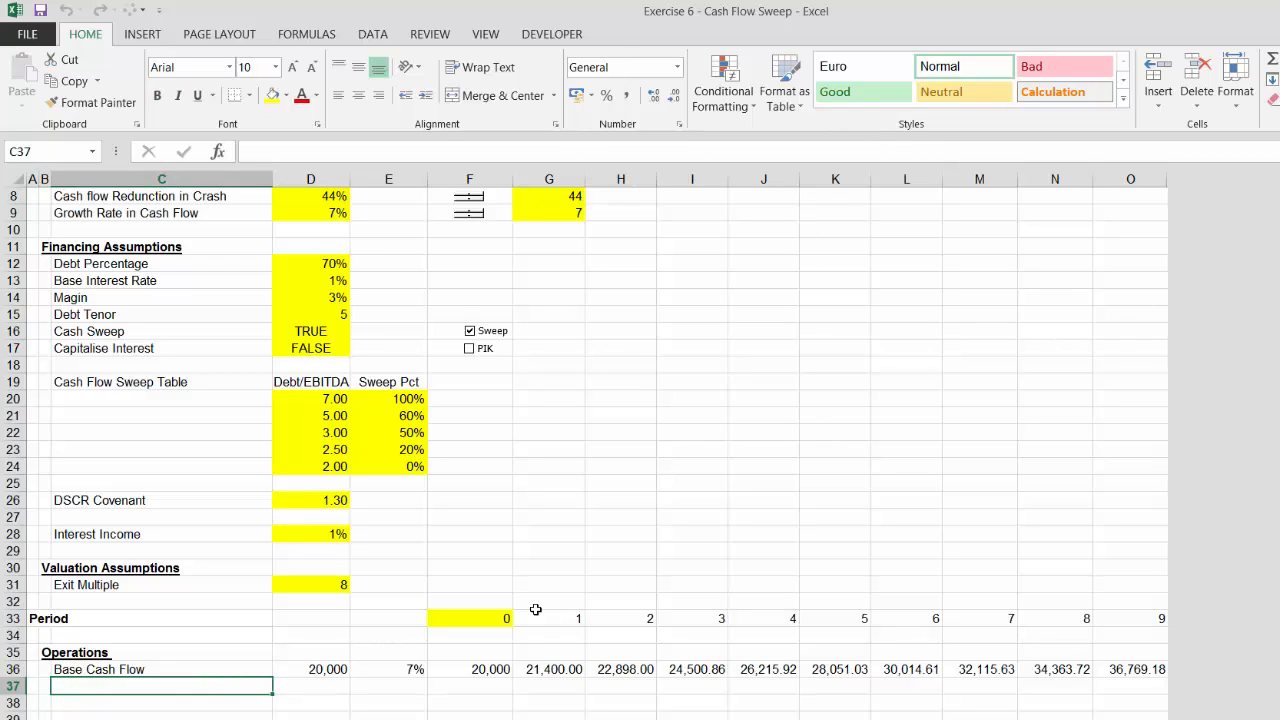
type("Pw")
key("BackSpace")
type("ost ")
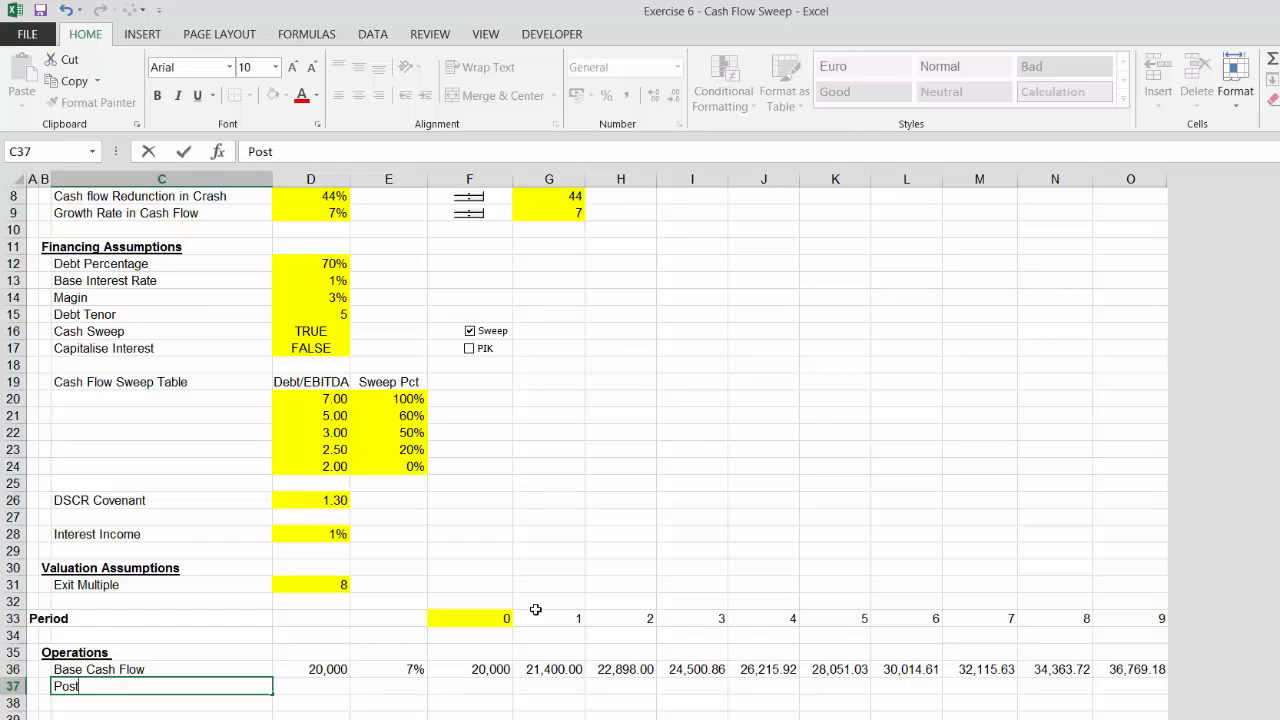
type("Crash")
key("Return")
Link the Post Crash row's column D value to the Year of Crash assumption
key("Up")
key("Right")
key("Right")
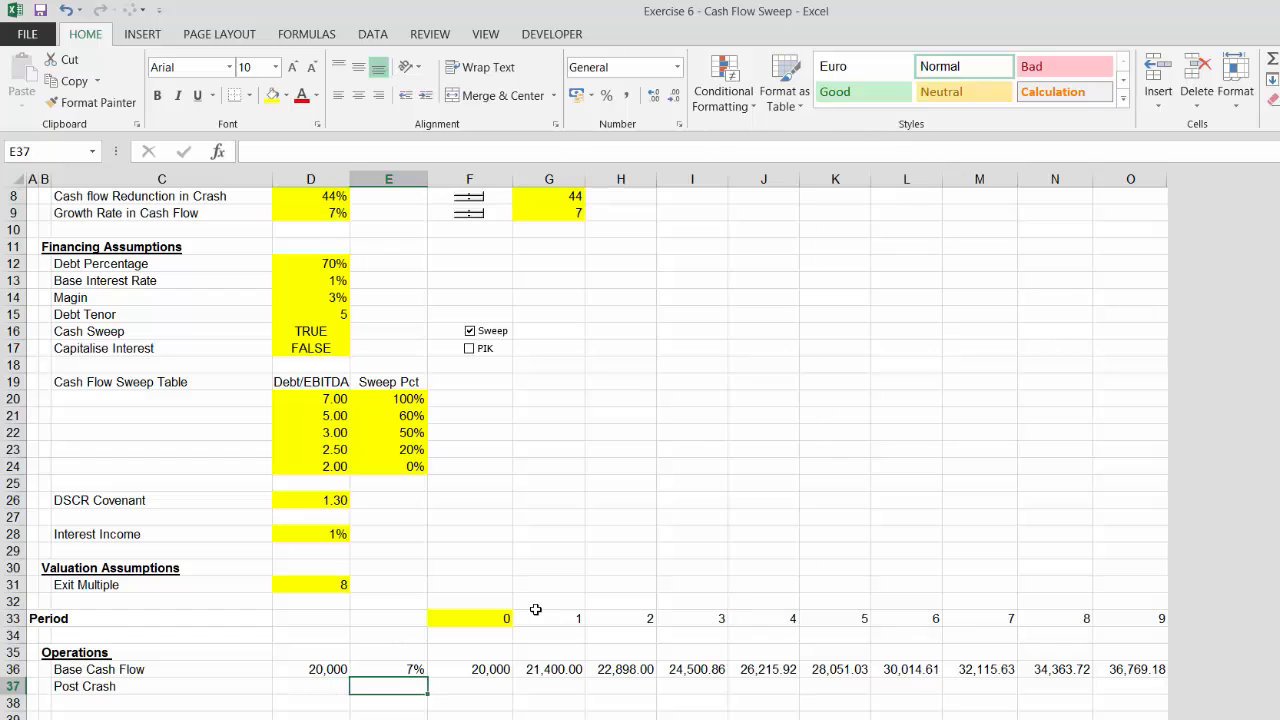
key("Left")
type("=")
key("Up")
key("Up")
key("Up")
key("Up")
key("Up")
key("Up")
key("Up")
key("Up")
key("Up")
key("Up")
key("Up")
key("Up")
key("Up")
key("Up")
key("Up")
key("Up")
key("Up")
key("Up")
key("Up")
key("Up")
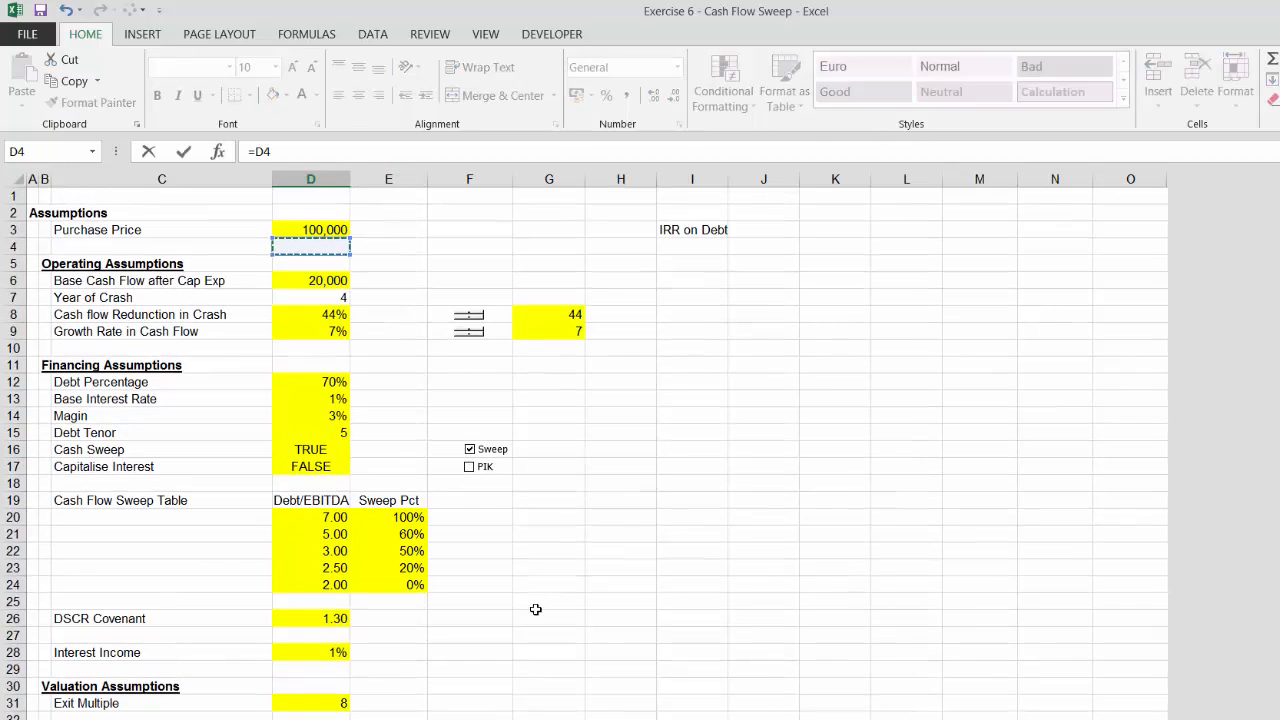
key("Down")
key("Down")
key("Down")
key("Return")
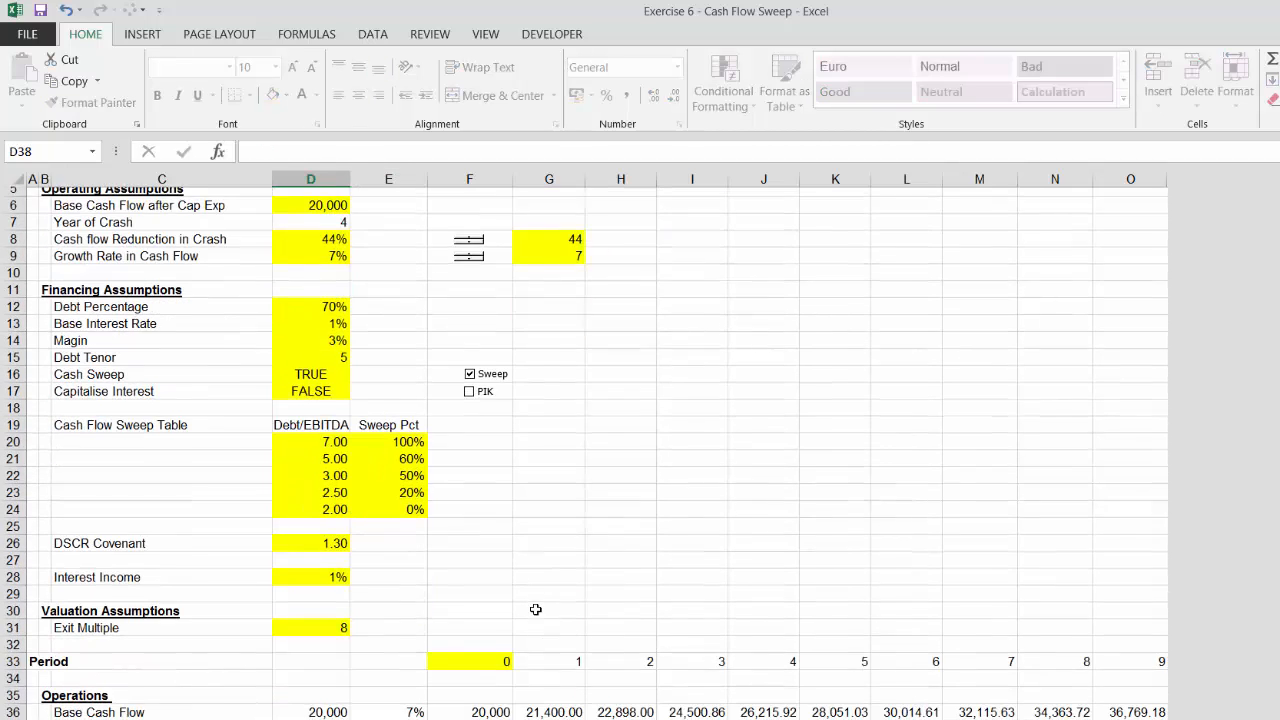
key("Up")
key("Right")
key("Right")
key("Right")
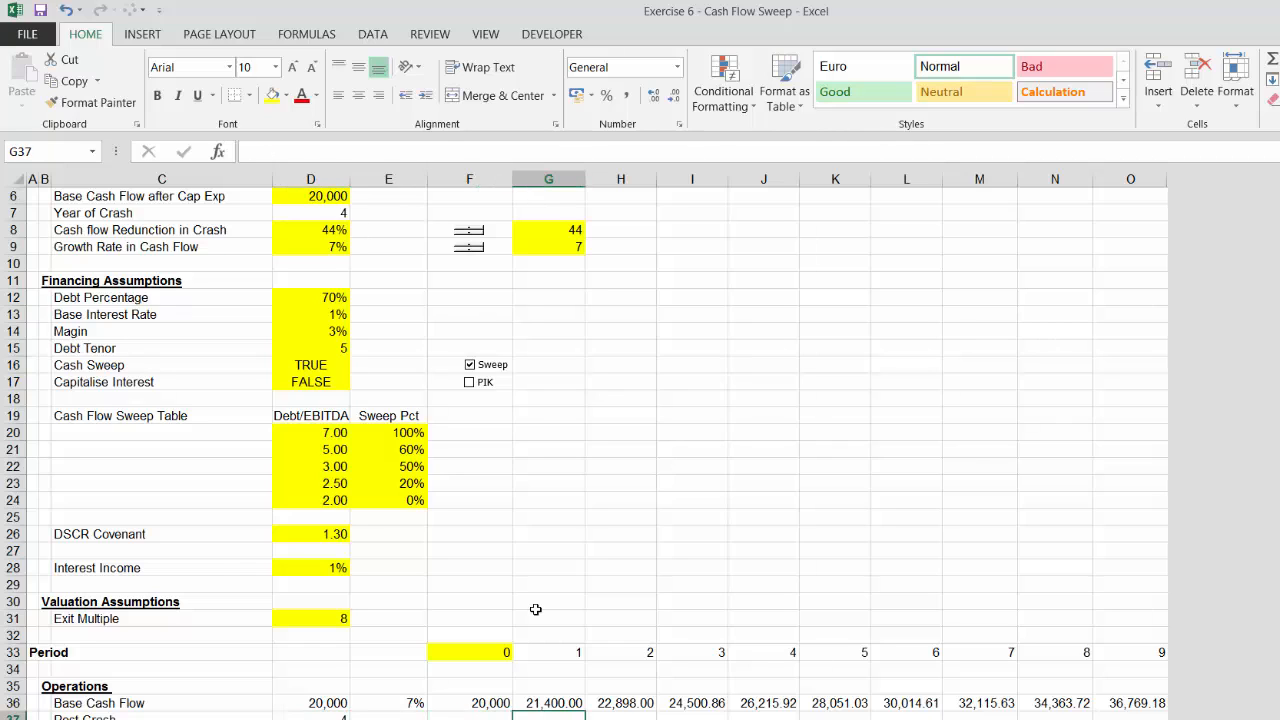
type("=")
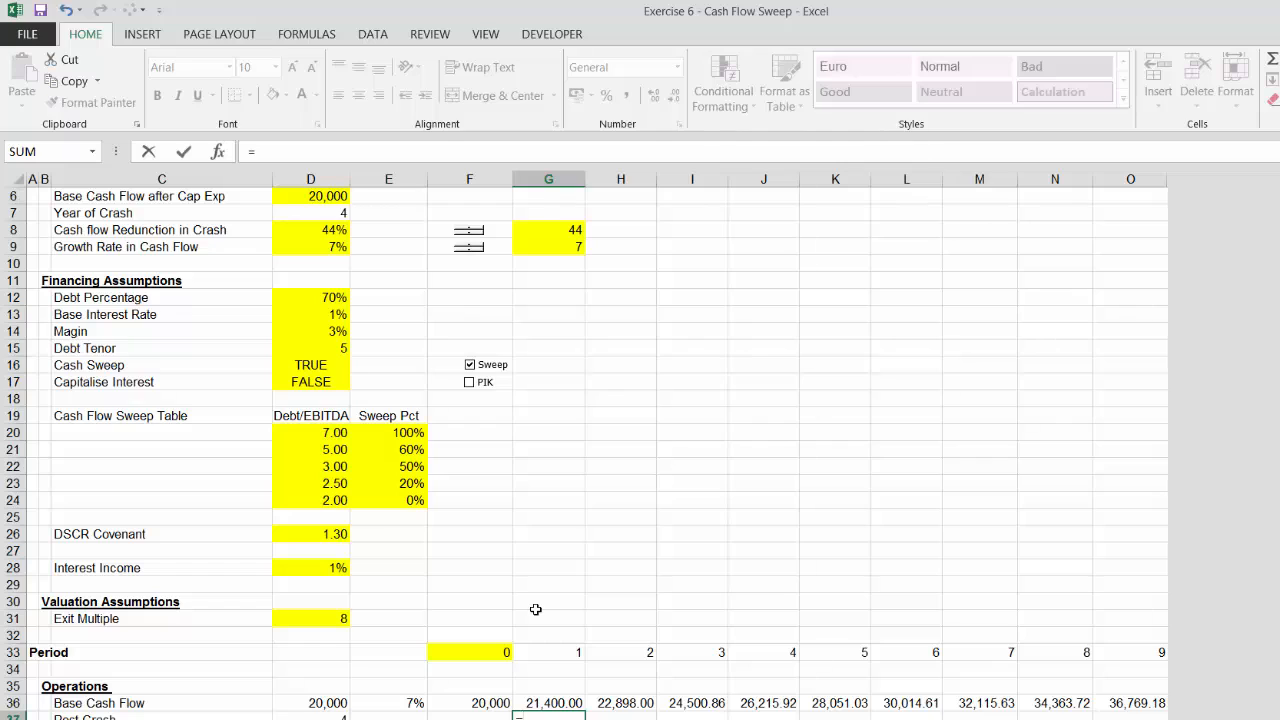
key("Left")
key("Left")
key("Left")
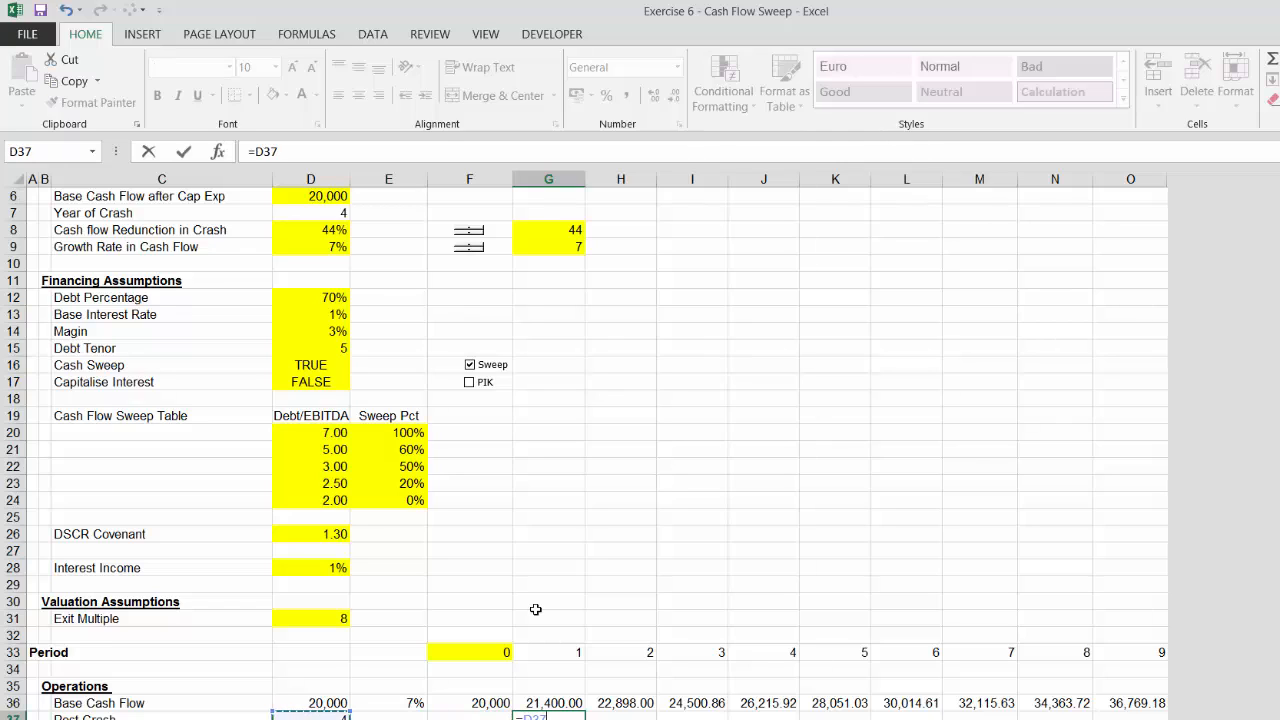
key("F4")
key("Escape")
Flag each period as post crash with =G33>=$D$37 and fill it across all periods
type("=")
key("Up")
key("Up")
key("Up")
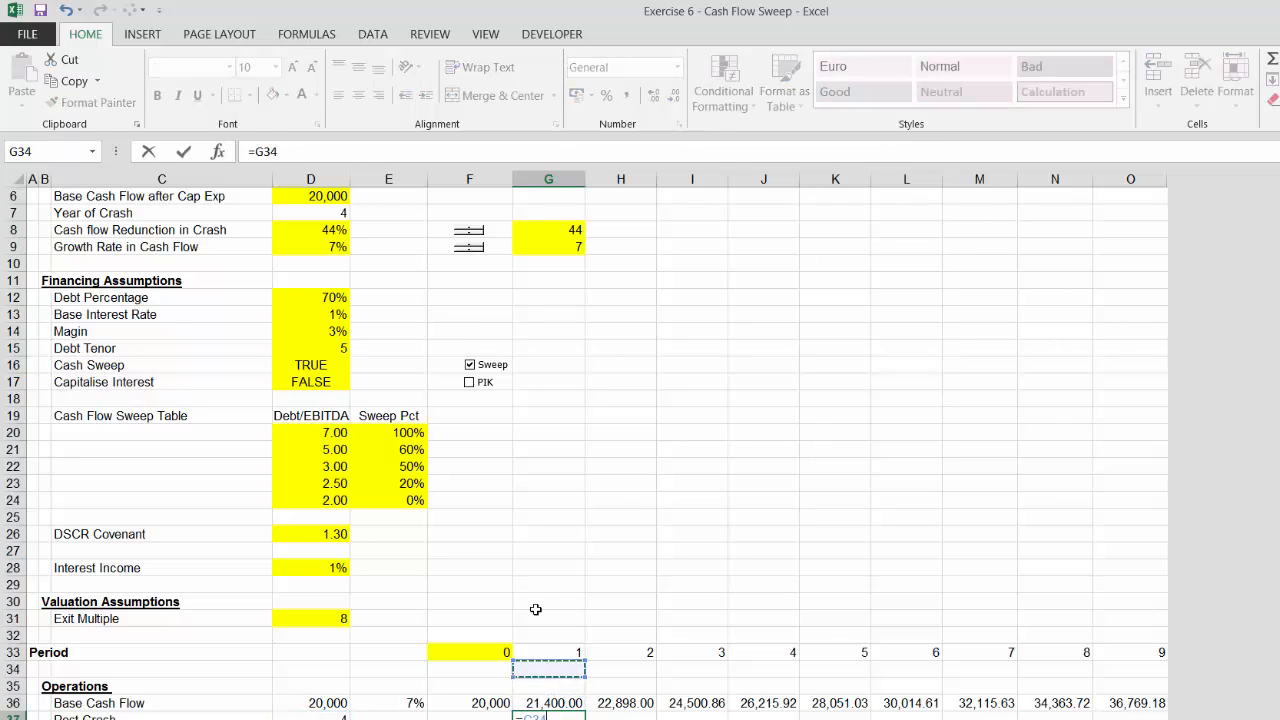
key("Up")
type("<")
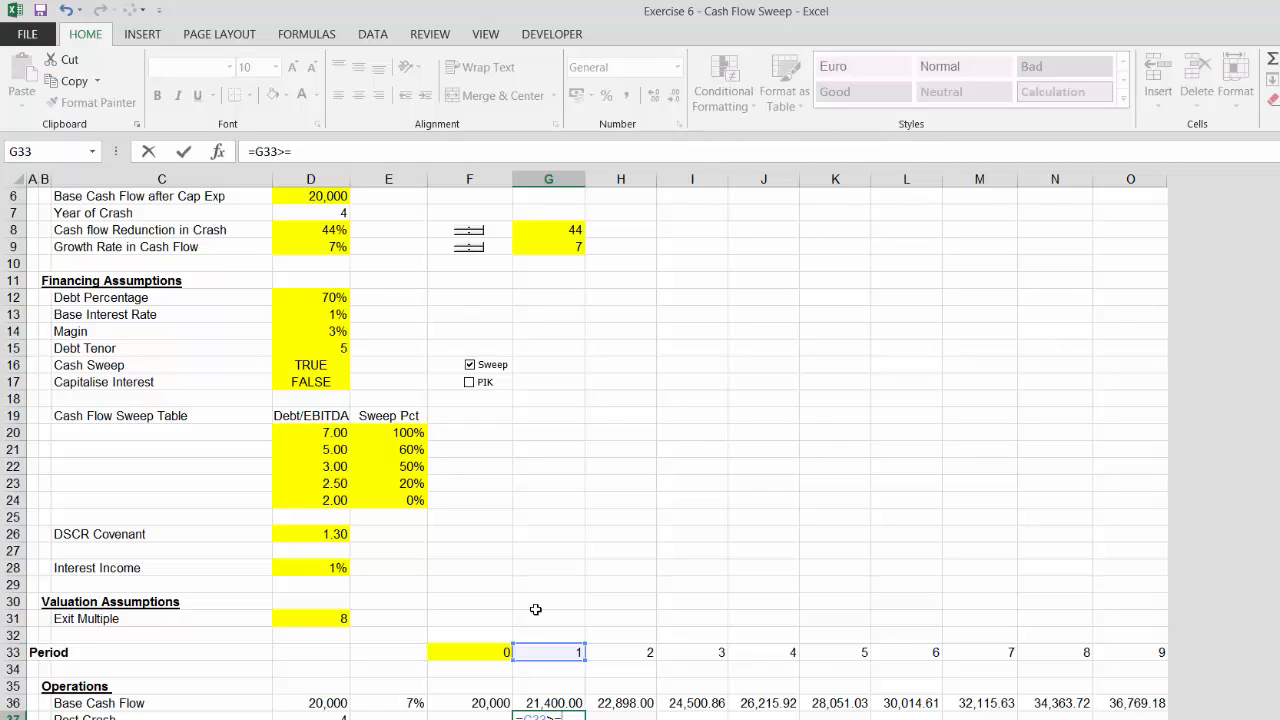
type("=")
key("Left")
key("Left")
key("Left")
key("F4")
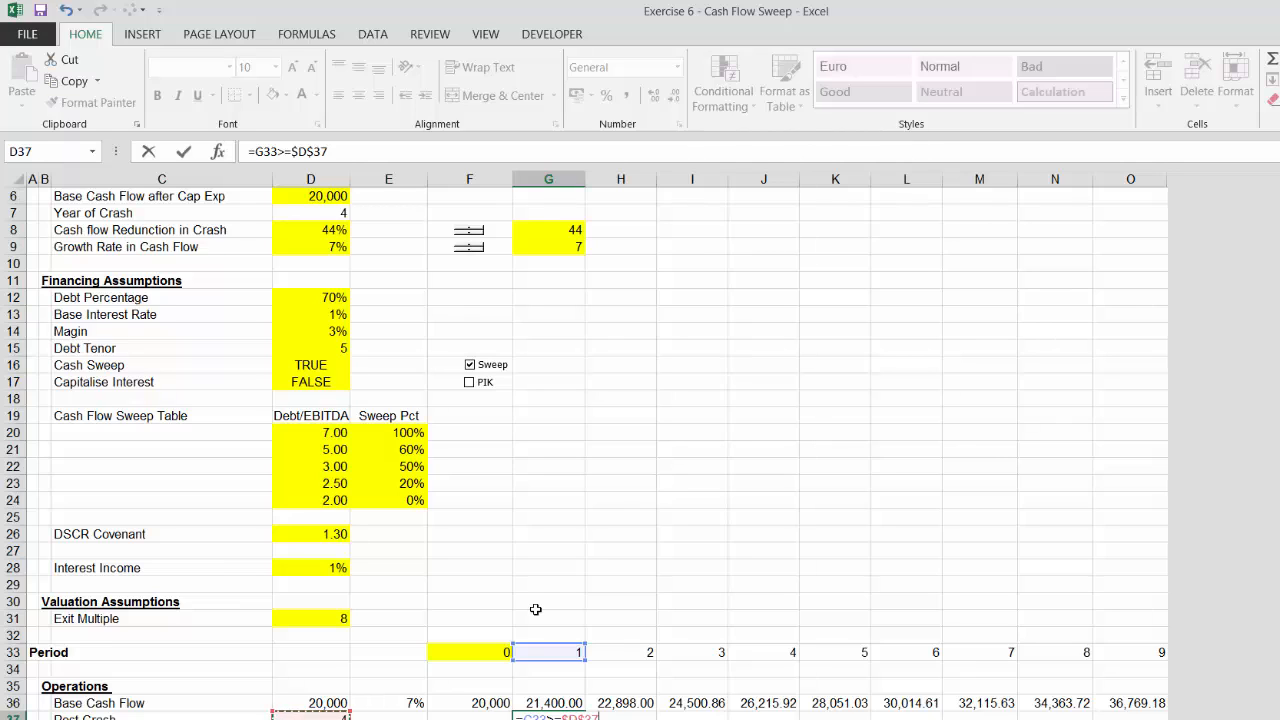
key("ctrl+Return")
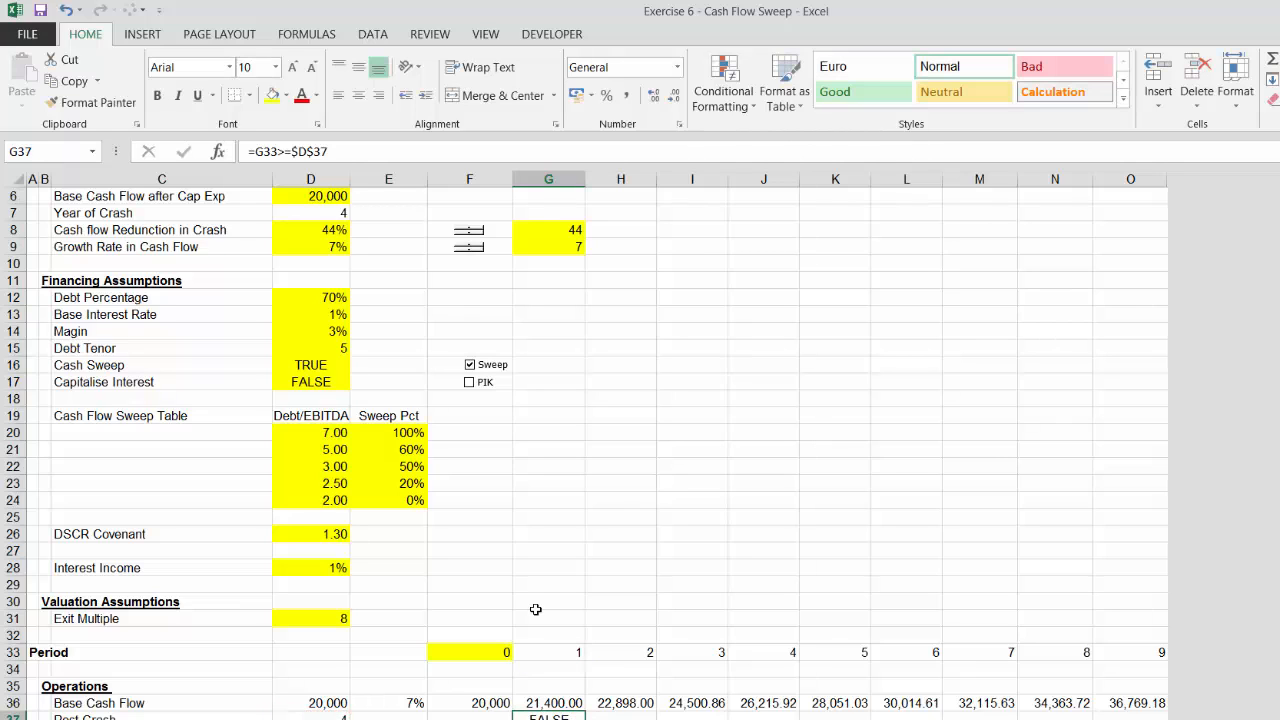
key("ctrl+shift+r")
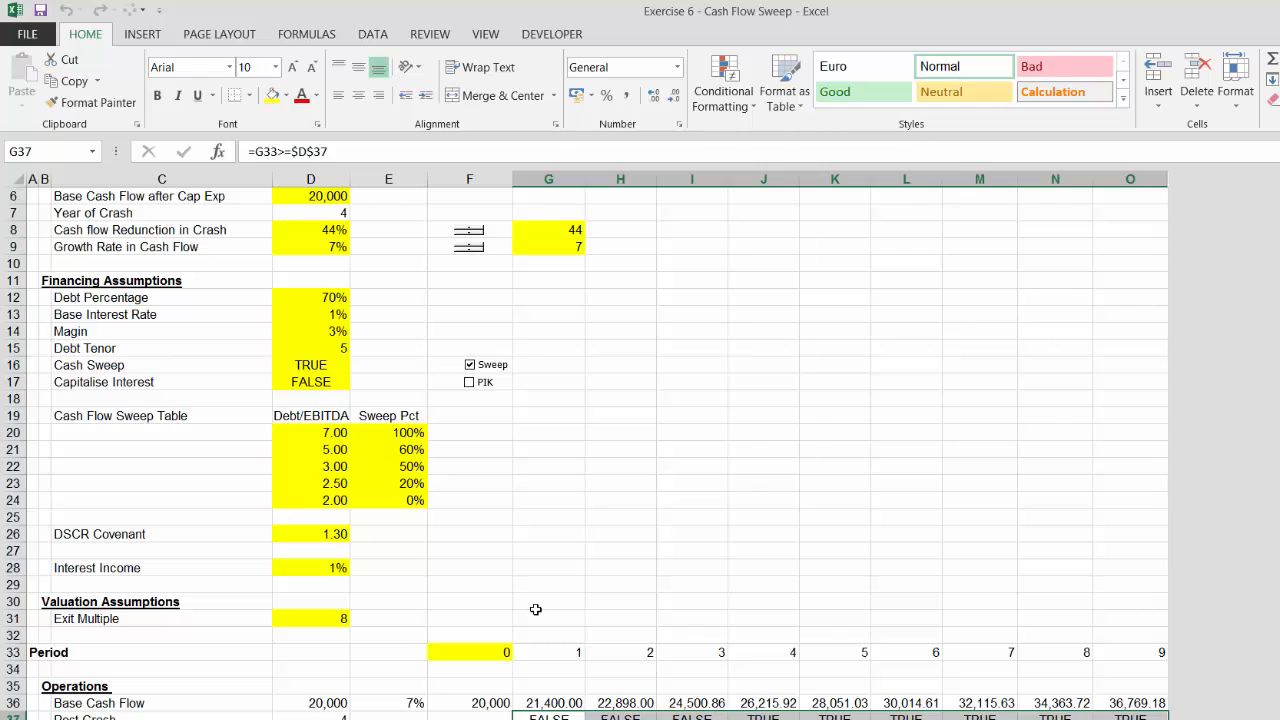
Add the label Post Crash Cash Flow below the Post Crash row
key("Down")
key("Up")
key("Down")
key("Down")
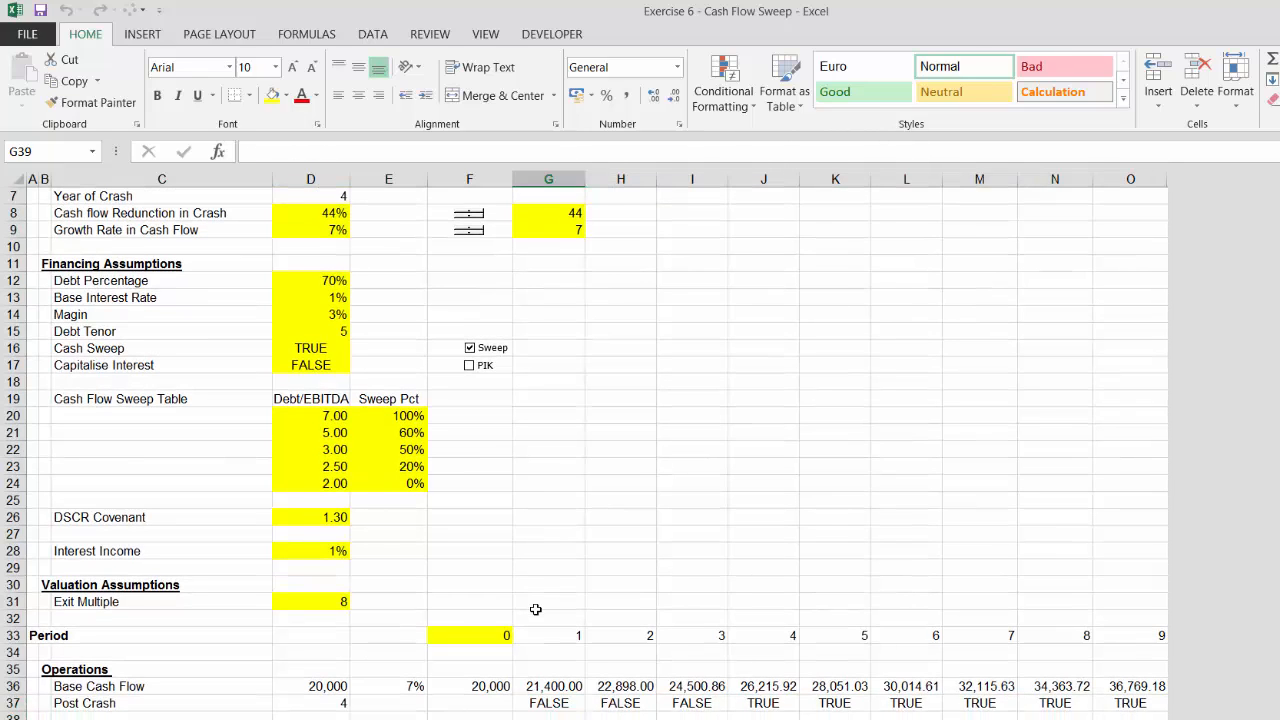
key("Up")
key("Up")
key("Left")
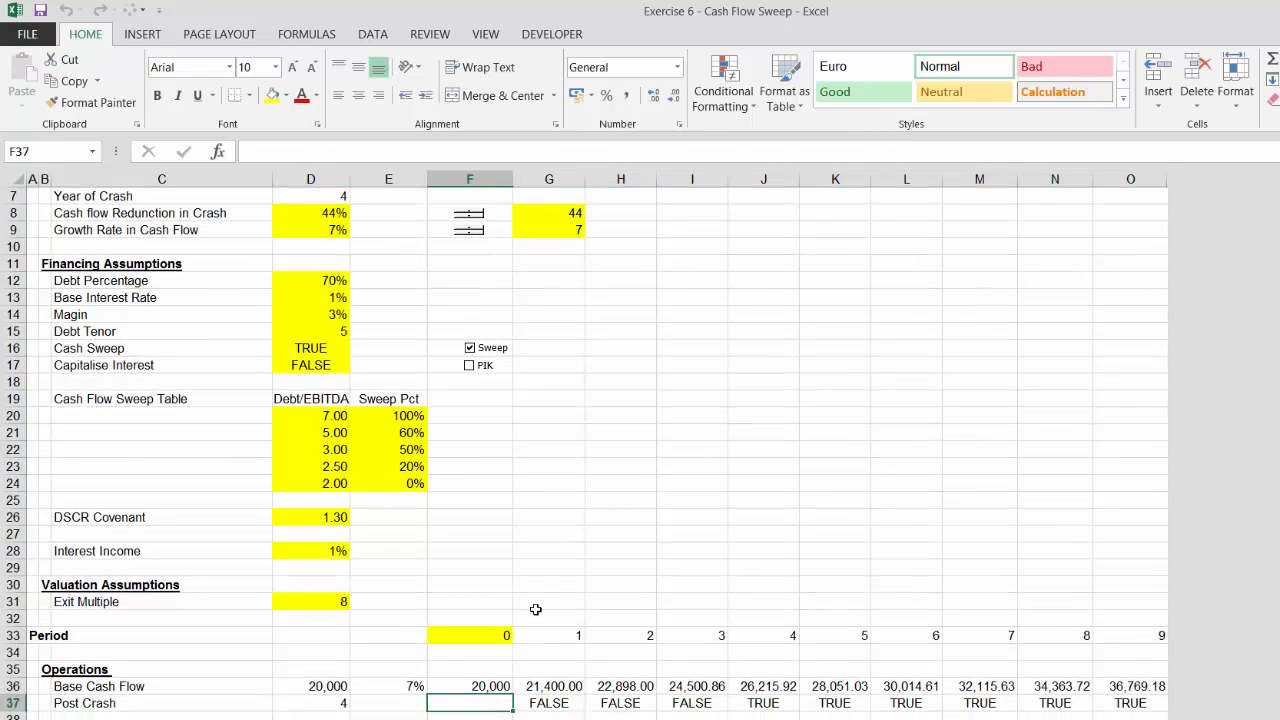
key("Right")
key("Down")
key("Down")
key("Left")
key("Left")
key("Left")
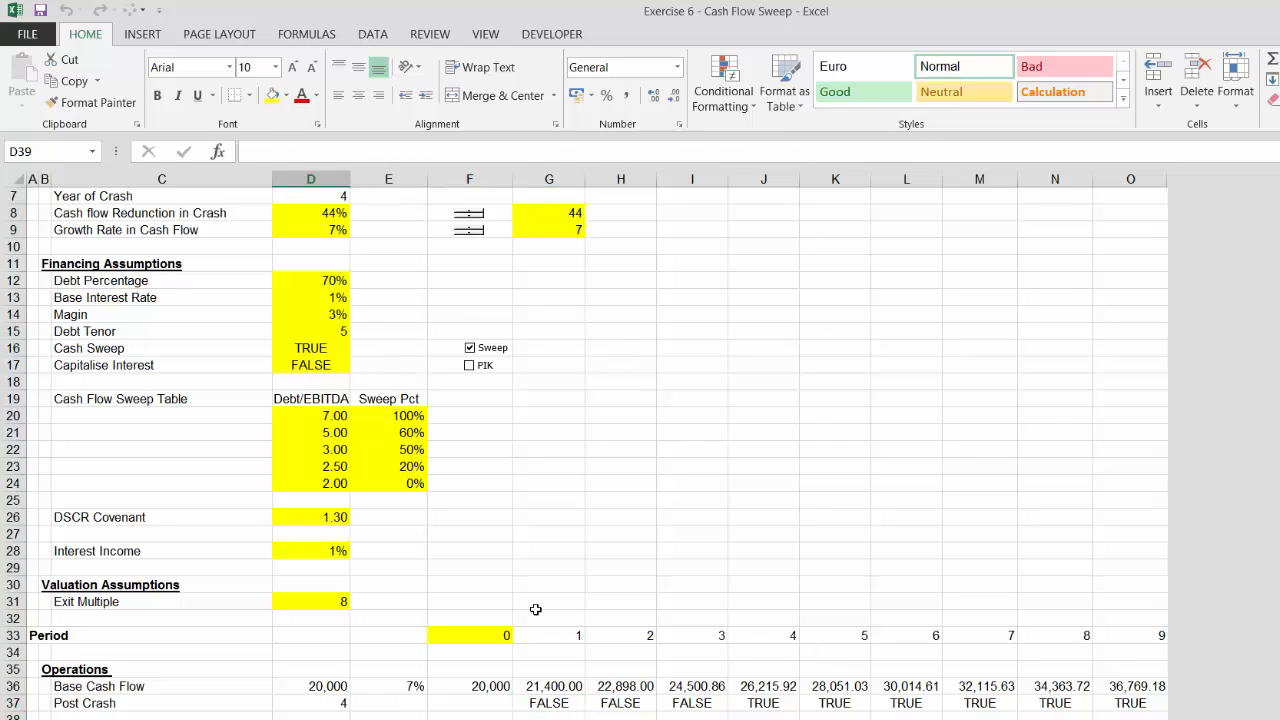
key("Left")
key("Left")
key("Up")
key("Right")
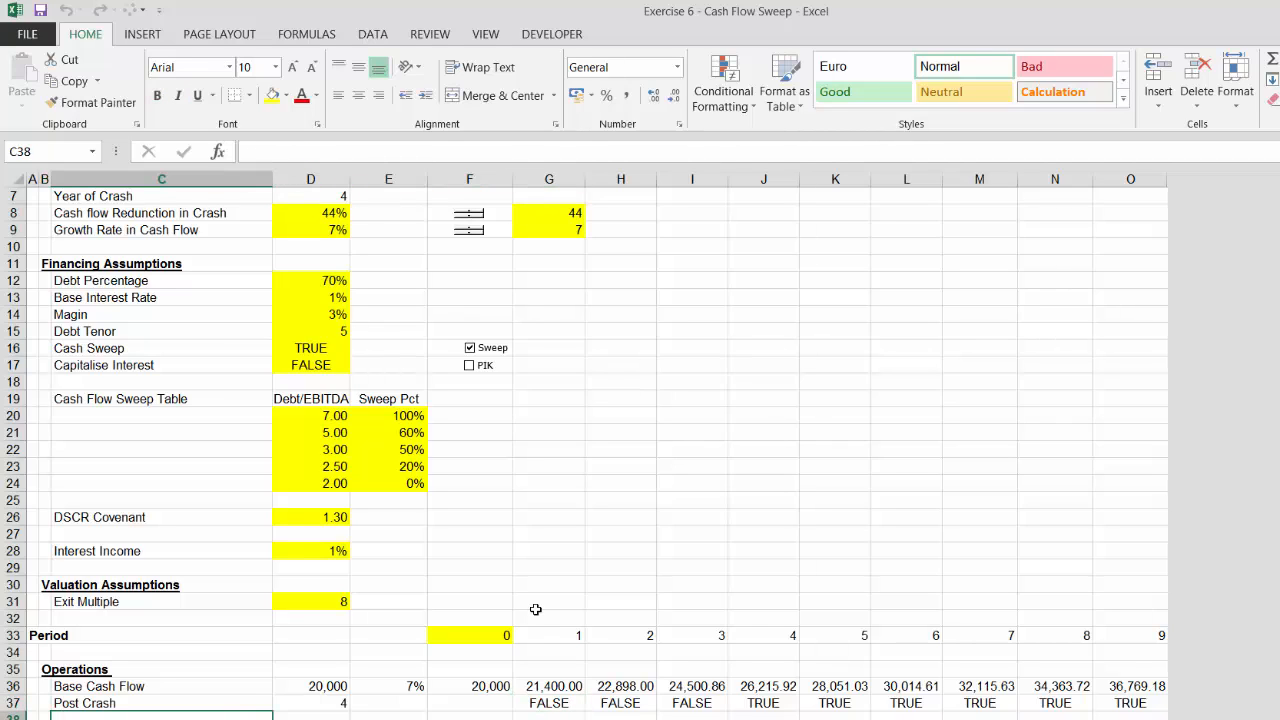
key("Down")
key("Down")
key("Up")
key("Up")
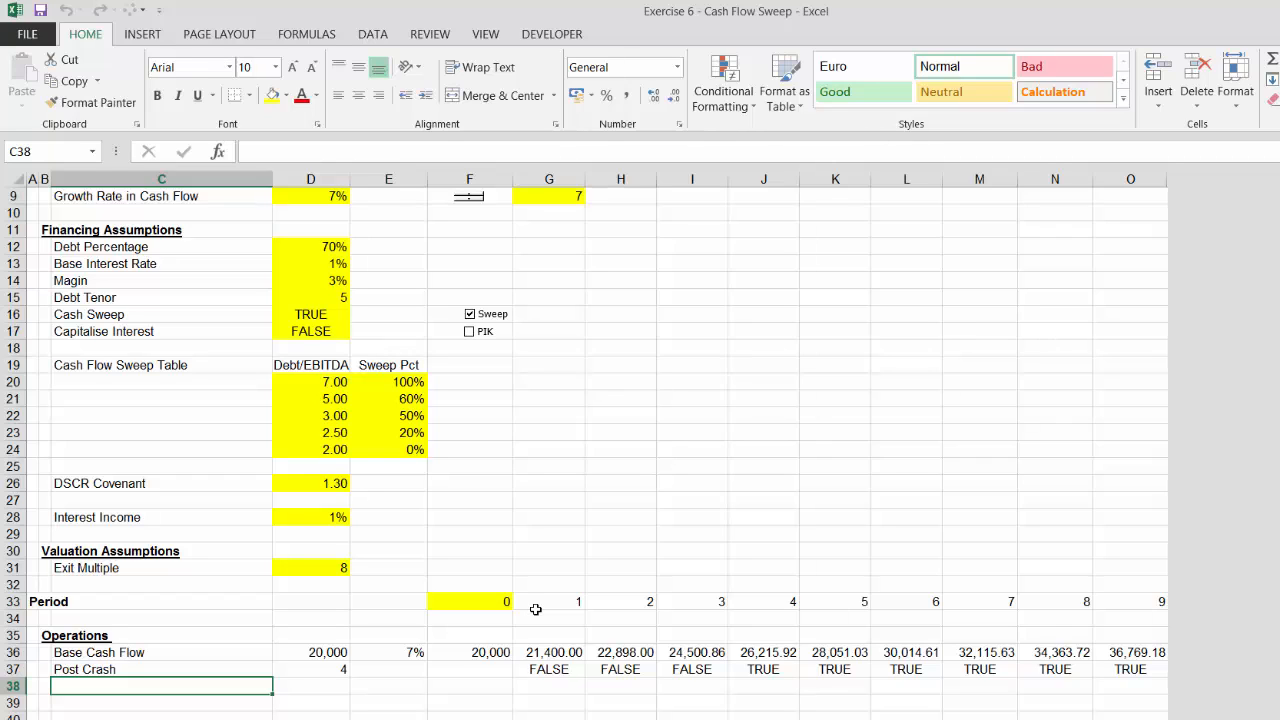
type("Ps")
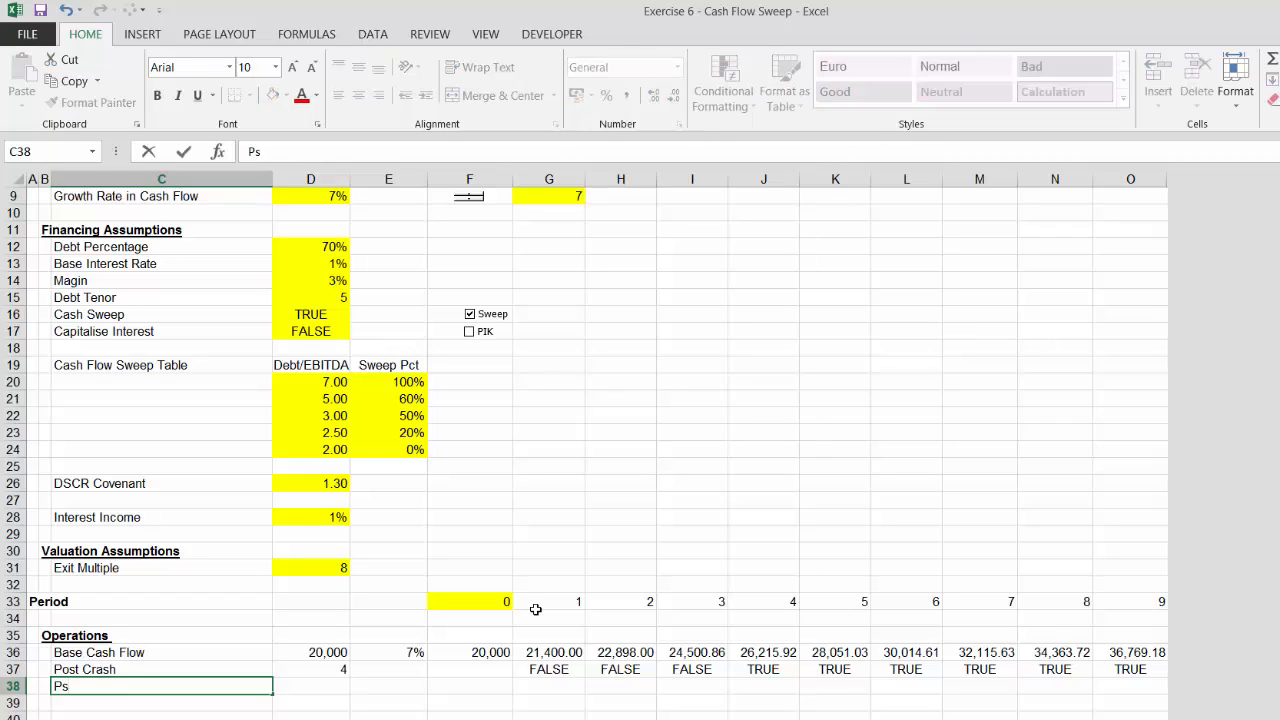
key("BackSpace")
type("ost Ca")
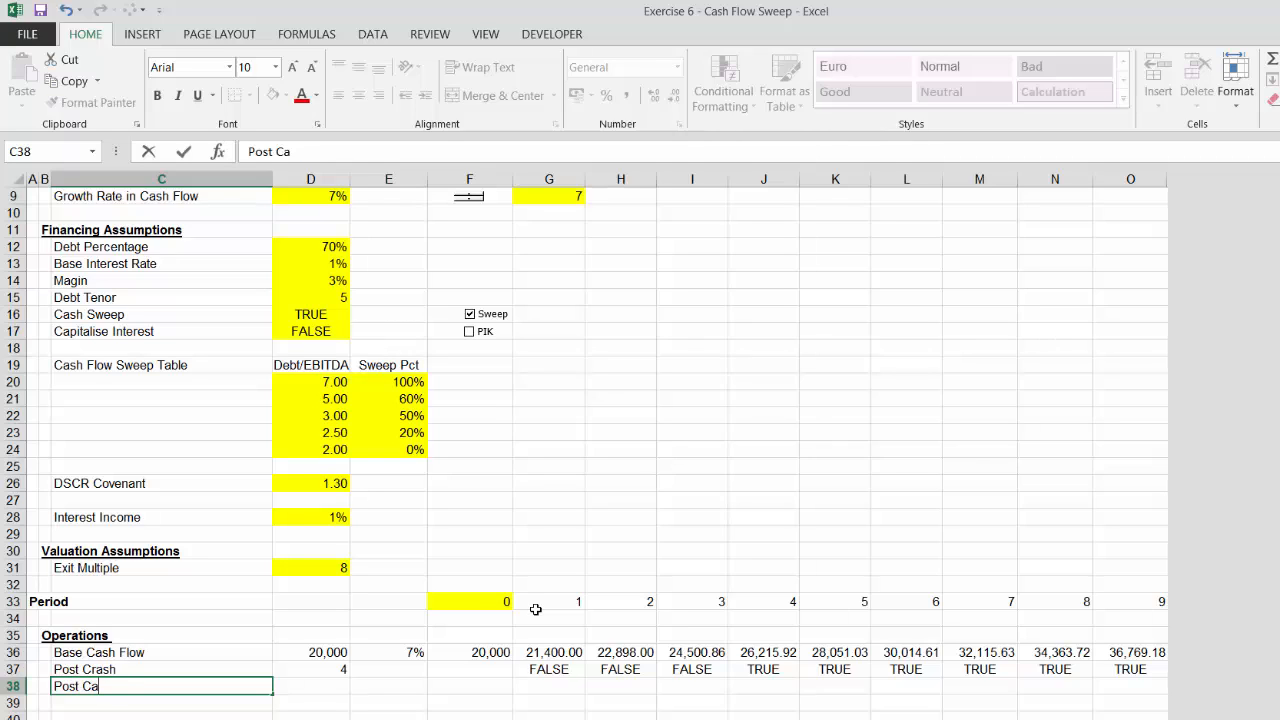
key("BackSpace")
type("rs")
key("BackSpace")
type("ash Cash Flow")
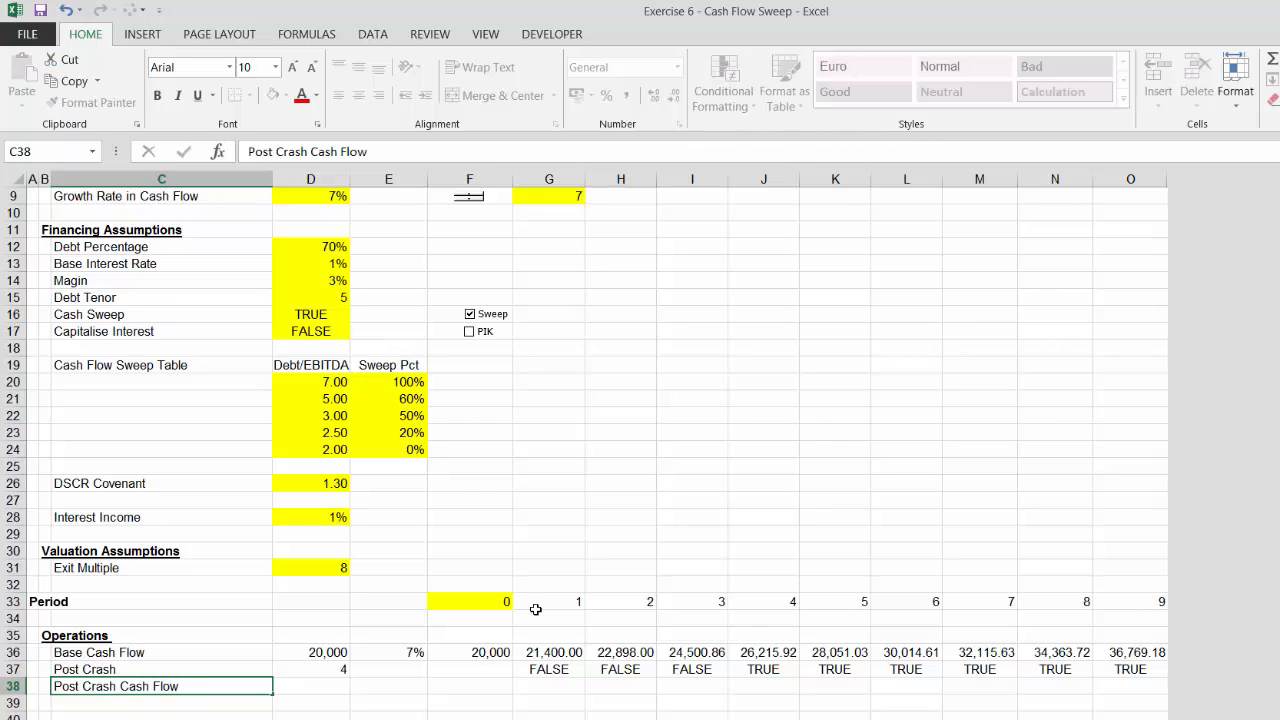
key("Tab")
Link the Post Crash Cash Flow row's column D value to the Cash flow Reduction in Crash assumption
type("=")
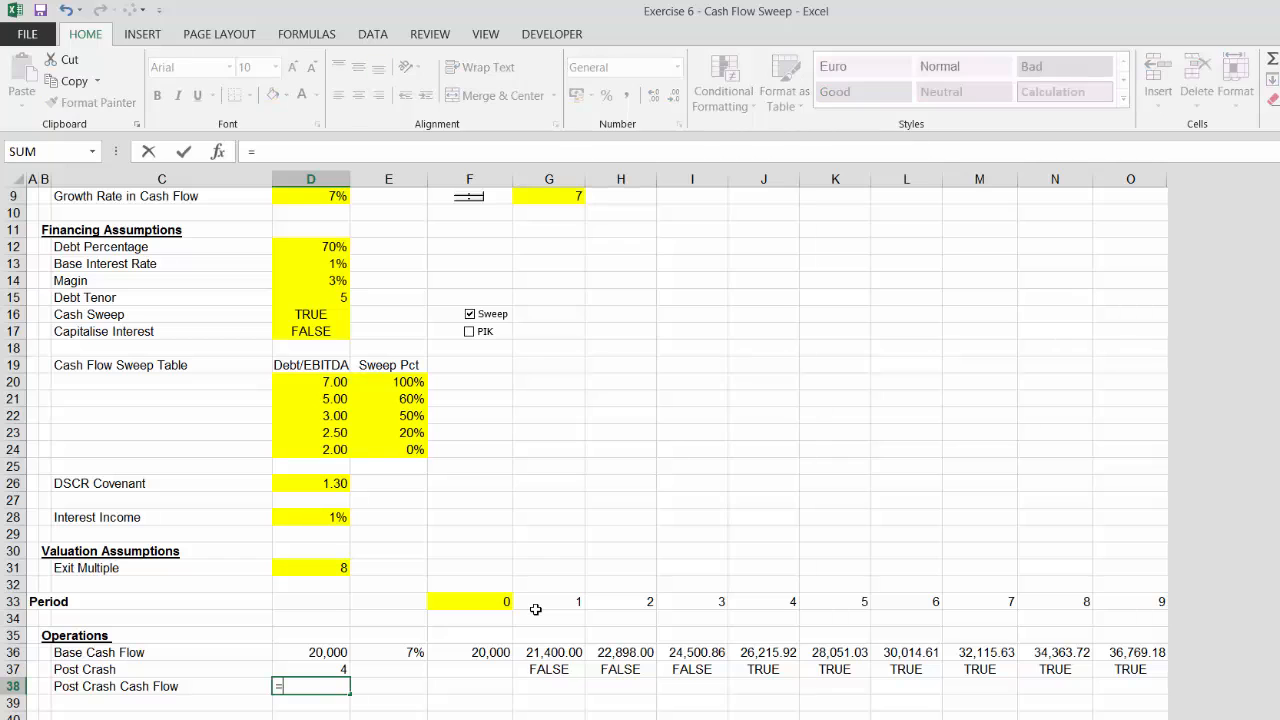
key("Up")
key("Up")
key("Up")
key("Up")
key("Up")
key("Up")
key("Up")
key("Up")
key("Up")
key("Up")
key("Up")
key("Up")
key("Up")
key("Up")
key("Up")
key("Up")
key("Up")
key("Up")
key("Up")
key("Up")
key("Down")
key("Down")
key("Down")
key("Down")
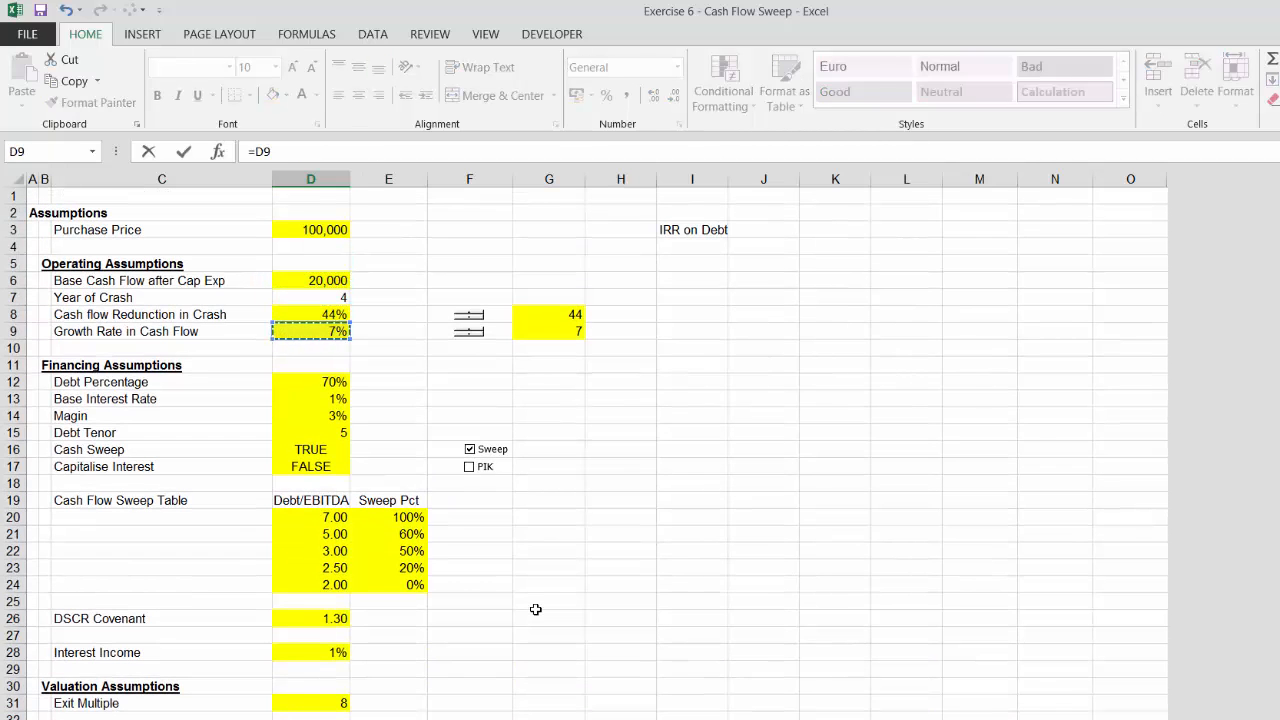
key("Down")
key("Up")
key("Up")
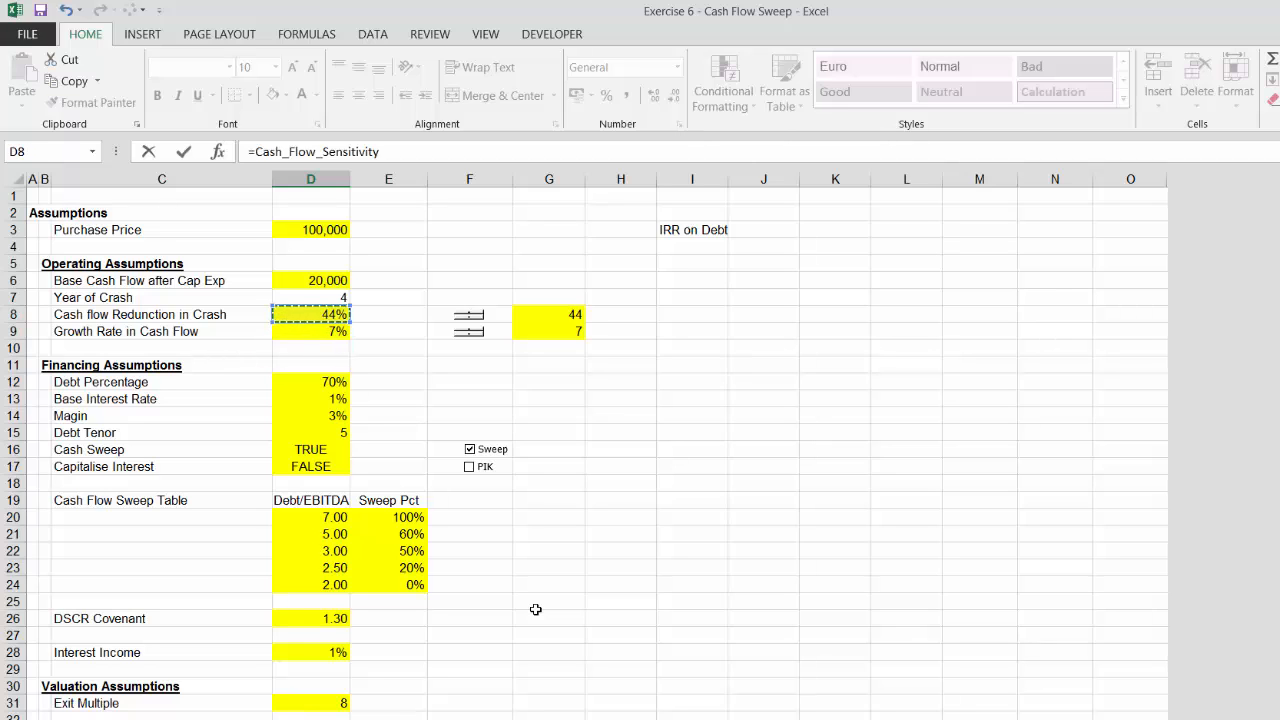
key("Return")
key("Up")
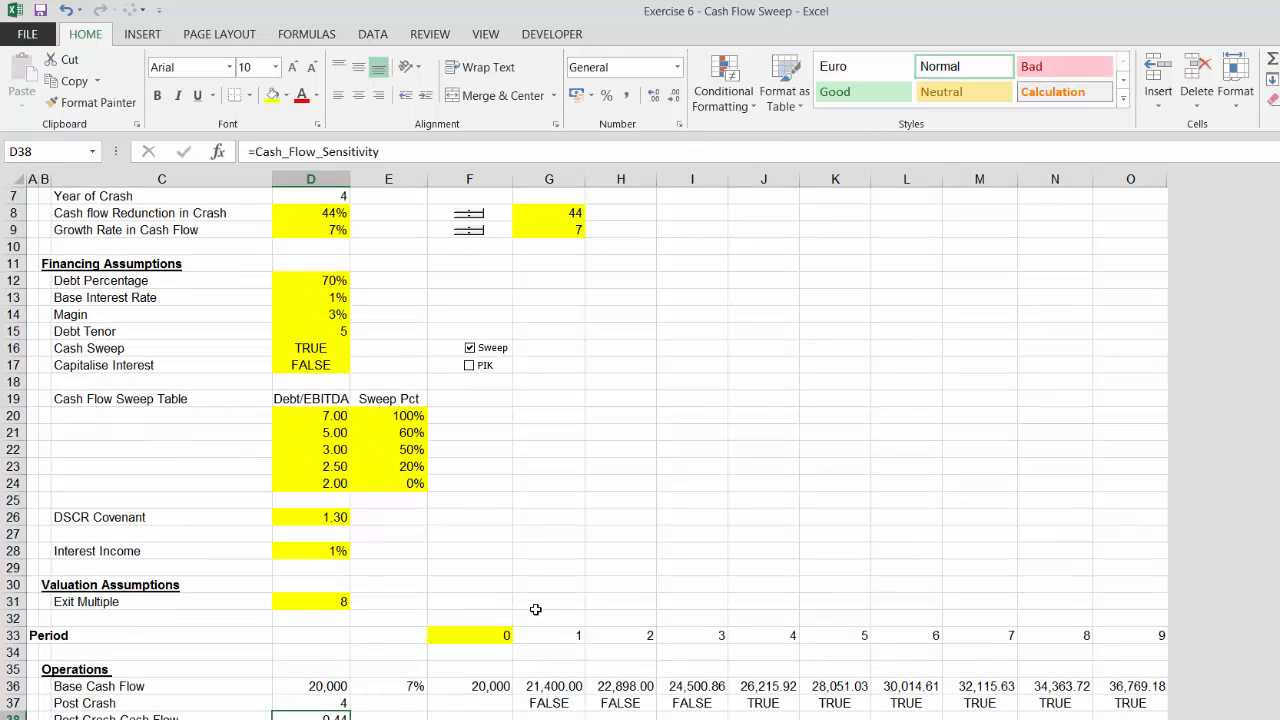
Calculate period 1 post crash cash flow as =G36*(1-$D$38*G37), format it as a number and fill it across all periods
key("Right")
key("Right")
key("Right")
type("=")
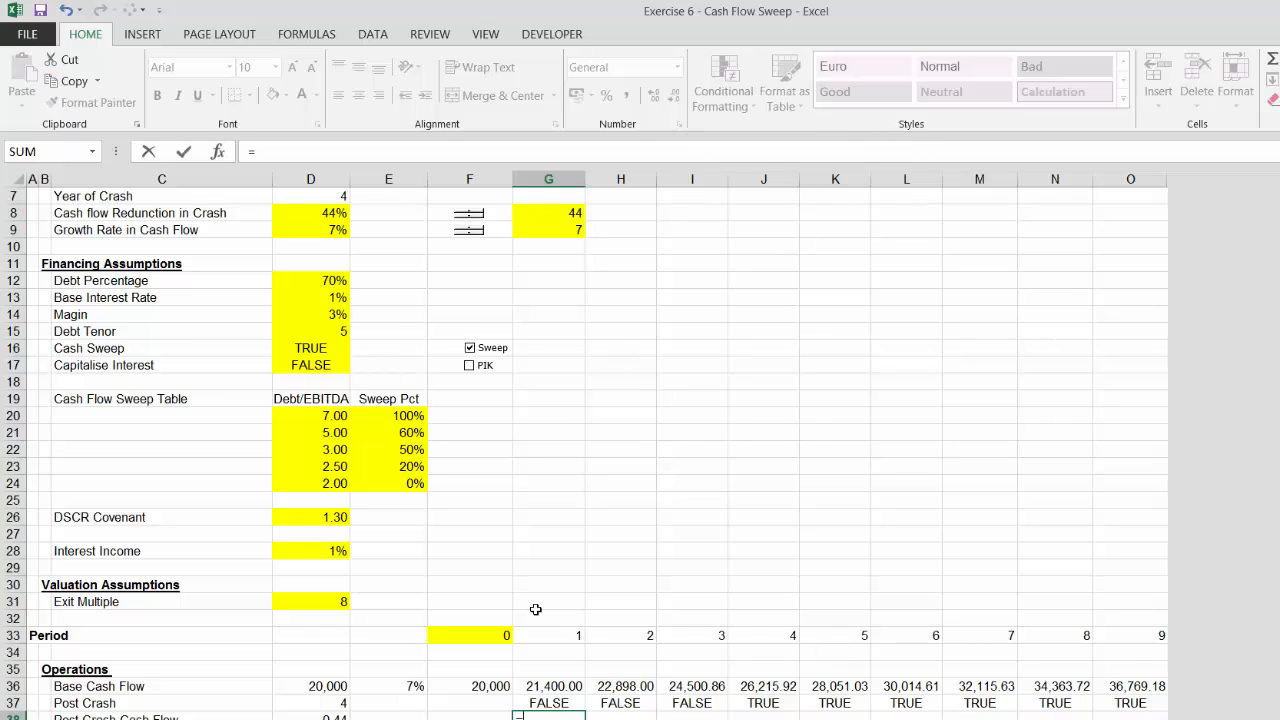
key("Up")
key("Up")
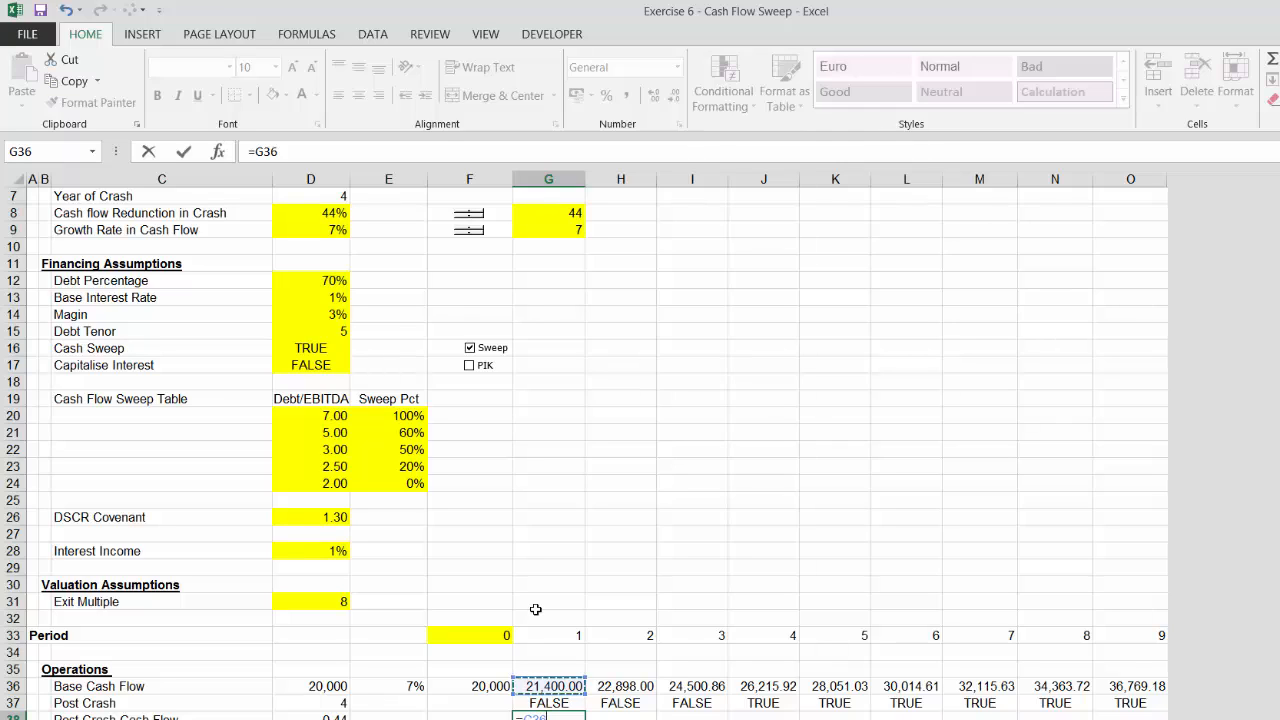
type("*(")
key("BackSpace")
type("1-")
key("Left")
key("Left")
key("Left")
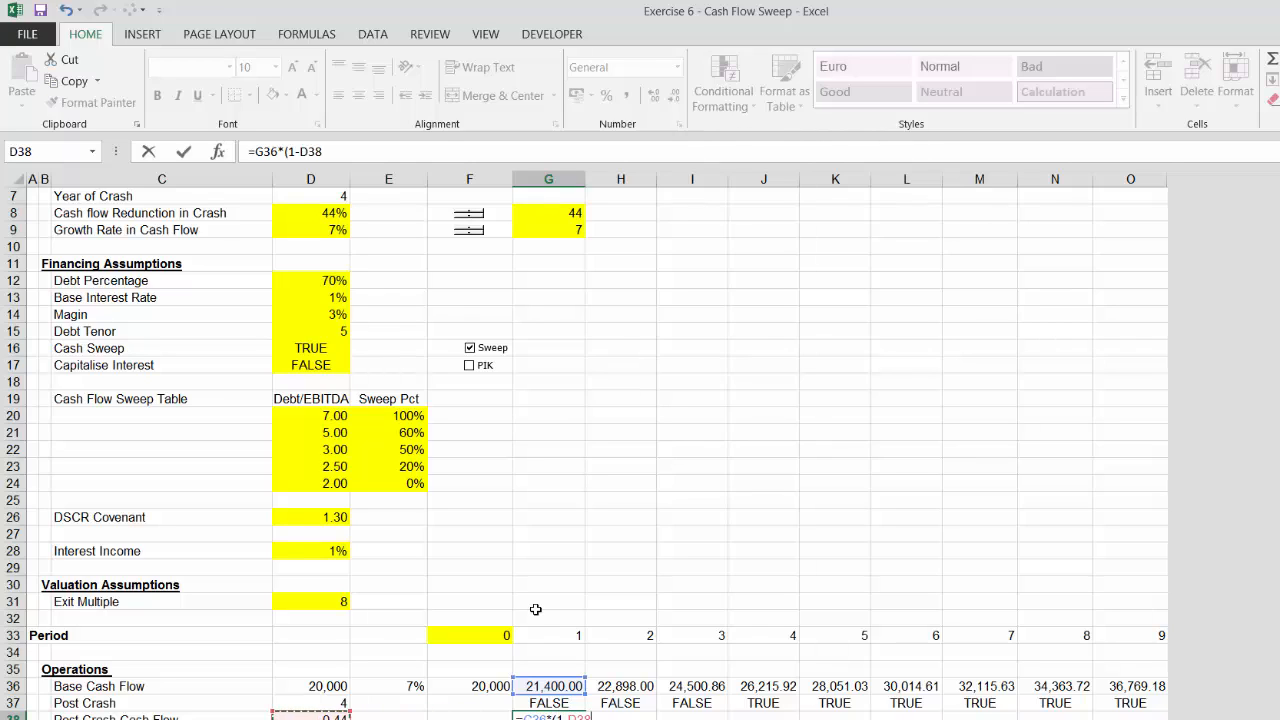
key("F4")
left_click(552, 703)
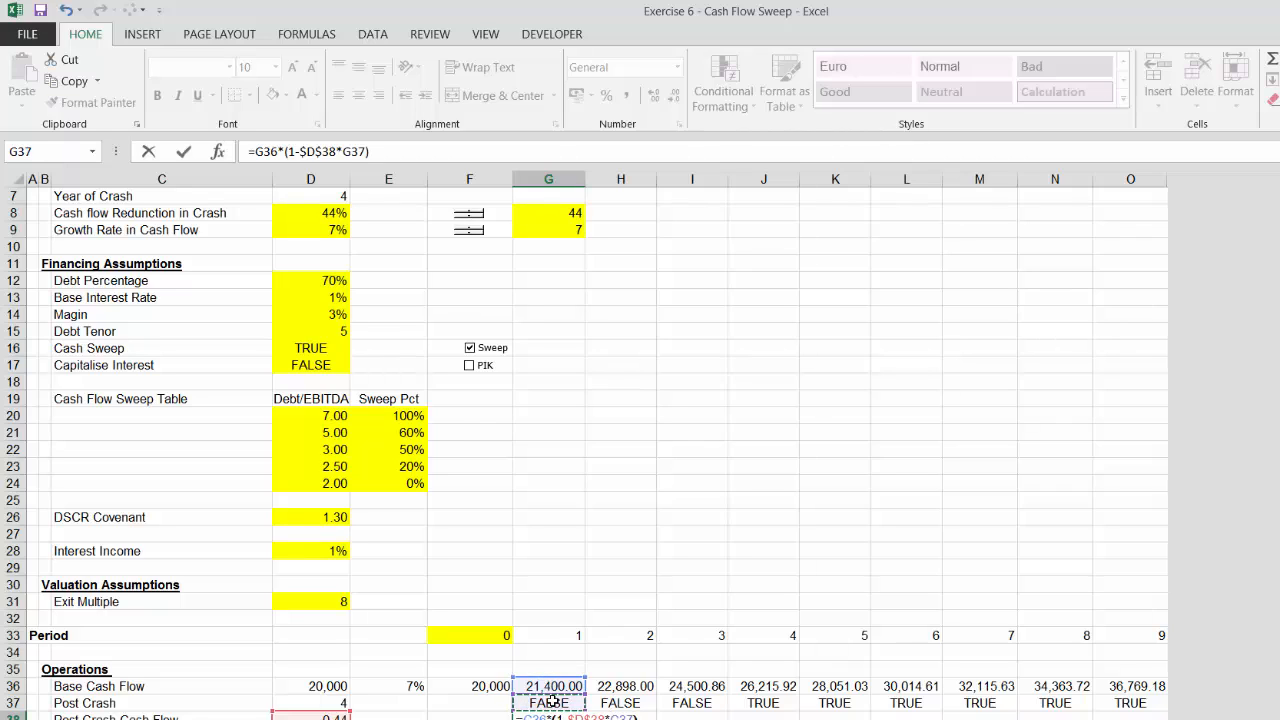
key("ctrl+Return")
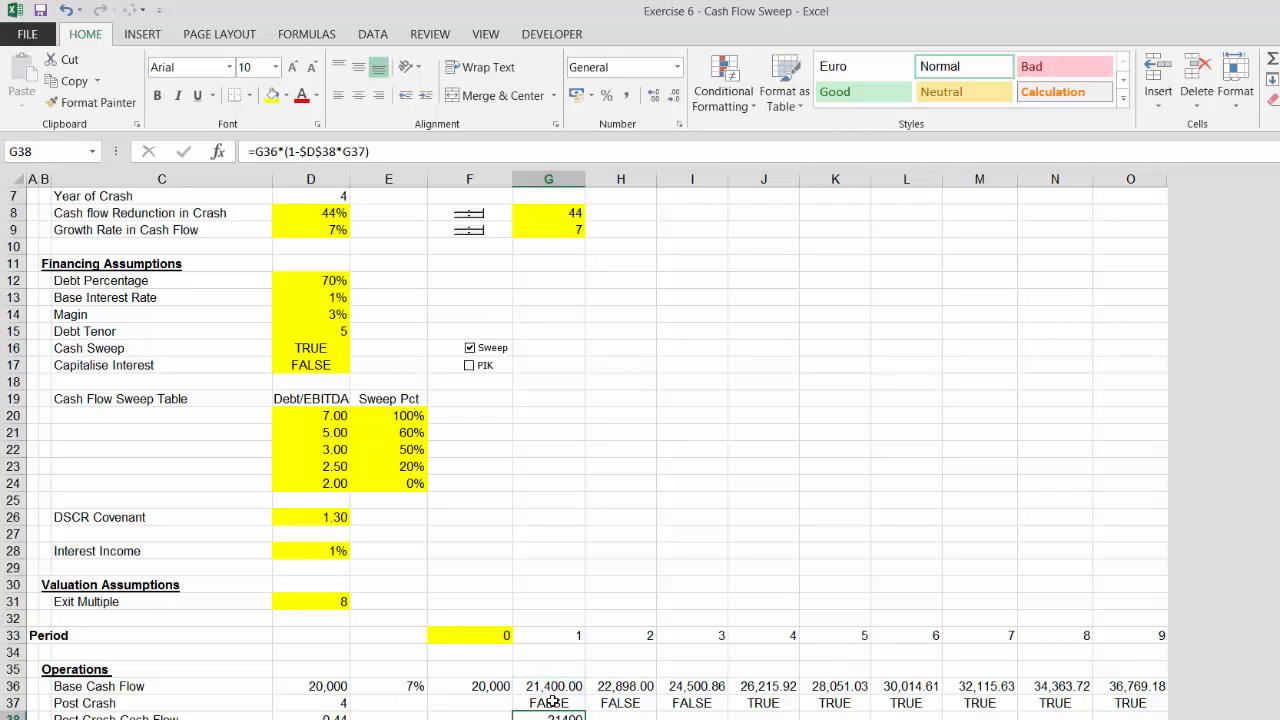
key("ctrl+shift+1")
key("ctrl+shift+Right")
key("ctrl+r")
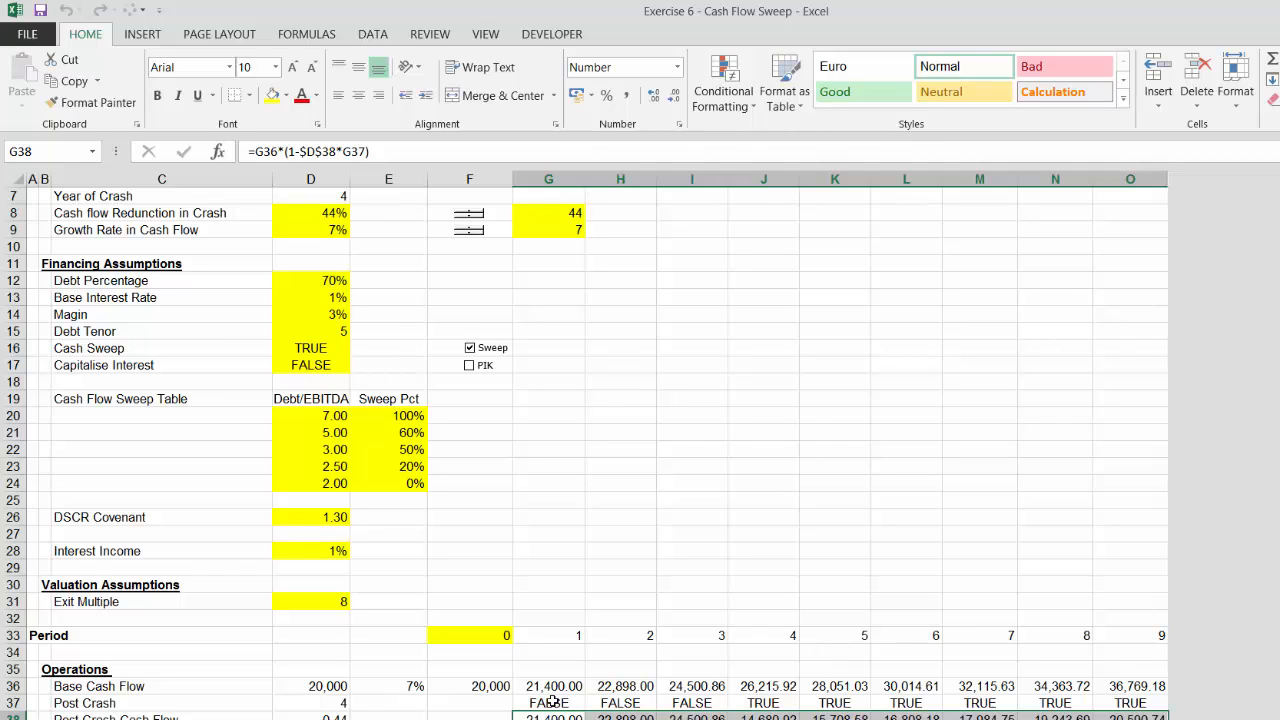
Check the copied post crash cash flow formulas in the later periods
key("Right")
key("Right")
key("Right")
key("Right")
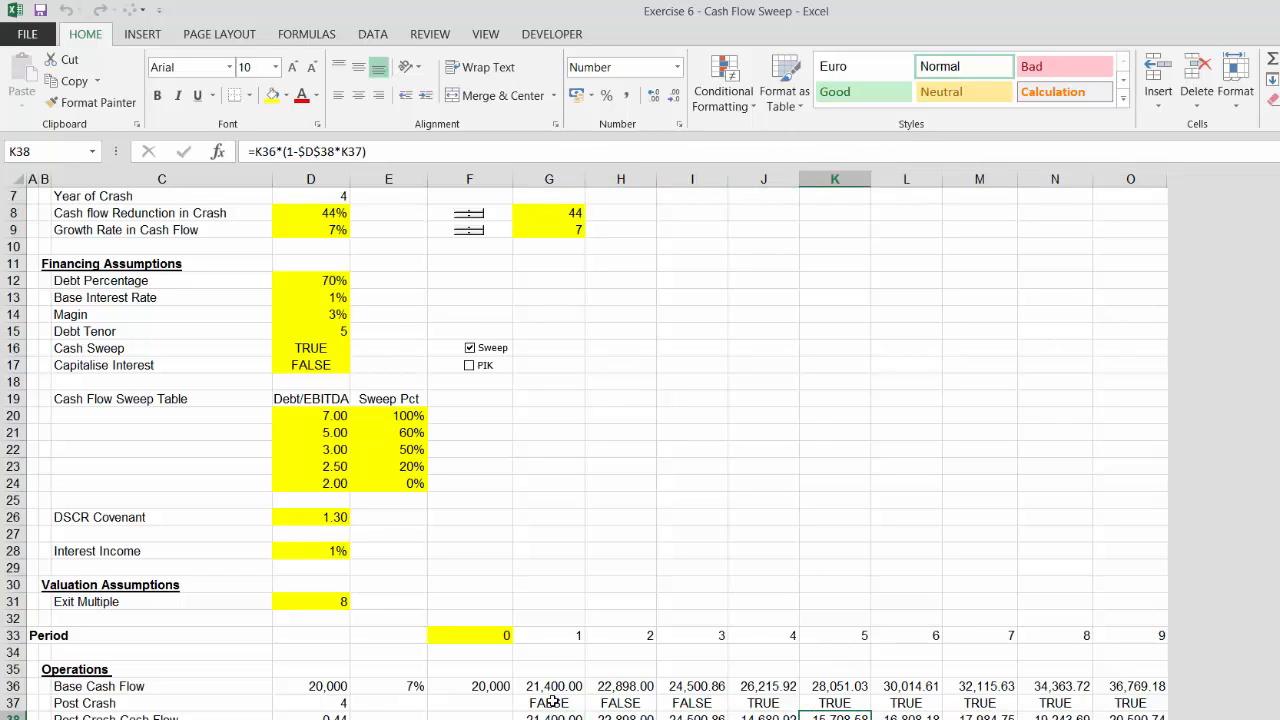
key("Left")
key("Left")
key("Left")
key("Right")
key("Right")
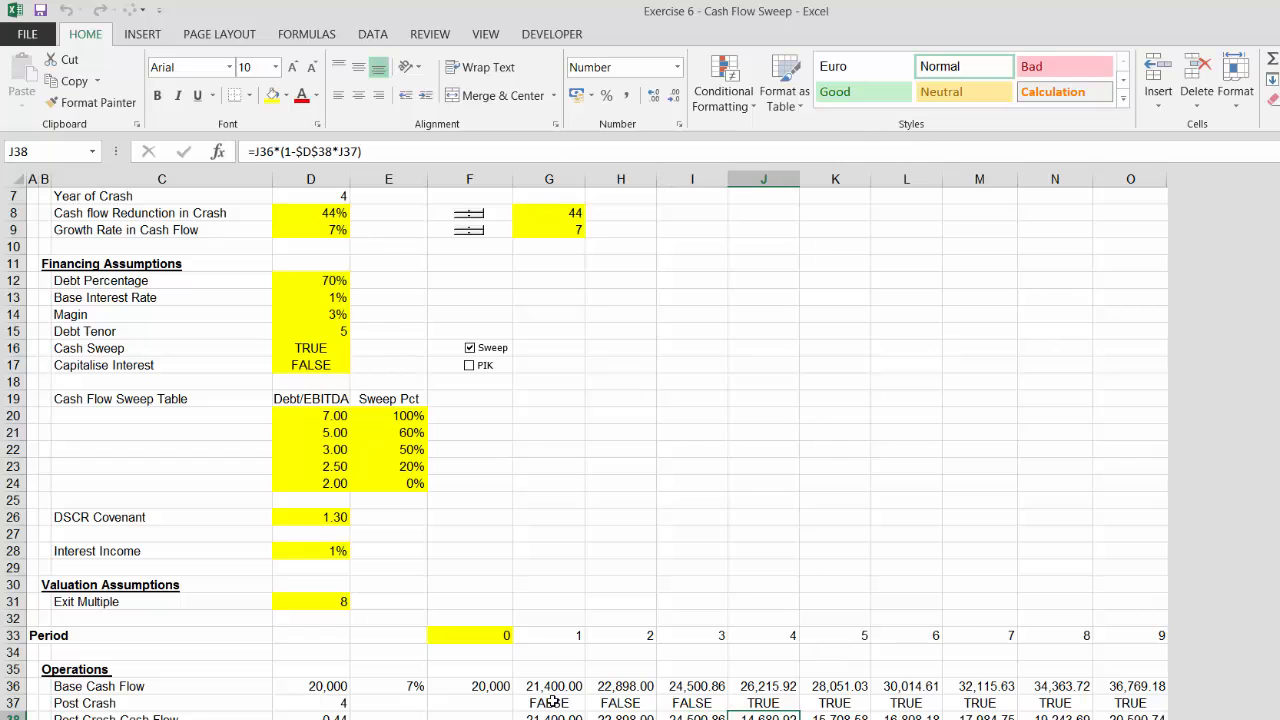
key("Left")
key("Left")
key("Left")
Add a Sources and Uses section heading two rows below the operations block
key("Home")
key("Down")
key("Down")
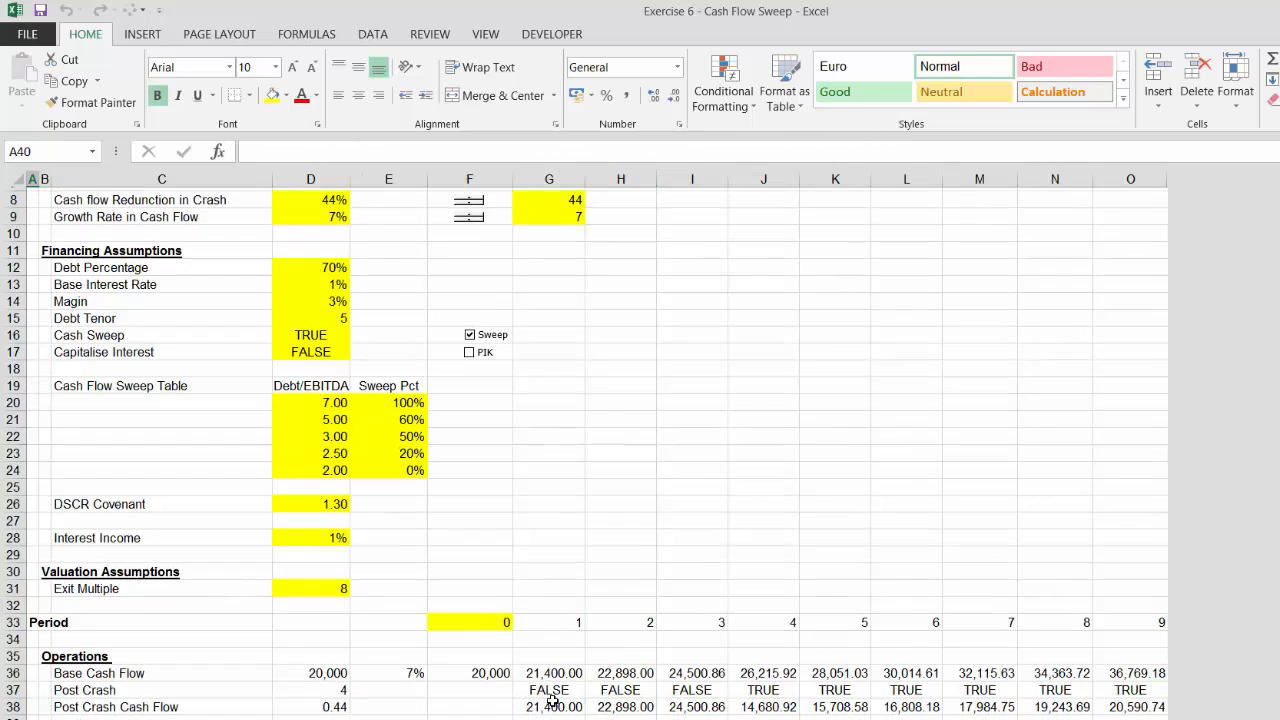
key("Down")
key("Down")
key("Down")
key("Up")
key("Up")
key("Up")
key("Up")
key("Down")
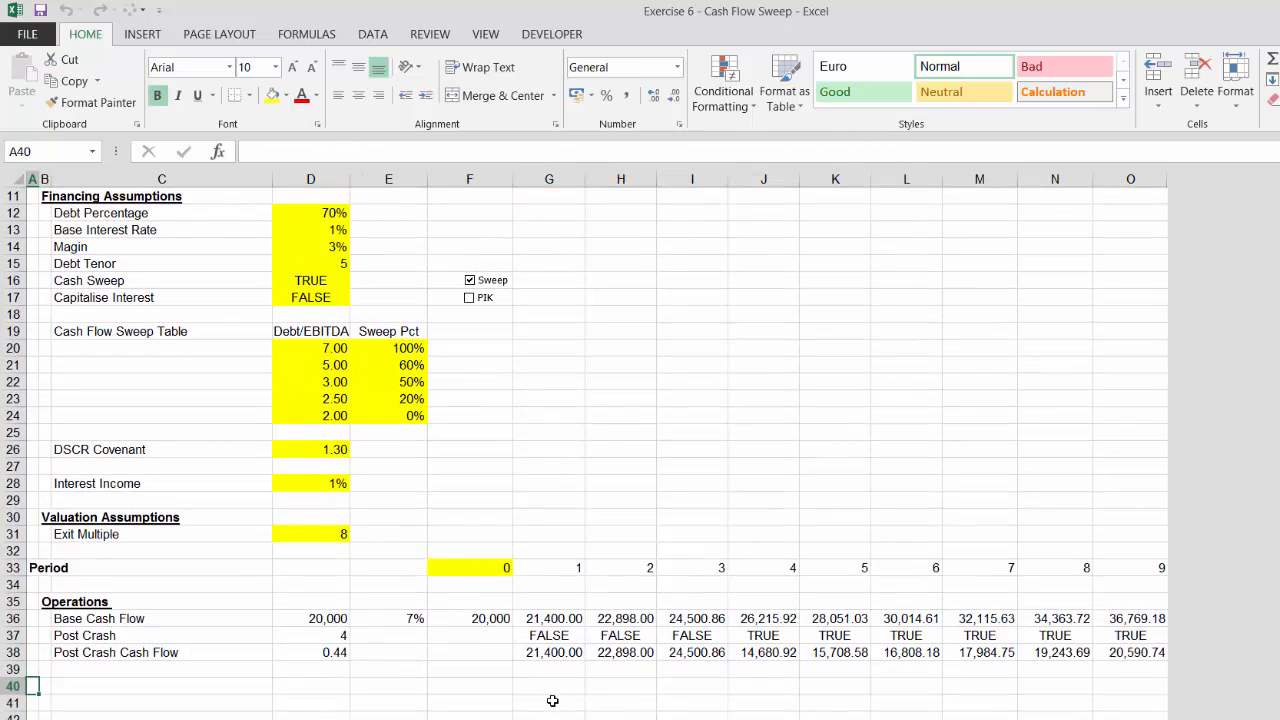
key("Right")
key("Right")
key("Up")
key("Up")
key("Up")
key("Up")
key("Up")
key("Up")
key("Up")
key("Up")
key("Up")
key("Up")
key("Up")
key("Up")
key("Up")
key("Up")
key("Up")
key("Up")
key("Up")
key("Up")
key("Up")
key("Up")
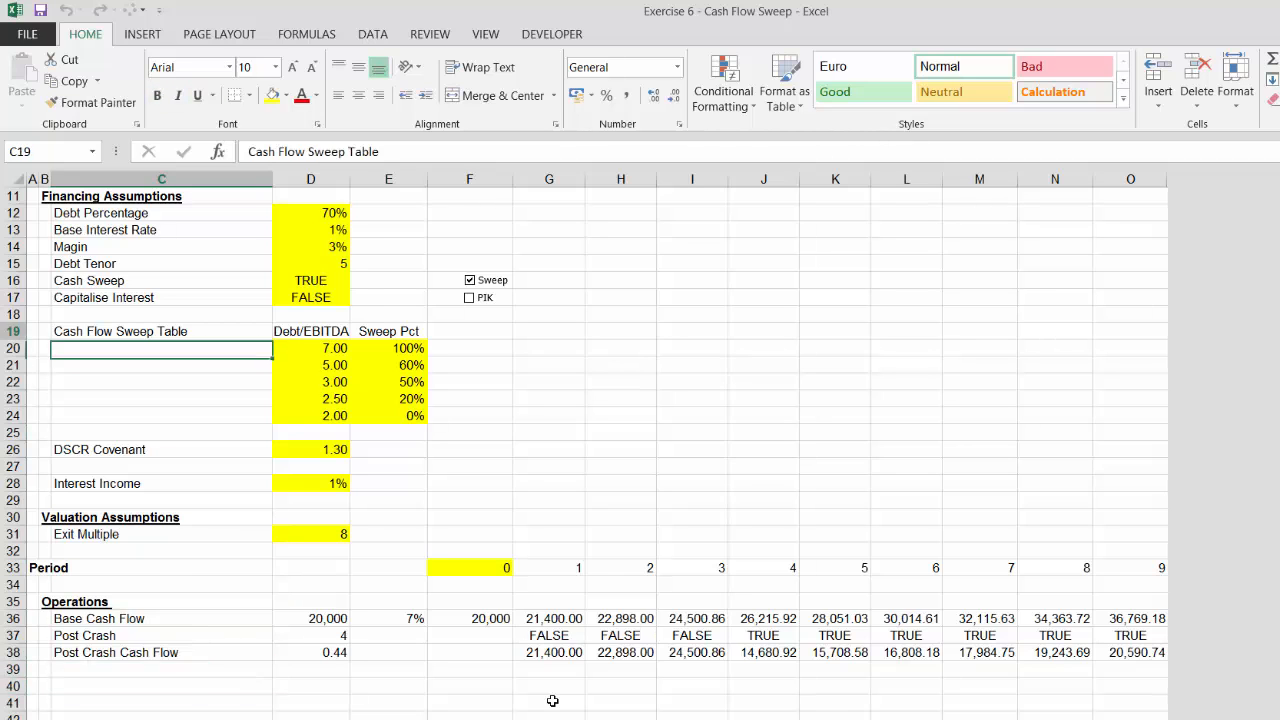
key("Up")
key("Up")
key("Up")
key("Up")
key("Up")
key("Up")
key("Up")
key("Up")
key("Up")
key("Up")
key("Up")
key("Up")
key("Up")
key("Up")
key("Up")
key("Up")
key("Up")
key("Down")
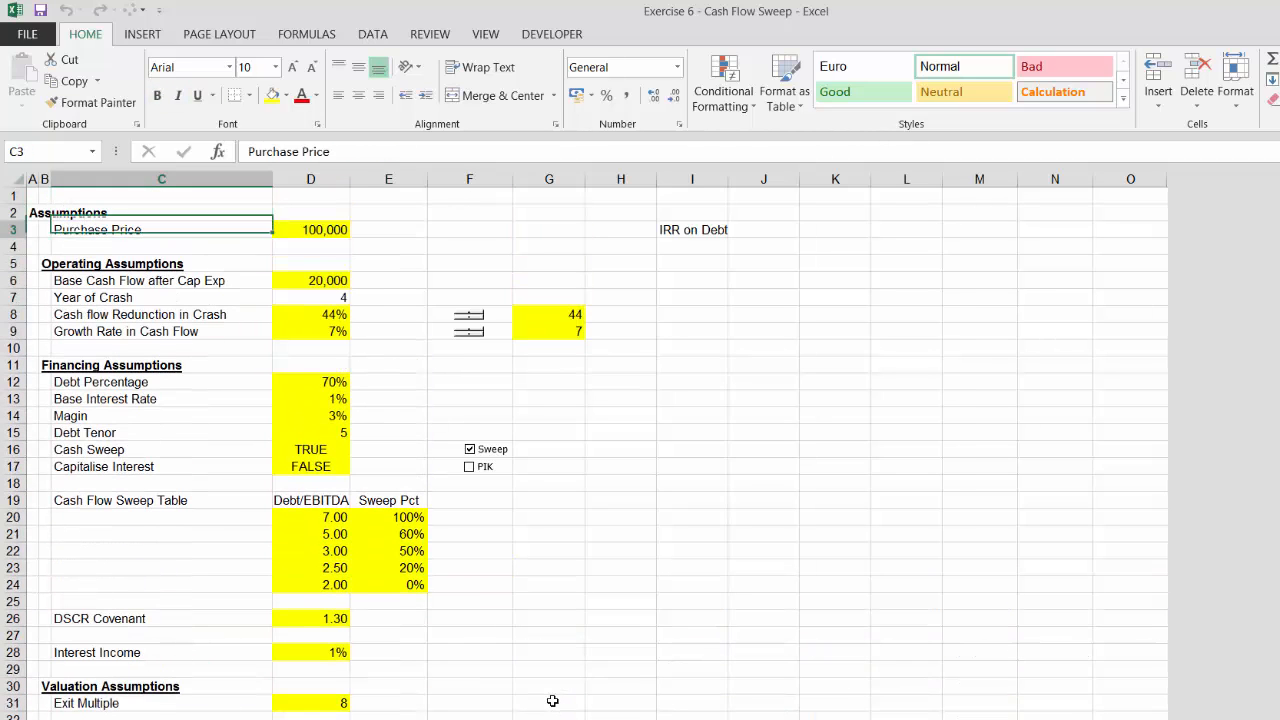
key("Down")
key("Down")
key("Down")
key("Down")
key("Down")
key("Down")
key("Down")
key("Down")
key("Down")
key("Down")
key("Down")
key("Down")
key("Down")
key("Down")
key("Down")
key("Down")
key("Down")
key("Down")
key("Down")
key("Down")
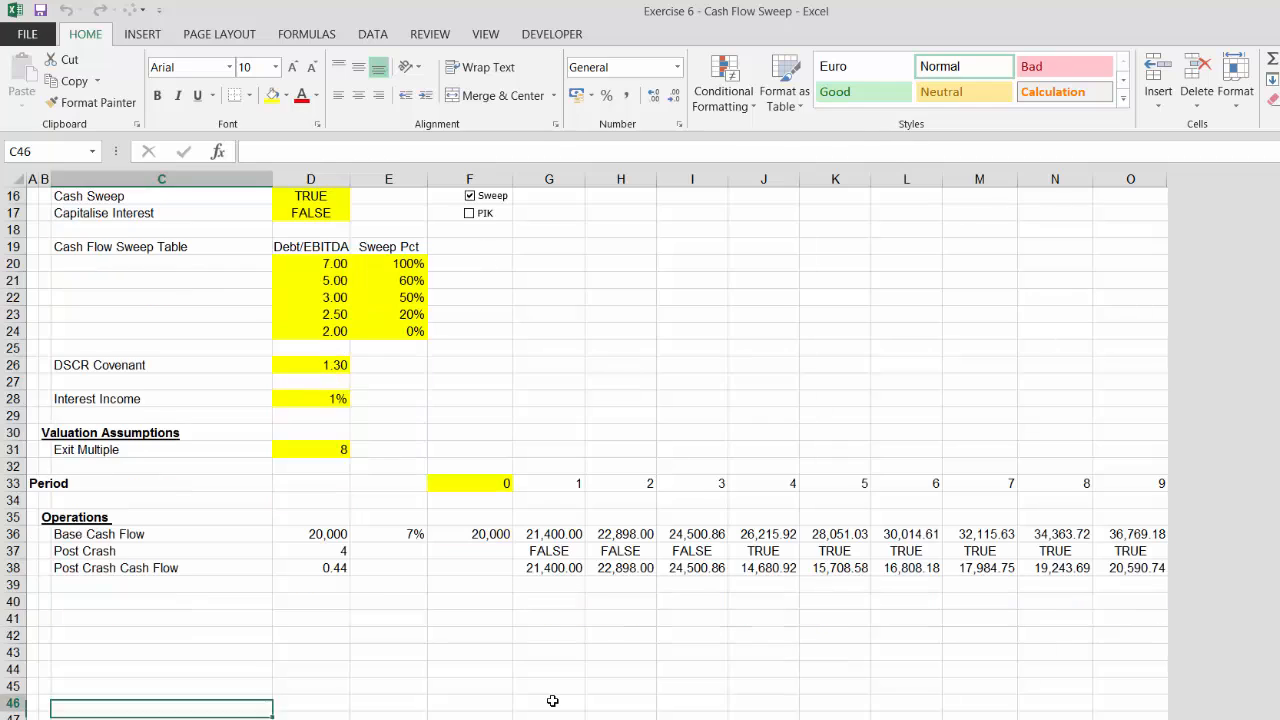
key("Up")
key("Up")
key("Up")
key("Up")
key("Up")
key("Up")
key("Left")
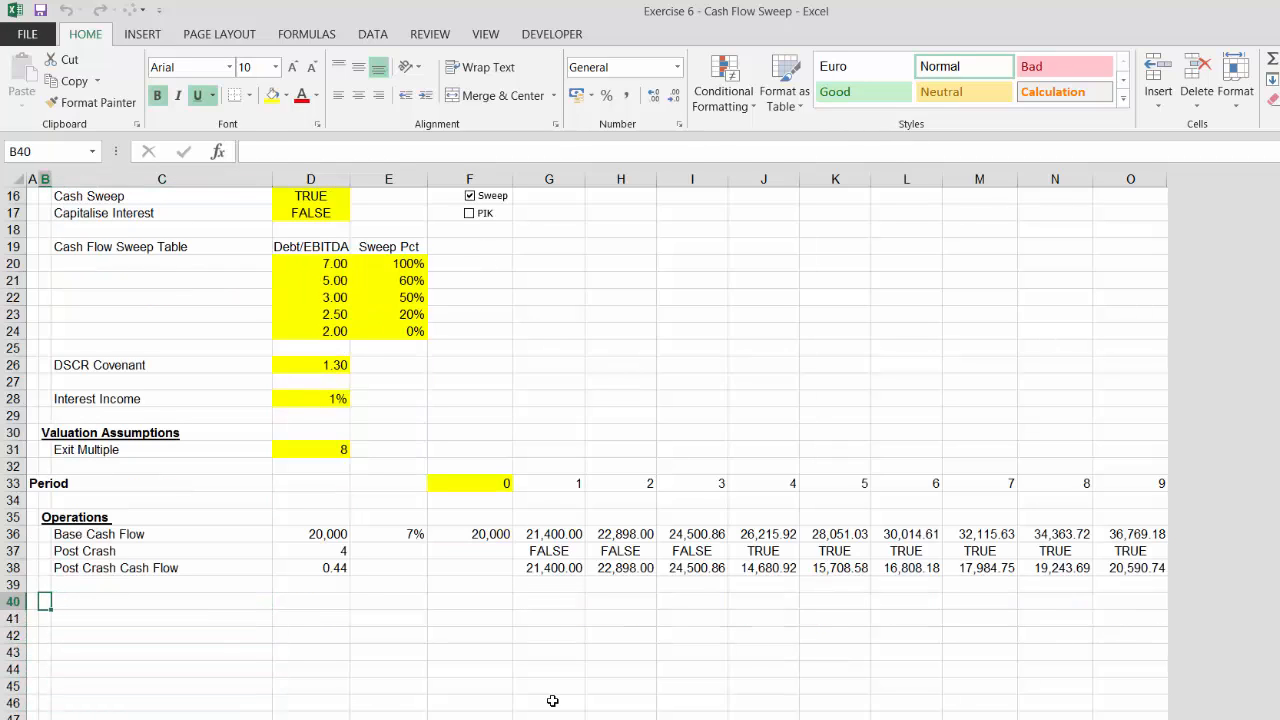
type("Soourc")
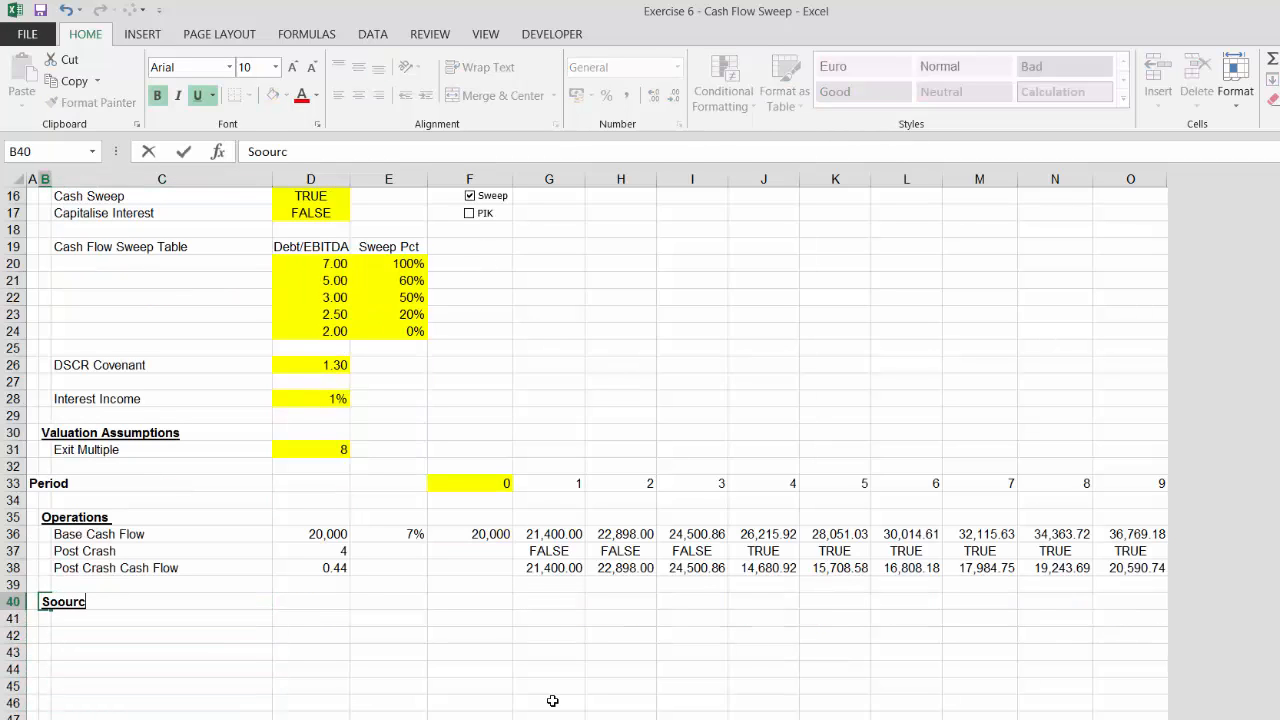
key("BackSpace")
key("BackSpace")
key("BackSpace")
key("BackSpace")
type("urces and Use")
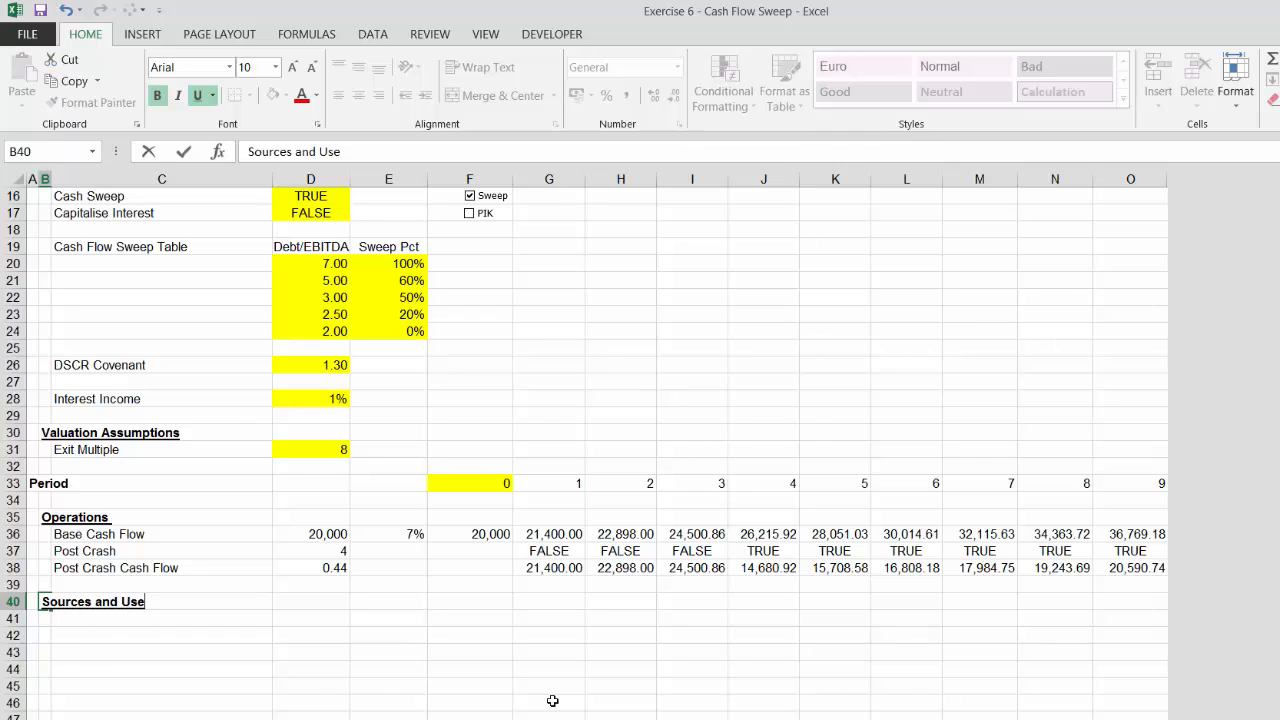
type("s")
key("Return")
key("Right")
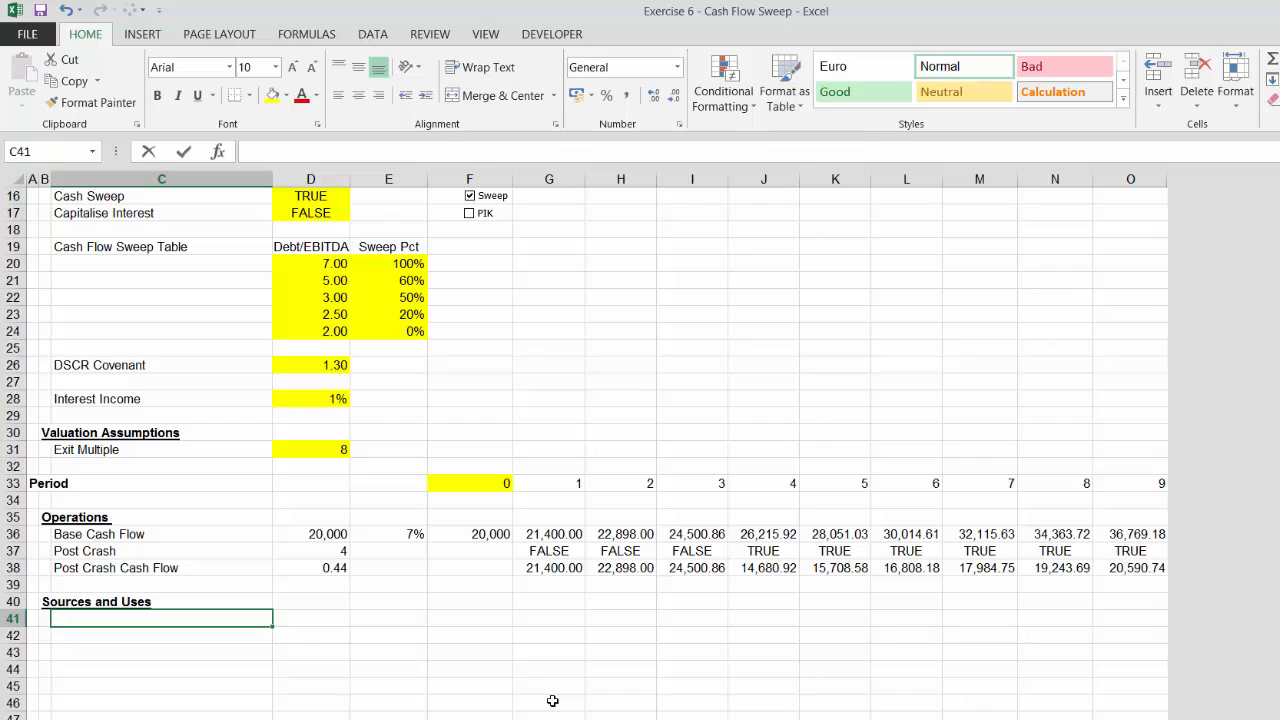
Add the label Purchase Price under the Sources and Uses heading
type("Prurc")
key("BackSpace")
key("BackSpace")
key("BackSpace")
key("BackSpace")
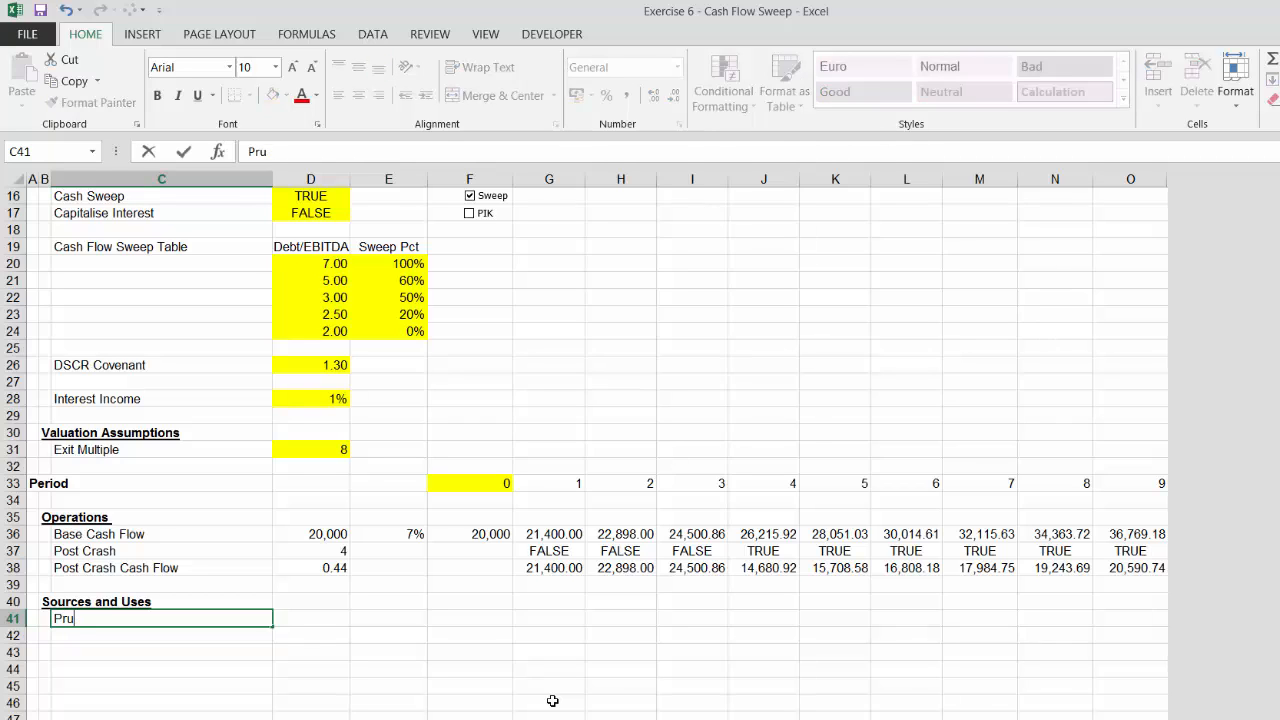
type("urchase Price")
key("Return")
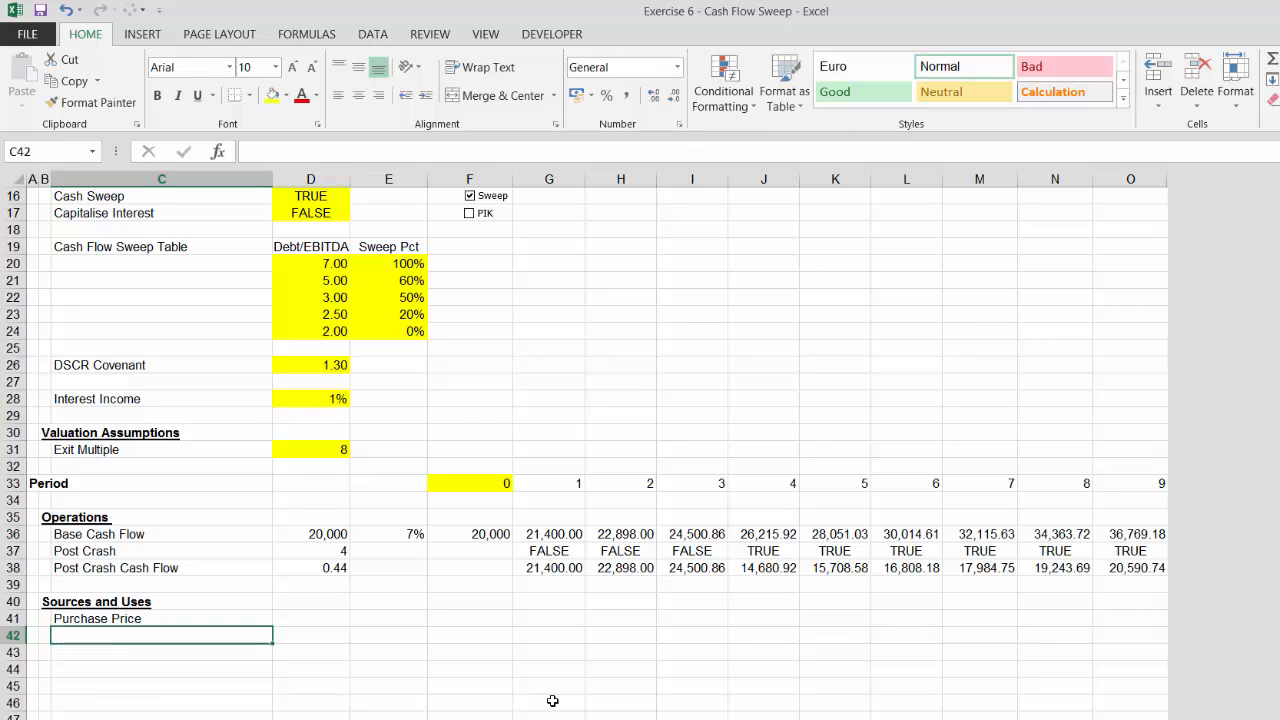
Link the Purchase Price row's column F value to the Purchase Price assumption
key("Up")
key("Right")
key("Right")
key("Right")
type("=")
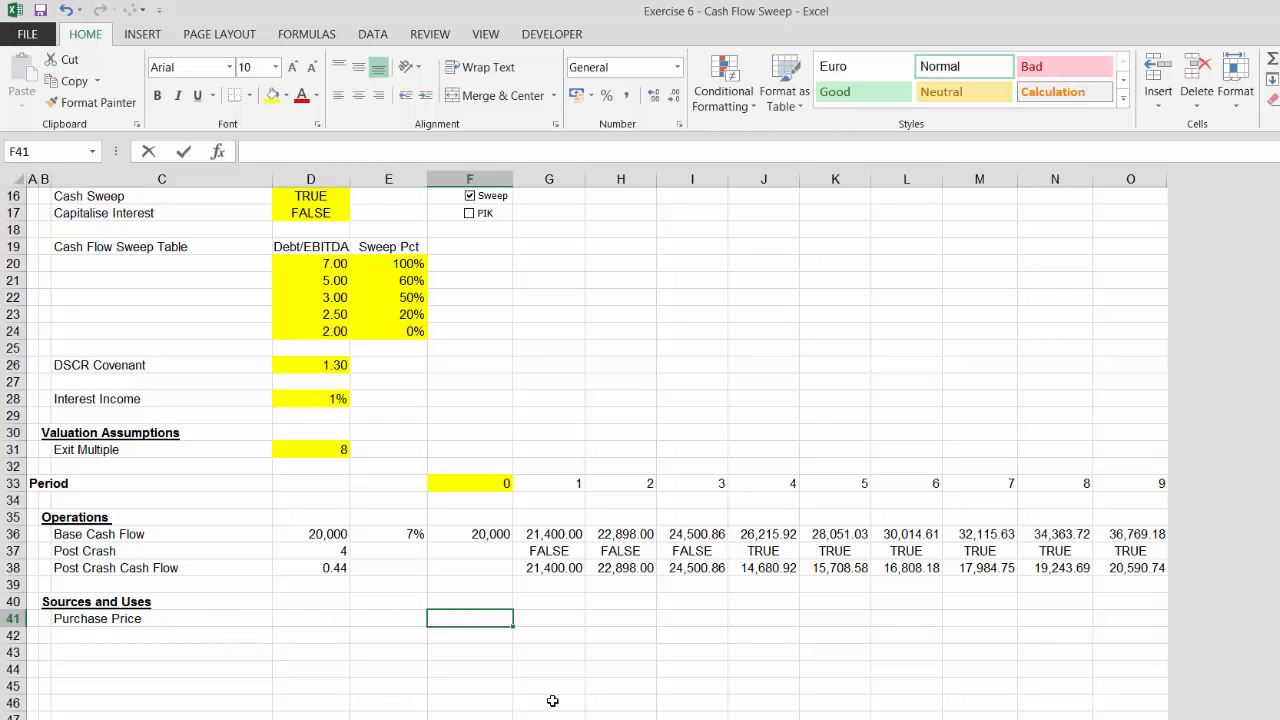
key("Page_Up")
key("Up")
key("Up")
key("Up")
key("Up")
key("Up")
key("Up")
key("Up")
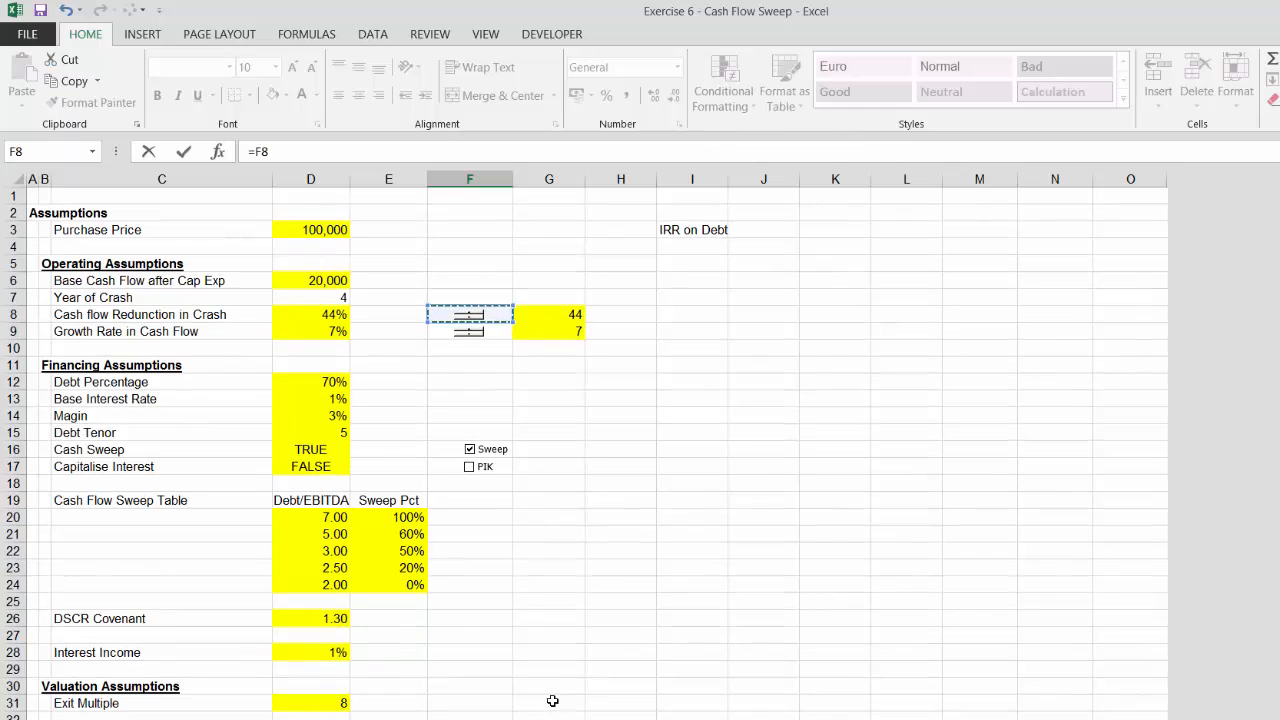
key("Left")
key("Left")
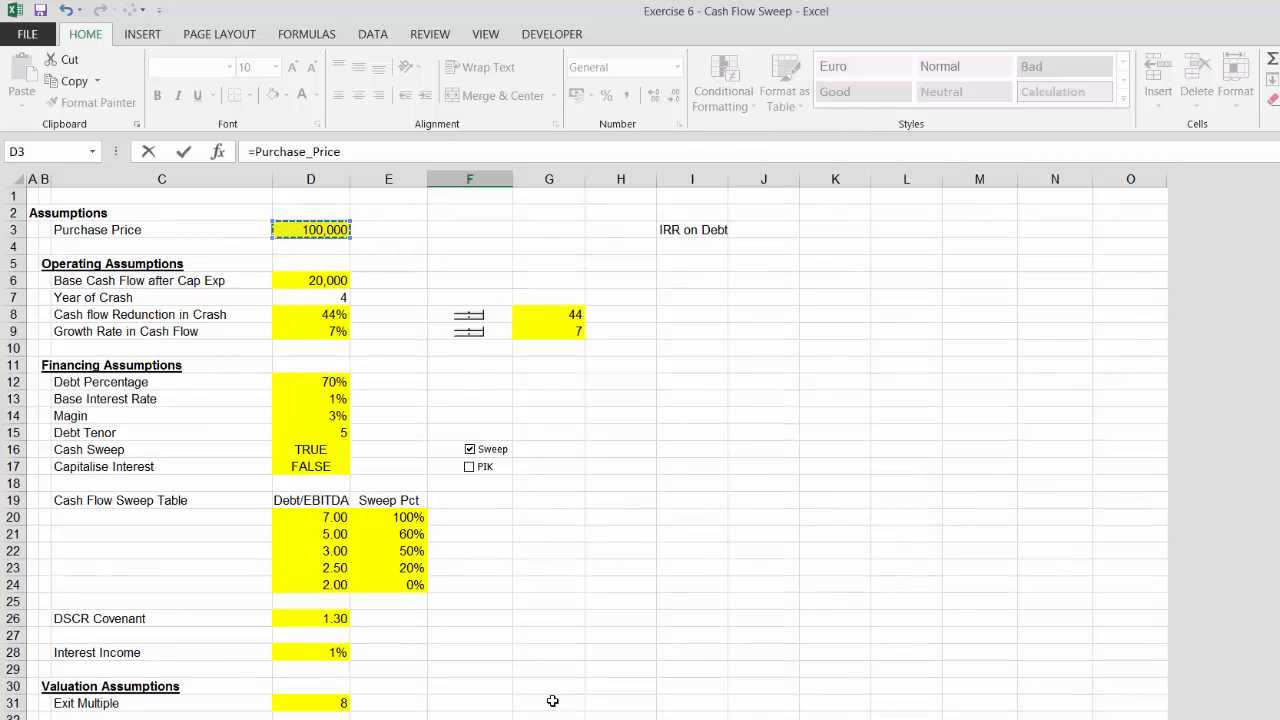
key("Return")
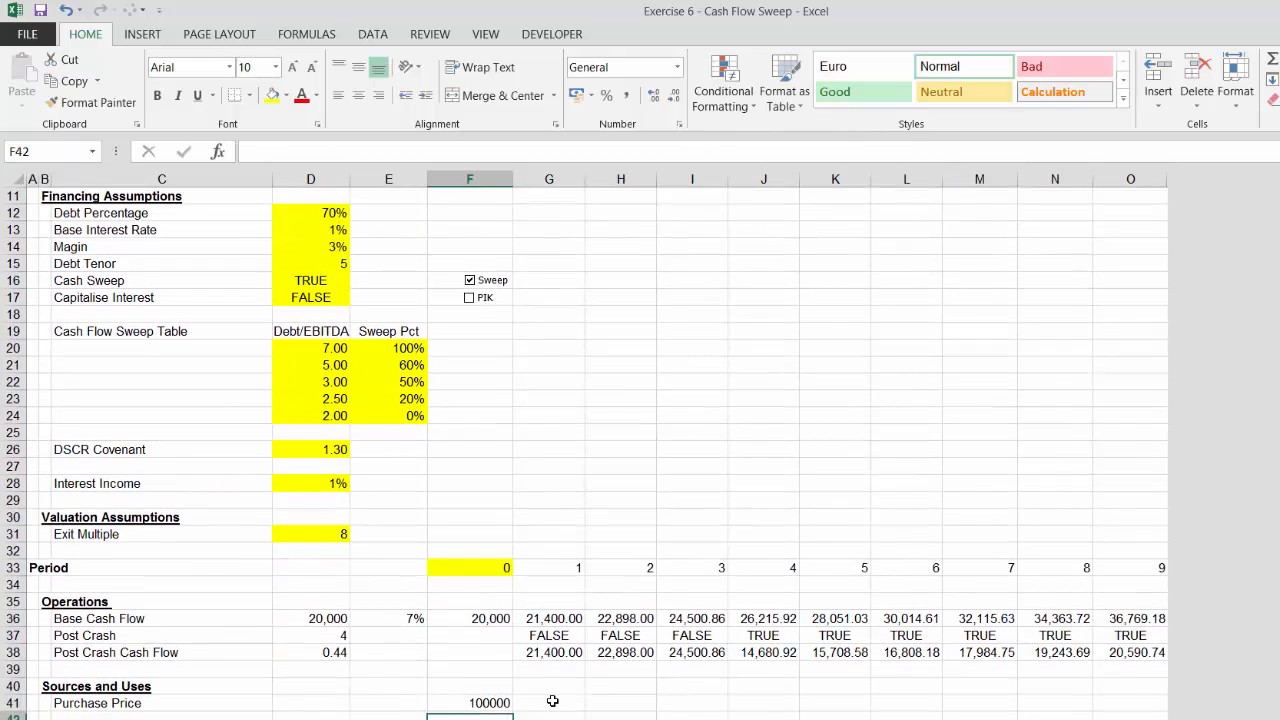
Start a new label two rows below Purchase Price
key("Left")
key("Left")
key("Left")
key("Down")
key("Up")
key("Up")
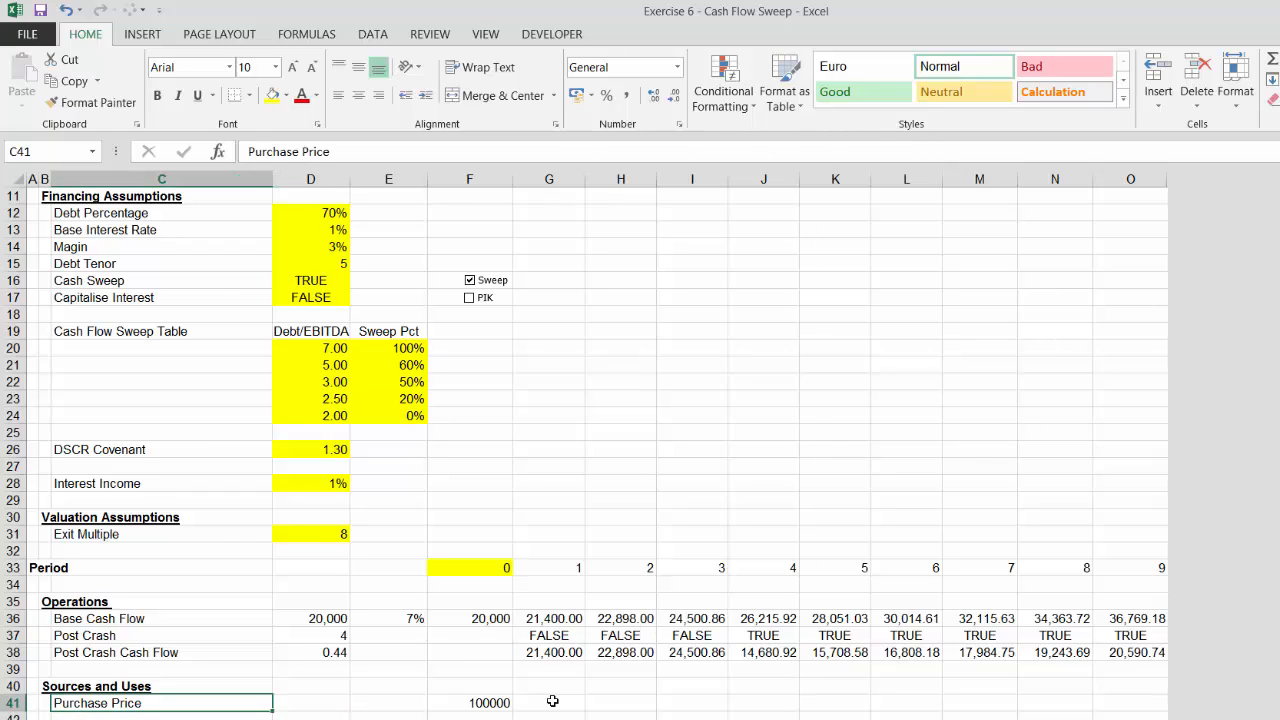
key("Down")
key("Down")
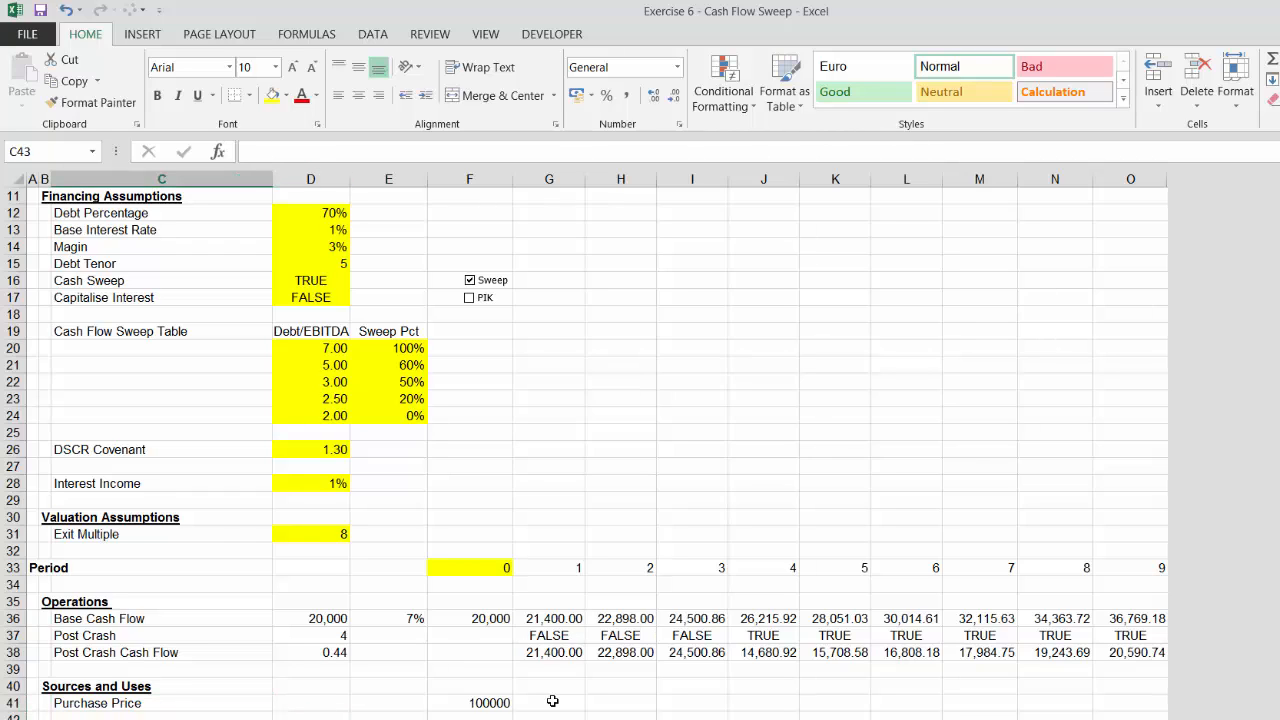
type("Soruces")
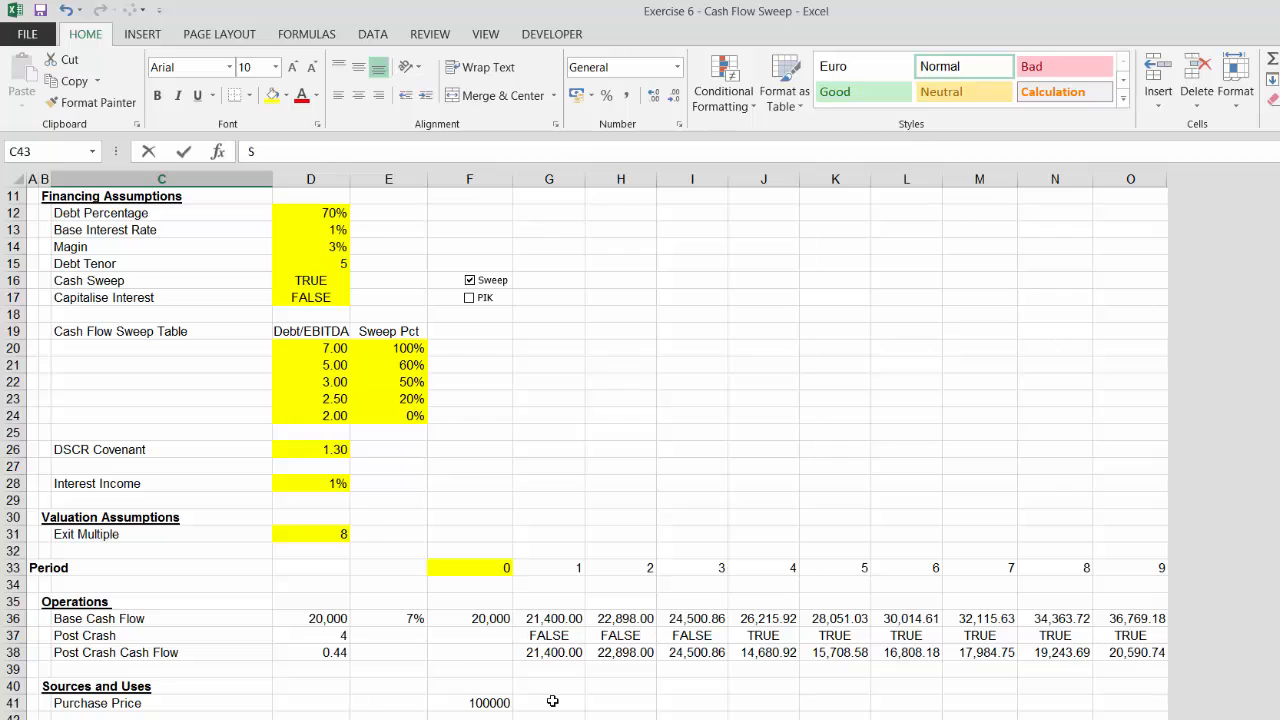
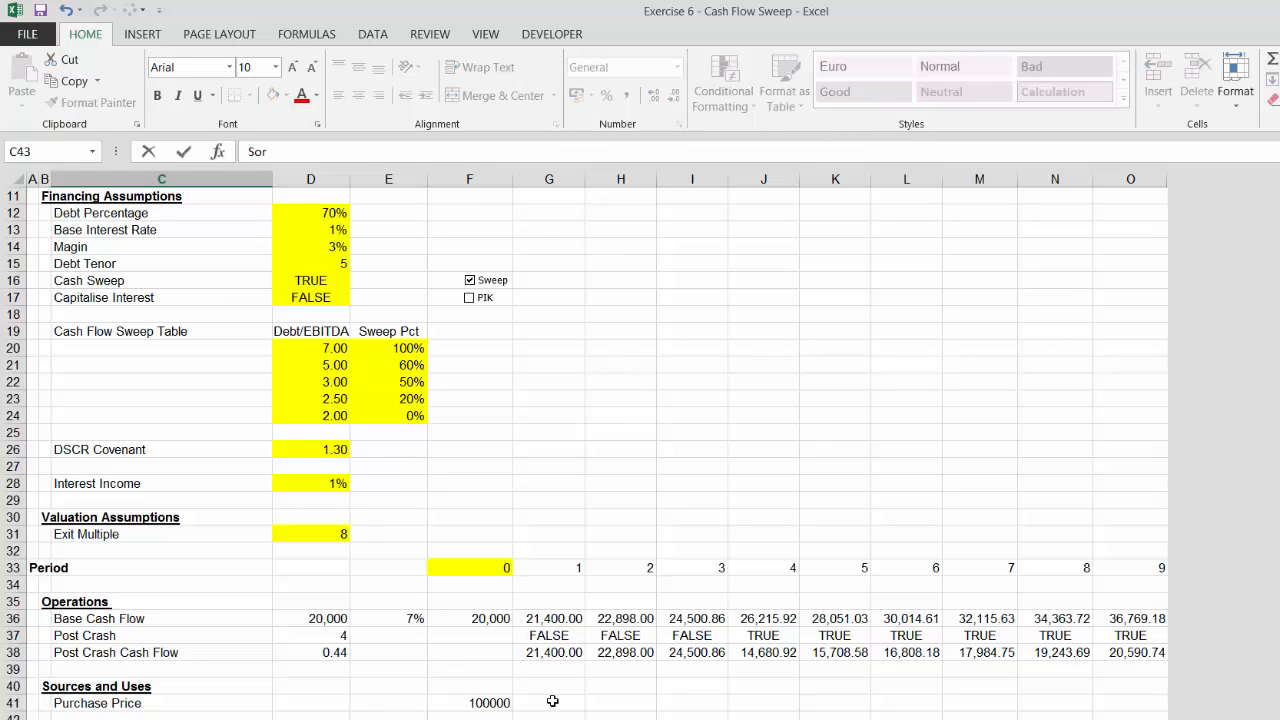
Add a Debt row under the Soruces label and link its column D value to the Debt Percentage assumption
key("Return")
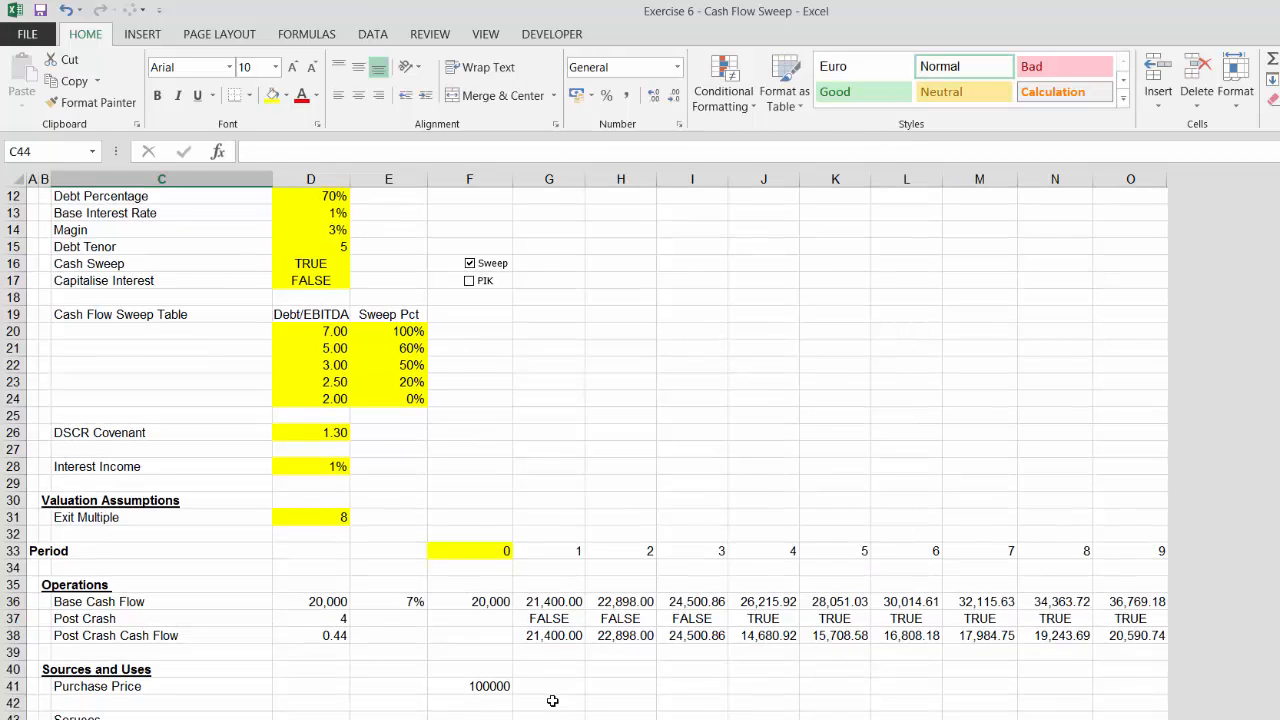
type("Debt")
key("Return")
key("Up")
key("Right")
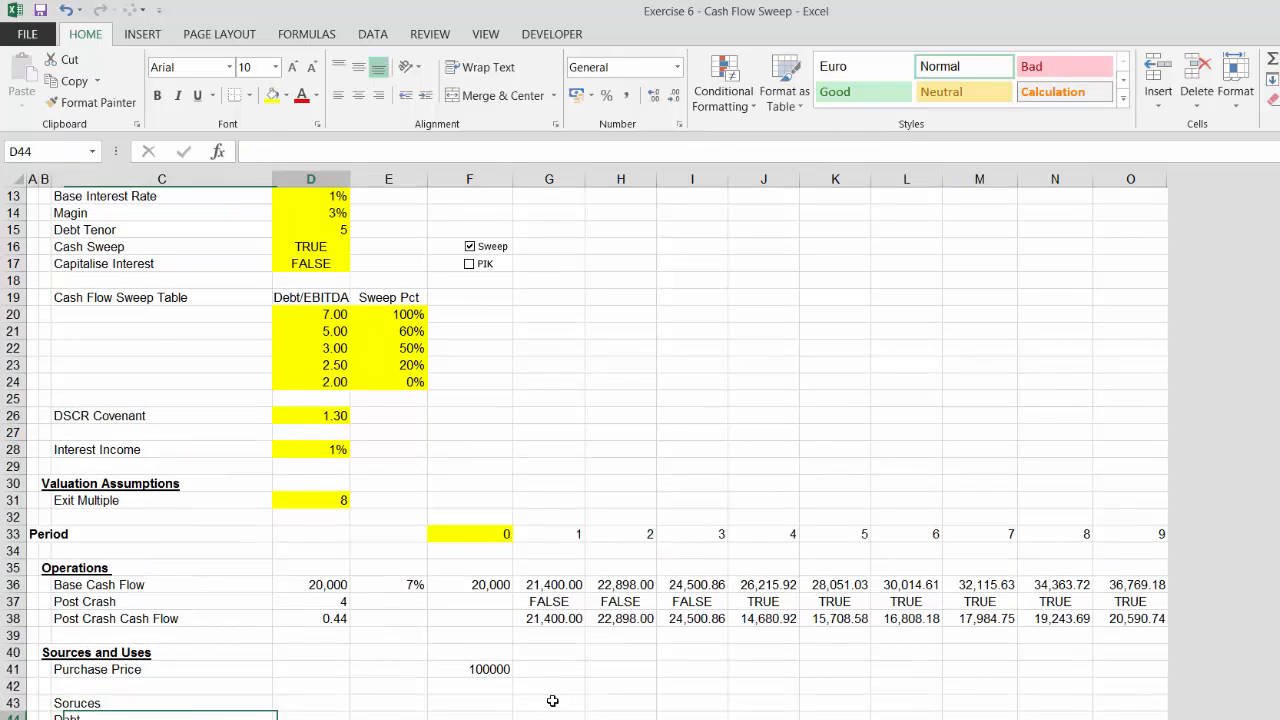
type("=")
key("Up")
key("Up")
key("Up")
key("Up")
key("Up")
key("Up")
key("Up")
key("Up")
key("Up")
key("Up")
key("Up")
key("Up")
key("Up")
key("Up")
key("Up")
key("Up")
key("Up")
key("Up")
key("Up")
key("Up")
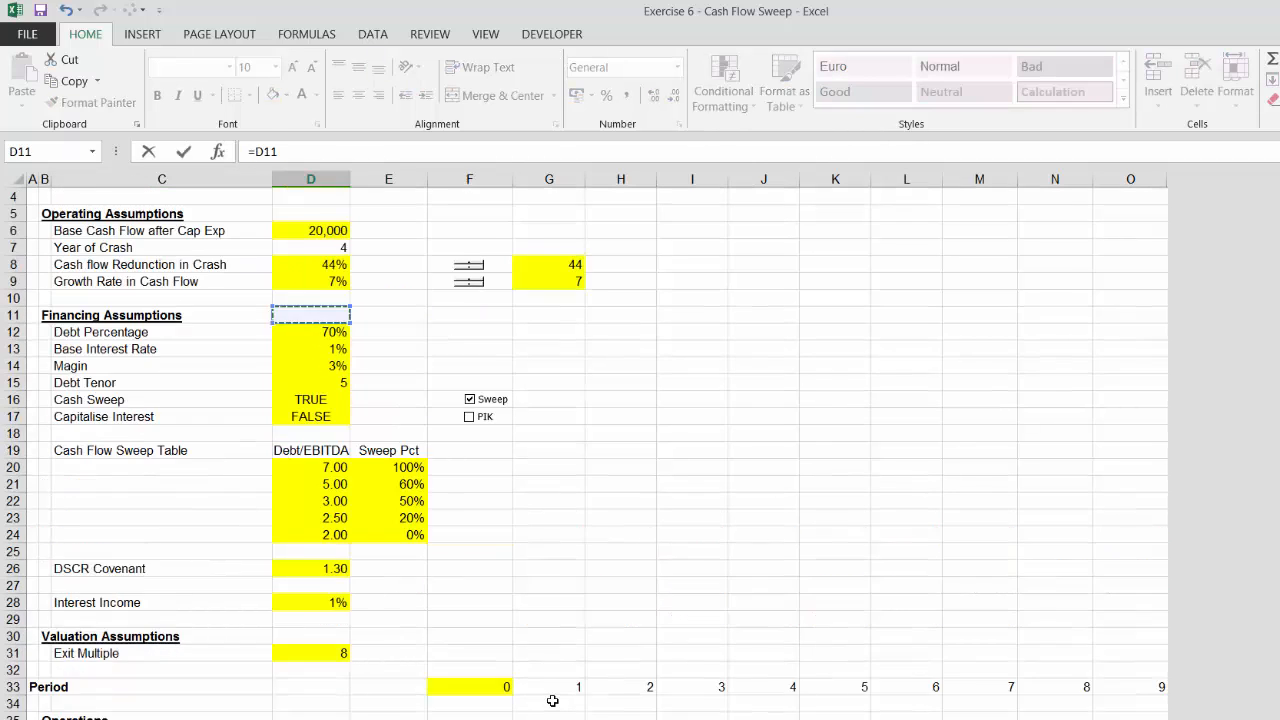
key("Up")
key("Up")
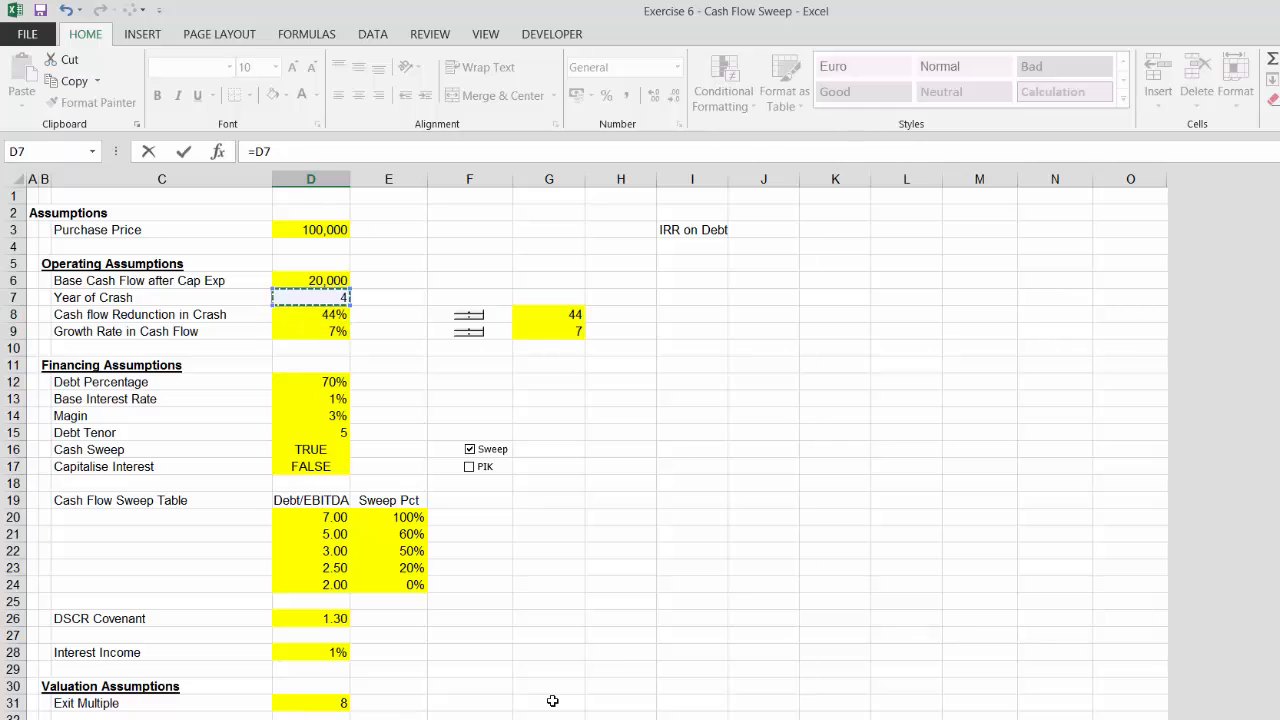
key("Down")
key("Down")
key("Down")
key("Down")
key("Down")
key("Return")
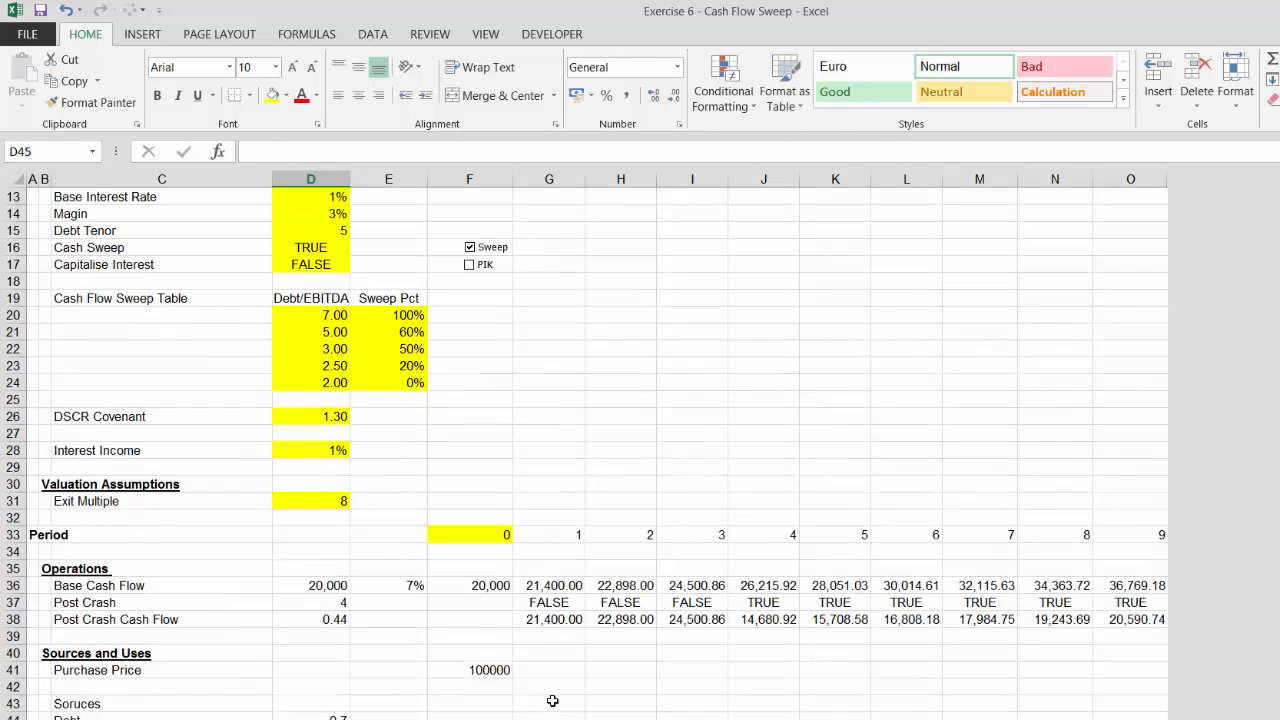
Calculate Debt in column F as the Purchase Price multiplied by the debt percentage
key("Up")
key("Right")
key("Right")
type("=")
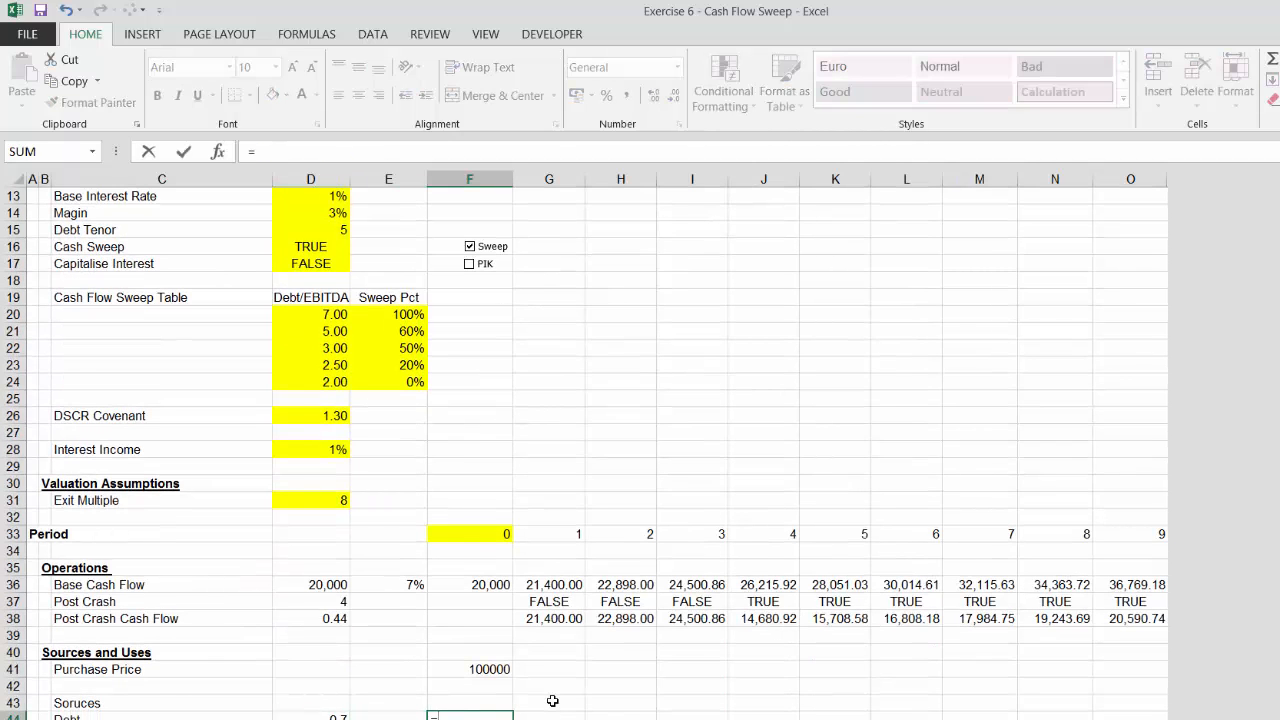
key("Up")
key("Up")
key("Up")
type("*")
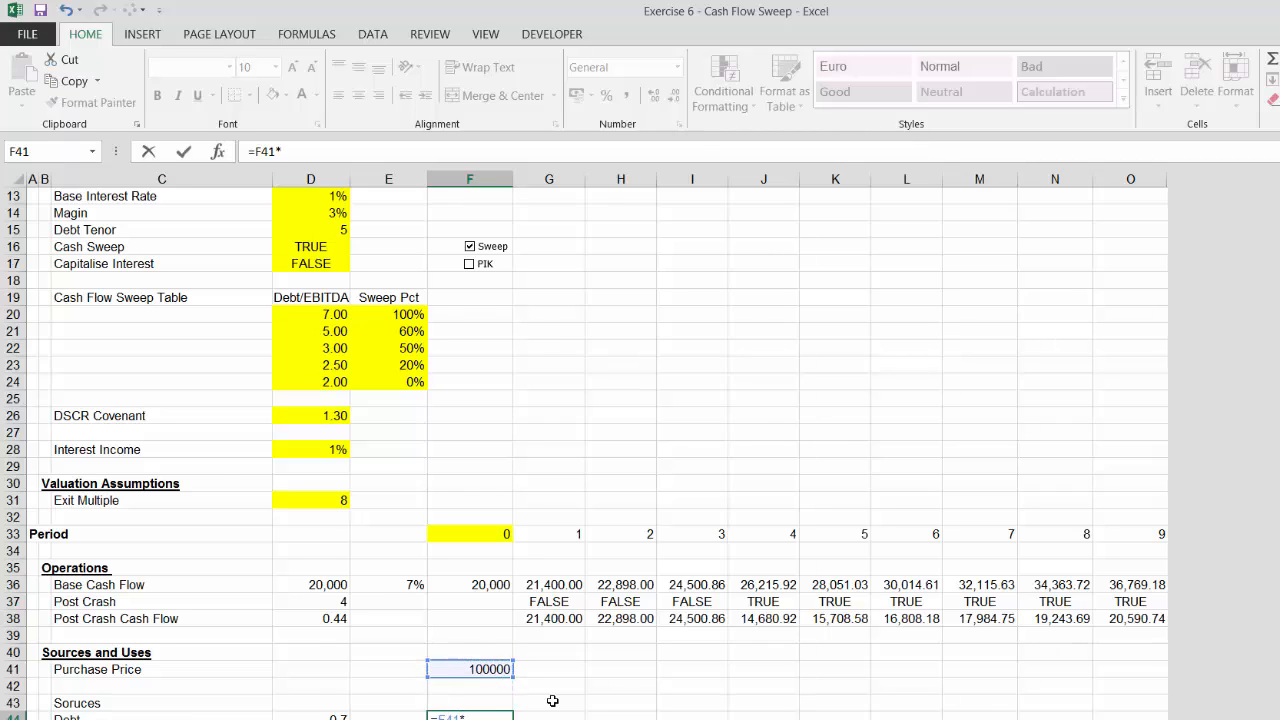
key("Left")
key("Left")
key("Return")
Add the label Equity below Debt
key("Left")
key("Left")
key("Left")
key("Left")
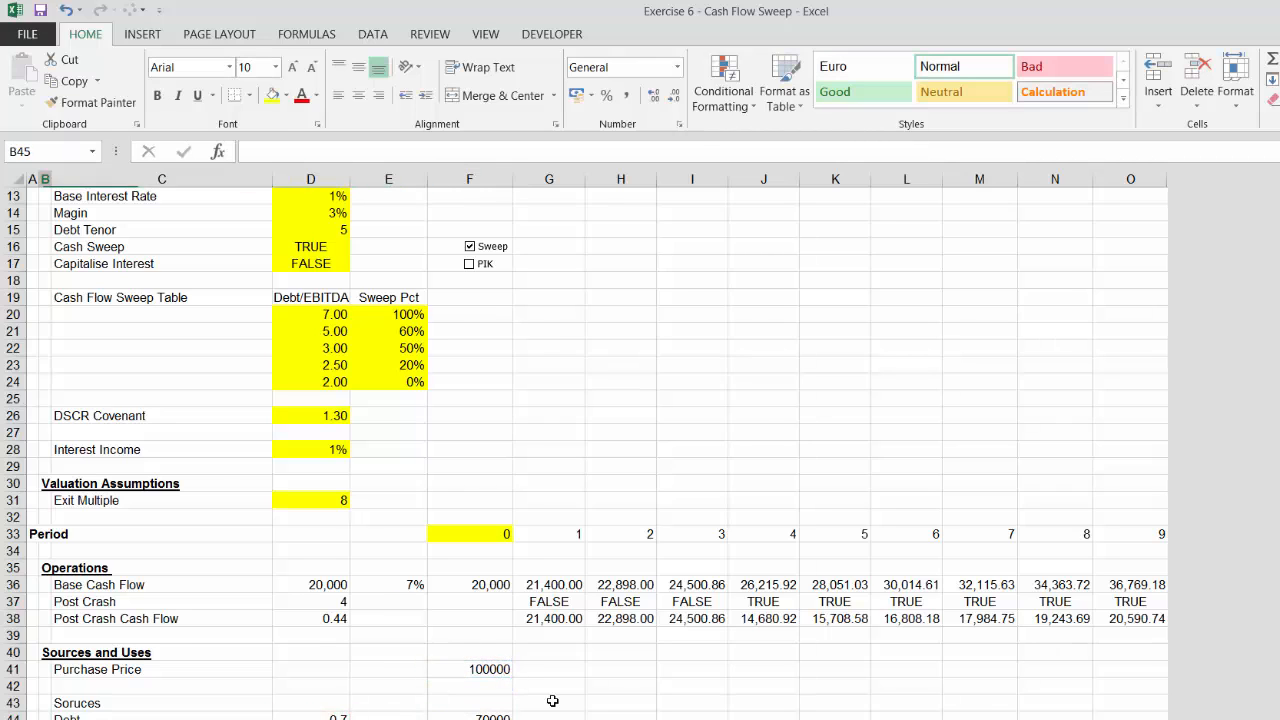
key("Right")
type("Equ")
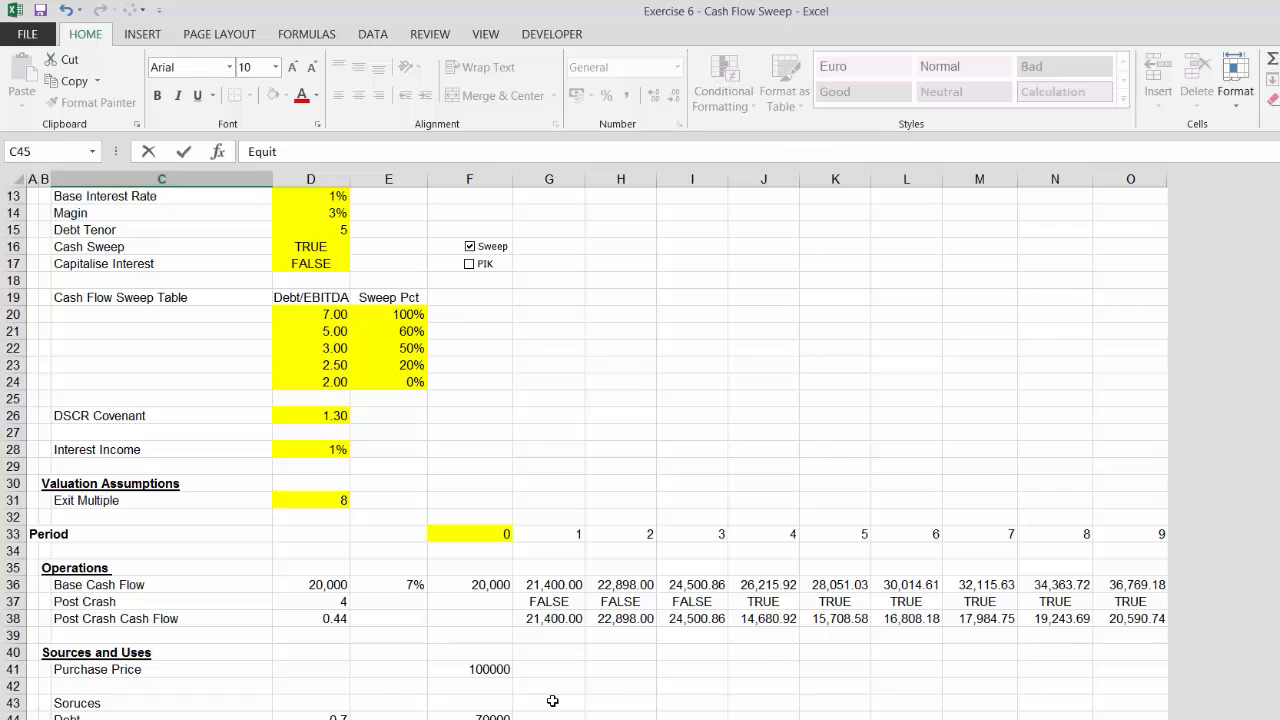
type("ity")
key("Return")
Calculate Equity in column F as the Purchase Price minus Debt
key("Up")
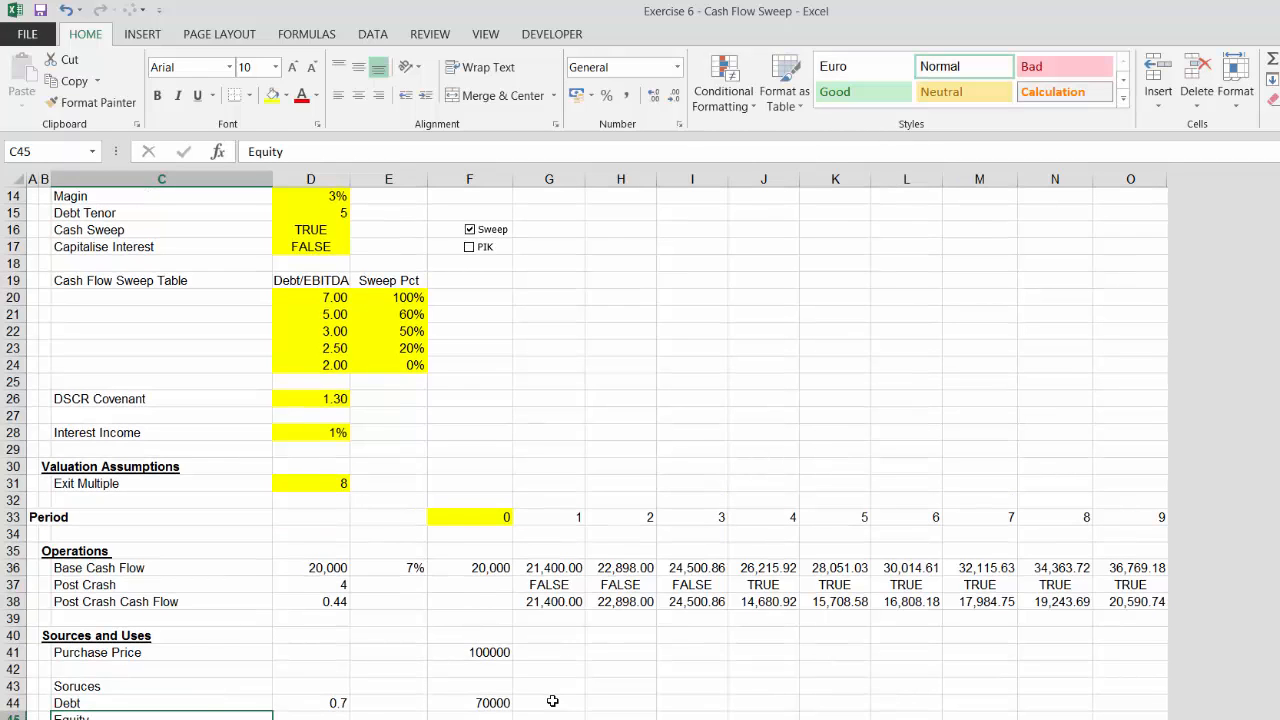
key("Right")
key("Right")
key("Right")
type("=")
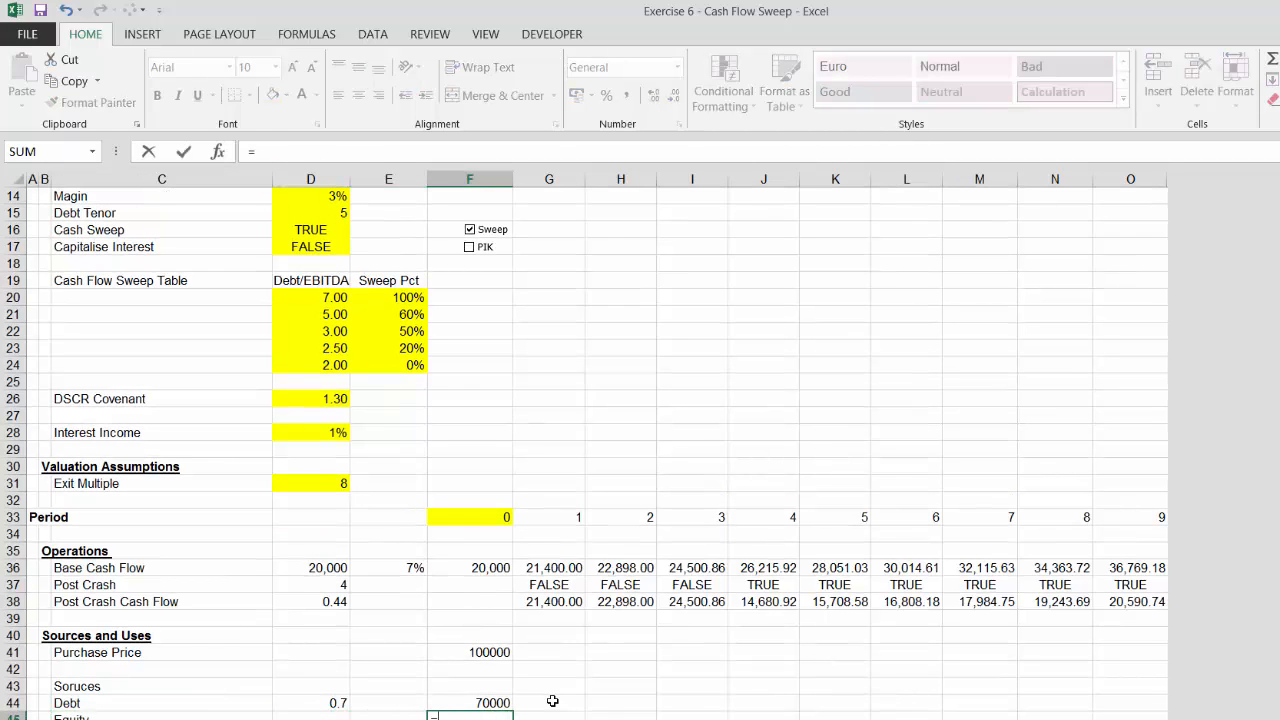
key("Up")
key("Up")
key("Up")
key("Up")
type("-")
key("Up")
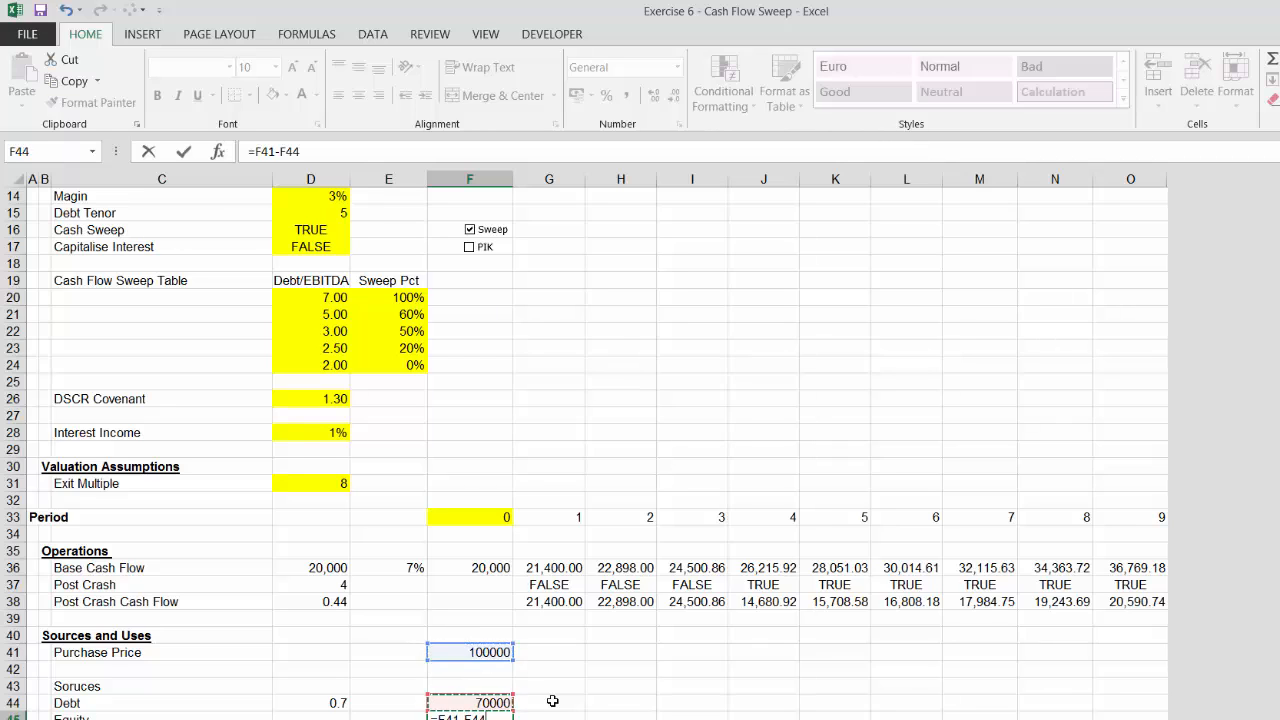
key("Return")
Format the Sources and Uses values in column F as numbers with two decimals
key("Up")
key("Up")
key("Up")
key("Up")
key("Up")
key("shift+Down")
key("shift+Down")
key("shift+Down")
key("shift+Down")
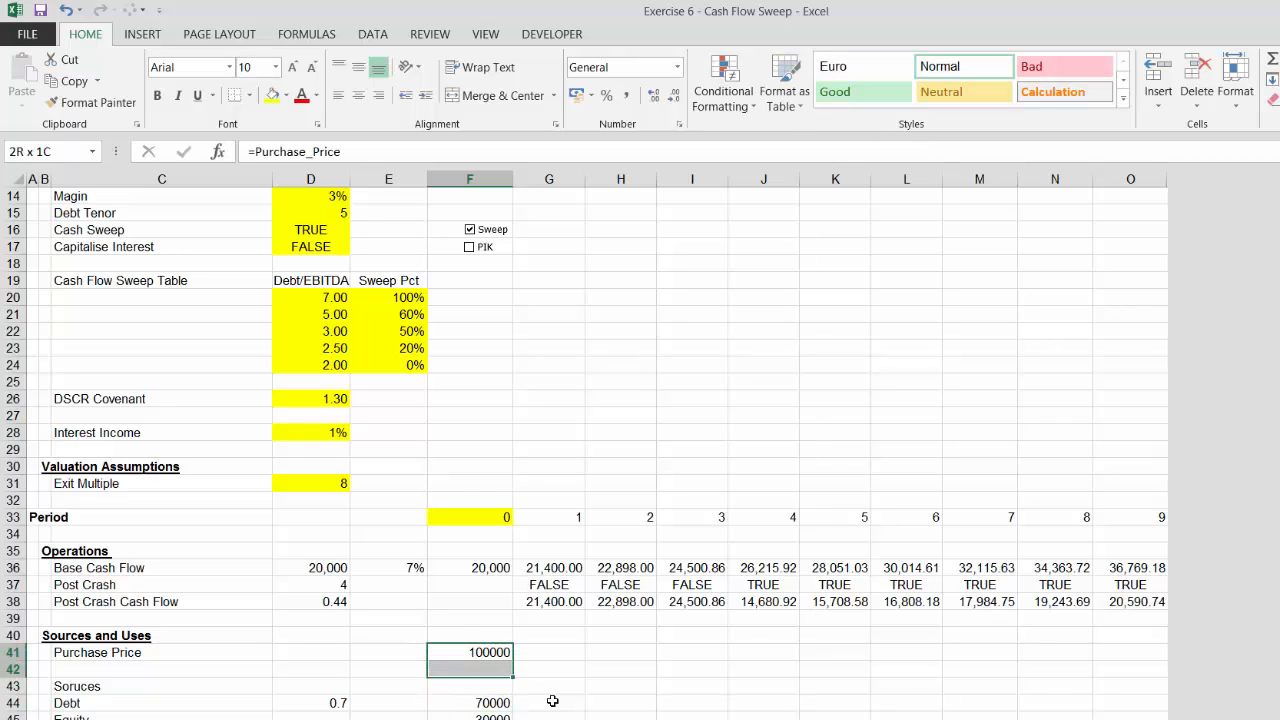
key("Down")
key("Down")
key("Down")
key("Down")
key("Down")
key("Down")
key("Down")
key("Down")
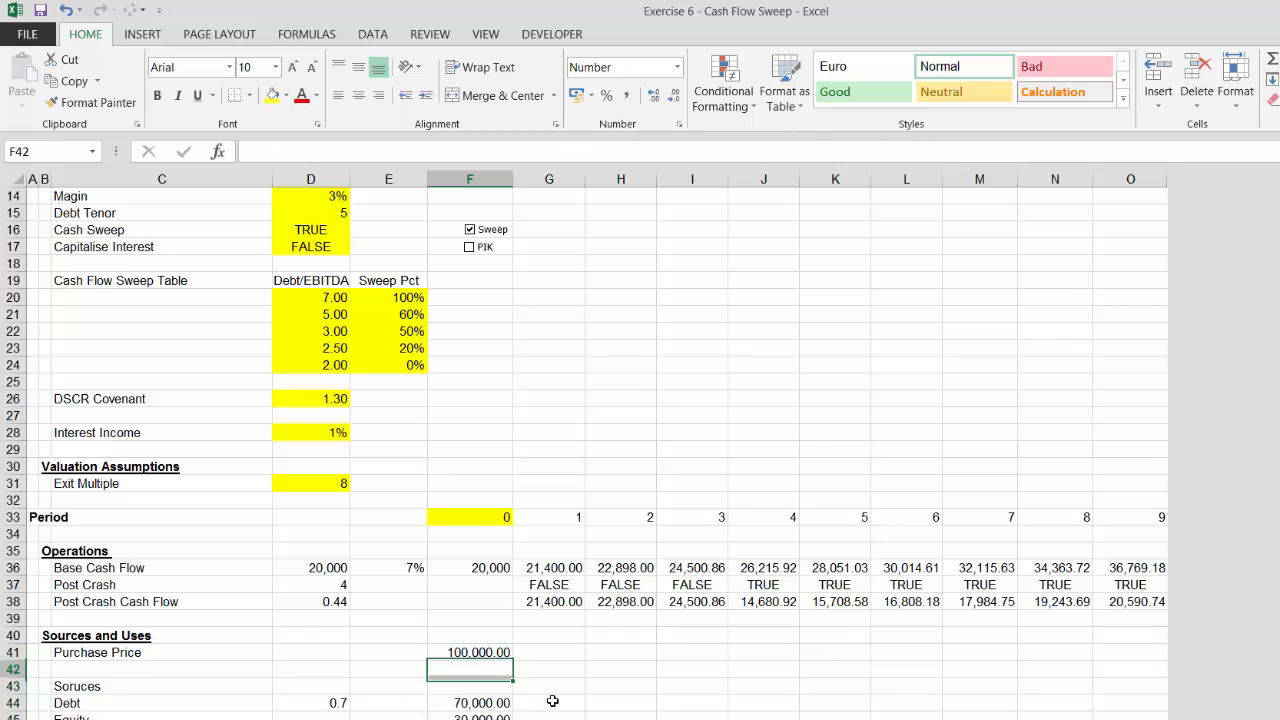
Add a bold underlined Debt Schedule heading two rows below Equity
key("Up")
key("Up")
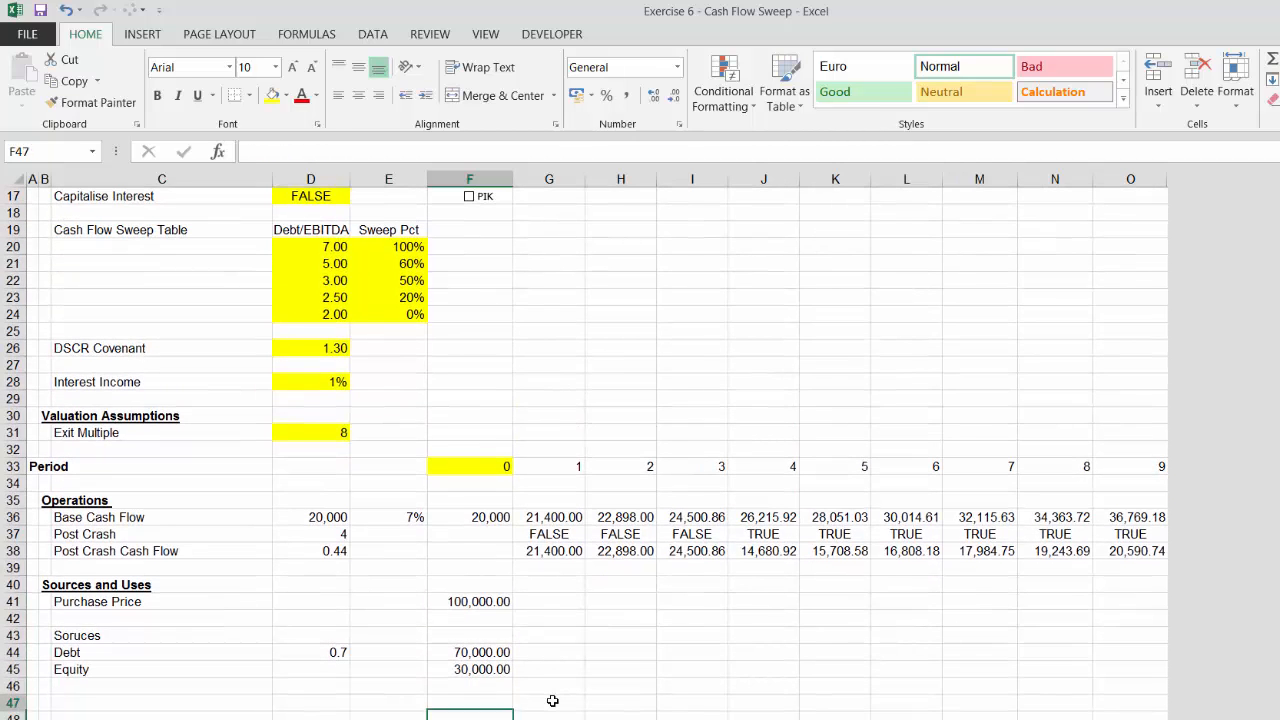
key("Left")
key("Left")
key("Left")
key("Left")
key("ctrl+u")
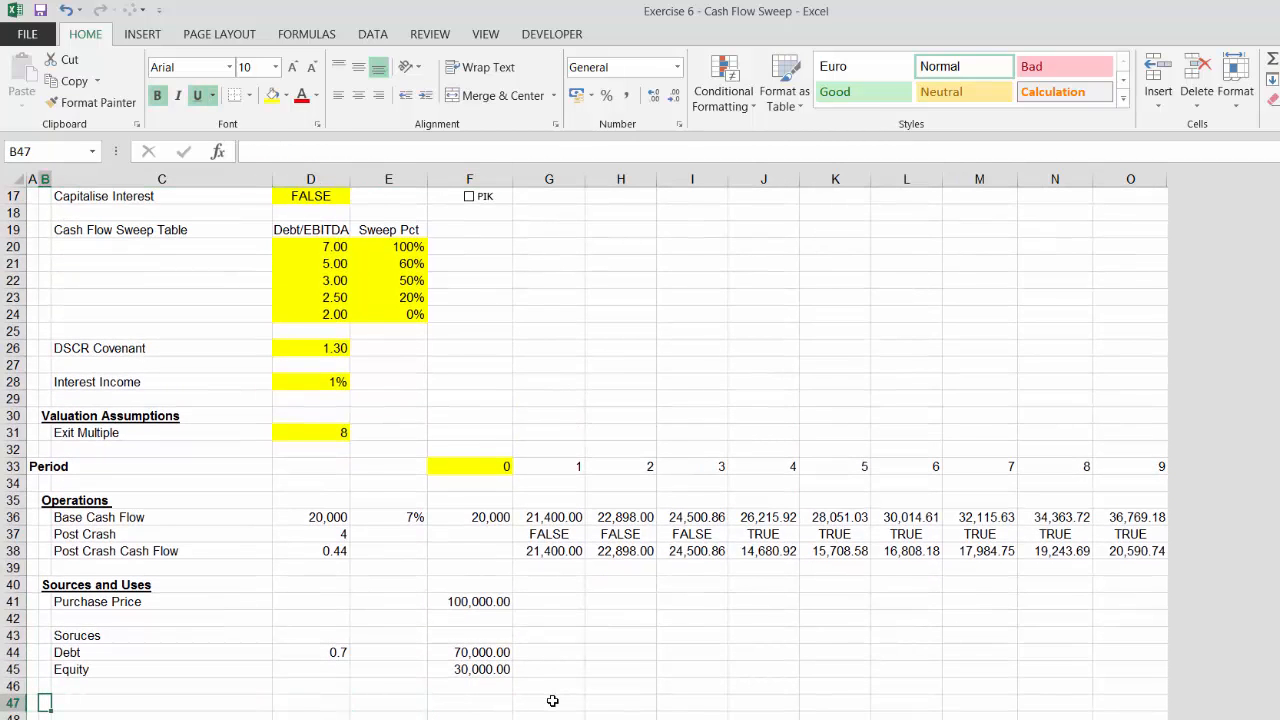
type("Deb")
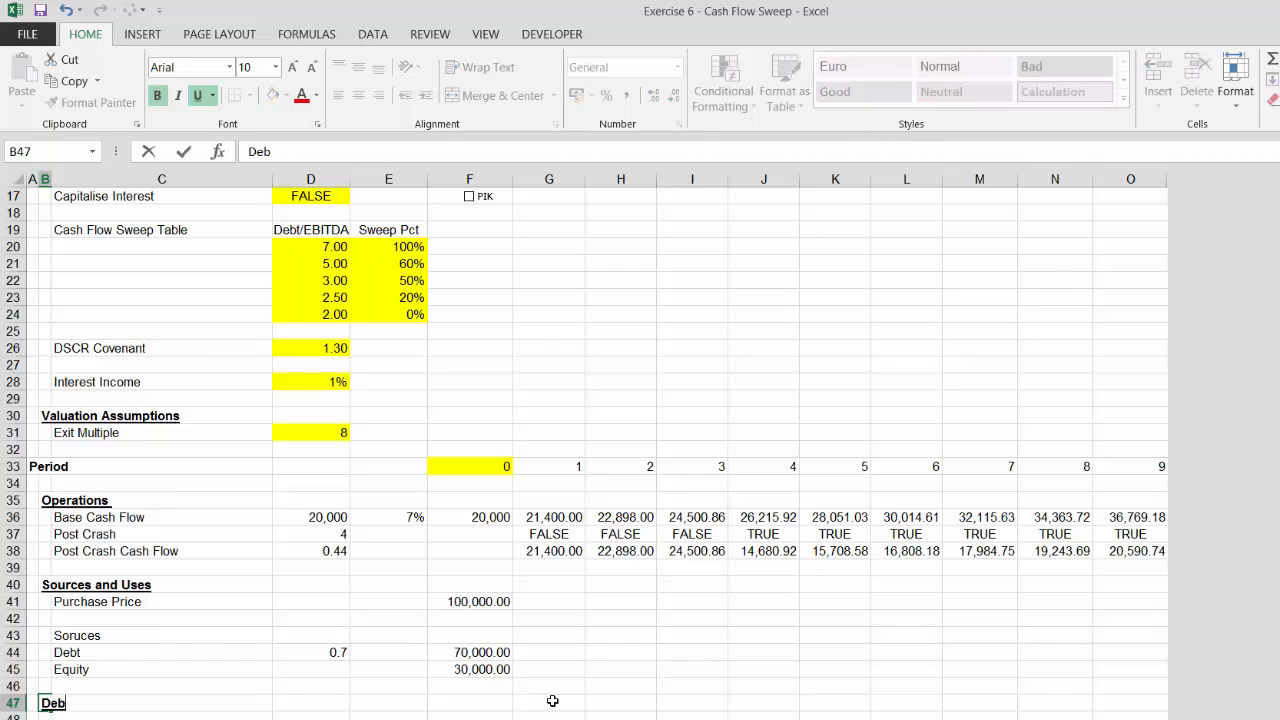
type("t Schedule")
key("Return")
Add the label Opening Balance under the Debt Schedule heading
key("Right")
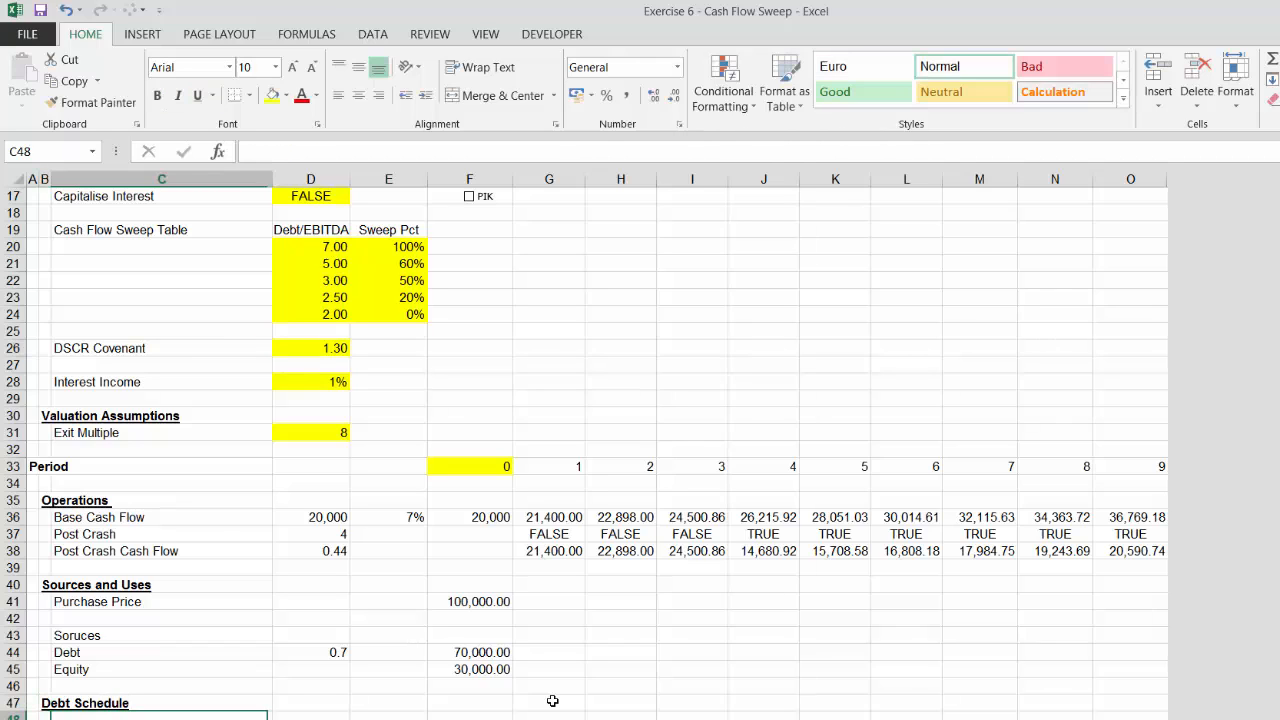
type("Ope")
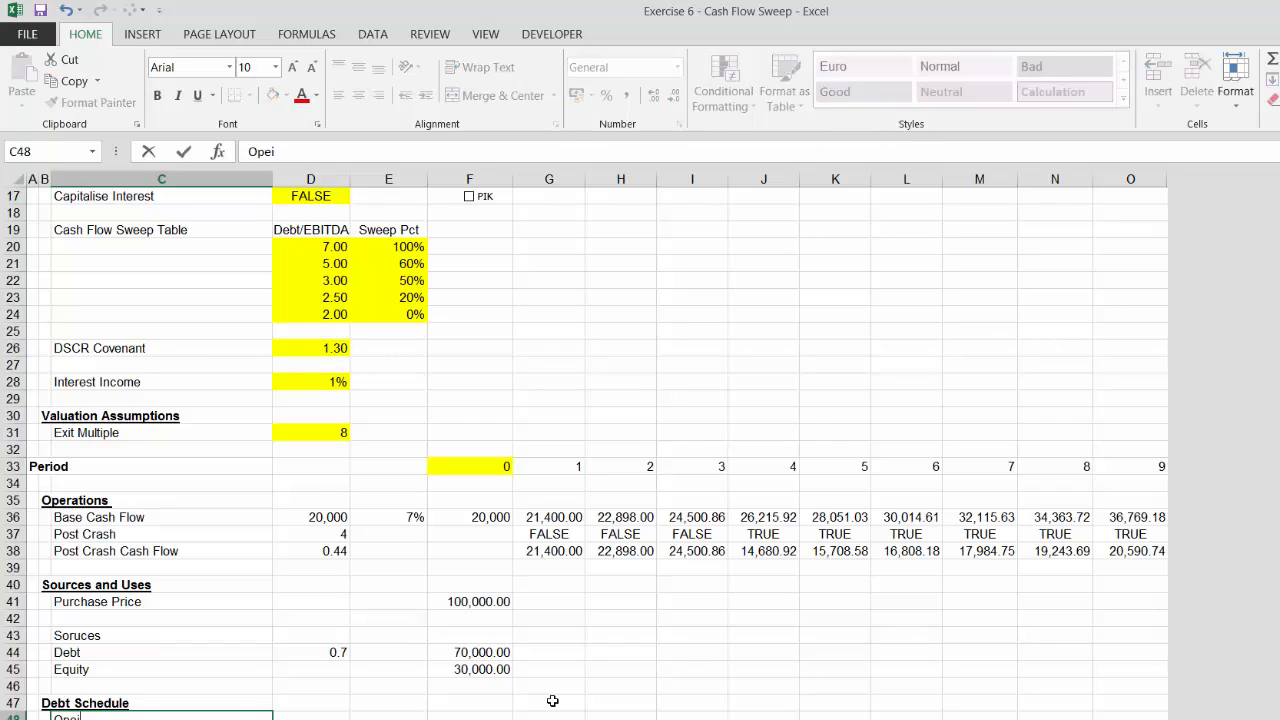
type("ning Balance")
key("Return")
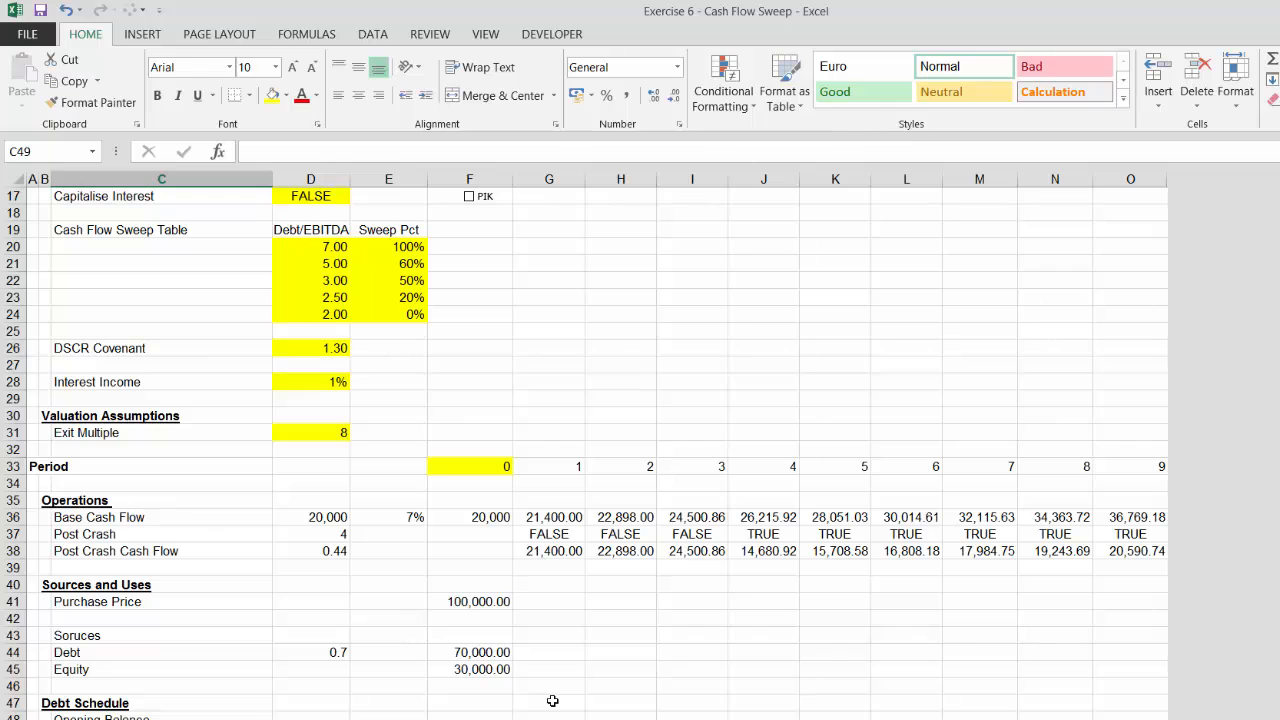
Add the label Less: Scheduled Repayments below Opening Balance
key("Down")
key("Down")
key("Up")
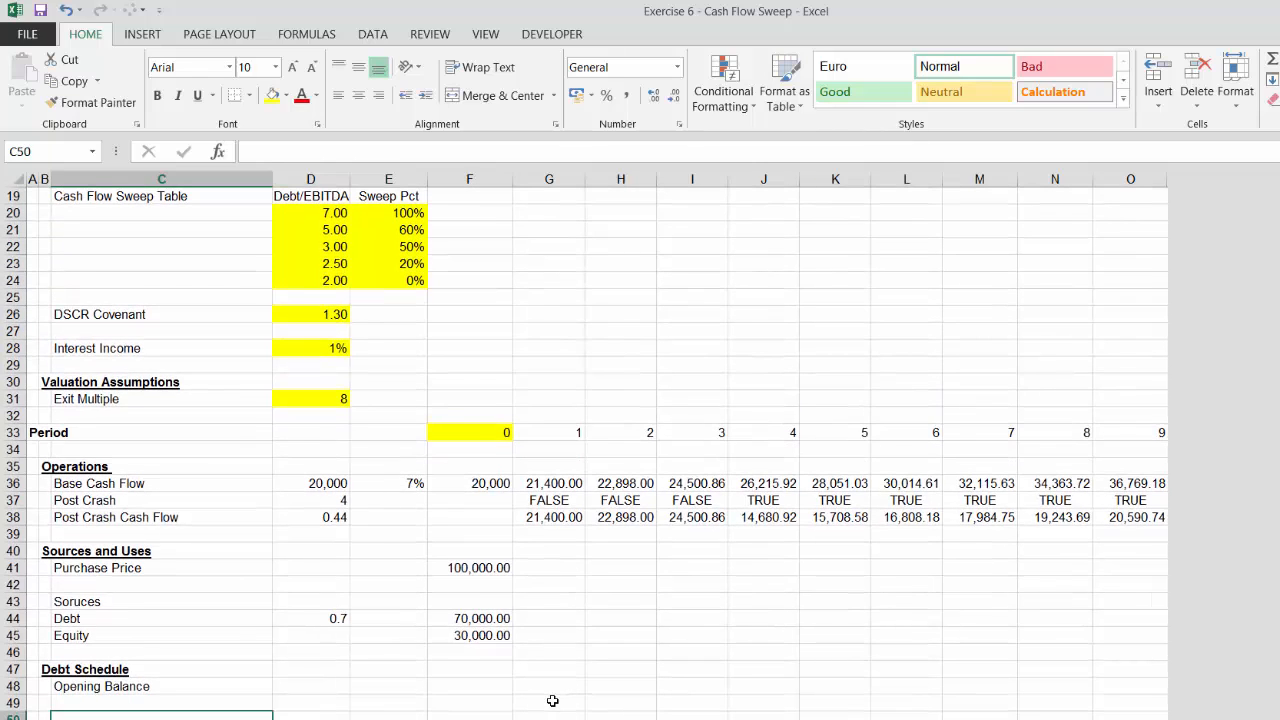
key("Up")
type("L")
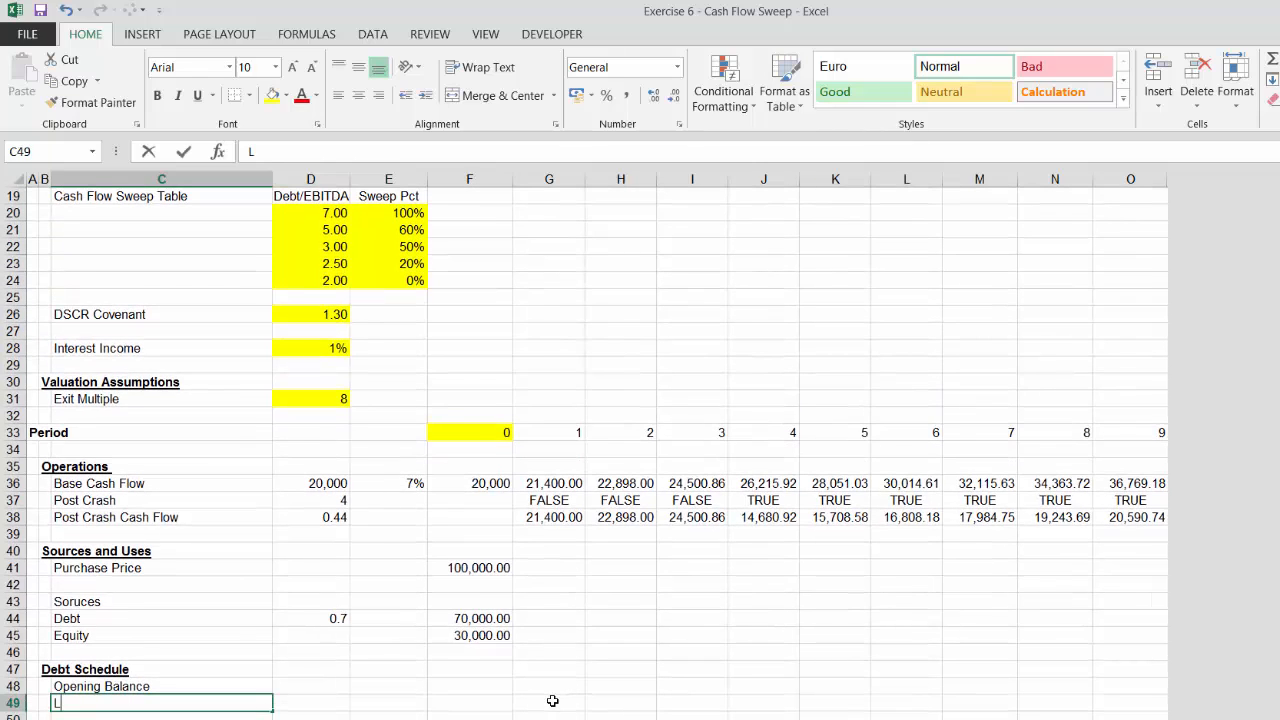
type("ess:")
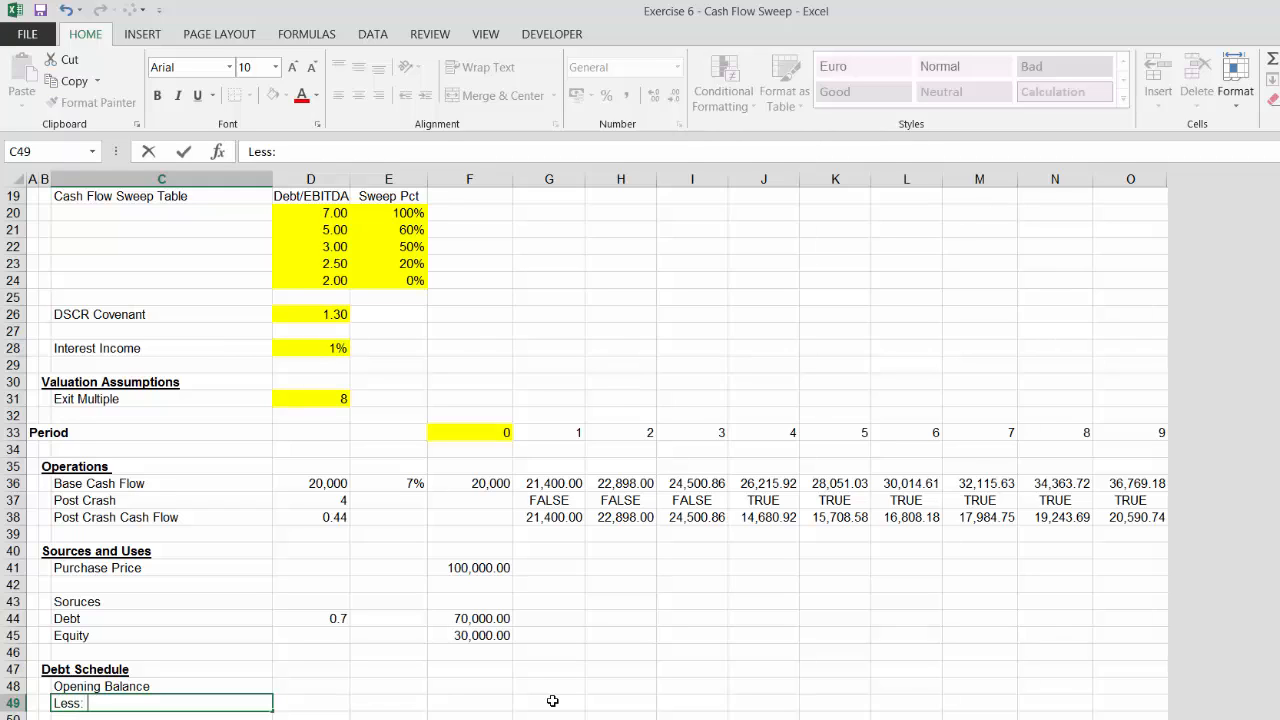
type(" Scheduled Repaye")
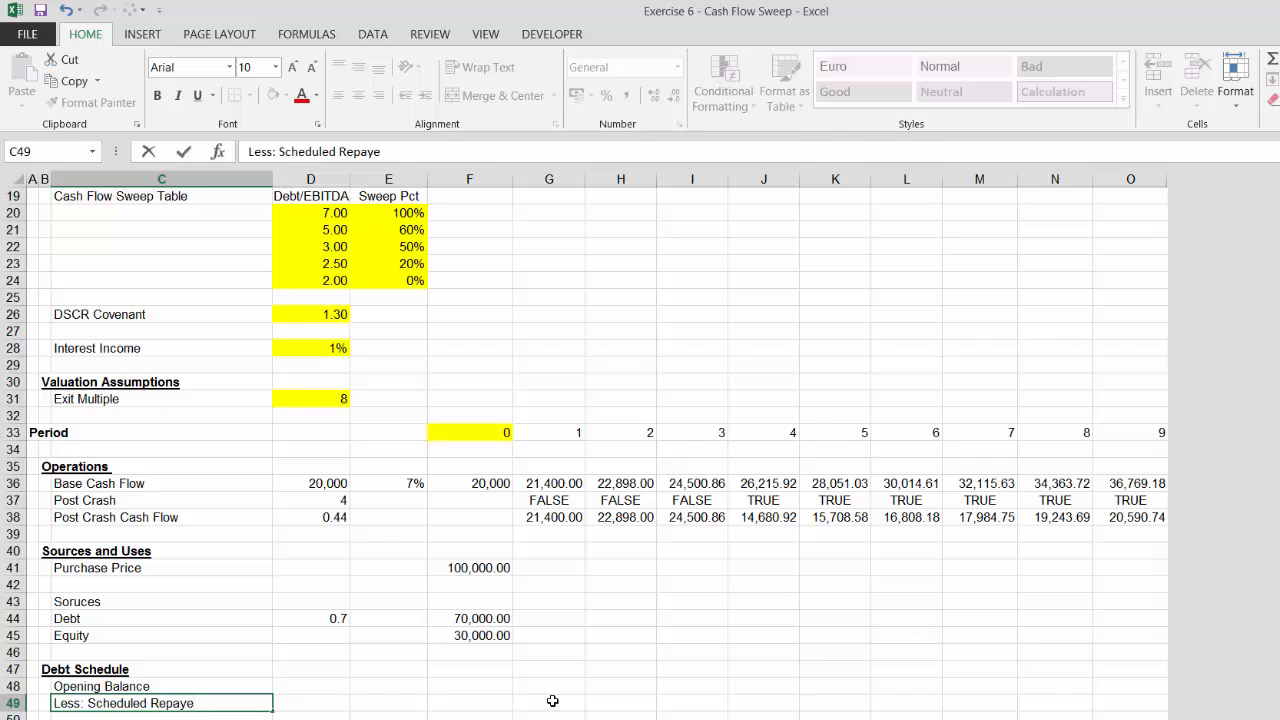
key("BackSpace")
type("ments")
key("Return")
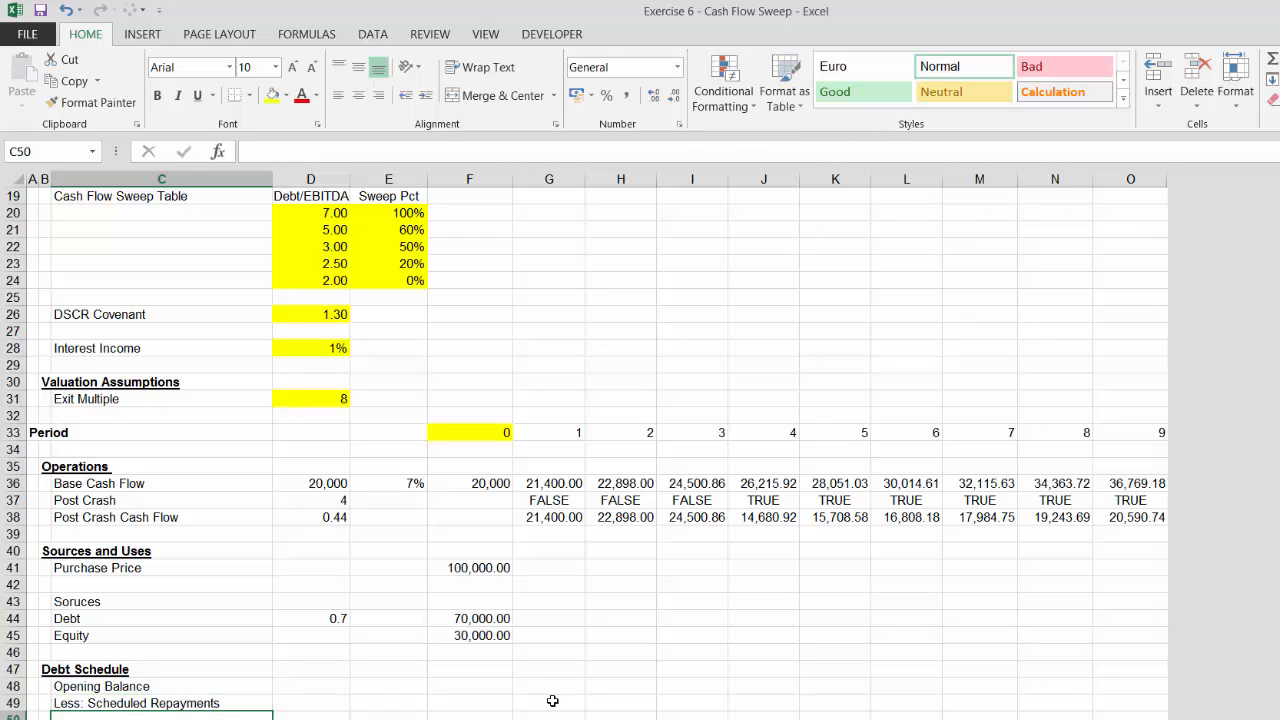
Add the label Less: Cash Sweep below the scheduled repayments row
type("Lss")
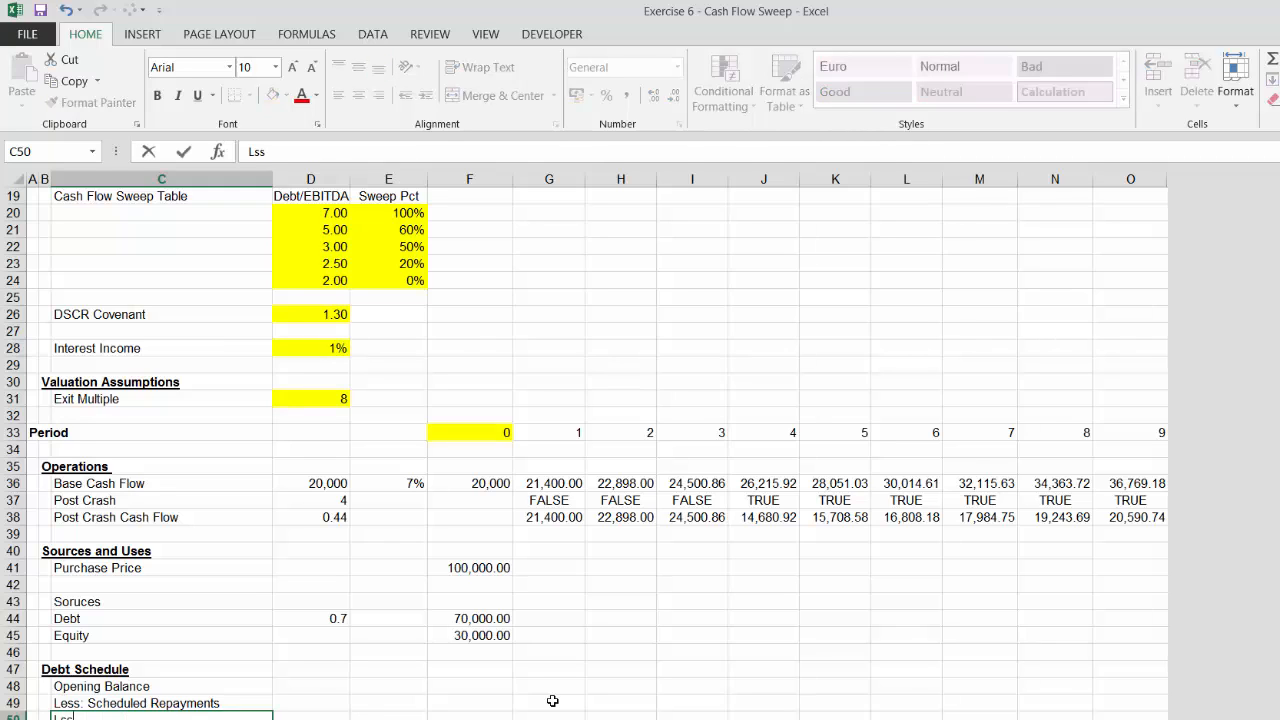
key("BackSpace")
key("BackSpace")
type("ess: ")
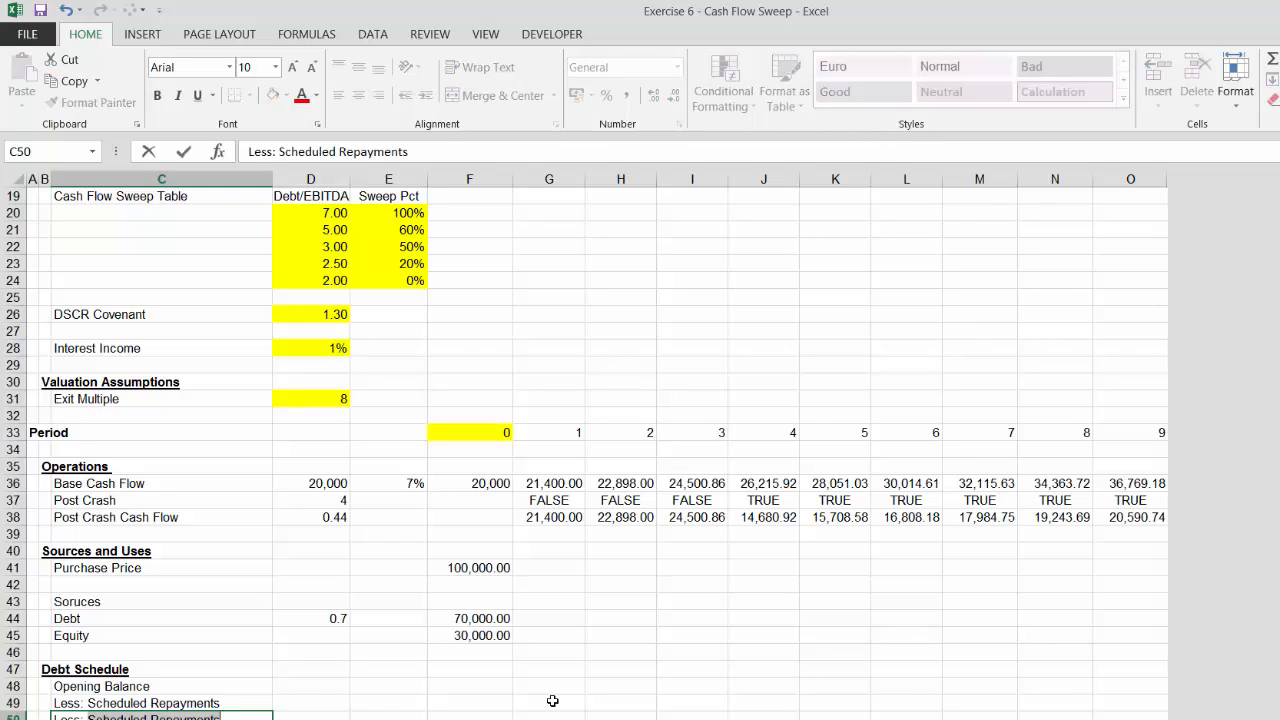
type("Cash Sweep")
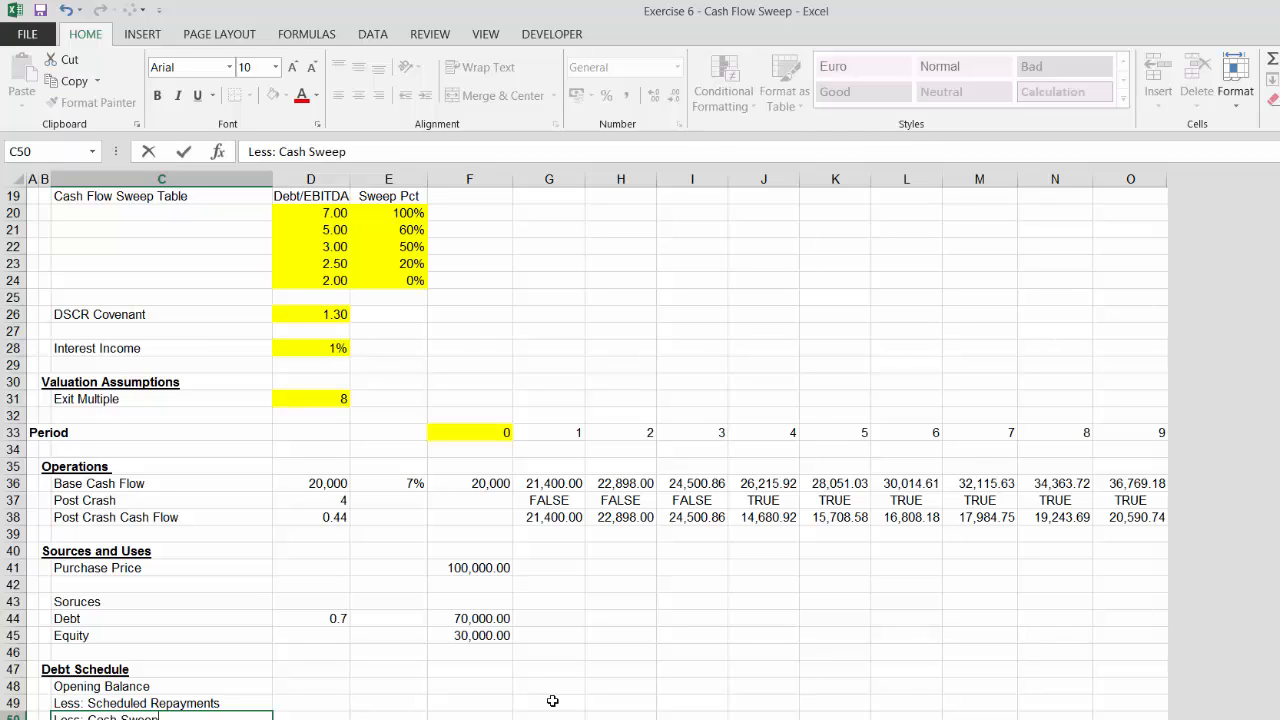
key("Return")
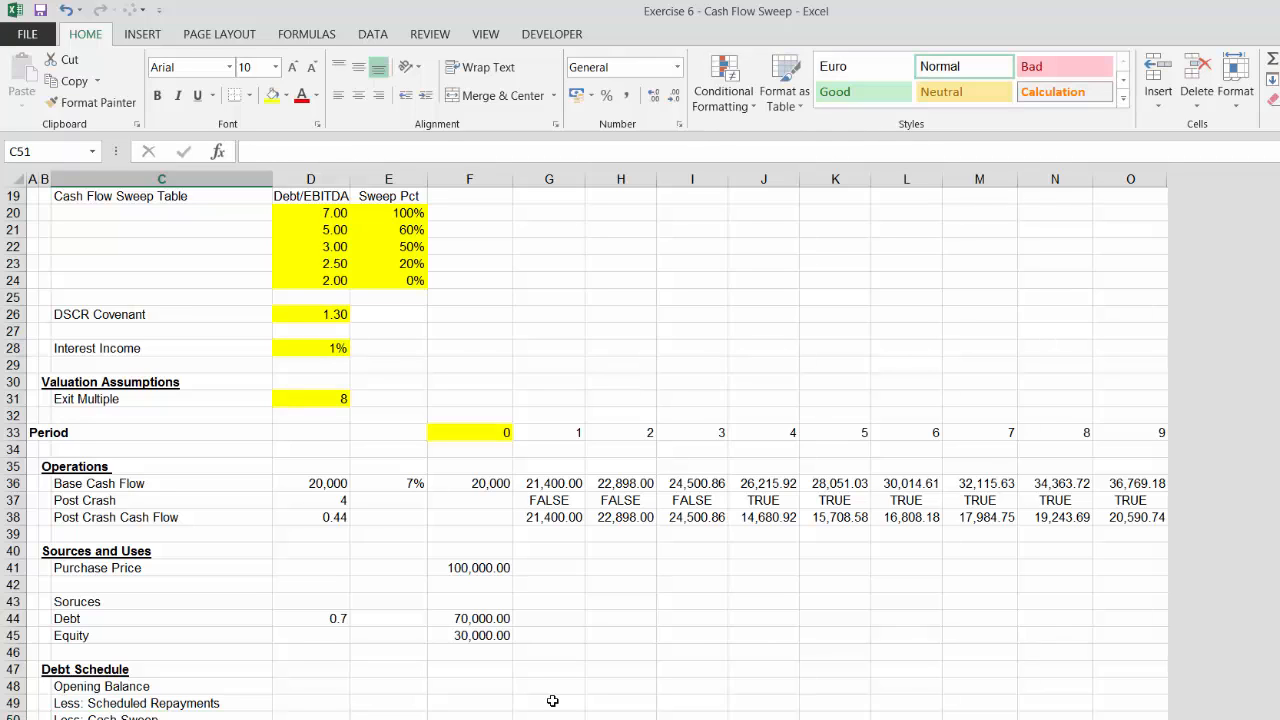
Add the label Closing Balance below the cash sweep row
type("Closing Bala")
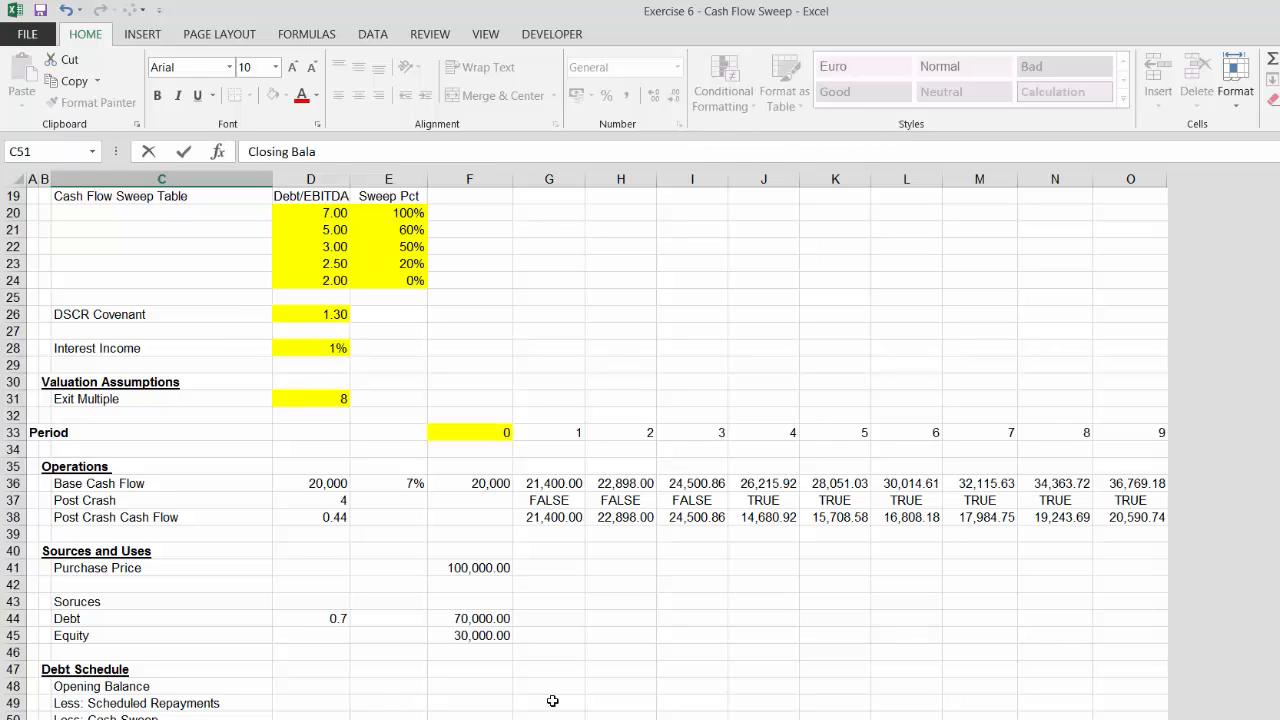
type("nce")
key("Return")
Add the label Interest Cost below Closing Balance
type("In")
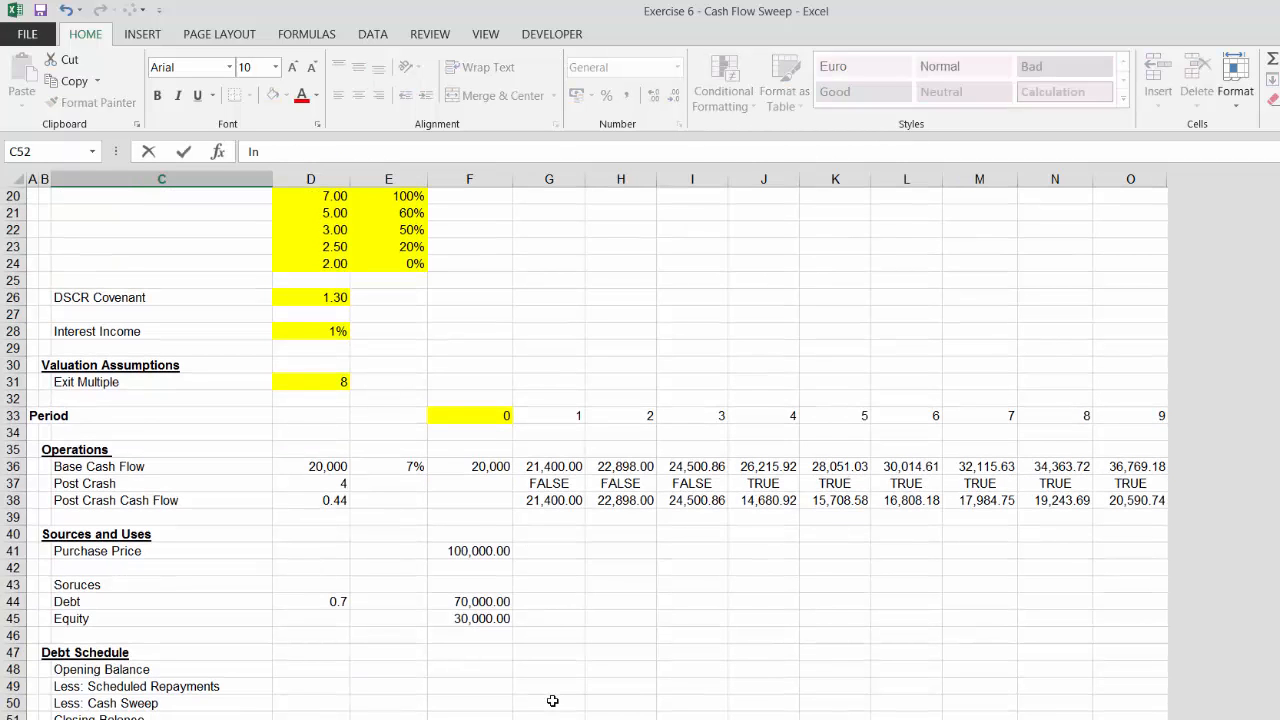
type("terest Cost")
key("Return")
key("Return")
key("Return")
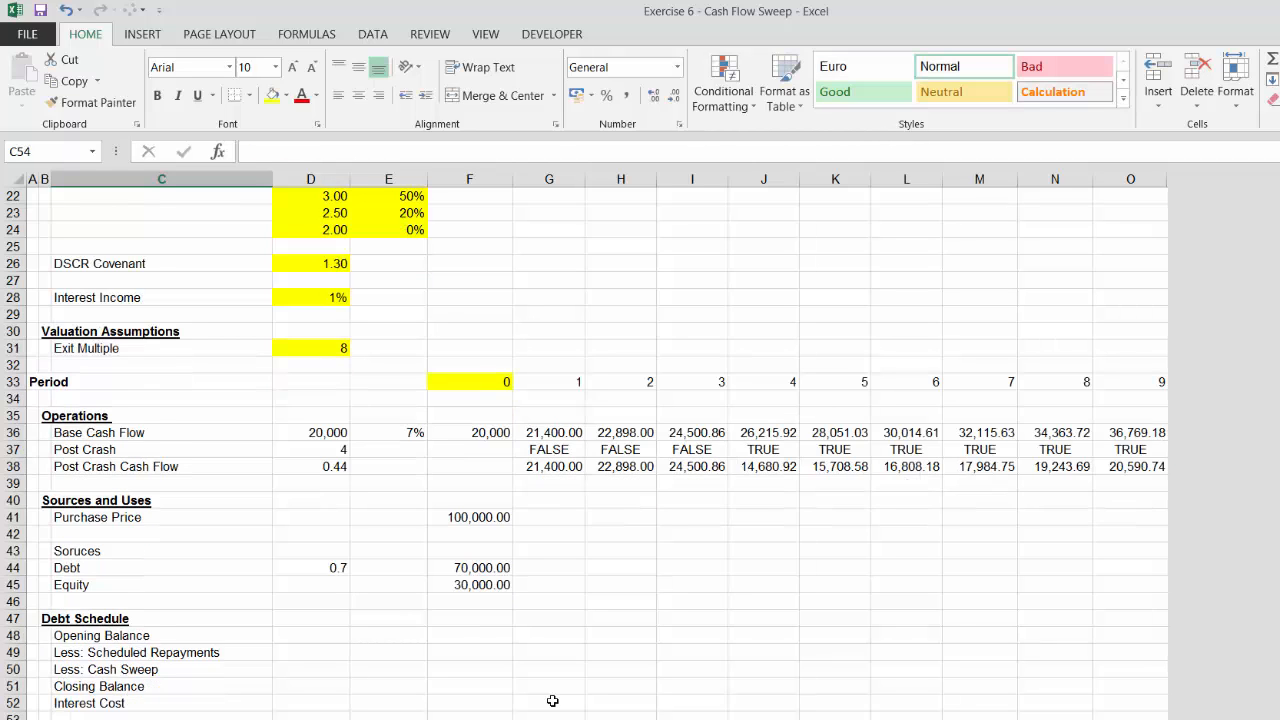
key("Up")
key("Up")
key("Up")
key("Up")
key("Up")
key("Up")
key("Up")
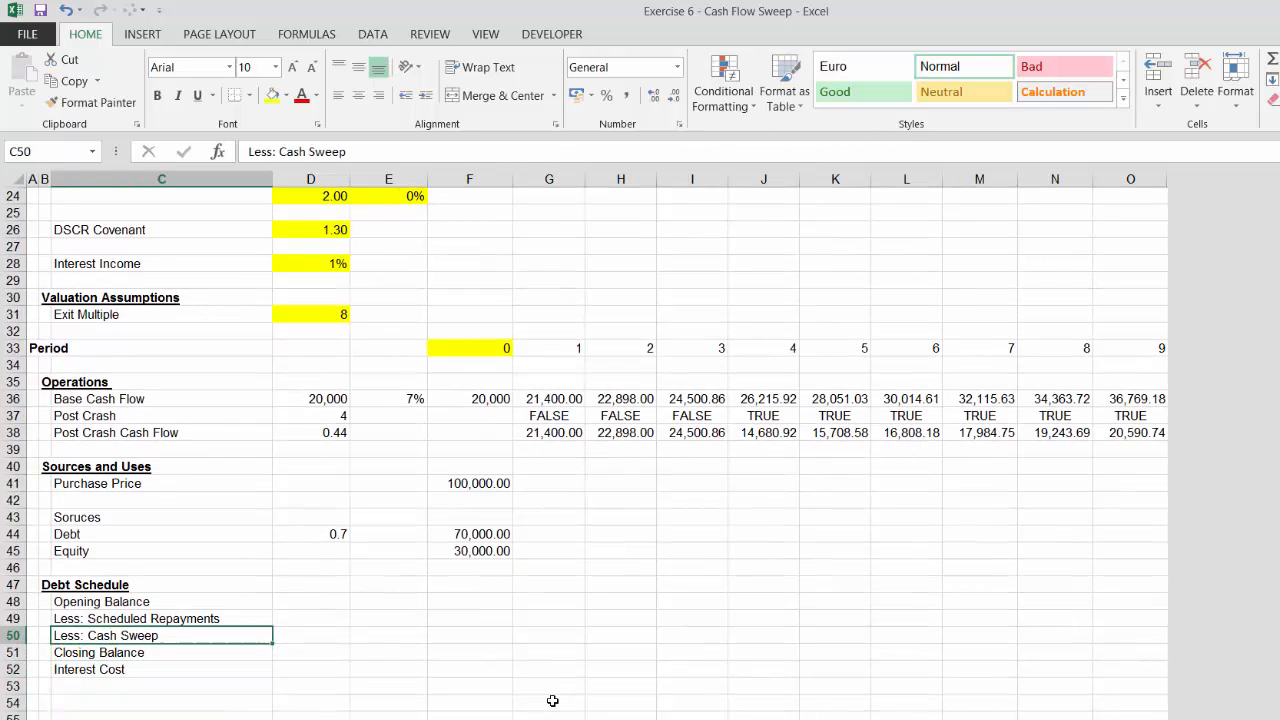
key("shift+Down")
key("shift+Down")
key("shift+Down")
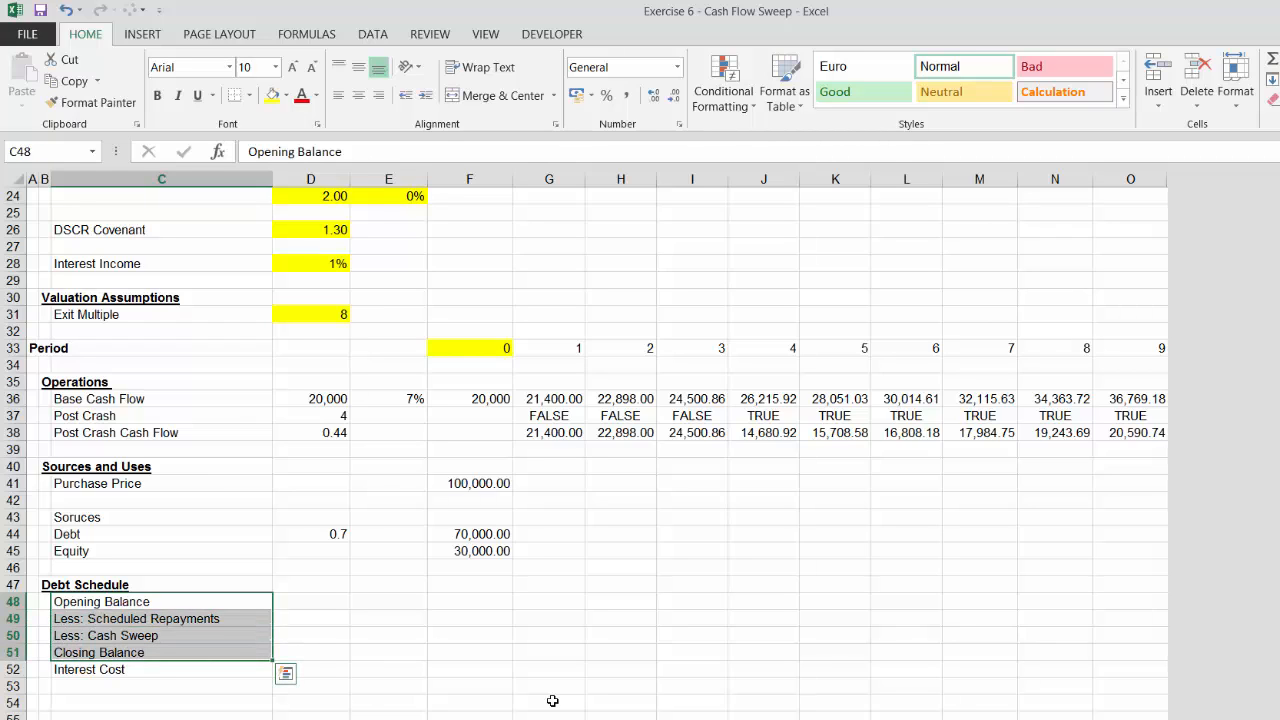
key("Down")
Copy the Opening Balance label into C54, two rows below Interest Cost
key("Down")
key("Down")
key("Down")
key("Down")
key("Up")
key("Up")
key("Up")
key("Up")
key("Up")
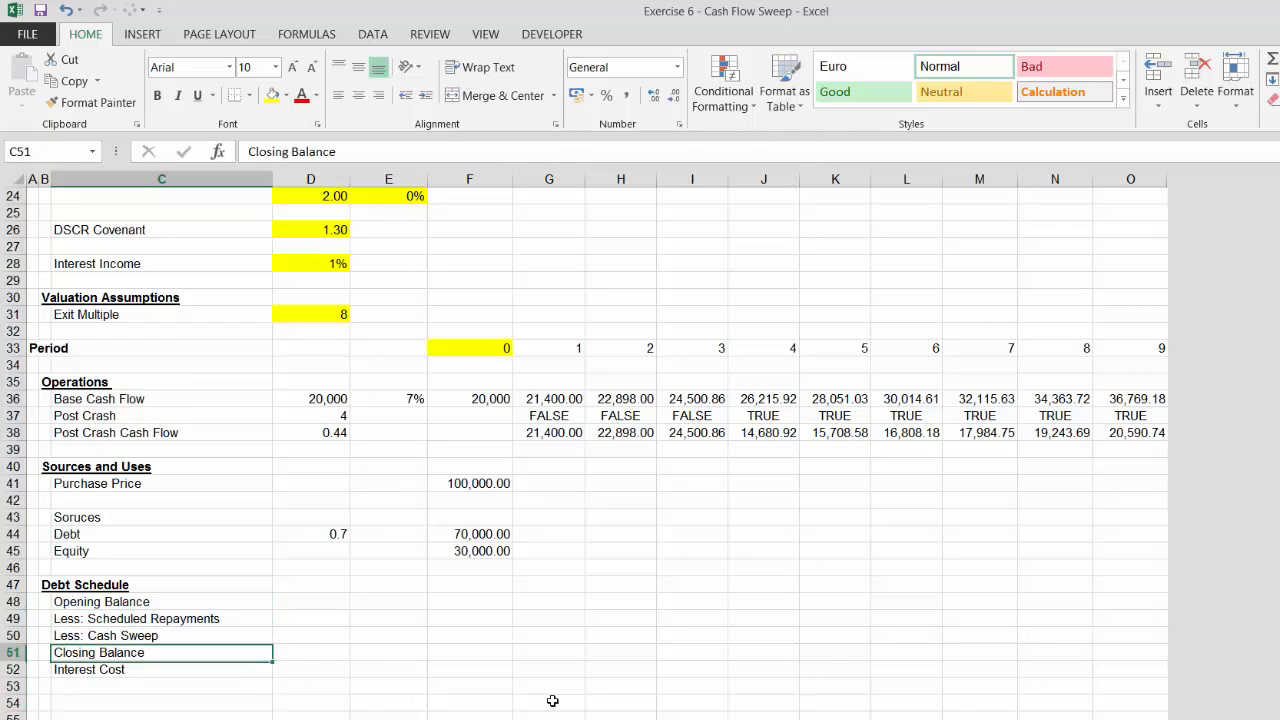
key("ctrl+c")
key("Down")
left_click(552, 701)
key("Down")
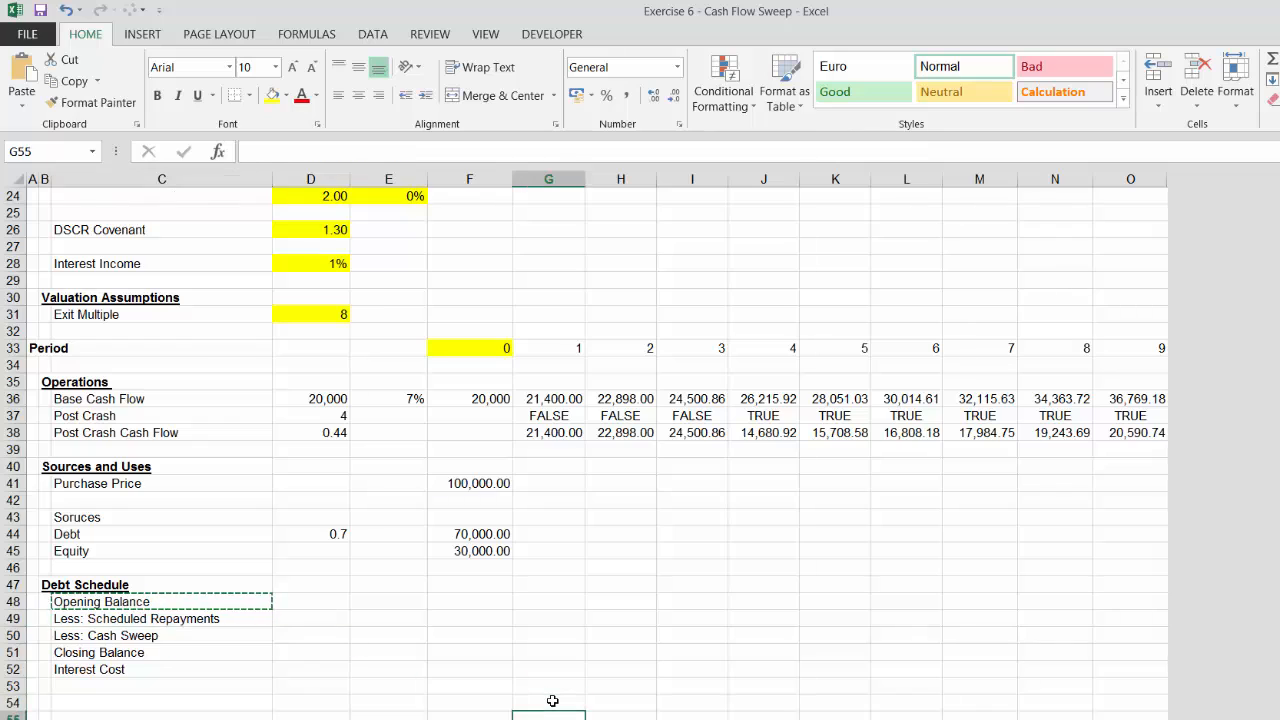
key("Left")
key("Left")
key("Left")
key("Left")
key("Up")
key("ctrl+v")
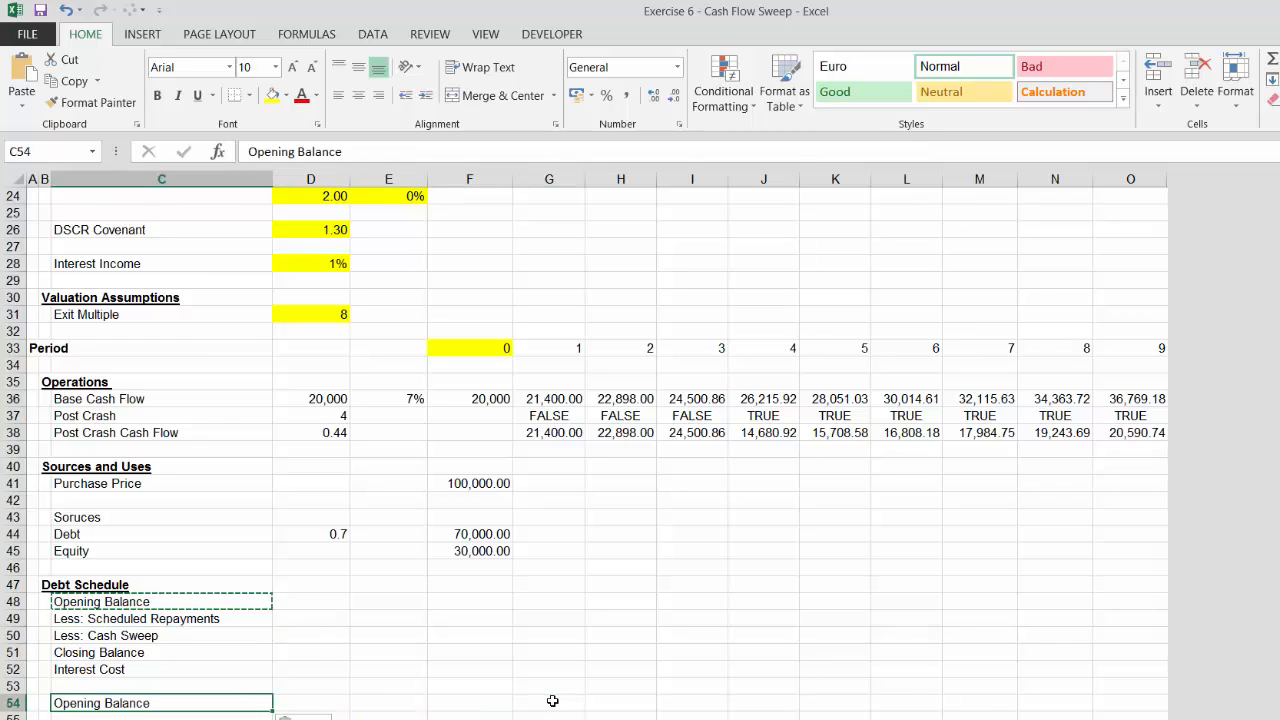
key("Down")
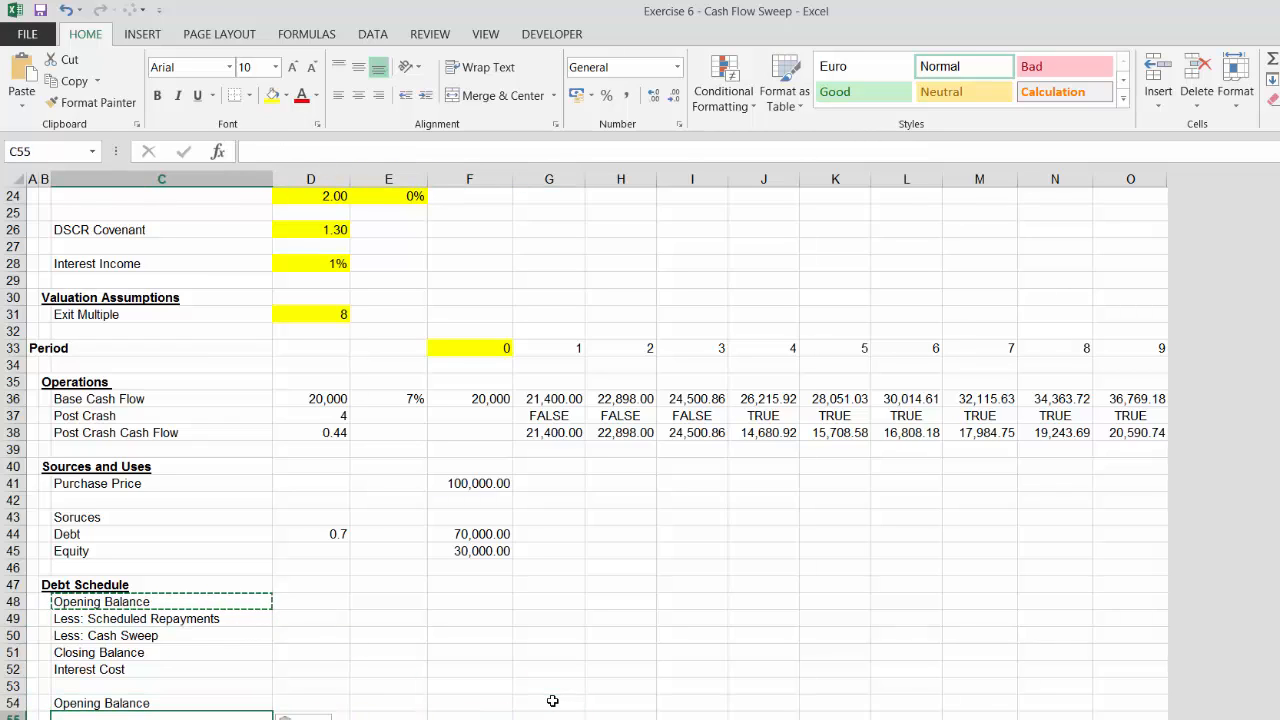
key("Up")
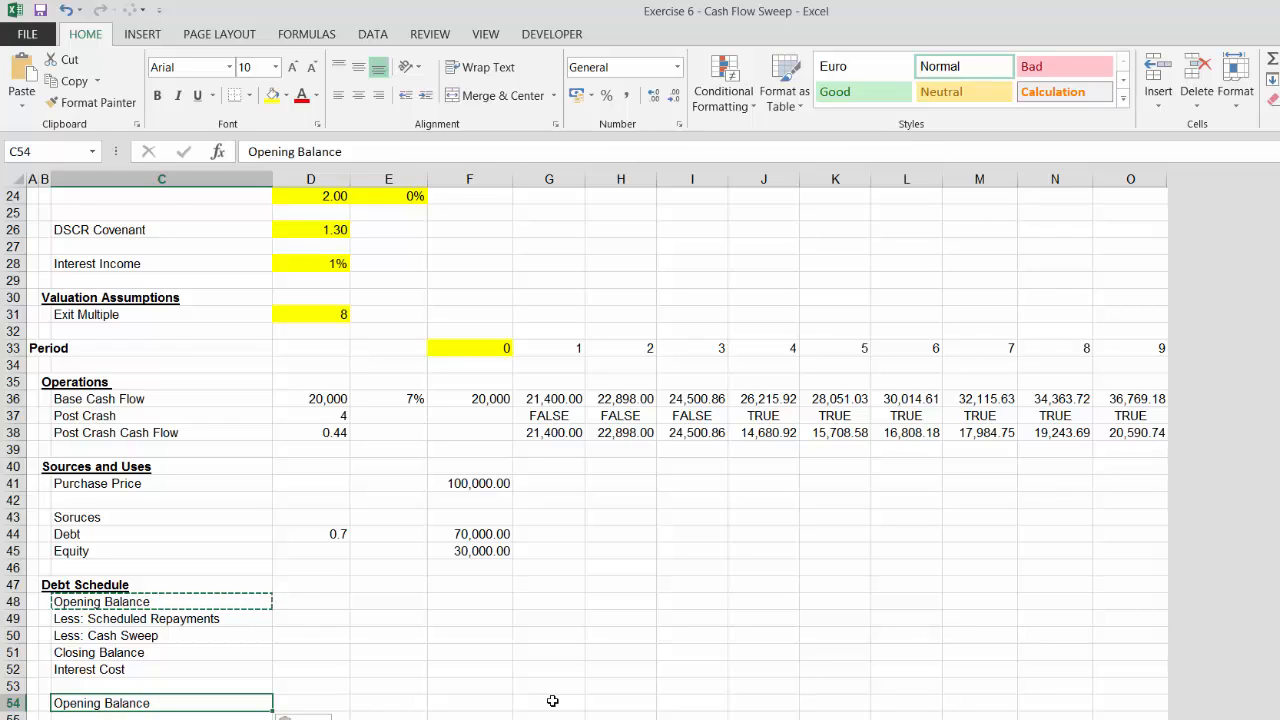
Insert a blank row above the pasted Opening Balance label
key("shift+space")
key("ctrl+shift+plus")
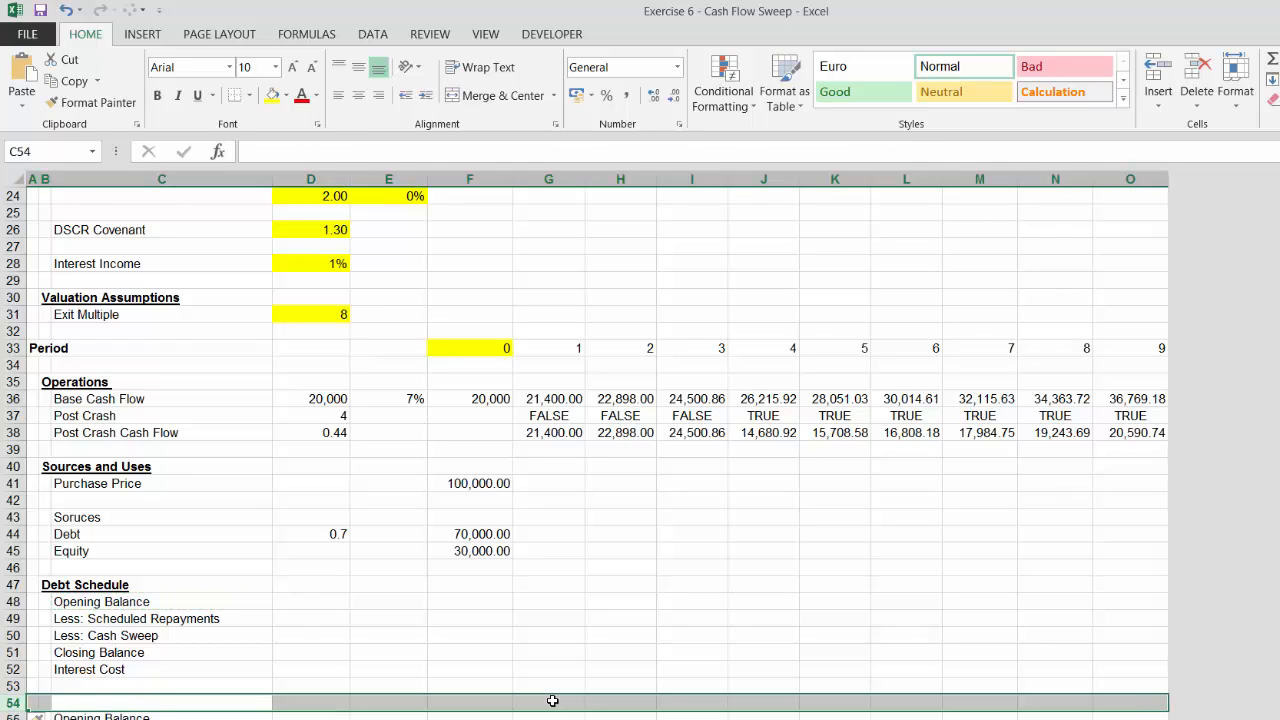
key("Down")
key("Up")
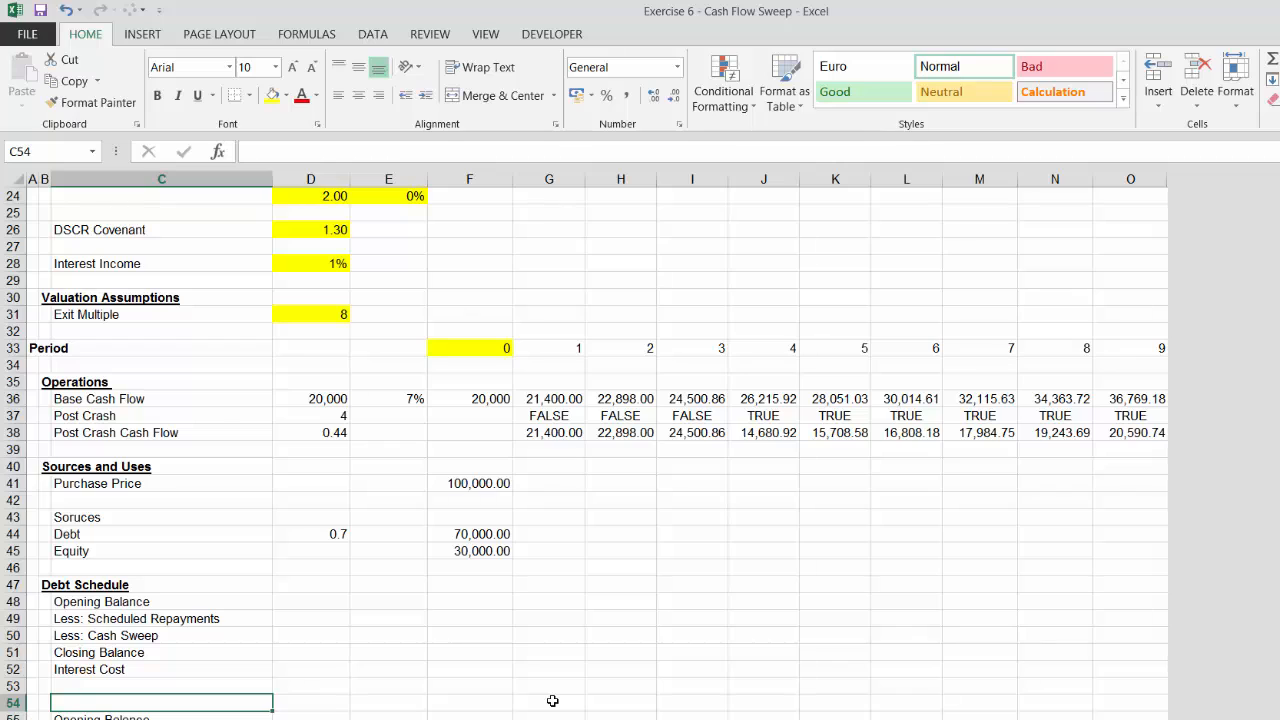
Add the label Defaulted Debt in the new row above Opening Balance
type("Defaulted Debt")
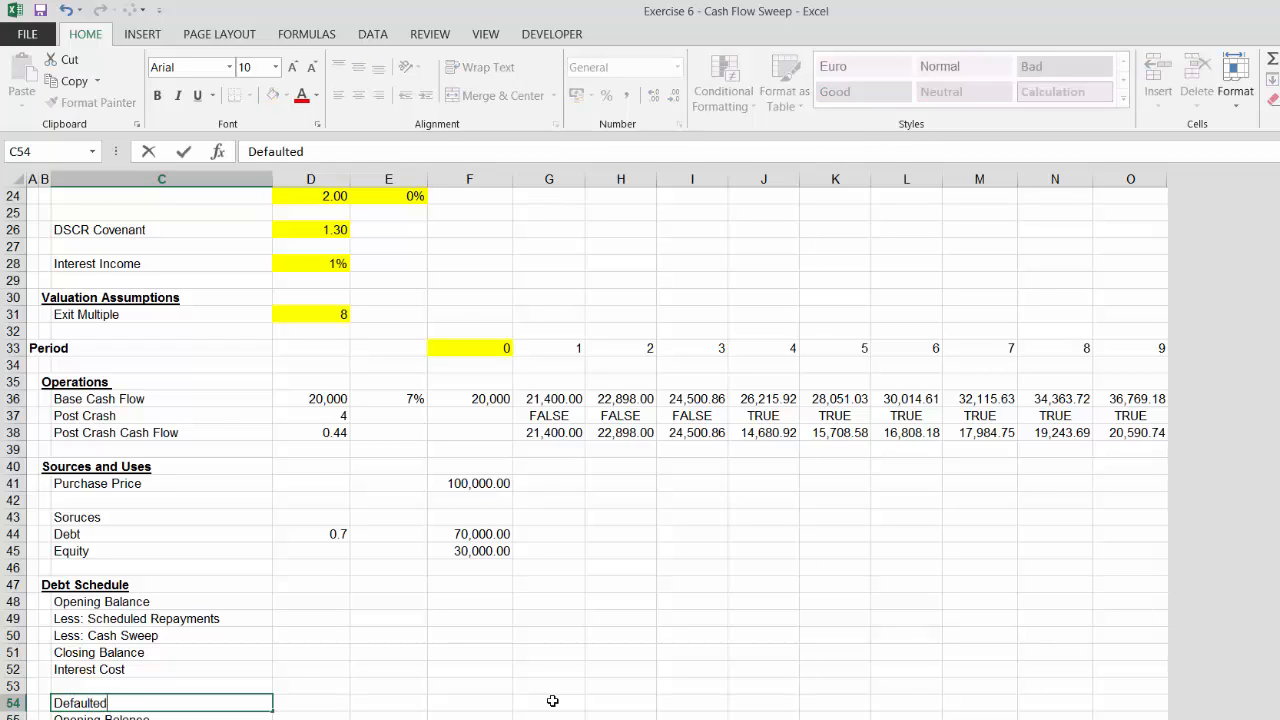
key("Return")
key("Return")
Add the label Add: Defaulted Debt below the second Opening Balance
type("Add: D")
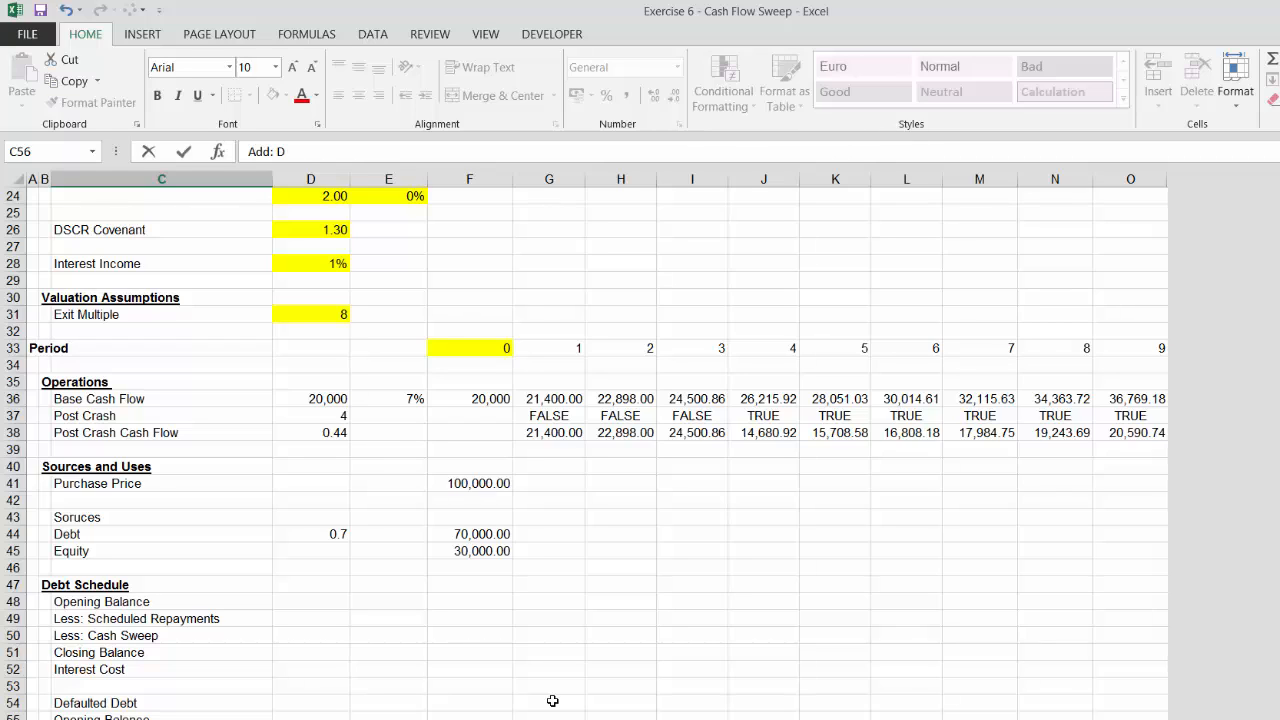
type("efaulted Debt")
key("Return")
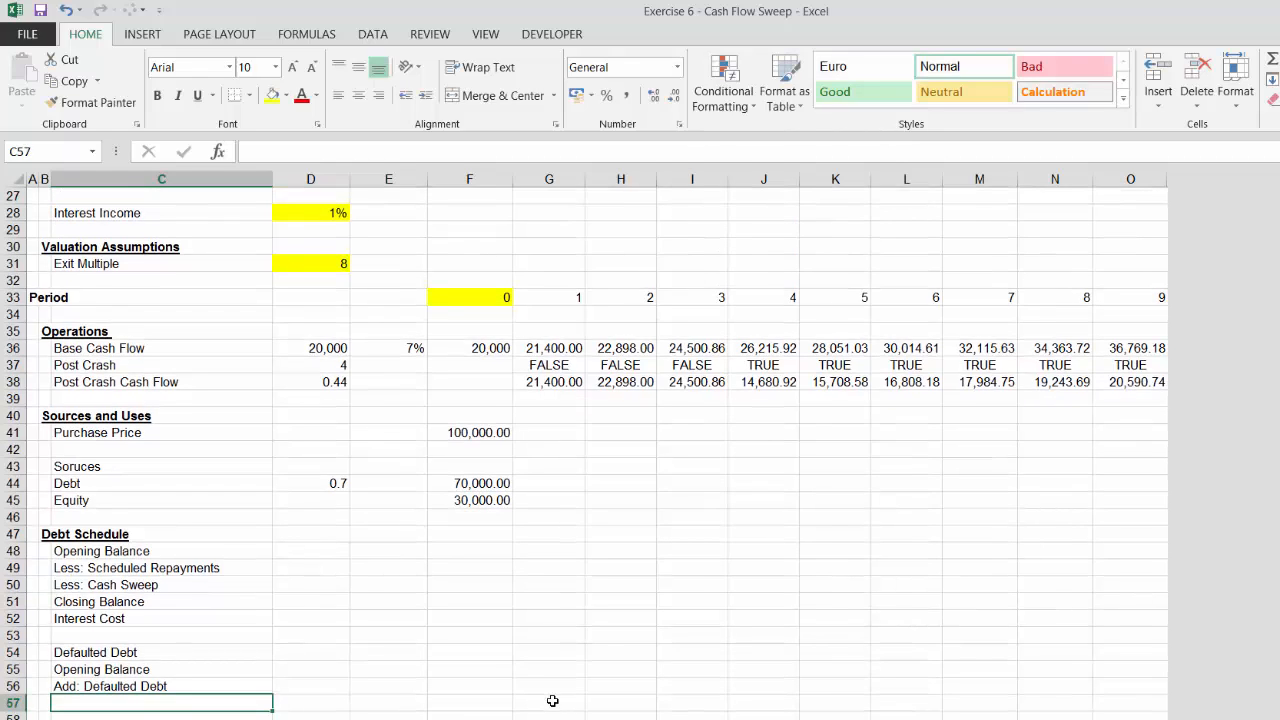
Add the label Less: Repayments of Default below Add: Defaulted Debt
type("Le")
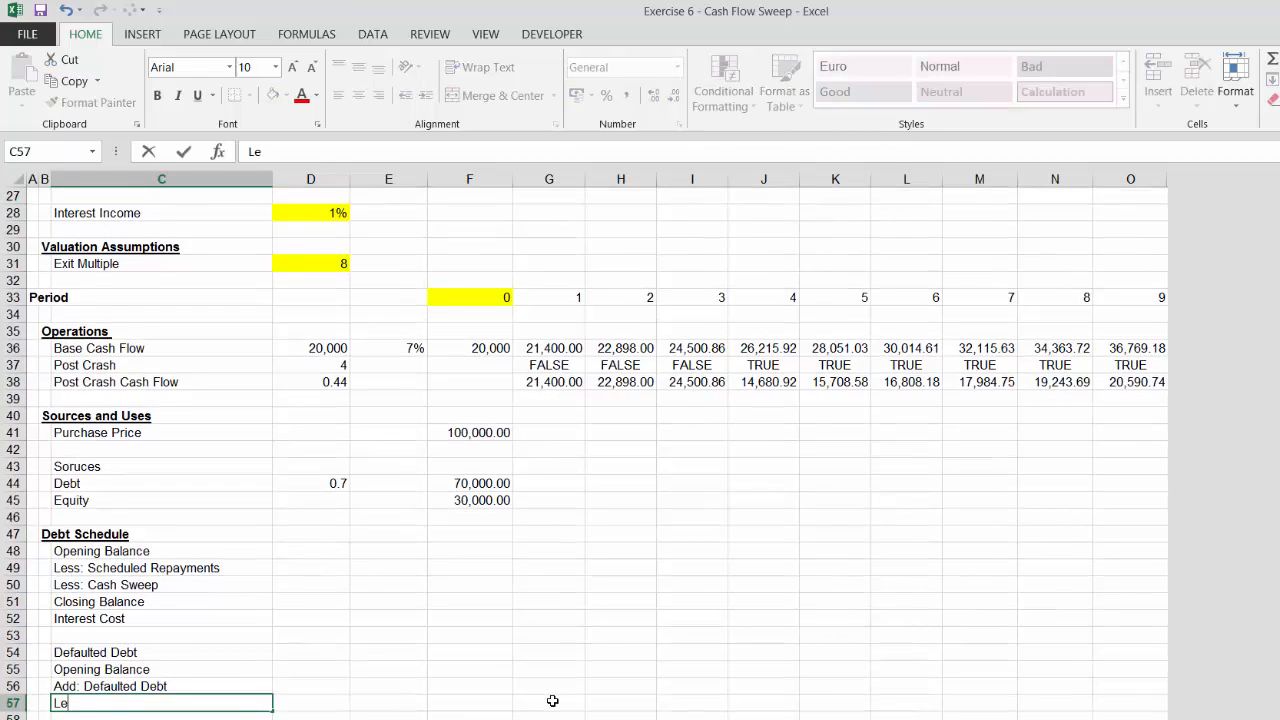
type("ss: Repayments ")
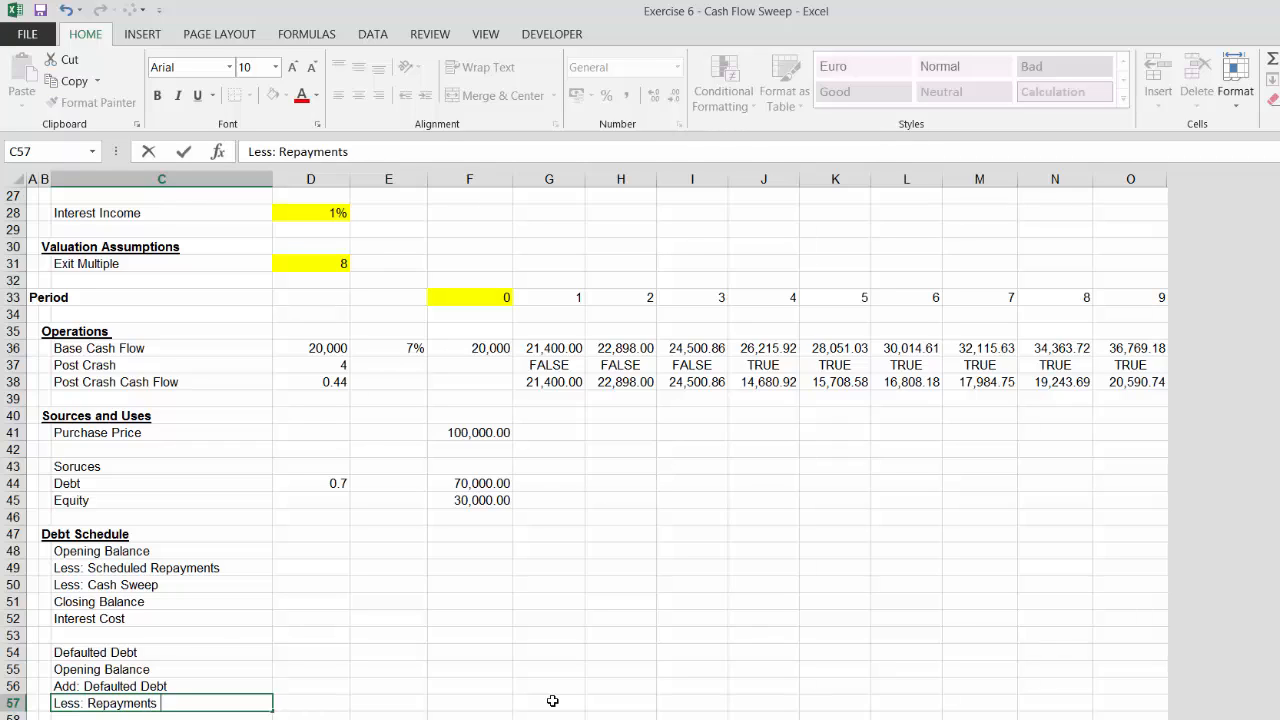
type("of Default")
key("Return")
Add the label Closing Balance below Less: Repayments of Default
type("Closi")
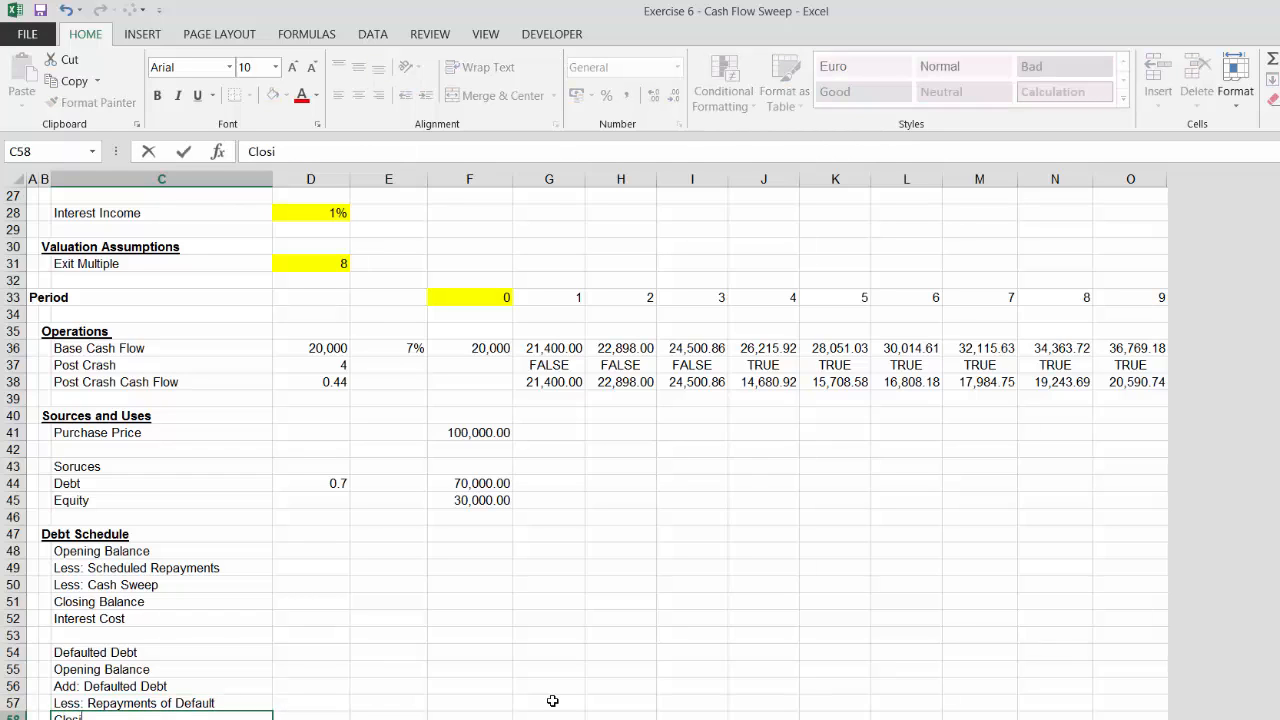
type("ng Balance")
key("Return")
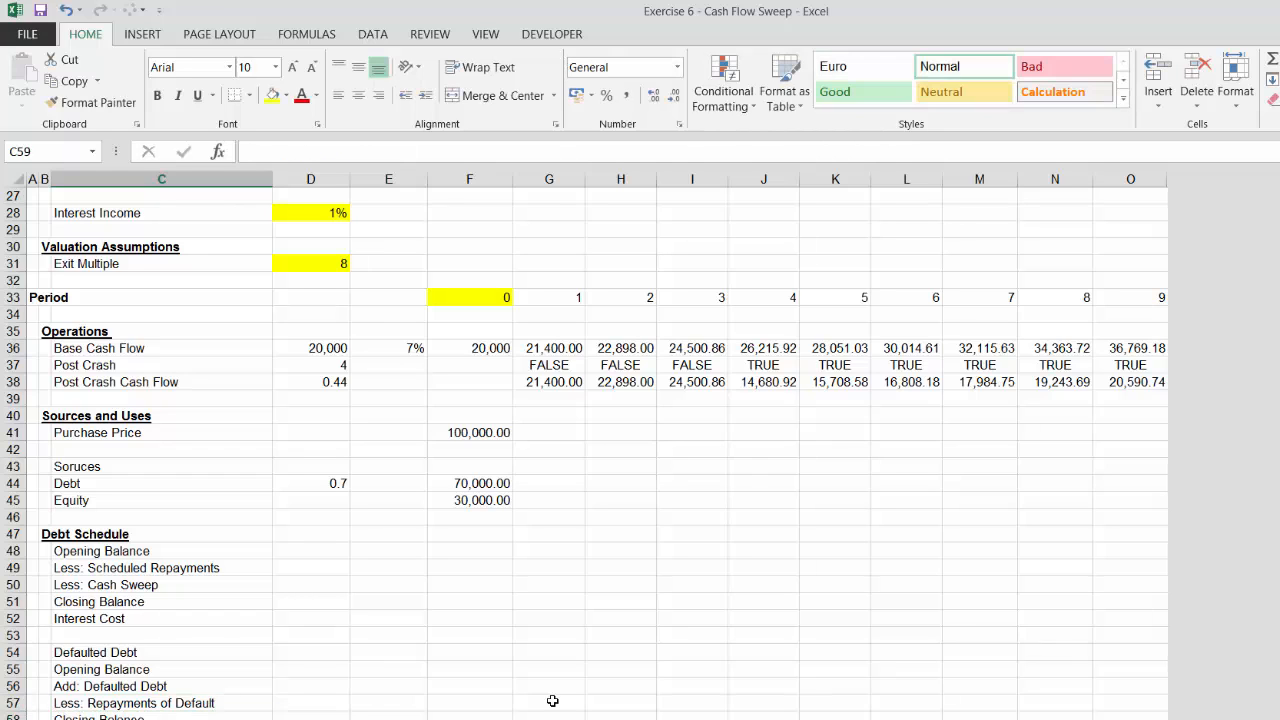
Add the label Interest Cost below the defaulted debt Closing Balance
type("Interes")
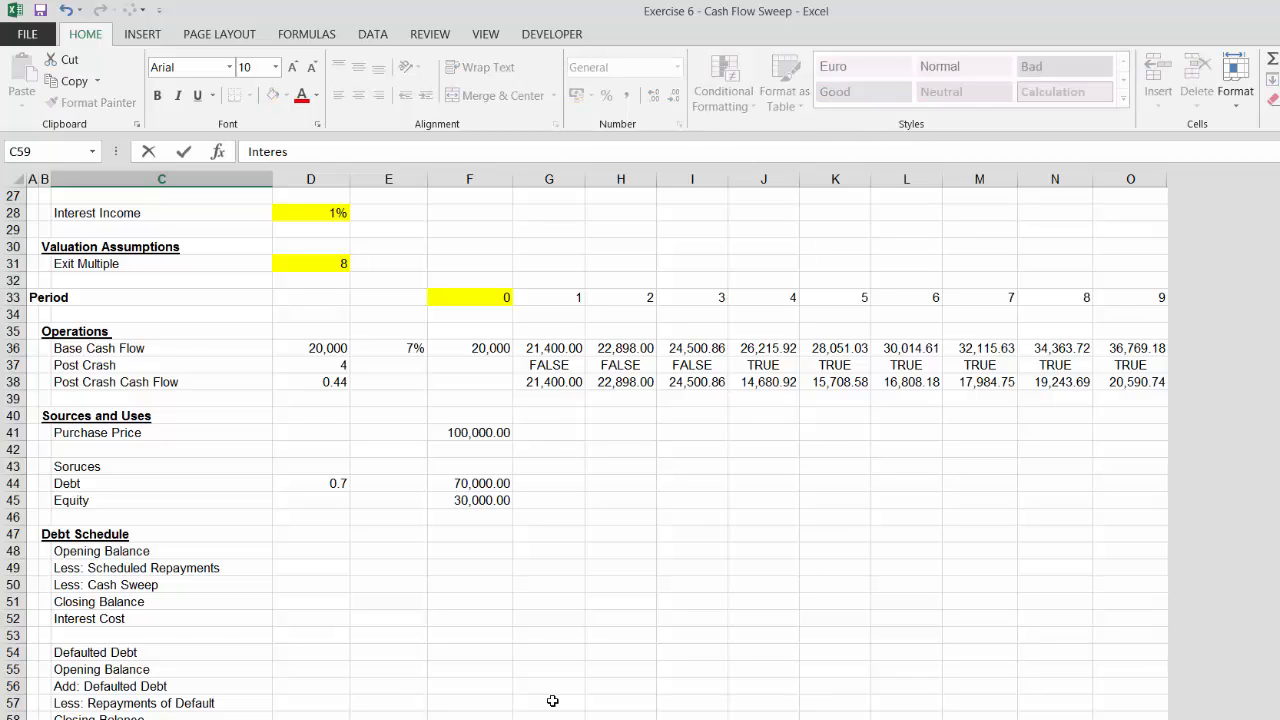
type("t Cost")
key("Return")
key("Return")
key("Return")
key("Return")
Add the section header Cash Flow Waterfall in column B of row 61
key("Up")
key("Up")
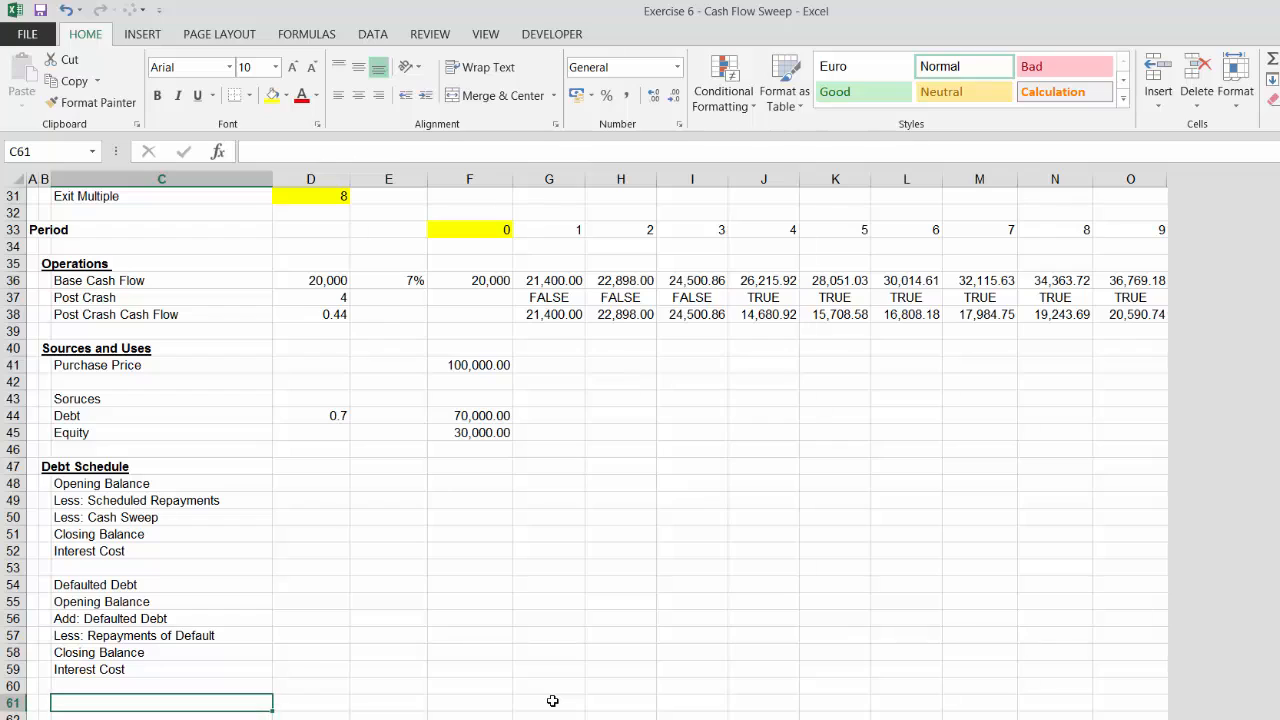
key("Left")
key("Left")
key("Up")
key("Up")
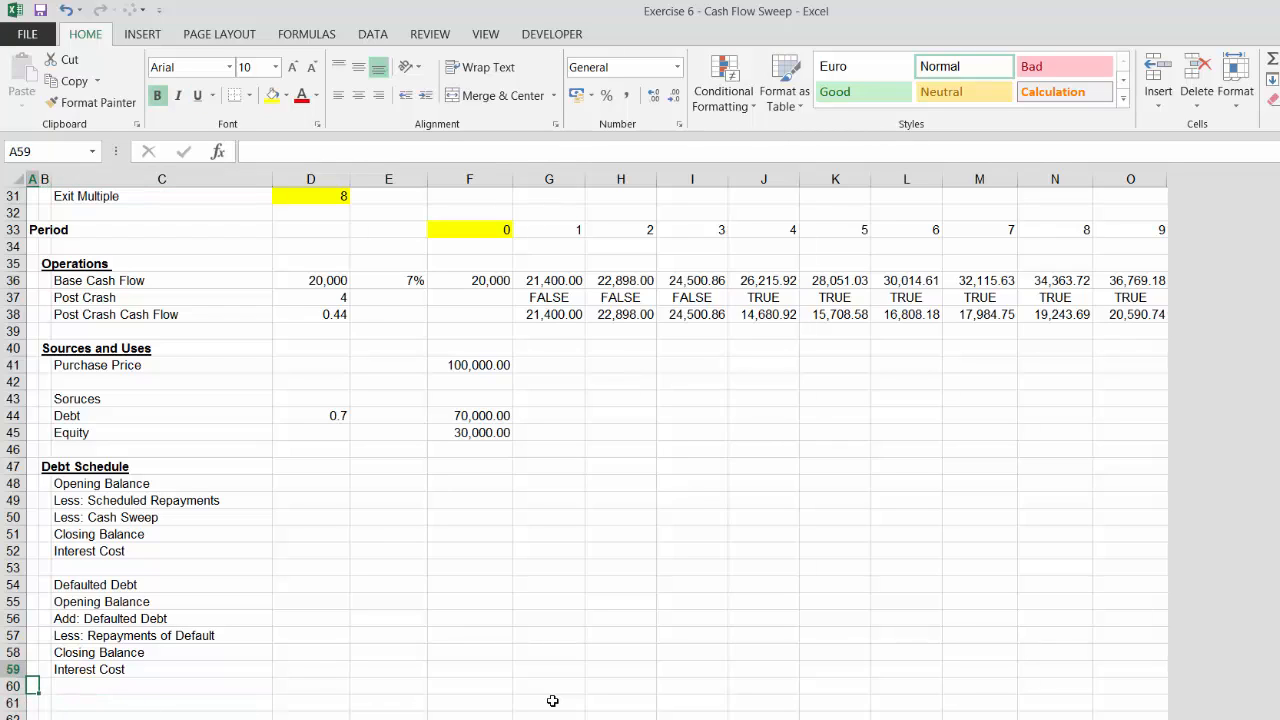
key("Down")
key("Down")
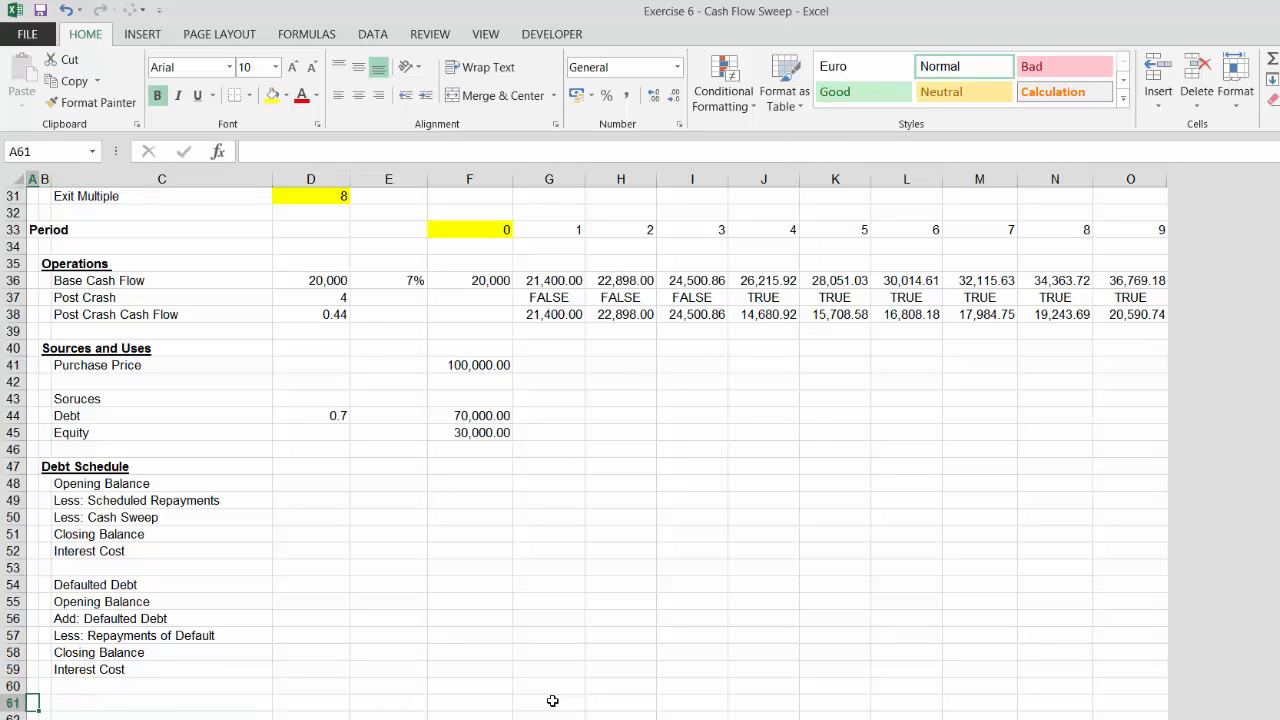
key("Right")
key("Up")
key("Up")
key("Up")
key("Up")
key("Up")
key("Up")
key("Up")
key("Up")
key("Up")
key("Up")
key("Up")
key("Up")
key("Up")
key("Up")
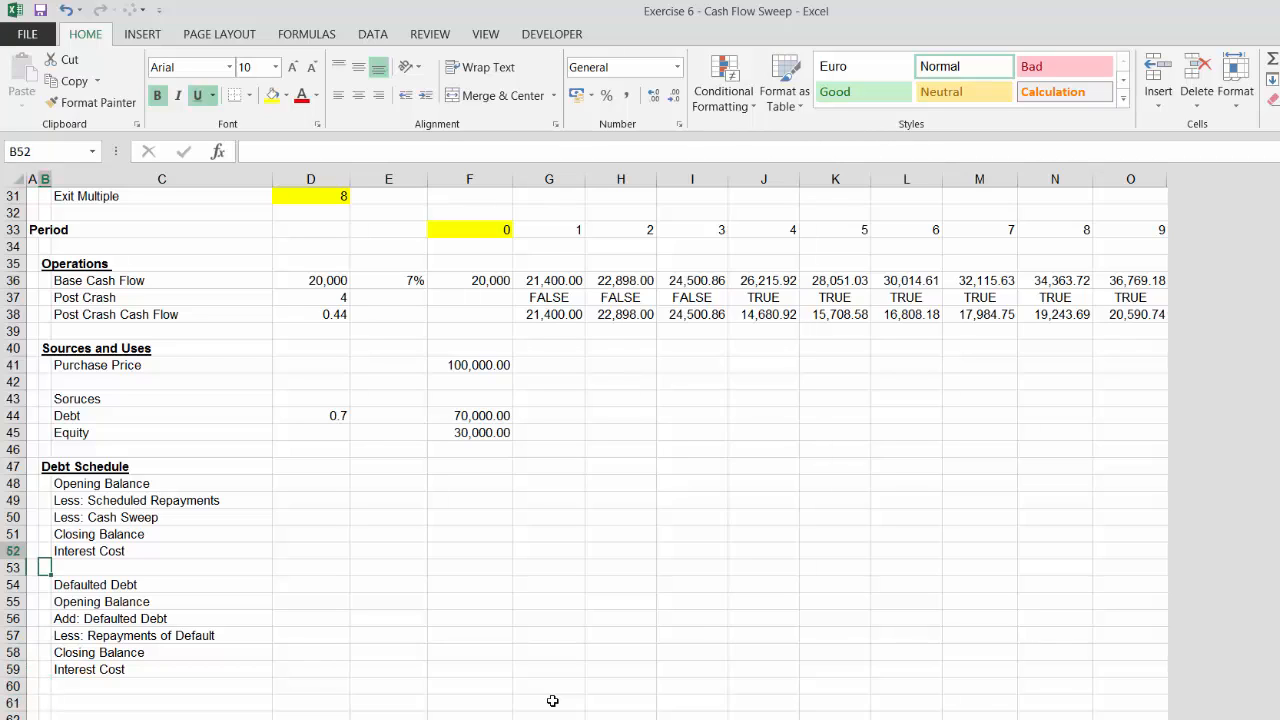
key("Down")
key("Down")
key("Down")
key("Down")
key("Down")
key("Down")
key("Down")
key("Down")
key("Down")
key("Down")
key("Down")
key("Down")
key("Down")
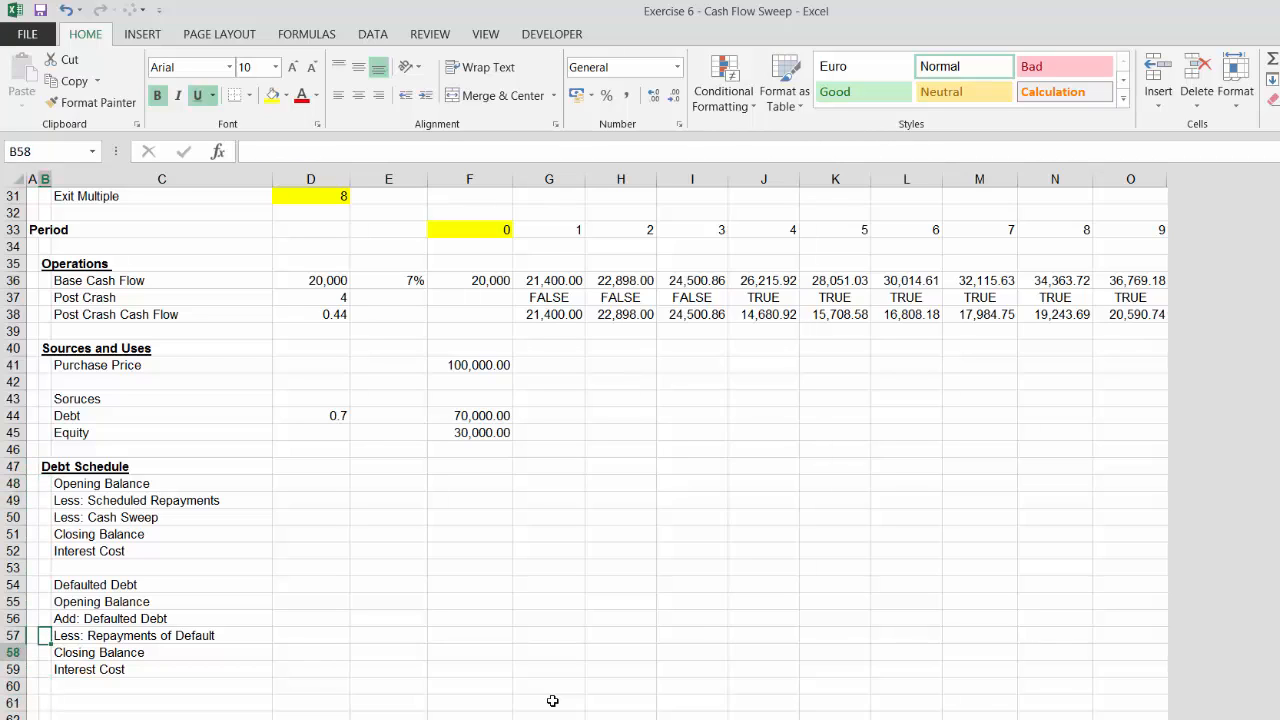
key("Down")
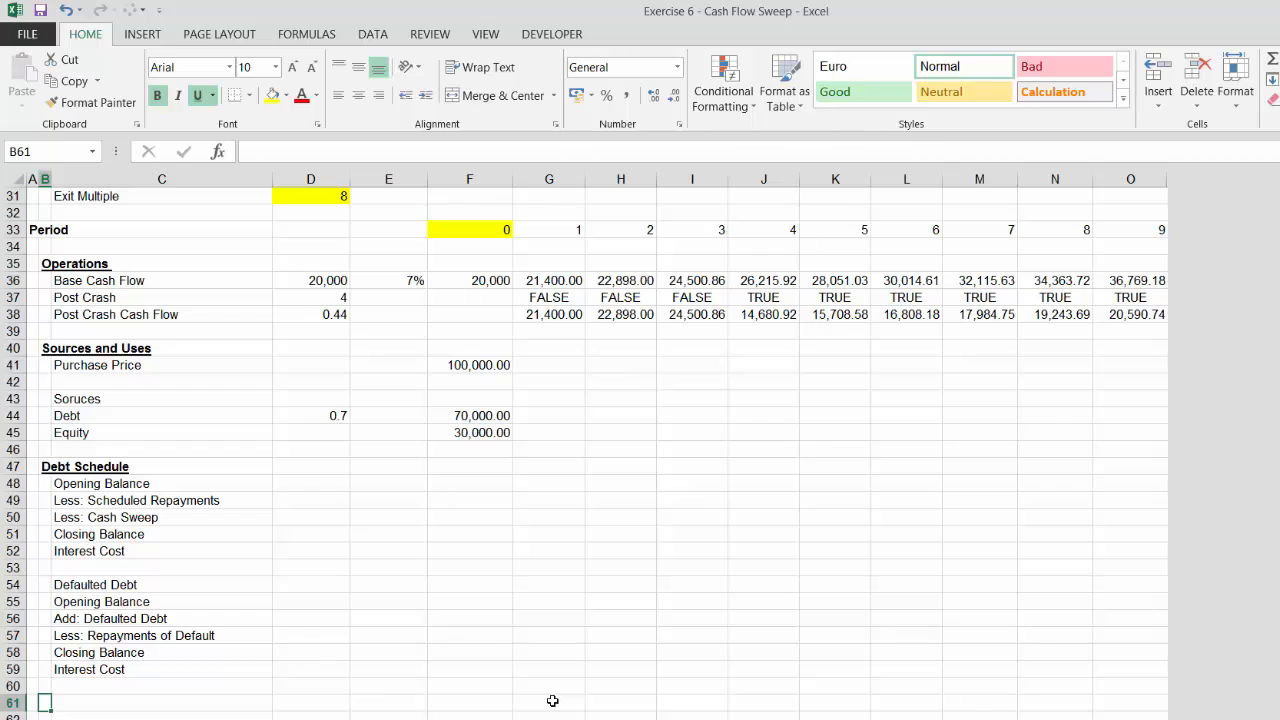
type("Cash Flow")
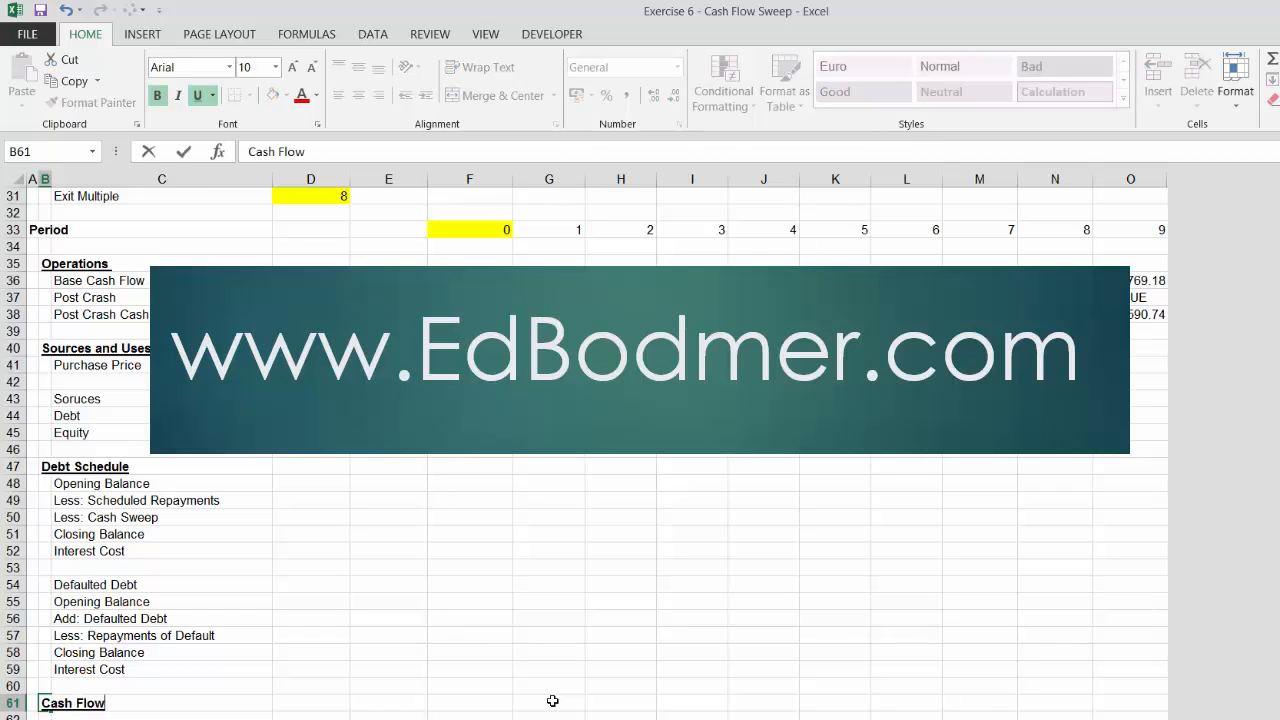
type(" Waterfall")
key("Return")
Add the label Operating Cash Flow below the Cash Flow Waterfall header
key("Right")
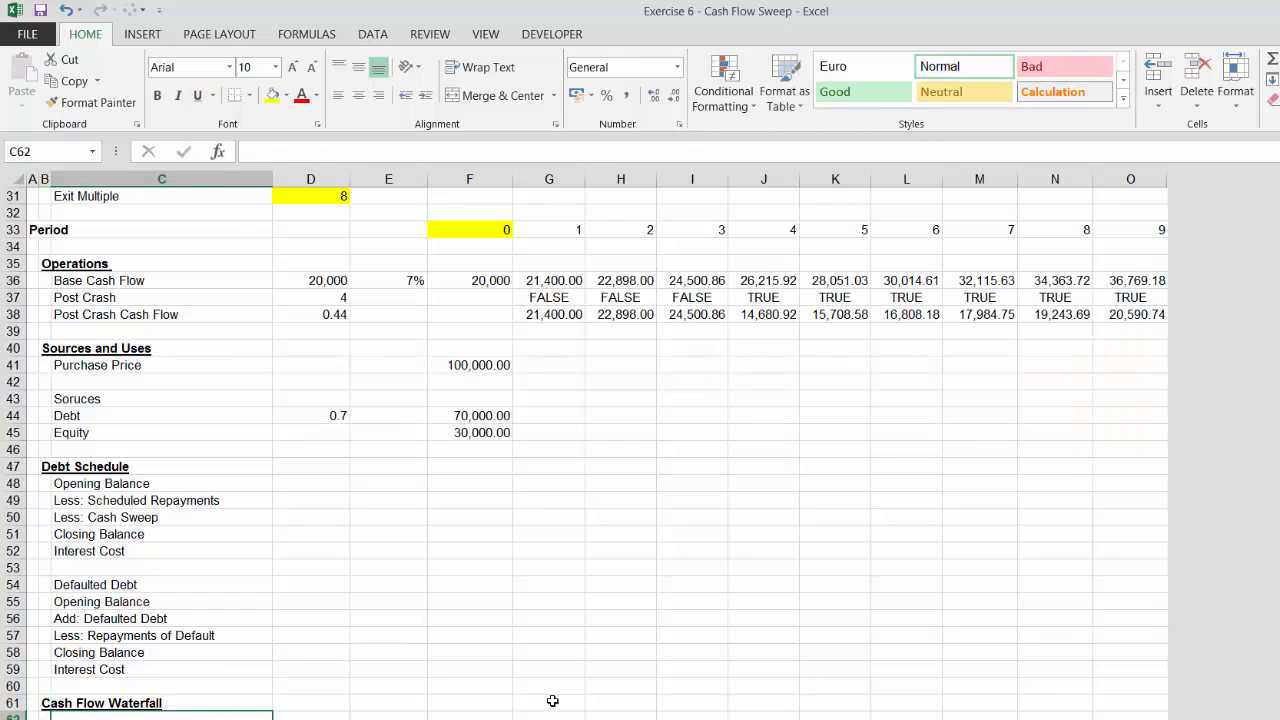
type("Cash Flo")
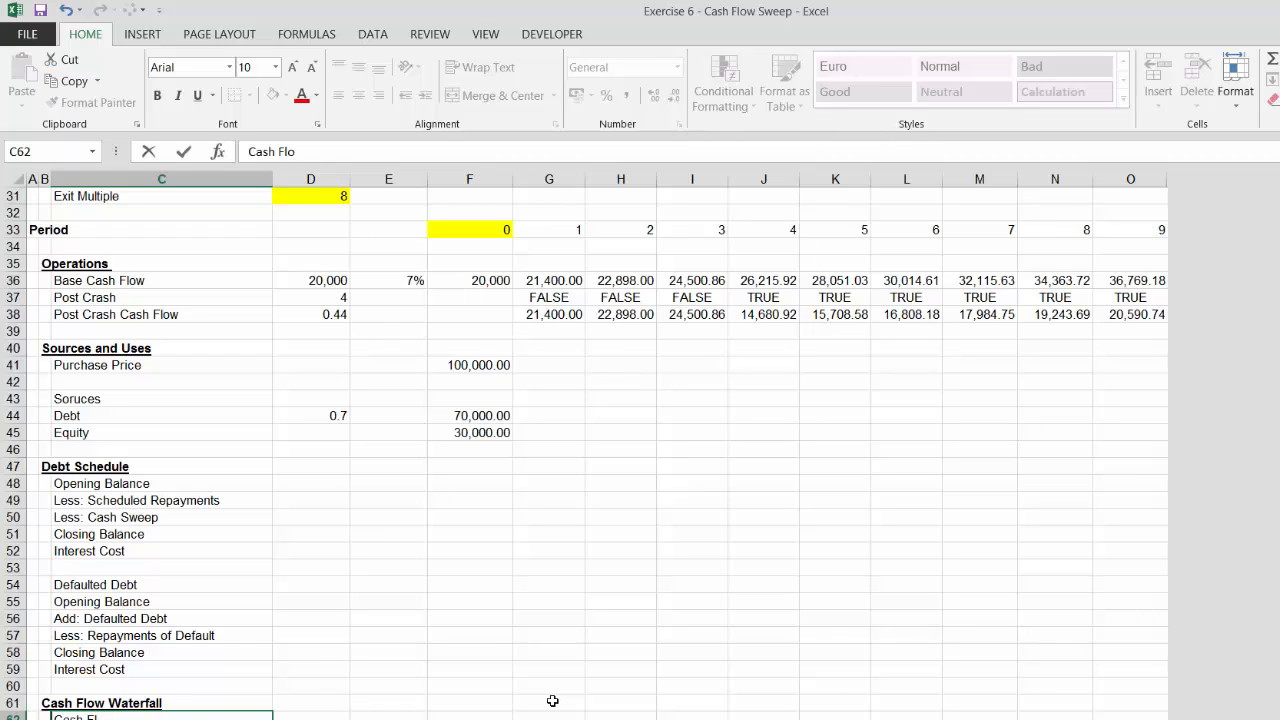
key("Escape")
type("Operating Cash Flow")
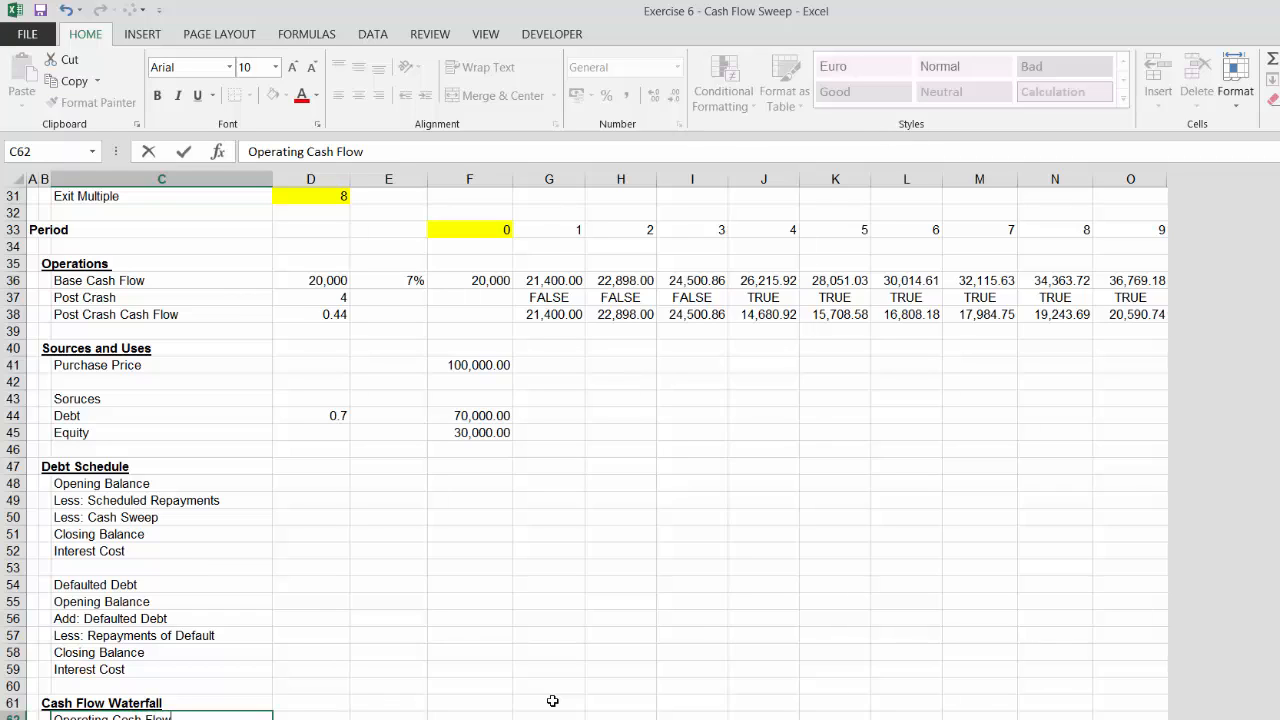
key("Return")
Add the label Less: Scheduled Debt Service below Operating Cash Flow
type("Le")
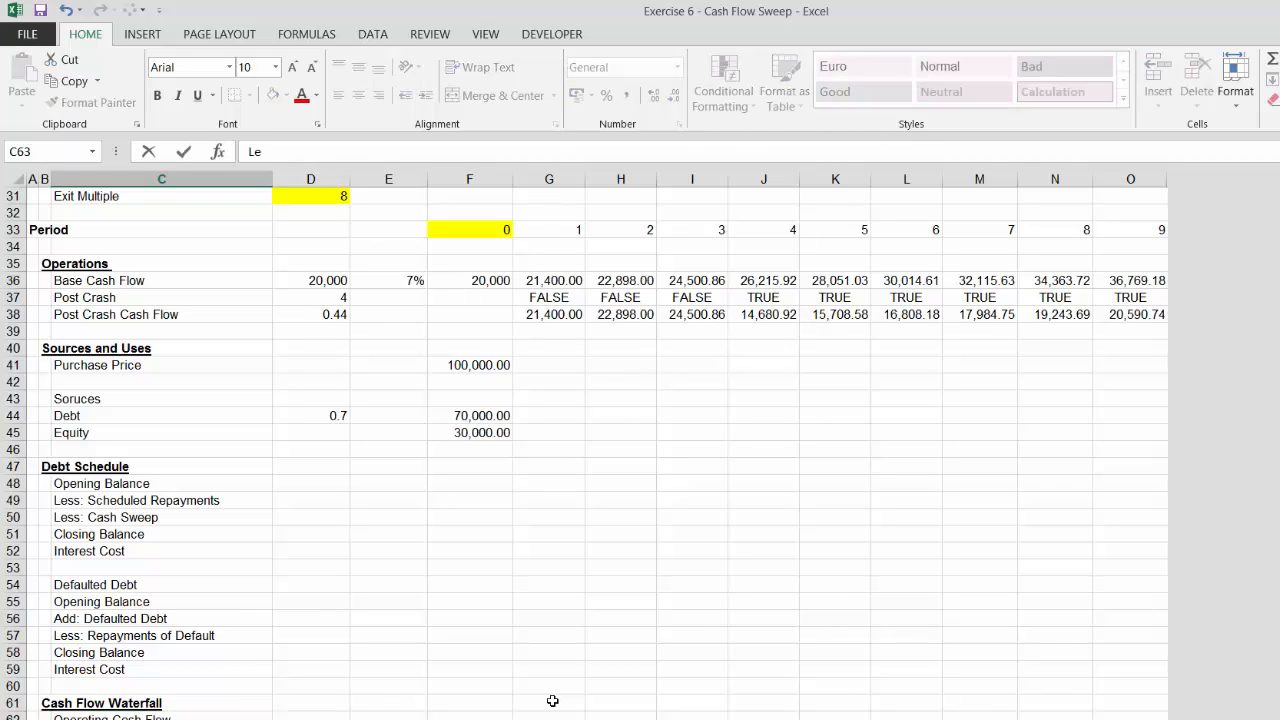
type("ss: Scheduled Debt Service")
key("Return")
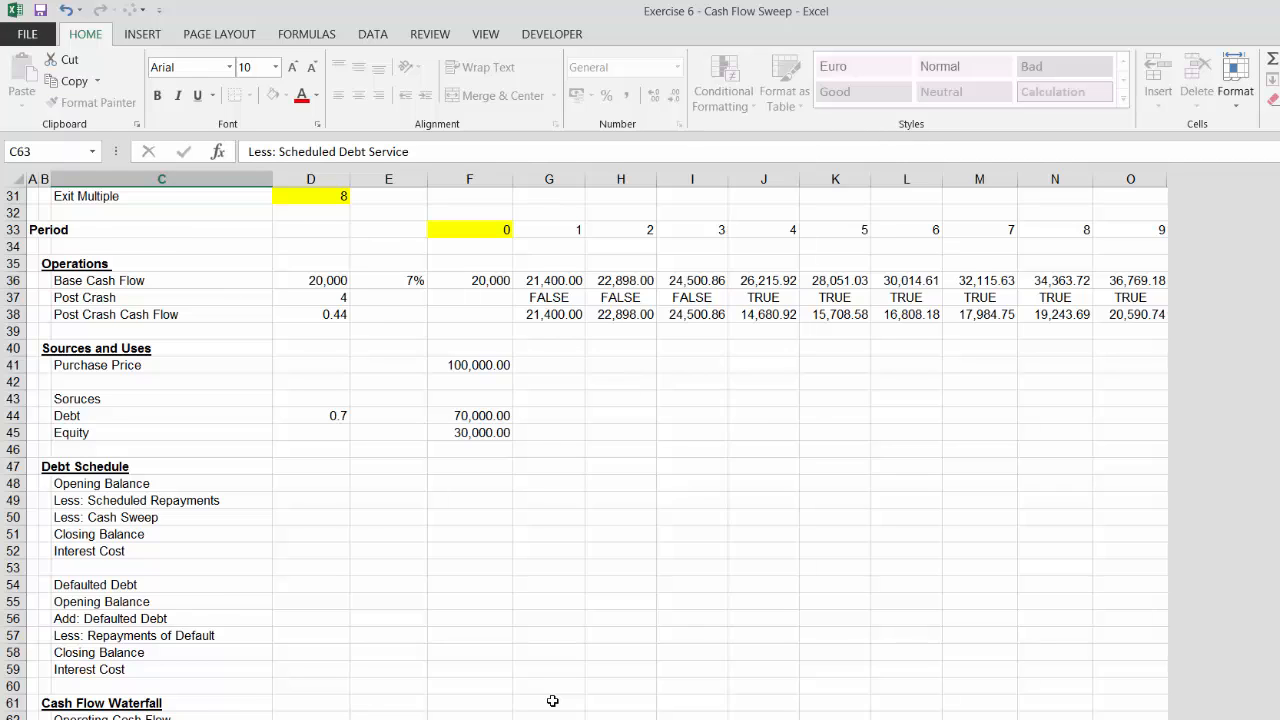
Add the label Cash Flow for Sweep below Less: Scheduled Debt Service
type("Cash Flow for")
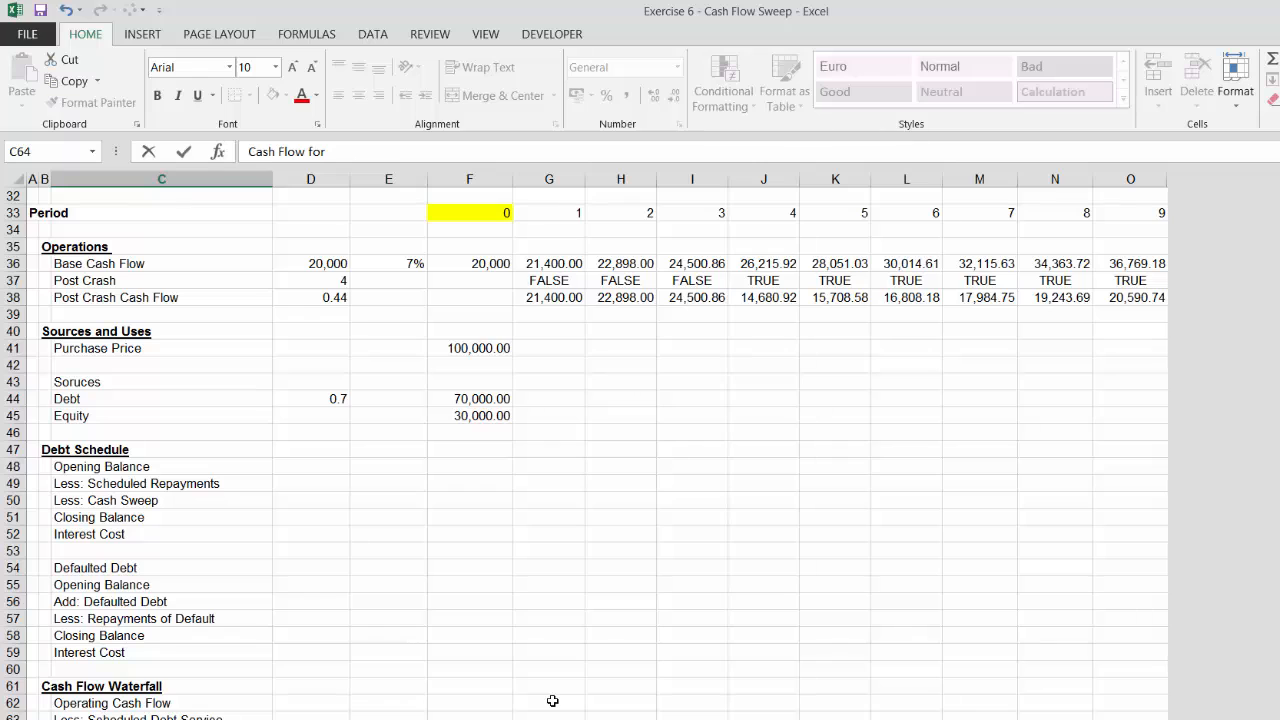
type(" Sweep")
key("Return")
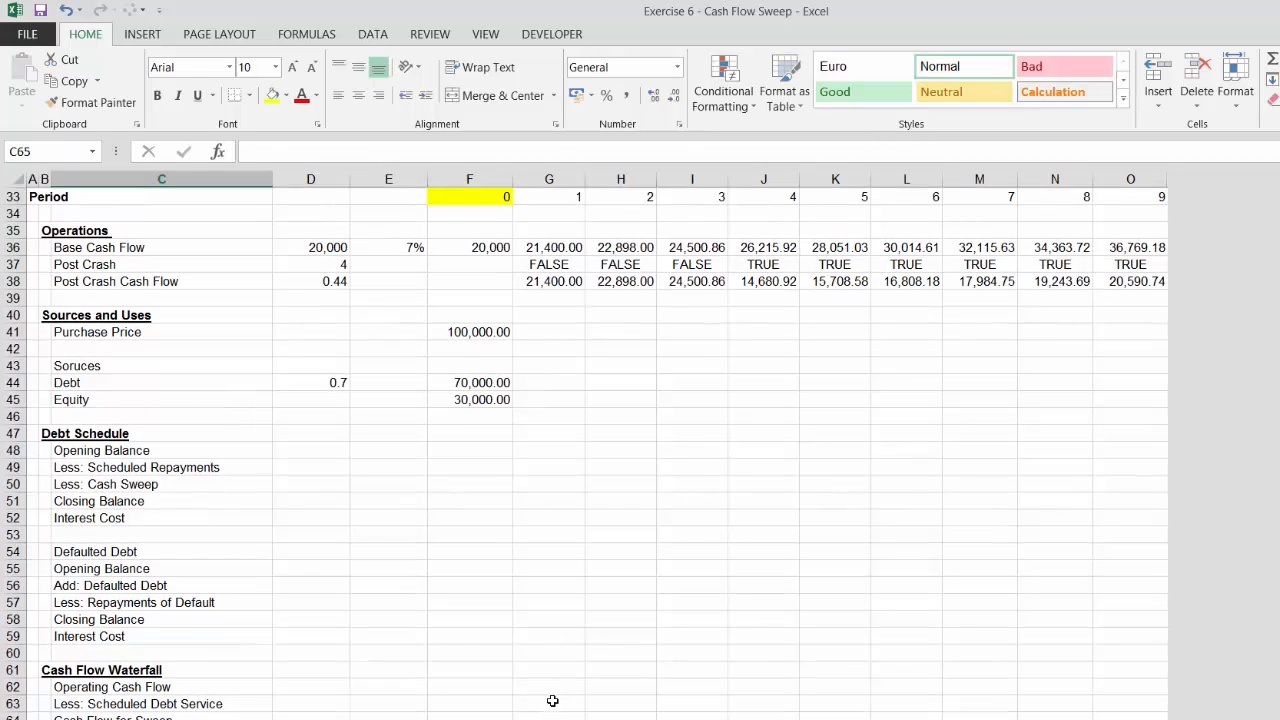
Review the sheet's sections upward from the waterfall to the assumptions at the top
key("Up")
key("Up")
key("Up")
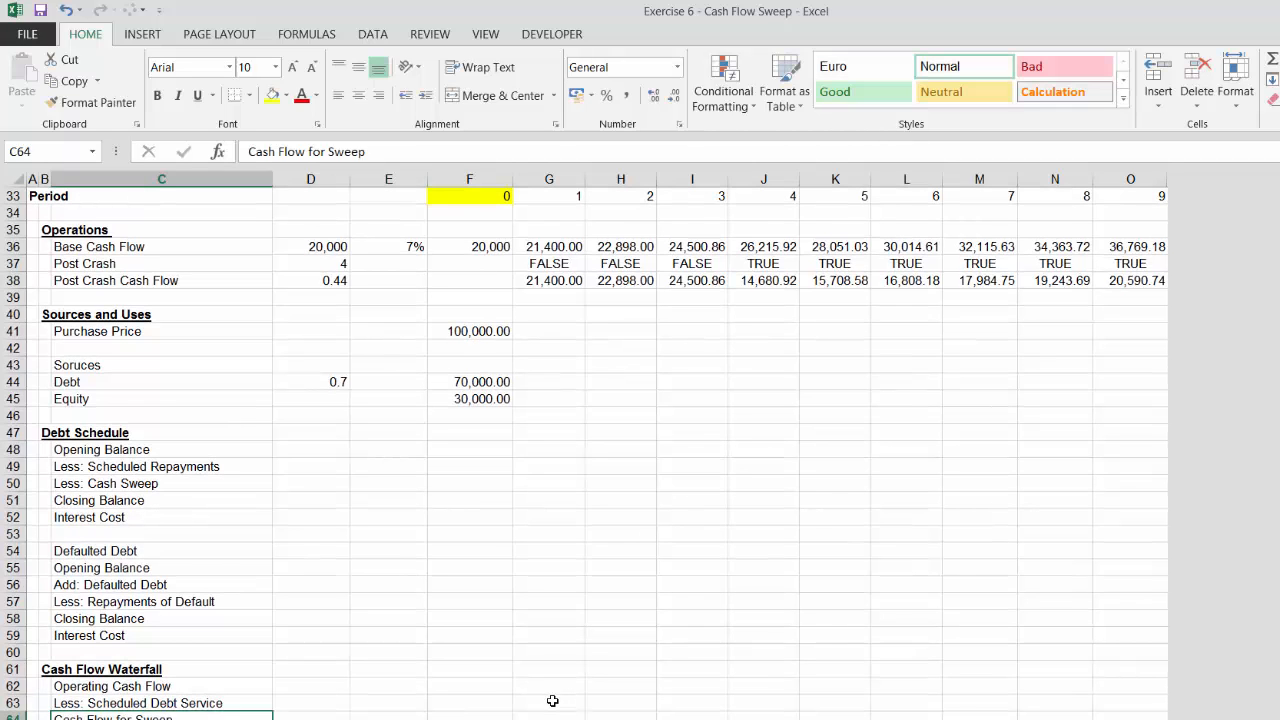
key("Down")
key("Up")
key("Up")
key("Up")
key("Up")
key("Up")
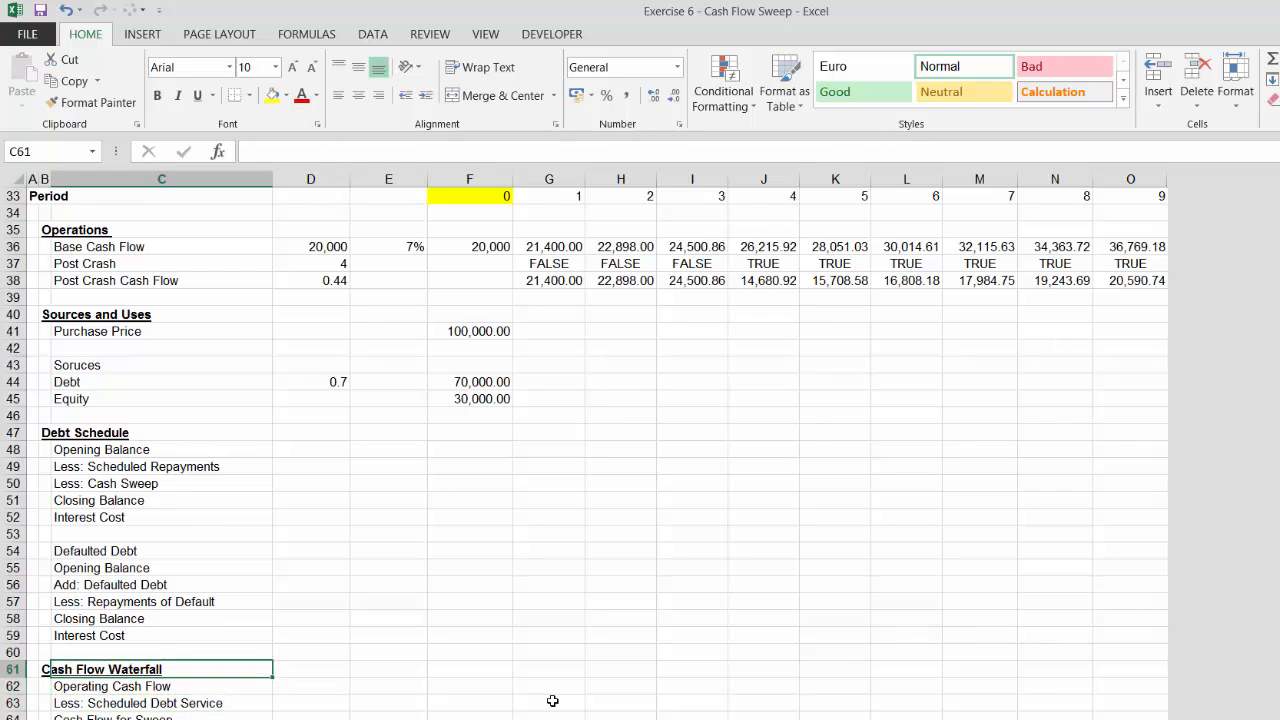
key("Up")
key("Up")
key("Up")
key("Up")
key("Up")
key("Up")
key("Up")
key("Up")
key("Up")
key("Up")
key("Up")
key("Up")
key("Up")
key("Up")
key("Up")
key("Up")
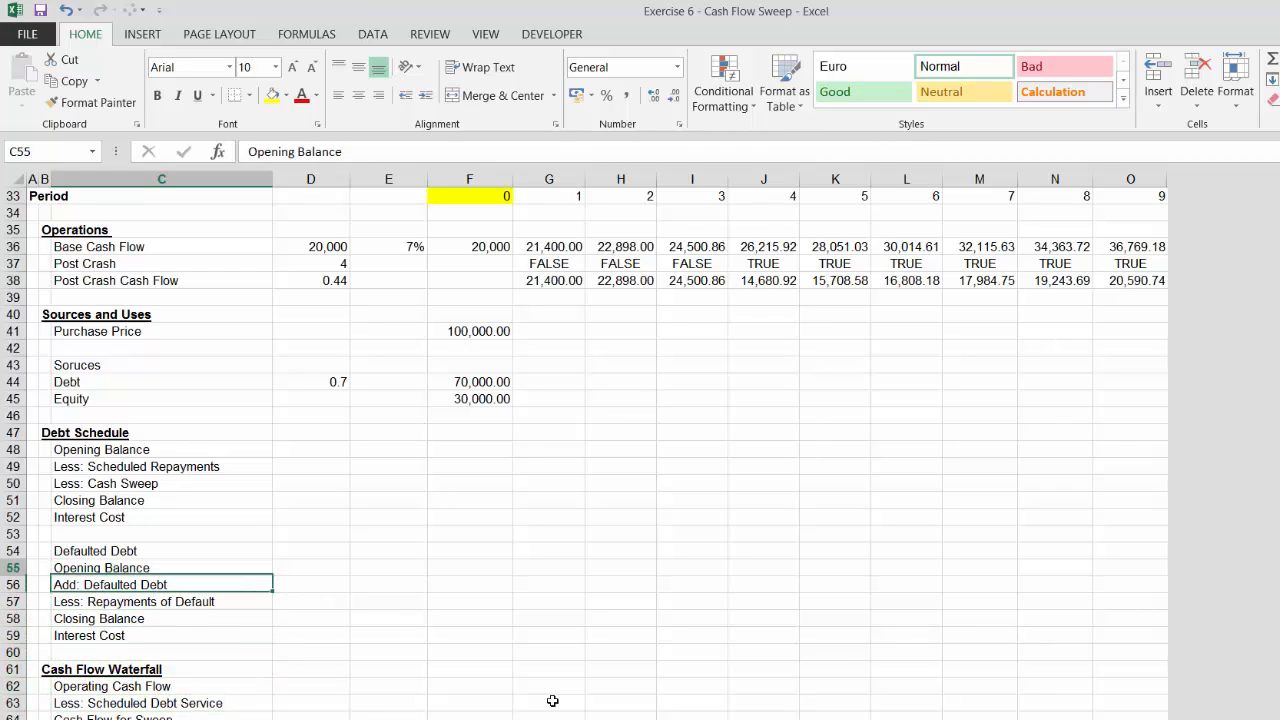
key("Up")
key("Up")
key("Up")
key("Up")
key("Up")
key("Up")
key("Up")
key("Up")
key("Up")
key("Up")
key("Up")
key("Up")
key("Up")
key("Up")
key("Up")
key("Up")
key("Up")
key("Up")
key("Up")
key("Up")
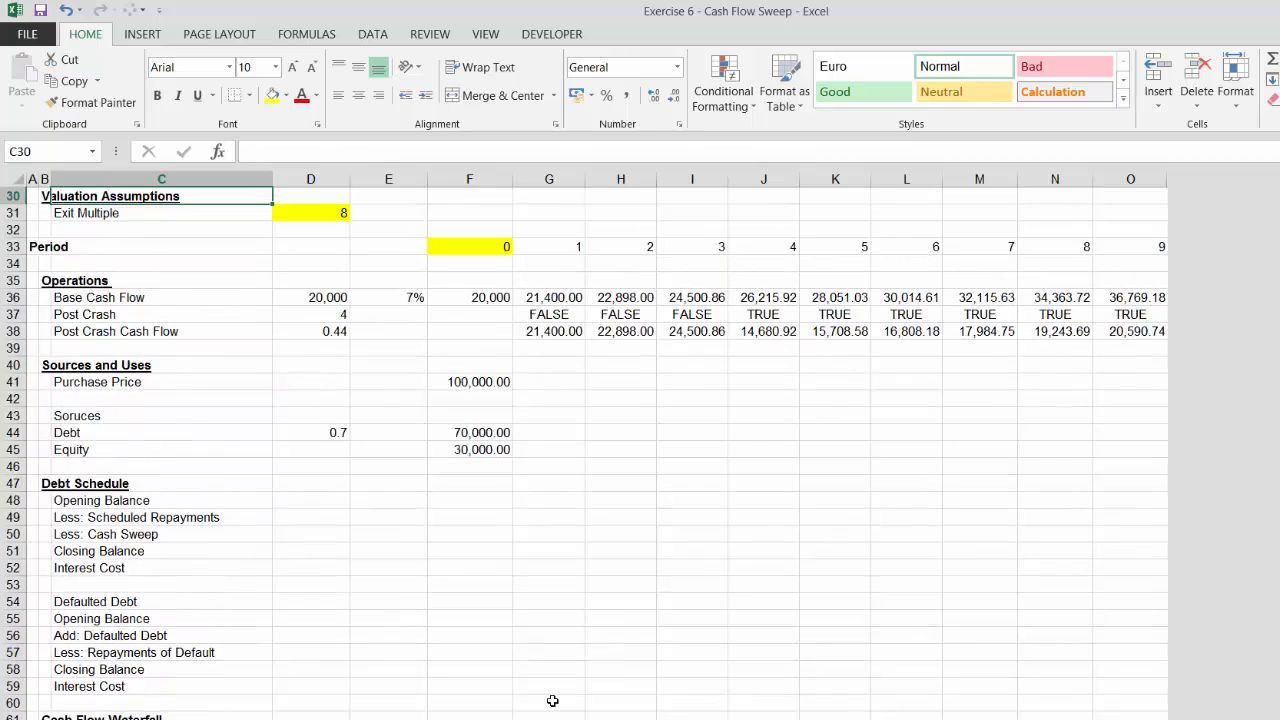
key("Down")
key("Down")
key("Down")
key("Down")
key("Down")
key("Down")
key("Down")
key("Down")
key("Down")
key("Down")
key("Down")
key("Down")
key("Down")
key("Down")
key("Down")
key("Down")
key("Down")
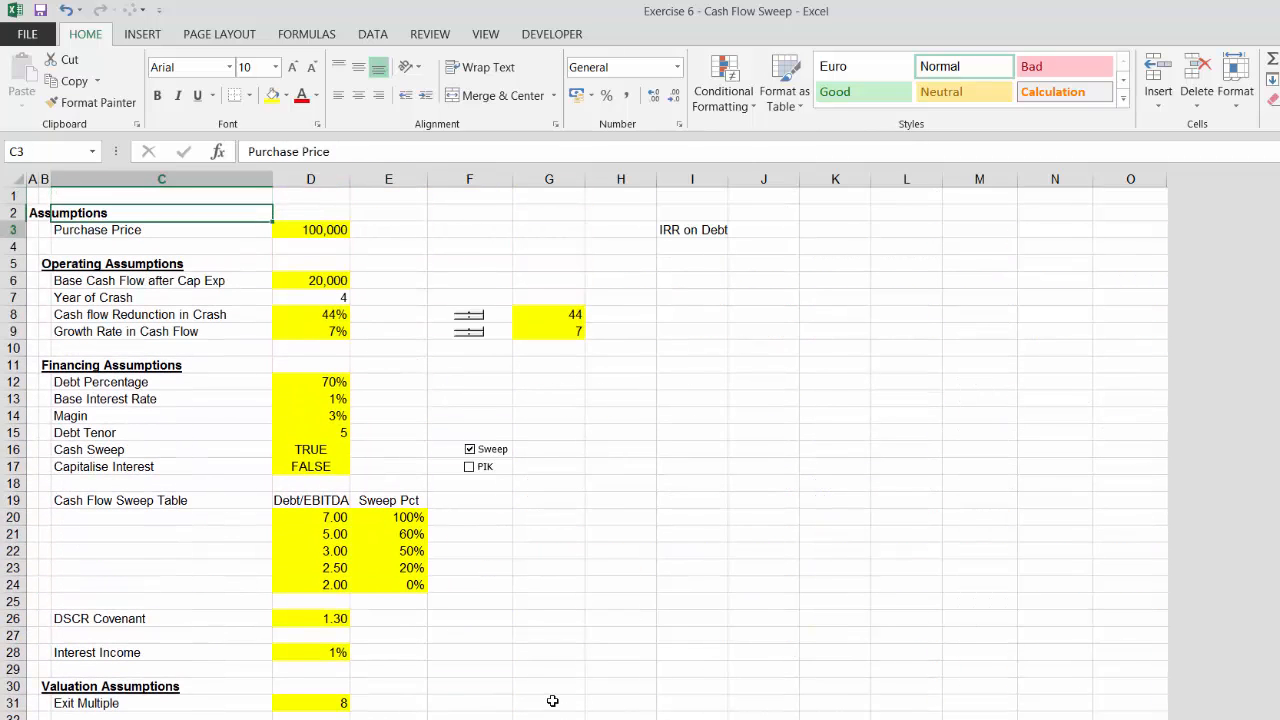
key("Up")
key("Up")
key("Up")
key("Up")
key("Up")
key("Up")
key("Up")
key("Up")
key("Up")
key("Up")
key("Up")
key("Up")
key("Up")
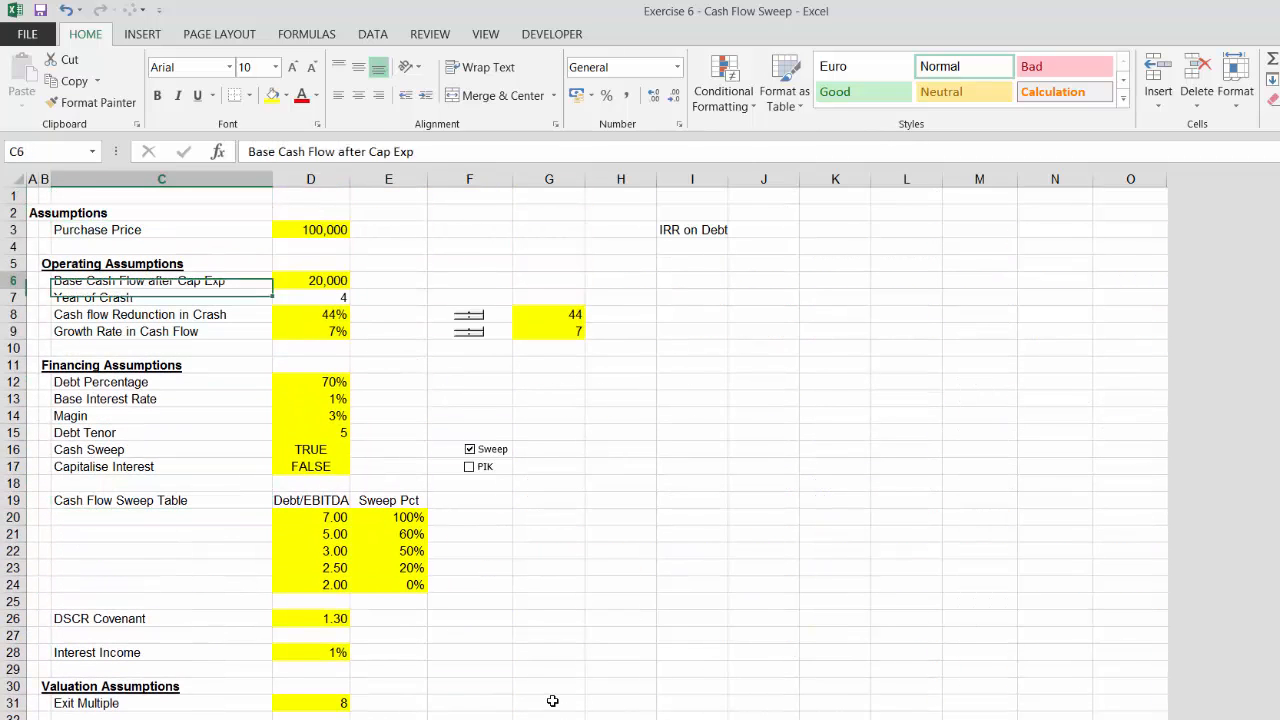
key("Up")
key("Down")
key("Down")
key("Down")
key("Down")
key("Down")
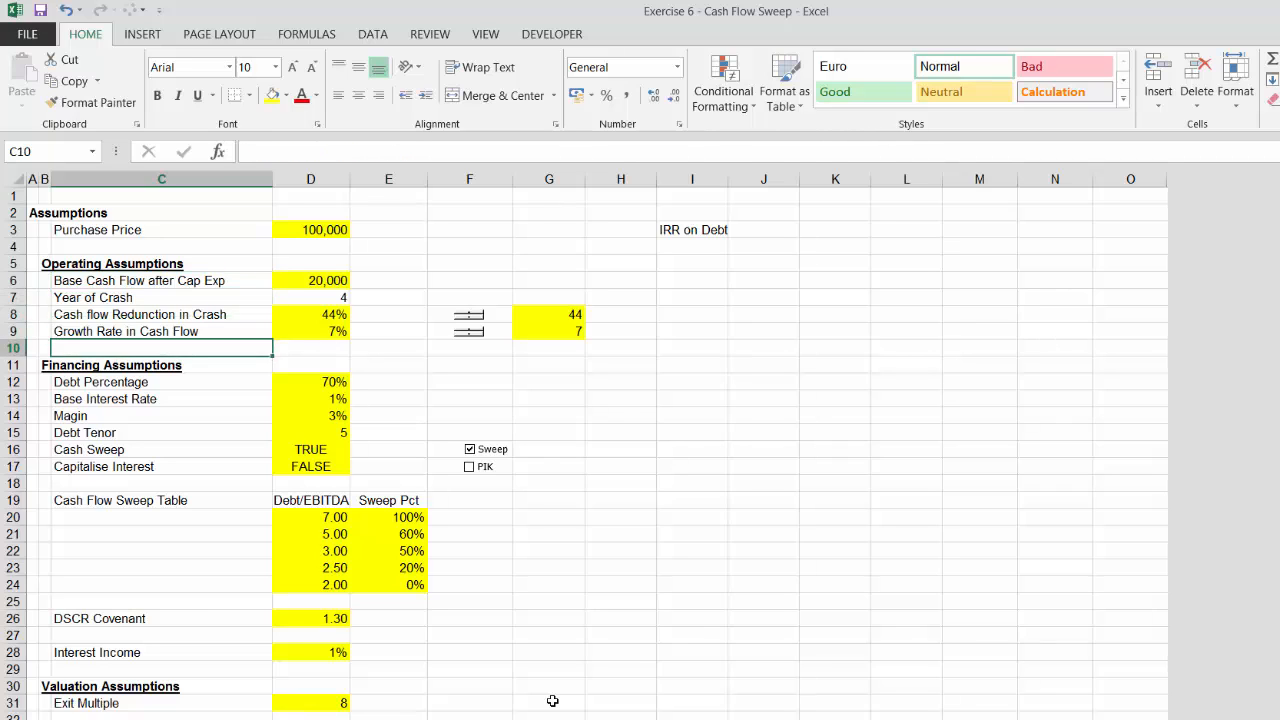
Rename the Exit Multiple label to Exit Multiple of Cash Flow
key("Down")
key("Down")
key("Down")
key("Down")
key("Down")
key("Down")
key("Down")
key("Down")
key("Down")
key("Down")
key("Down")
key("Down")
key("Down")
key("Down")
key("Down")
key("Down")
key("Down")
key("Down")
key("Down")
key("Down")
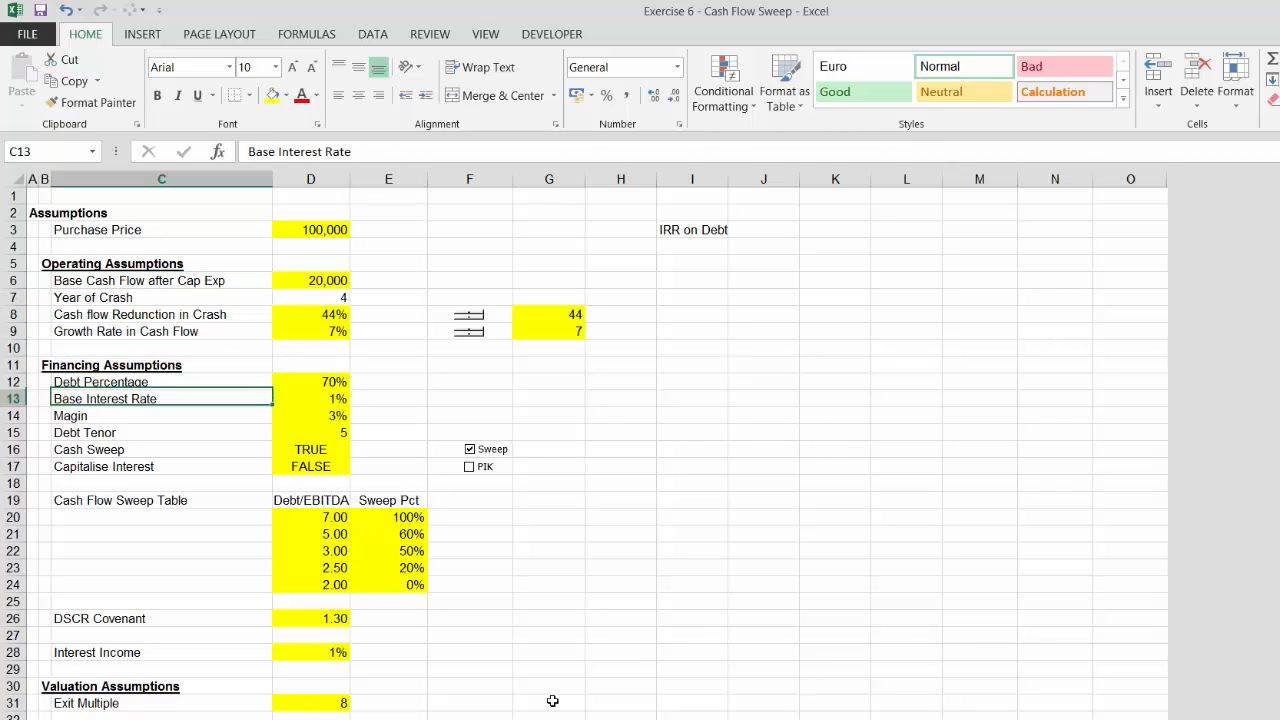
key("Up")
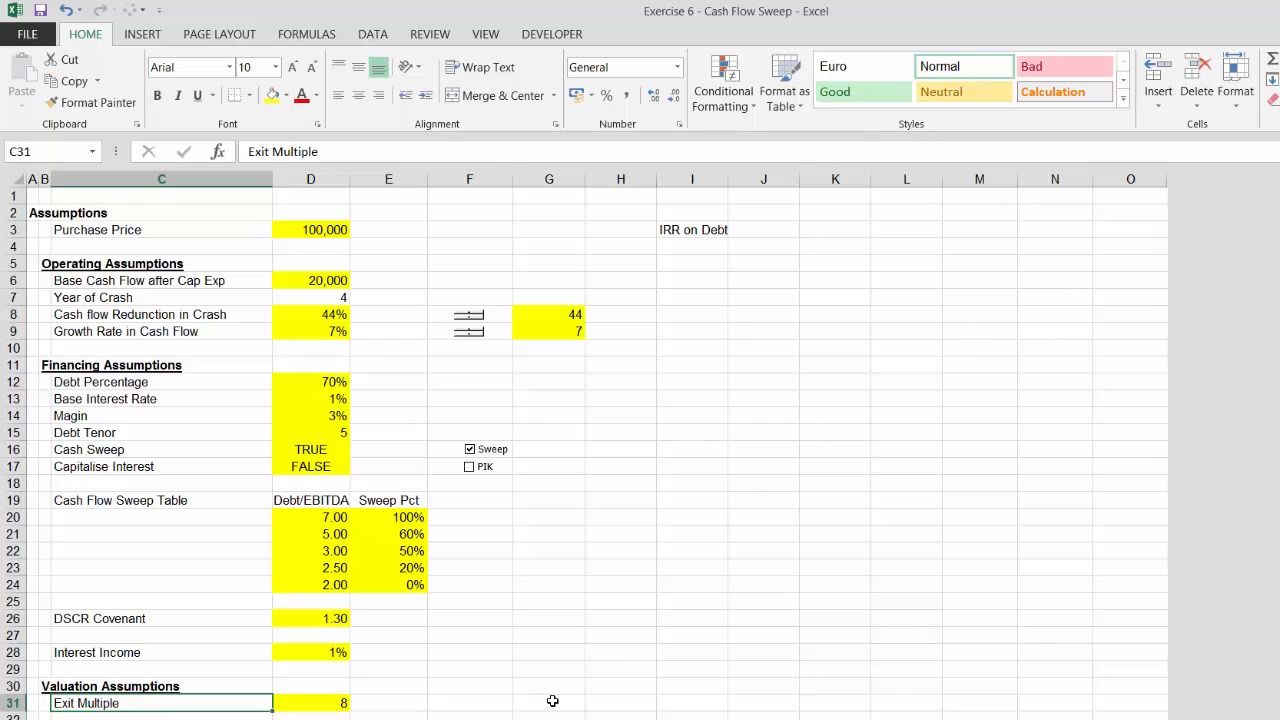
key("F2")
type("of C")
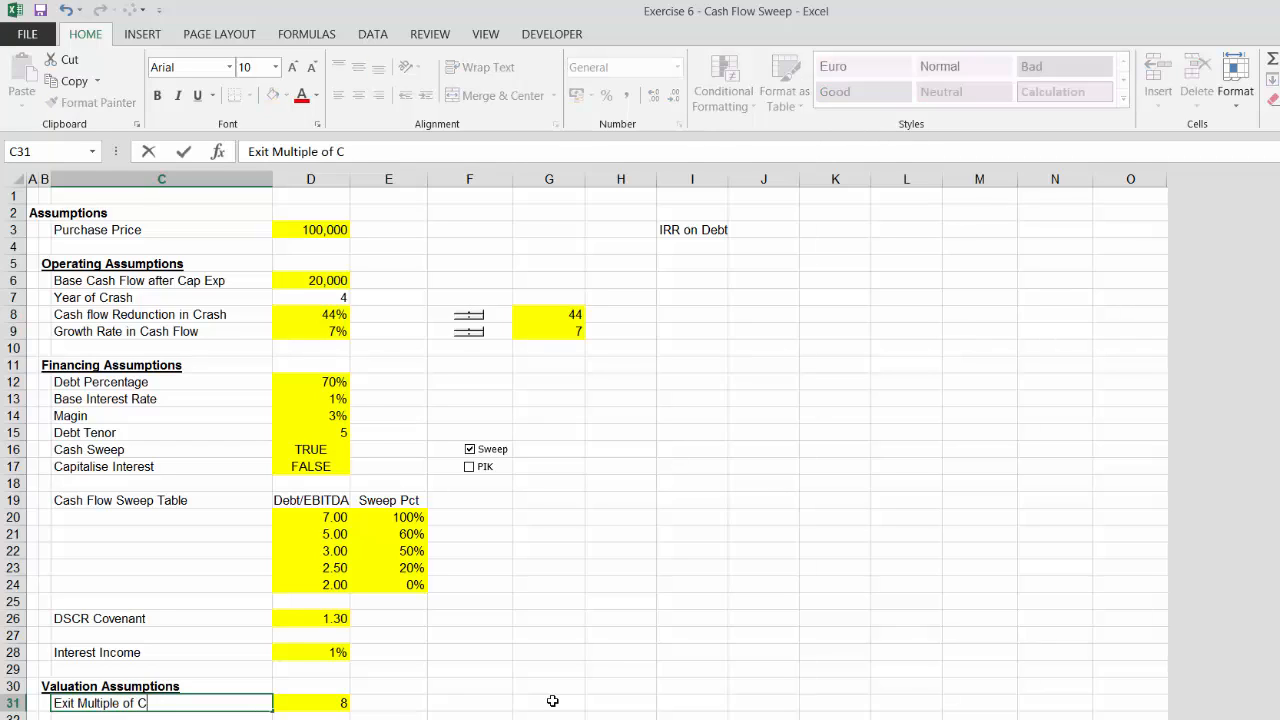
type("ash Flow")
key("Tab")
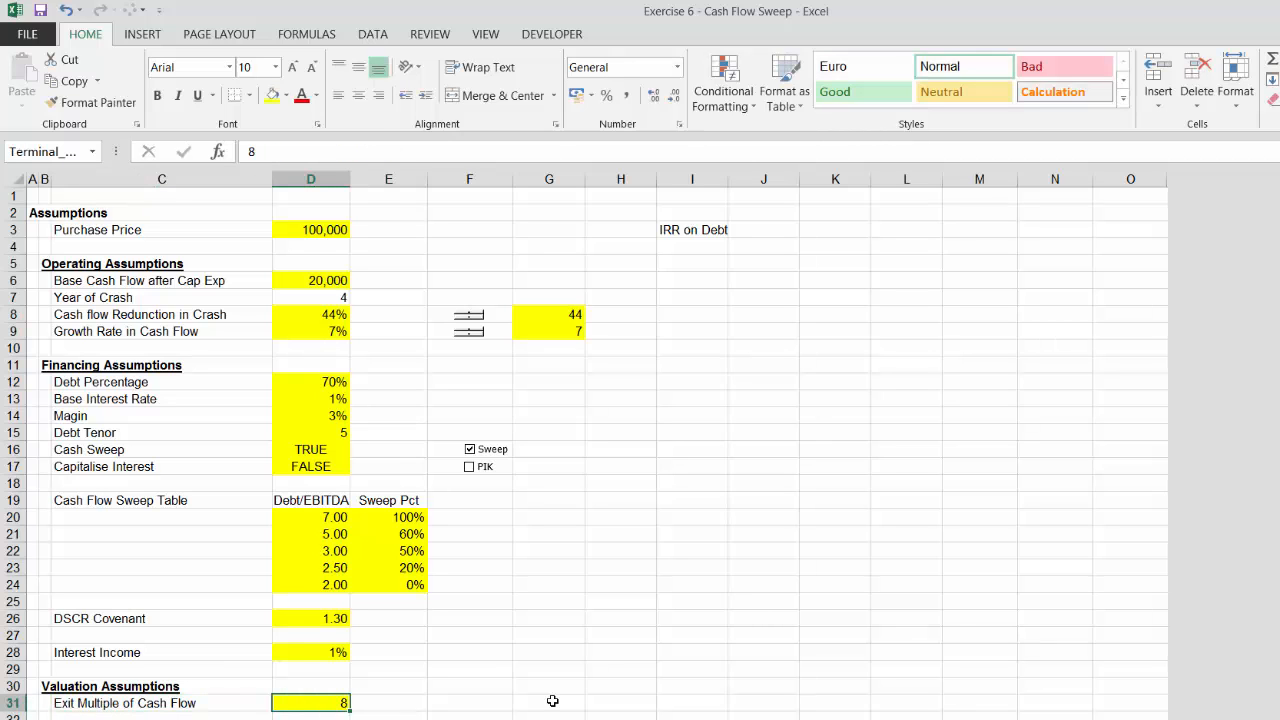
Set the exit multiple of cash flow to 10
type("10")
key("Return")
key("Return")
key("Return")
key("Return")
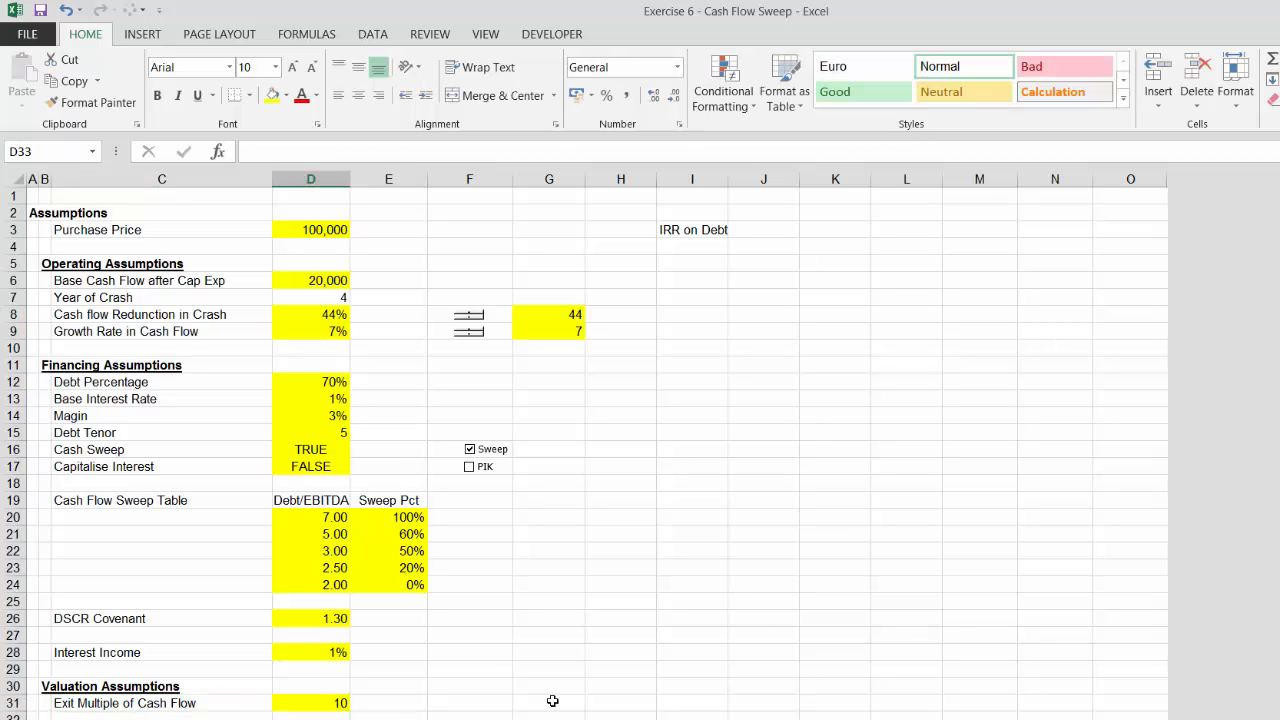
Insert a blank row between Operating Cash Flow and Less: Scheduled Debt Service in the waterfall
key("Down")
key("Down")
key("Down")
key("Down")
key("Down")
key("Down")
key("Down")
key("Down")
key("Down")
key("Down")
key("Down")
key("Down")
key("Down")
key("Down")
key("Down")
key("Down")
key("Down")
key("Down")
key("Down")
key("Down")
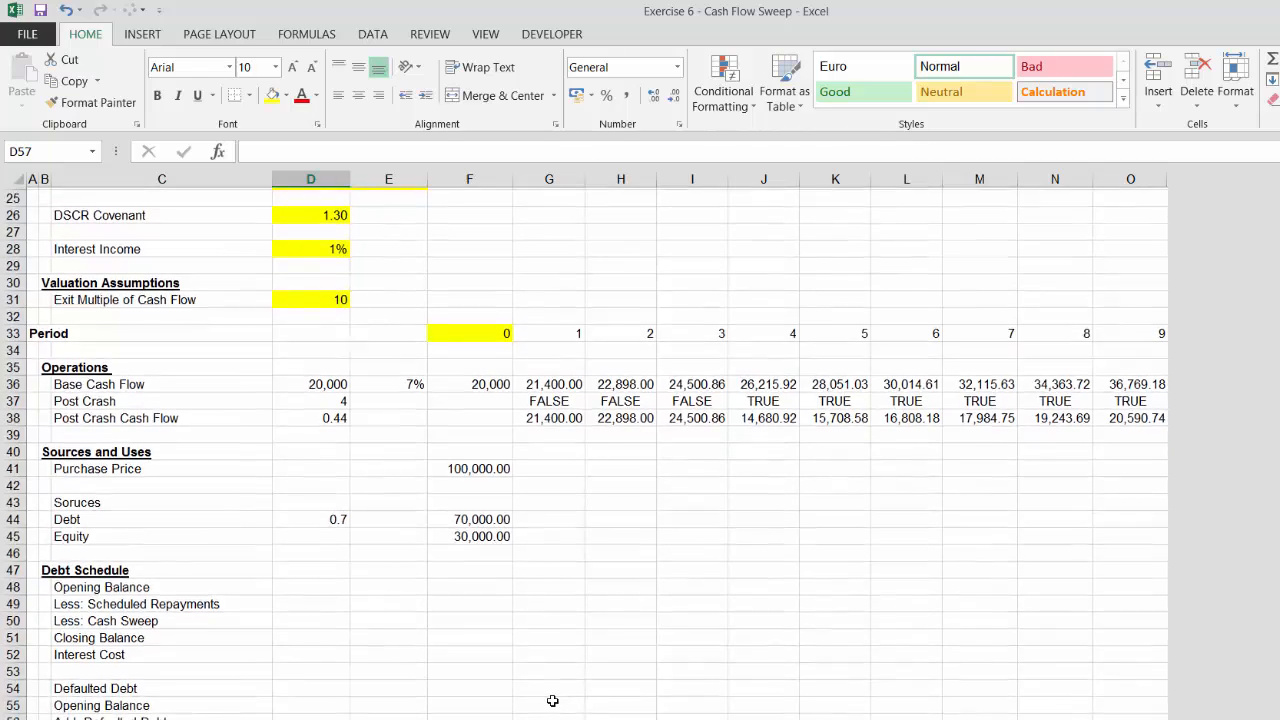
key("Down")
key("Down")
key("Down")
key("Down")
key("Down")
key("Down")
key("Down")
key("Down")
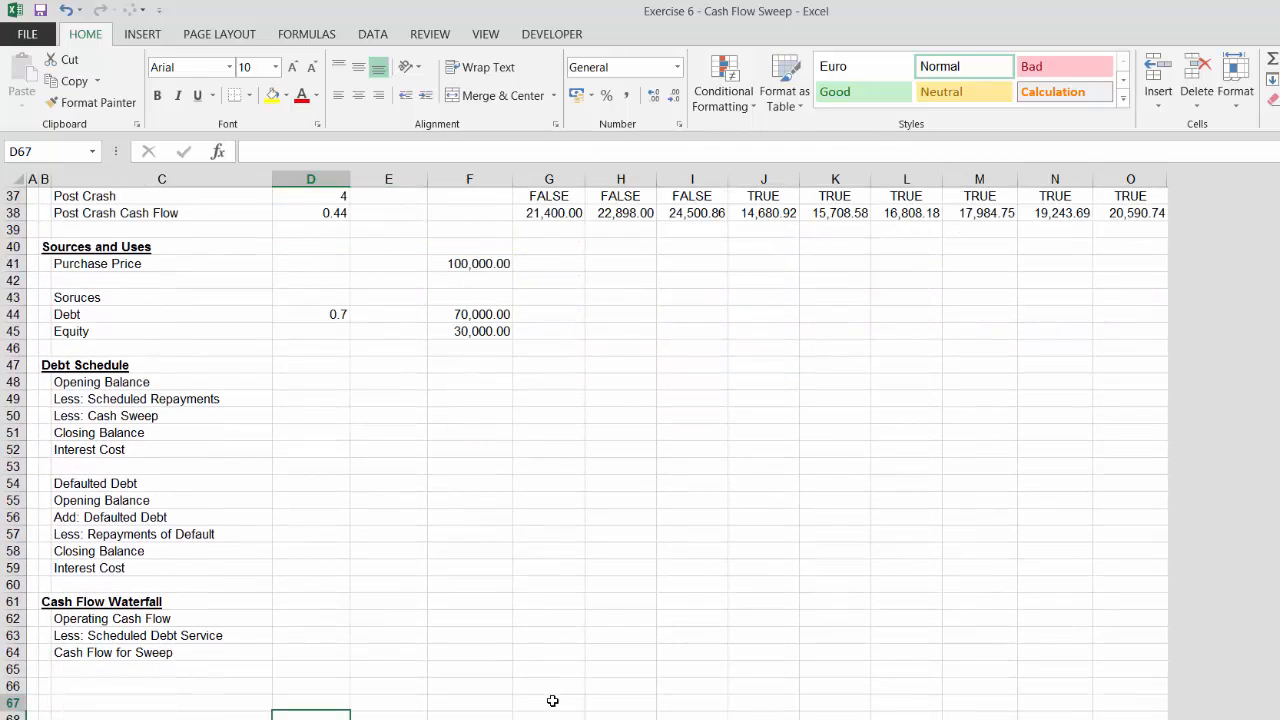
key("Up")
key("Up")
key("Up")
key("Up")
key("Left")
key("Left")
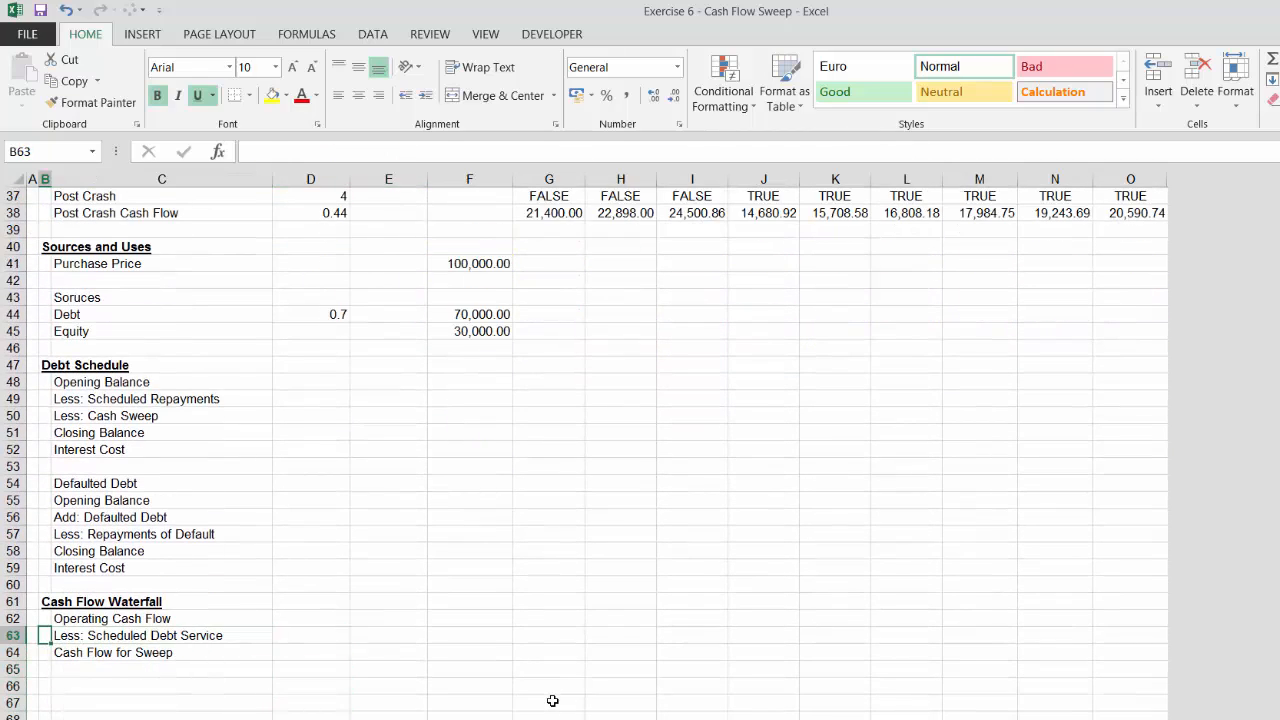
key("shift+space")
key("ctrl+shift+plus")
Label the new row Add: Terminal Proceeds
key("Right")
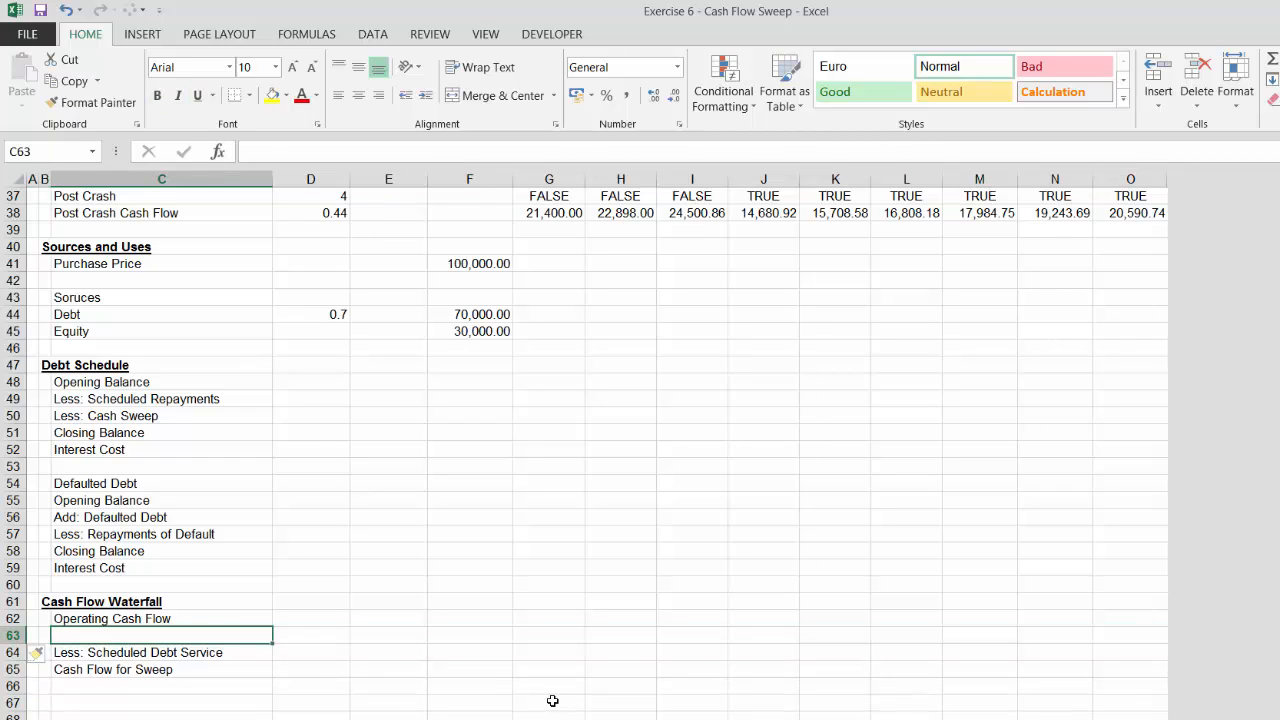
type("Add: ")
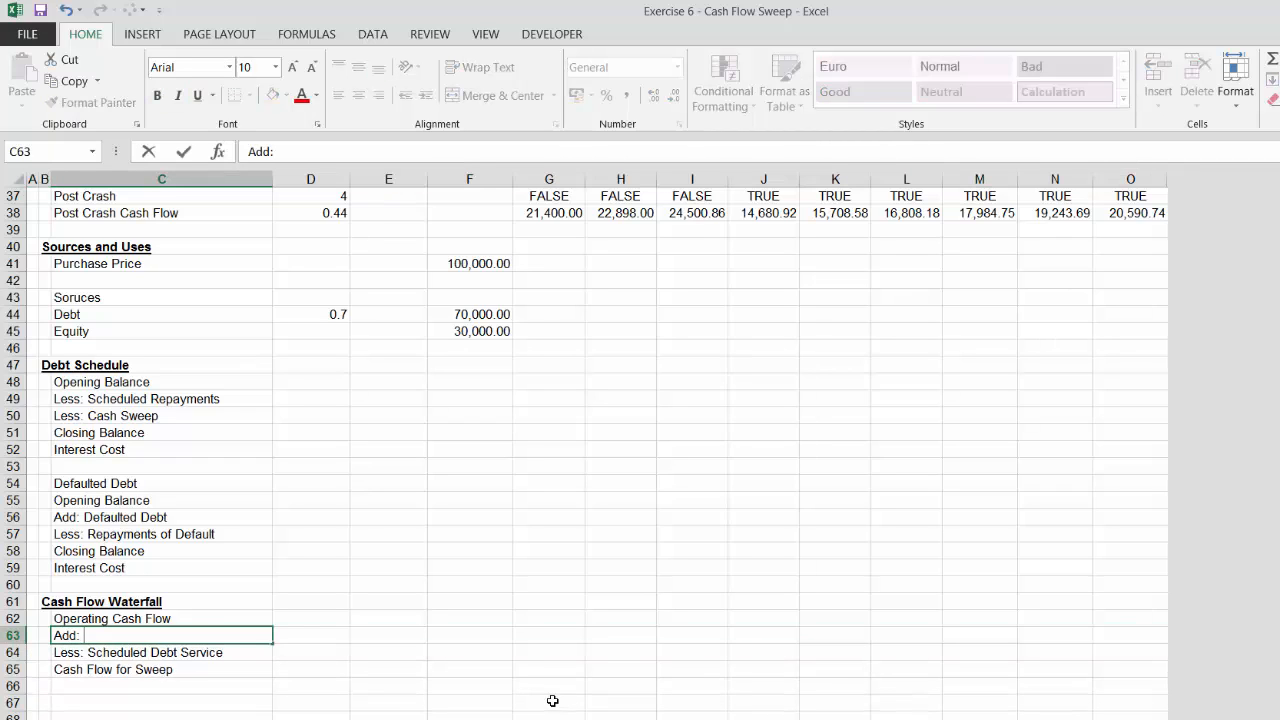
type("Terminal Pr")
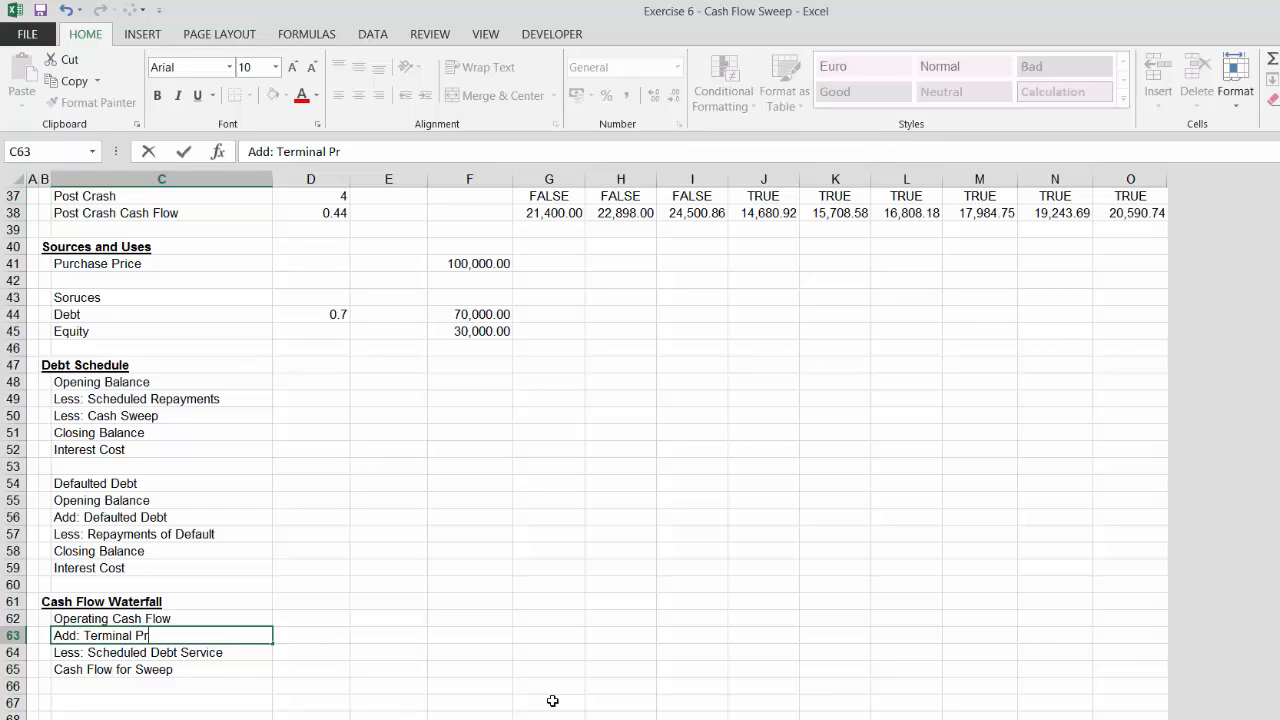
type("oceeds")
key("Return")
key("Return")
key("Return")
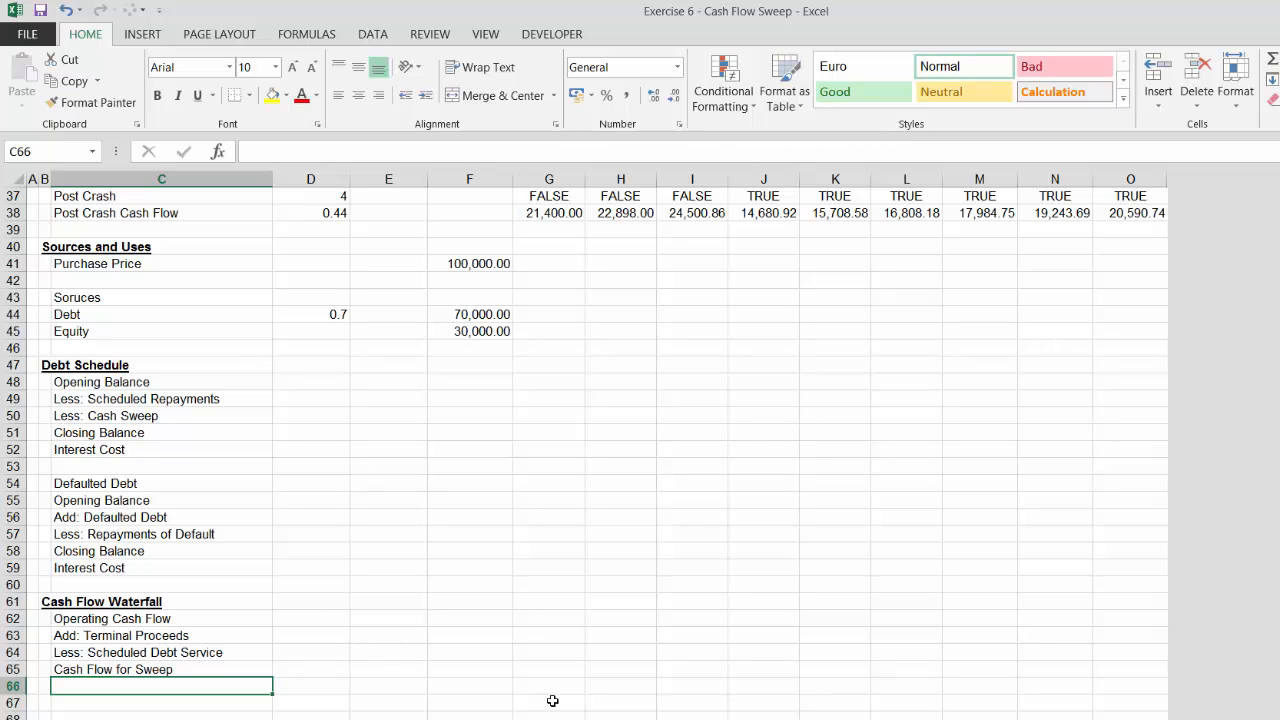
Add the label Less: Cash Sweep below Cash Flow for Sweep
key("Page_Up")
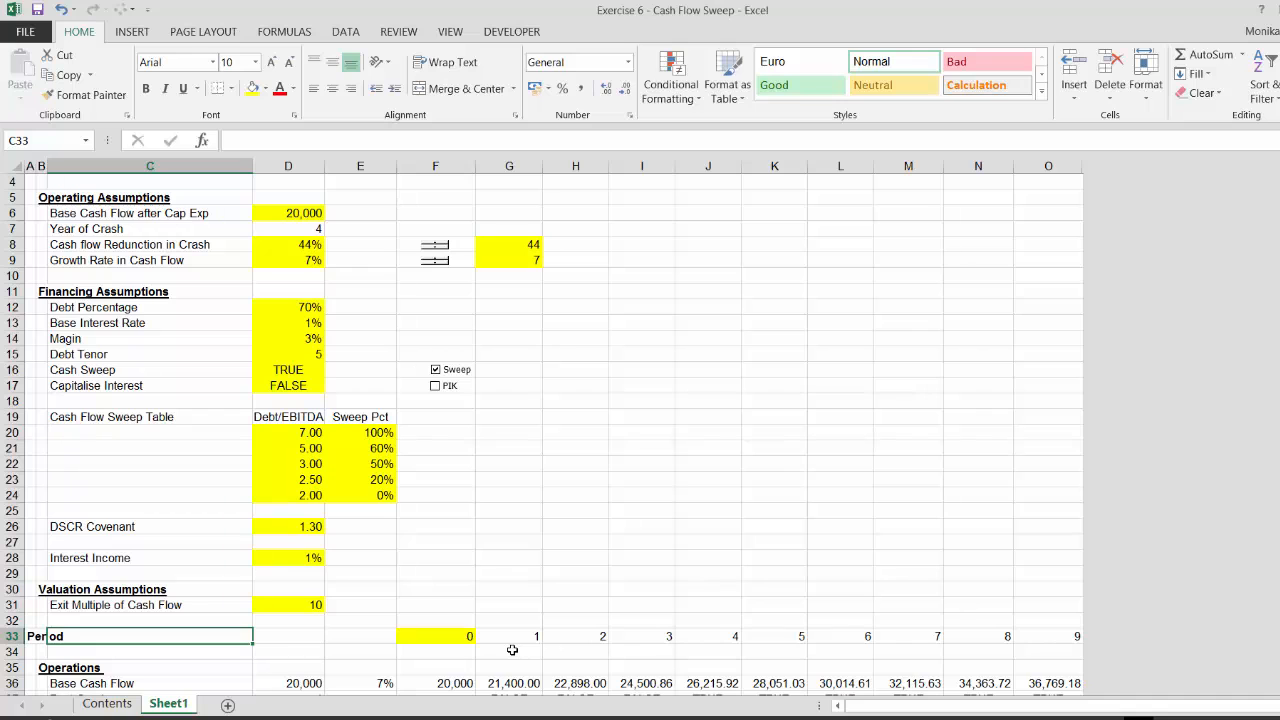
key("Down")
key("Down")
key("Down")
key("Down")
key("Down")
key("Down")
key("Down")
key("Down")
key("Down")
key("Down")
key("Down")
key("Down")
key("Down")
key("Down")
key("Down")
key("Down")
key("Down")
key("Down")
key("Down")
key("Down")
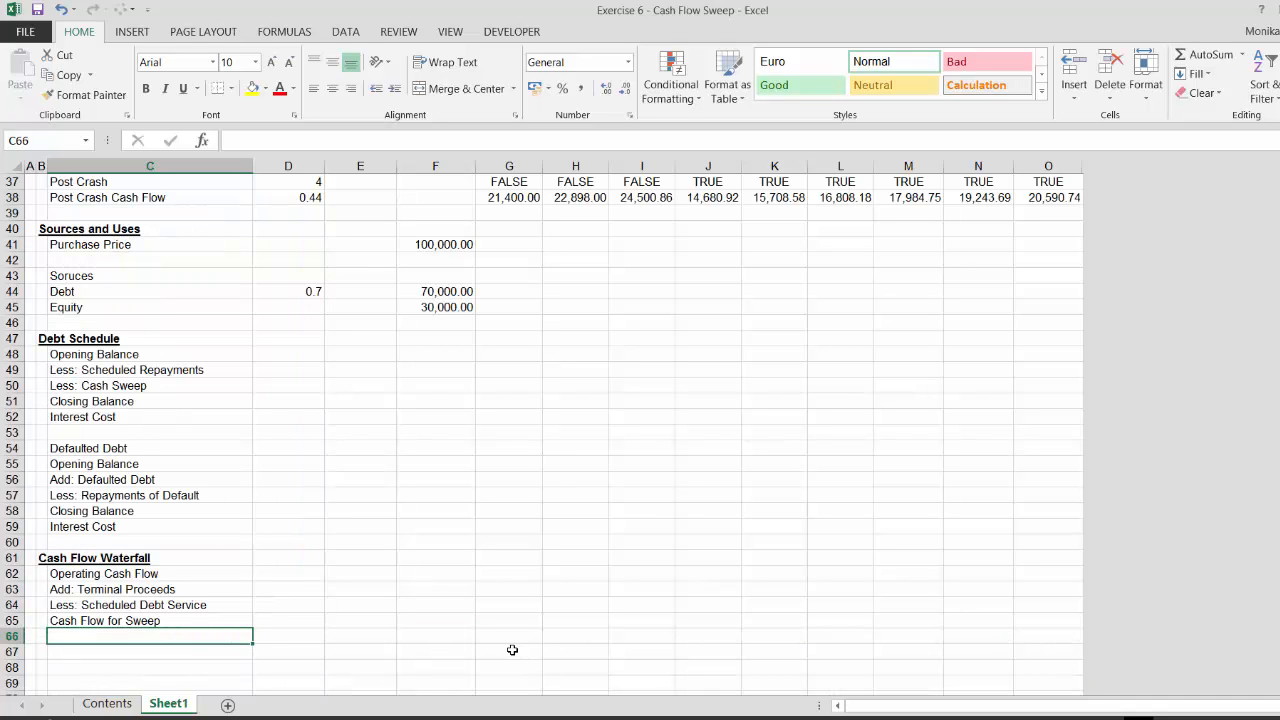
key("Page_Down")
key("Page_Up")
type("Less: Scheduled Debt Service")
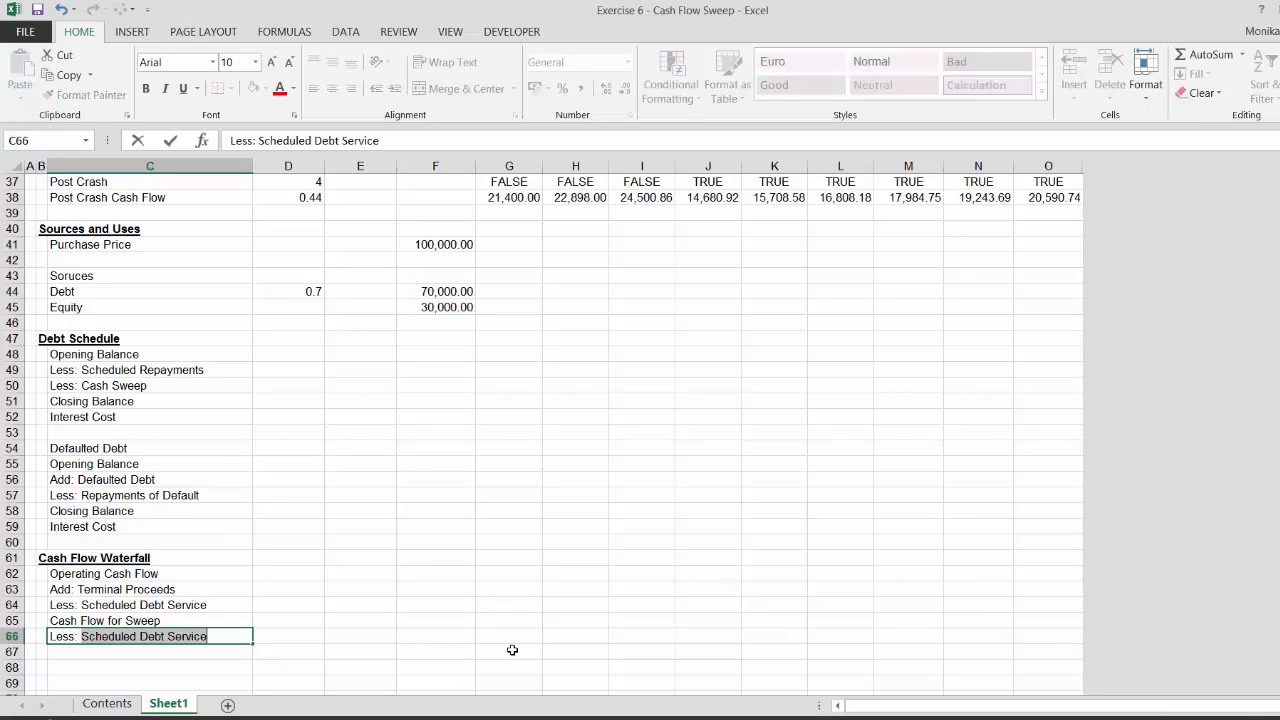
type("Cash Sweep")
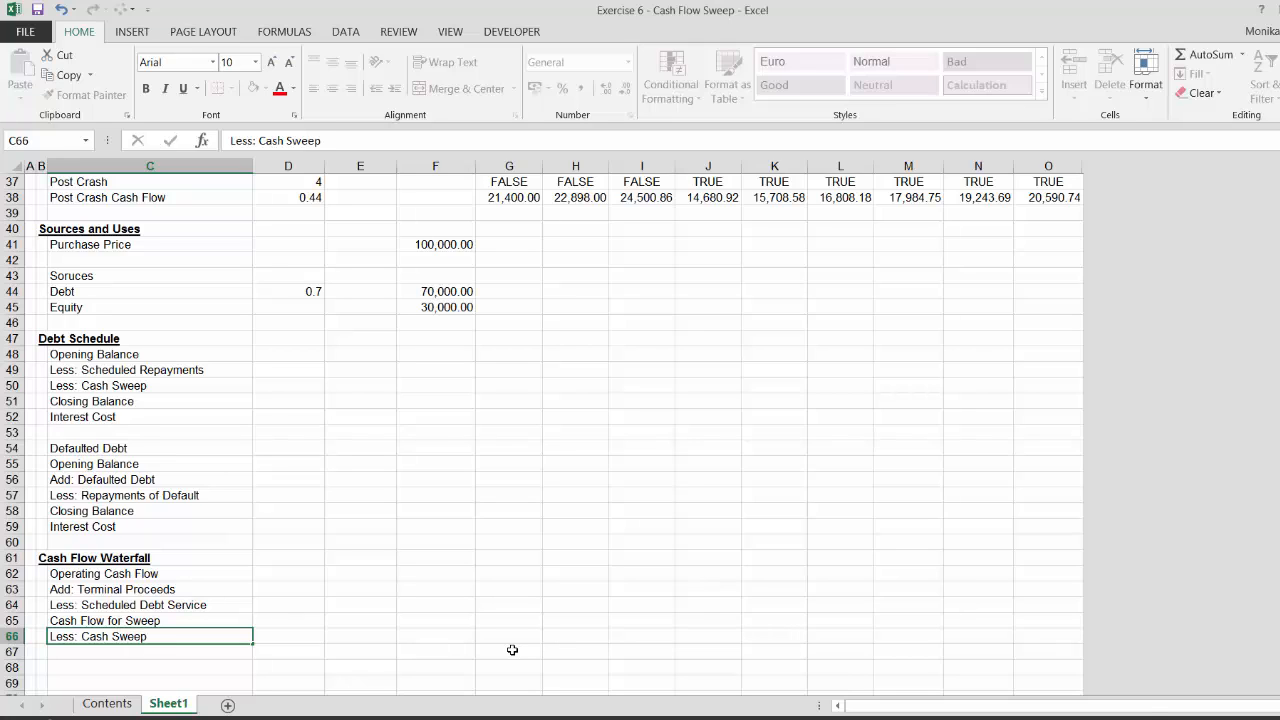
key("Return")
Add the label Cash Flow after Sweep below Less: Cash Sweep
type("Ca")
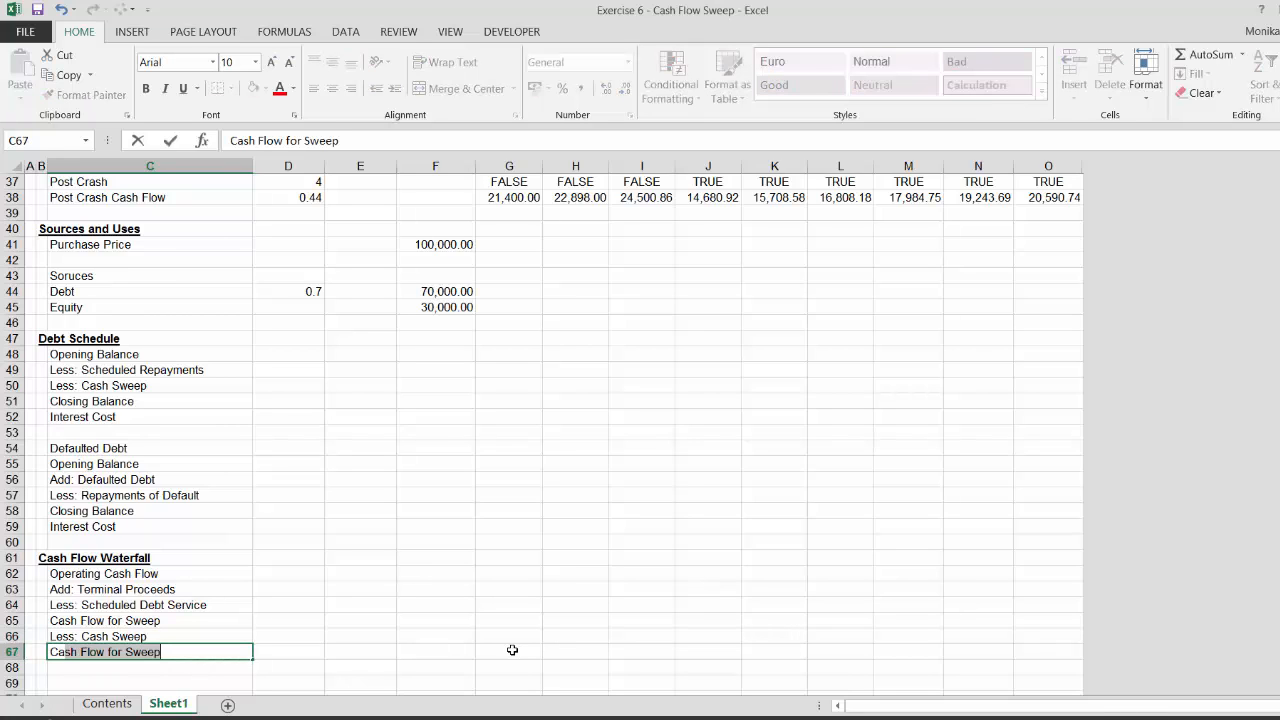
type("sh Flow after ")
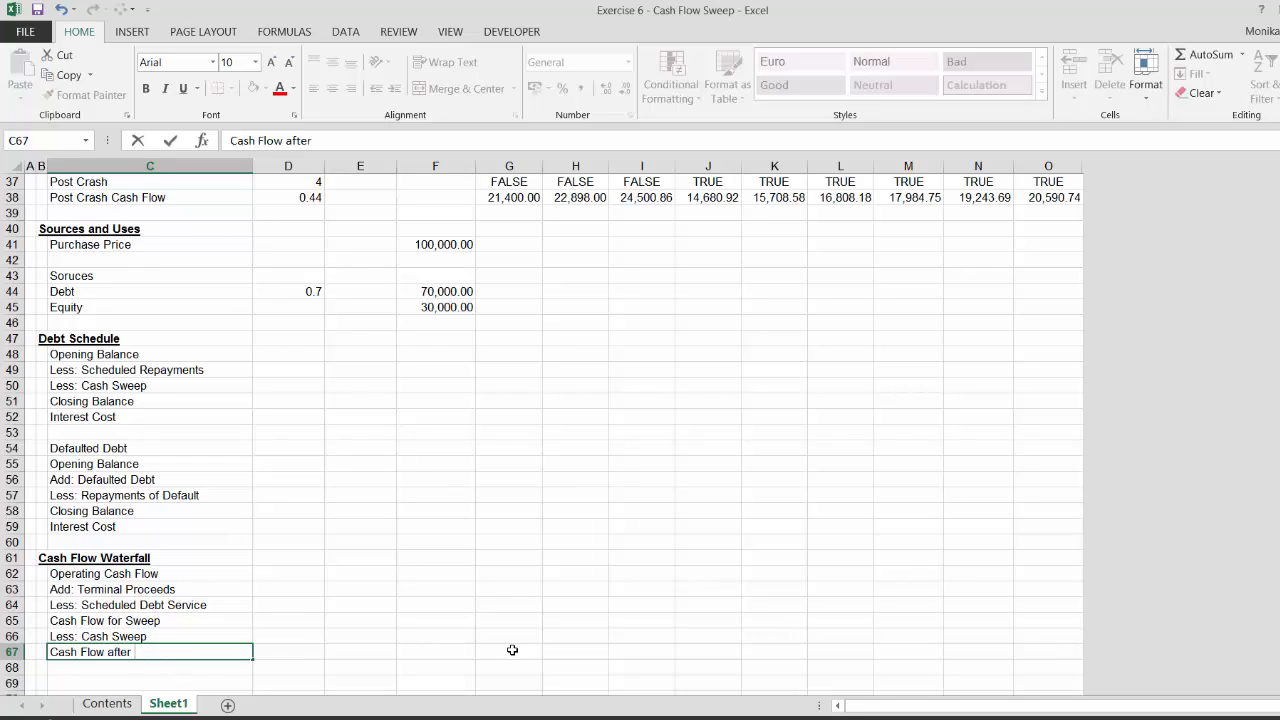
type("Sweep")
key("Return")
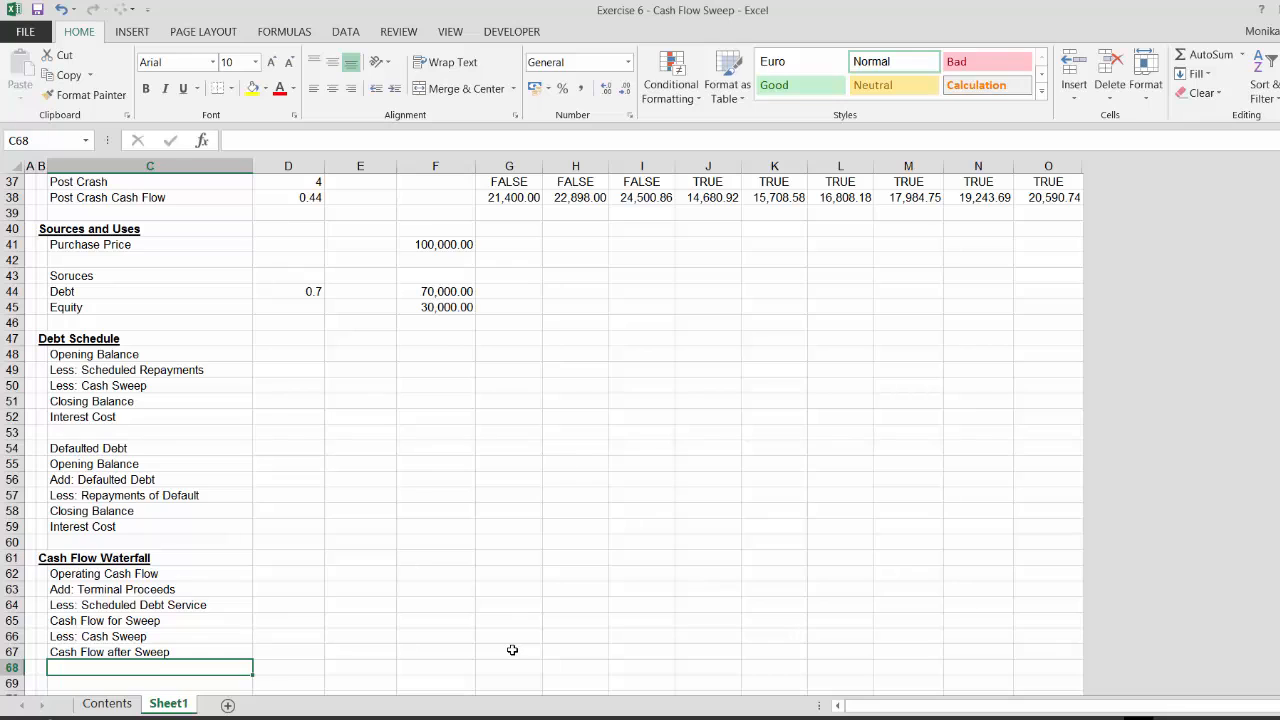
Add the label Less: Cash Trapped below Cash Flow after Sweep
scroll(512, 650, "down", 1)
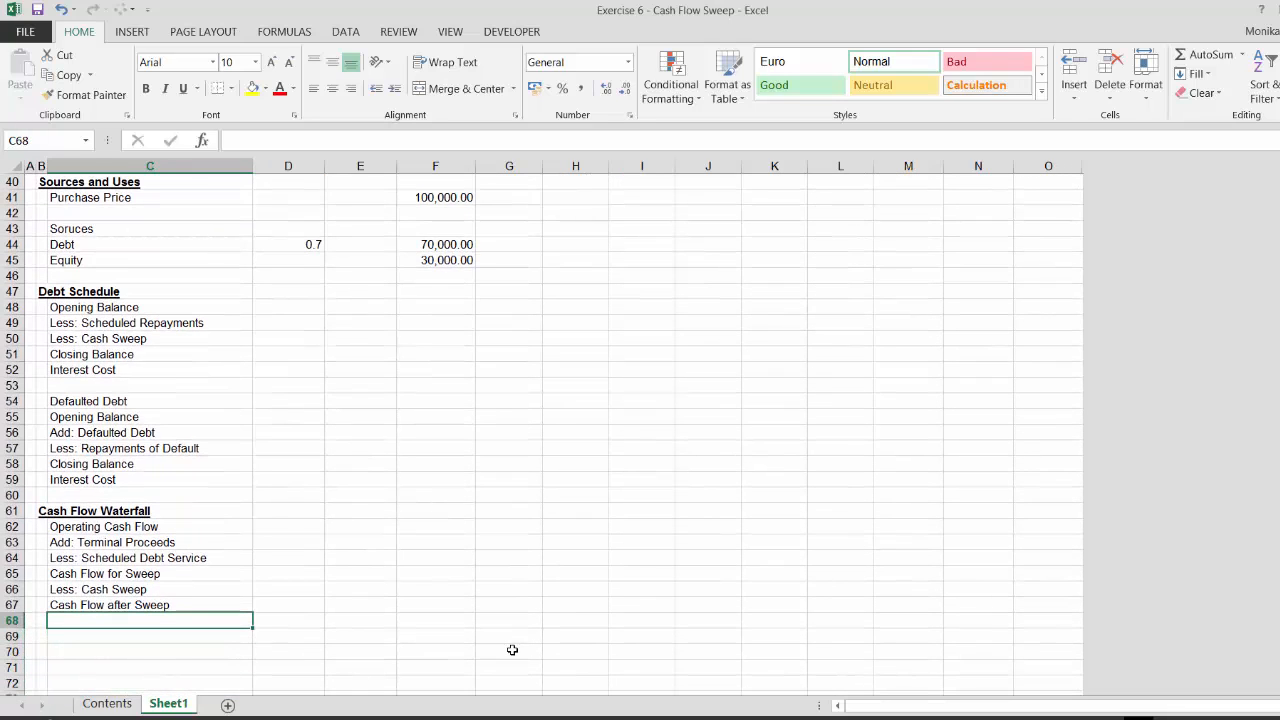
type("Less: ")
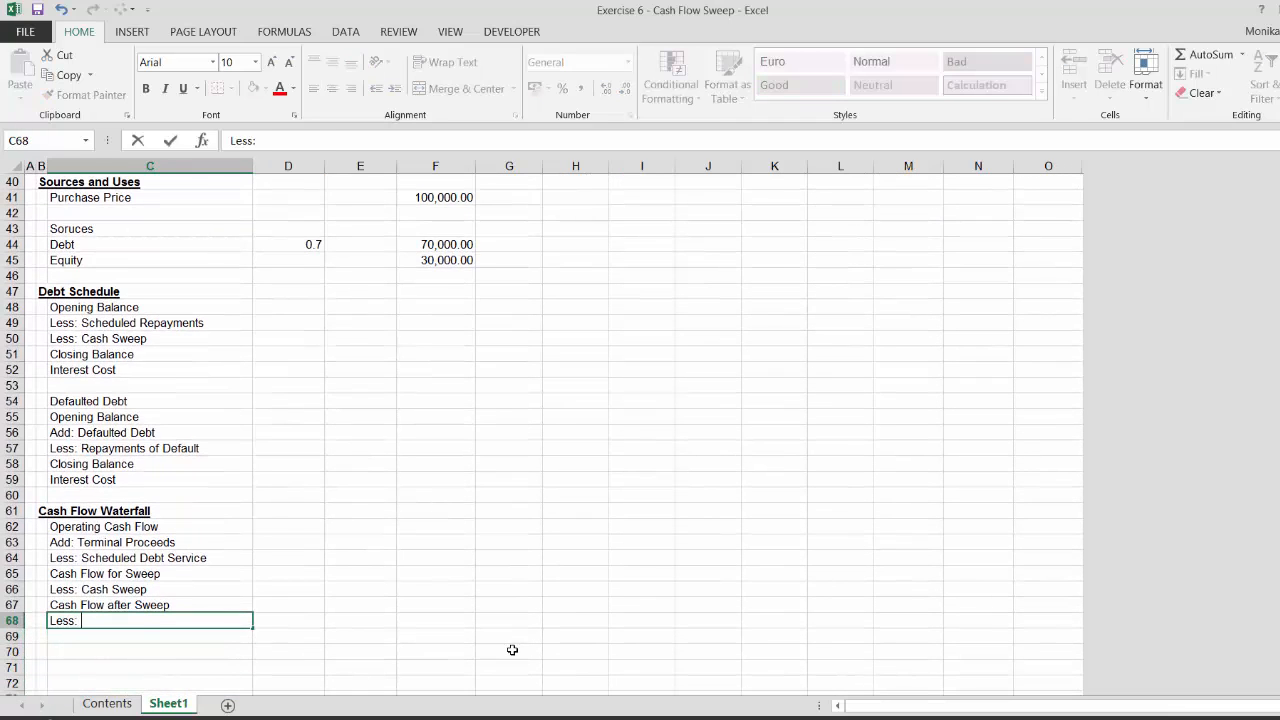
type("Cash Trap")
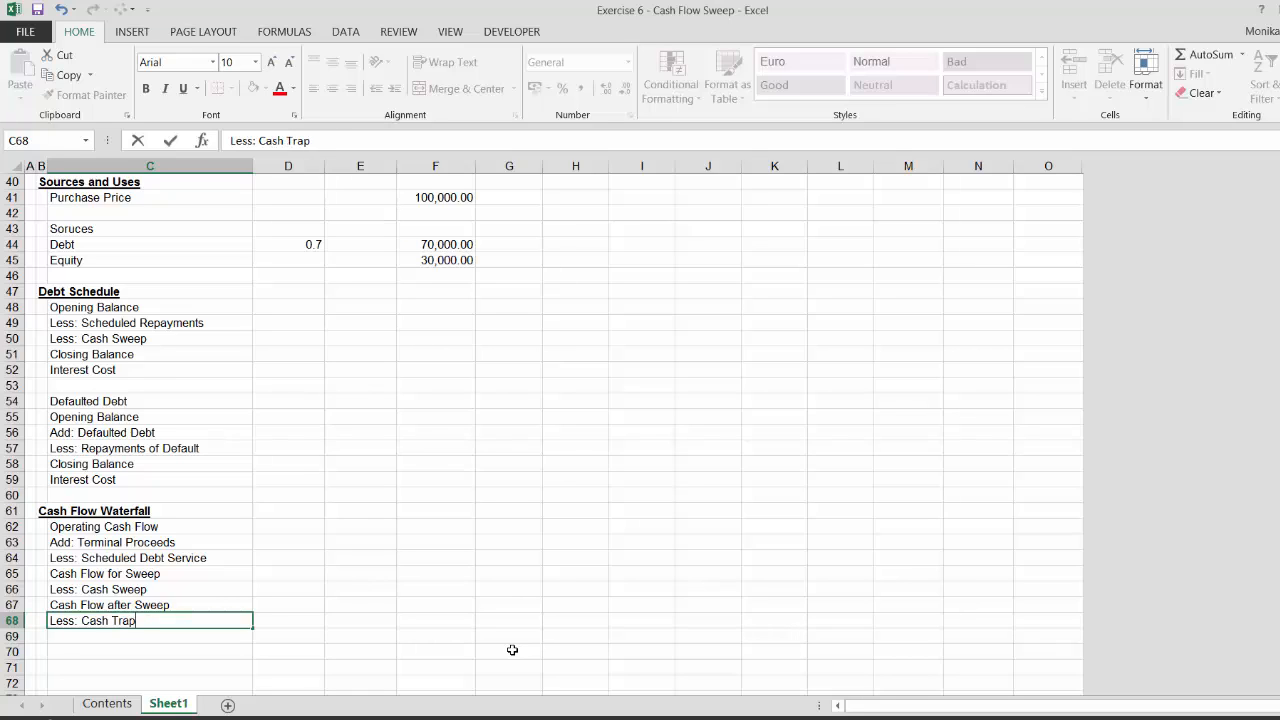
type("ped")
key("Return")
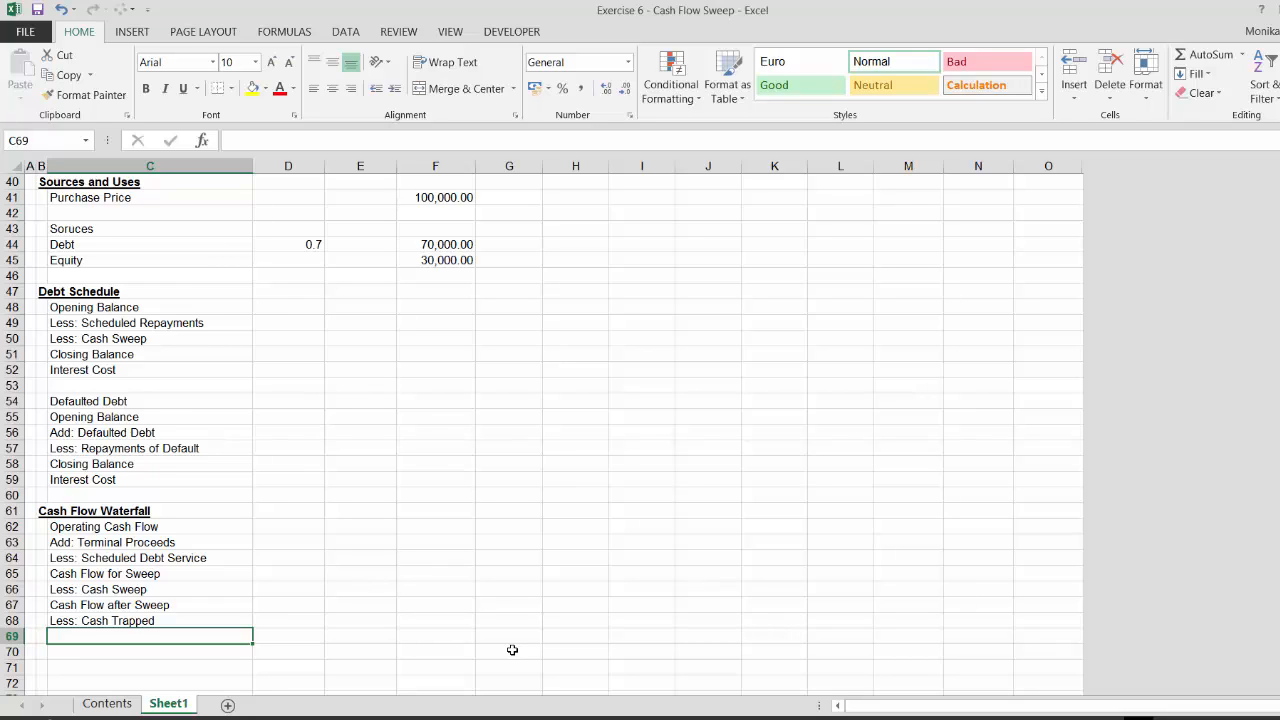
Add the label Cash After Trap below Less: Cash Trapped
type("Cash ")
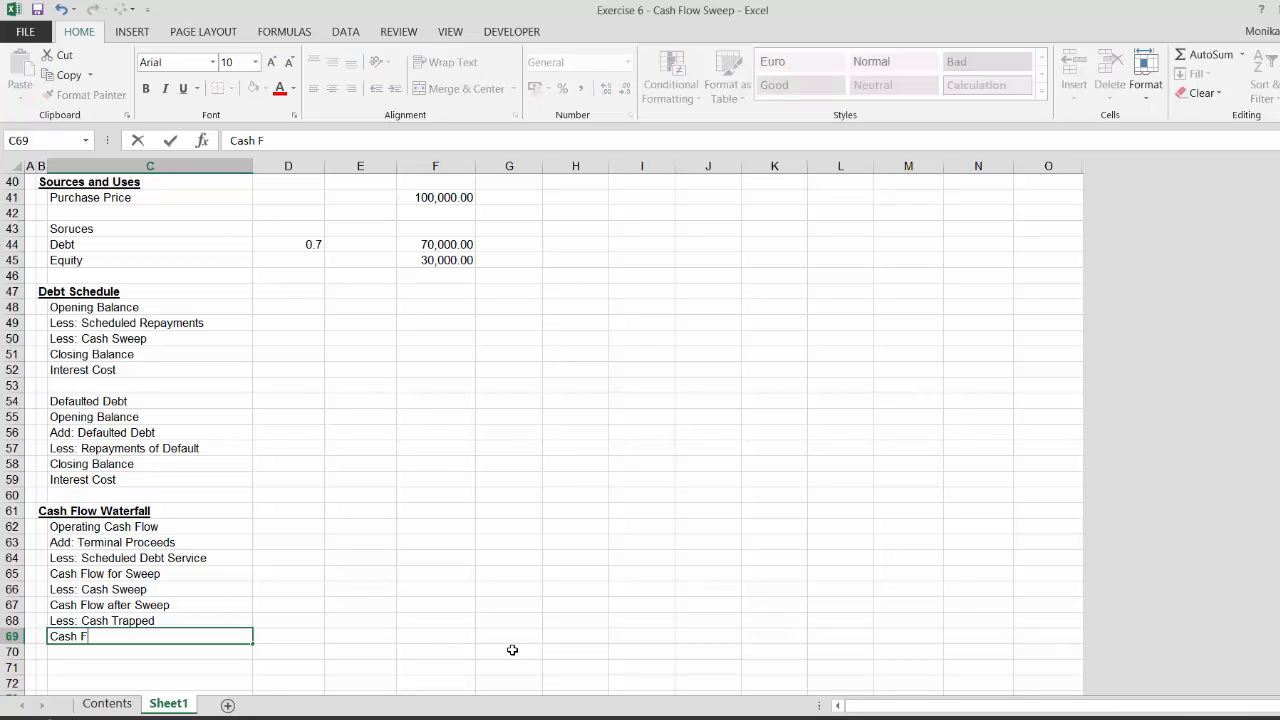
type("After Trapp")
key("BackSpace")
key("Return")
type("Less")
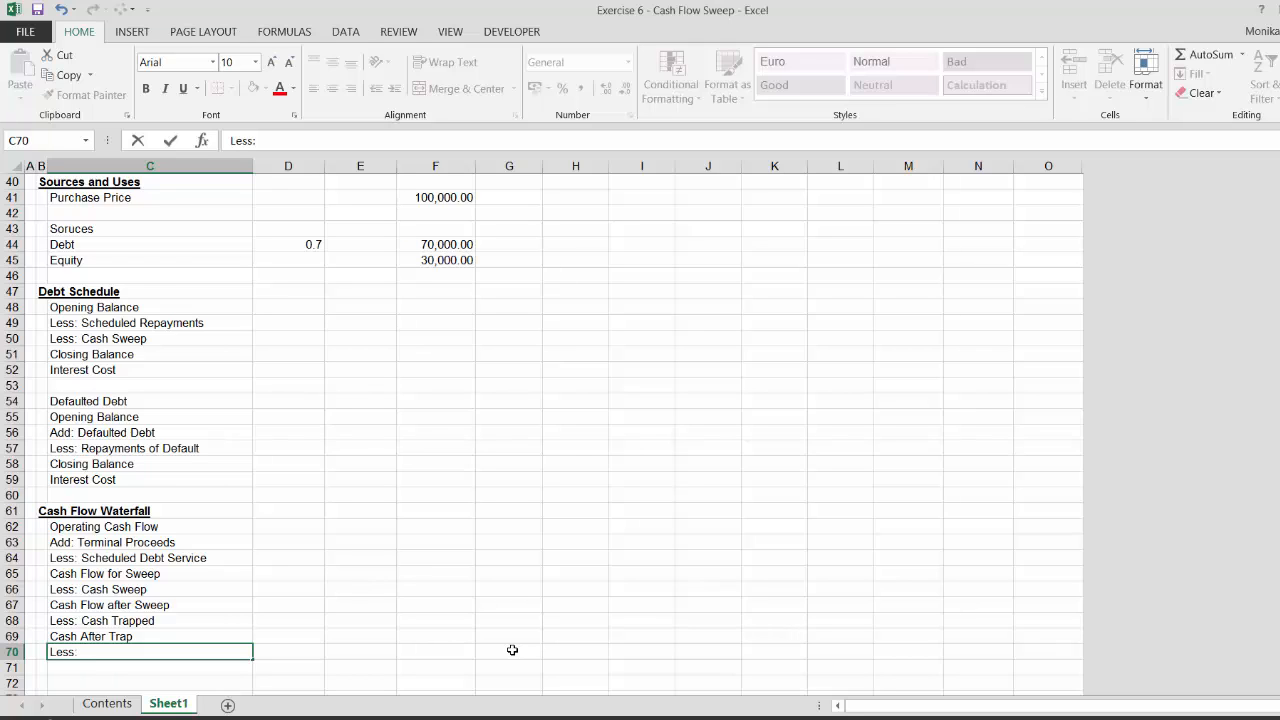
type(":")
key("Escape")
Insert three blank rows above Less: Cash Trapped
key("Up")
key("Up")
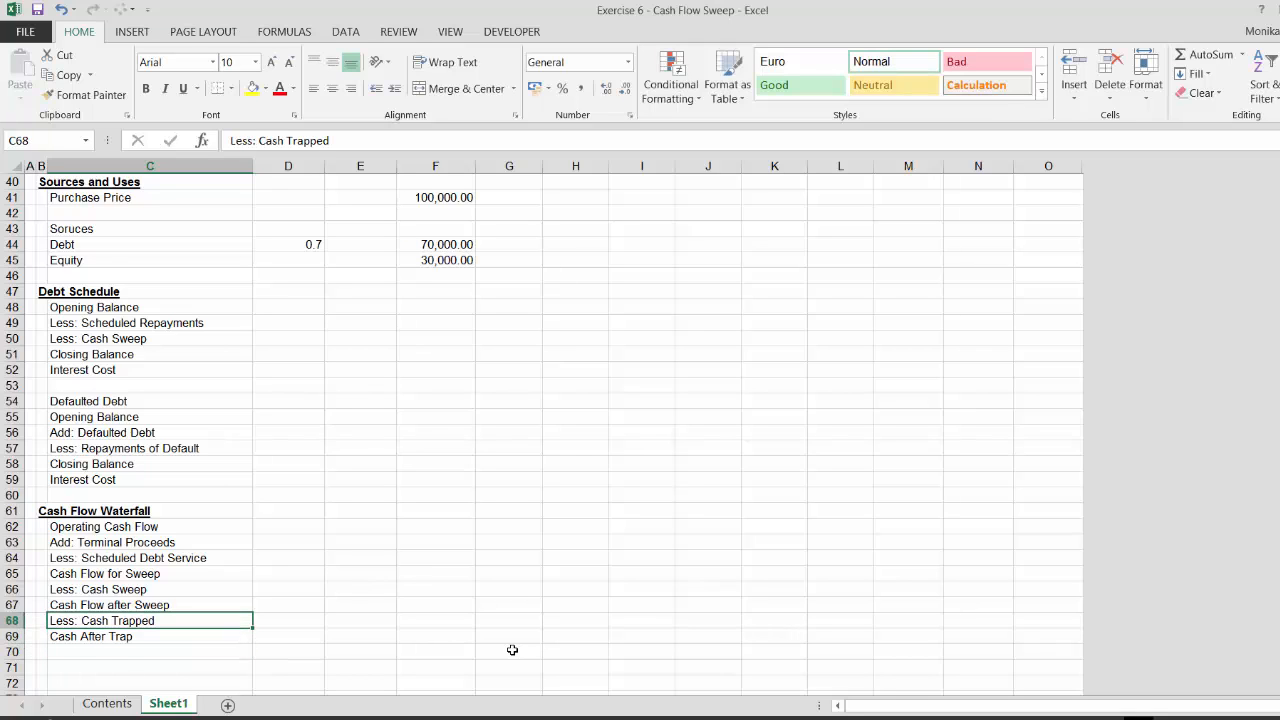
key("shift+space")
key("ctrl+shift+equal")
key("ctrl+shift+equal")
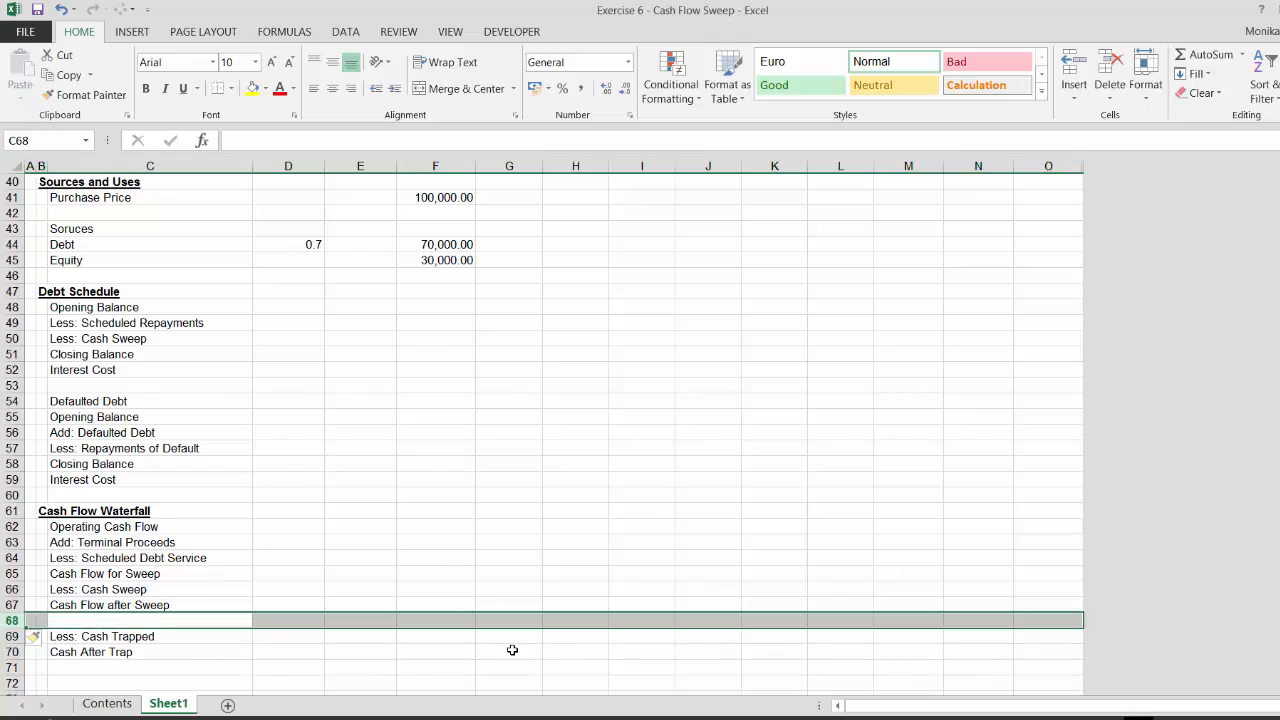
key("ctrl+shift+equal")
key("Left")
key("Right")
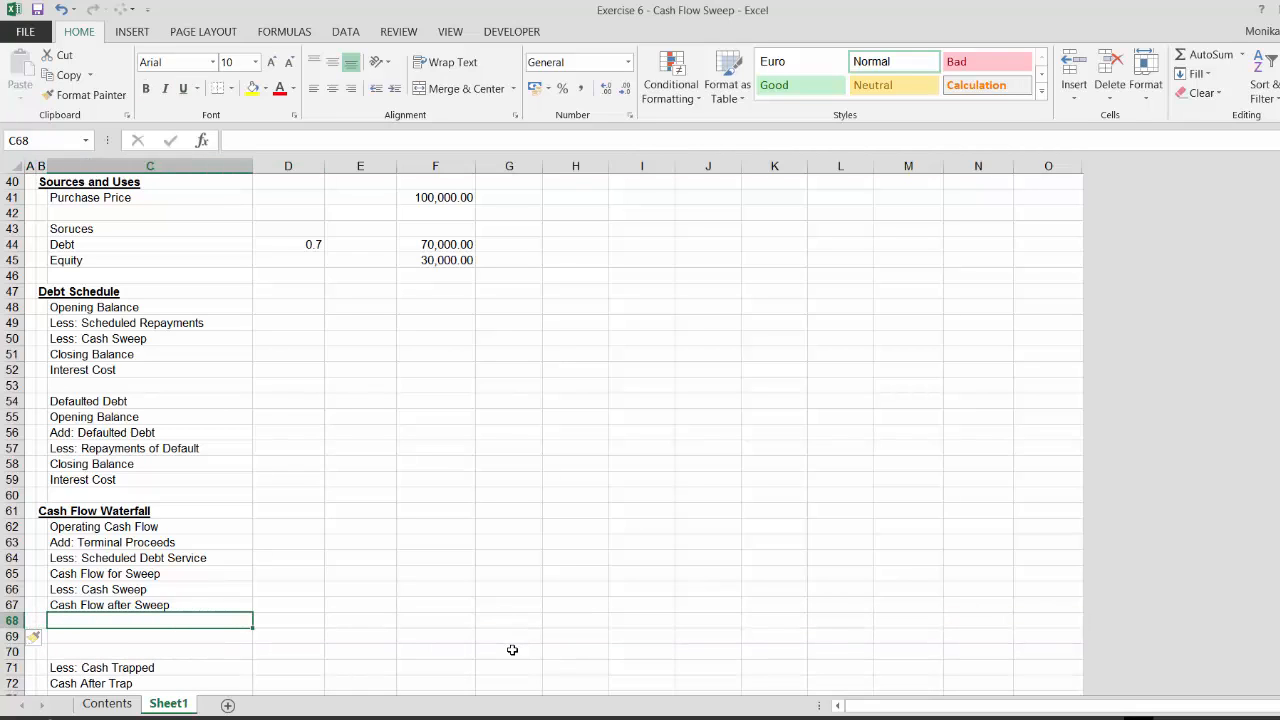
Add the label Add: Defaulted Debt below Cash Flow after Sweep
type("Add: ")
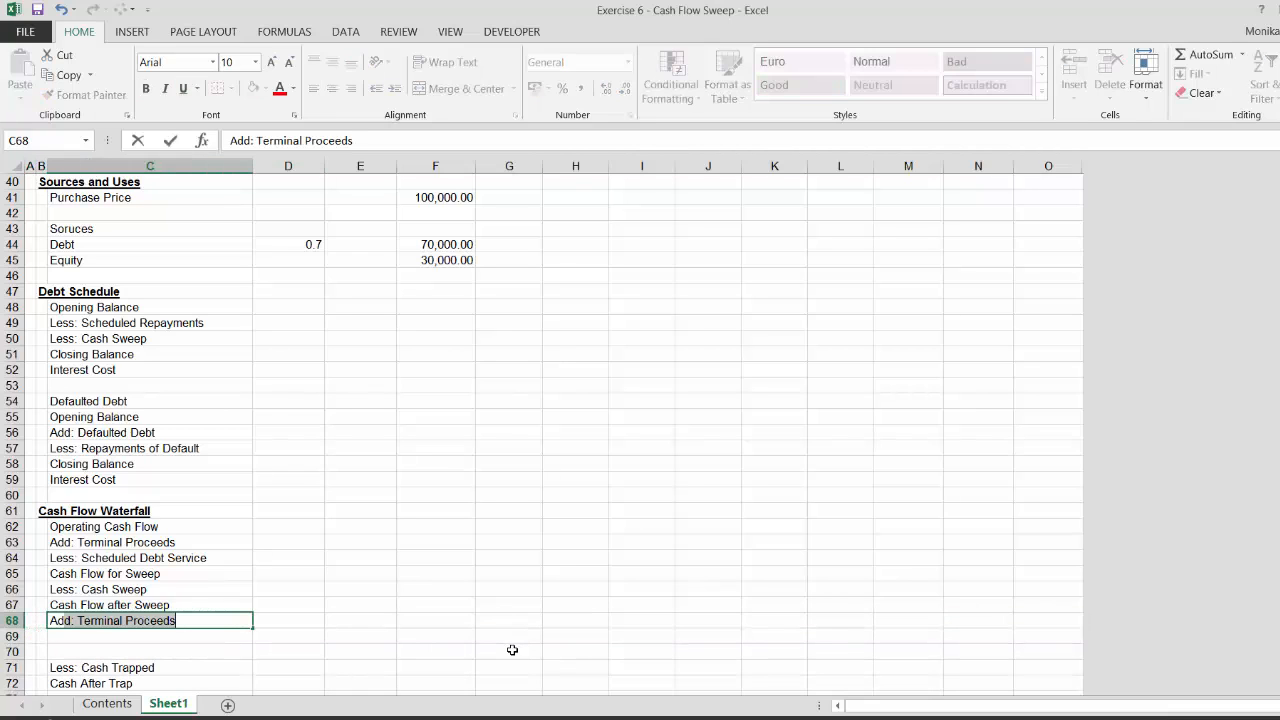
type("Def")
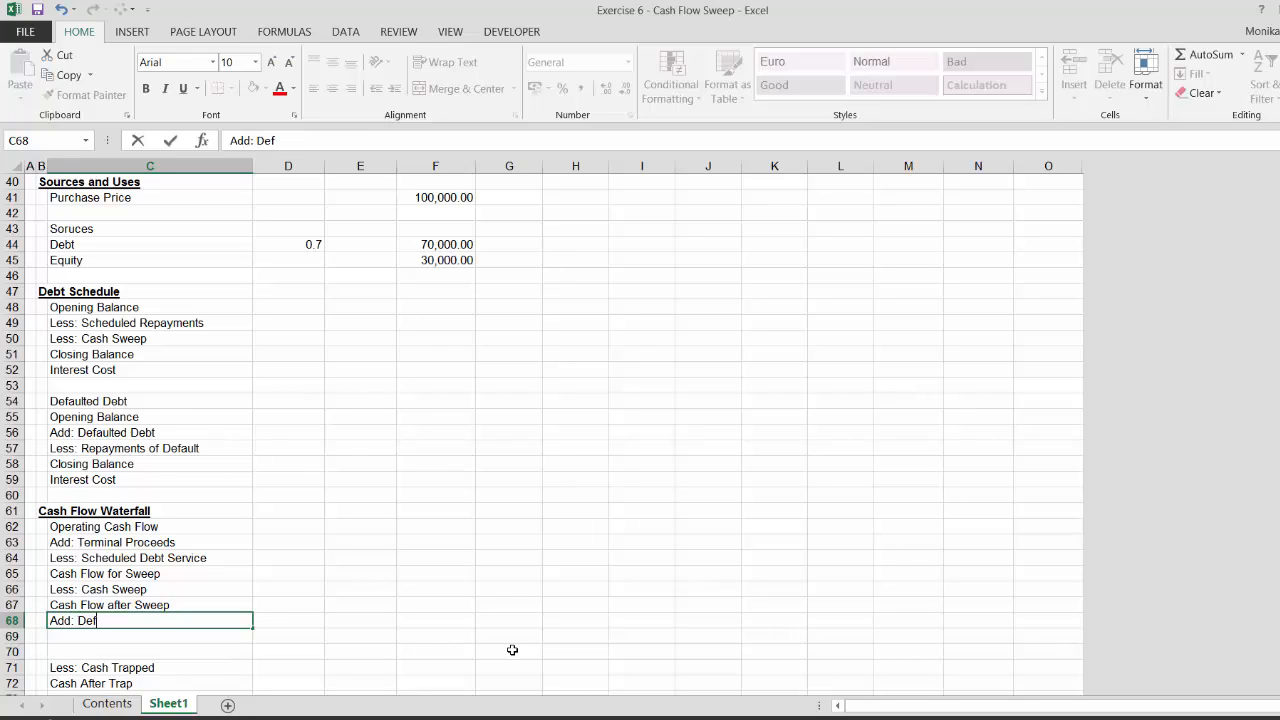
key("BackSpace")
key("BackSpace")
type("aultd De")
key("BackSpace")
key("BackSpace")
key("BackSpace")
key("BackSpace")
key("BackSpace")
key("BackSpace")
key("BackSpace")
type("ult")
key("BackSpace")
key("BackSpace")
key("BackSpace")
key("BackSpace")
type("lted Debt")
key("Return")
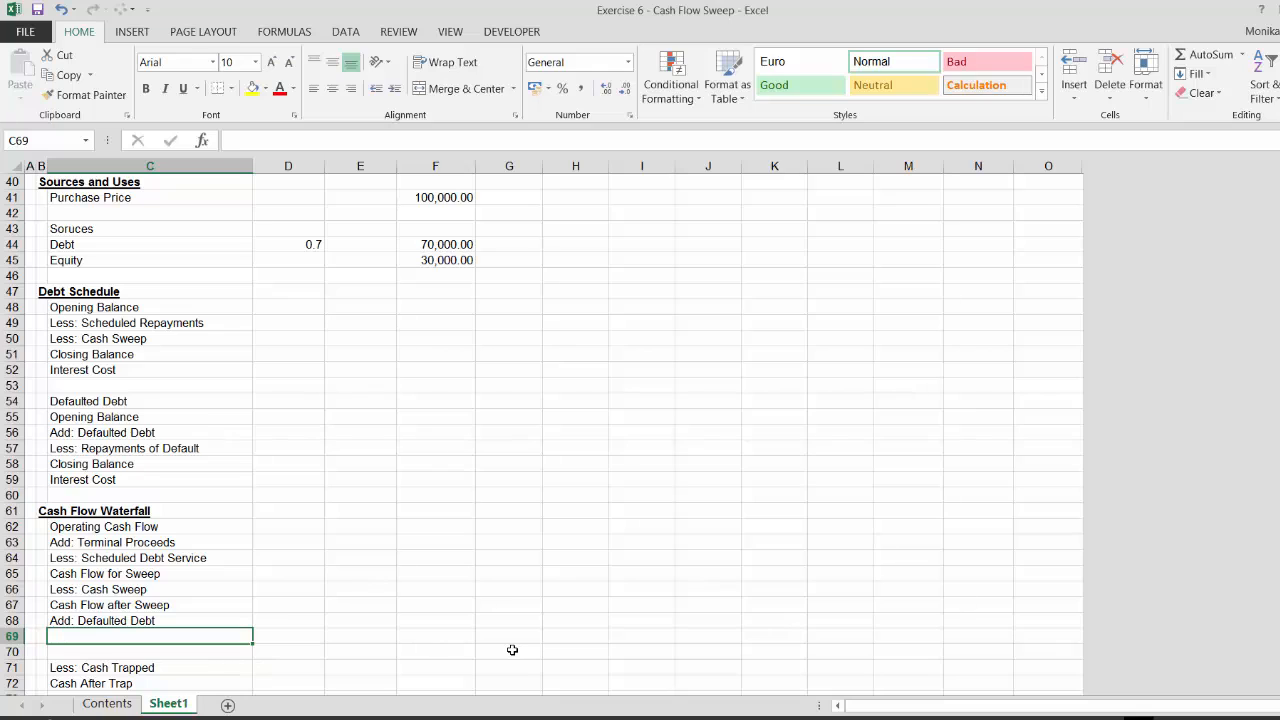
Add the label Less: Repayment of Default below Add: Defaulted Debt
type("Less")
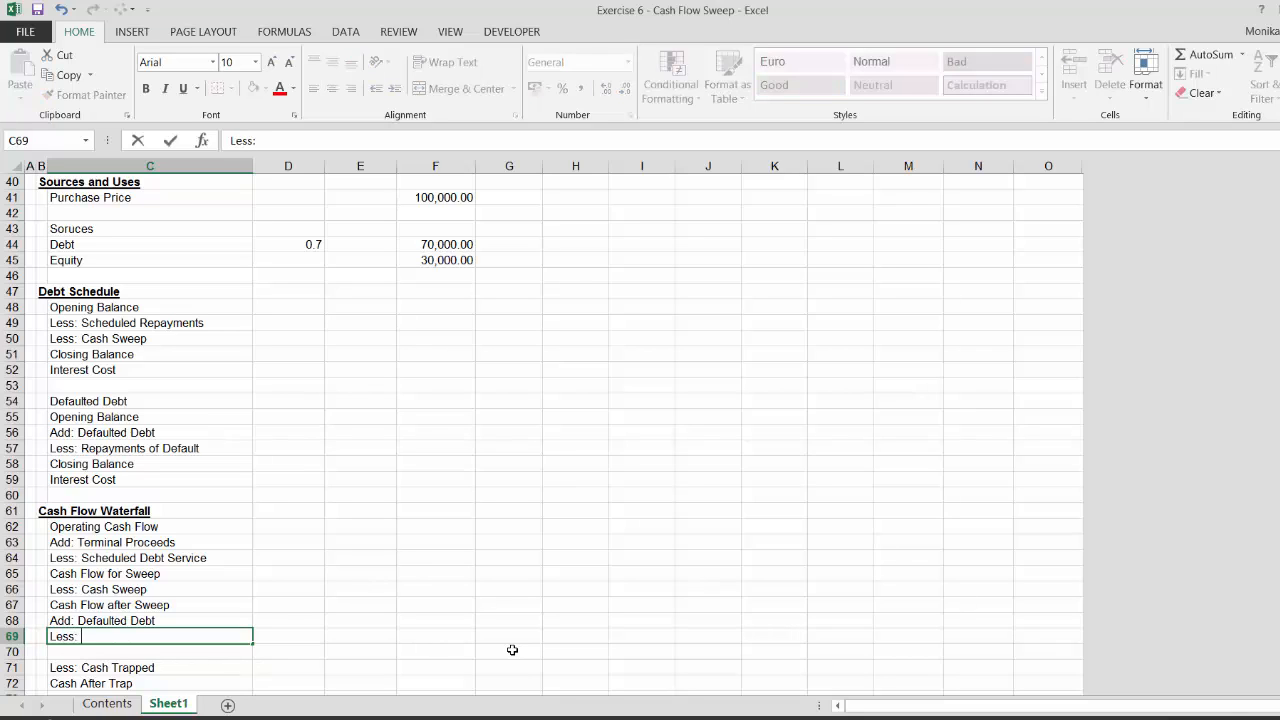
type(": Repayment of Default")
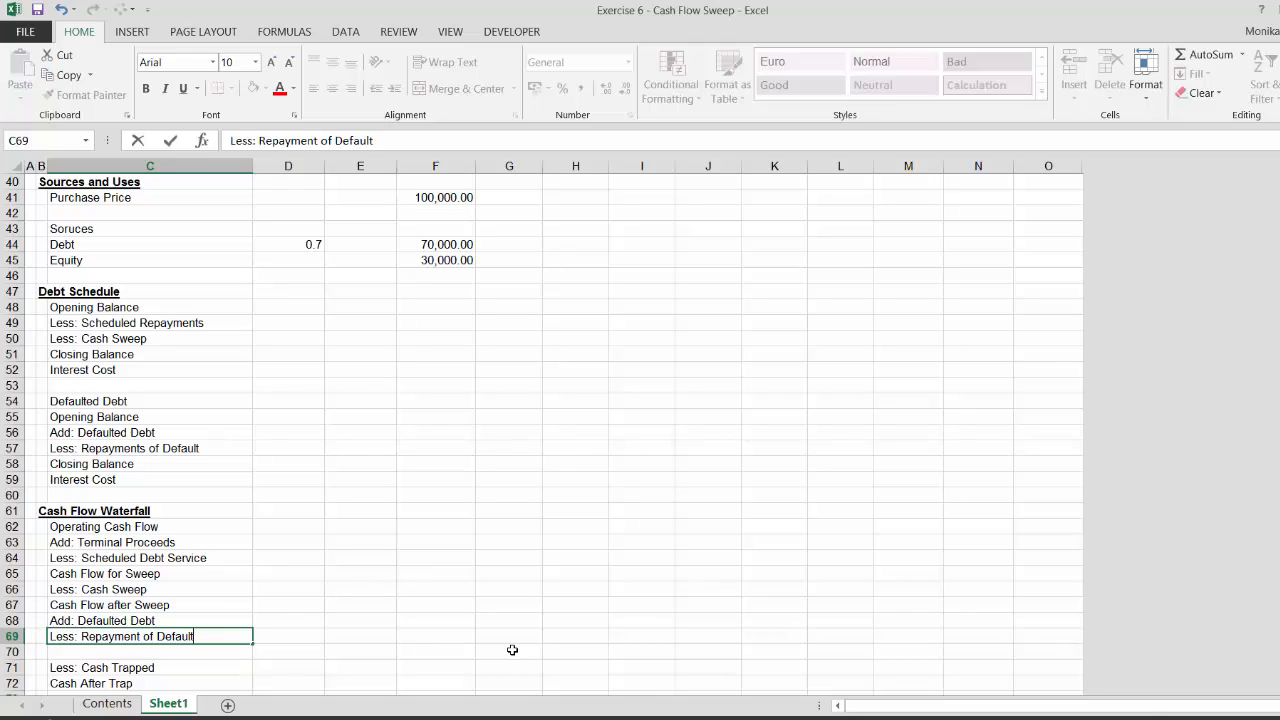
key("Return")
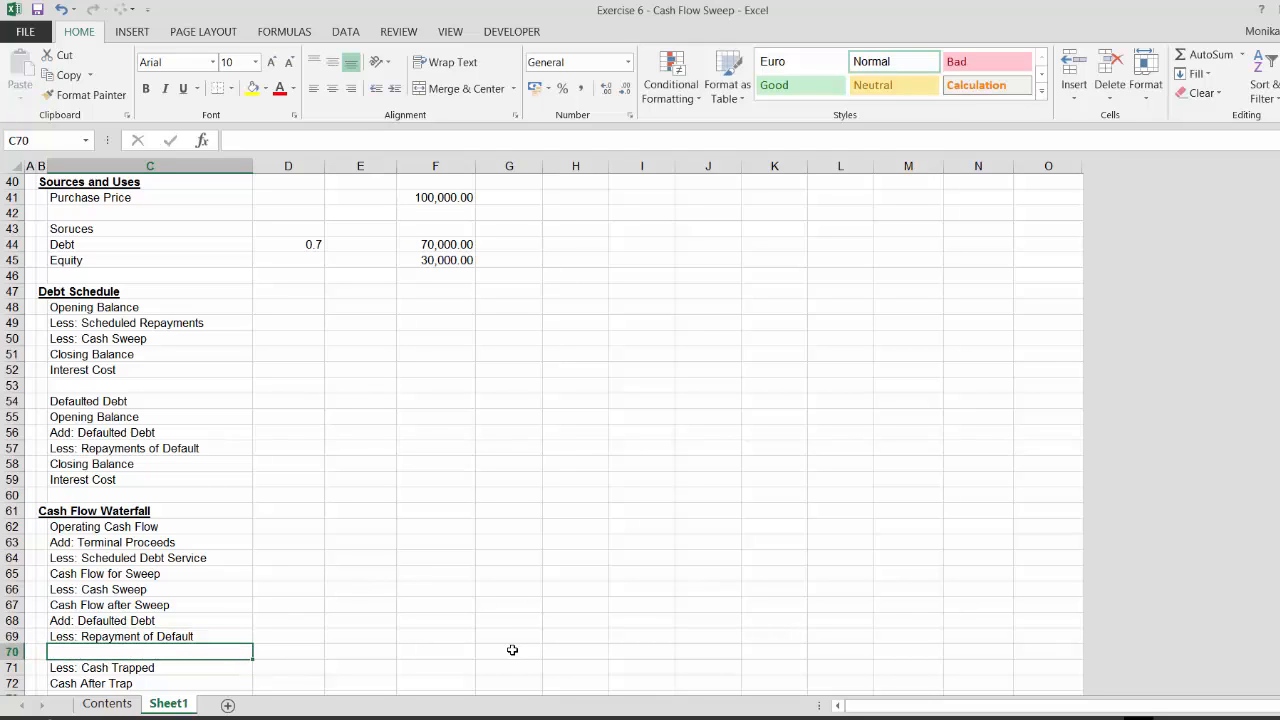
Add the label Cash Flow Before Trap below Less: Repayment of Default
type("Cash ")
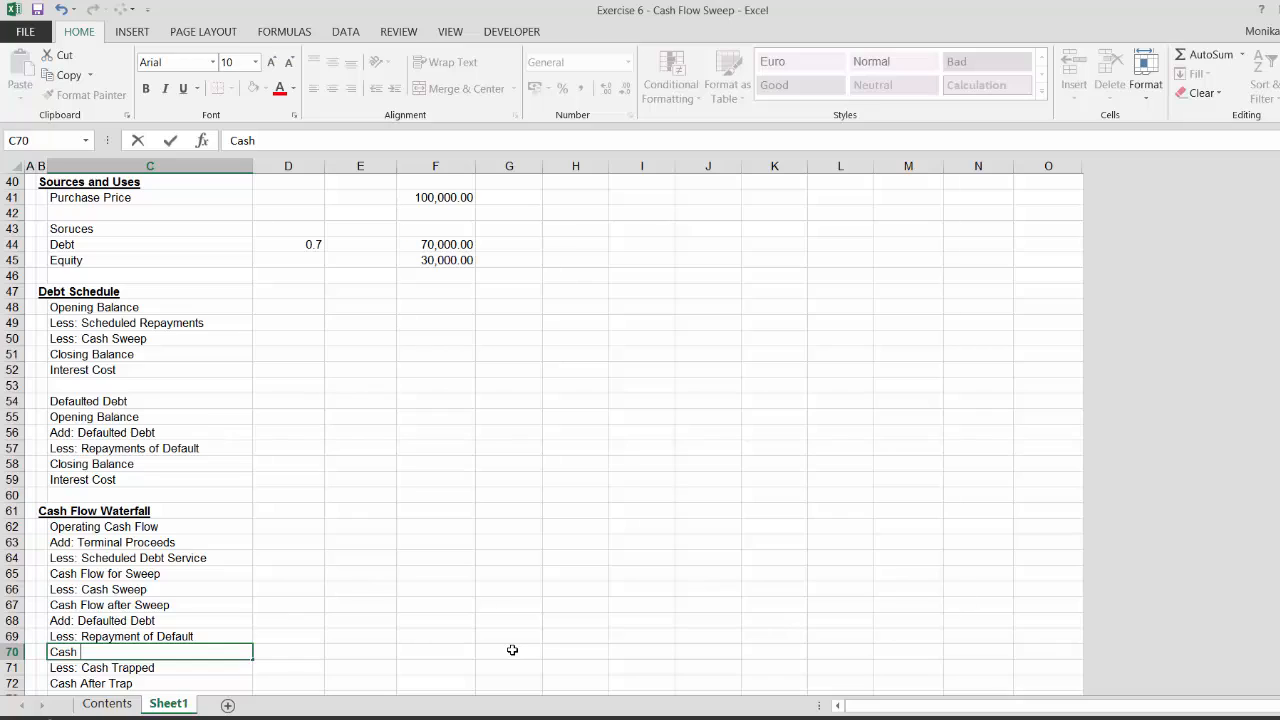
type("Flow Before Trap")
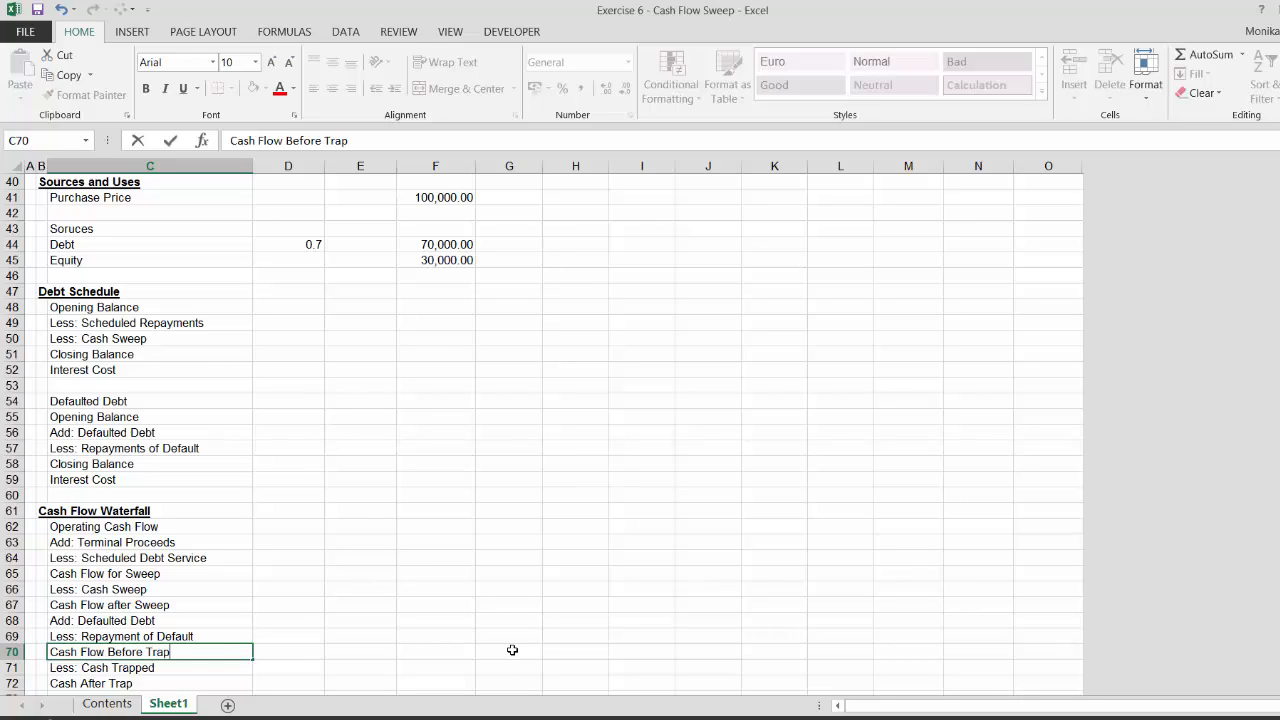
key("Return")
key("Return")
key("Return")
Rename the Cash After Trap label as Cash After Trap - Dividends
key("Down")
key("Down")
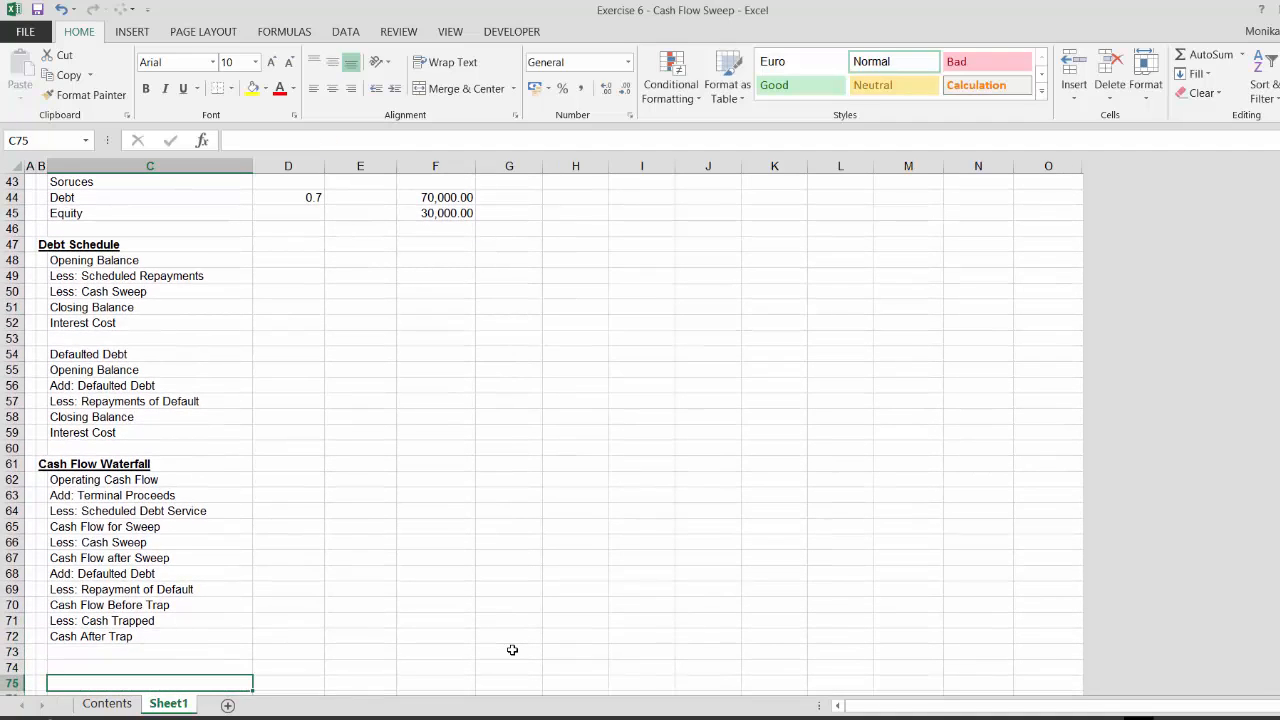
key("Up")
key("Up")
key("Up")
key("Up")
key("Down")
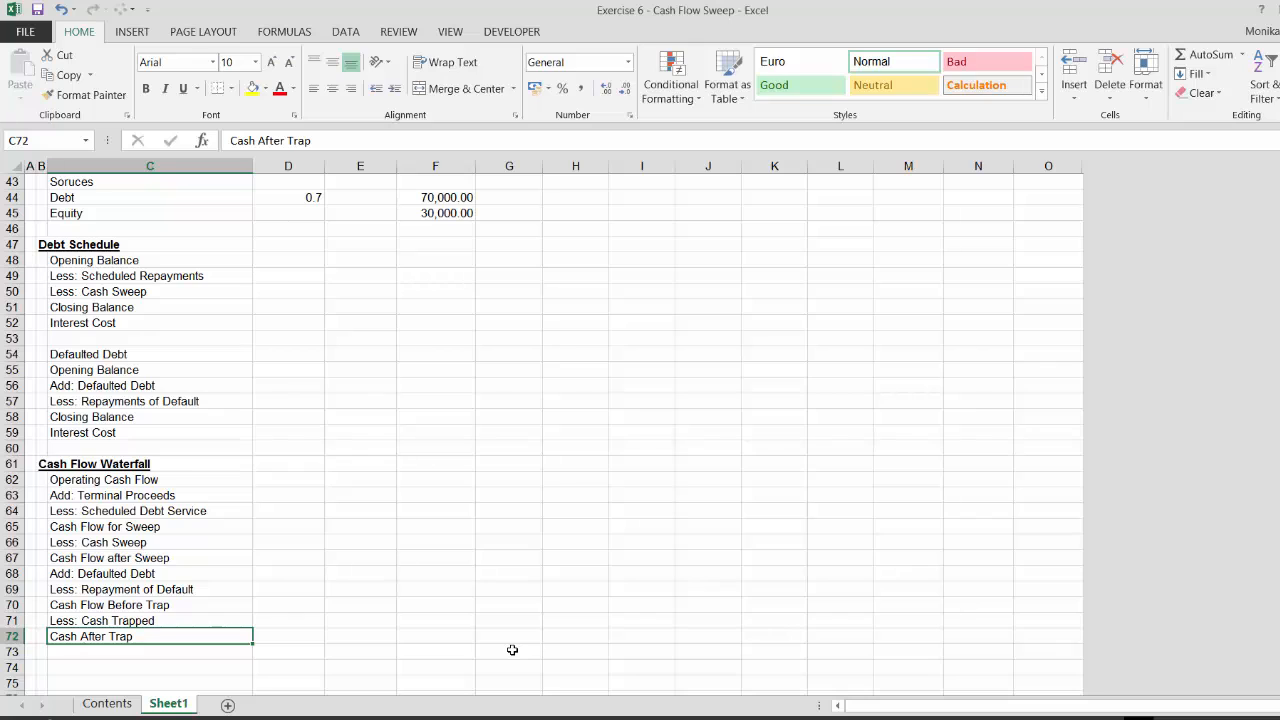
key("F2")
type("- Di")
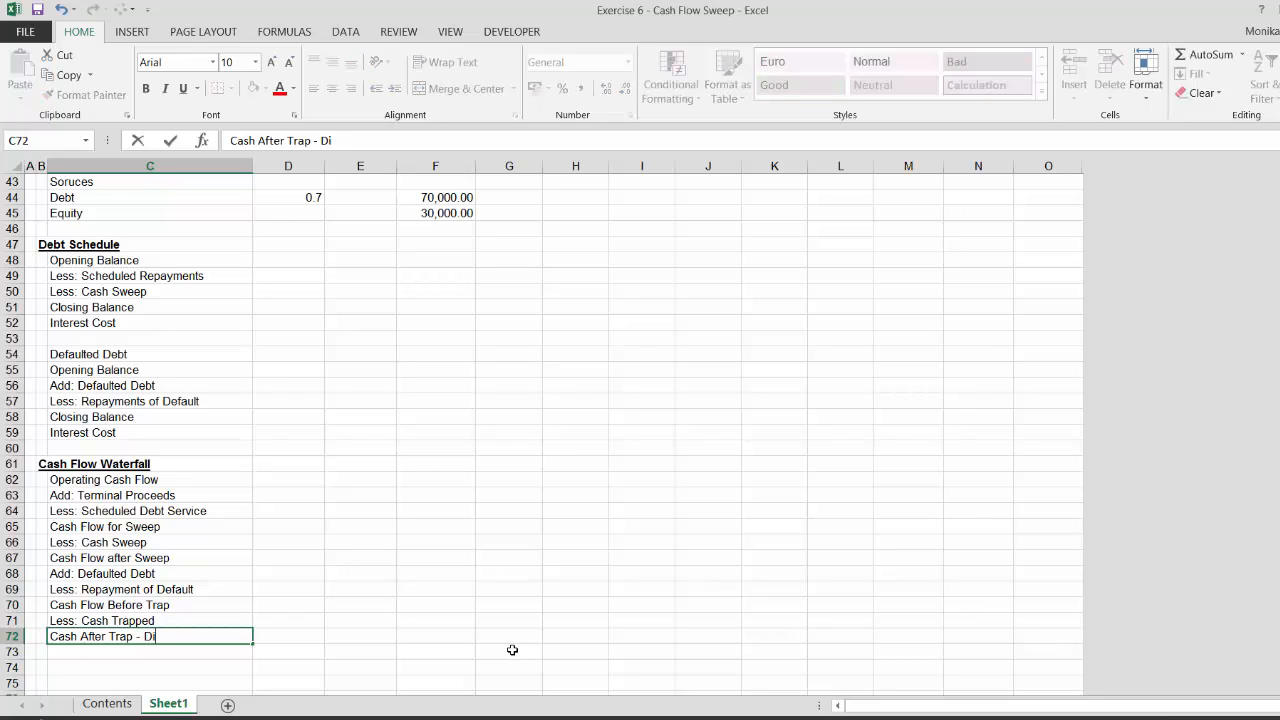
type("vidends")
key("Return")
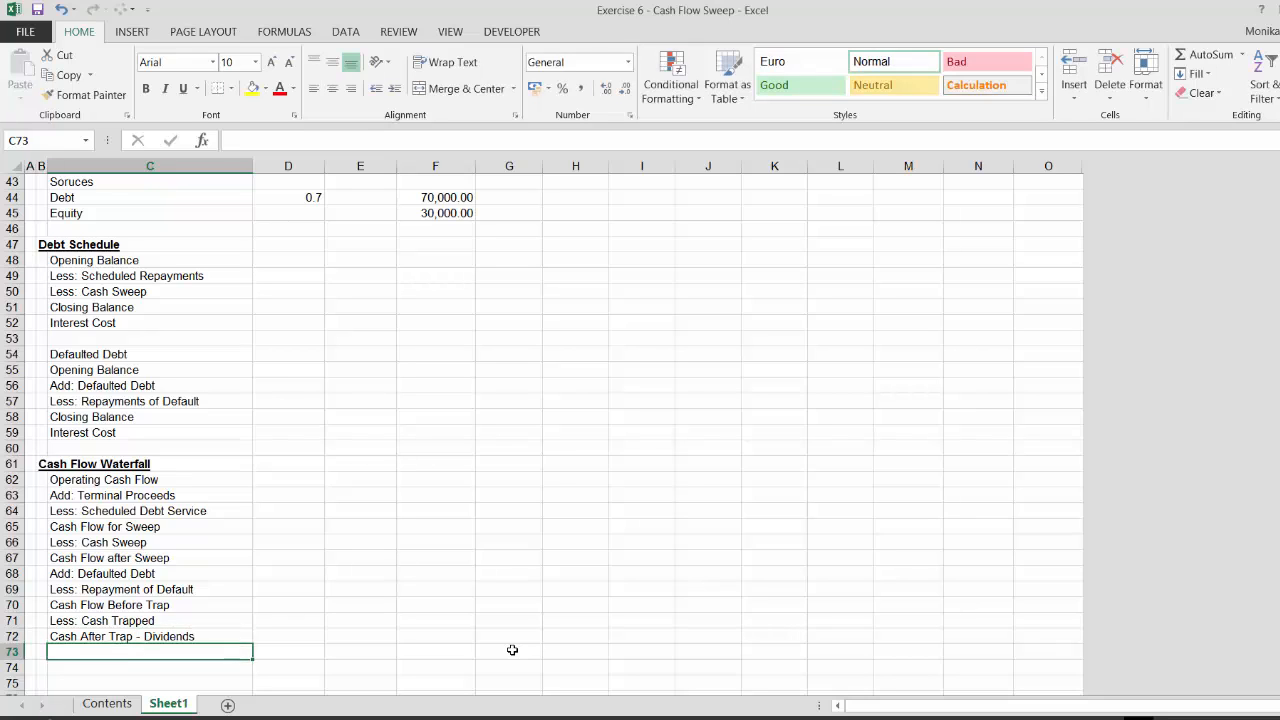
Review the labels of the Cash Flow Waterfall section
key("Return")
key("Return")
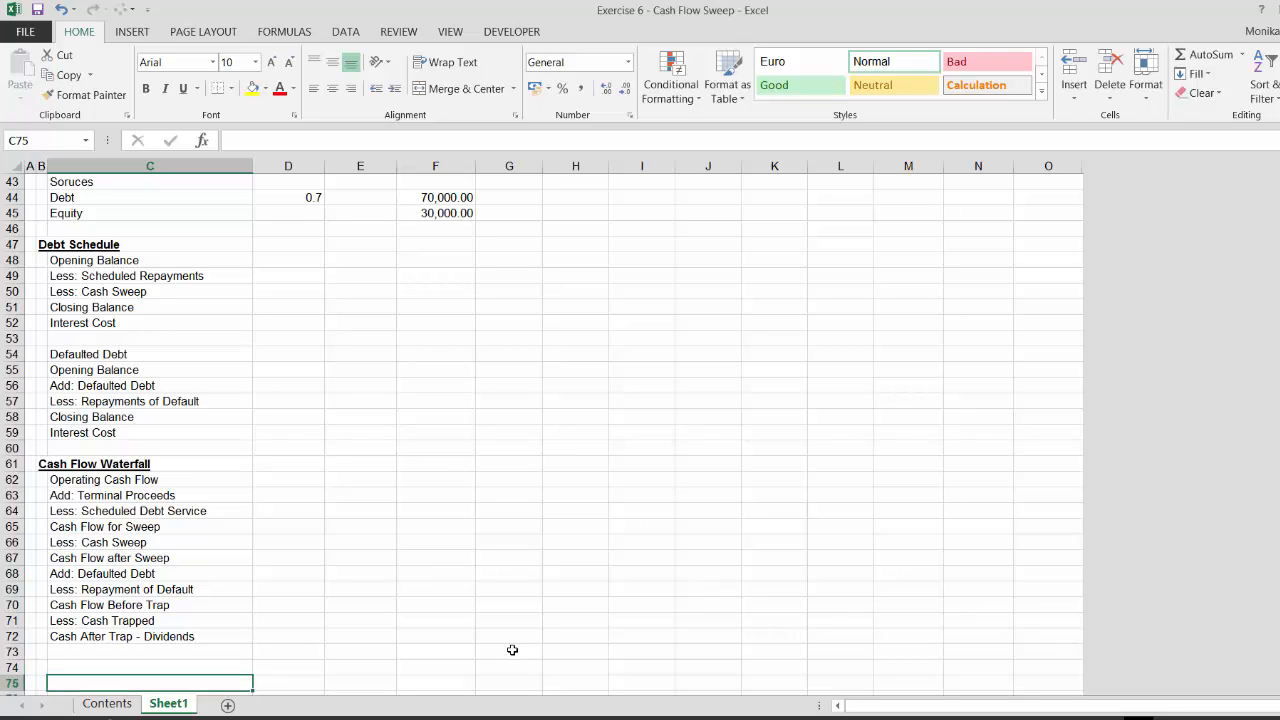
key("Up")
key("Up")
key("Up")
key("Up")
key("Up")
key("Up")
key("Up")
key("Up")
key("Up")
key("Up")
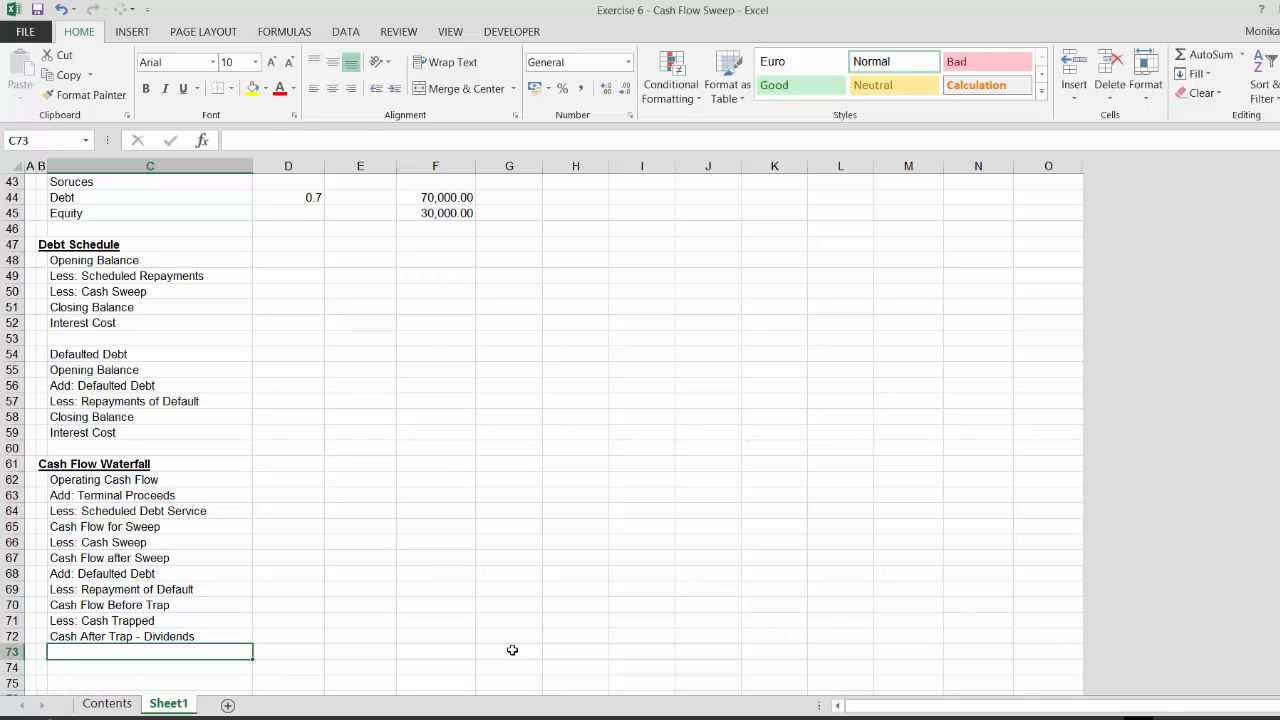
key("Up")
key("Up")
key("Up")
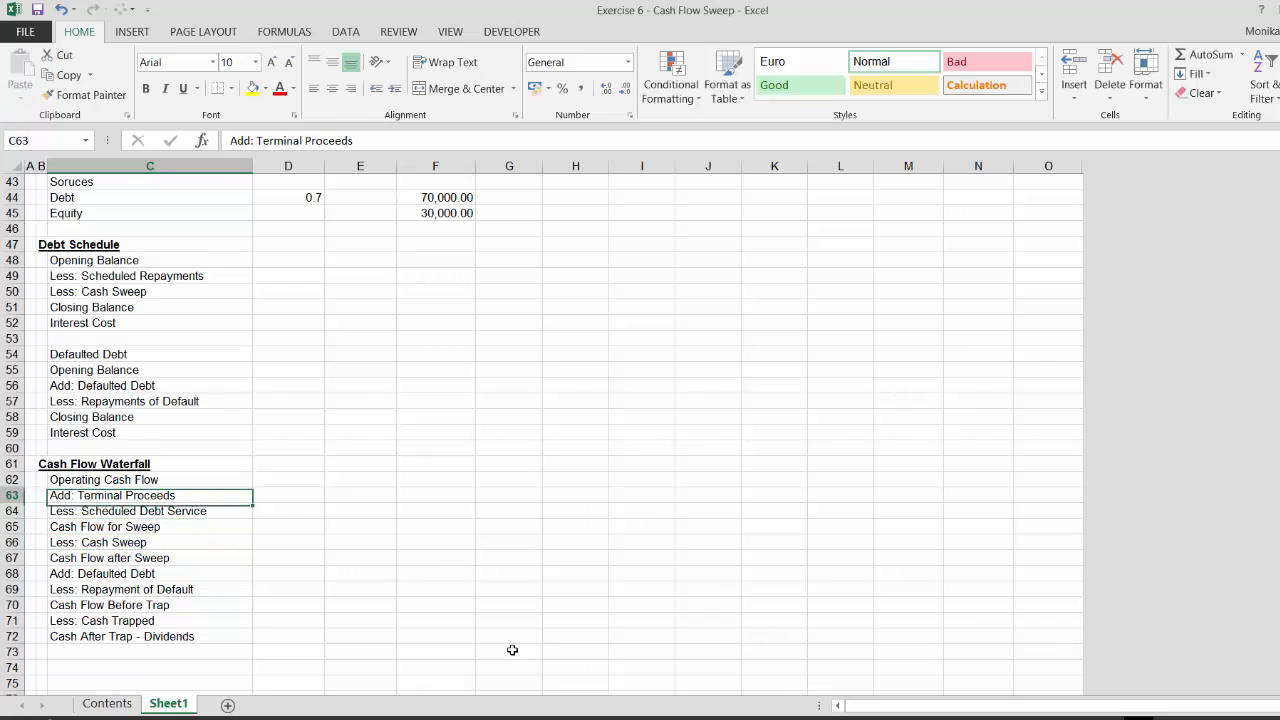
key("Down")
key("Down")
key("Down")
key("Down")
key("Down")
key("Down")
key("Down")
key("Down")
key("Down")
key("Down")
key("Down")
key("Down")
key("Down")
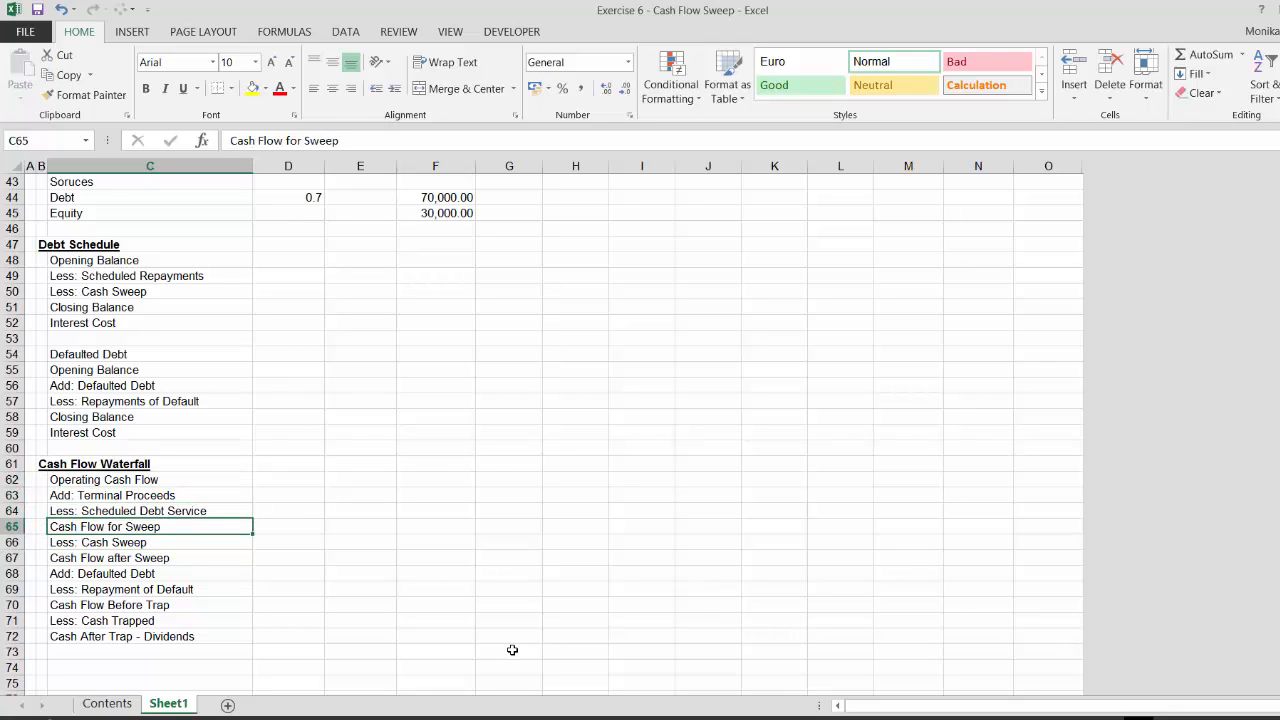
Add the labels DSCR and Debt to Cash Flow two rows below the waterfall
key("Up")
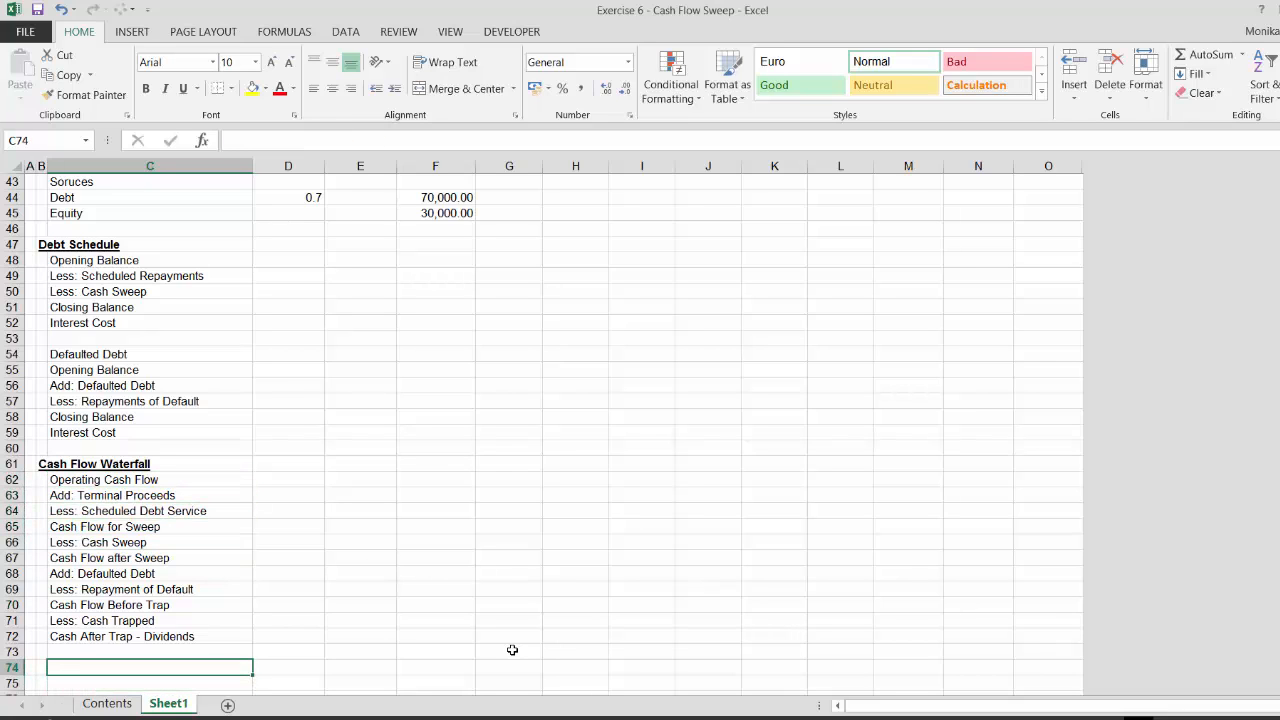
type("DSCR")
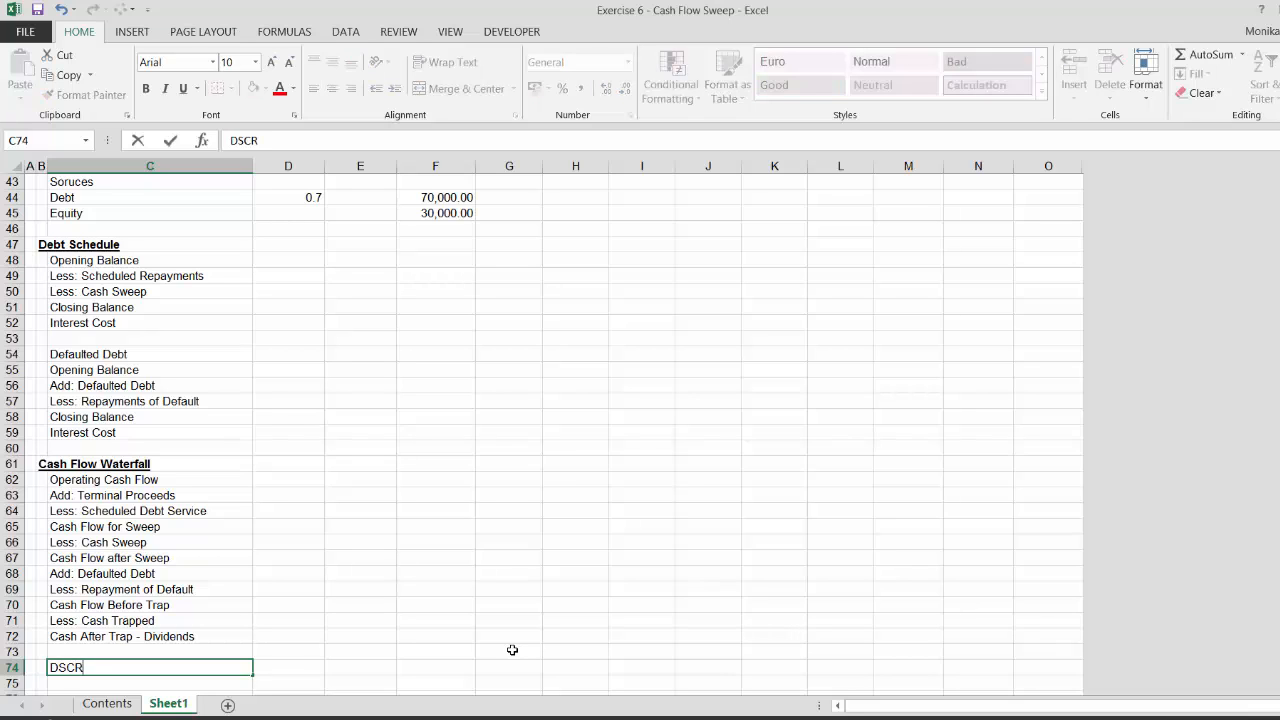
key("Return")
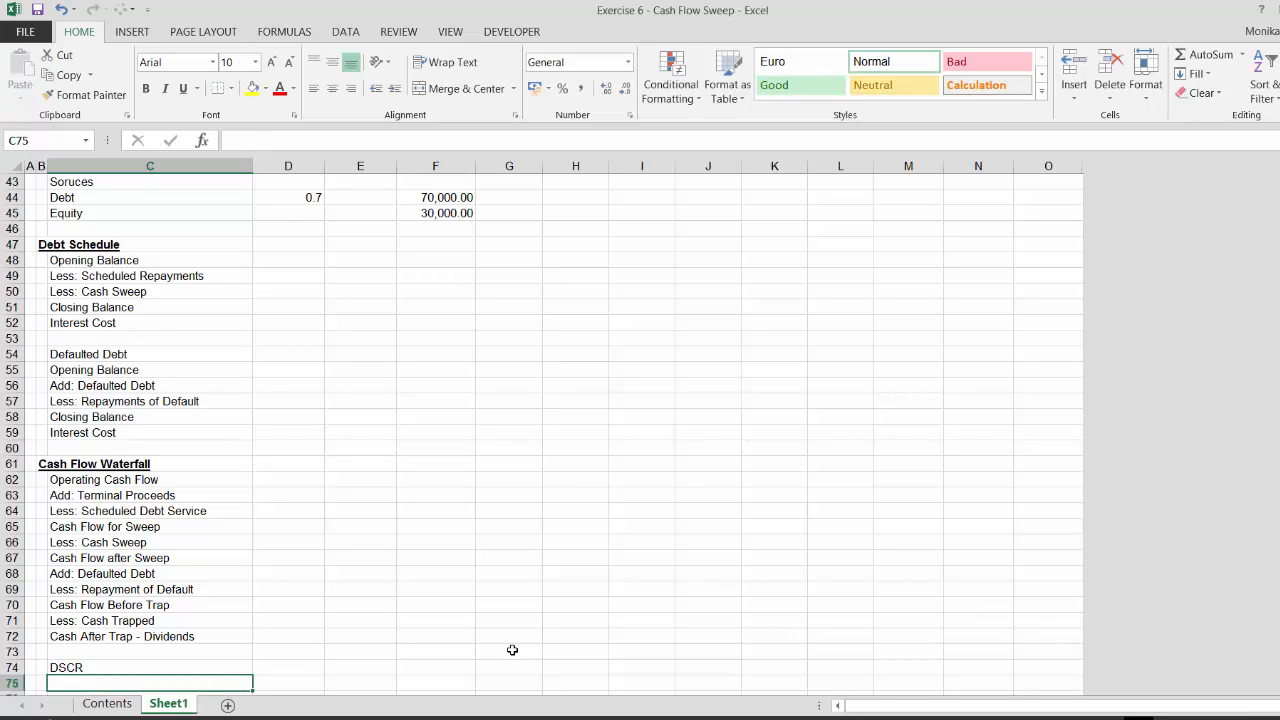
type("DEt")
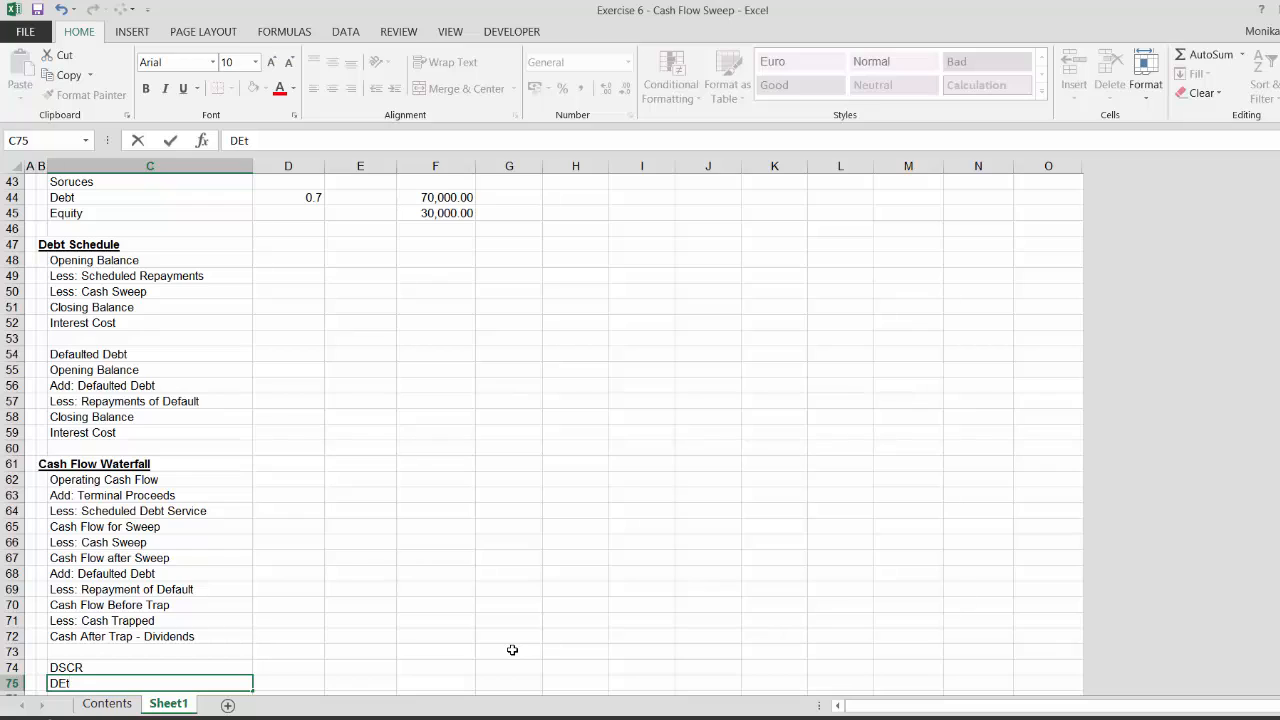
key("BackSpace")
key("BackSpace")
type("Debt o")
key("BackSpace")
type("to Cash F")
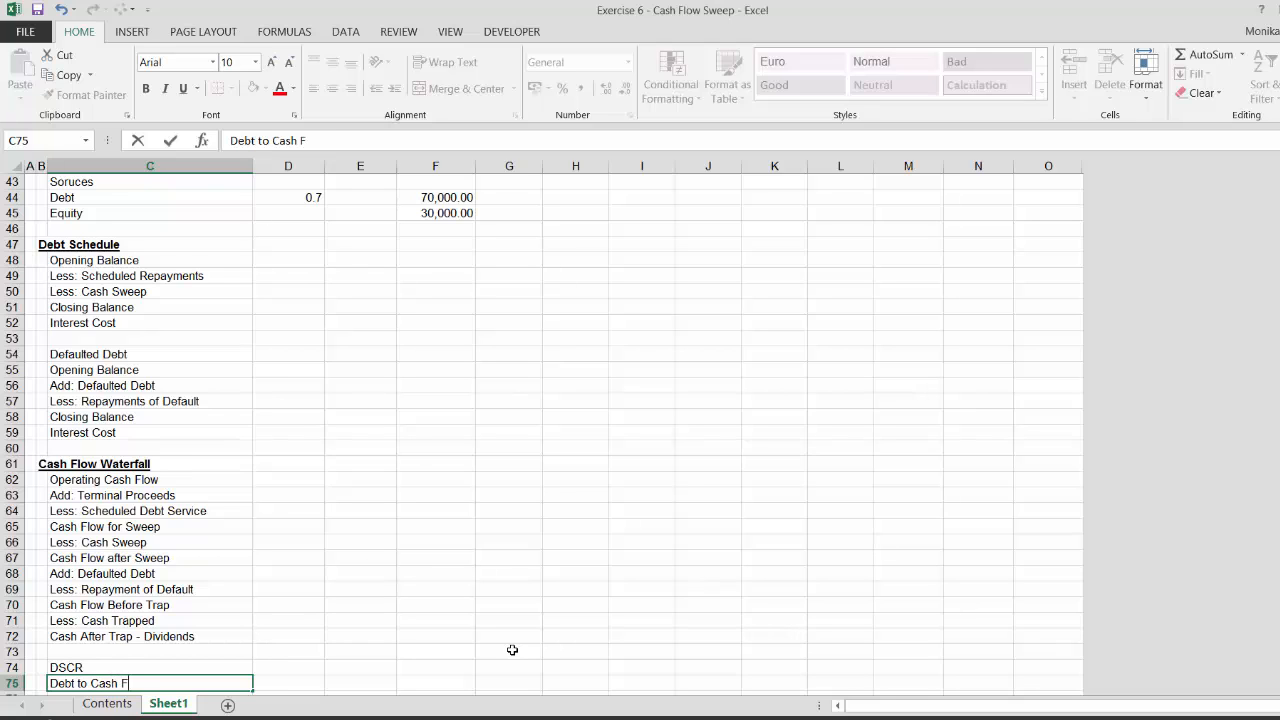
type("low")
key("Return")
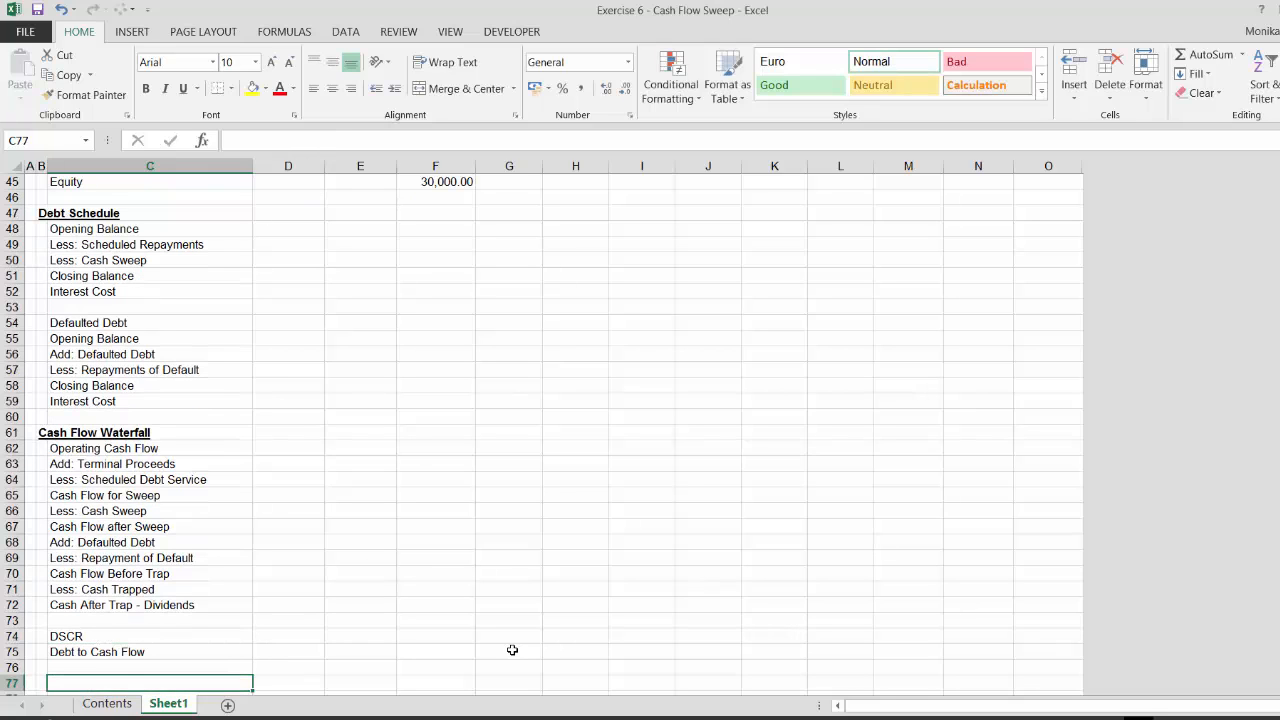
Add the labels Match and Cash Sweep Percentage below Debt to Cash Flow
key("Up")
key("Down")
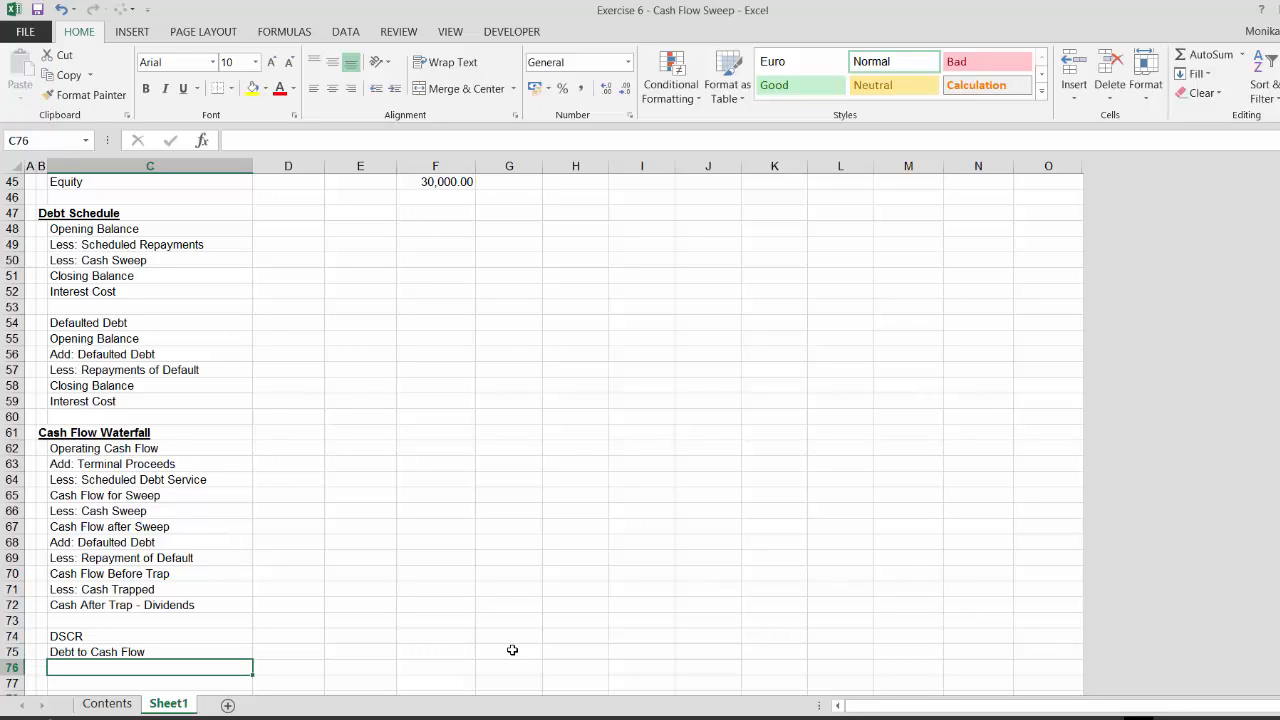
type("Mat")
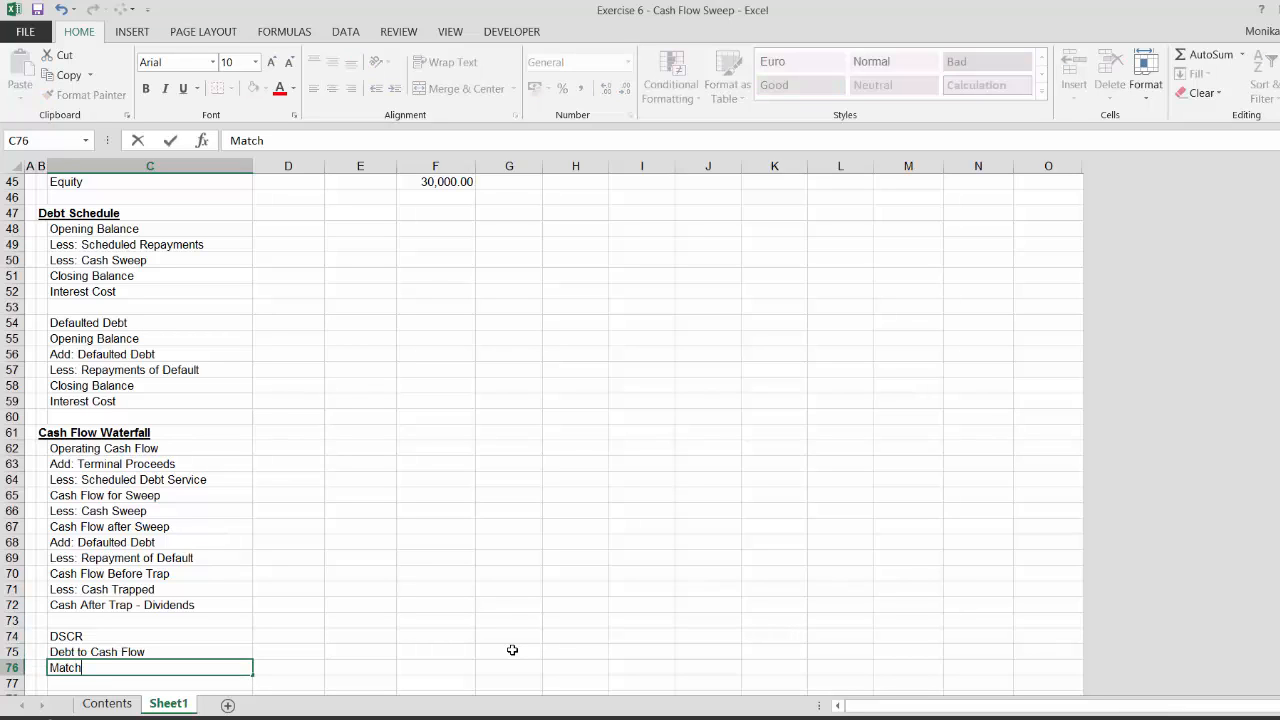
type("ch")
key("Return")
type("Cash S")
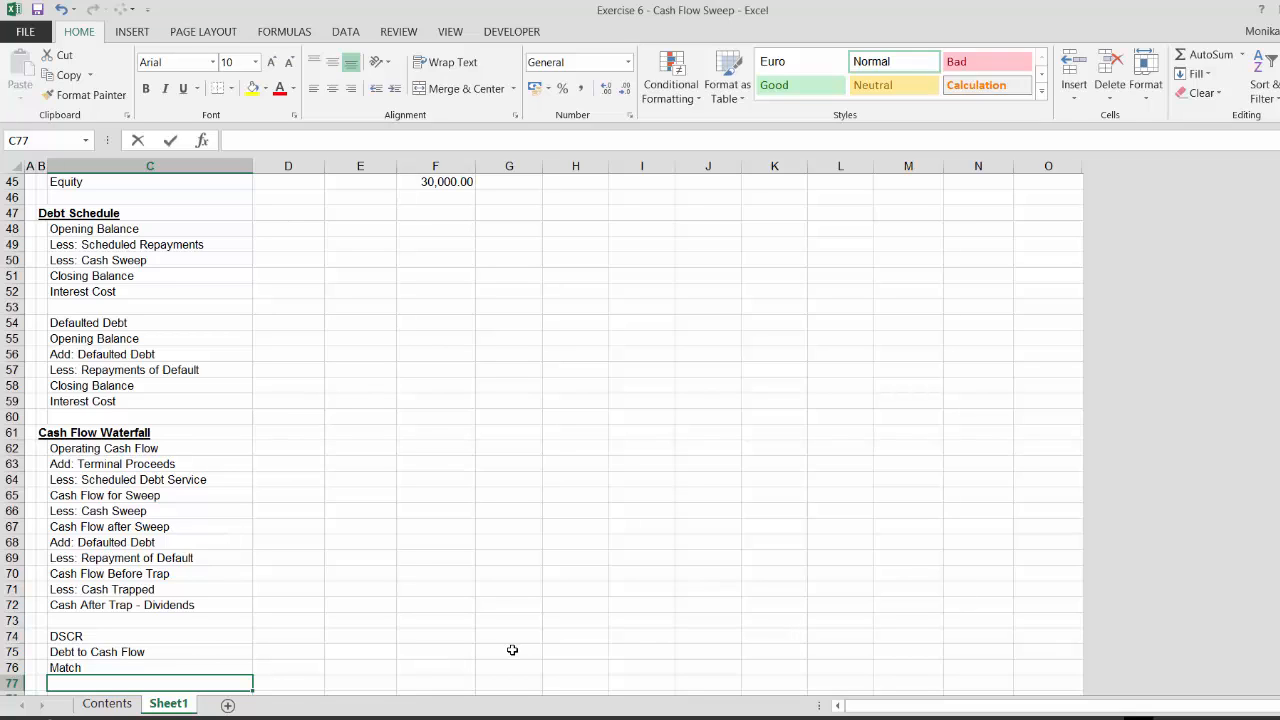
type("we")
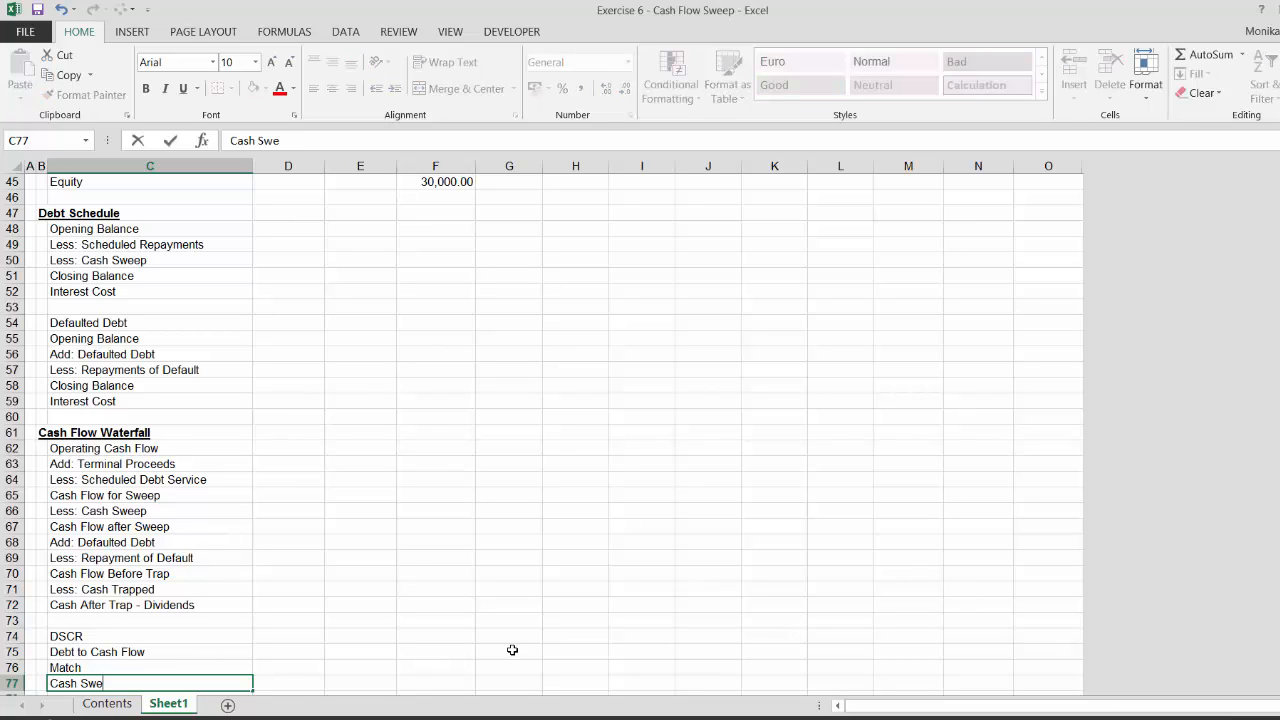
type("ep Perencet")
key("BackSpace")
key("BackSpace")
key("BackSpace")
key("BackSpace")
type("centage")
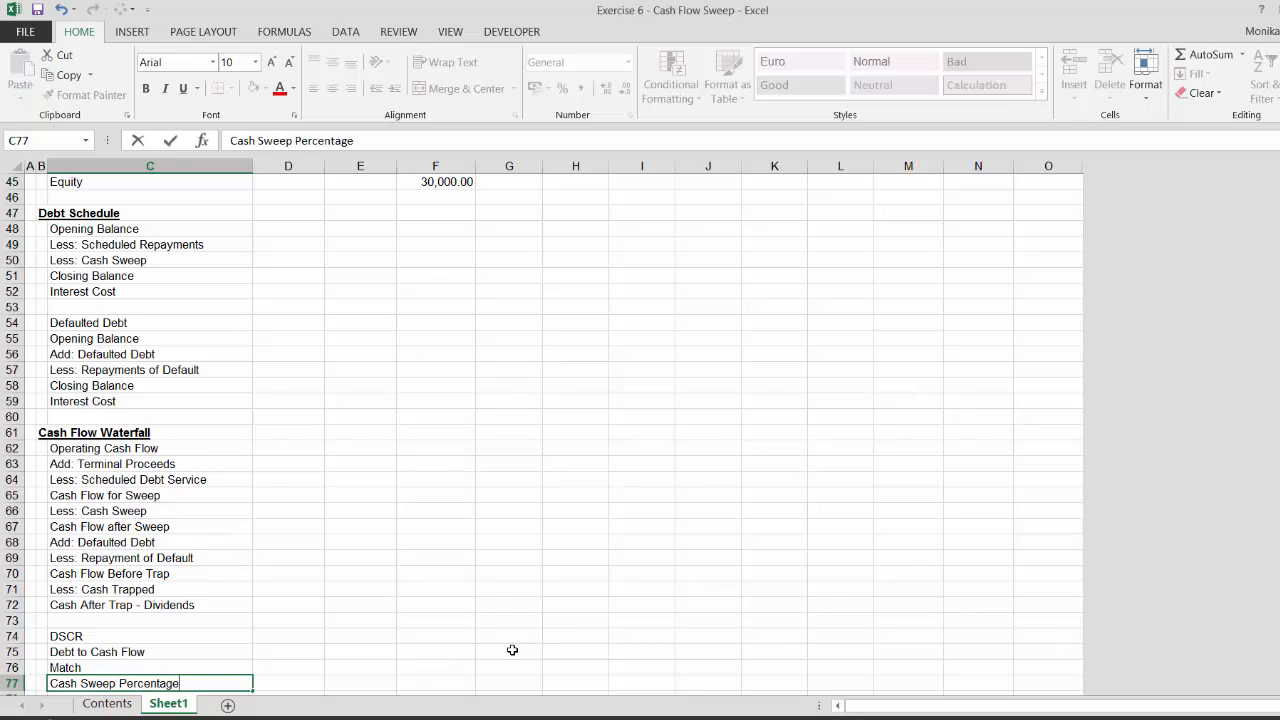
key("Return")
Review the Debt/EBITDA thresholds of the Cash Flow Sweep Table in the assumptions
key("Page_Up")
key("Page_Up")
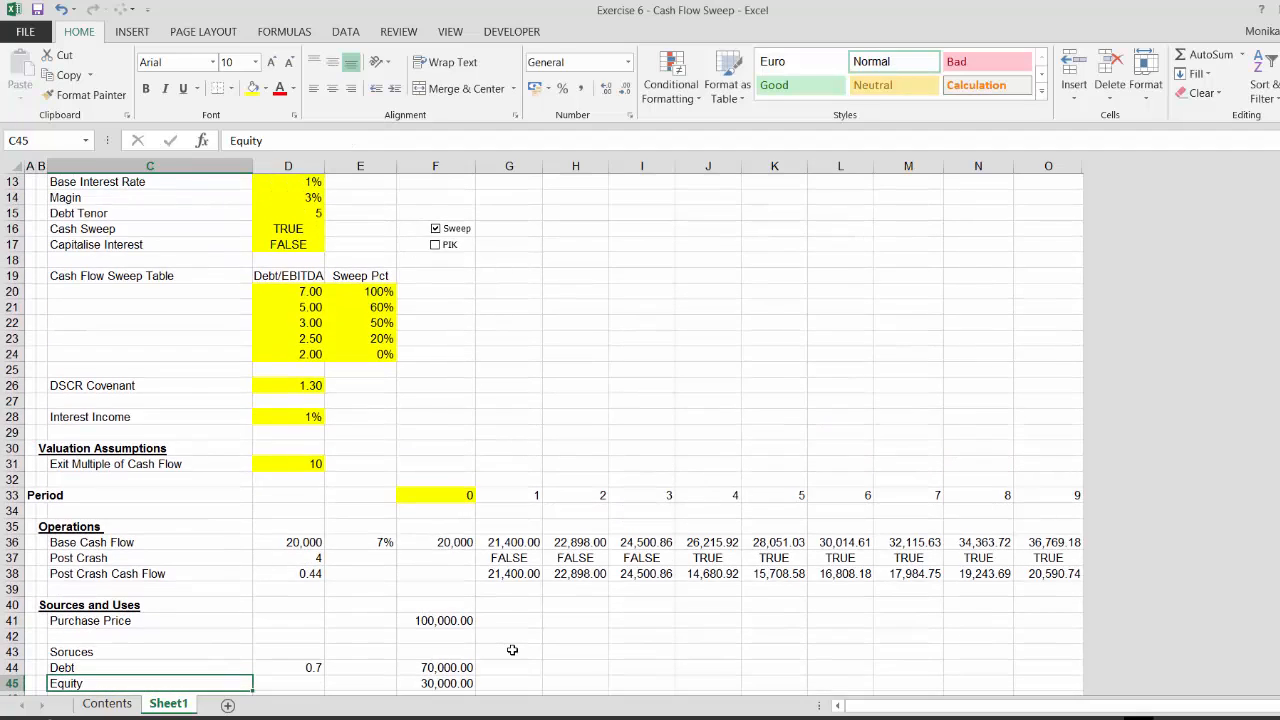
key("Down")
key("Down")
key("Down")
key("Down")
key("Down")
key("Down")
key("Down")
key("Down")
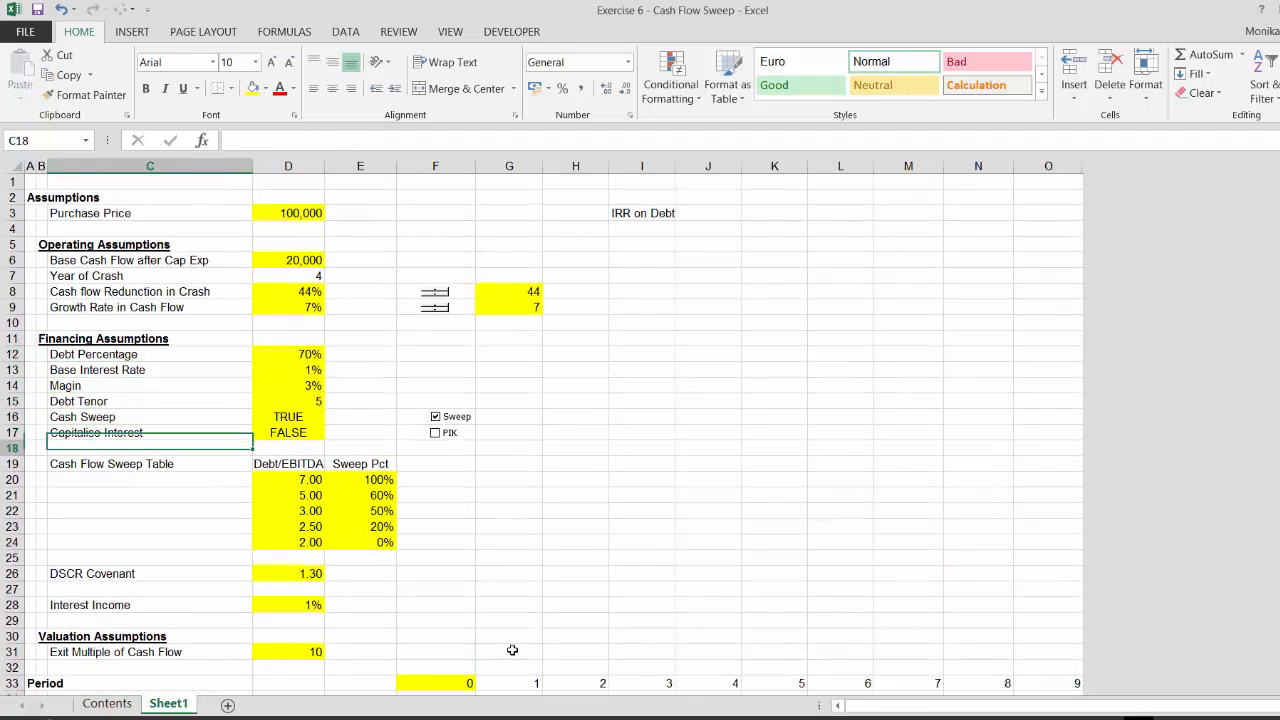
key("Right")
key("Right")
key("Down")
key("Left")
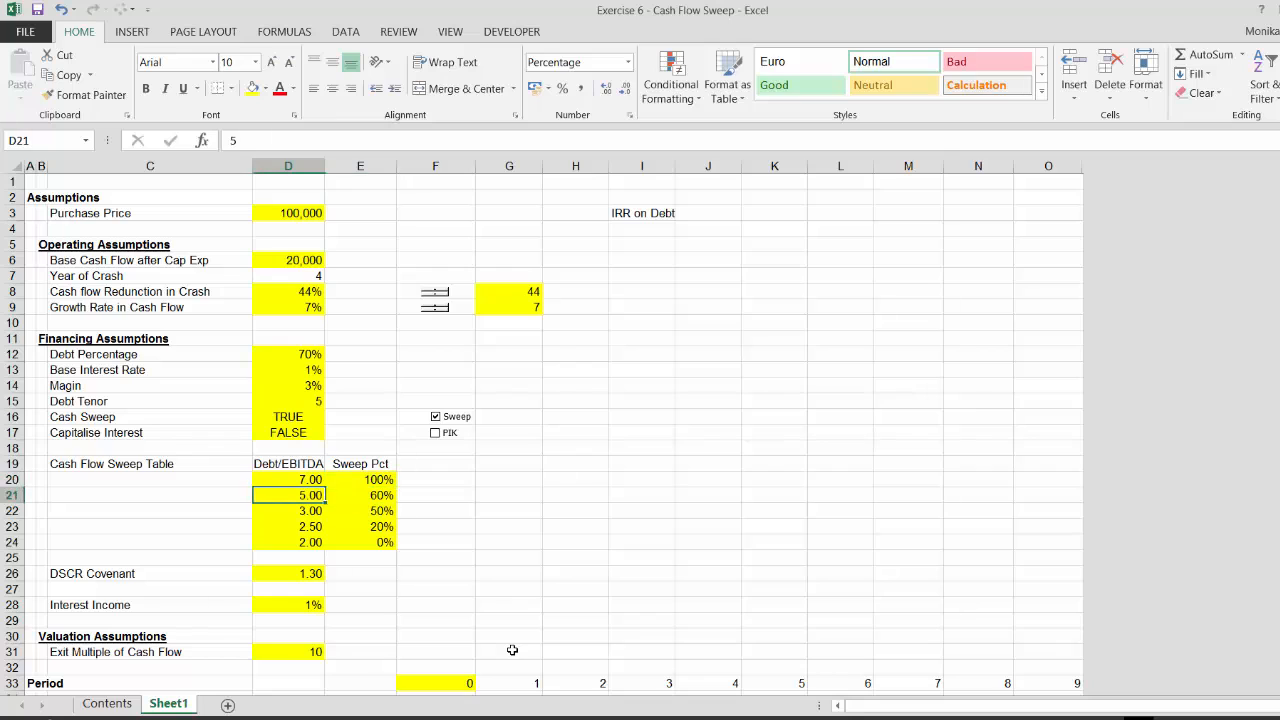
key("Up")
key("Up")
key("Down")
key("Down")
key("Down")
key("Down")
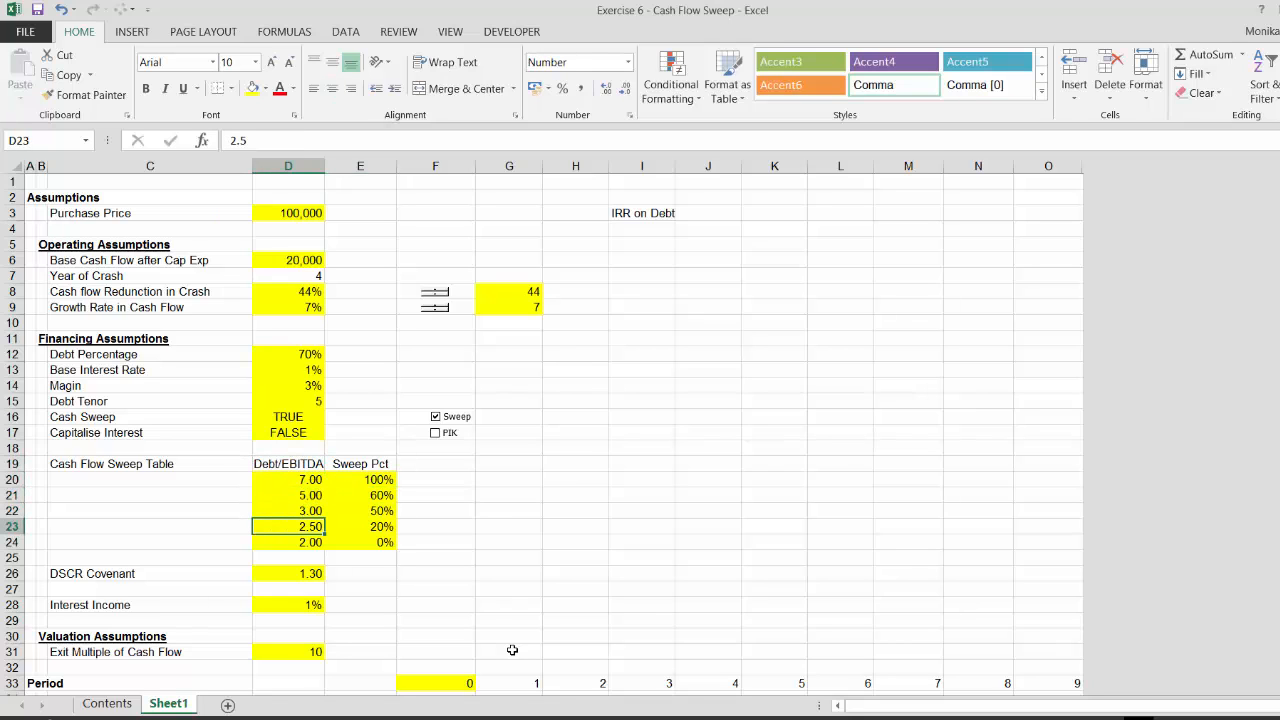
key("Up")
key("Down")
key("Down")
key("Right")
key("Right")
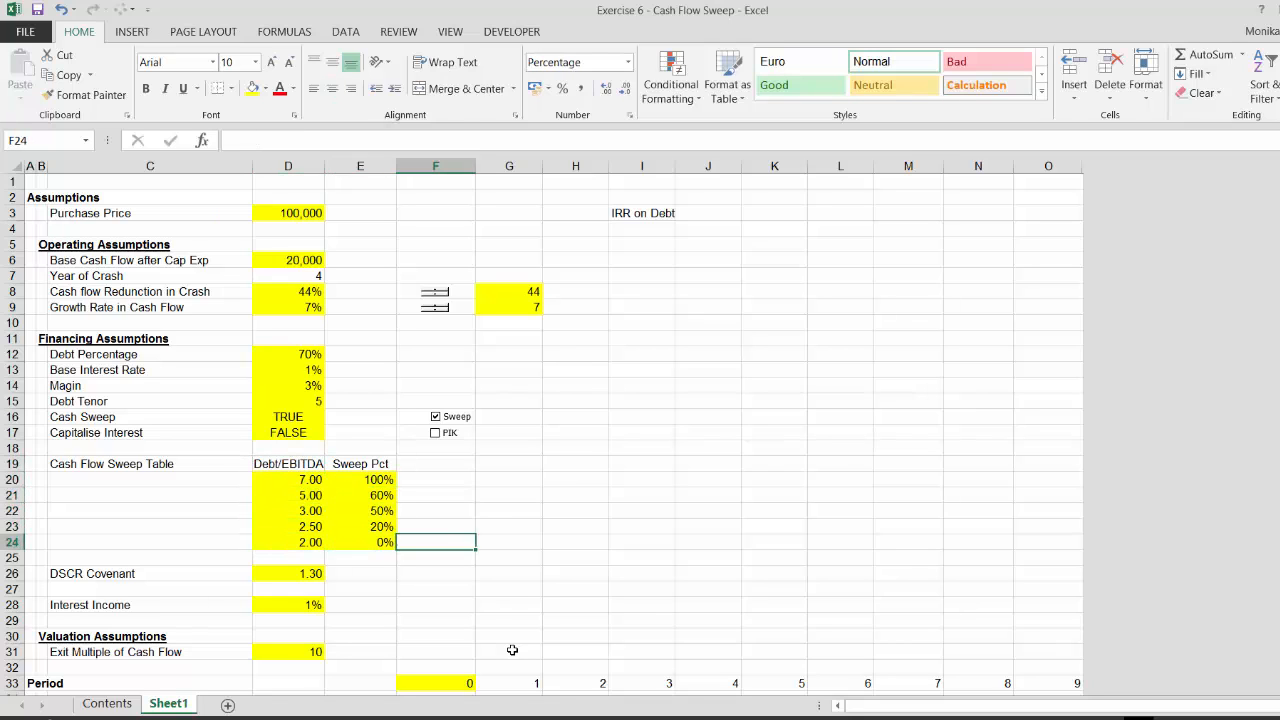
key("Left")
key("Left")
key("Up")
key("Up")
key("Up")
key("Up")
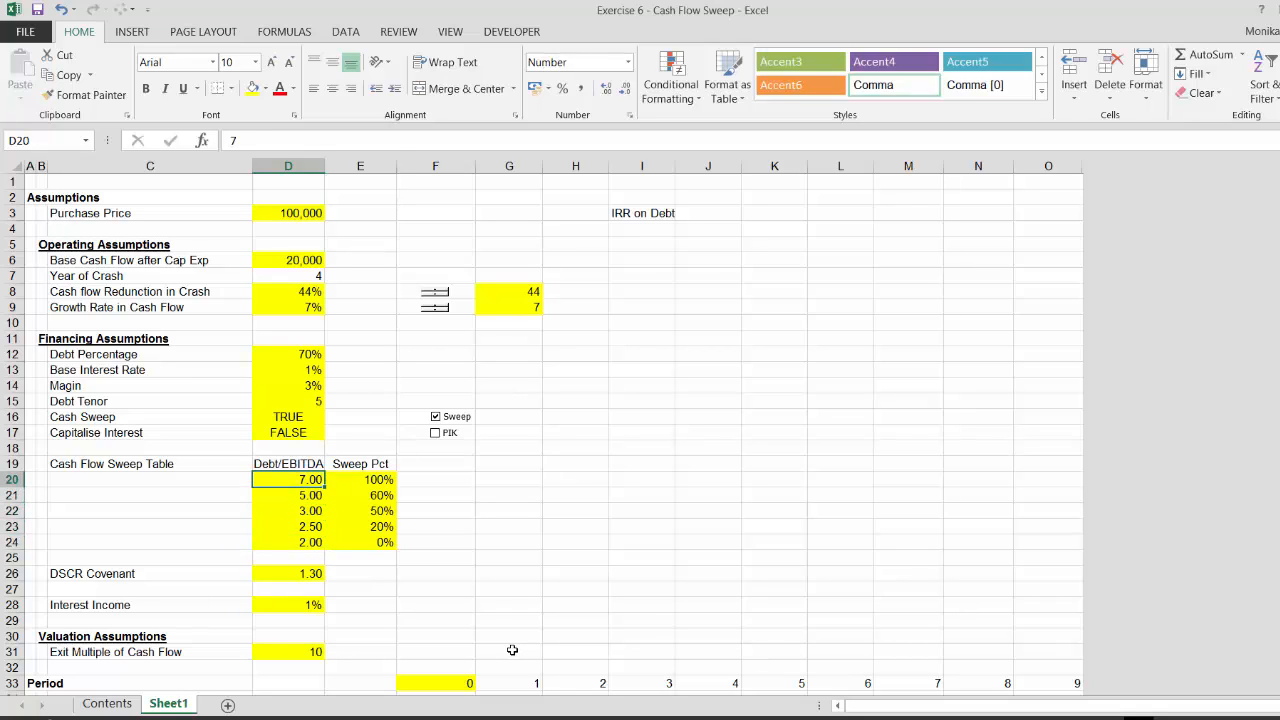
Examine the Sweep Pct values against their Debt/EBITDA thresholds in the sweep table
key("Right")
key("Down")
key("Down")
key("Up")
key("Up")
key("Down")
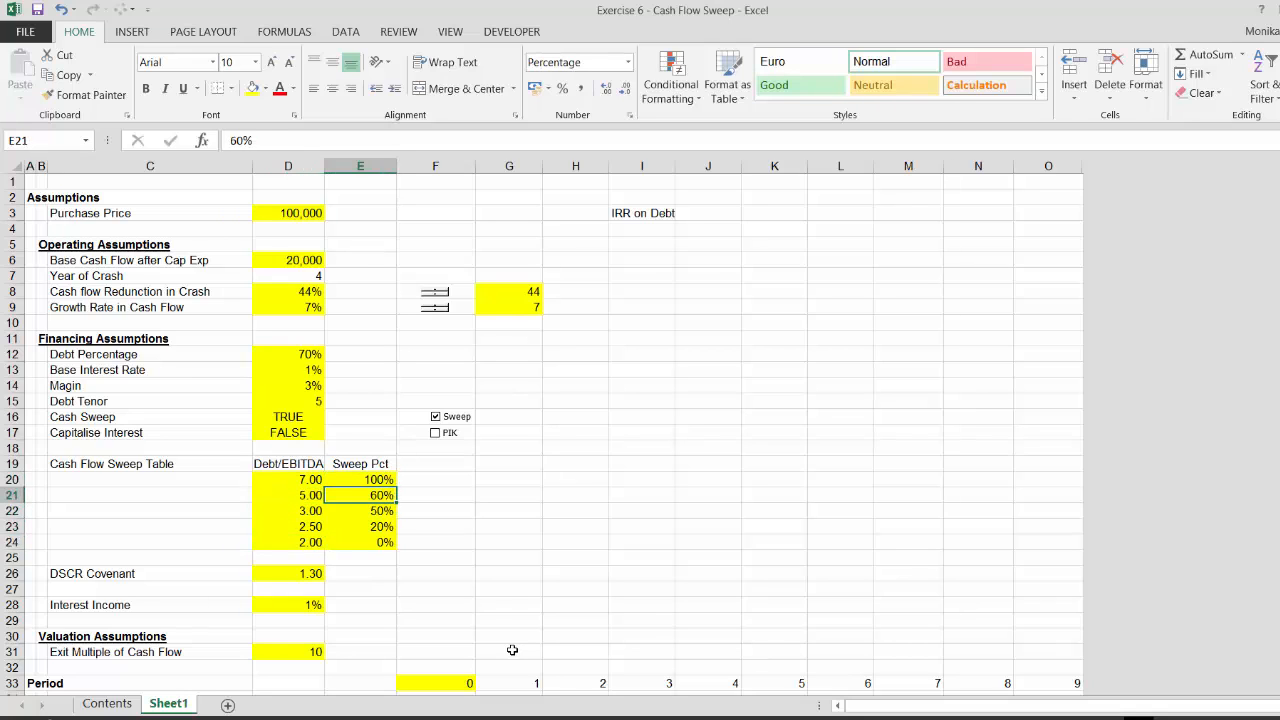
key("Down")
key("Left")
key("Down")
key("Down")
key("Down")
key("Down")
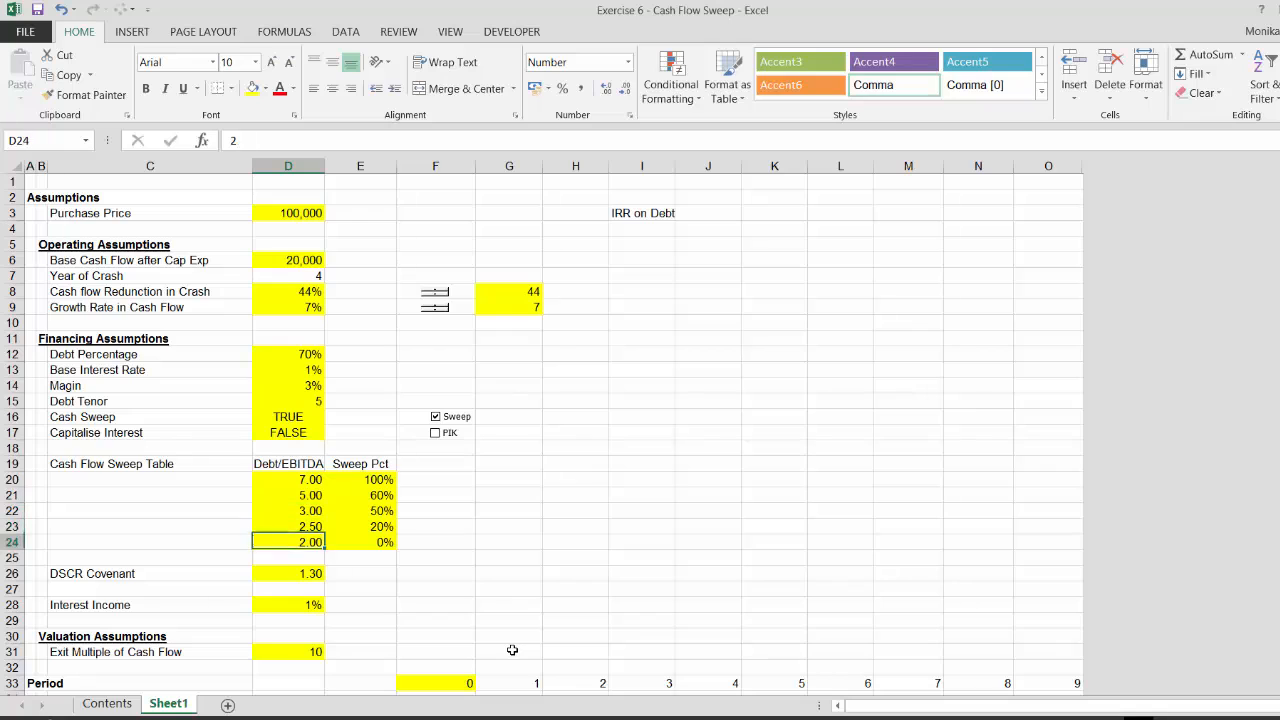
key("Down")
key("Down")
key("Up")
key("Up")
key("Up")
key("Up")
key("Up")
key("Up")
key("Up")
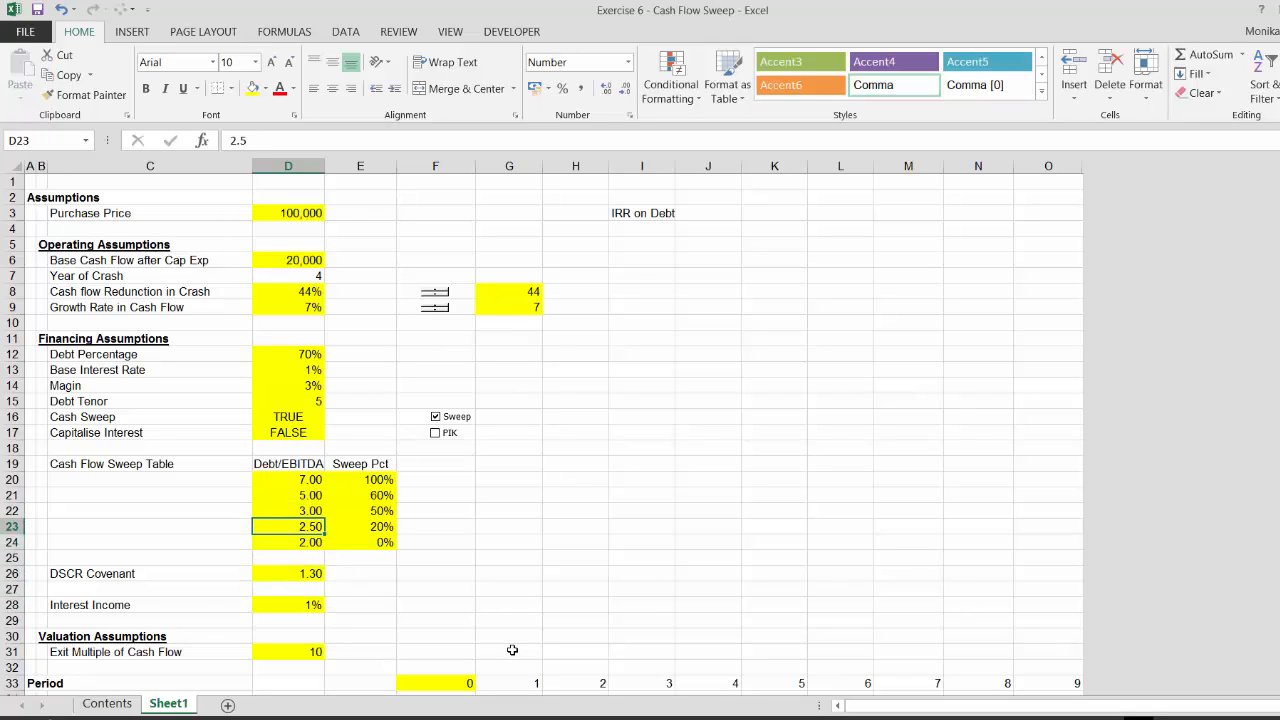
key("Right")
key("Down")
key("Down")
Review the DSCR Covenant input and the Operations rows for post-crash cash flow
key("Down")
key("Down")
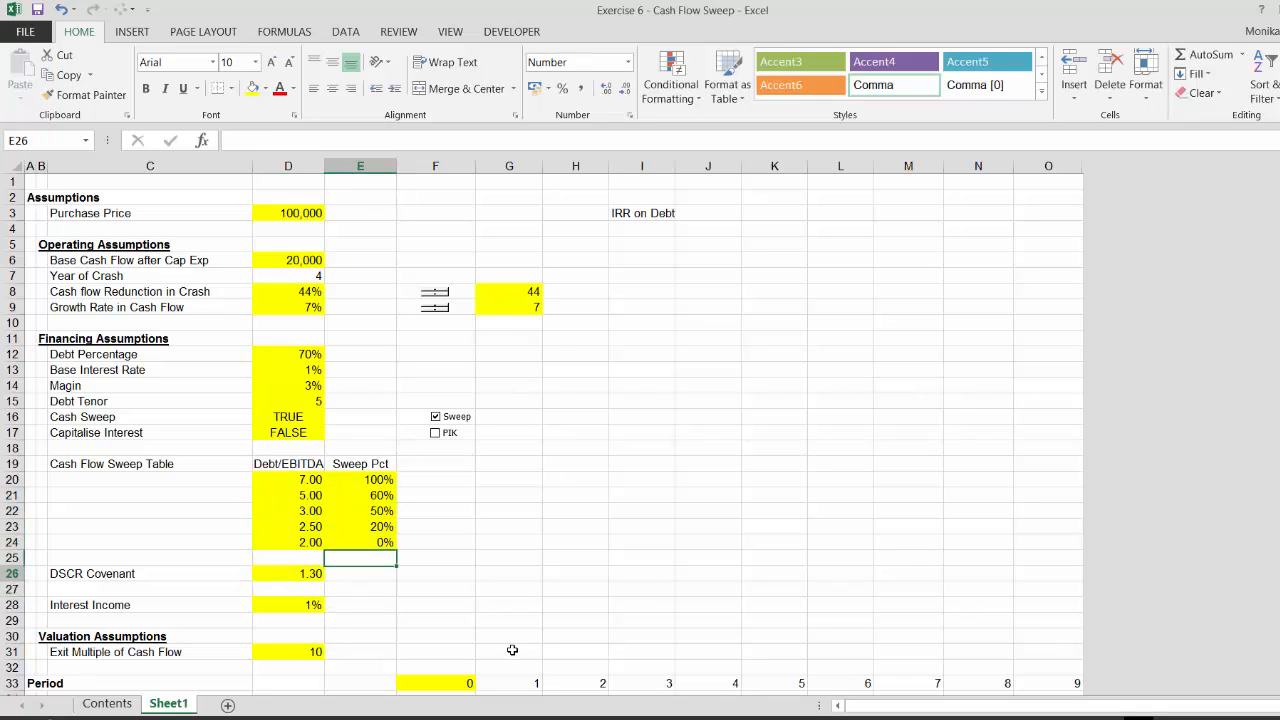
key("Down")
key("Down")
key("Left")
key("Left")
key("Down")
key("Down")
key("Down")
key("Down")
key("Down")
key("Down")
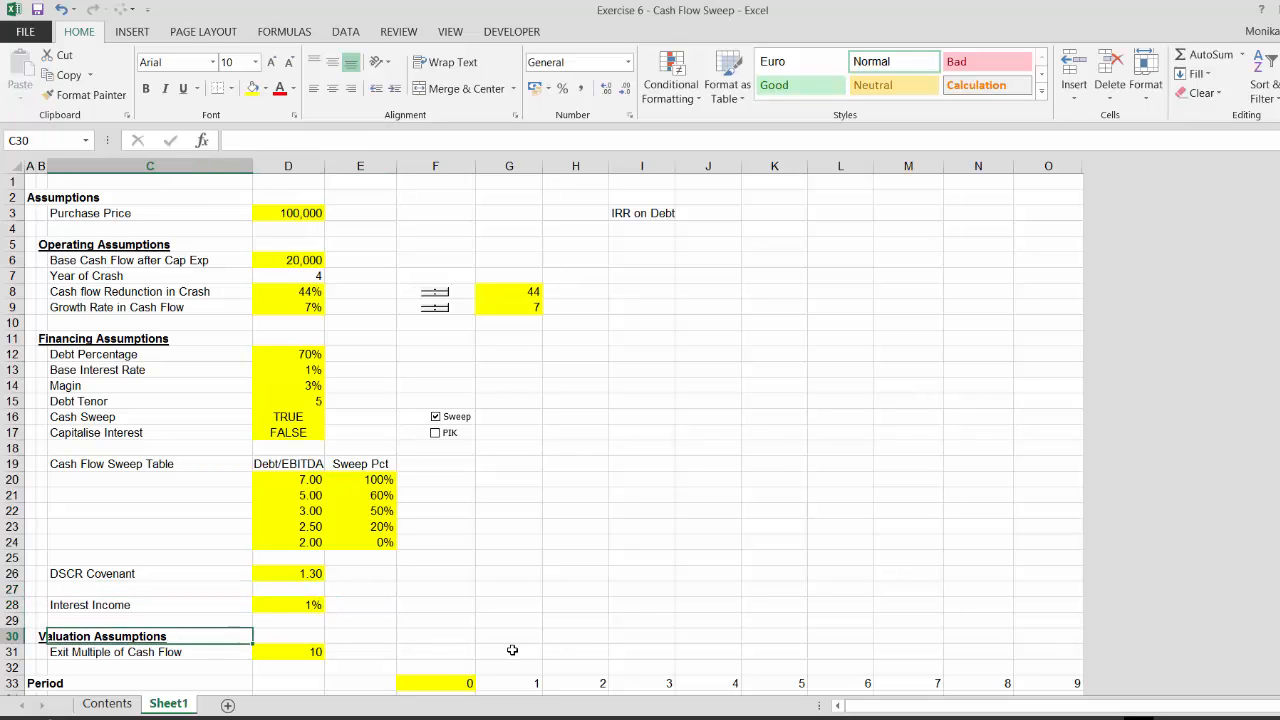
key("Down")
key("Down")
key("Down")
key("Down")
key("Down")
key("Down")
key("Down")
key("Down")
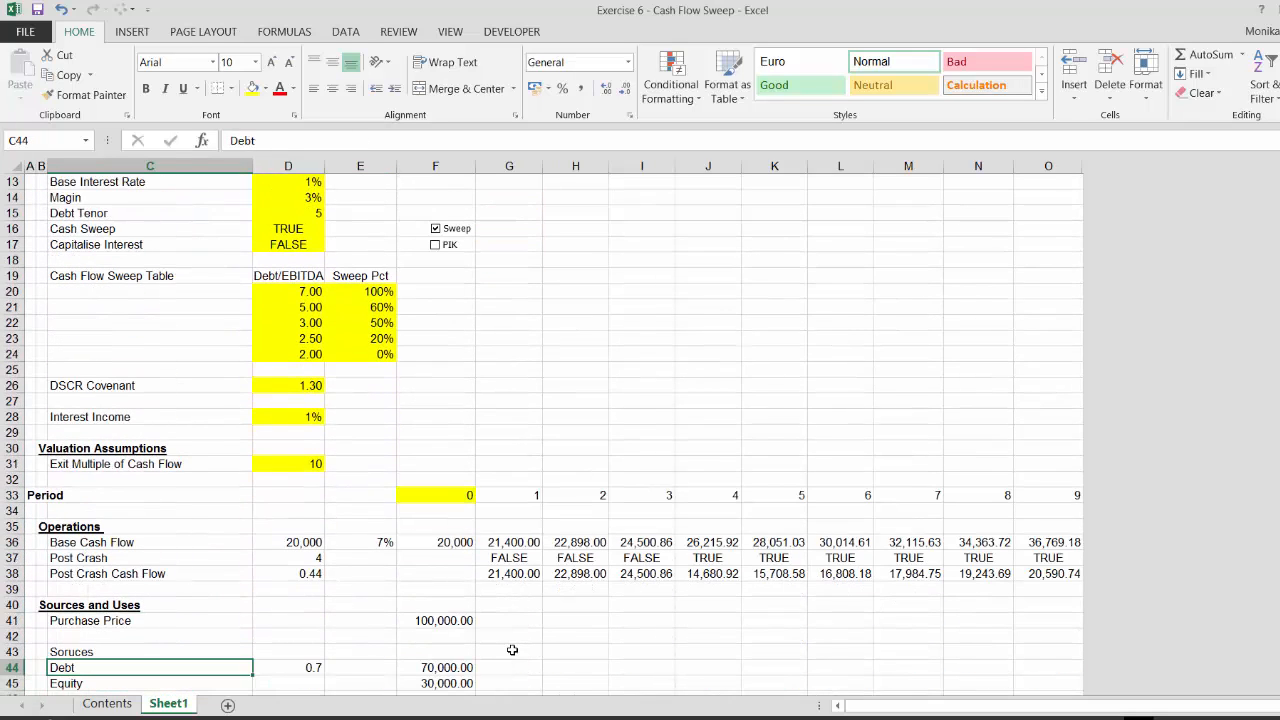
key("Up")
key("Up")
key("Up")
key("Up")
key("Up")
key("Up")
key("Up")
key("Up")
key("Up")
key("Up")
key("Up")
key("Up")
key("Up")
key("Up")
key("Up")
key("Up")
key("Up")
key("Down")
key("Right")
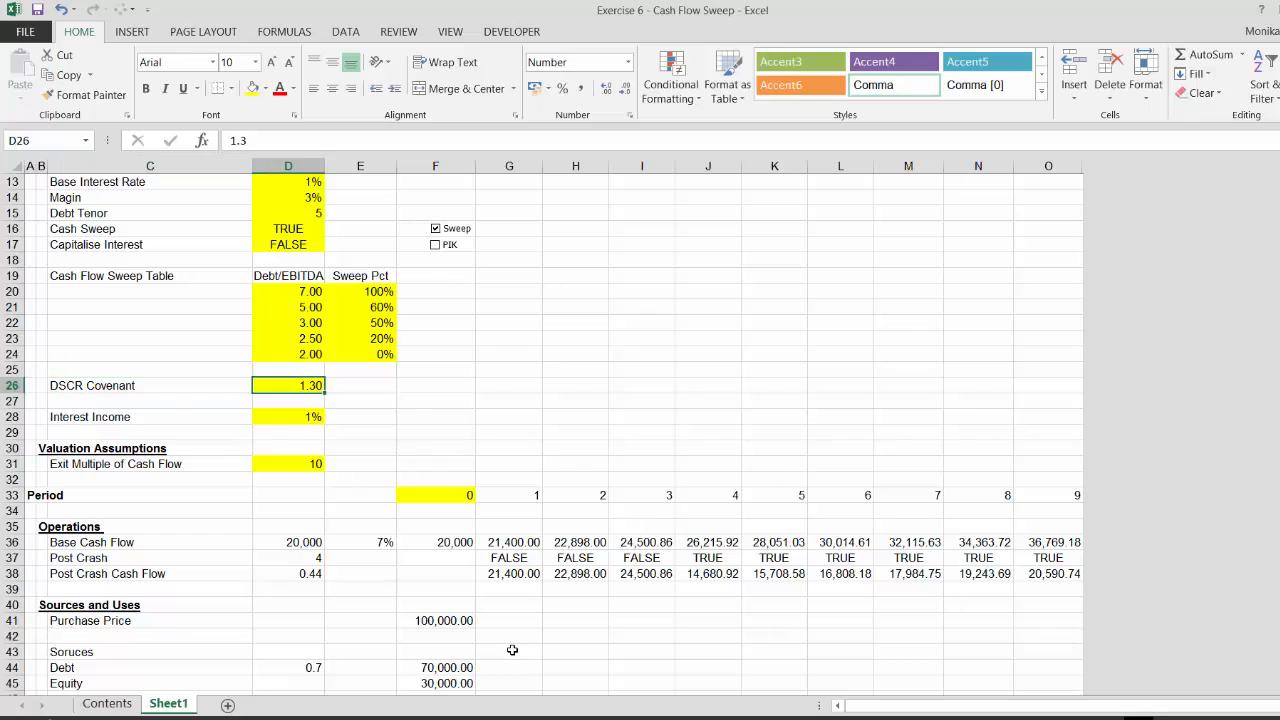
key("Down")
Review the Operations, Sources and Uses, Debt Schedule and Cash Flow Waterfall sections and their labels
key("Down")
key("Down")
key("Down")
key("Down")
key("Down")
key("Down")
key("Down")
key("Down")
key("Down")
key("Down")
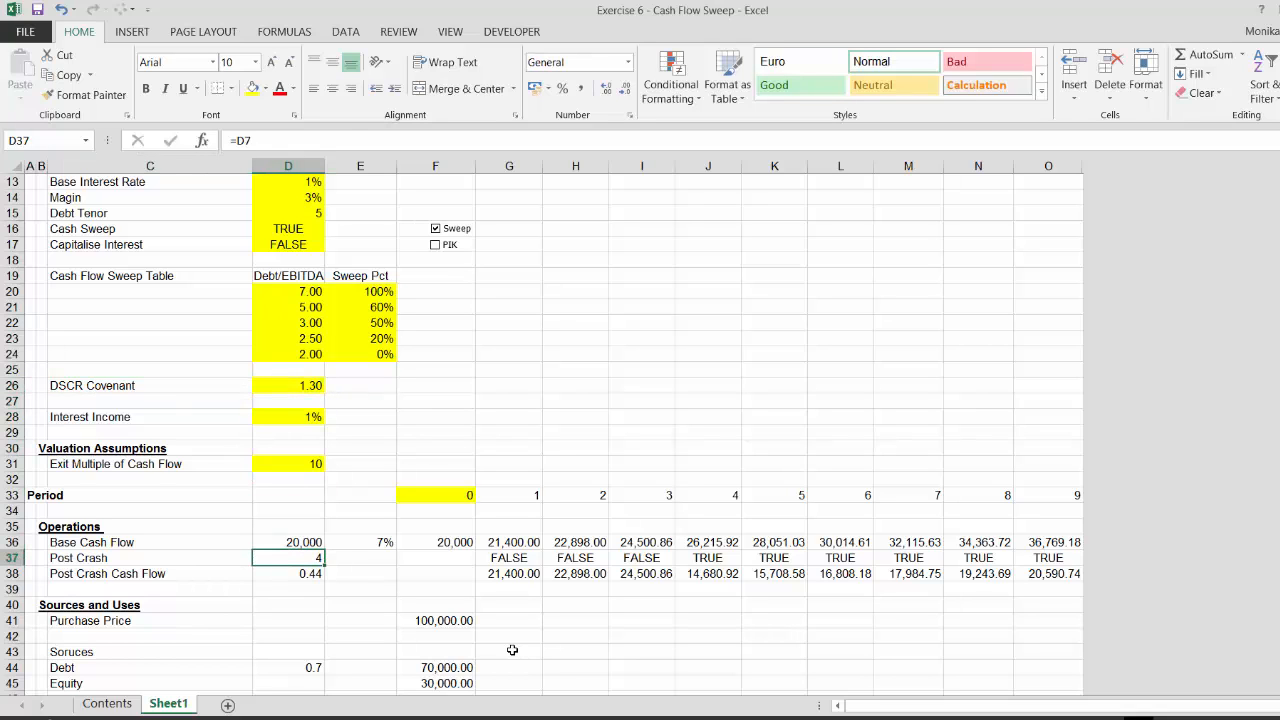
key("Down")
key("Down")
key("Down")
key("Down")
key("Down")
key("Down")
key("Down")
key("Down")
key("Down")
key("Down")
key("Down")
key("Down")
key("Down")
key("Down")
key("Down")
key("Down")
key("Down")
key("Down")
key("Down")
key("Down")
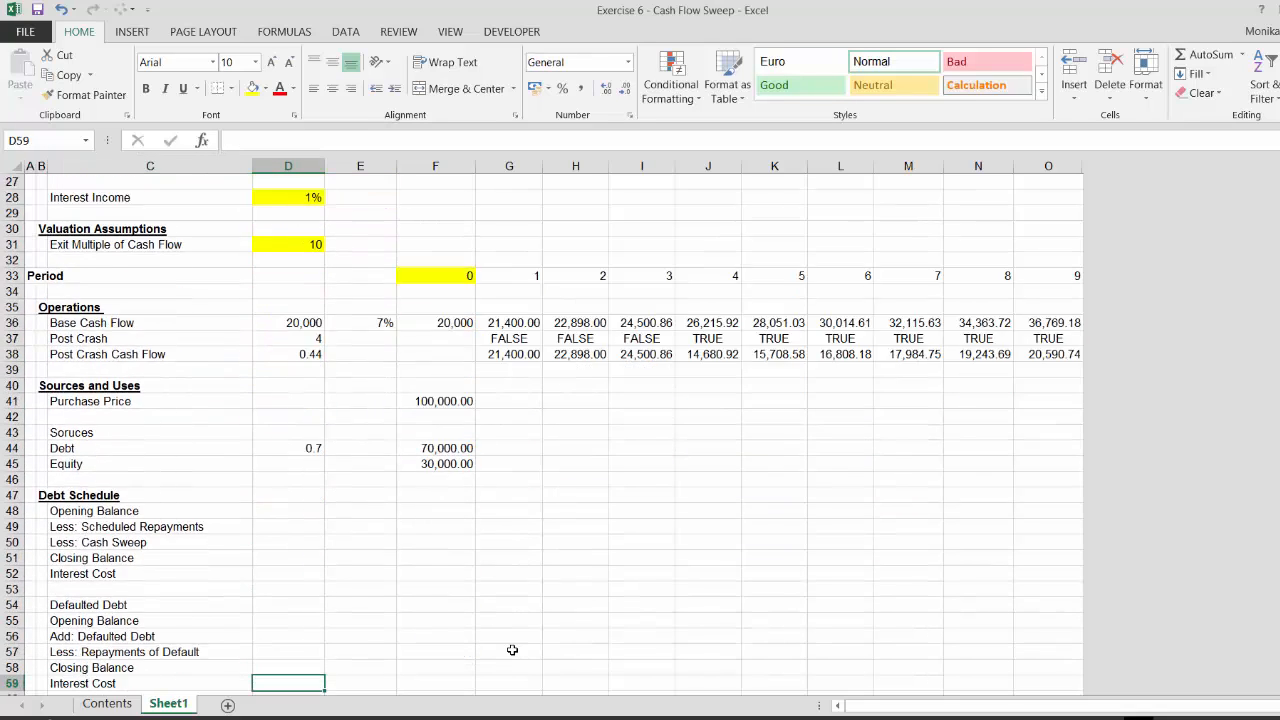
key("Up")
key("Up")
key("Up")
key("Up")
key("Down")
key("Down")
key("Down")
key("Down")
key("Down")
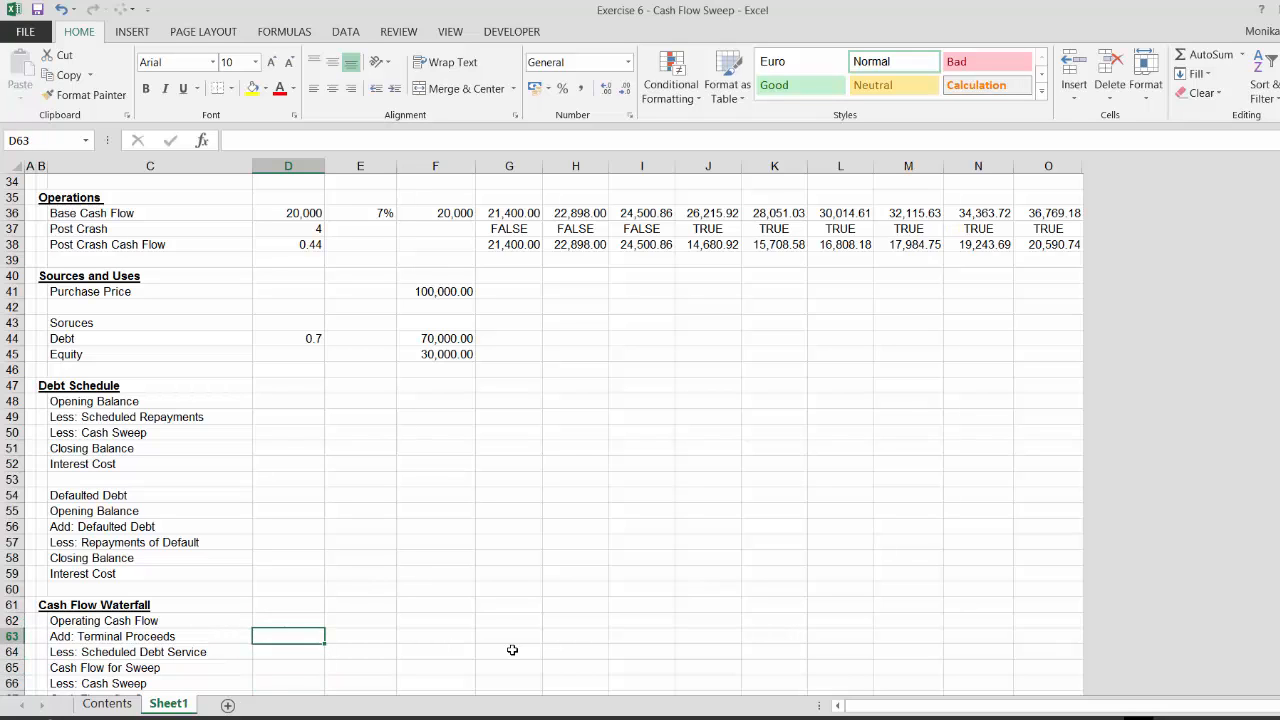
key("Down")
key("Down")
key("Down")
key("Down")
key("Down")
key("Down")
key("Down")
key("Down")
key("Down")
key("Down")
key("Down")
key("Down")
key("Up")
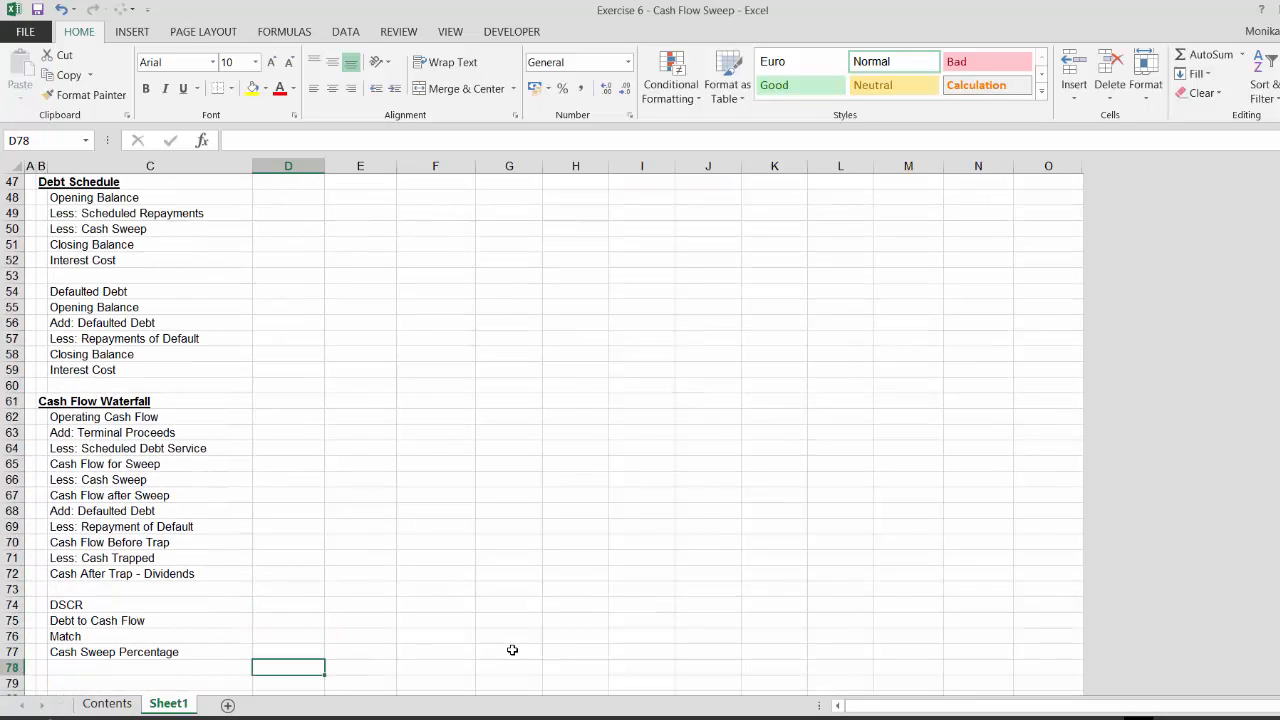
key("Up")
key("Up")
key("Up")
key("Up")
key("Up")
key("Up")
key("Up")
key("Up")
key("Up")
key("Up")
key("Up")
key("Up")
key("Up")
key("Up")
key("Up")
key("Up")
key("Up")
key("Up")
key("Up")
key("Up")
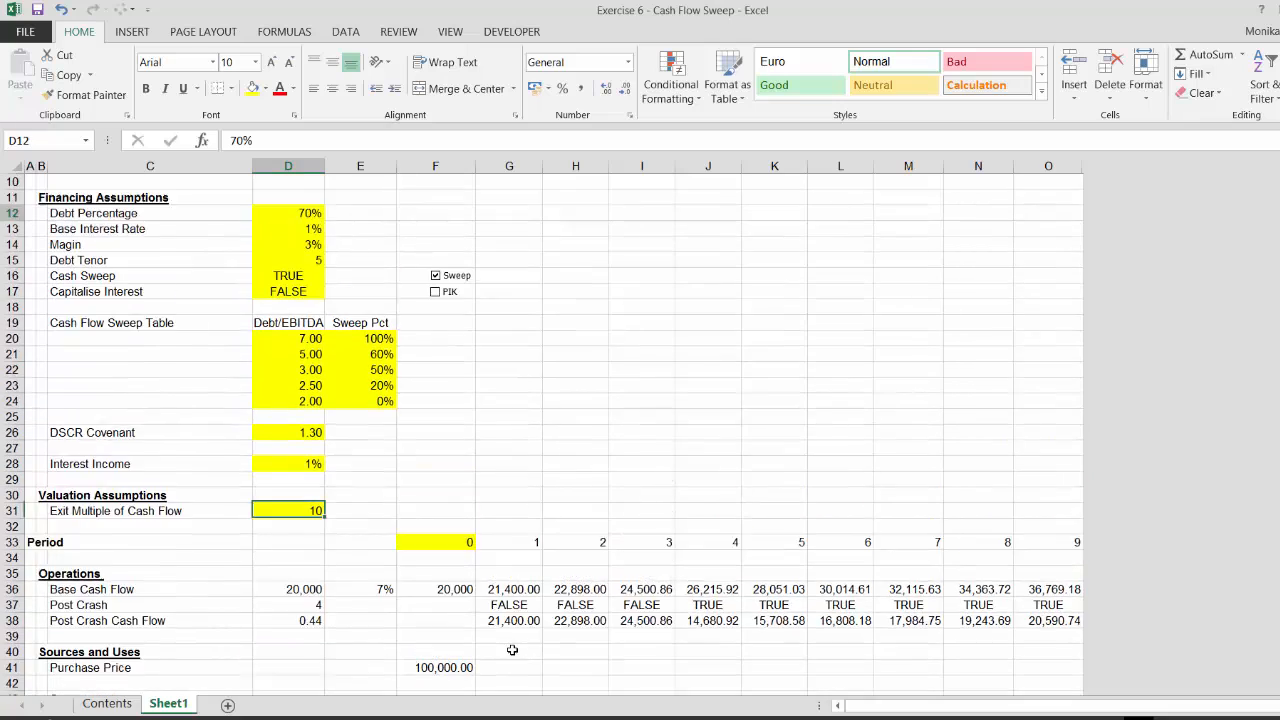
key("Down")
key("Down")
key("Down")
key("Down")
key("Down")
key("Down")
key("Down")
key("Down")
key("Down")
key("Down")
key("Down")
key("Down")
key("Down")
key("Down")
key("Down")
key("Down")
key("Down")
key("Down")
key("Down")
key("Down")
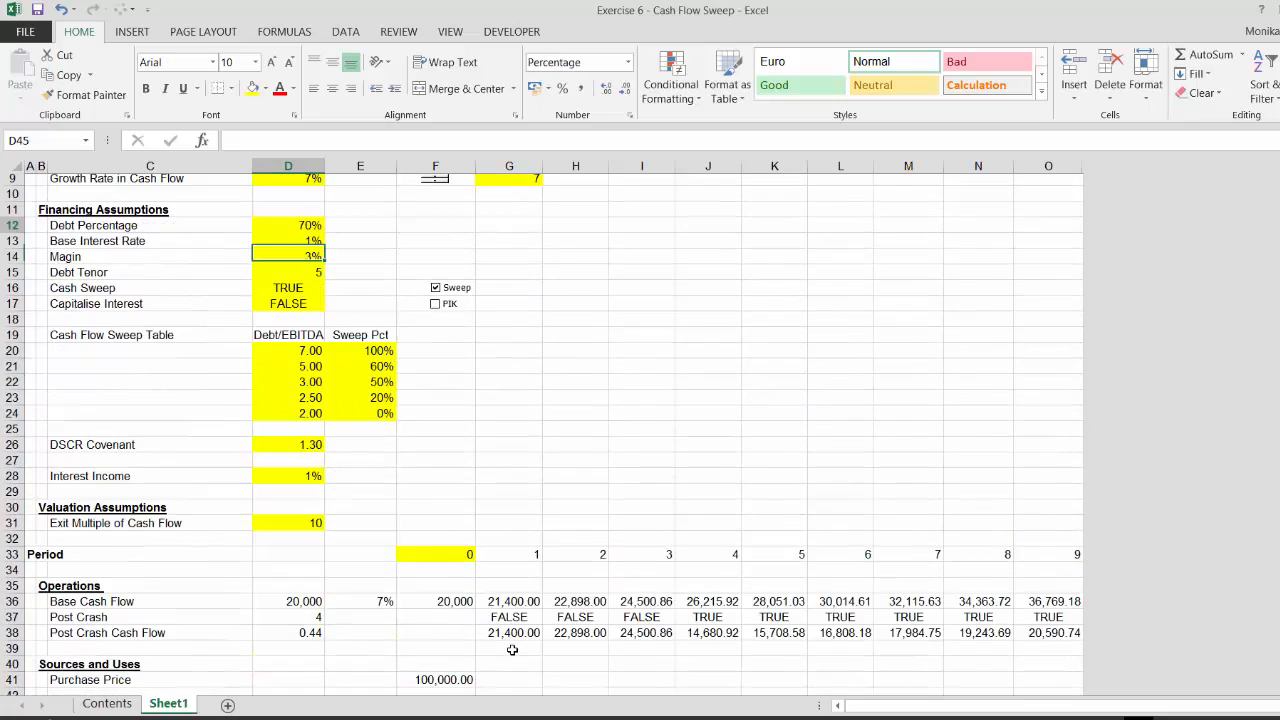
key("Down")
key("Down")
key("Down")
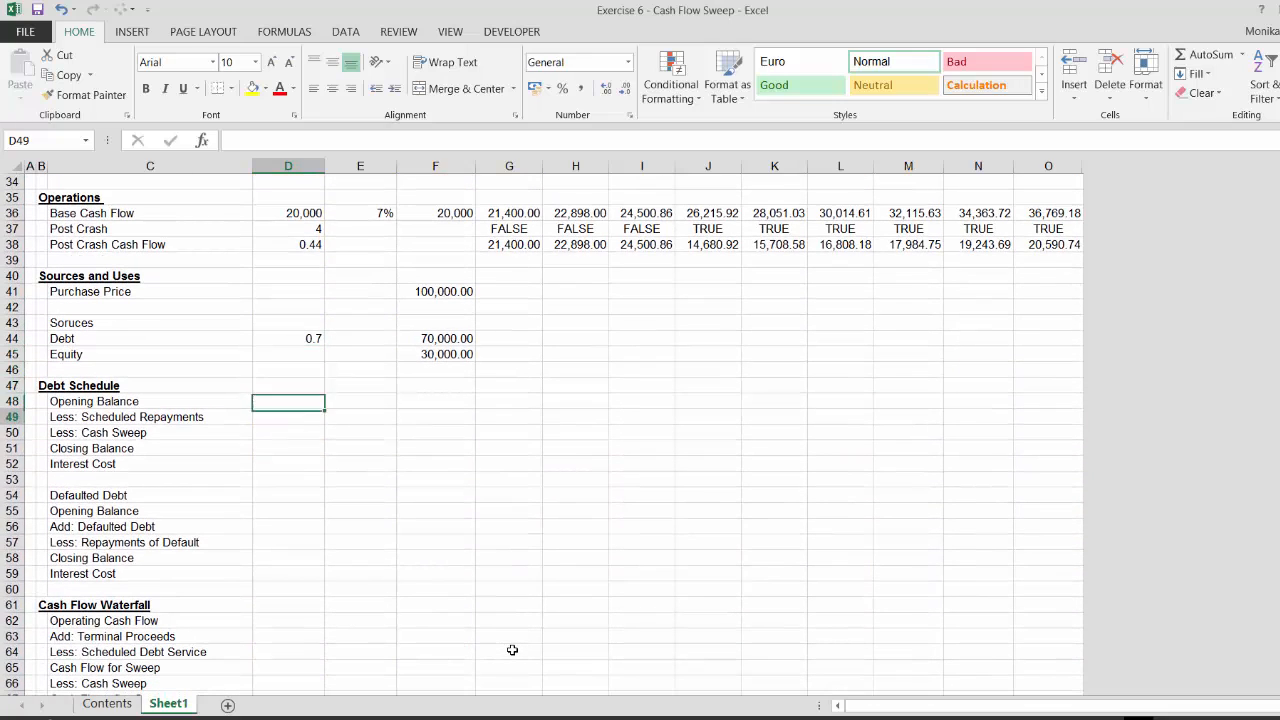
Link the period-0 Closing Balance of the debt schedule to the Sources and Uses debt amount
key("Right")
key("Right")
key("Right")
key("Left")
key("Left")
key("Down")
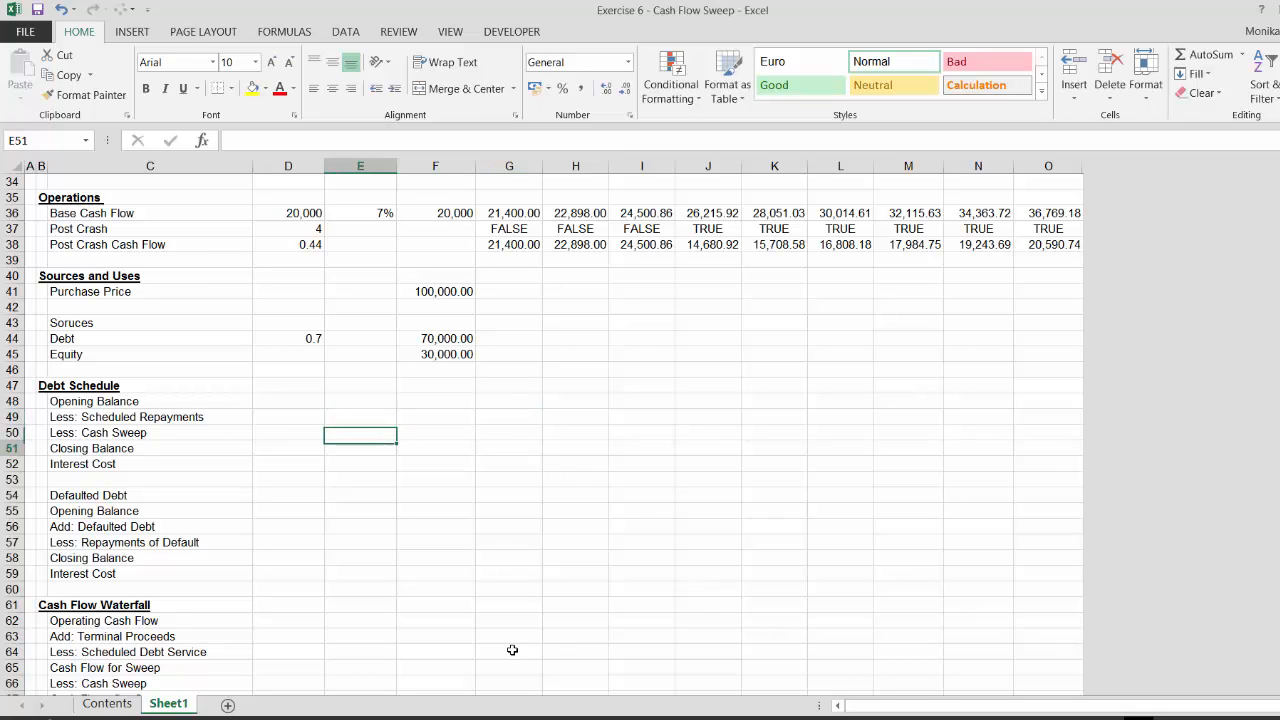
key("Down")
key("Left")
key("Left")
key("Right")
key("Right")
key("Right")
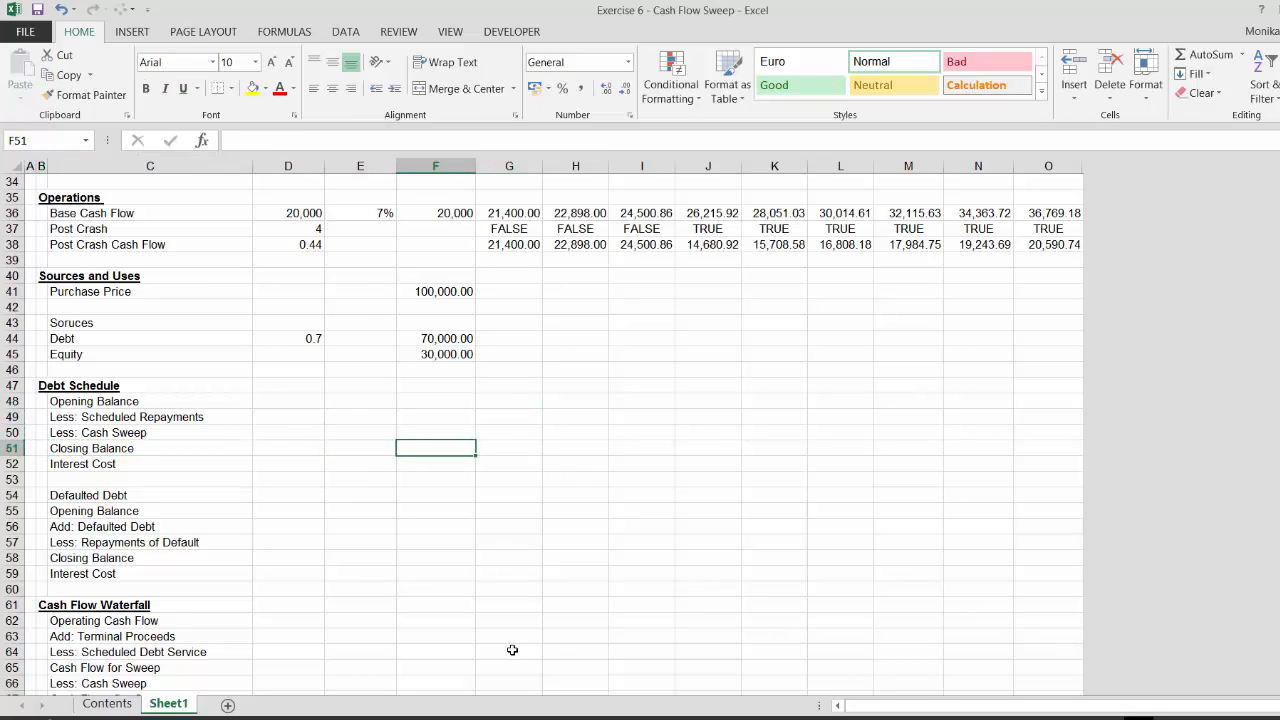
type("=")
key("Up")
key("Up")
key("Up")
Set the period-1 Opening Balance equal to the previous period's Closing Balance
key("Up")
key("Up")
key("Up")
key("Up")
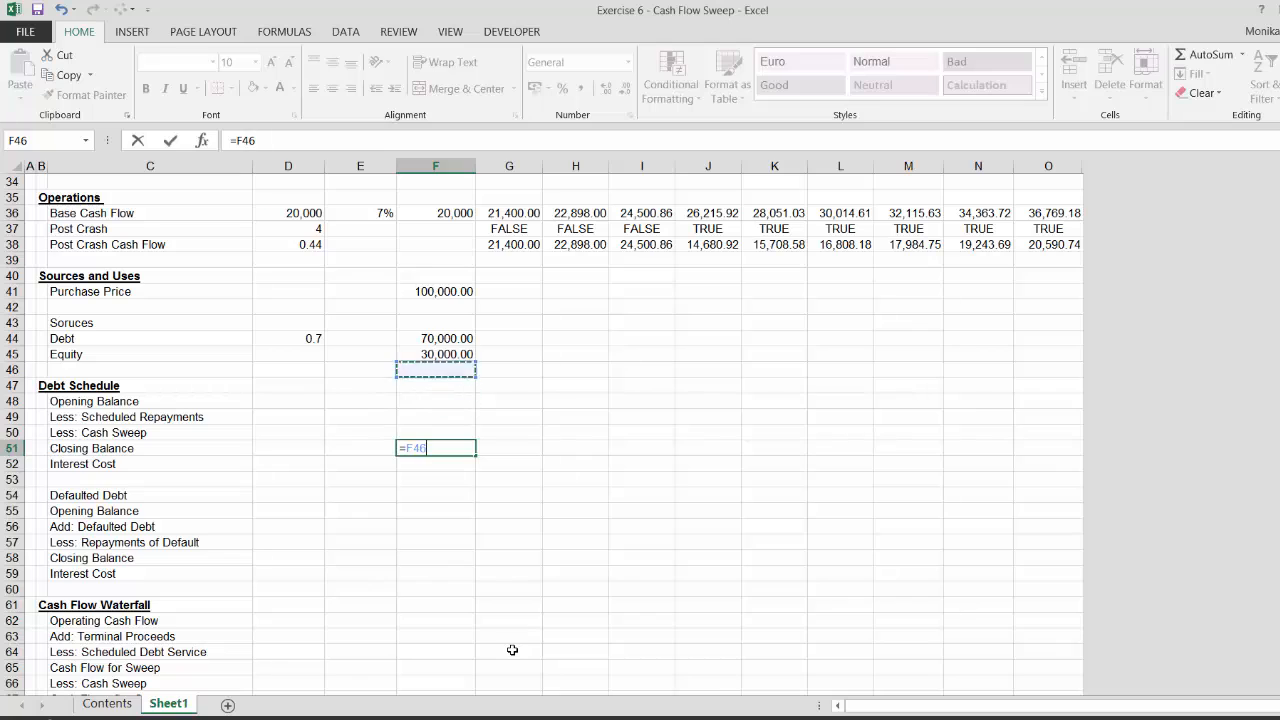
key("Return")
key("Up")
key("Up")
key("Up")
key("Up")
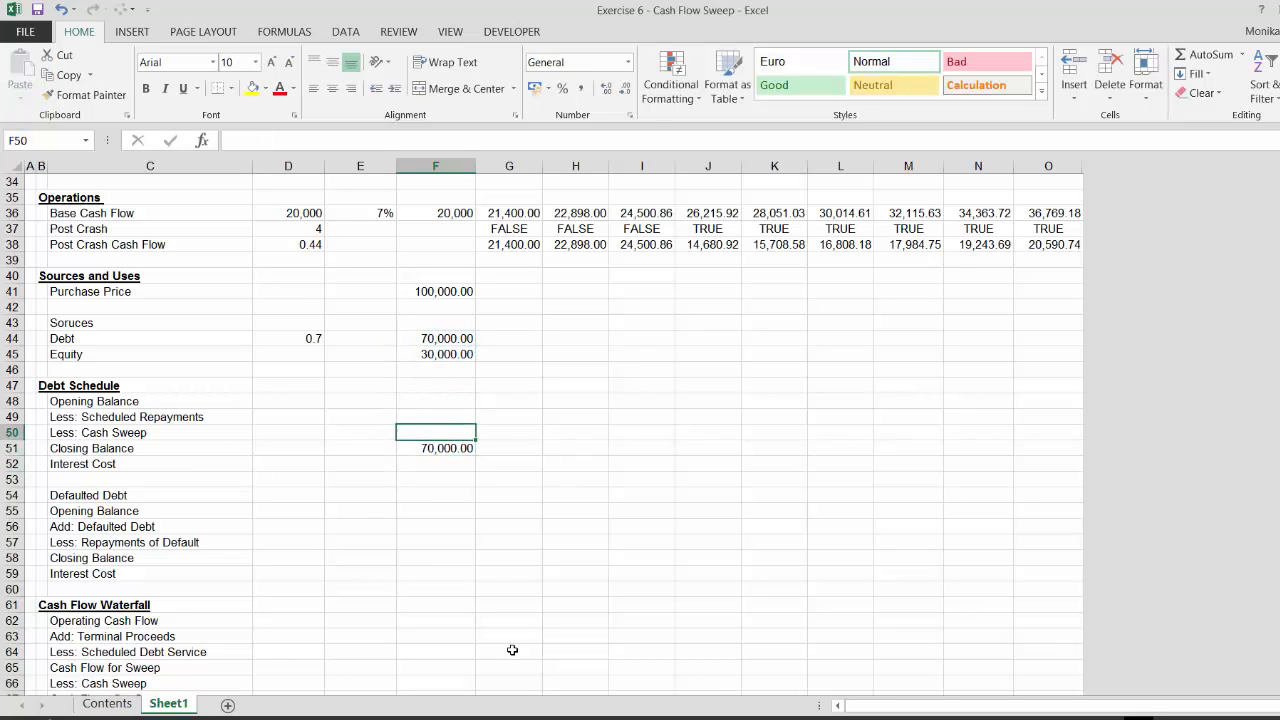
key("Right")
type("=")
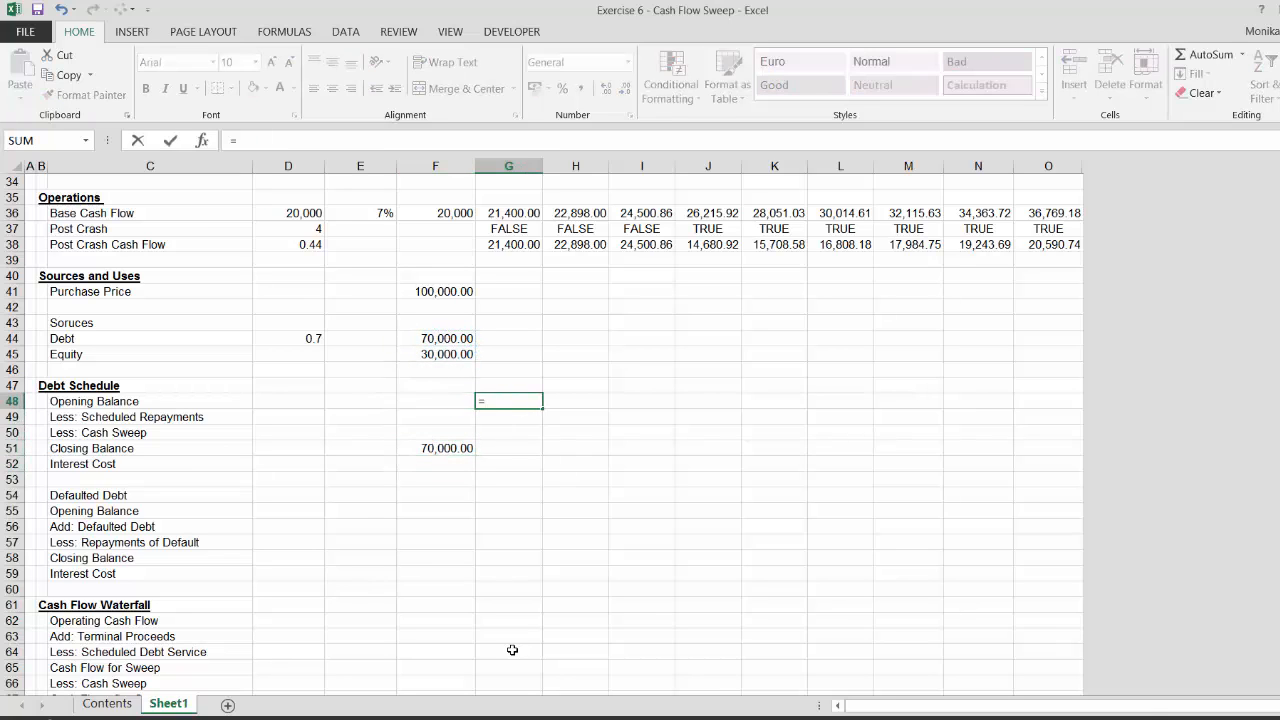
key("Down")
key("Down")
key("Down")
key("Left")
key("Return")
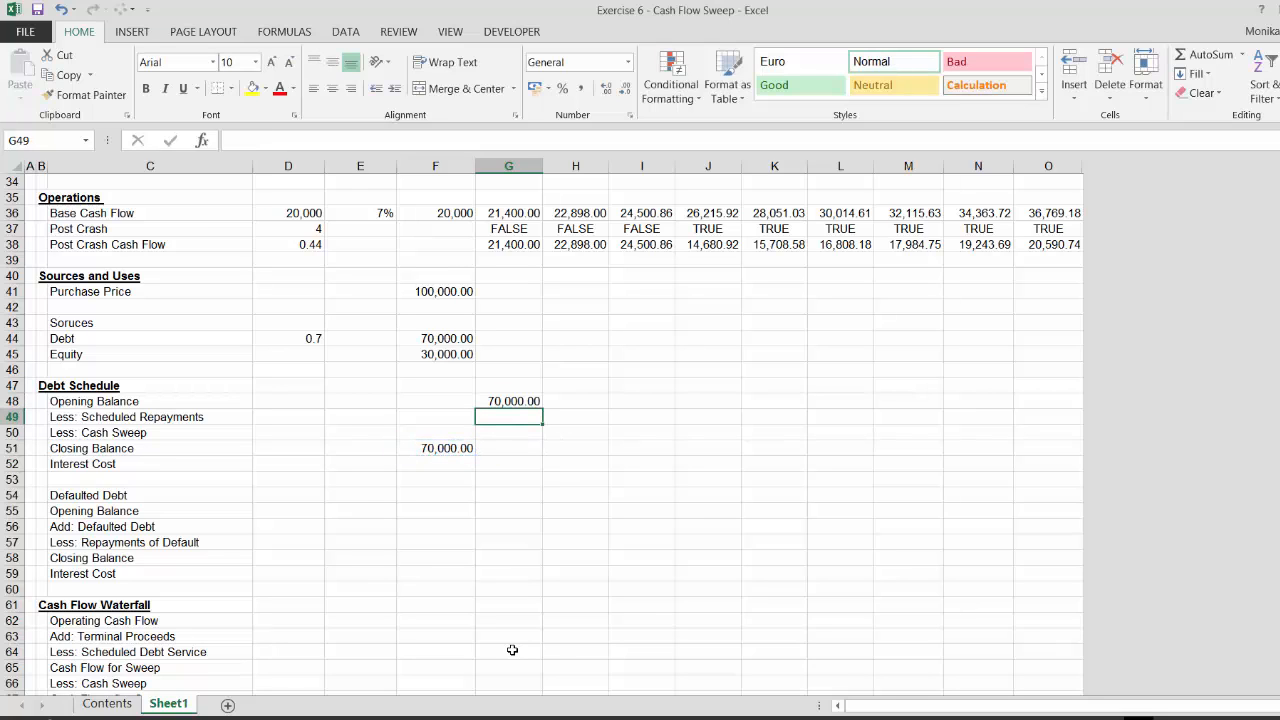
Link the Scheduled Repayments input cell in column D to the Debt Tenor assumption
type("=")
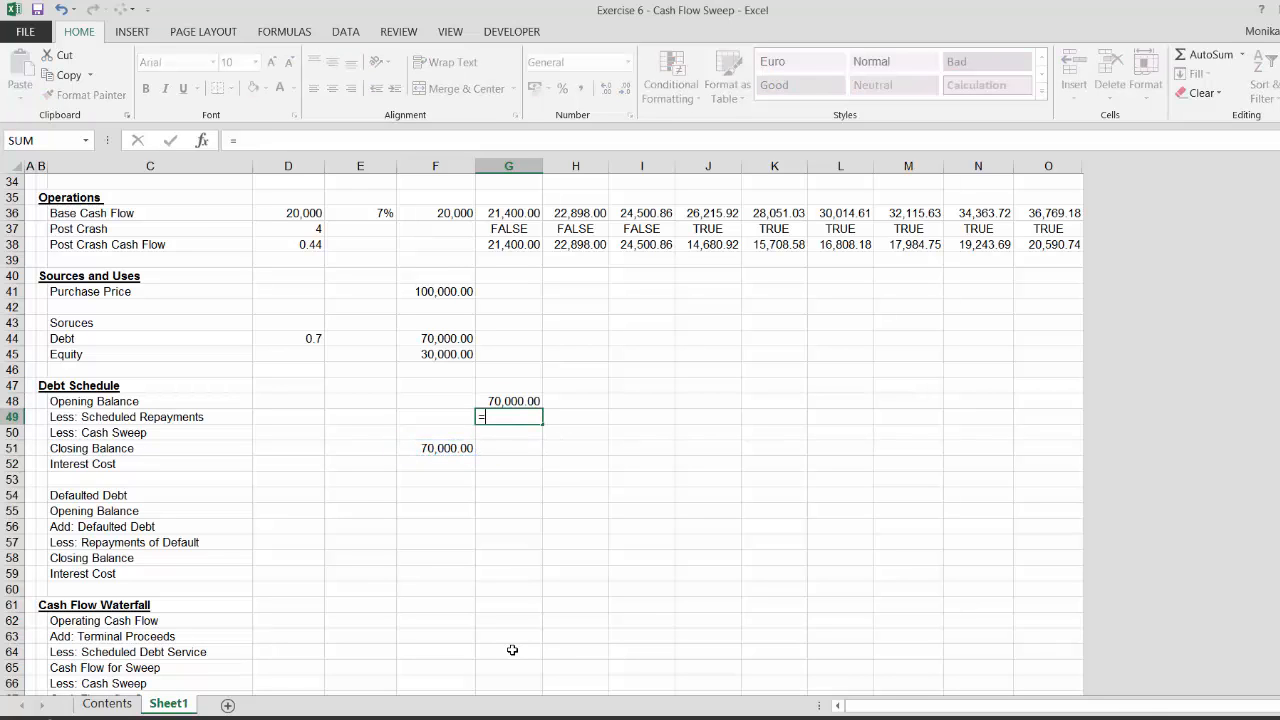
key("Escape")
key("Left")
key("Left")
key("Left")
type("=")
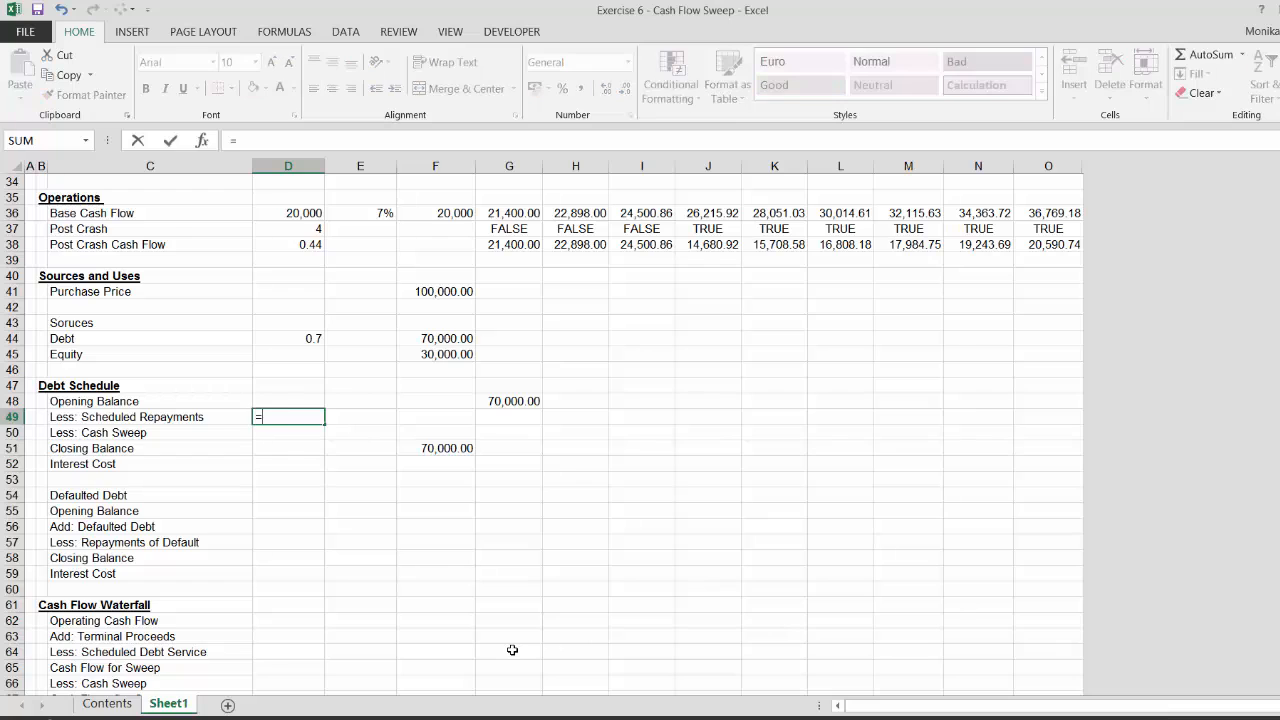
key("Page_Up")
key("Up")
key("Up")
key("Up")
key("Up")
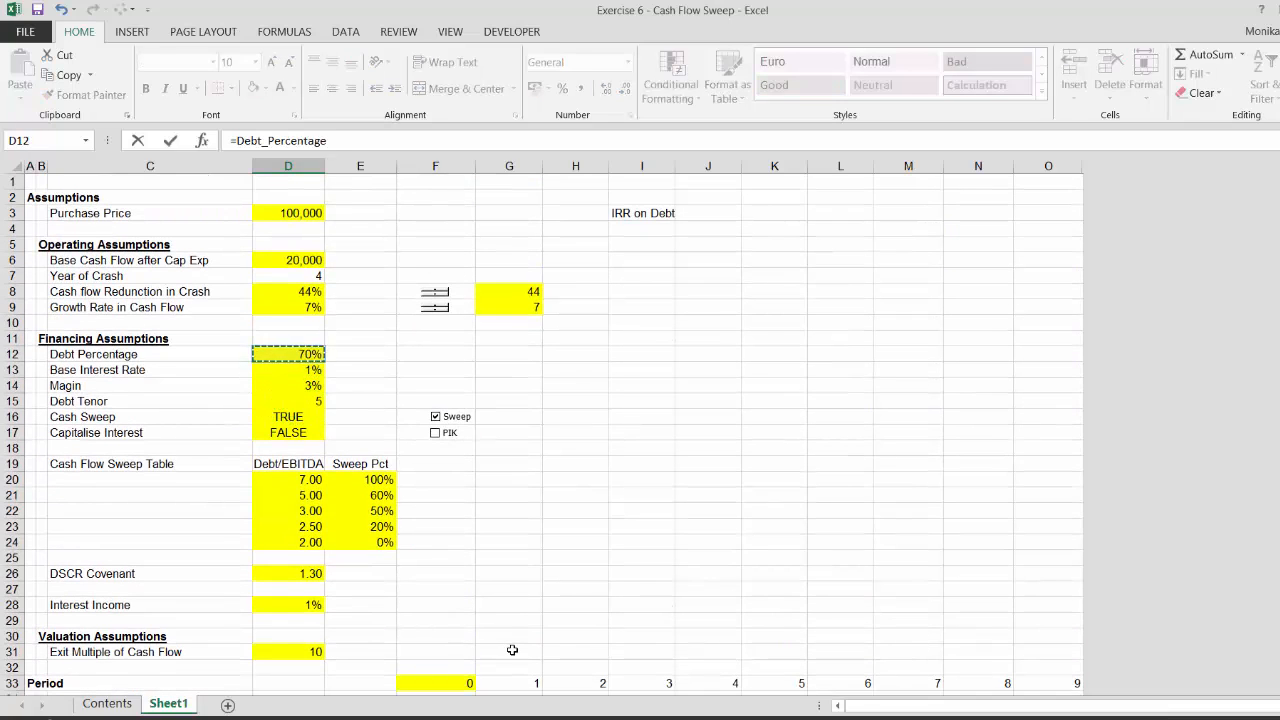
key("Down")
key("Down")
key("Down")
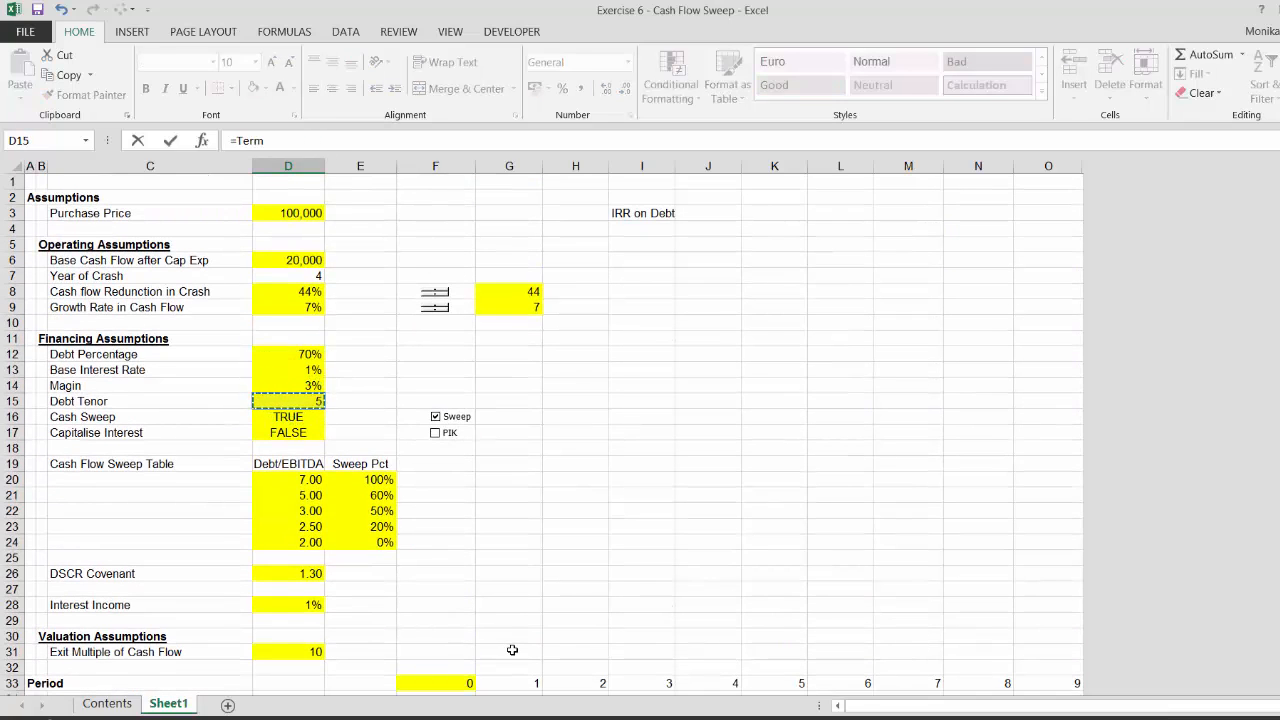
key("Return")
Calculate period-1 Scheduled Repayments as initial debt divided by the tenor, with absolute references, formatted as number
key("Up")
key("Right")
key("Right")
key("Right")
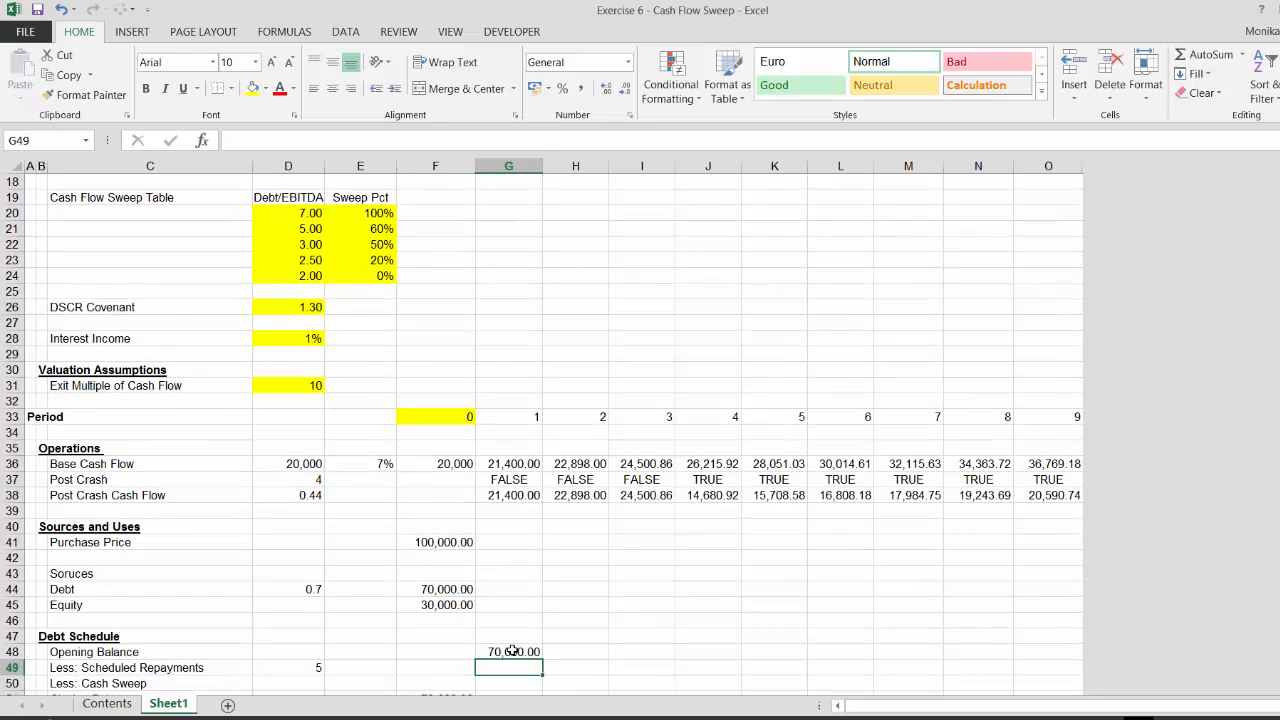
type("=")
key("Down")
key("Down")
key("Left")
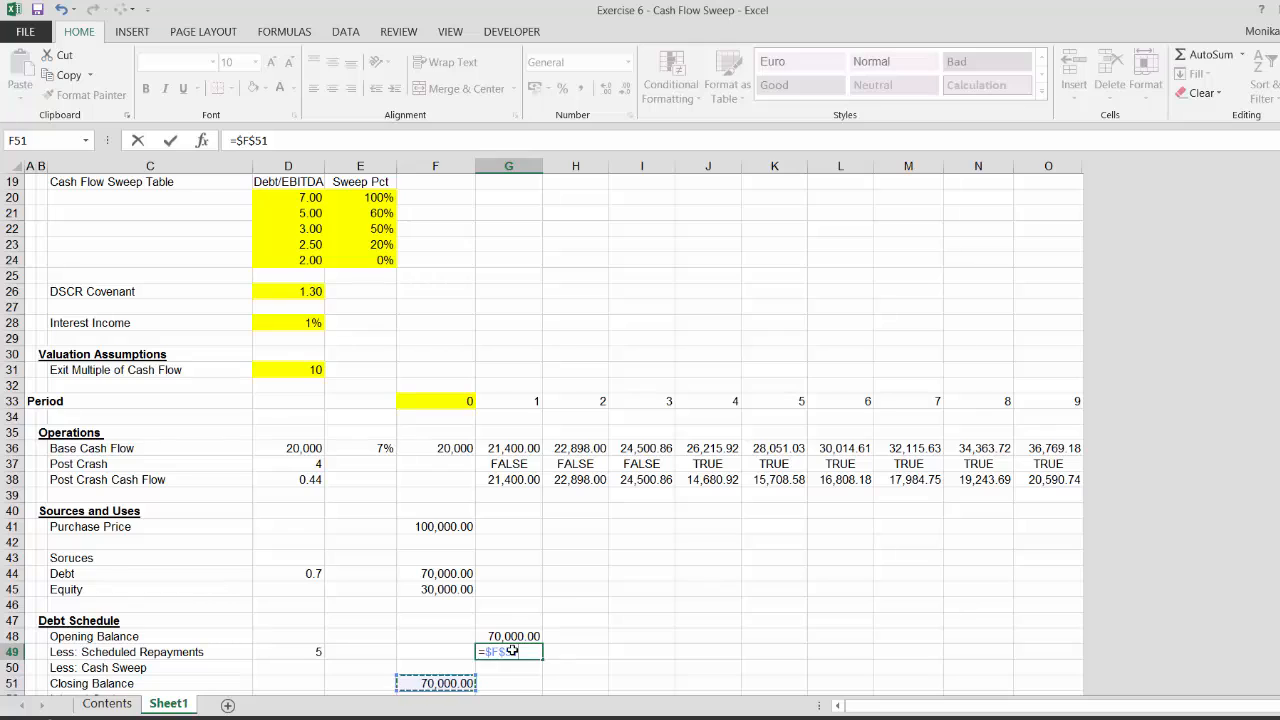
type("/")
left_click(314, 651)
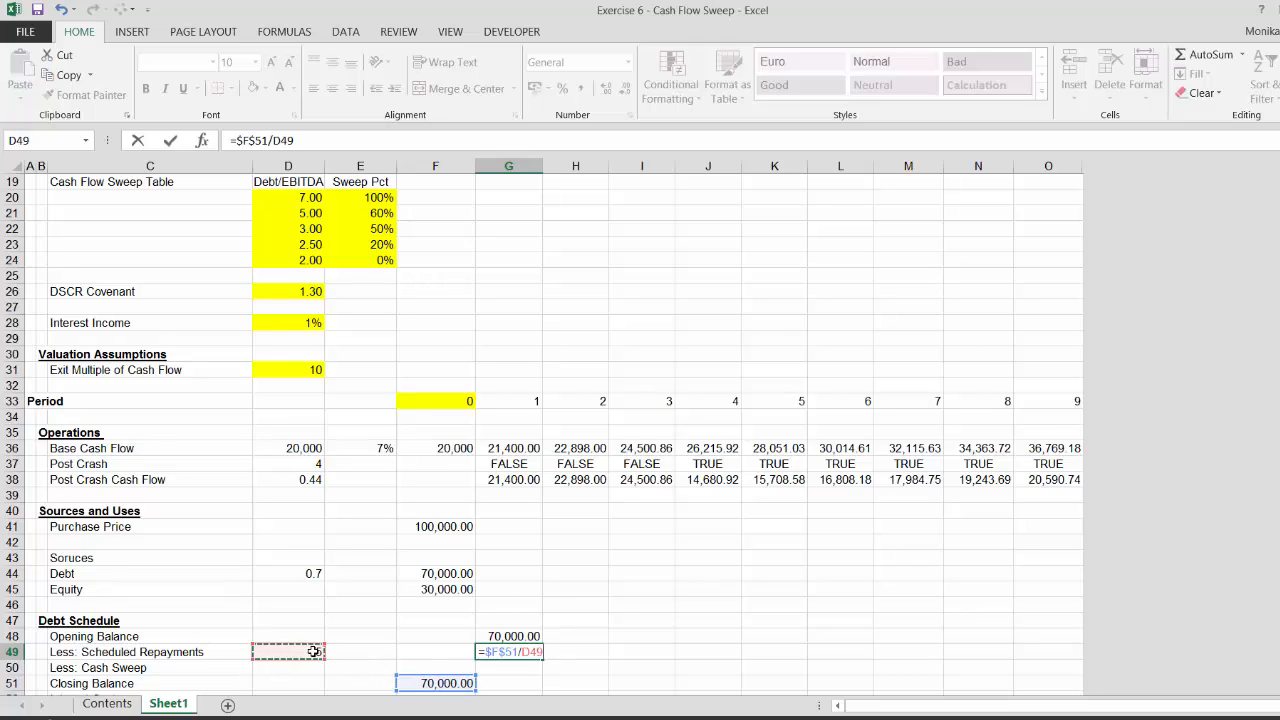
key("F4")
key("ctrl+Return")
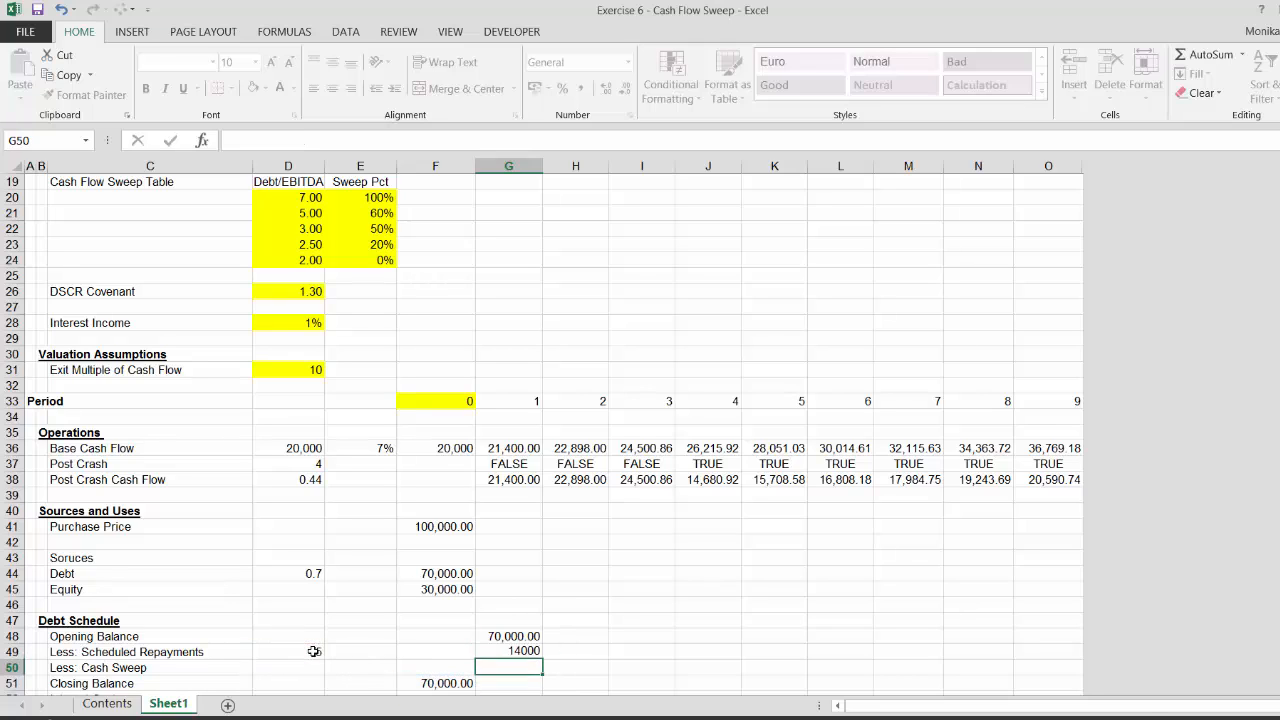
key("ctrl+shift+1")
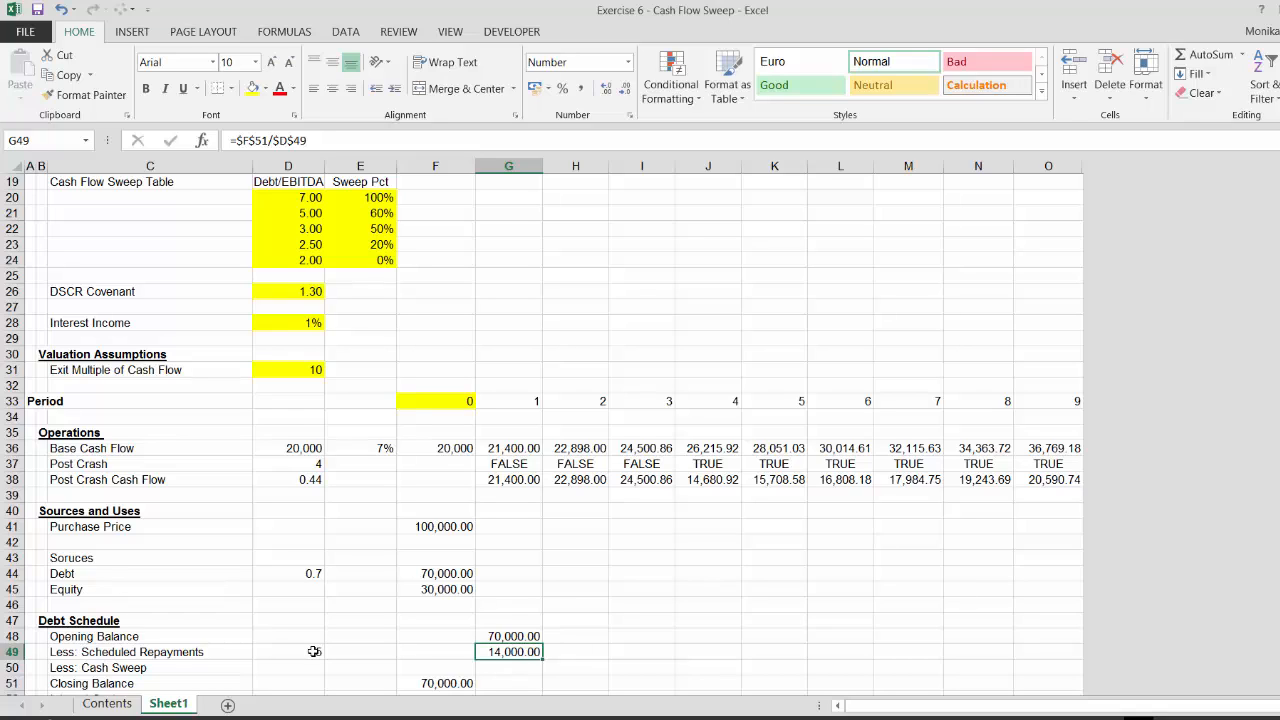
Wrap the repayment formula in MIN with the period's Opening Balance as the second argument
key("F2")
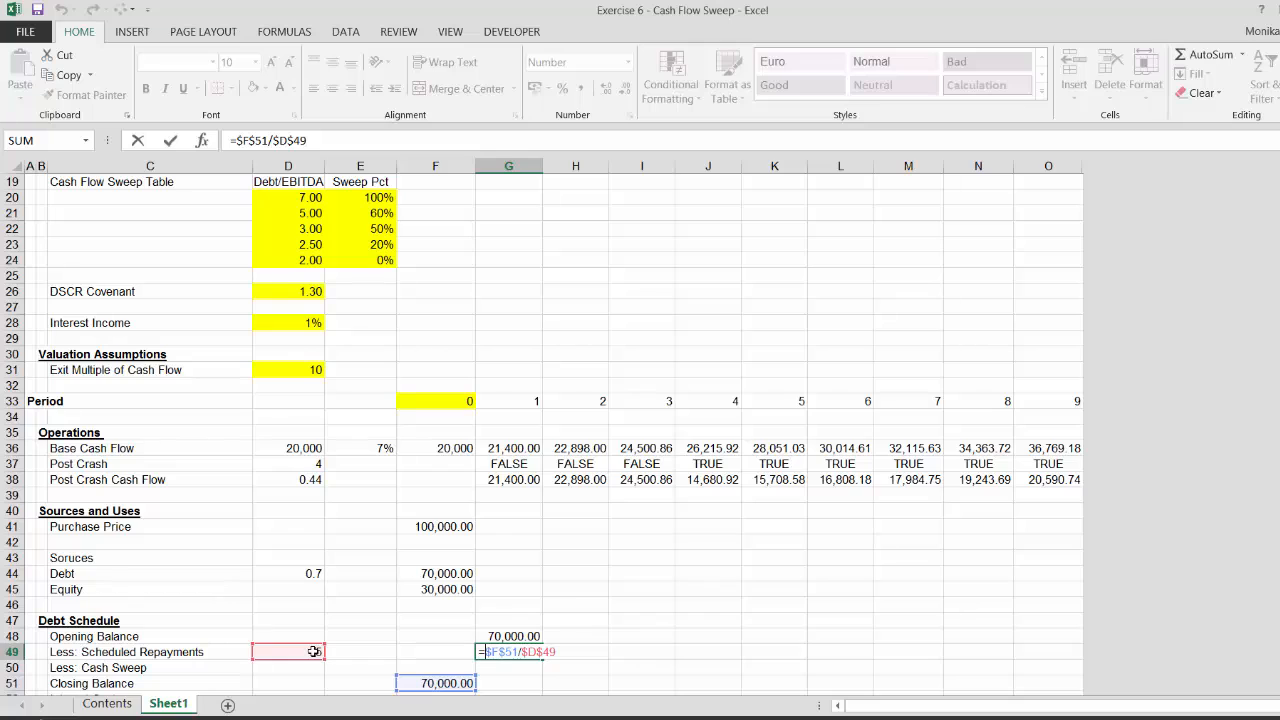
type("min")
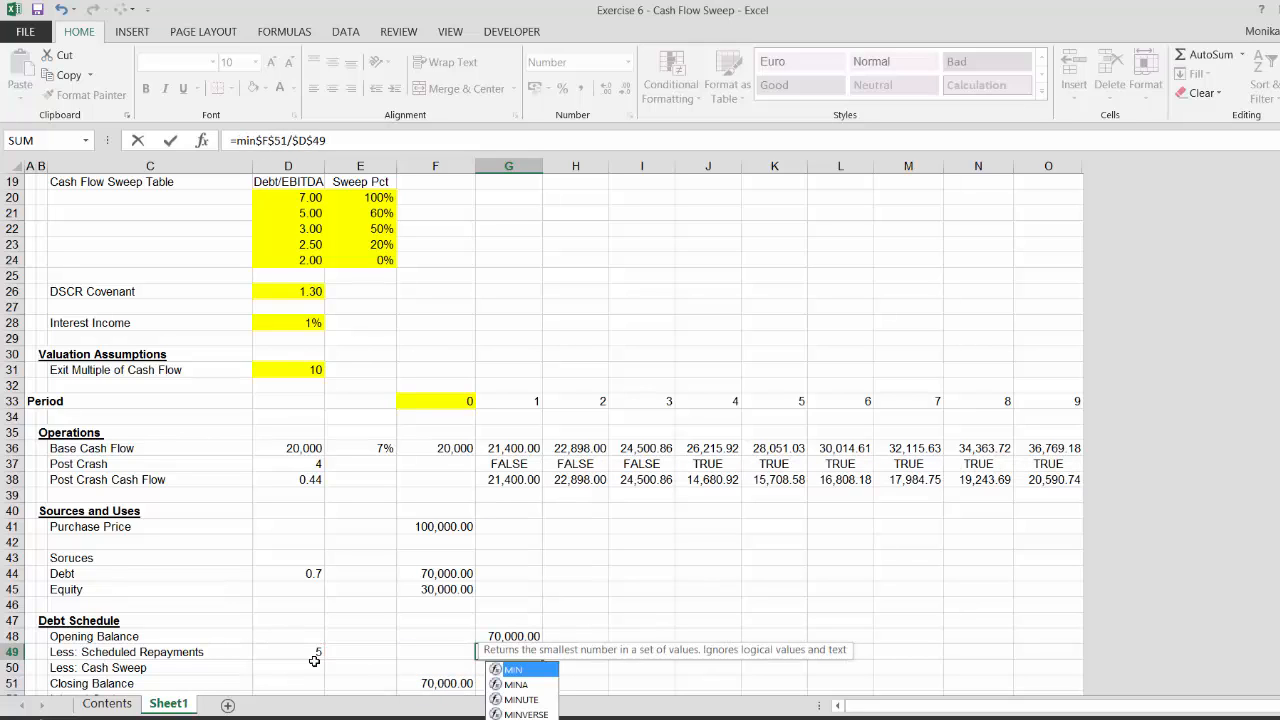
type("(")
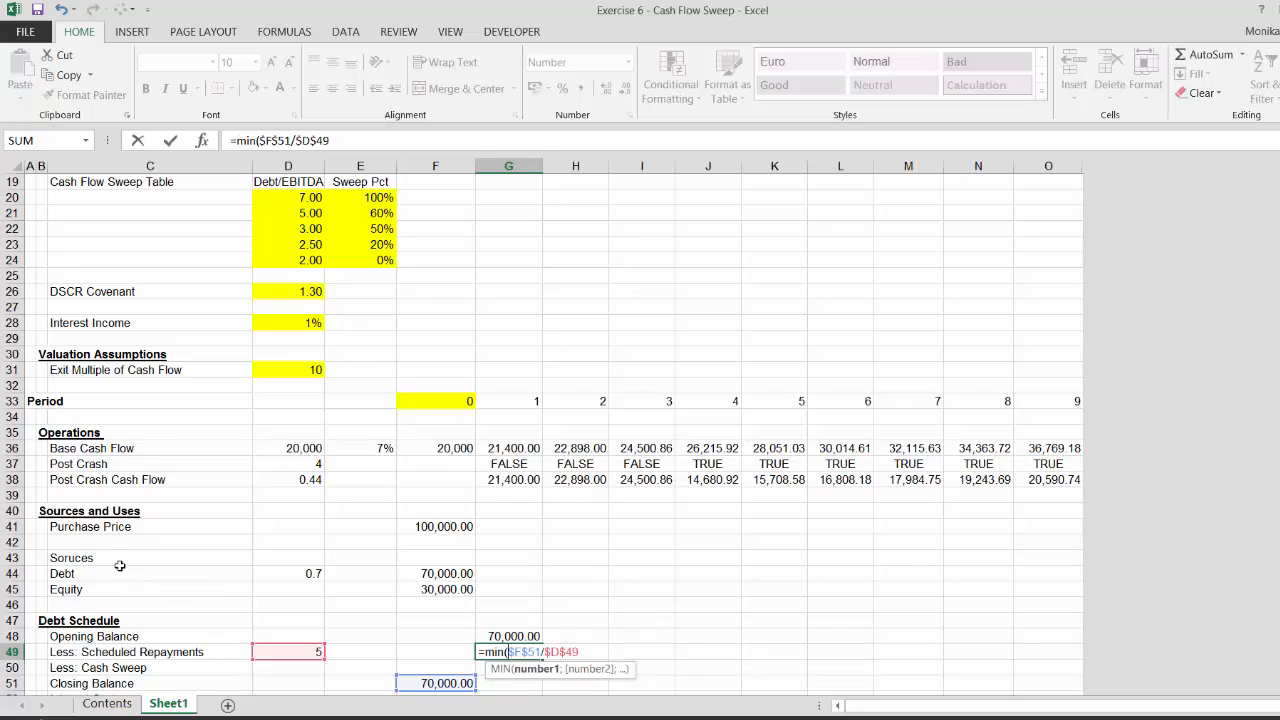
left_click(335, 142)
type(";")
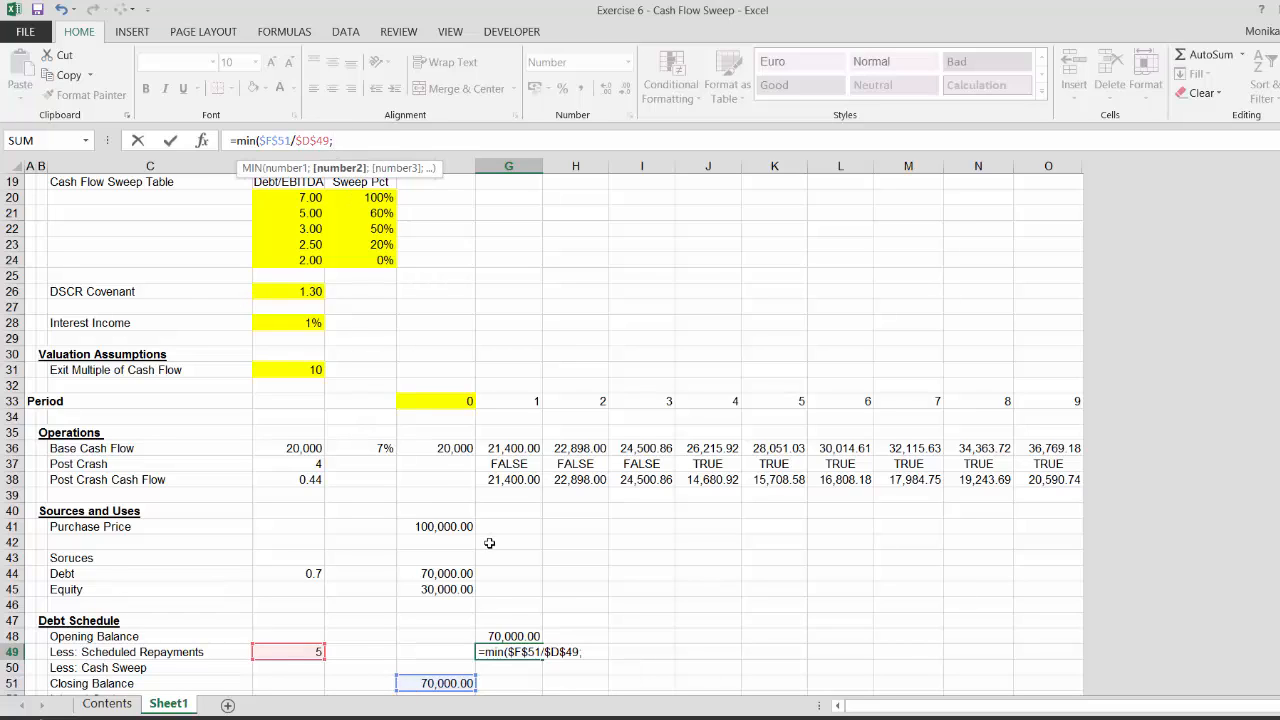
left_click(507, 636)
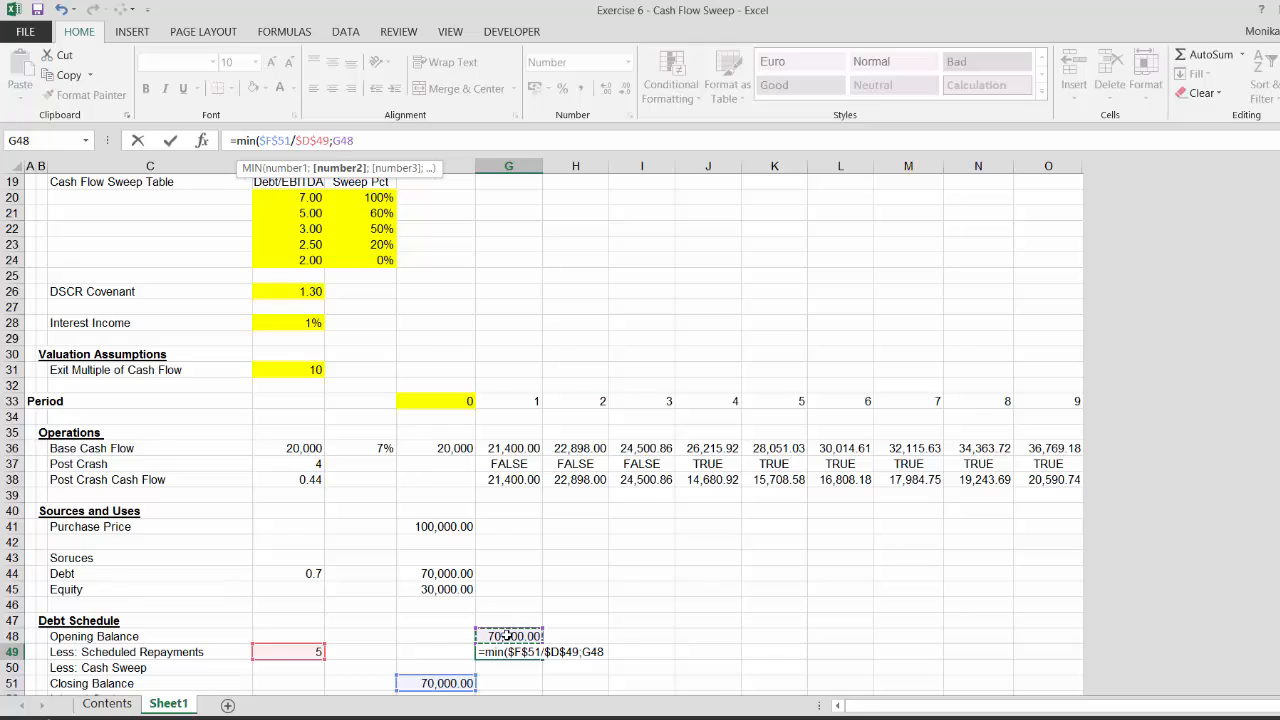
type(")")
key("Return")
key("Down")
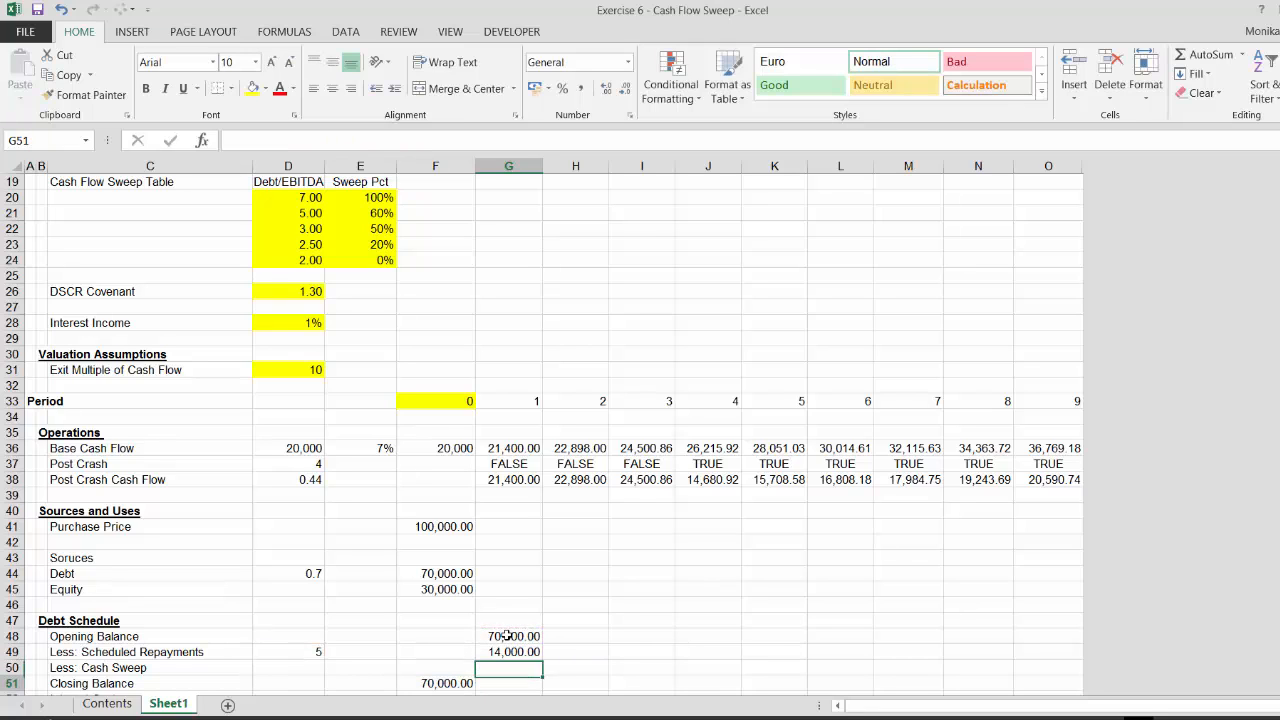
Set the period-1 Closing Balance to Opening Balance minus Scheduled Repayments minus Cash Sweep
type("=")
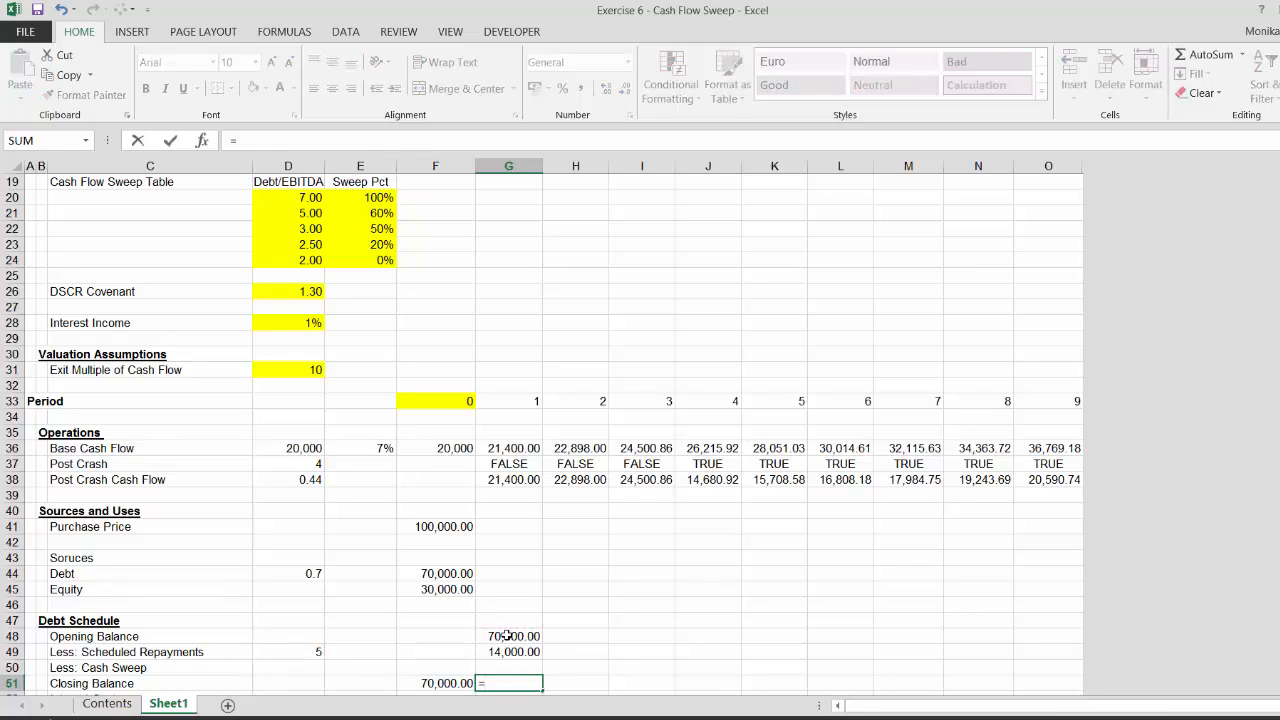
left_click(507, 636)
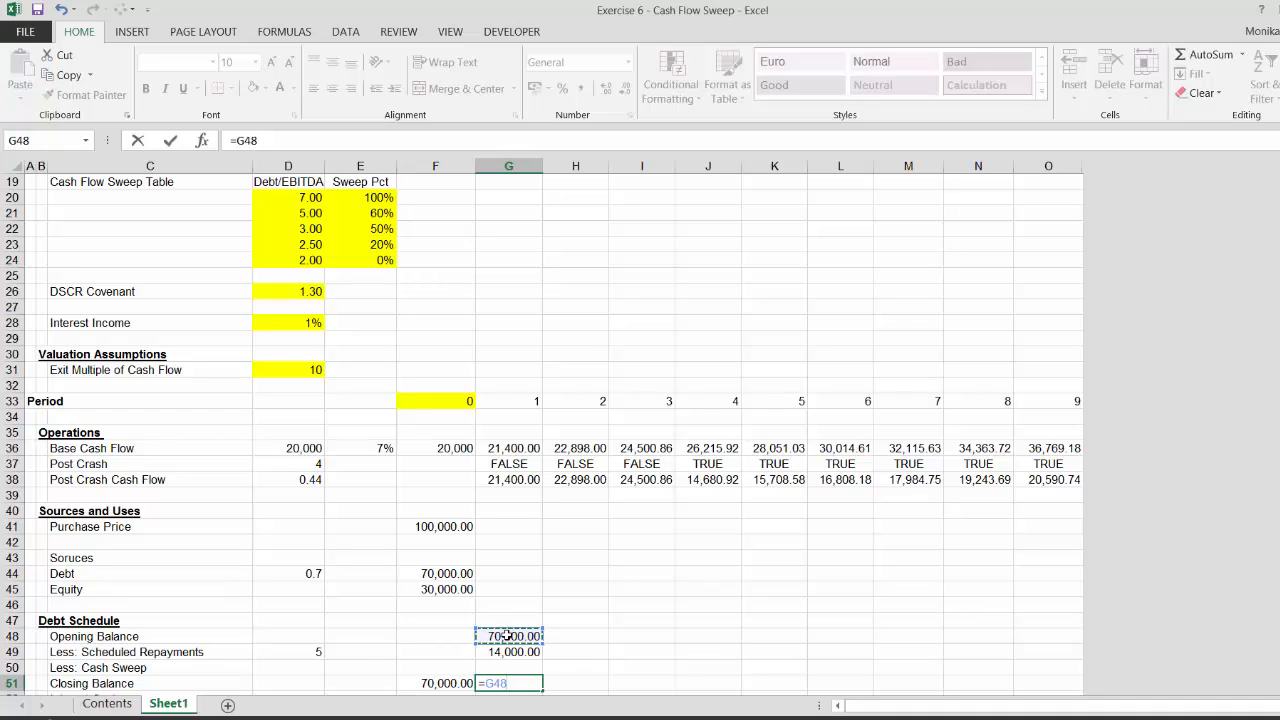
type("-G49-")
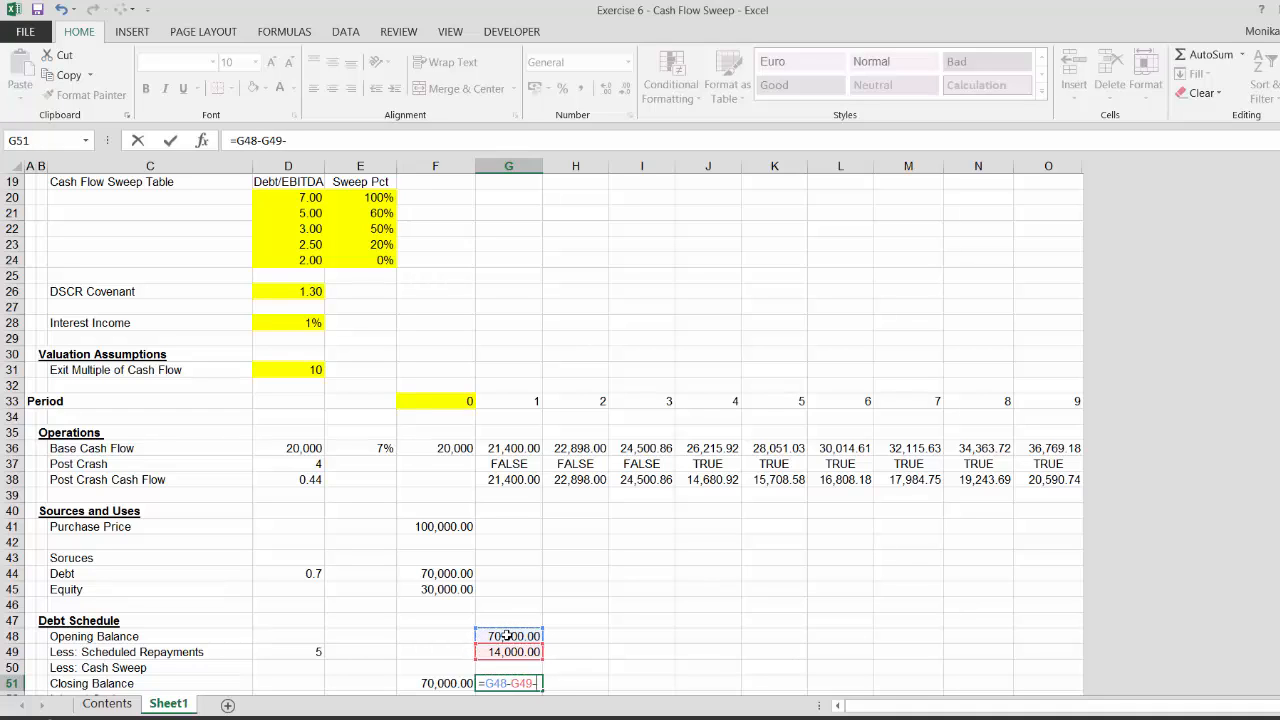
key("Up")
key("Return")
Fill the period-1 debt schedule formulas right across all periods
key("Up")
key("Up")
key("Up")
key("Up")
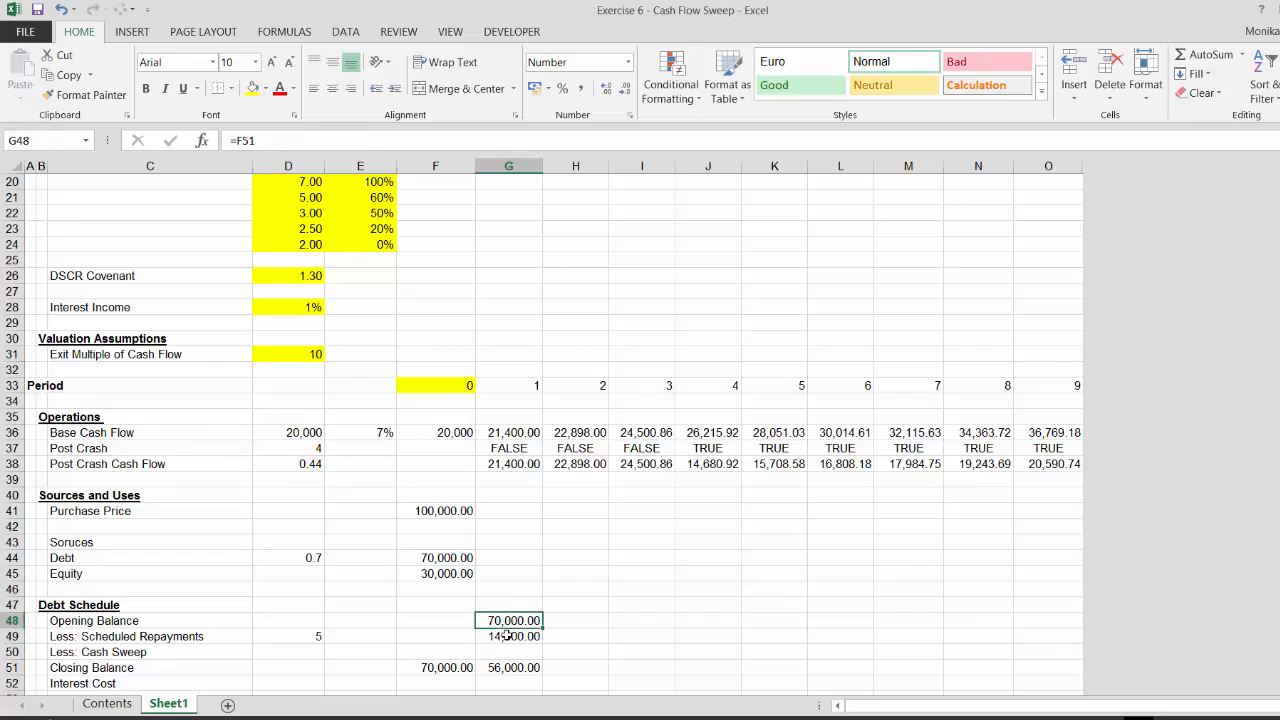
key("shift+Down")
key("shift+Down")
key("shift+Down")
key("shift+Down")
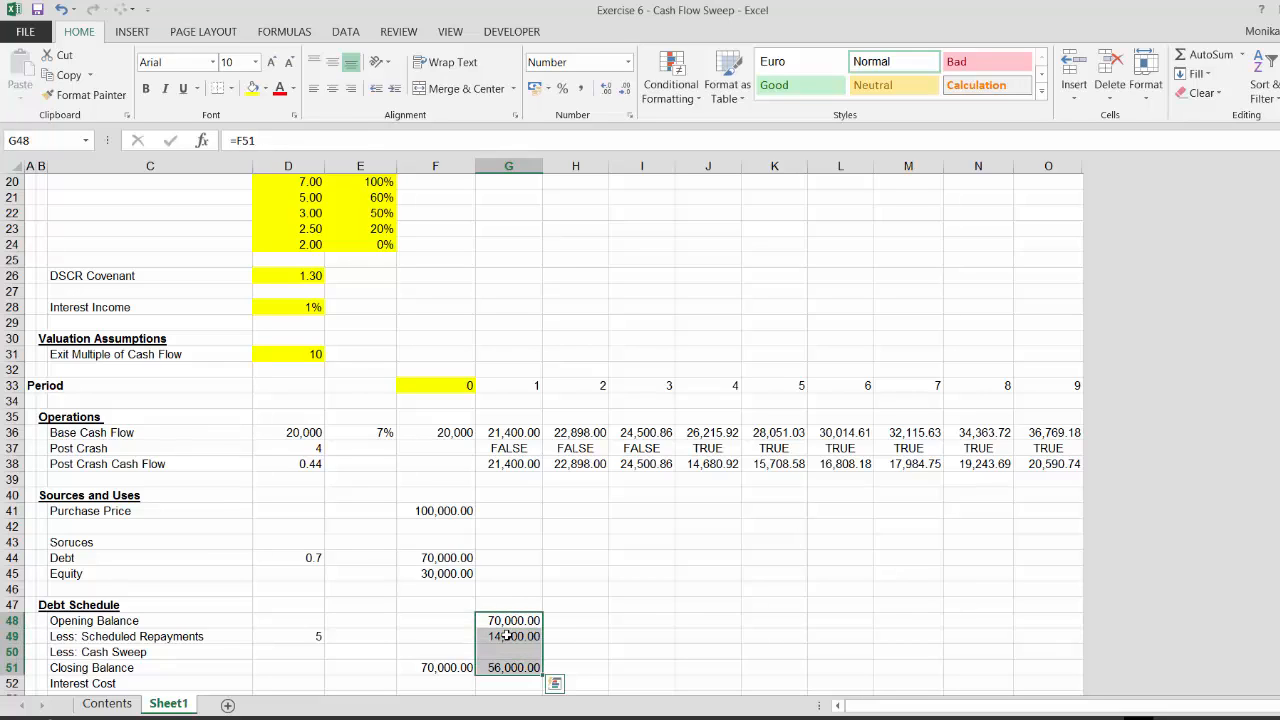
key("ctrl+shift+r")
key("Right")
key("Right")
key("Right")
key("Right")
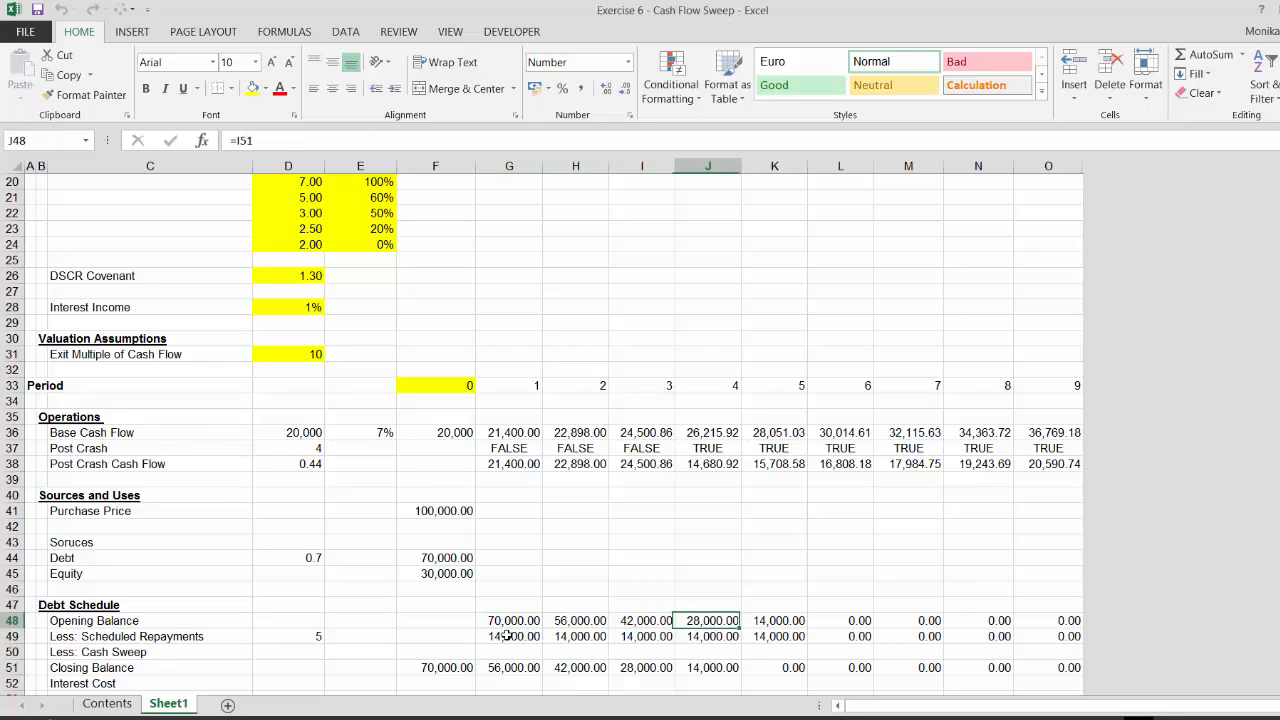
Check the copied Closing Balance and Scheduled Repayments formulas in later periods
key("Down")
key("Down")
key("Down")
key("Right")
key("Right")
key("Right")
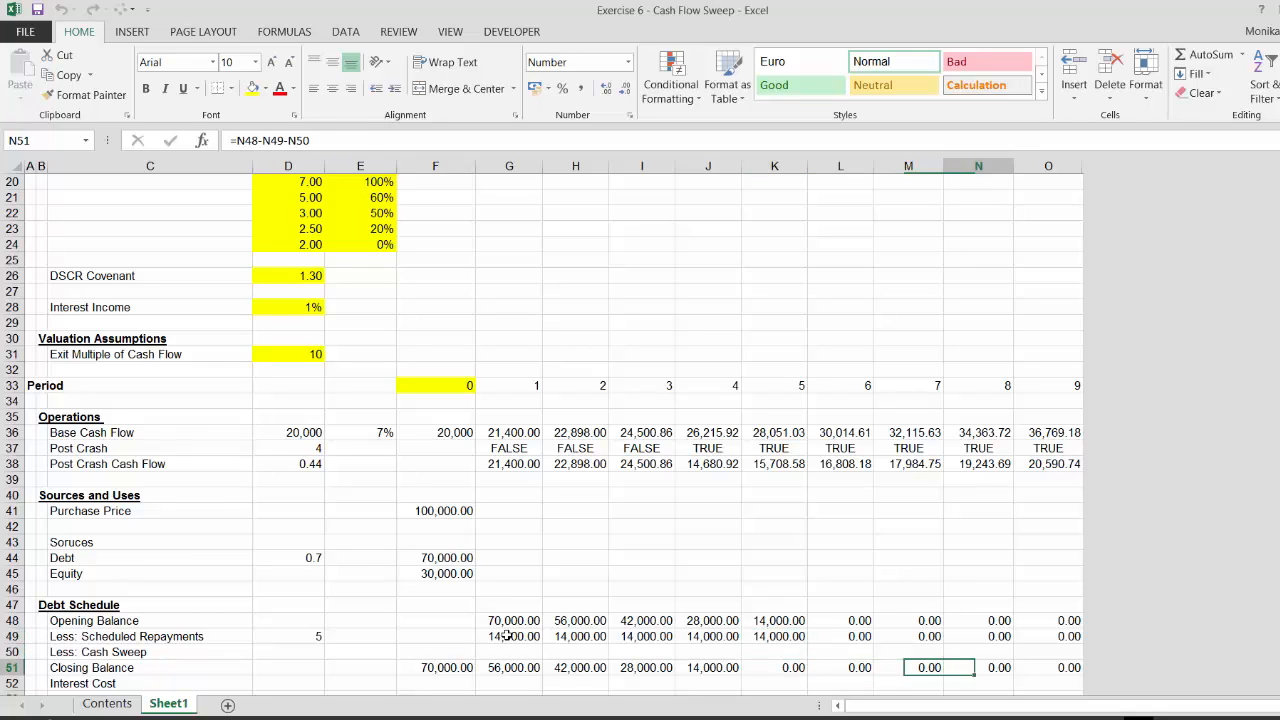
key("Left")
key("Left")
key("Left")
key("Left")
key("Up")
key("Up")
key("Left")
key("Left")
key("Left")
key("Left")
key("Left")
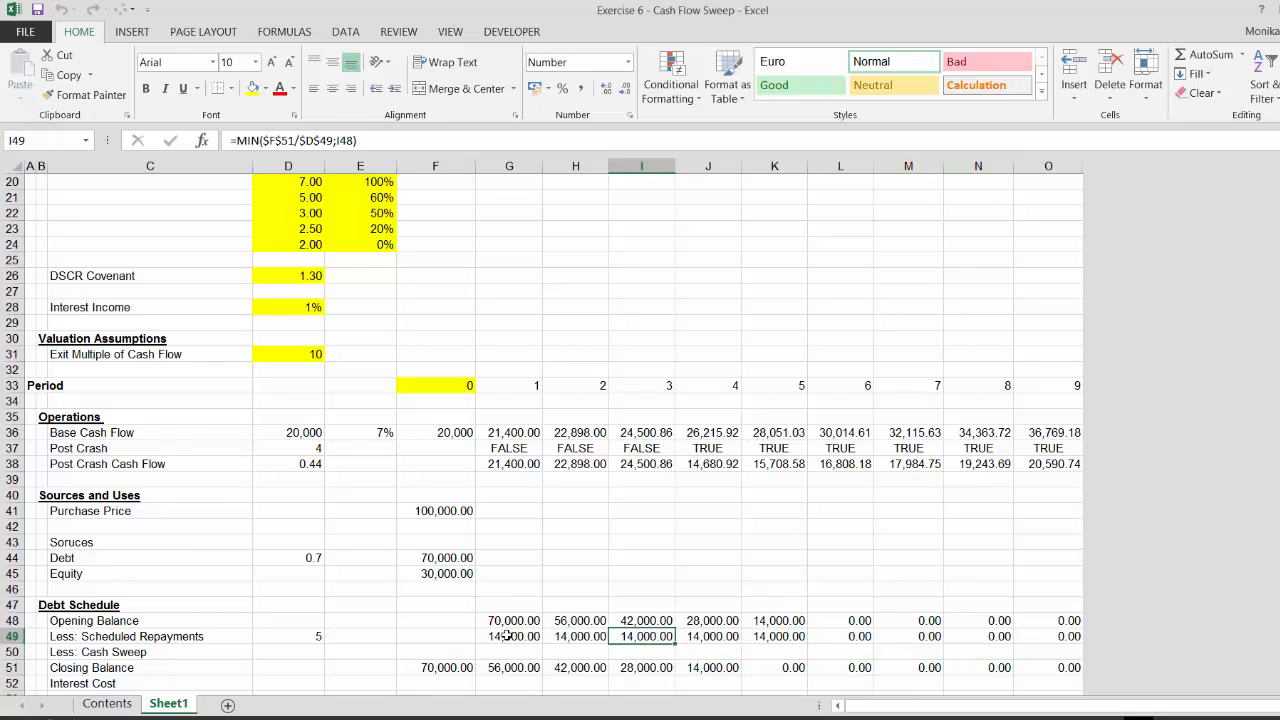
Link the period-1 Cash Sweep in the debt schedule to the Less: Cash Sweep row of the cash flow waterfall
key("Down")
key("Down")
key("Right")
key("Right")
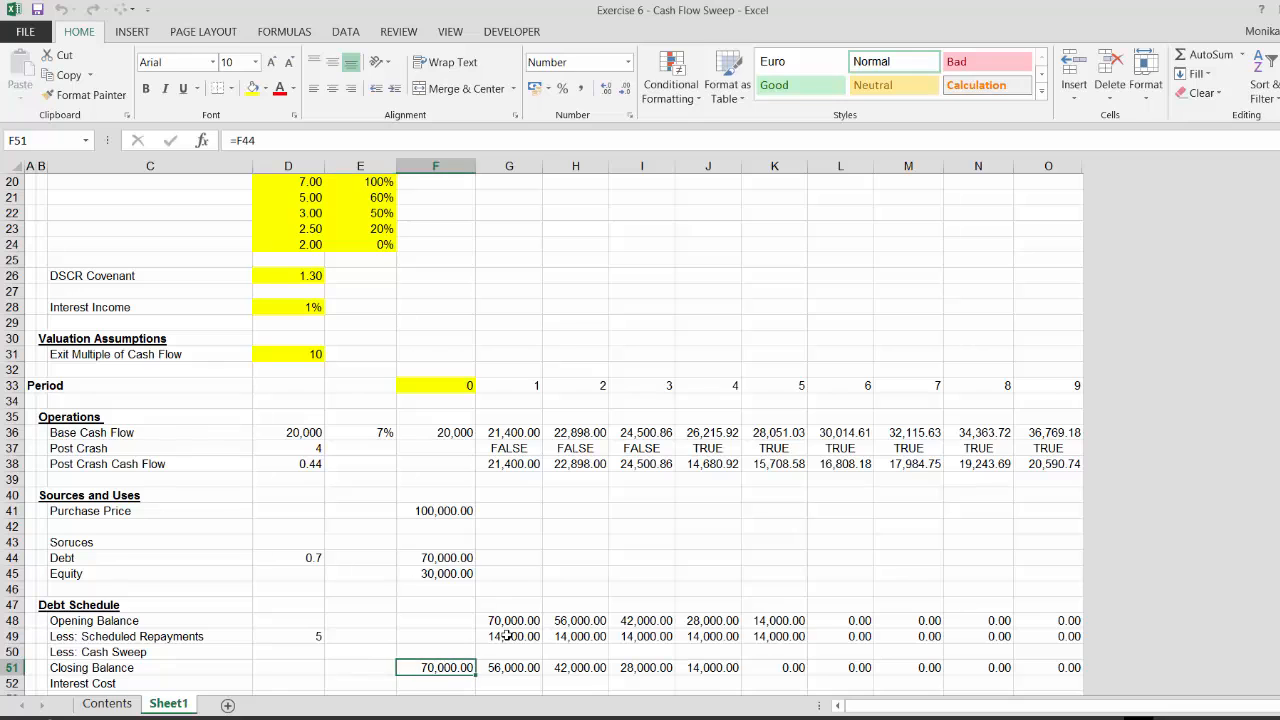
key("Up")
type("=")
key("Down")
key("Down")
key("Down")
key("Down")
key("Down")
key("Down")
key("Down")
key("Down")
key("Down")
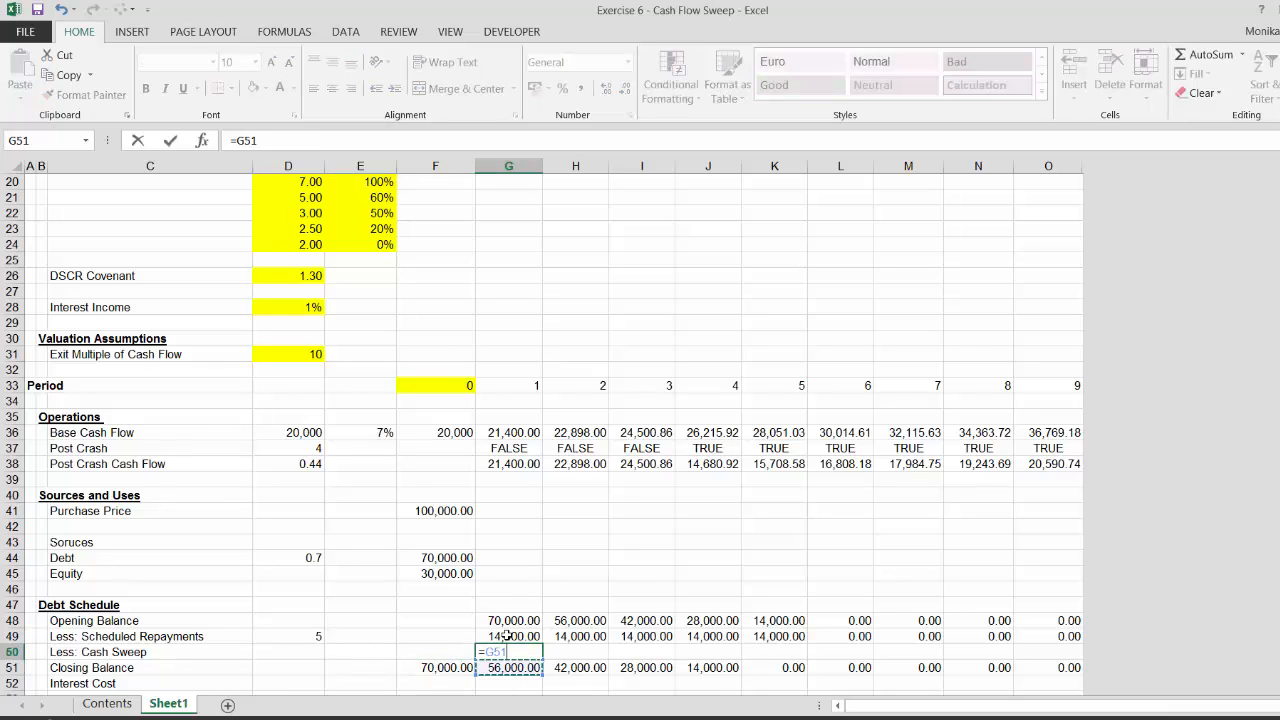
key("Down")
key("Down")
key("Down")
key("Down")
key("Down")
key("Down")
key("Down")
key("Down")
key("Down")
key("Down")
key("Down")
key("Down")
key("Down")
key("Down")
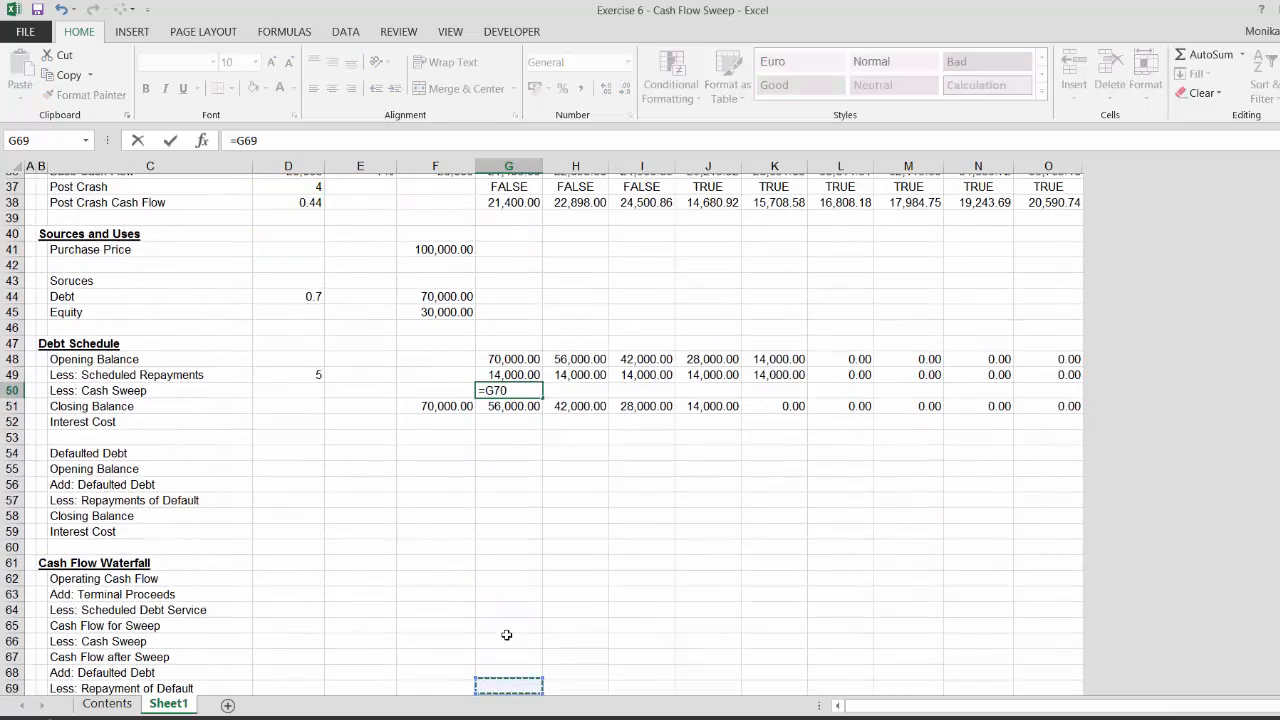
key("Up")
key("Up")
key("Up")
key("Up")
key("Up")
key("Up")
key("Up")
key("Up")
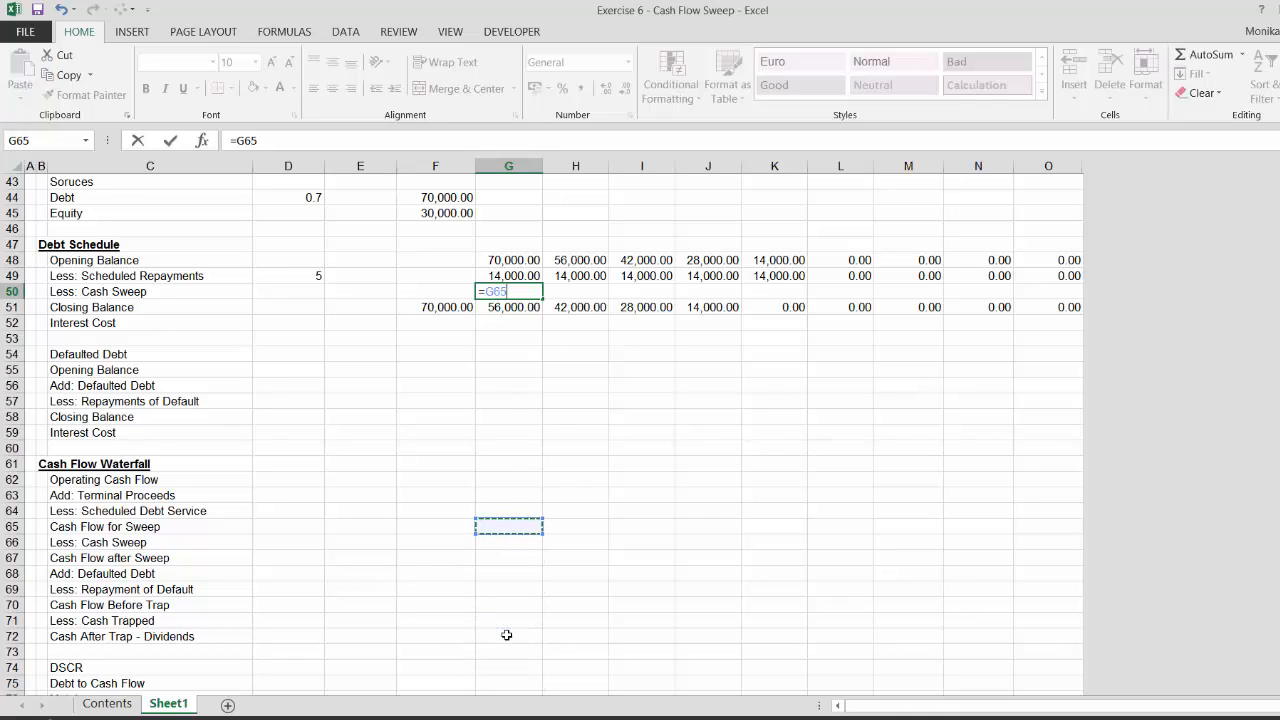
key("Down")
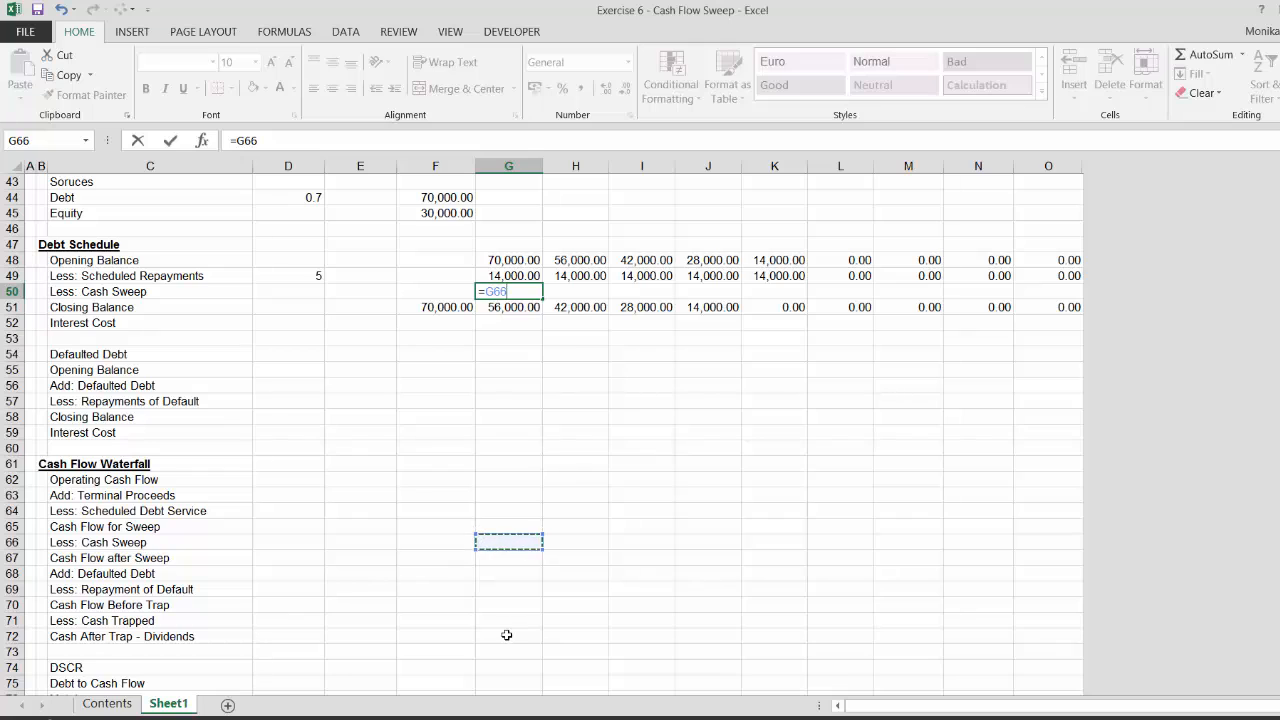
key("Return")
Indent the Cash Flow for Sweep and Cash Flow after Sweep labels in the waterfall by two levels
key("Left")
key("Left")
key("Left")
key("Left")
key("Left")
key("Left")
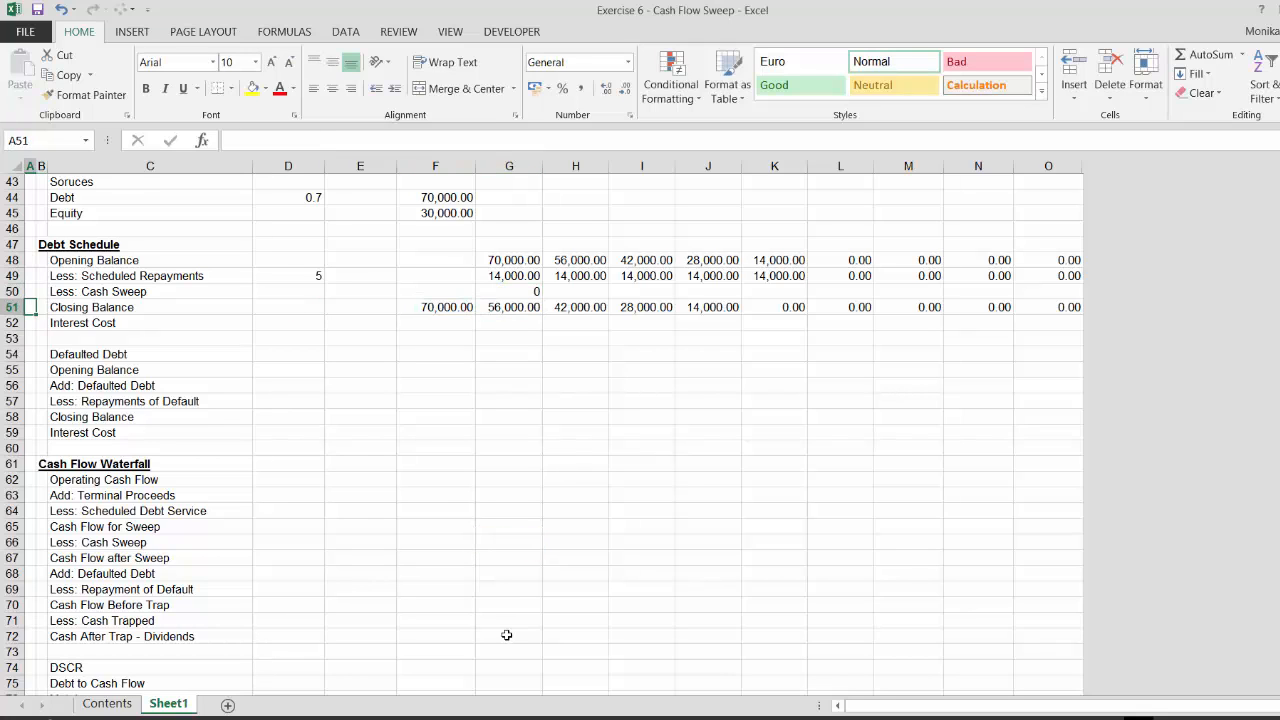
key("Down")
key("Down")
key("Down")
key("Down")
key("Down")
key("Down")
key("Down")
key("Down")
key("Down")
key("Down")
key("Down")
key("Down")
key("Down")
key("Down")
key("Down")
key("Down")
key("Right")
key("Up")
key("Up")
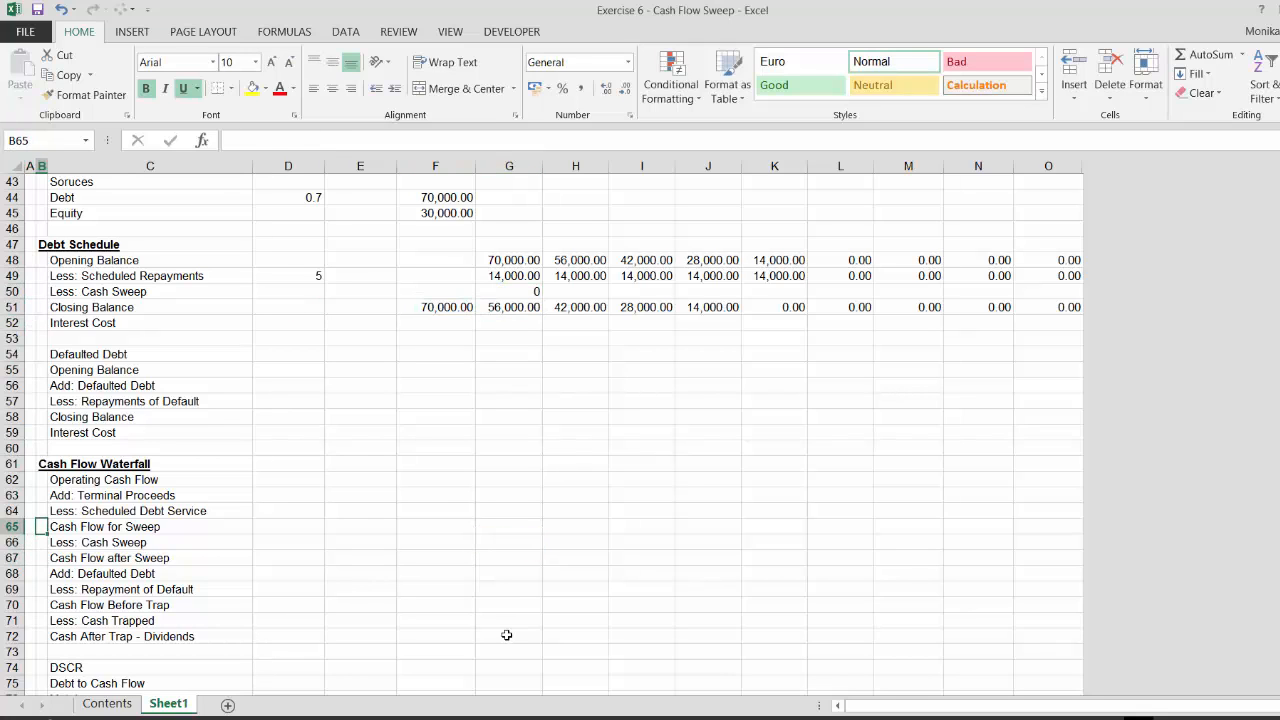
key("Right")
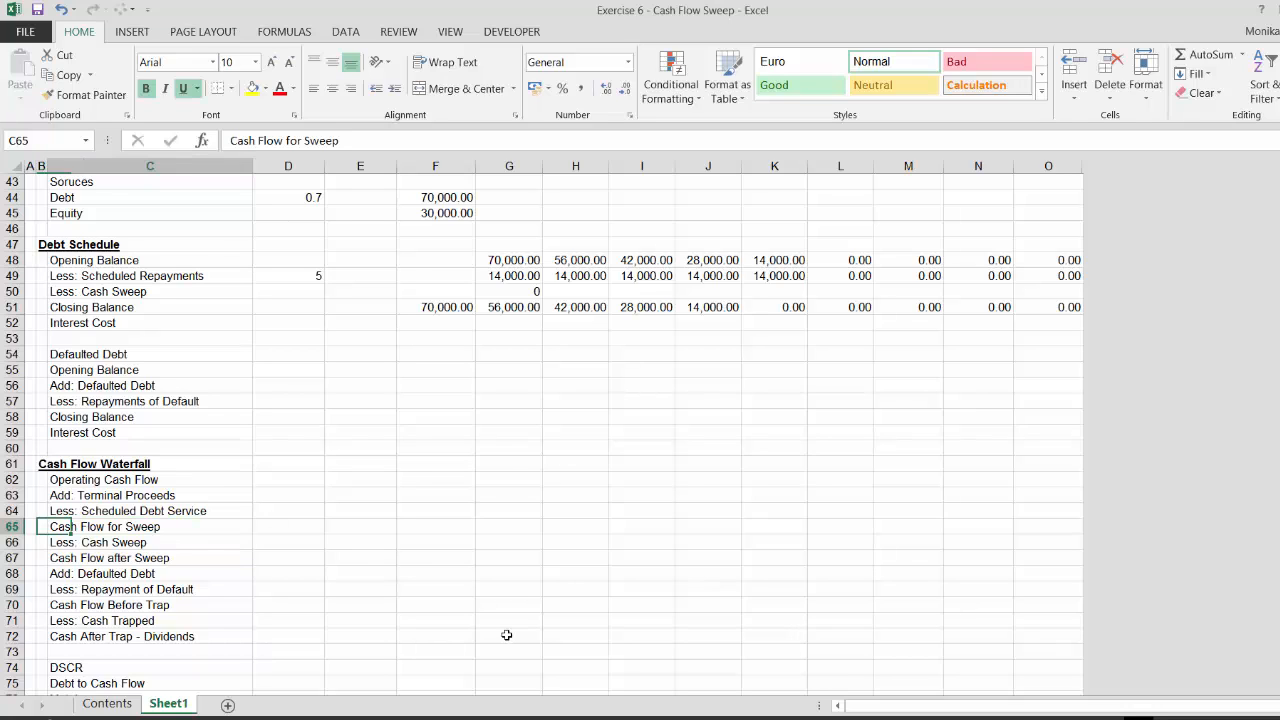
key("Left")
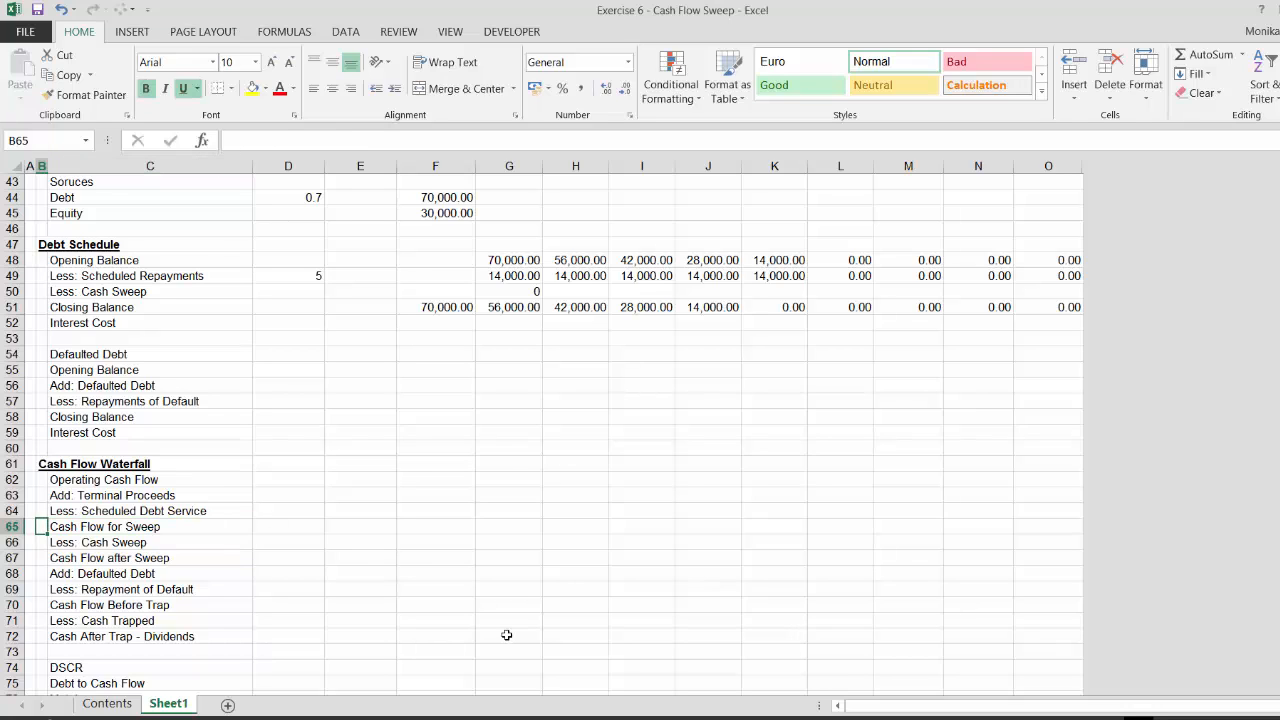
key("Right")
key("Up")
key("Up")
key("Up")
key("Down")
key("Down")
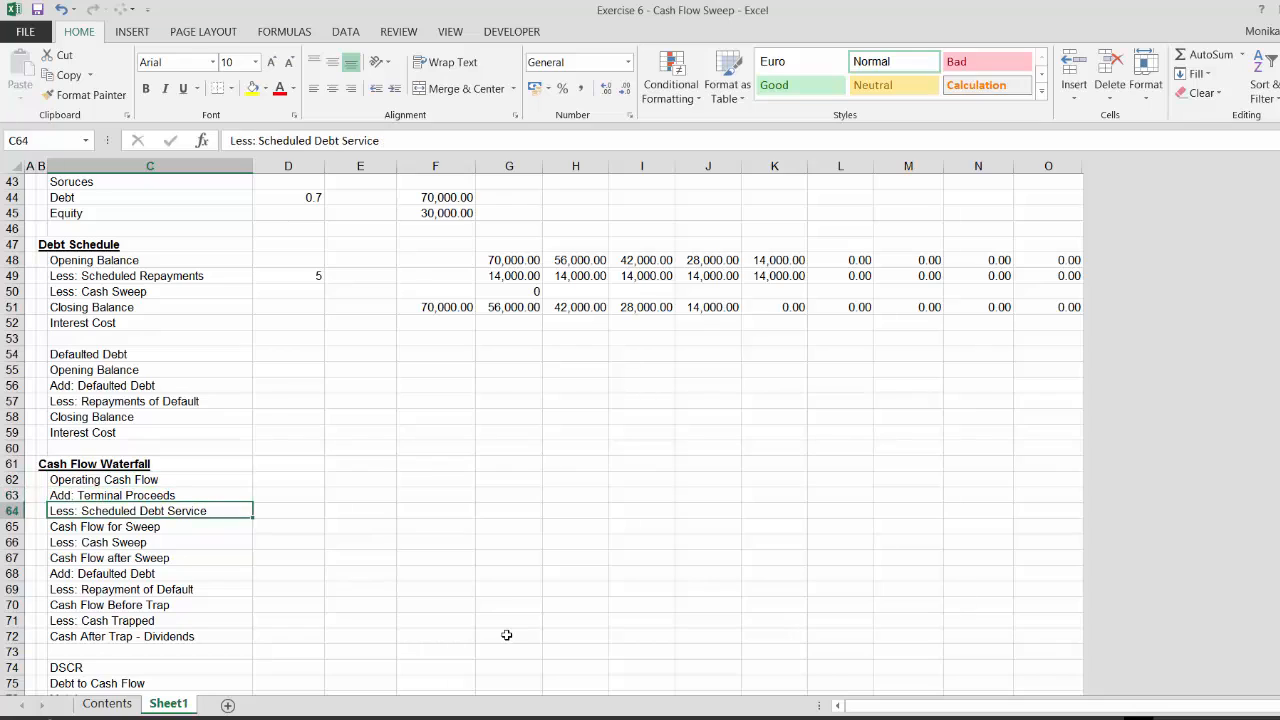
key("Down")
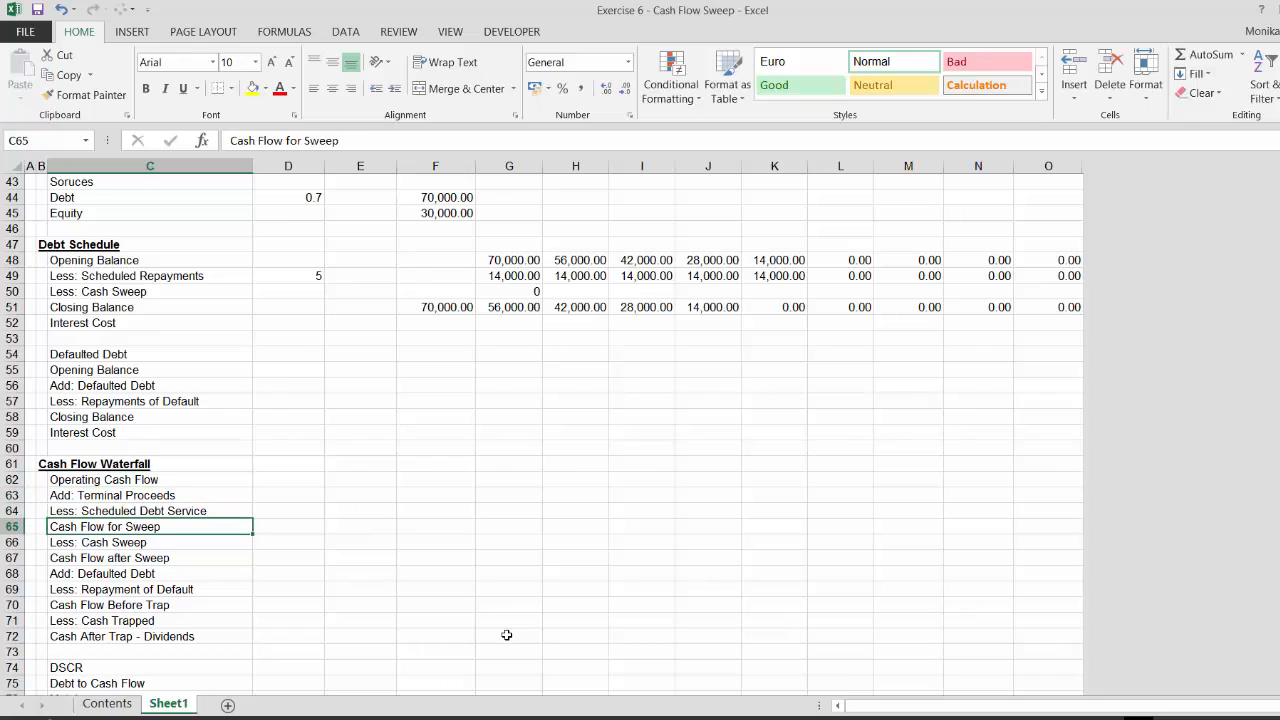
left_click(391, 94)
left_click(391, 94)
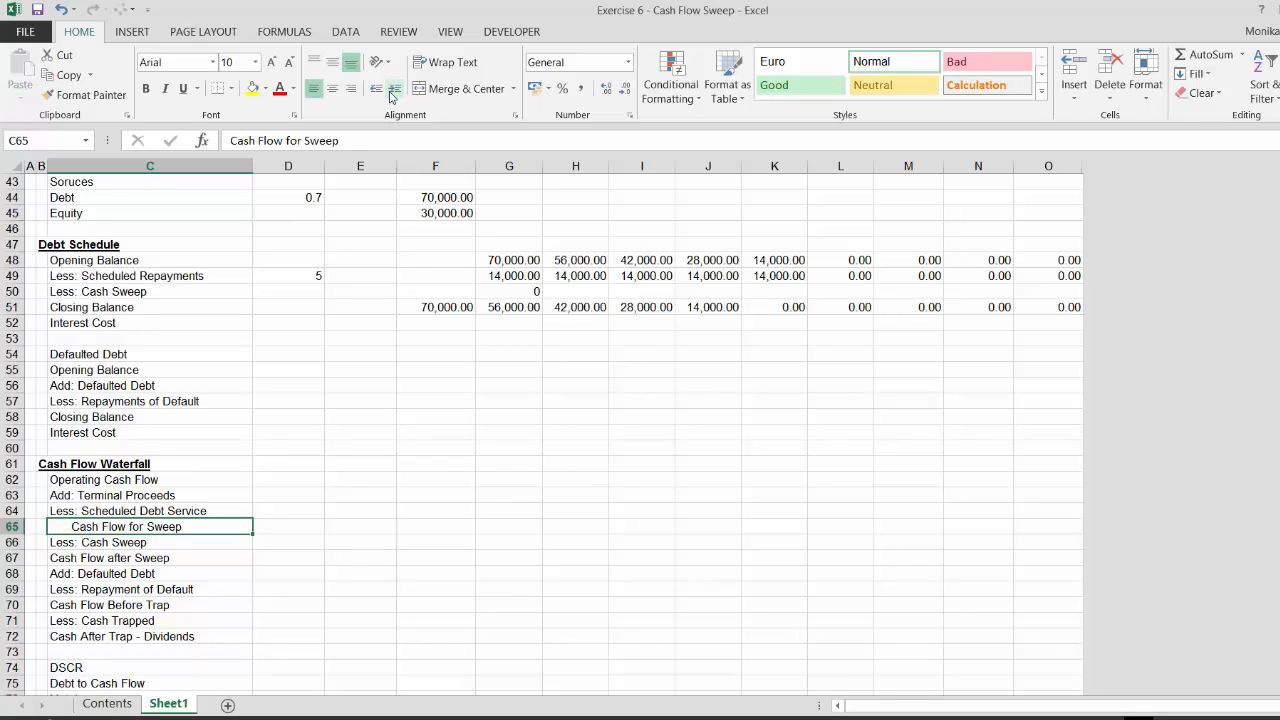
key("Down")
key("Down")
key("Down")
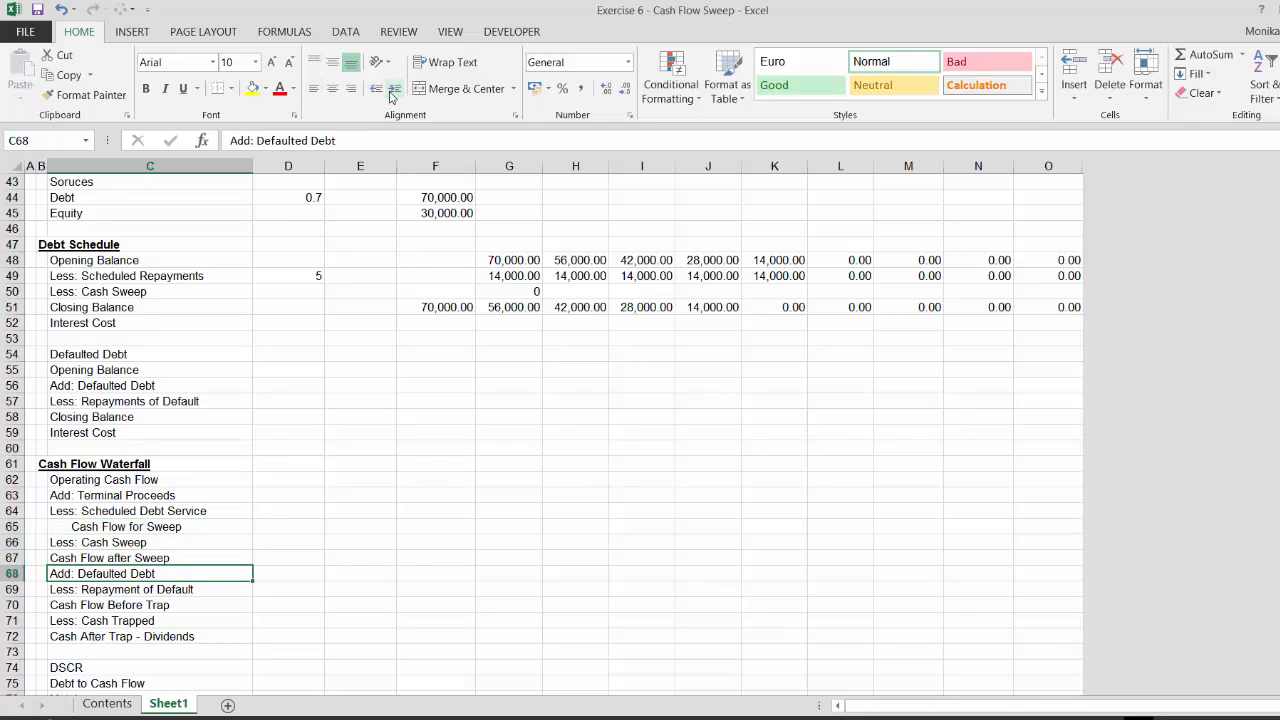
key("Up")
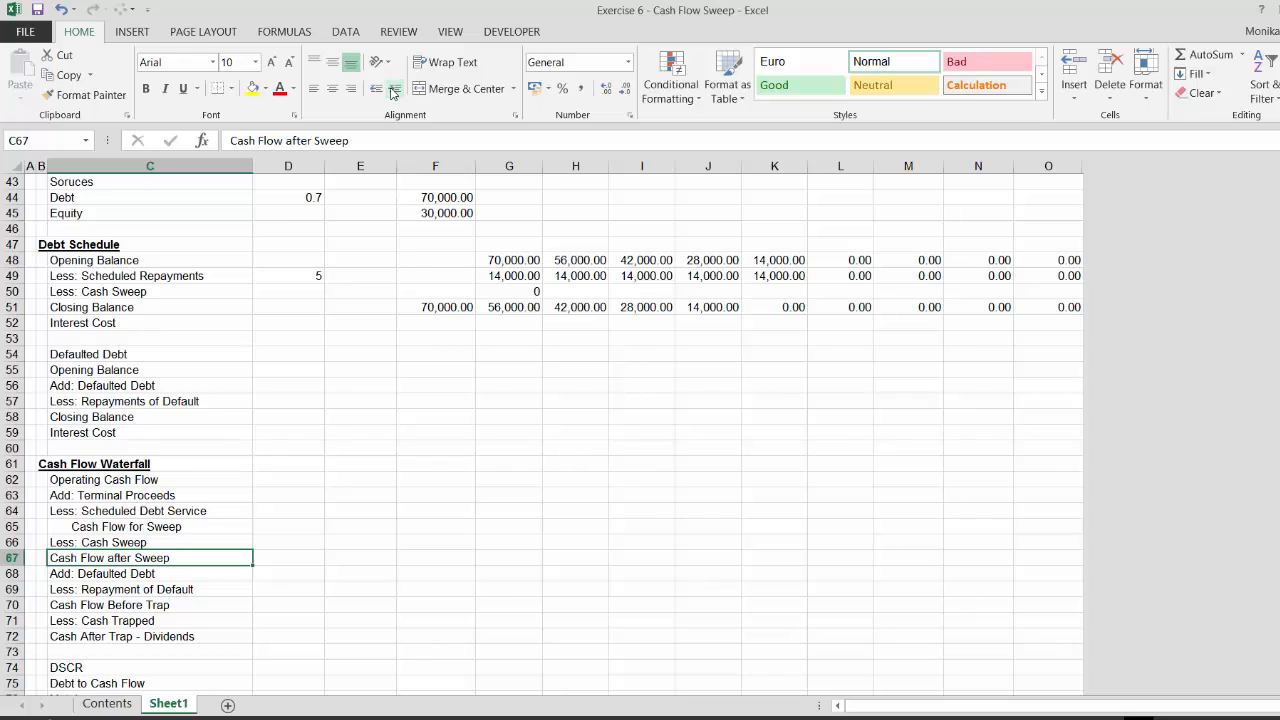
left_click(393, 93)
left_click(391, 93)
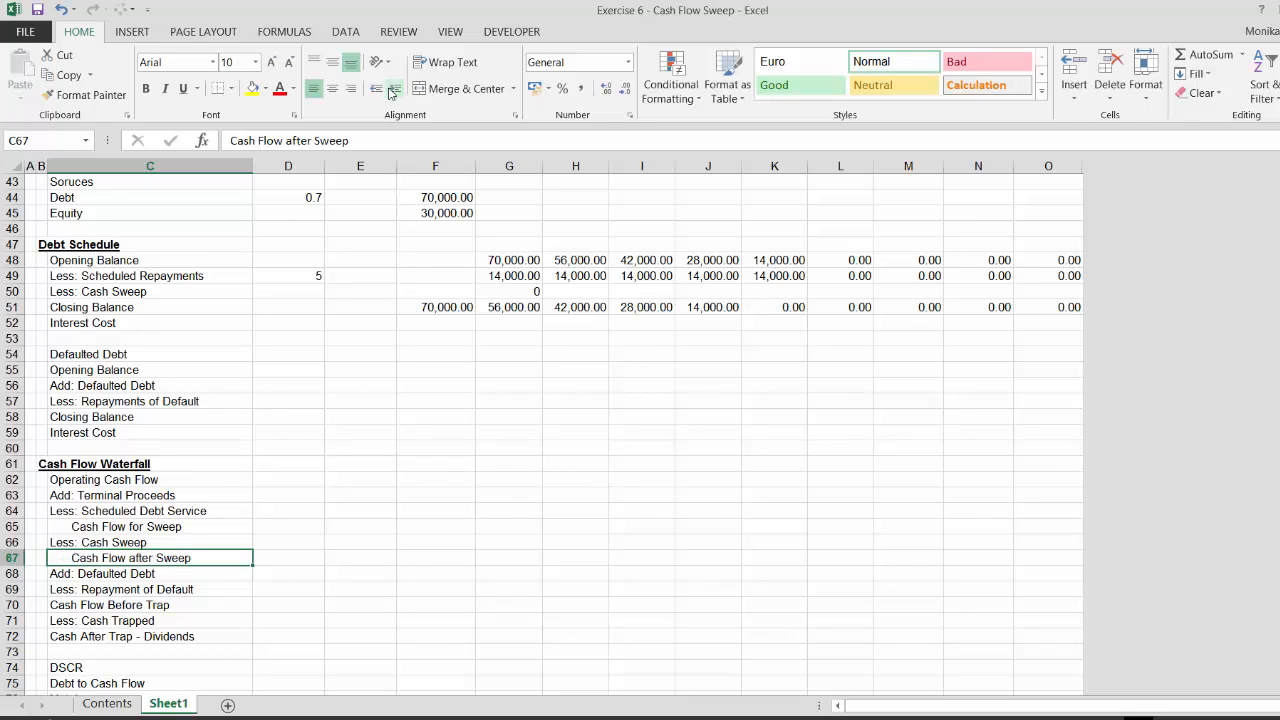
Reduce the indent of Cash Flow for Sweep and Cash Flow after Sweep labels to a single level
key("Up")
key("Up")
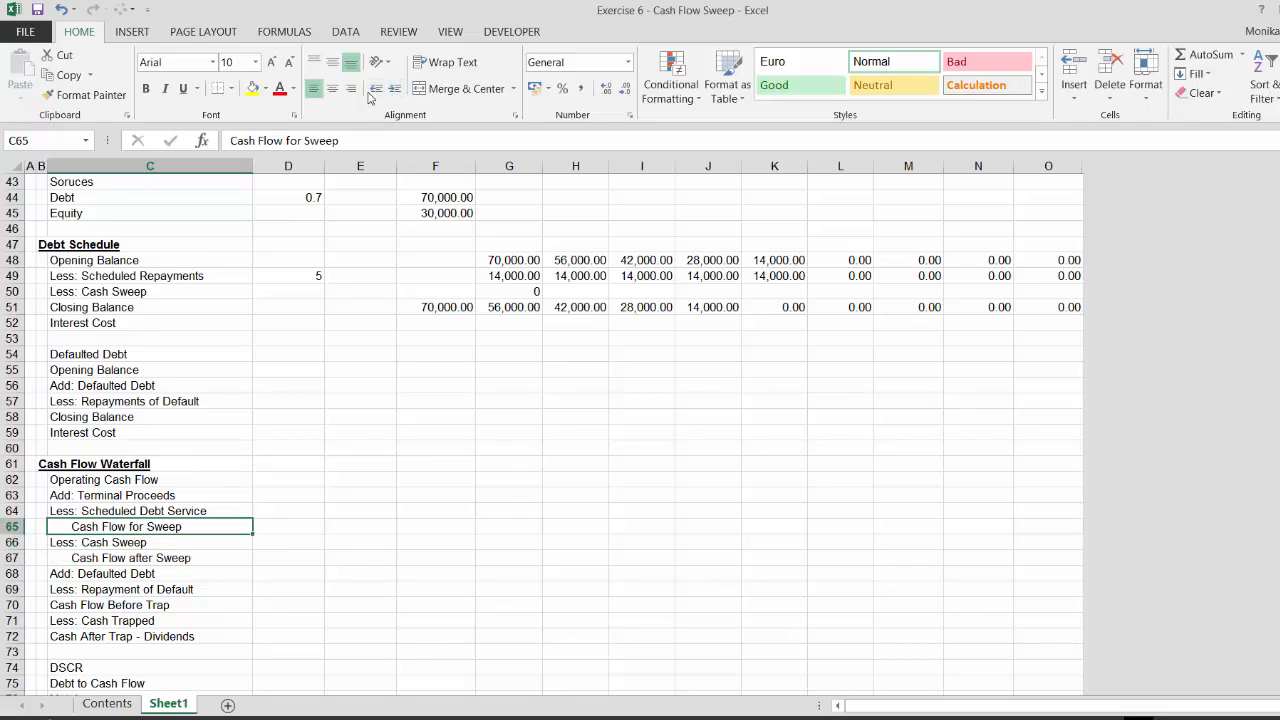
left_click(377, 92)
key("Down")
key("Up")
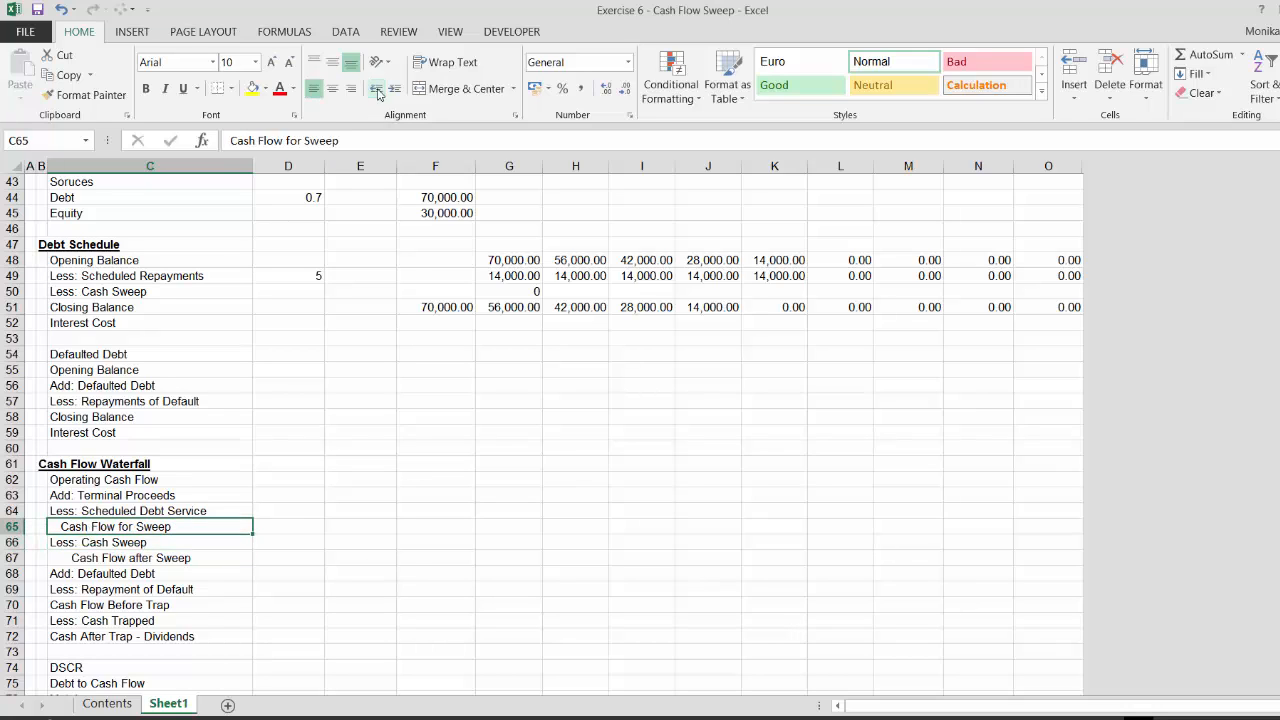
key("Down")
key("Down")
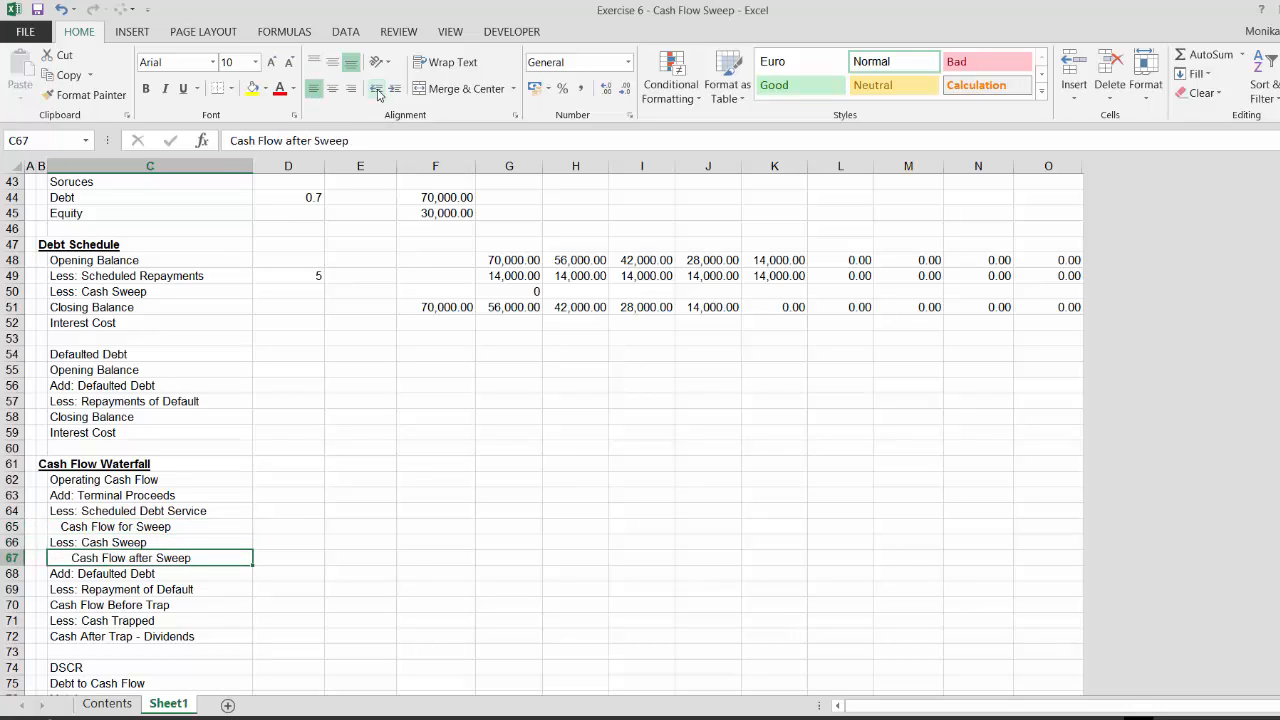
left_click(377, 92)
Indent the Cash Flow Before Trap and Cash After Trap - Dividends labels by one level
key("Down")
key("Down")
key("Down")
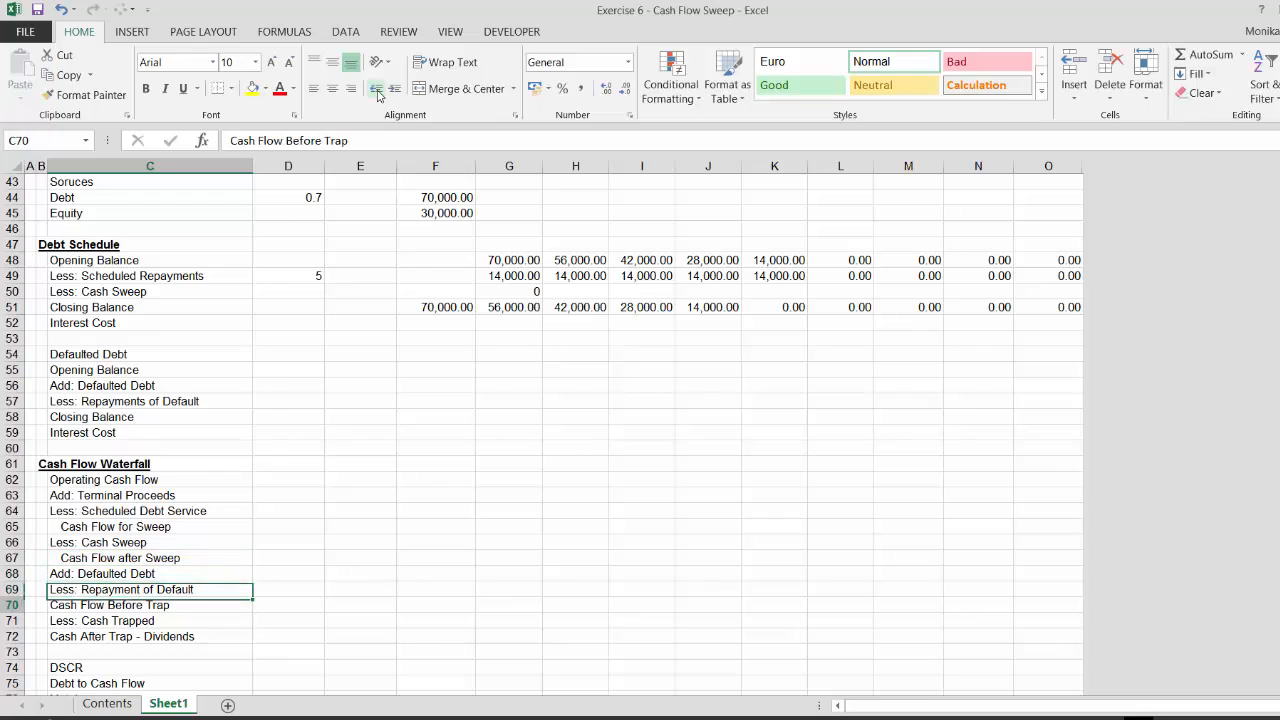
left_click(394, 89)
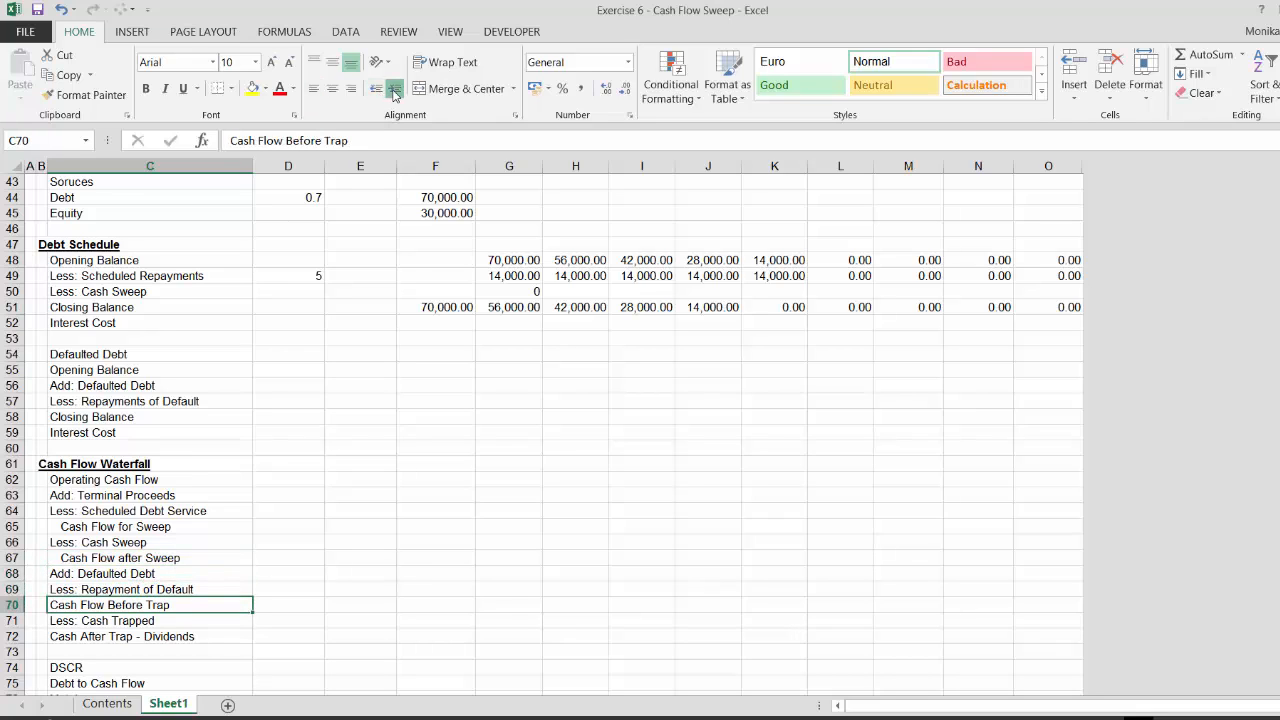
key("Down")
key("Down")
key("Down")
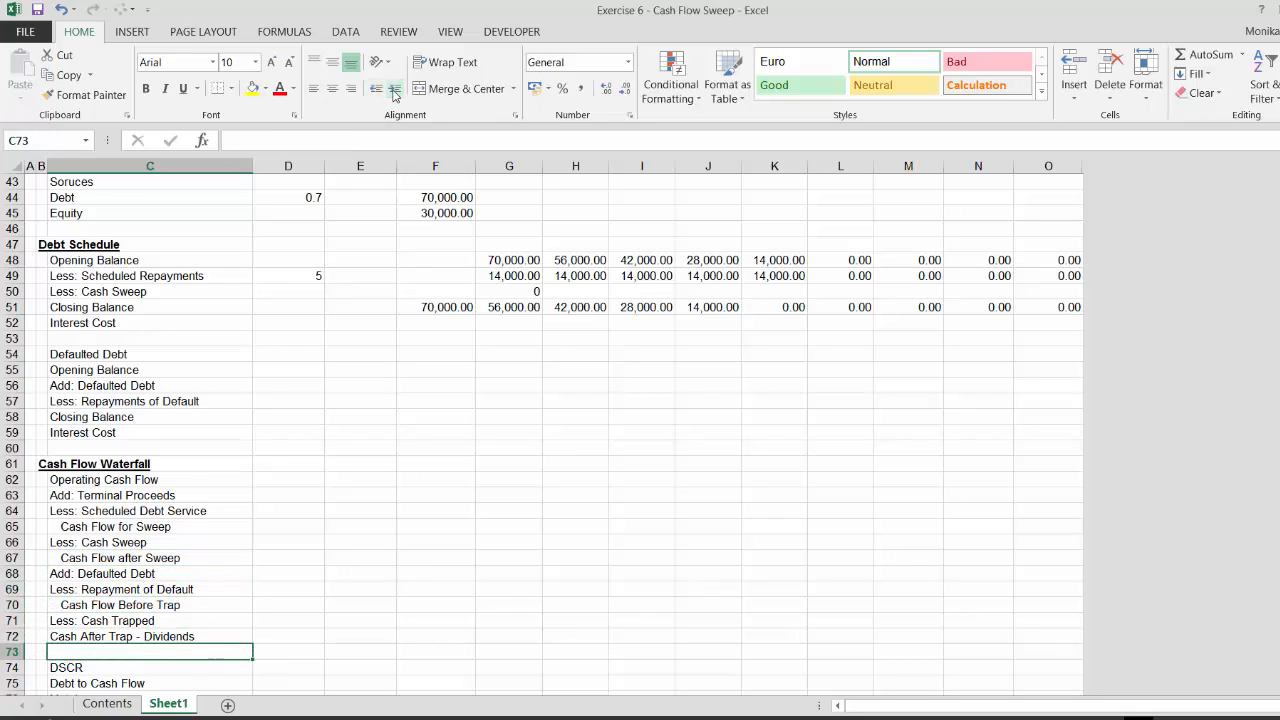
key("Up")
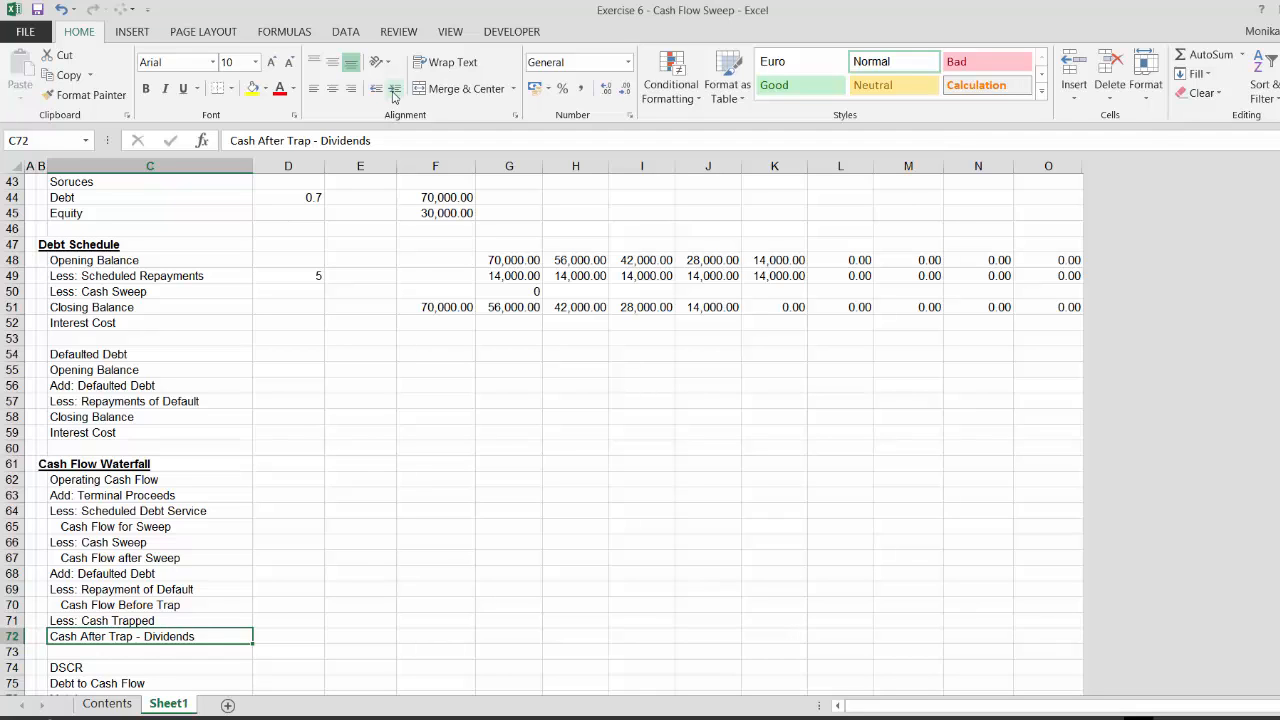
left_click(394, 89)
Set the Interest Cost rate beside the debt schedule to Base Interest Rate plus Margin
key("Down")
key("Down")
key("Up")
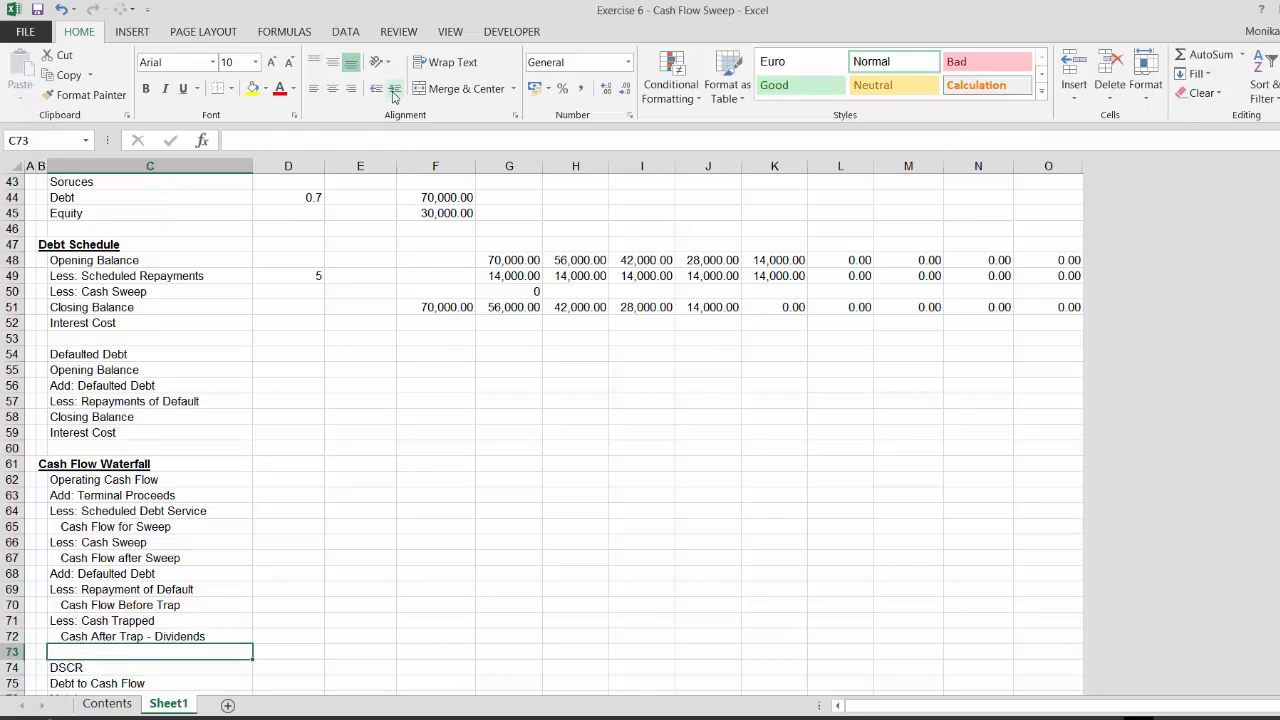
key("Up")
key("Up")
key("Up")
key("Up")
key("Up")
key("Up")
key("Up")
key("Up")
key("Up")
key("Up")
key("Up")
key("Up")
key("Up")
key("Up")
key("Up")
key("Up")
key("Up")
key("Up")
key("Up")
key("Up")
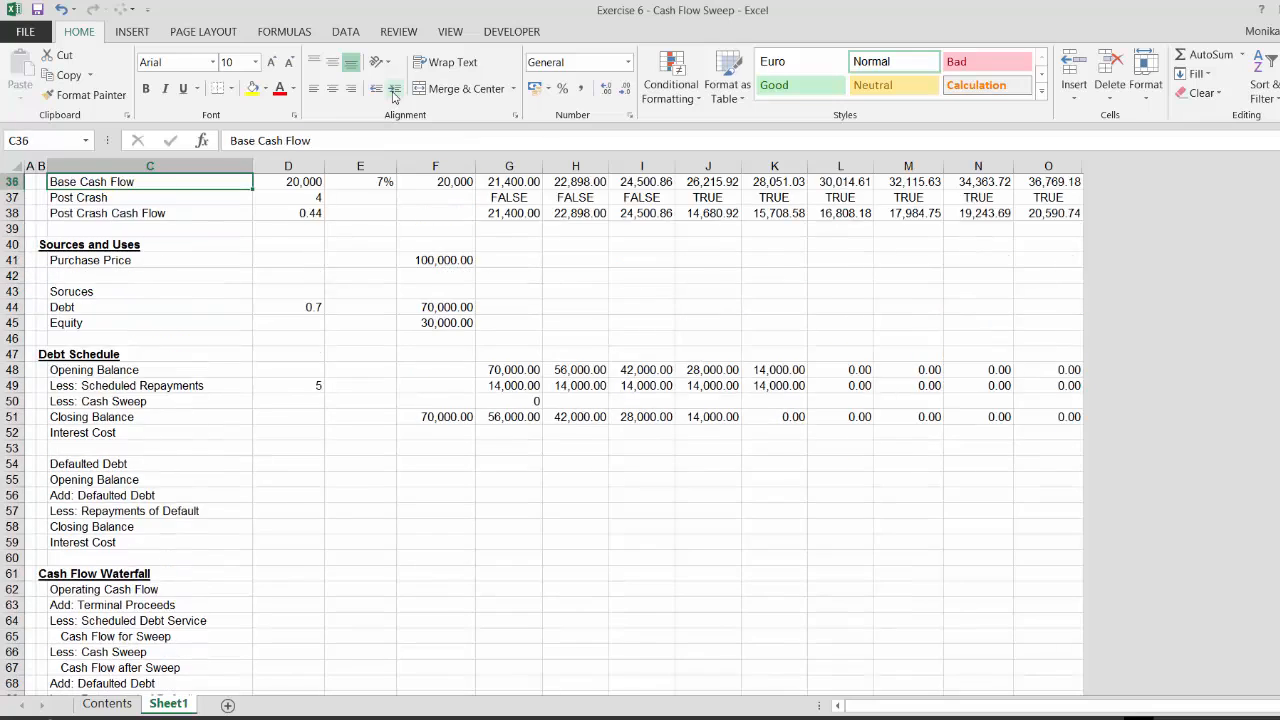
key("Up")
key("Up")
key("Up")
key("Down")
key("Down")
key("Down")
key("Down")
key("Down")
key("Down")
key("Down")
key("Down")
key("Down")
key("Down")
key("Down")
key("Down")
key("Down")
key("Down")
key("Down")
key("Down")
key("Down")
key("Down")
key("Down")
key("Down")
key("Up")
key("Up")
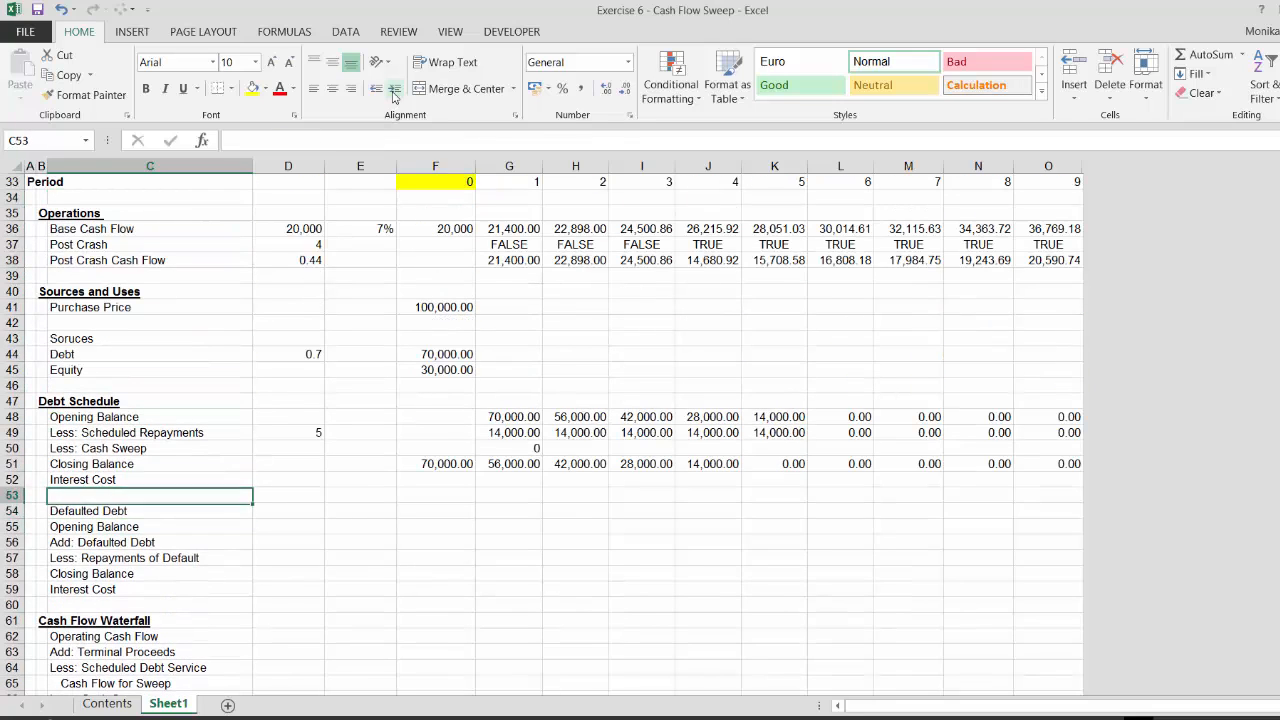
key("Up")
key("Right")
type("=")
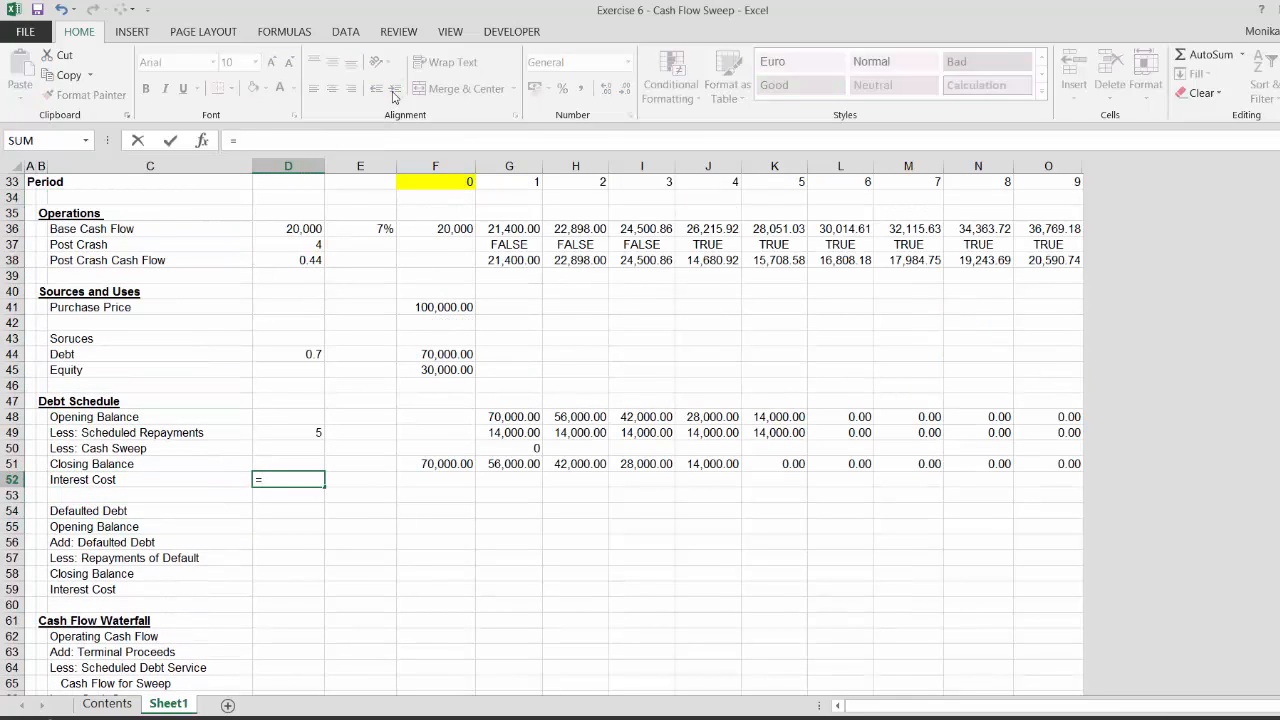
key("Page_Up")
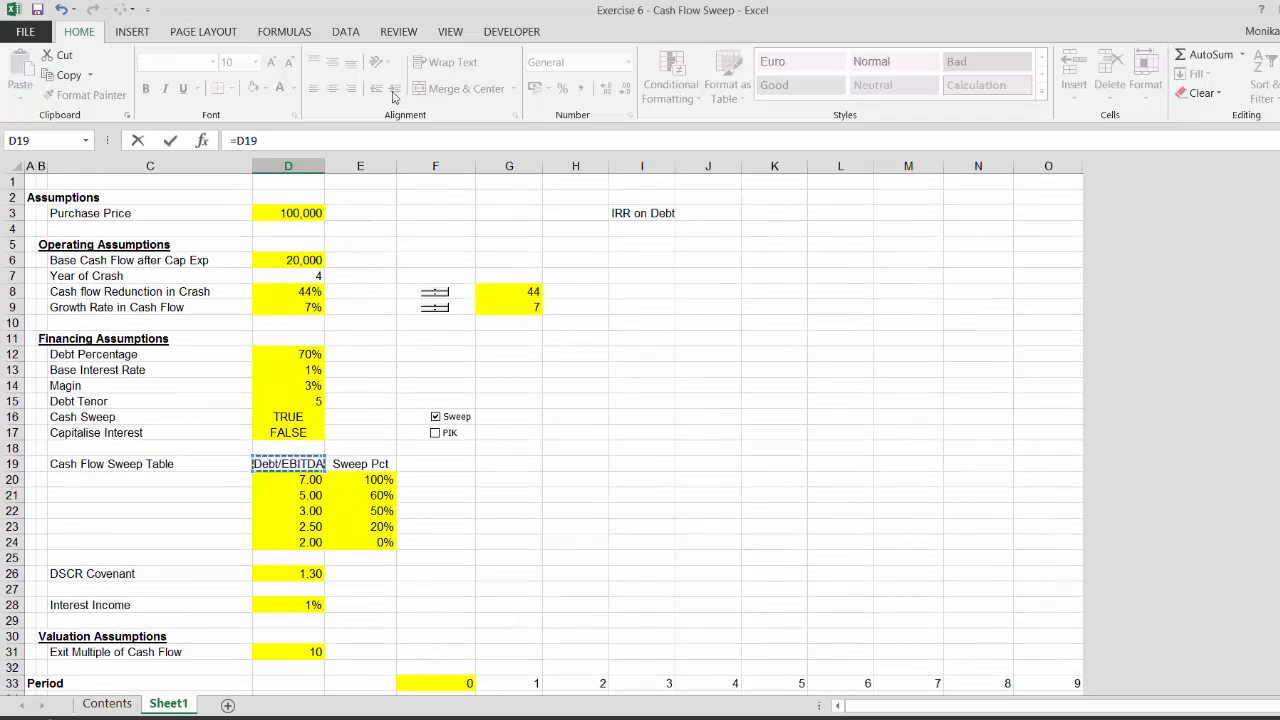
key("Up")
key("Up")
key("Up")
key("Up")
key("Up")
key("Up")
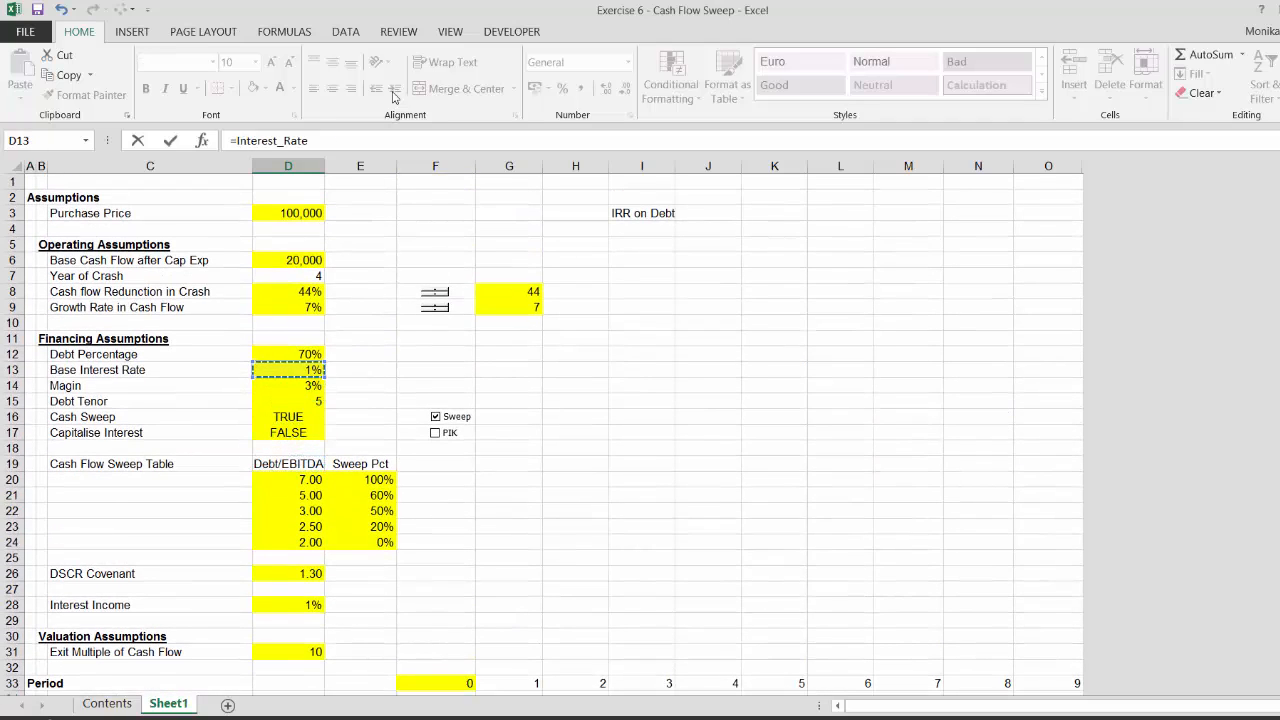
type("+")
key("Down")
key("Return")
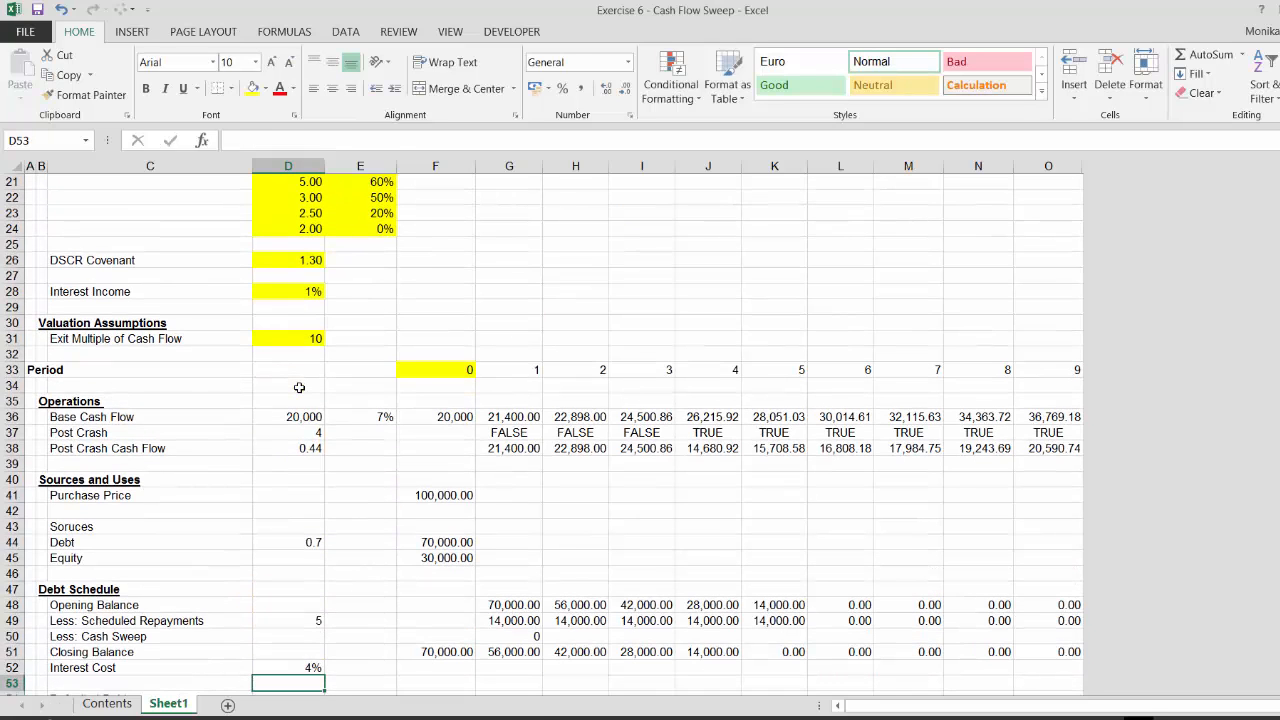
Set period-1 Interest Cost to Opening Balance times the absolute interest rate cell, formatted as a number
key("Right")
key("Right")
key("Right")
type("=")
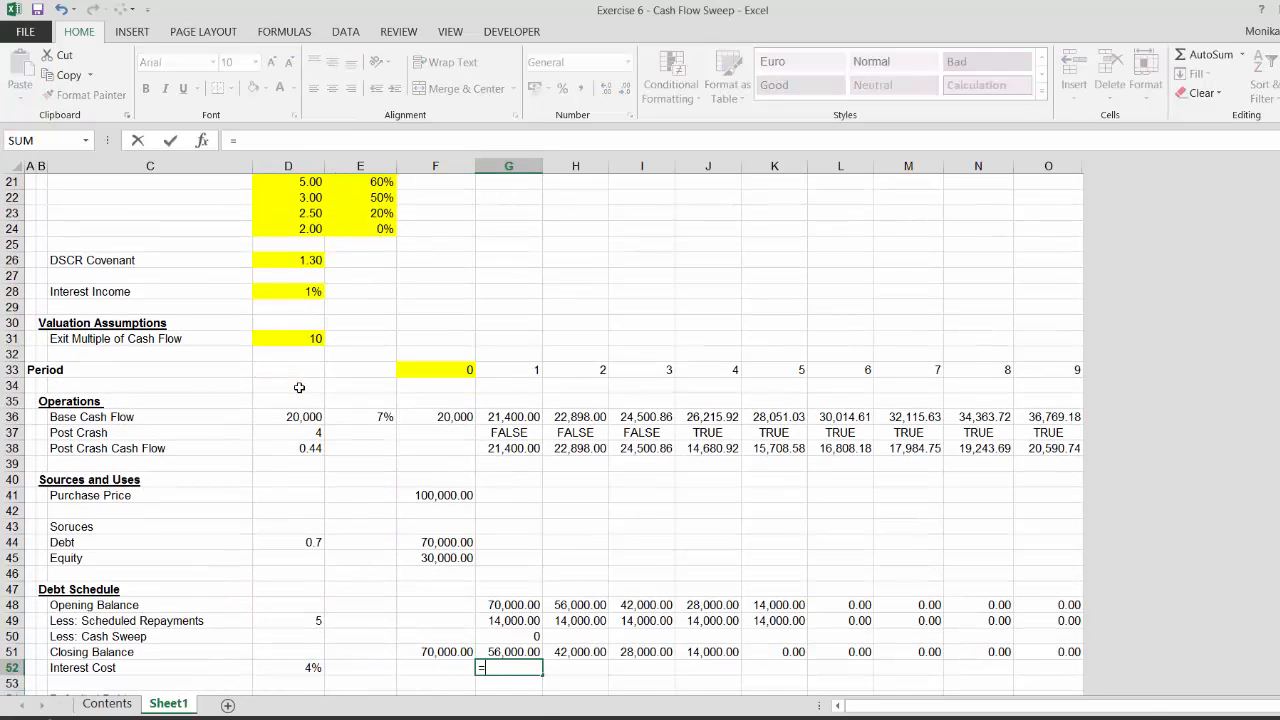
key("Up")
key("Up")
key("Up")
key("Up")
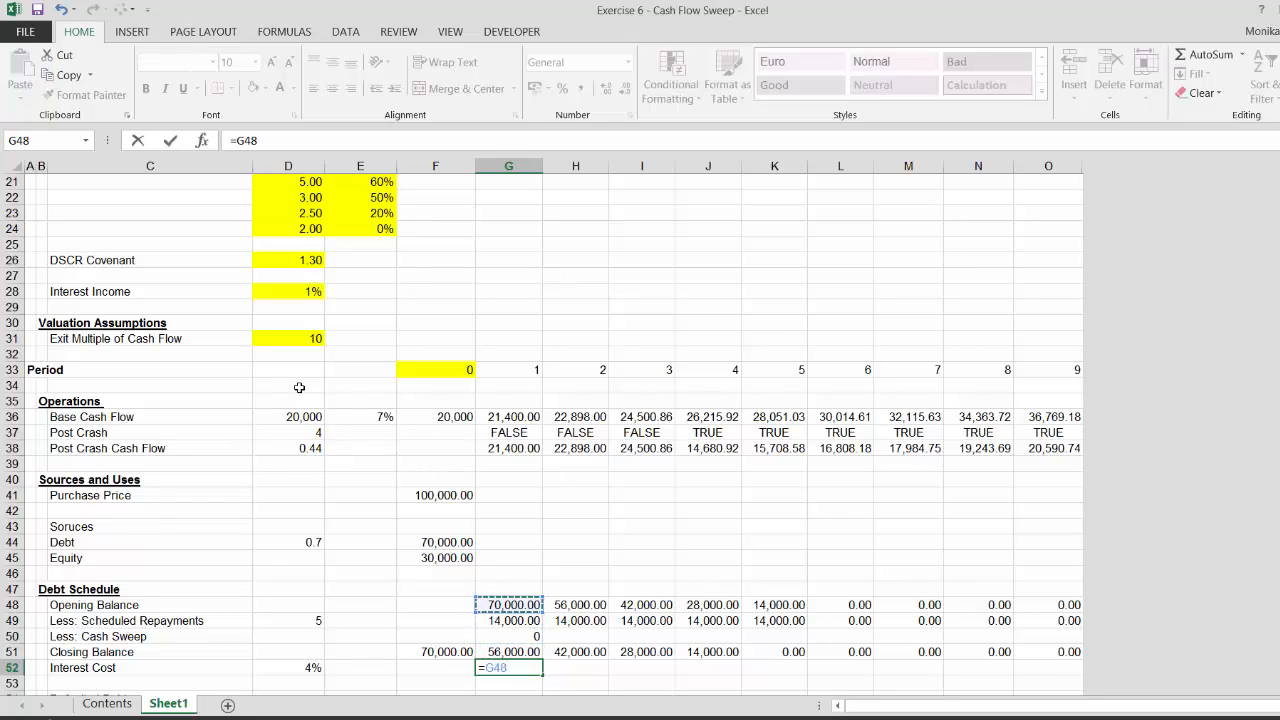
type("*")
key("Left")
key("Left")
key("Left")
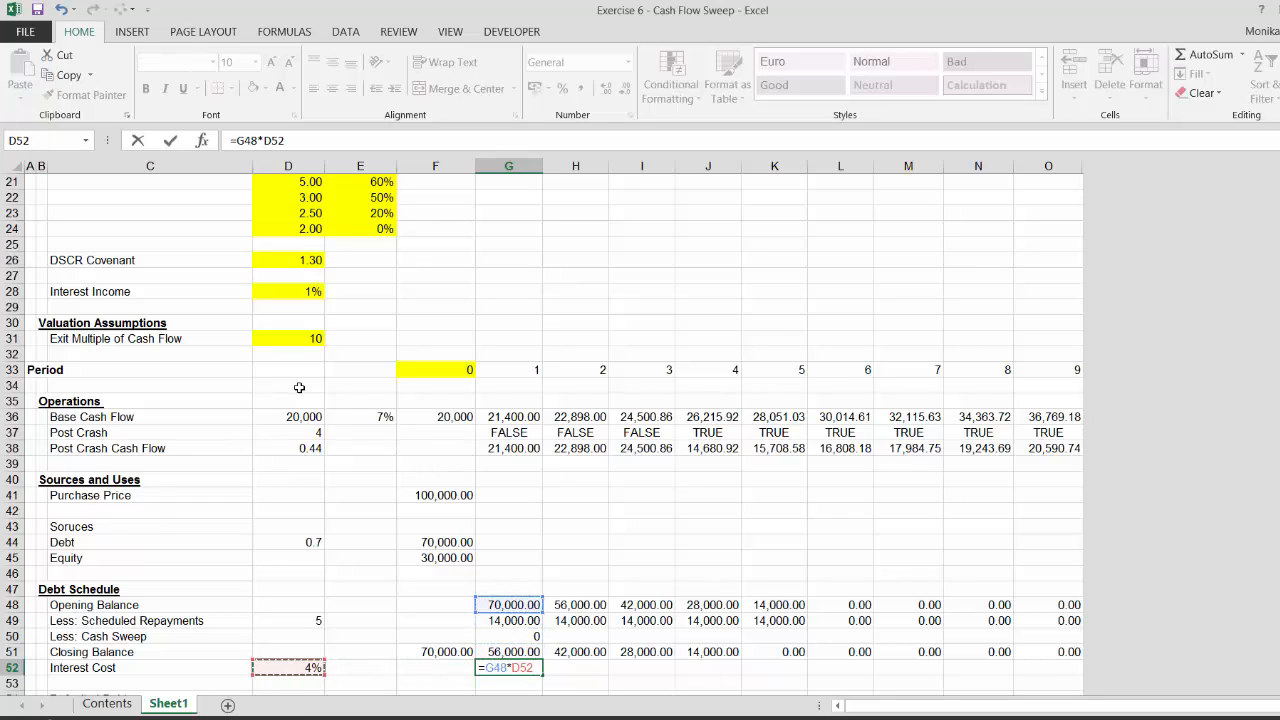
key("F4")
key("ctrl+Return")
key("ctrl+shift+1")
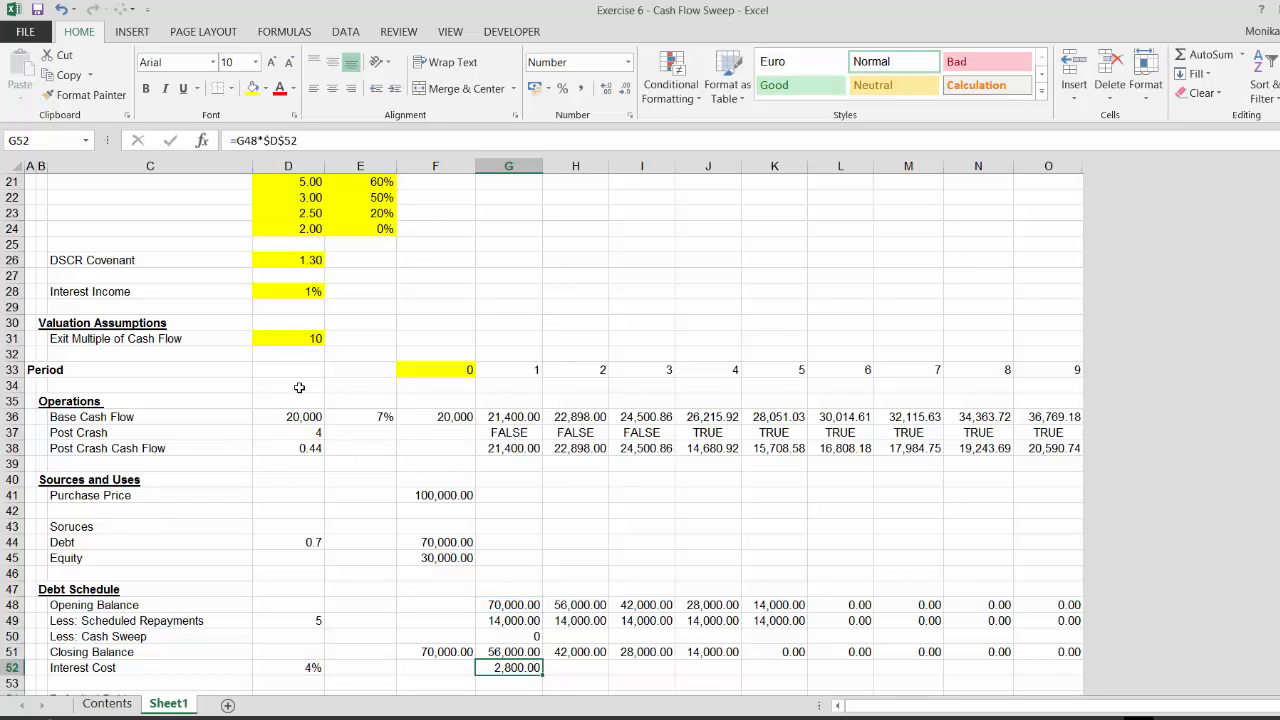
Fill the period-1 Interest Cost formula right across all periods
key("shift+Right")
key("shift+Right")
key("shift+Right")
key("shift+Right")
key("shift+Right")
key("shift+Right")
key("shift+Right")
key("shift+Right")
key("ctrl+r")
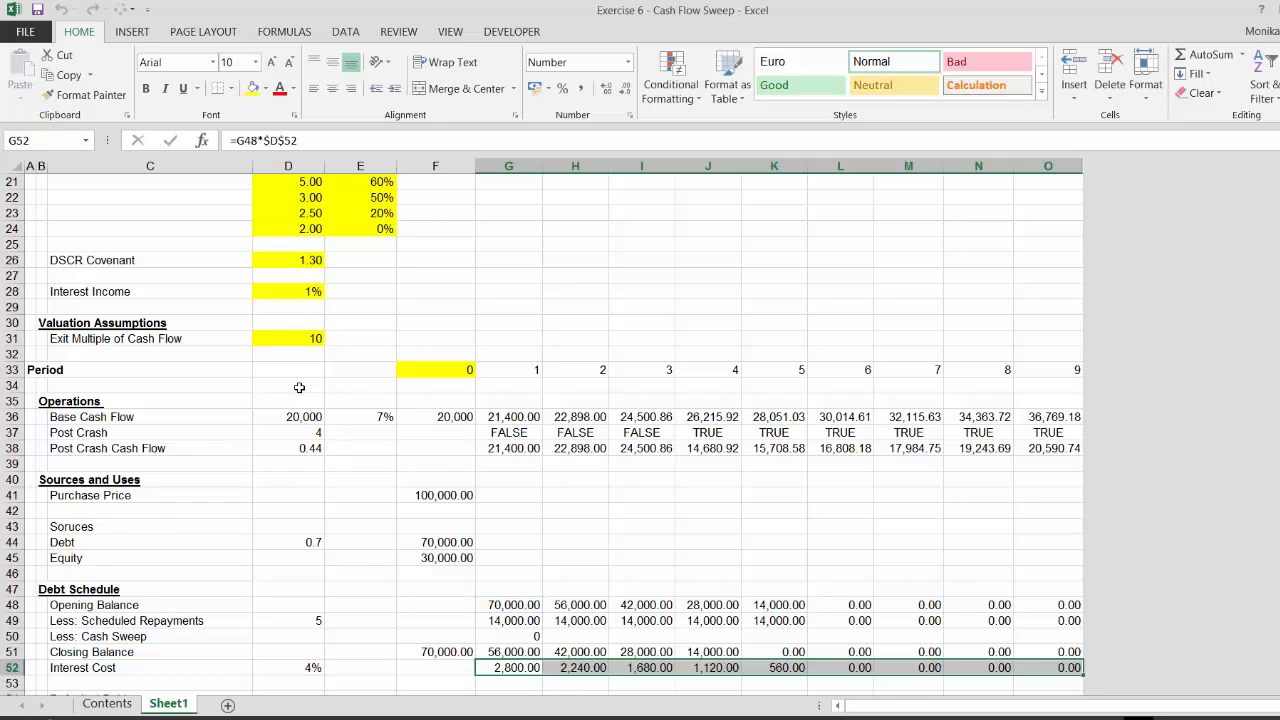
key("Down")
key("Down")
key("Down")
key("Down")
key("Left")
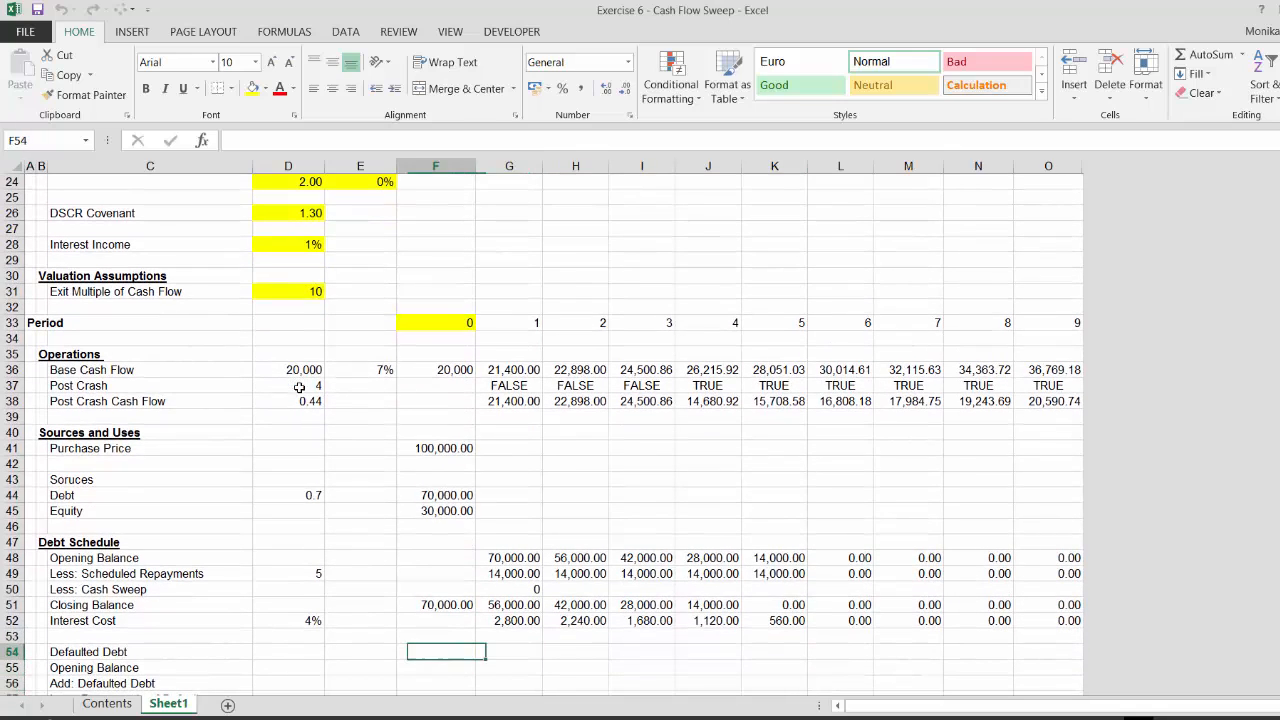
Fill the period-1 Cash Sweep formula right across all periods of the debt schedule
key("Left")
key("Up")
key("Left")
key("Right")
key("Right")
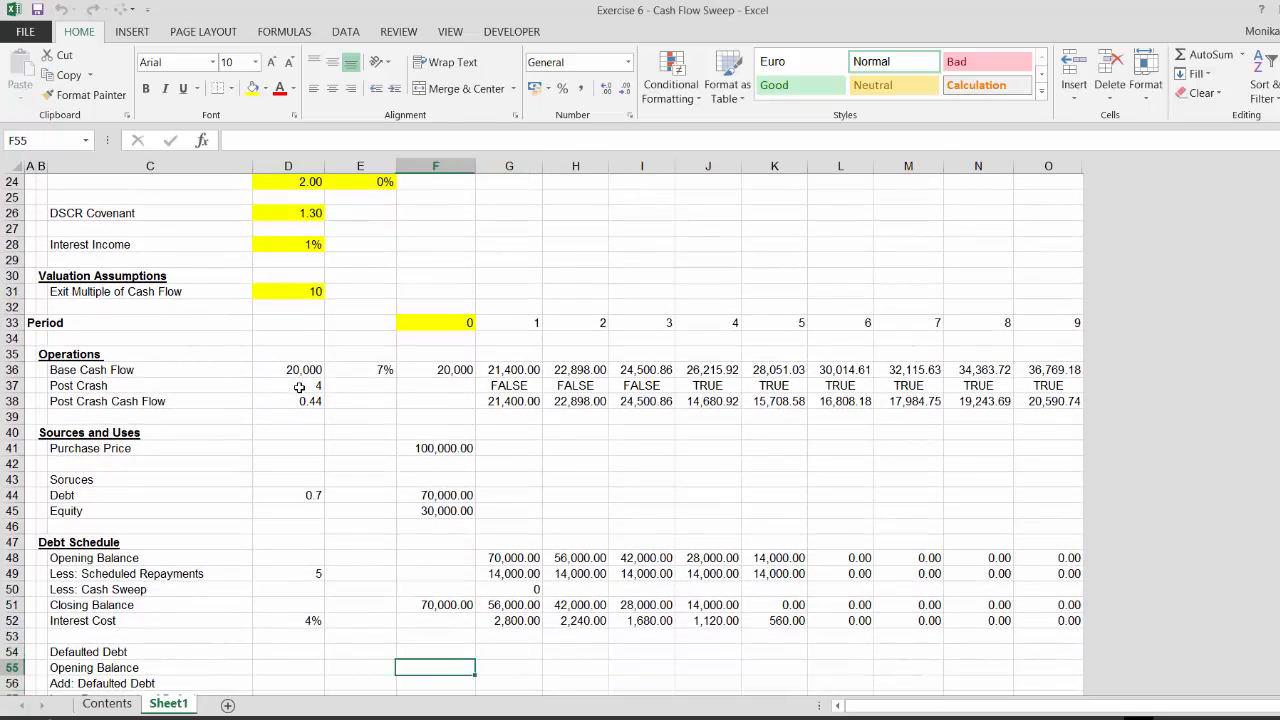
key("Up")
key("Up")
key("Up")
key("Up")
key("Right")
key("Up")
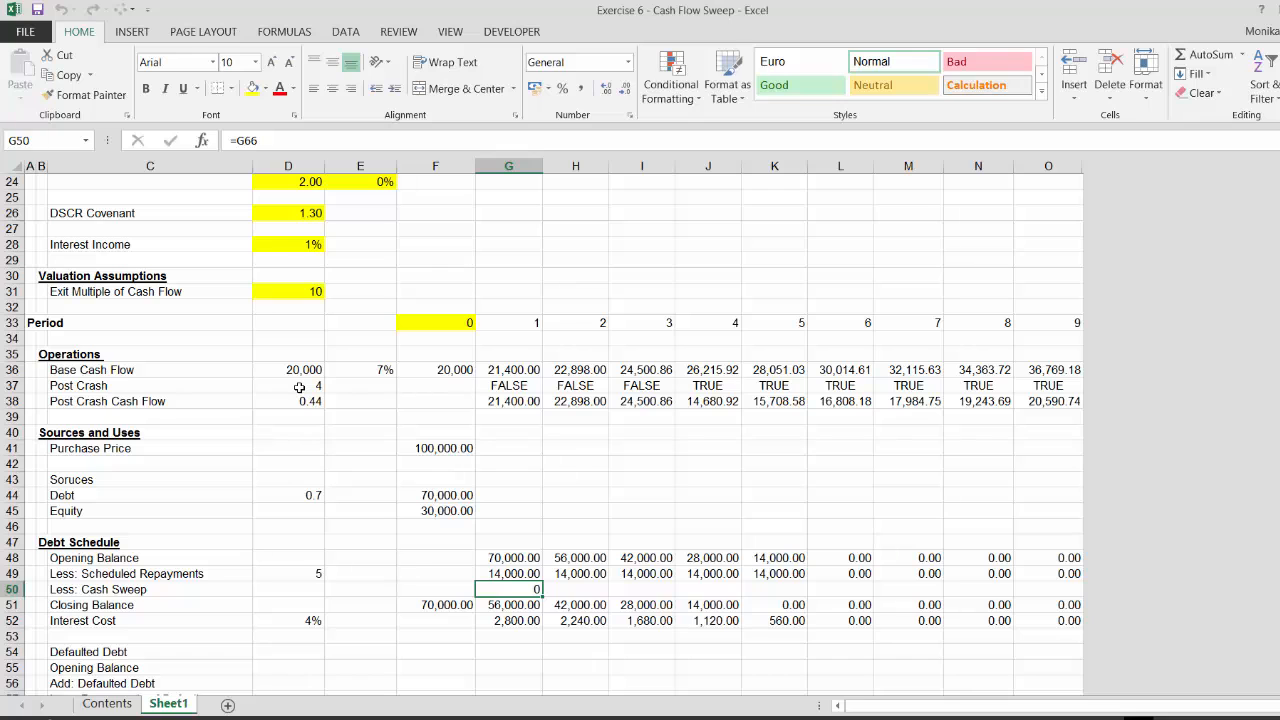
key("shift+Right")
key("shift+Right")
key("shift+Right")
key("shift+Right")
key("shift+Right")
key("shift+Right")
key("shift+Right")
key("shift+Right")
key("ctrl+r")
key("Down")
key("Down")
key("Down")
key("Down")
key("Down")
key("Down")
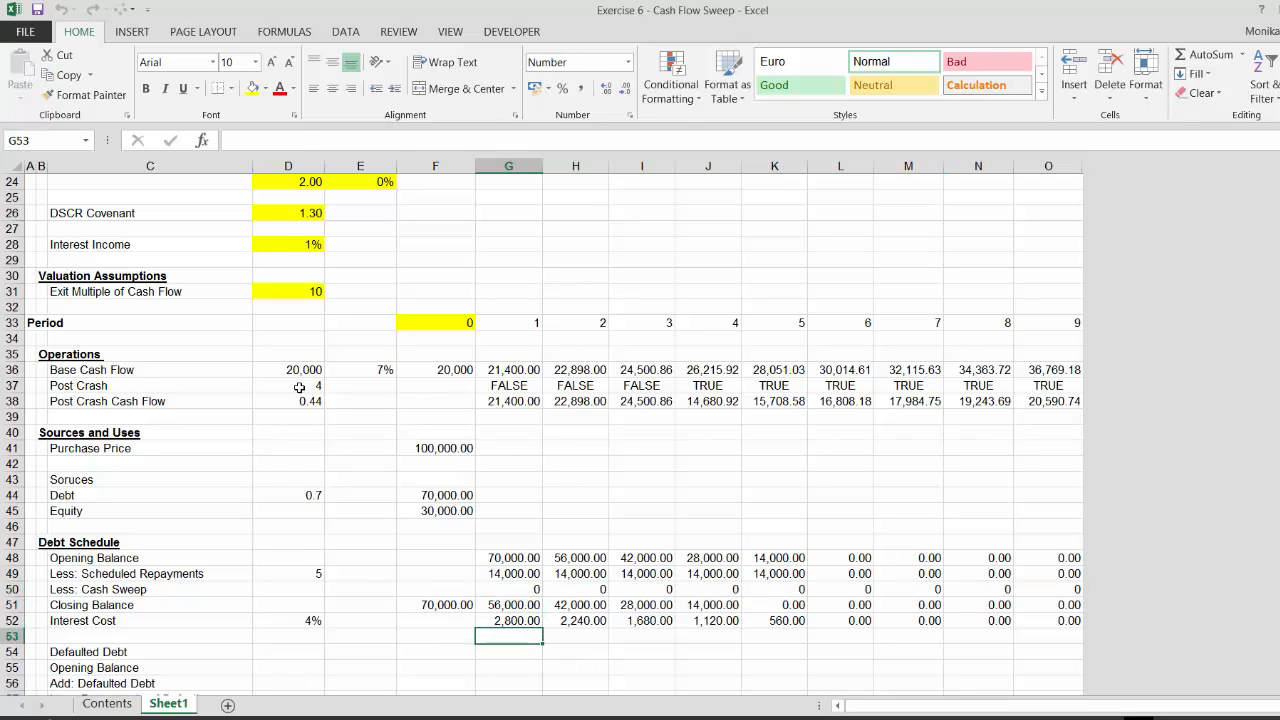
Set period-1 defaulted debt Opening Balance equal to the previous period's Closing Balance
key("Up")
scroll(299, 387, "down", 1)
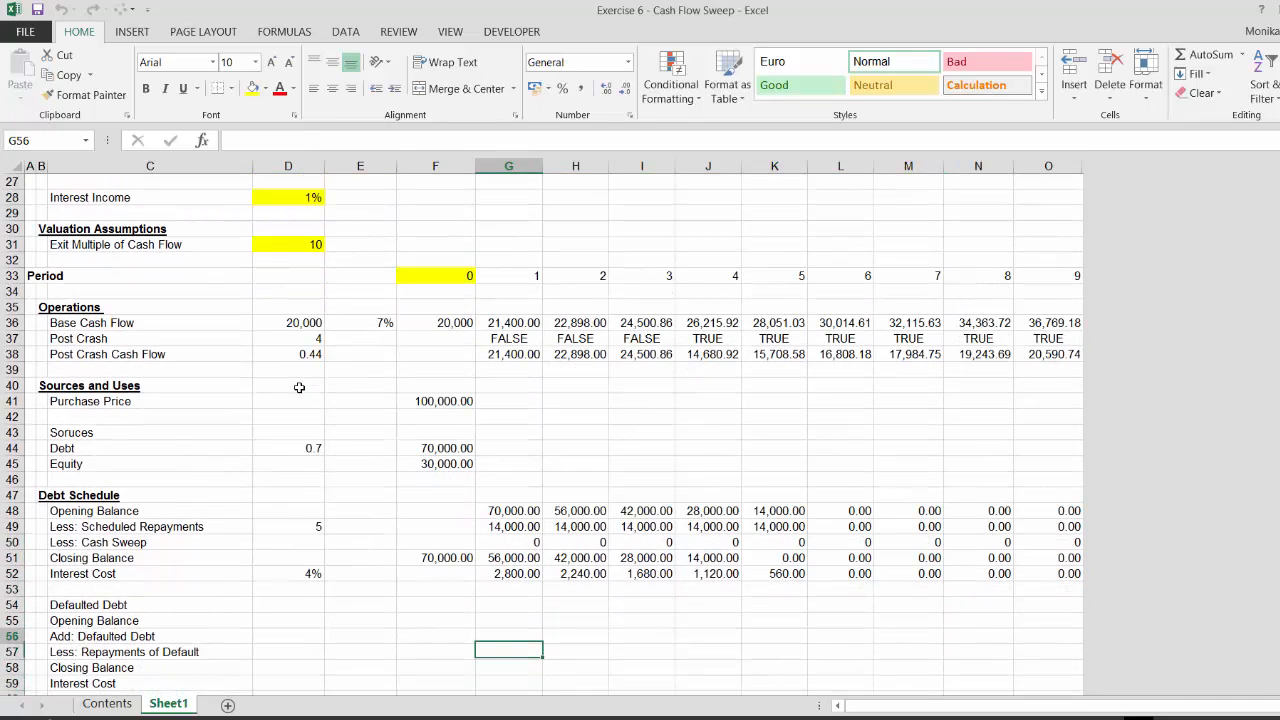
type("=")
key("Down")
key("Down")
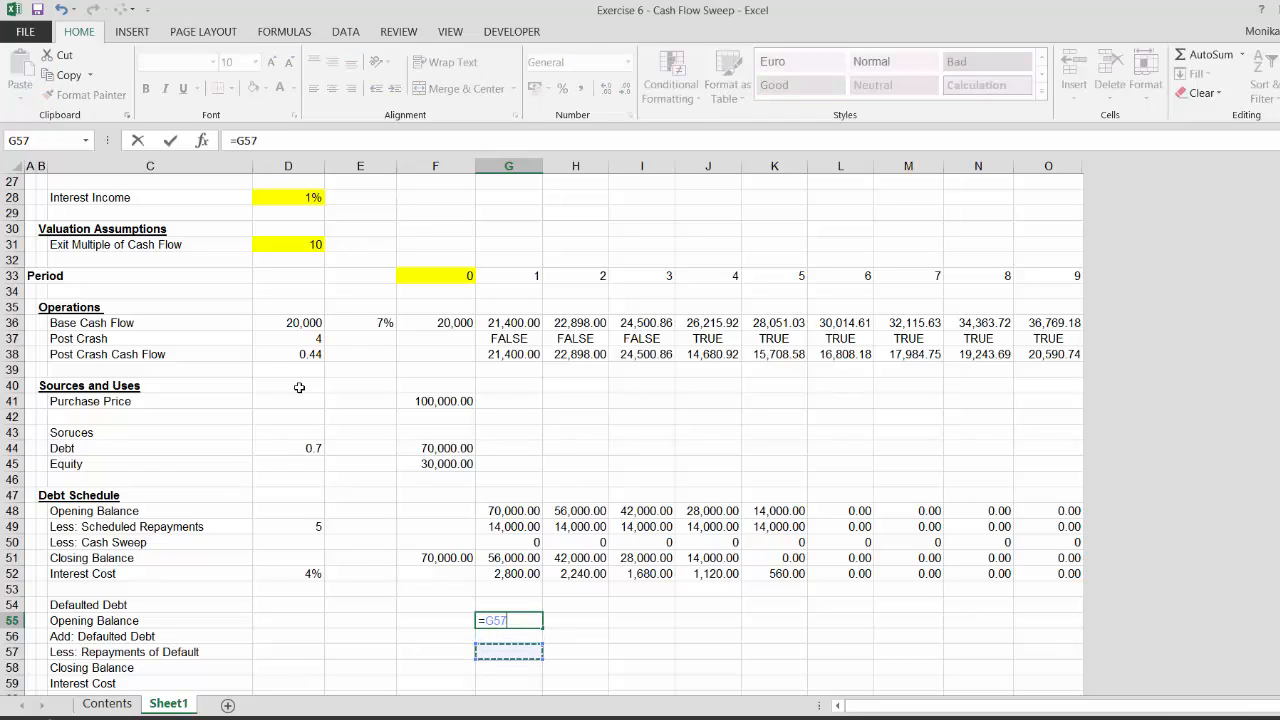
key("Down")
key("Left")
key("Left")
key("Right")
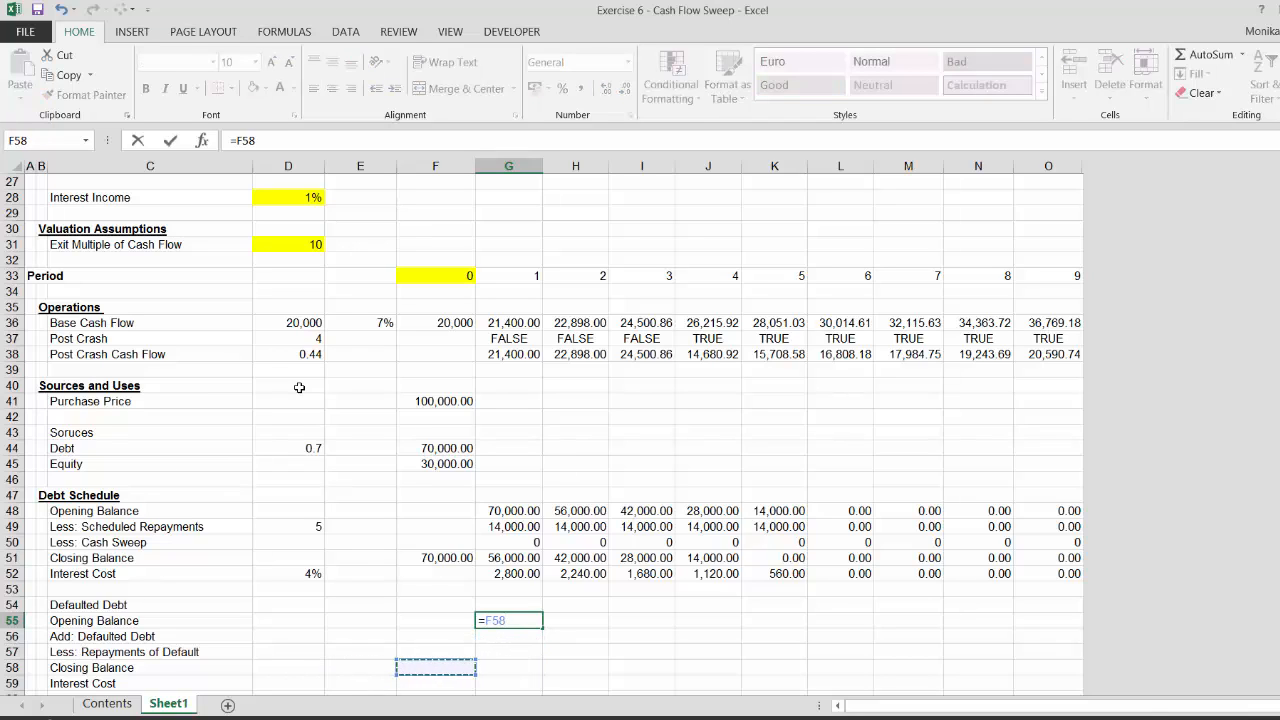
key("Return")
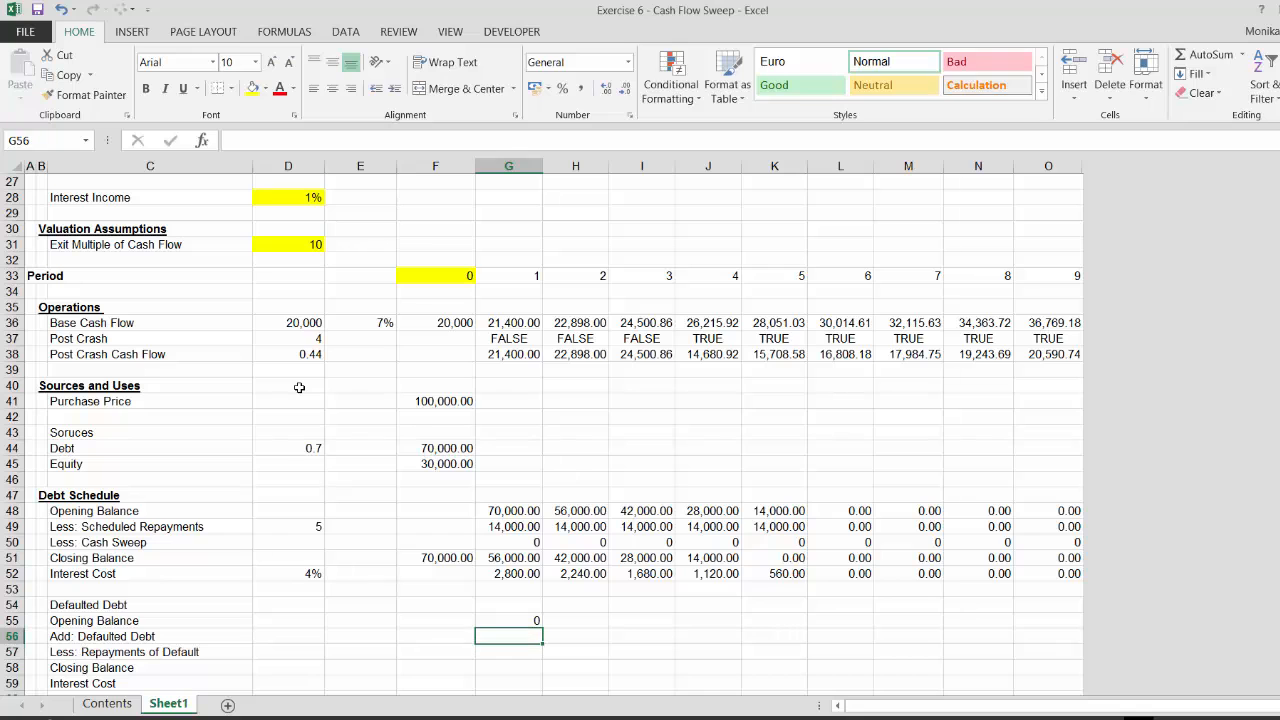
Link period-1 Add: Defaulted Debt to the waterfall's Add: Defaulted Debt row
type("=")
key("Down")
key("Down")
key("Down")
key("Down")
key("Down")
key("Down")
key("Down")
key("Down")
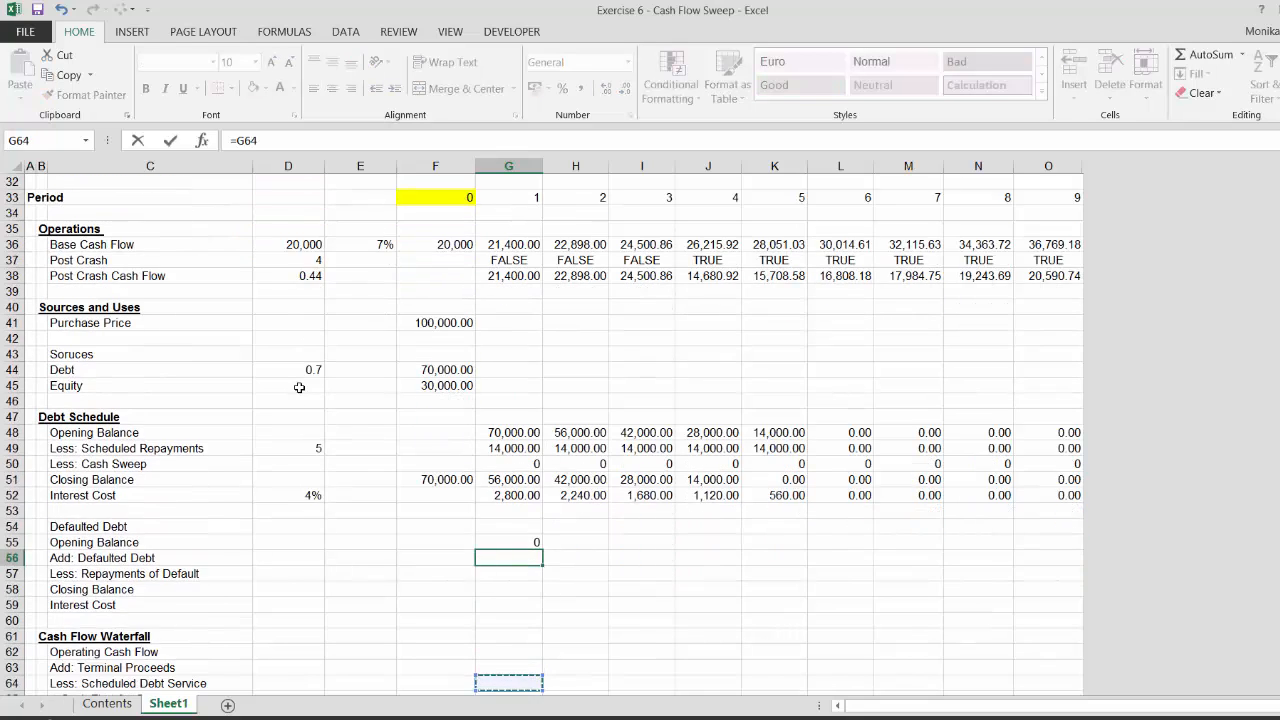
key("Down")
key("Down")
key("Down")
key("Down")
key("Down")
key("Down")
key("Down")
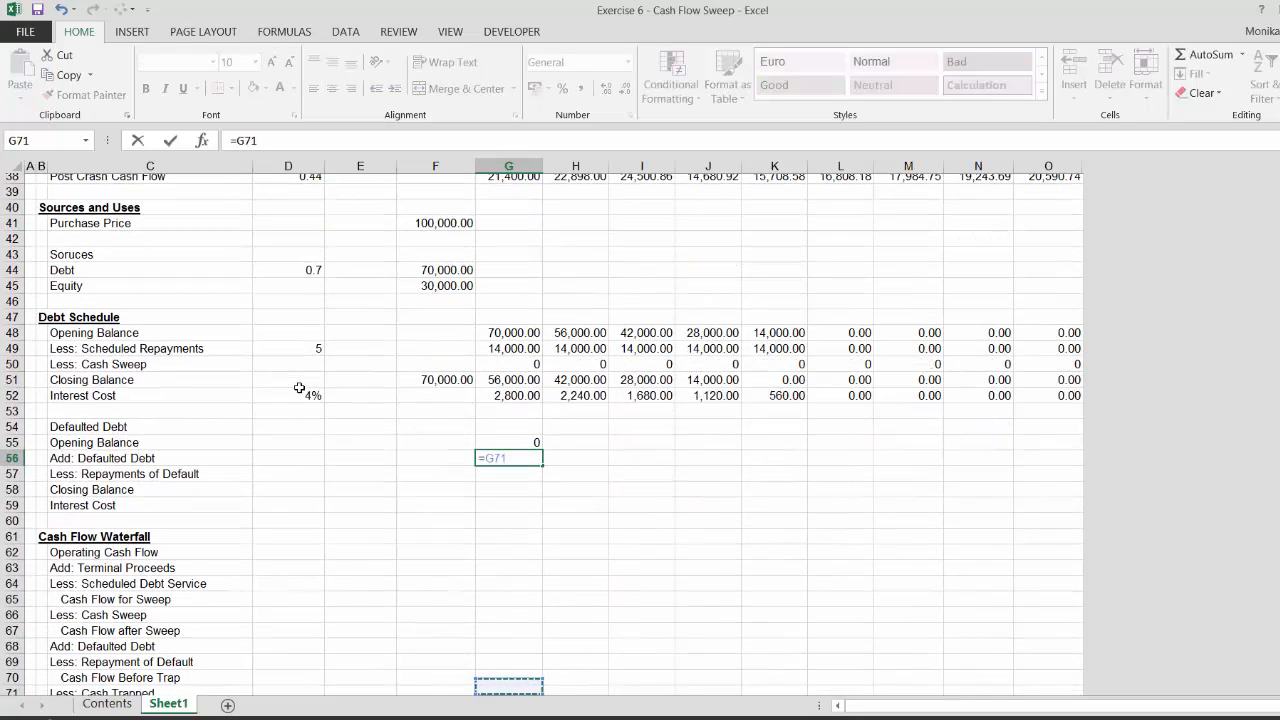
key("Down")
key("Down")
key("Down")
key("Down")
key("Up")
key("Up")
key("Up")
key("Up")
key("Up")
key("Up")
key("Up")
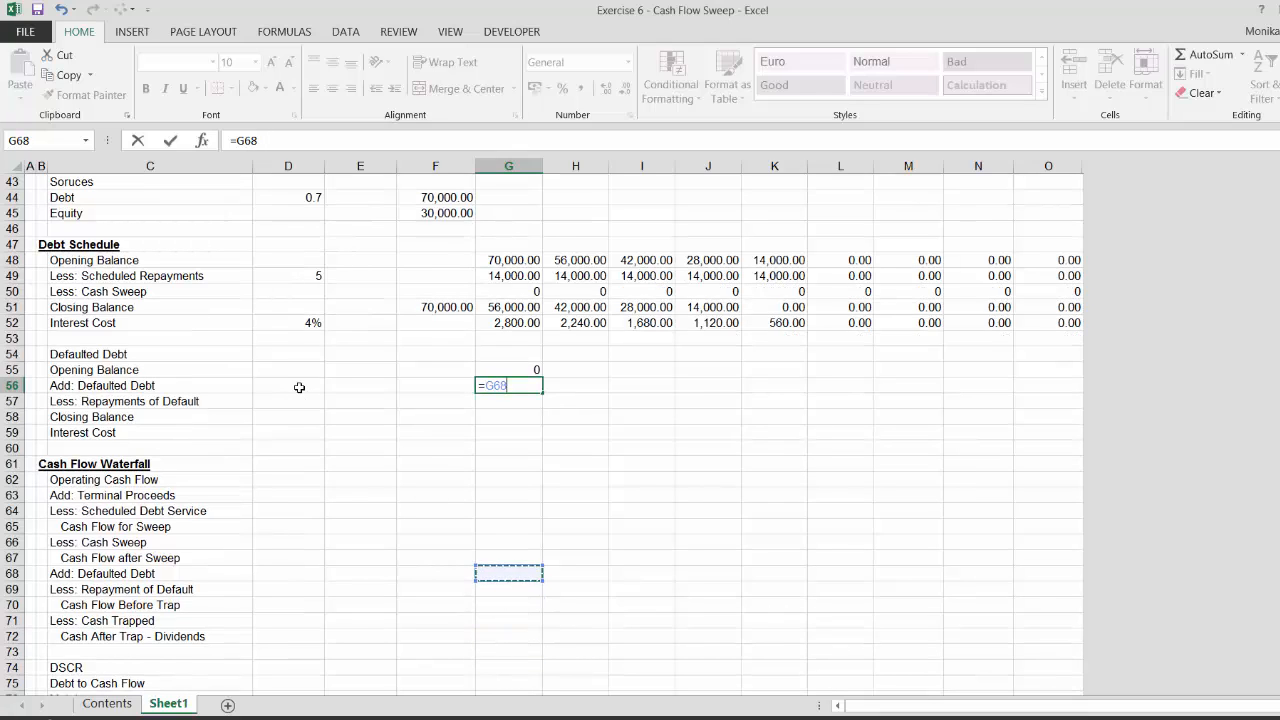
key("Return")
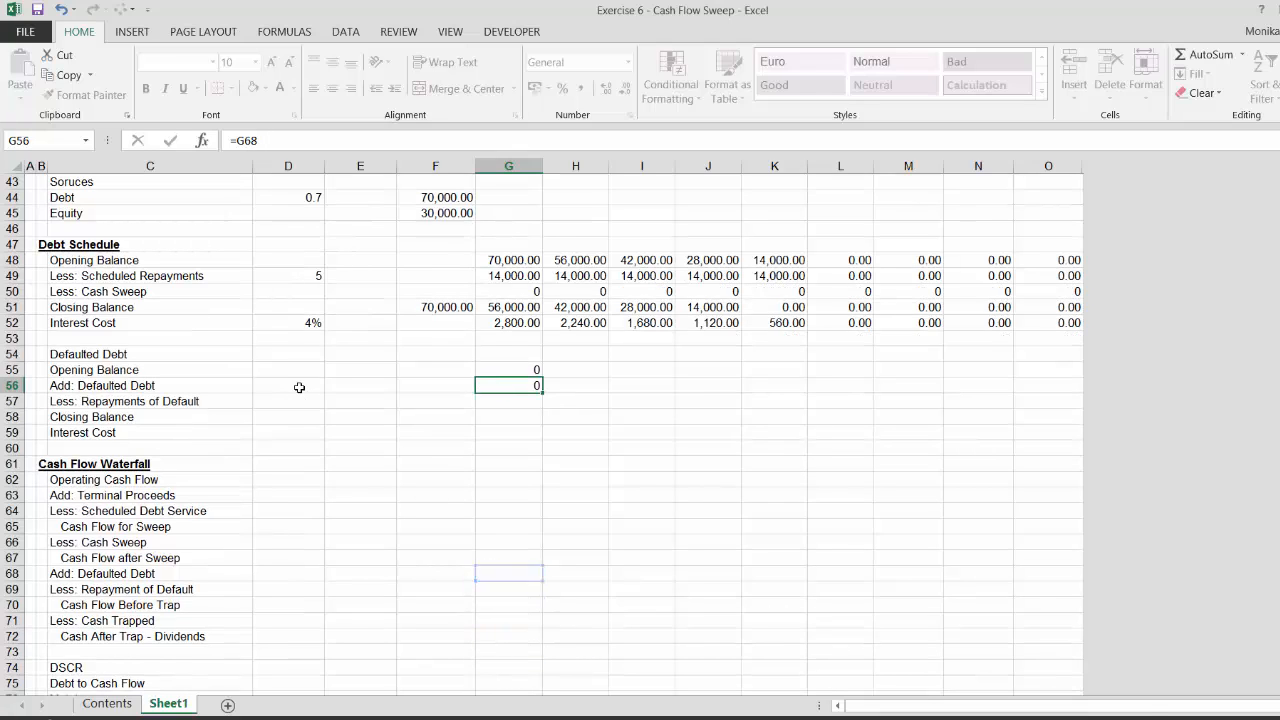
Link period-1 Less: Repayments of Default to the waterfall's Less: Repayment of Default row
type("=")
key("Down")
key("Down")
key("Down")
key("Down")
key("Down")
key("Down")
key("Down")
key("Down")
key("Down")
key("Down")
key("Down")
key("Down")
key("Down")
key("Down")
key("Down")
key("Down")
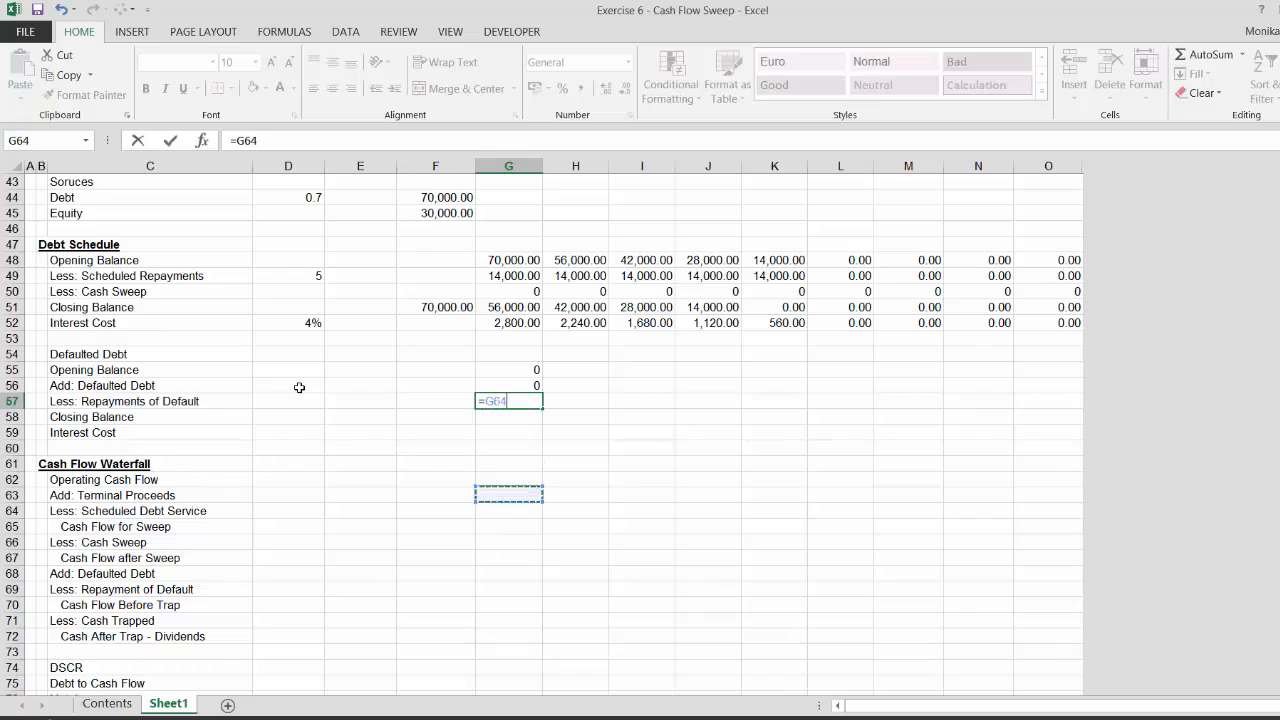
key("Up")
key("Up")
key("Up")
key("Up")
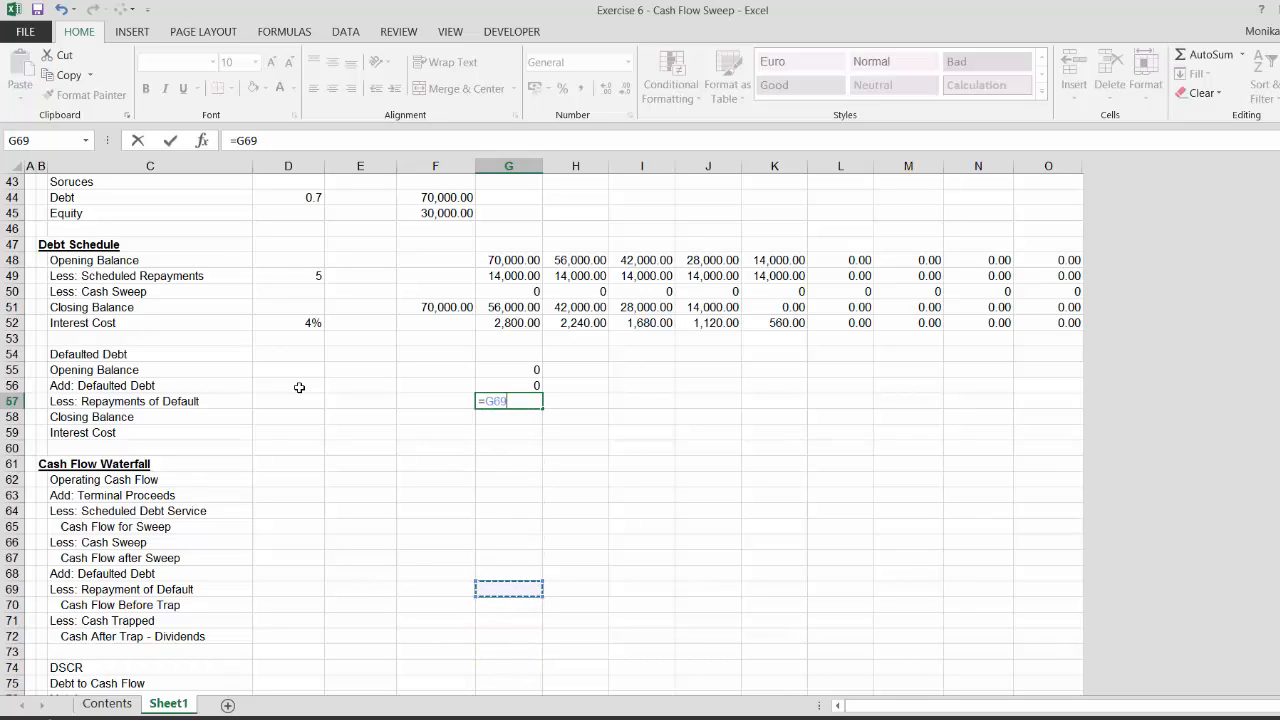
key("Return")
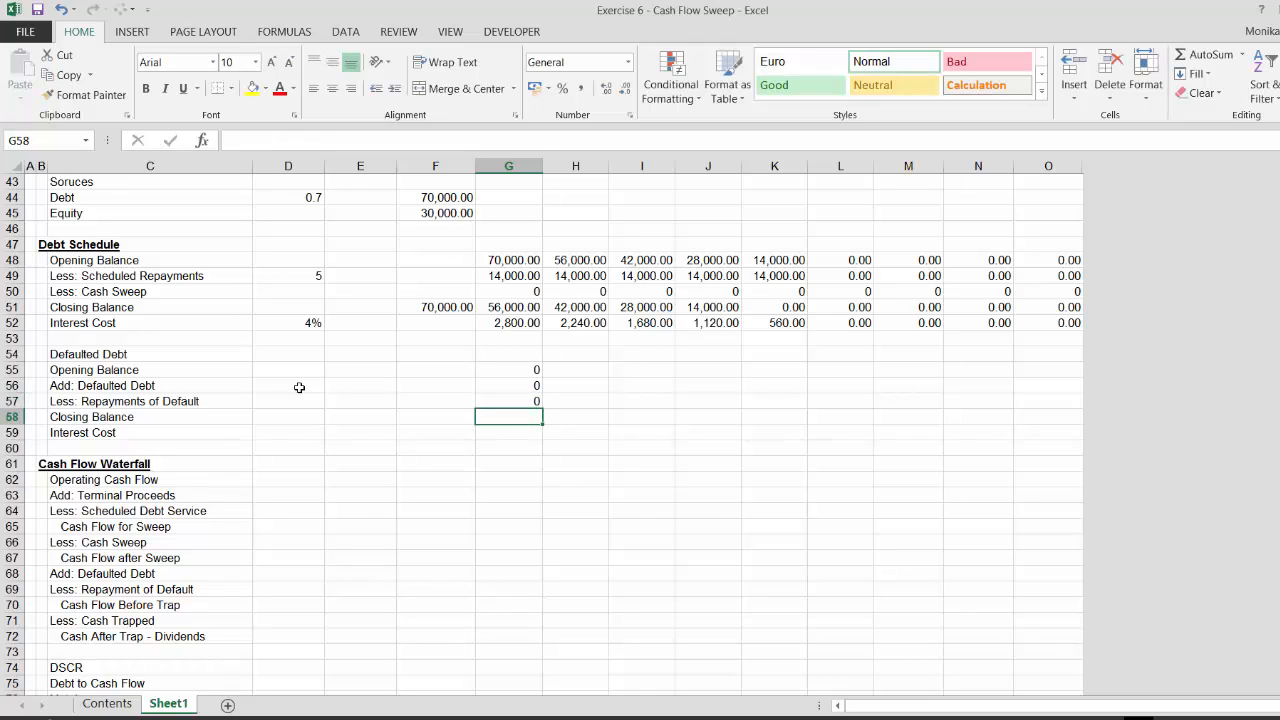
Set period-1 defaulted debt Closing Balance to Opening Balance plus Defaulted Debt minus Repayments of Default
type("=")
key("Up")
key("Up")
key("Up")
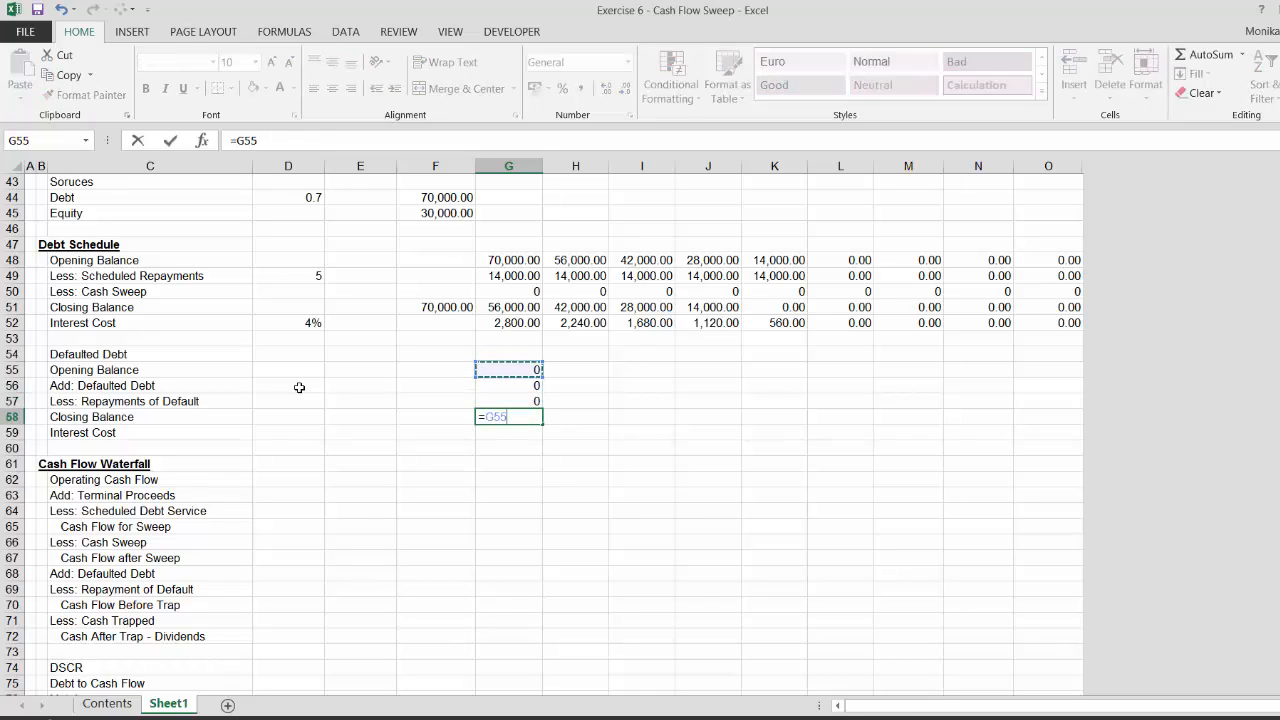
type("+")
key("Up")
key("Up")
type("-")
key("Up")
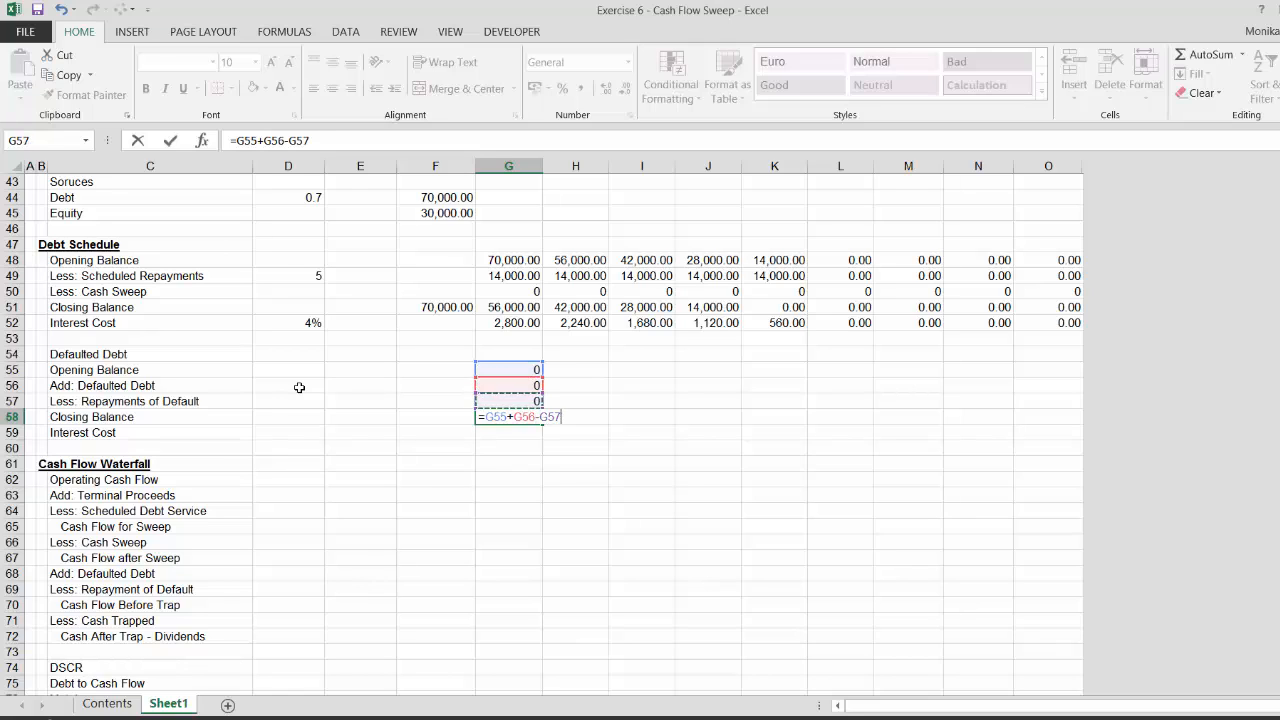
key("Return")
Set the defaulted debt Interest Cost rate equal to the debt schedule's interest rate
key("Left")
key("Left")
key("Left")
type("=")
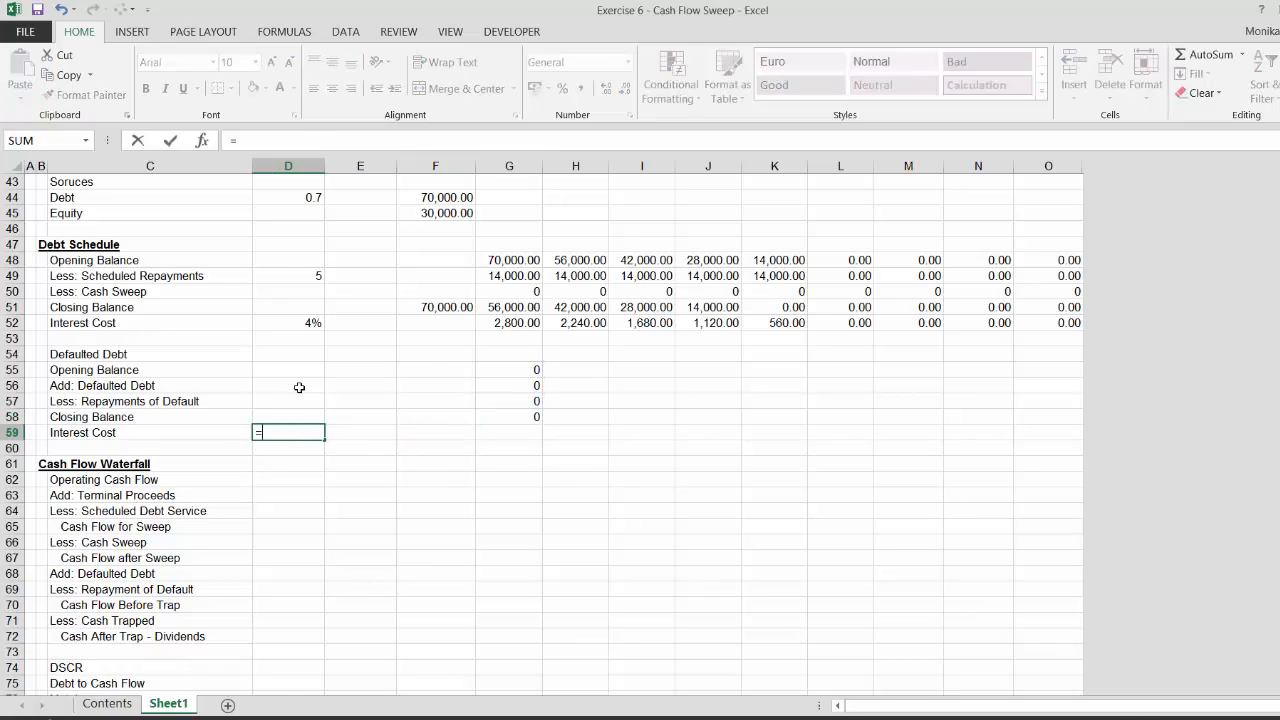
key("Up")
key("Up")
key("Up")
Set period-1 defaulted debt Interest Cost to the absolute rate cell times the Opening Balance
key("Up")
key("Up")
key("Up")
key("Up")
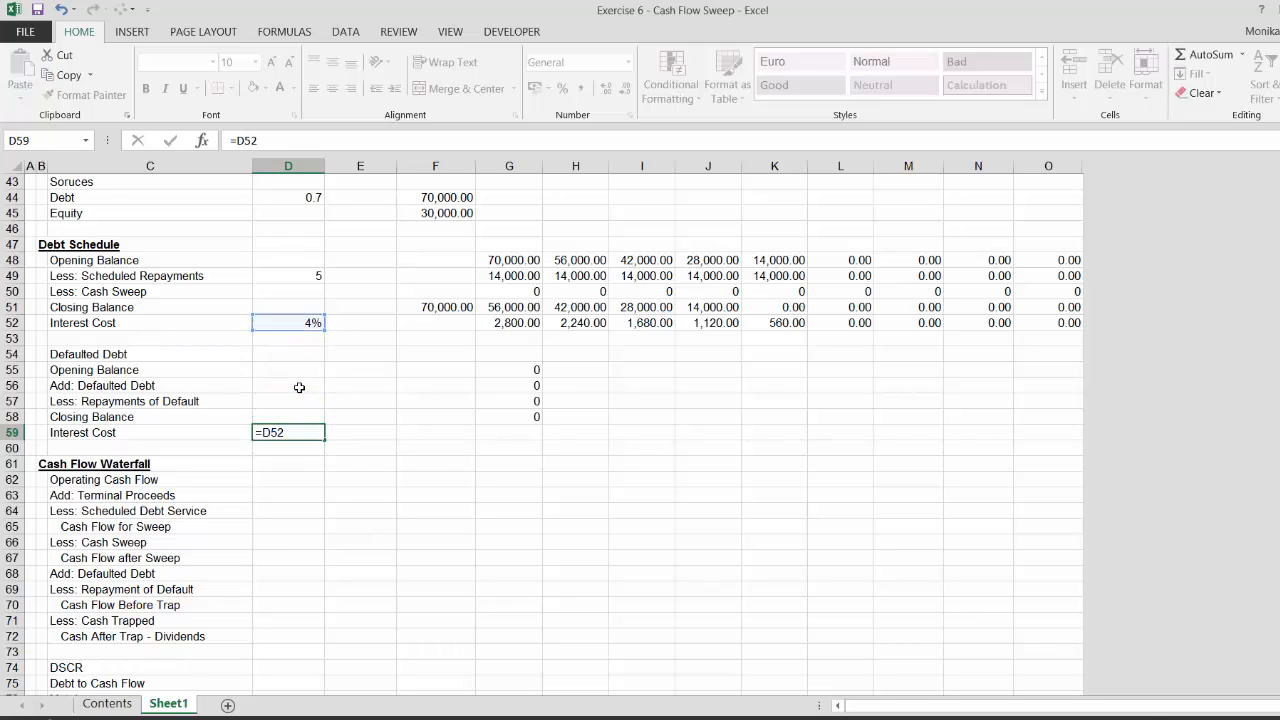
key("Return")
key("Up")
key("Right")
key("Right")
key("Right")
type("=")
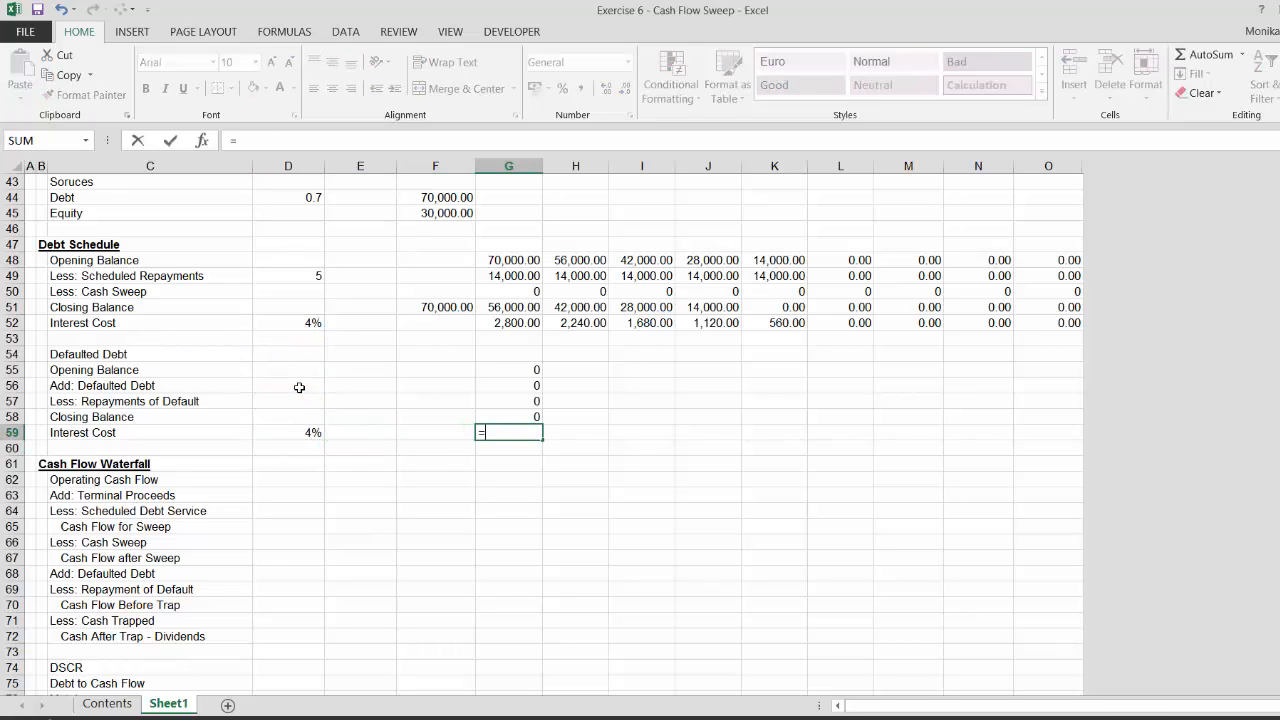
key("Left")
key("Left")
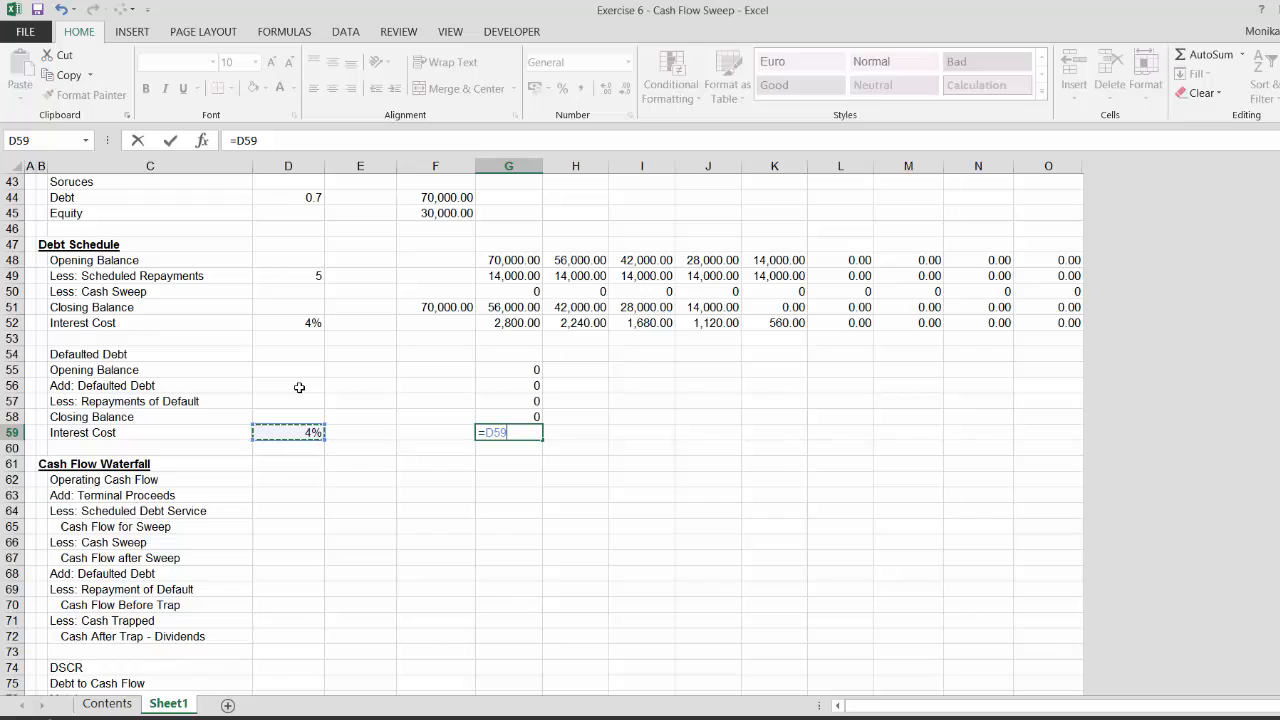
key("F4")
type("*")
key("Up")
key("Up")
key("Up")
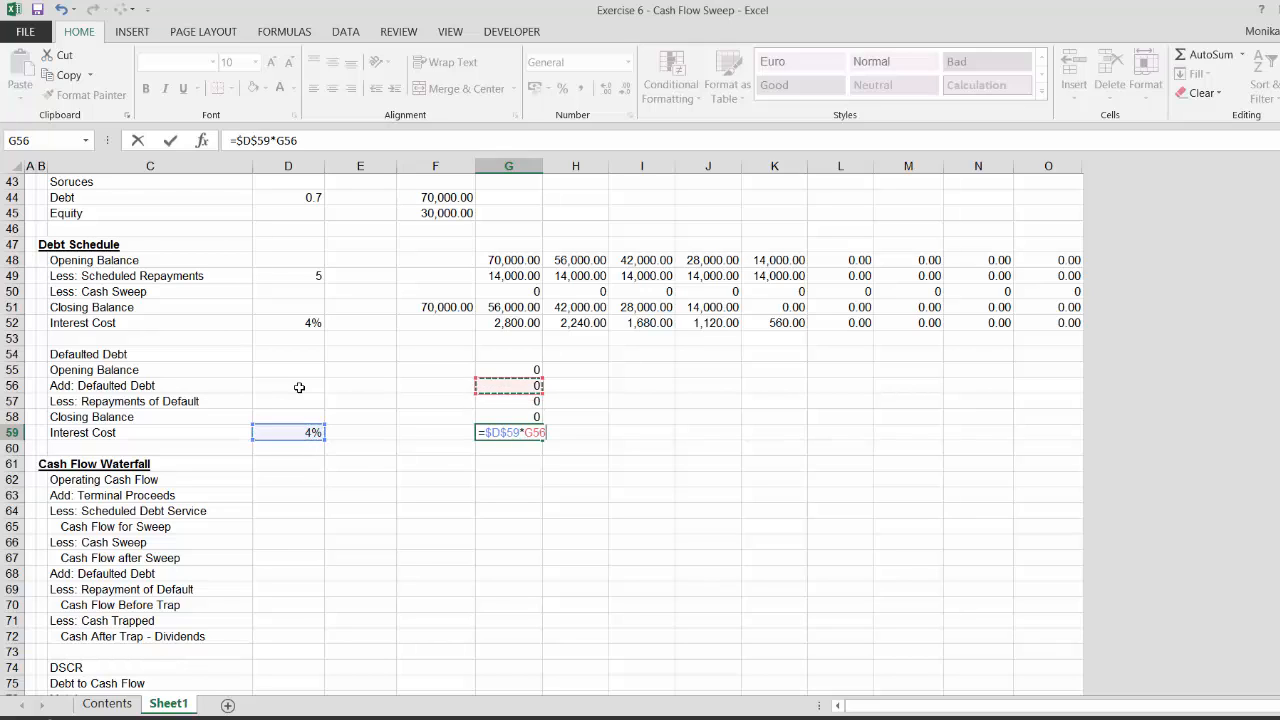
key("Up")
key("Return")
Format the period-1 defaulted debt formulas as numbers and fill them right across all periods
key("Up")
key("Up")
key("Up")
key("Up")
key("Up")
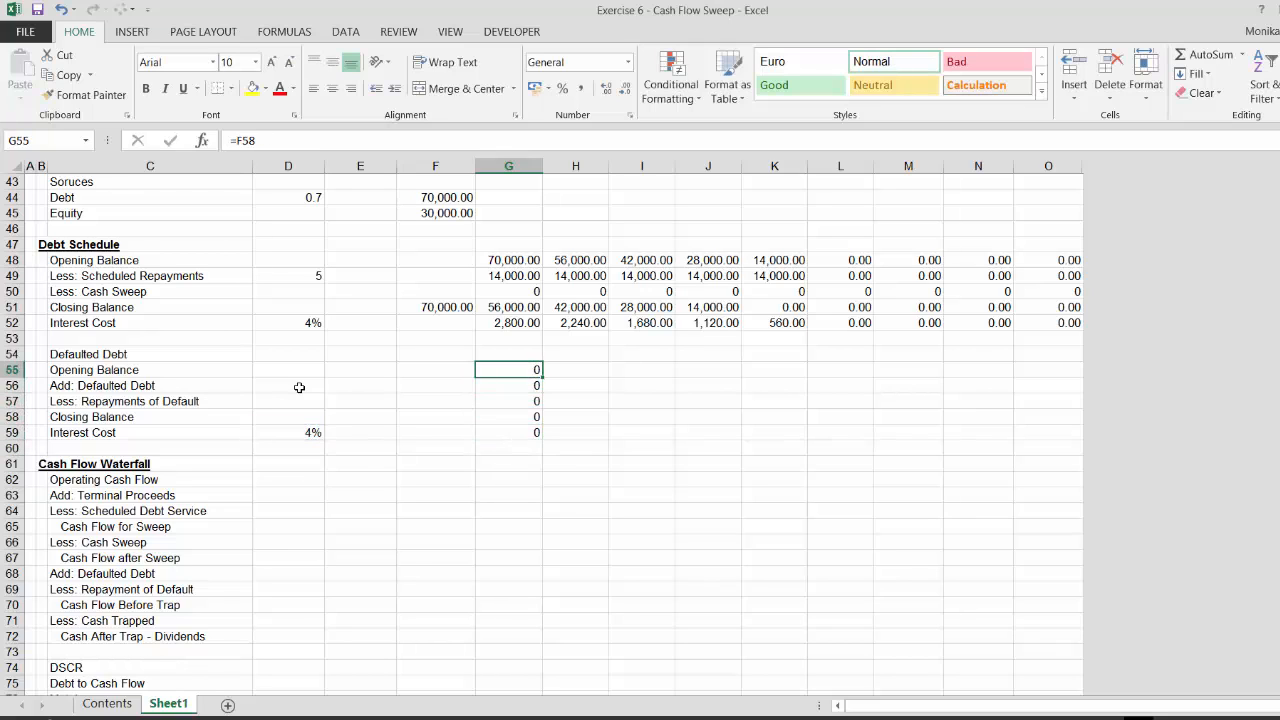
key("shift+Down")
key("shift+Down")
key("shift+Down")
key("shift+Down")
key("ctrl+v")
key("ctrl+shift+1")
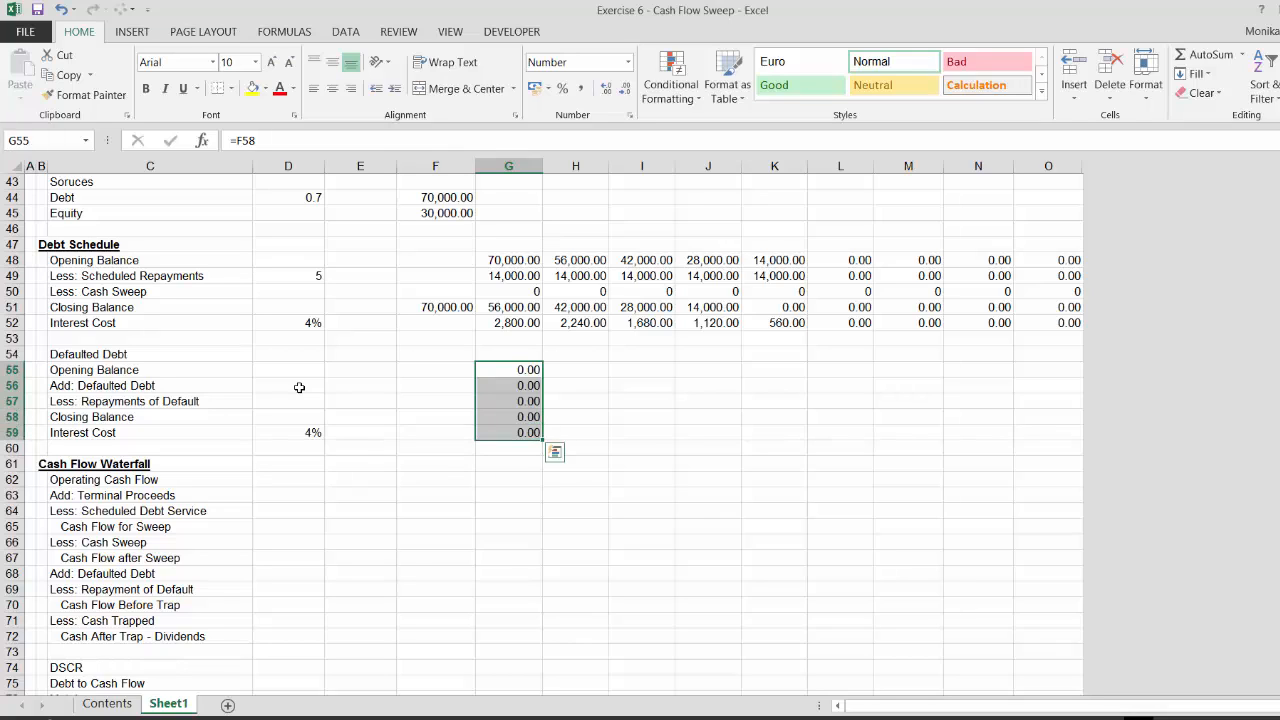
key("ctrl+shift+r")
key("Down")
key("Down")
key("Down")
key("Down")
key("Down")
key("Down")
key("Down")
key("Down")
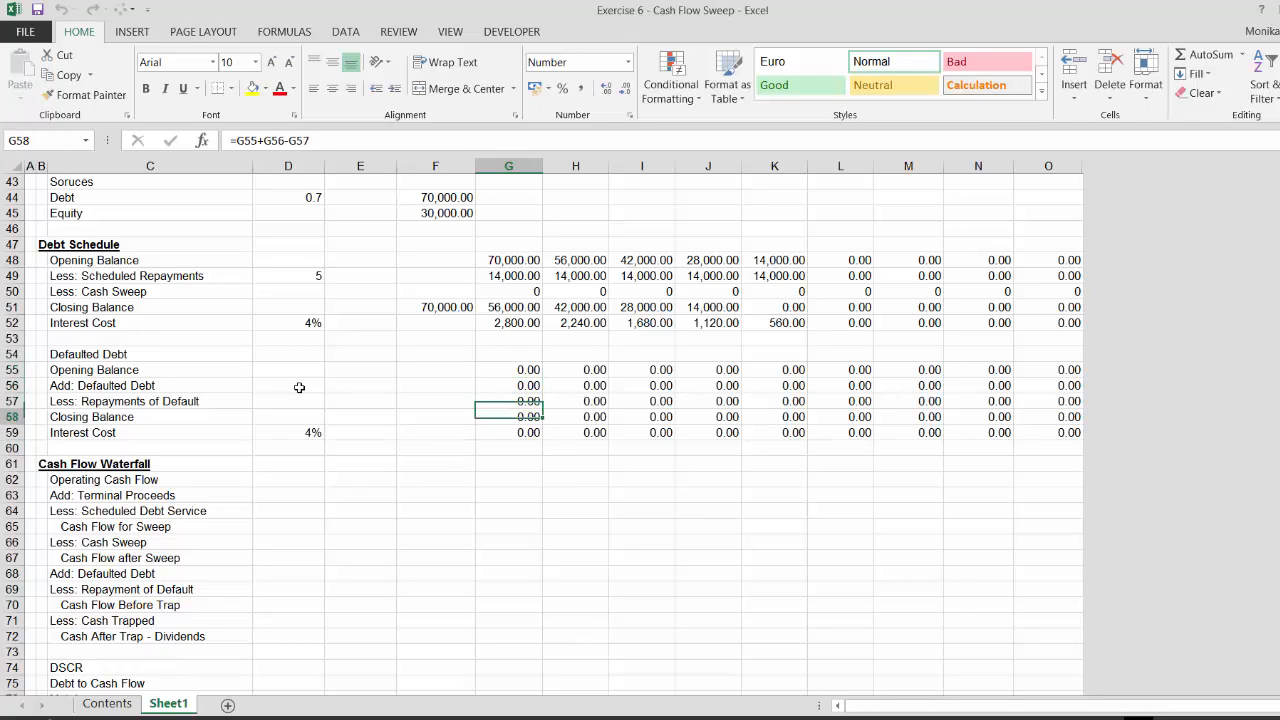
Set period-1 Operating Cash Flow in the waterfall equal to Post Crash Cash Flow
key("Up")
type("=")
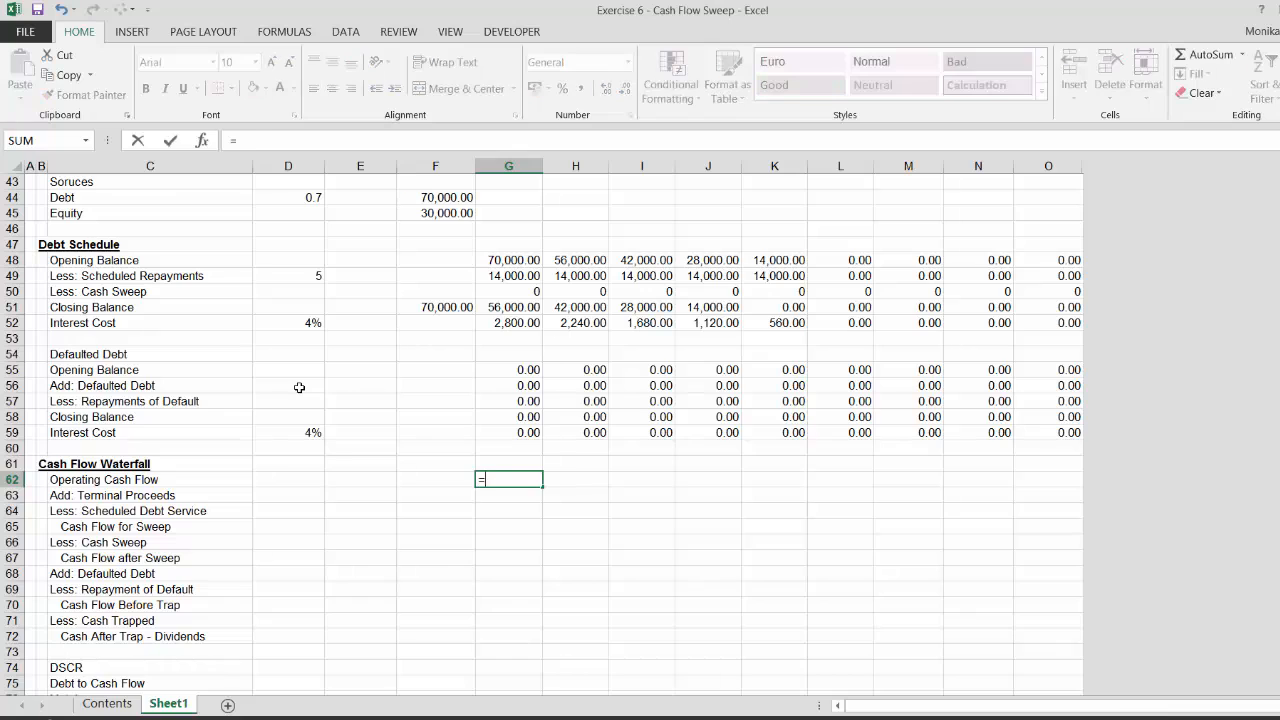
key("Up")
key("Up")
key("Up")
key("Up")
key("Up")
key("Up")
key("Up")
key("Up")
key("Up")
key("Up")
key("Up")
key("Up")
key("Up")
key("Up")
key("Up")
key("Up")
key("Up")
key("Up")
key("Up")
key("Up")
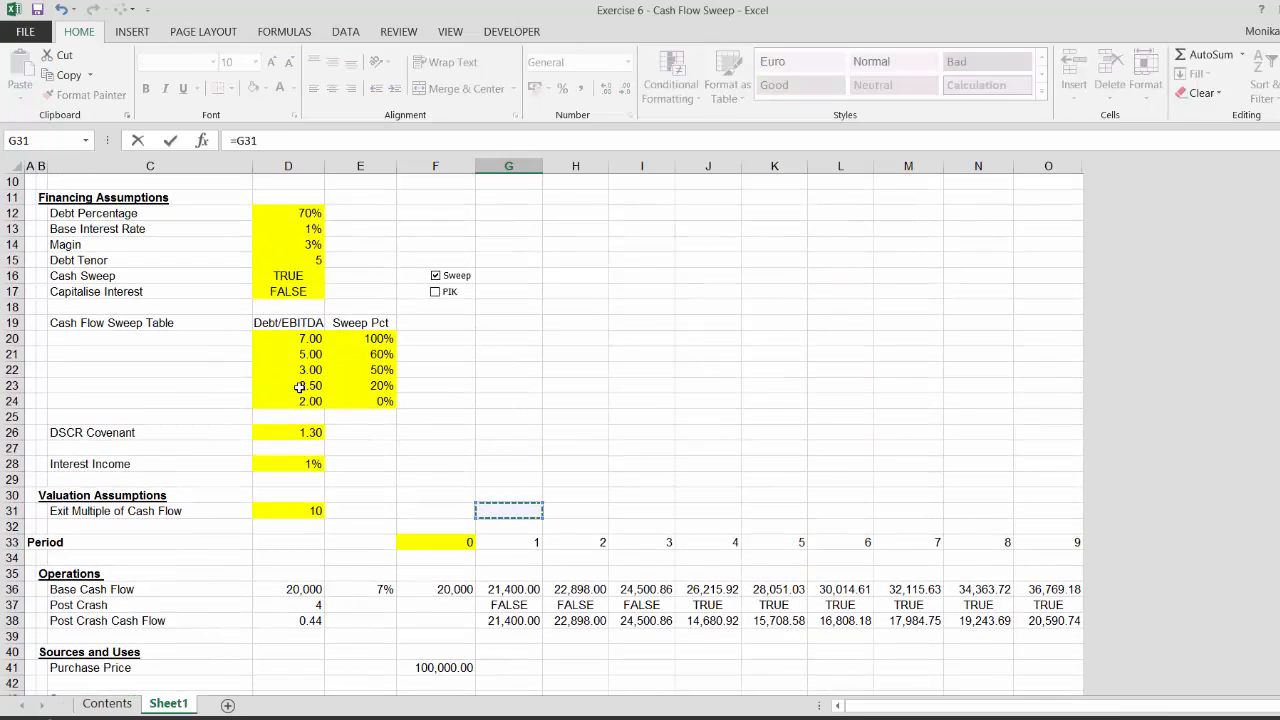
key("Down")
key("Down")
key("Down")
key("Down")
key("Down")
key("Down")
key("Down")
key("Down")
key("Down")
key("Up")
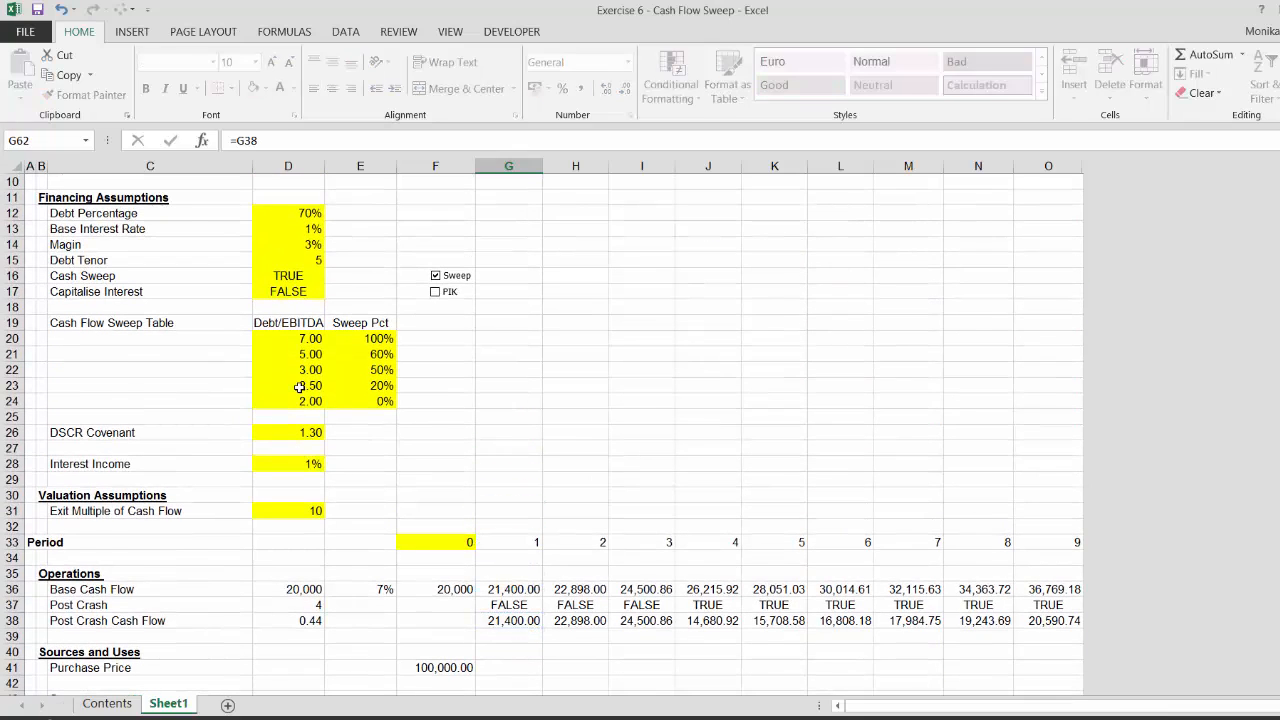
key("Return")
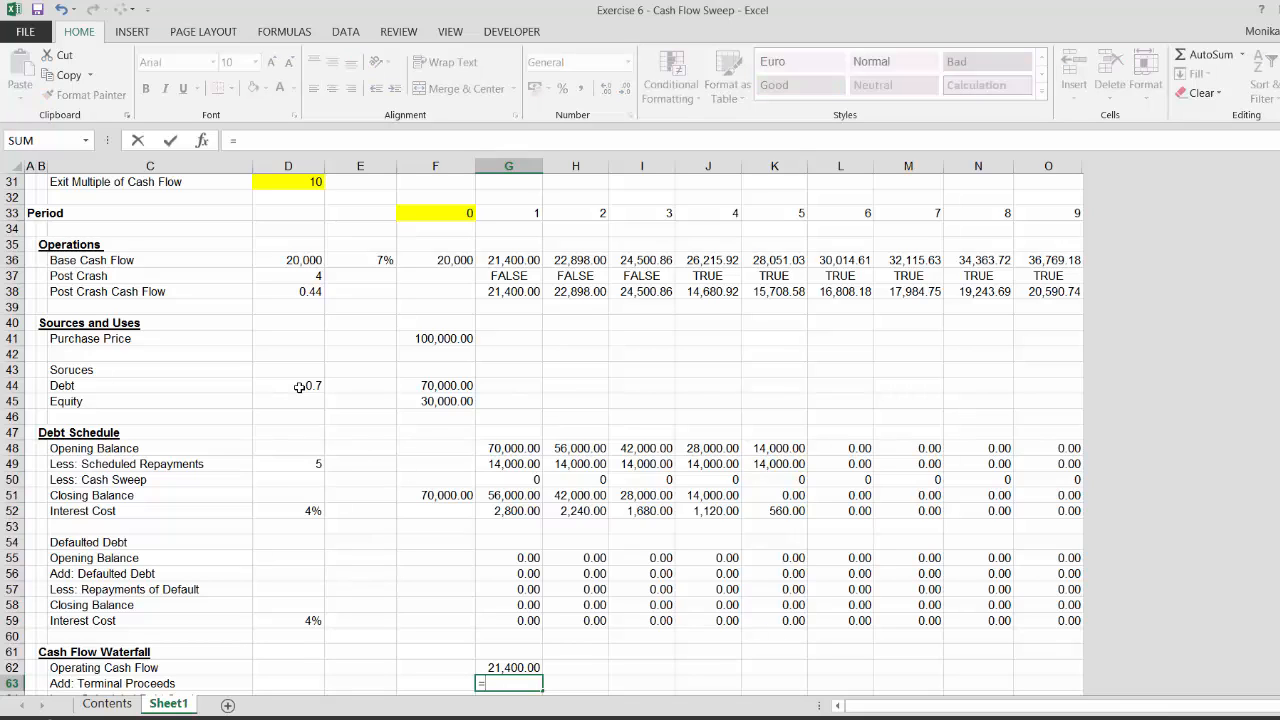
key("Escape")
Insert two blank rows below the Operations section
key("Up")
key("Up")
key("Up")
key("Up")
key("Up")
key("Up")
key("Up")
key("Up")
key("Up")
key("Up")
key("Up")
key("Up")
key("Up")
key("Up")
key("Up")
key("Up")
key("Up")
key("Up")
key("Up")
key("Up")
key("Up")
key("Up")
key("Up")
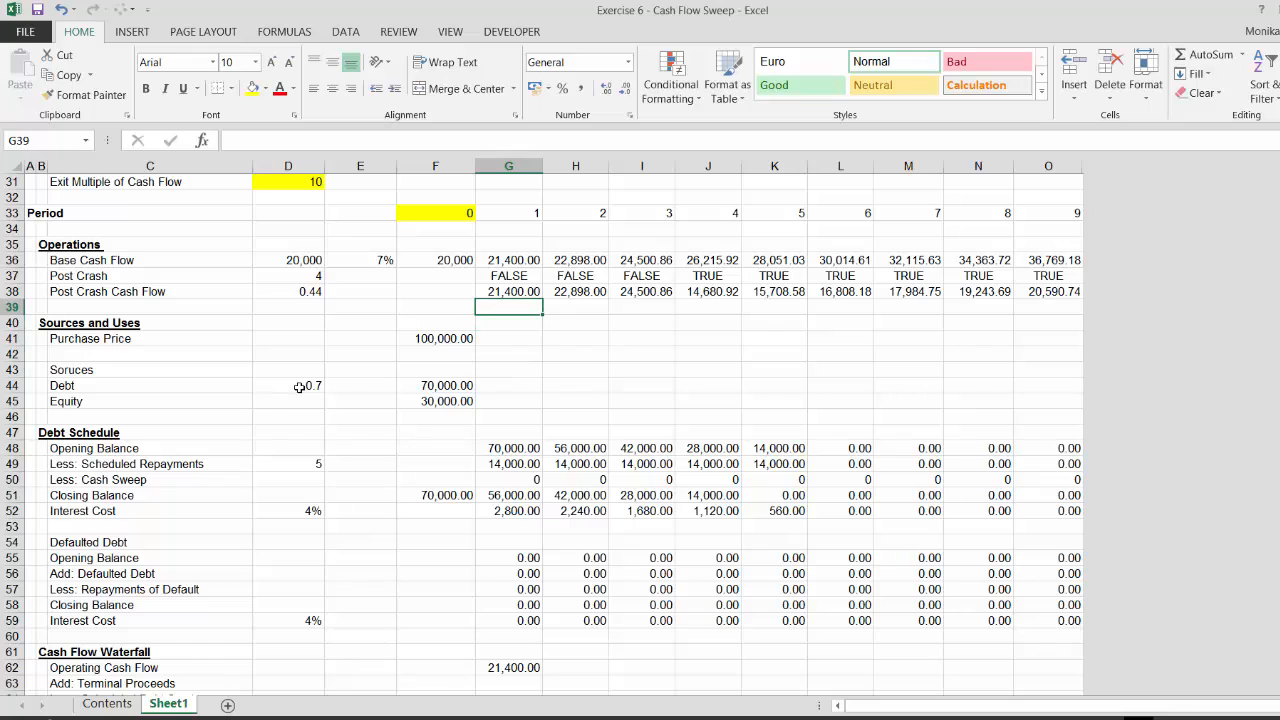
key("shift+space")
key("ctrl+shift+plus")
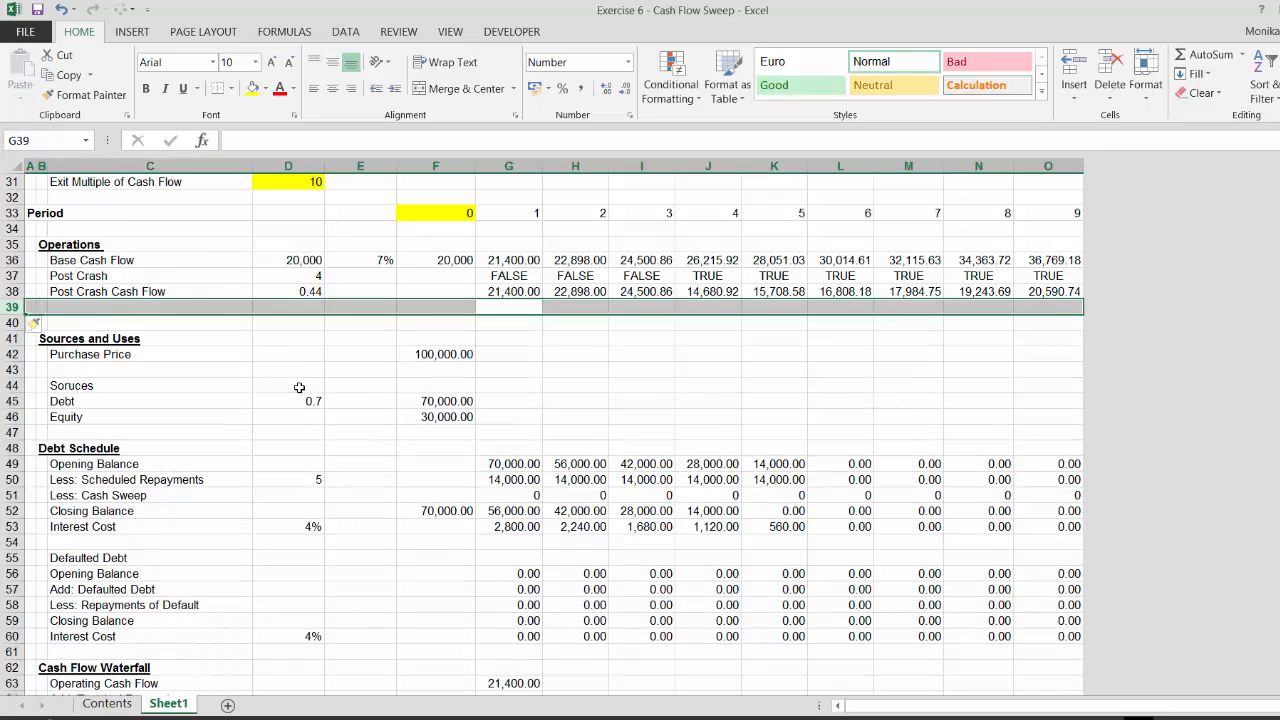
key("ctrl+shift+plus")
Add a Terminal Proceeds label in the first new row under Operations
key("Left")
key("Left")
key("Down")
key("Left")
key("Left")
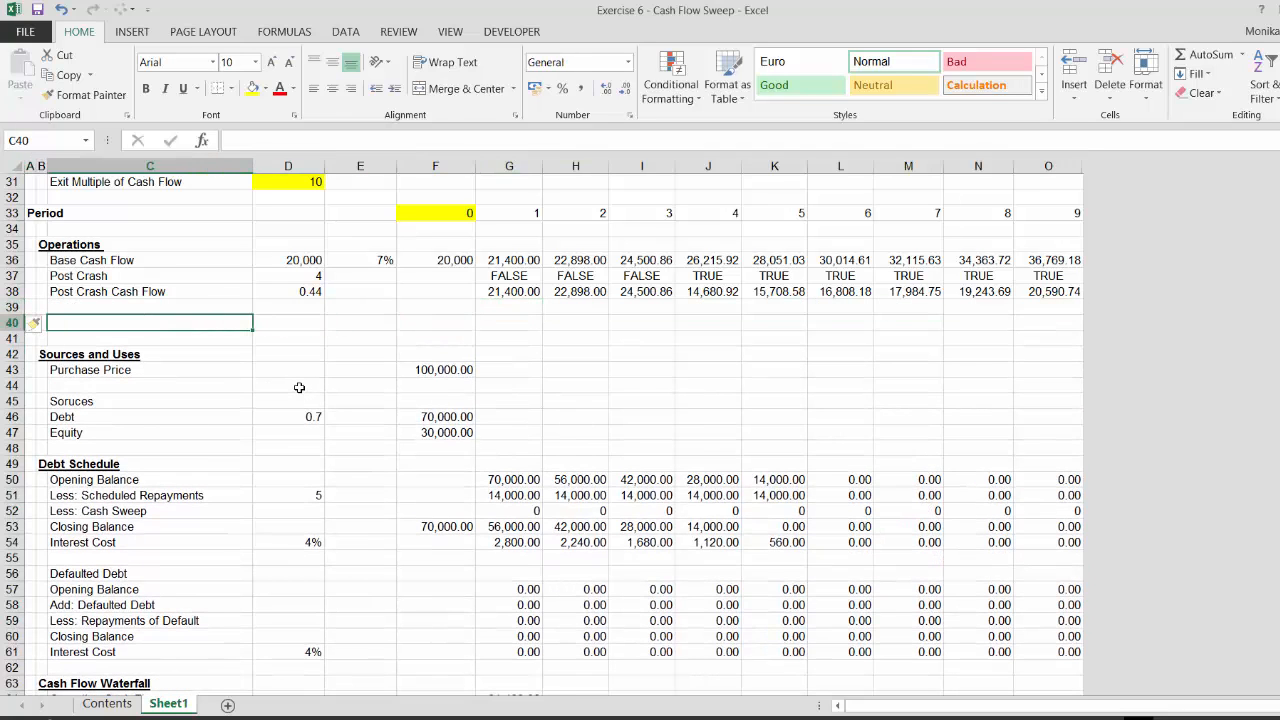
type("Terminal Proceeds")
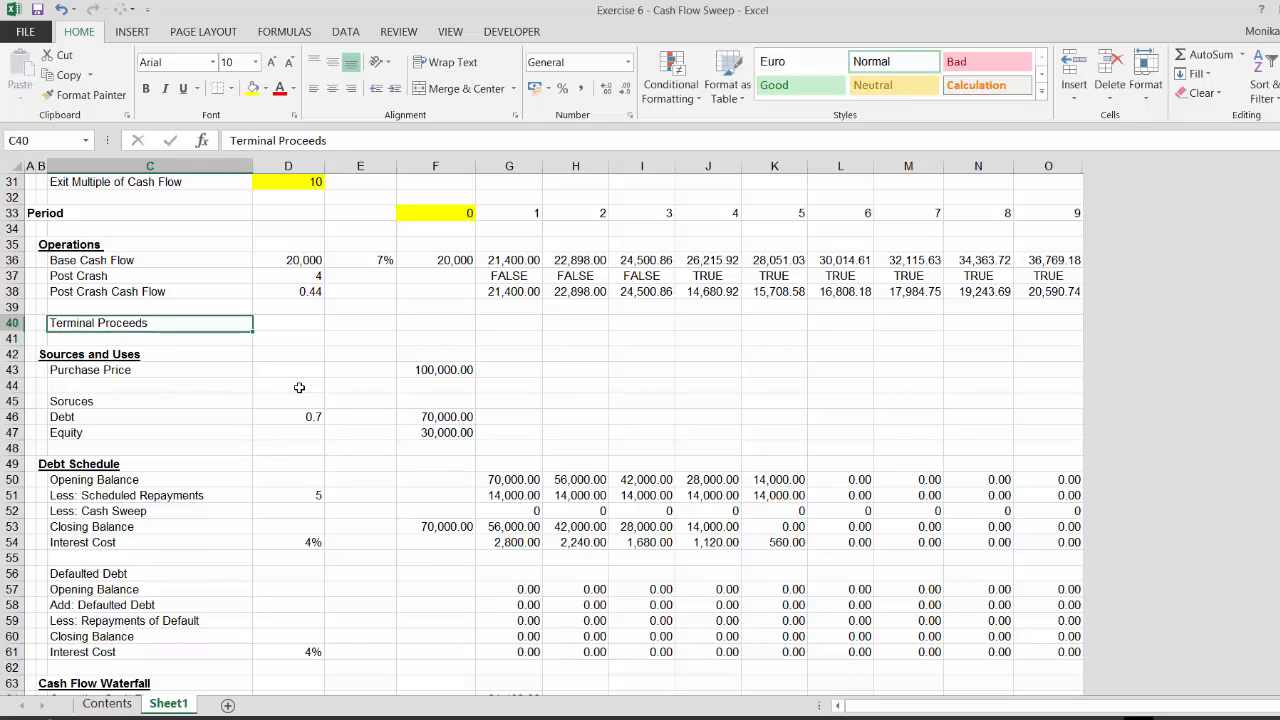
key("Right")
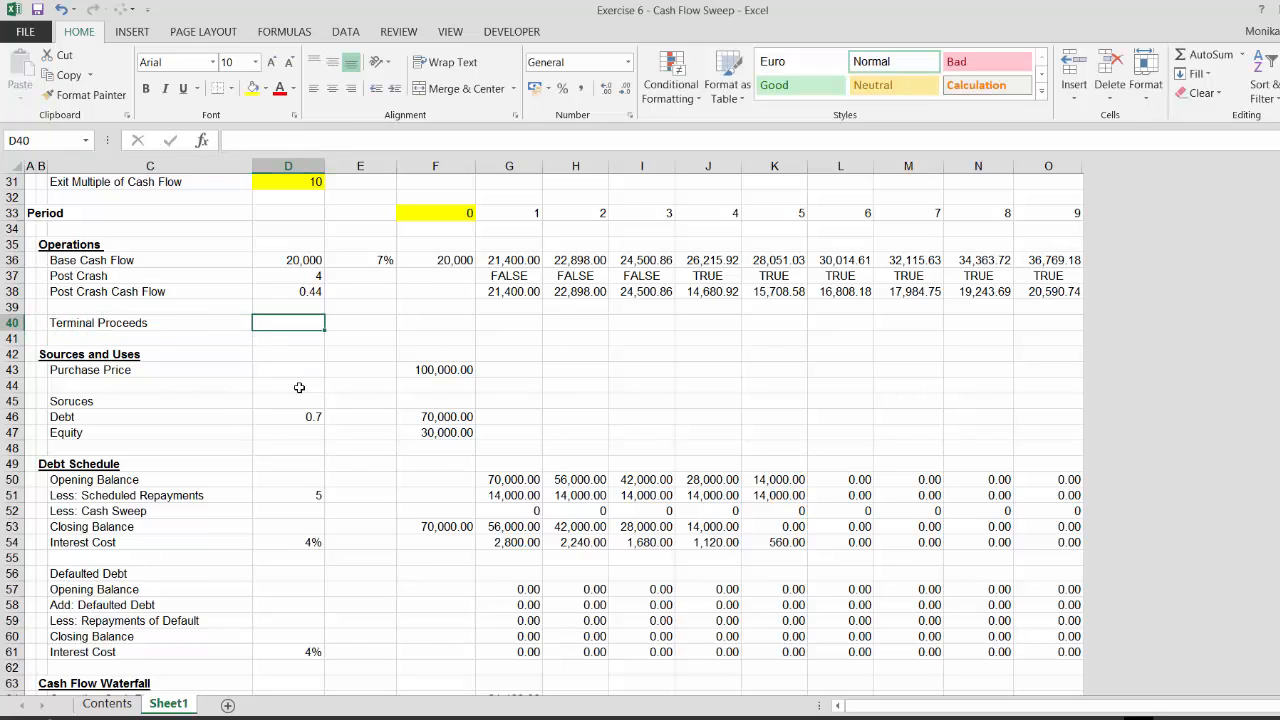
Link the Terminal Proceeds multiple cell to the Exit Multiple of Cash Flow assumption
type("=")
key("Up")
key("Up")
key("Up")
key("Up")
key("Up")
key("Up")
key("Up")
key("Up")
key("Up")
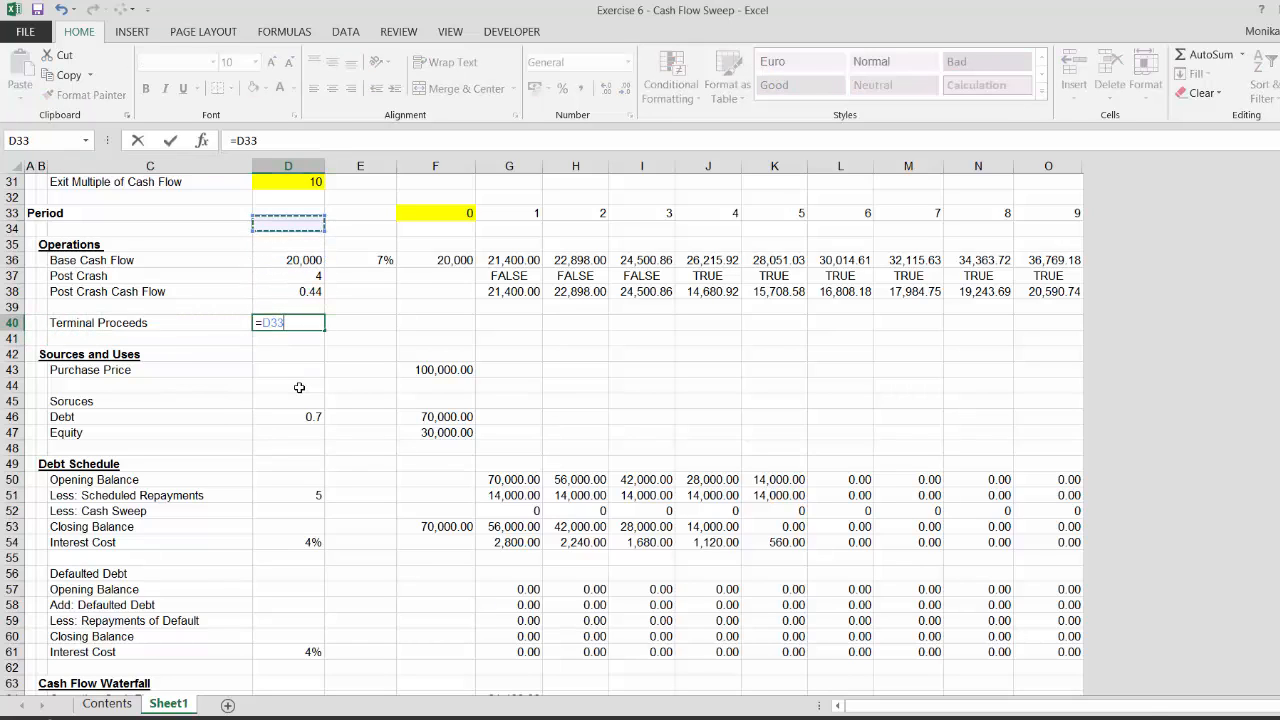
key("Return")
Calculate final-period Terminal Proceeds as Post Crash Cash Flow multiplied by the exit multiple
key("Up")
key("Right")
key("Right")
key("Right")
key("Right")
key("Right")
key("Right")
key("Right")
key("Right")
key("Right")
key("Right")
key("Right")
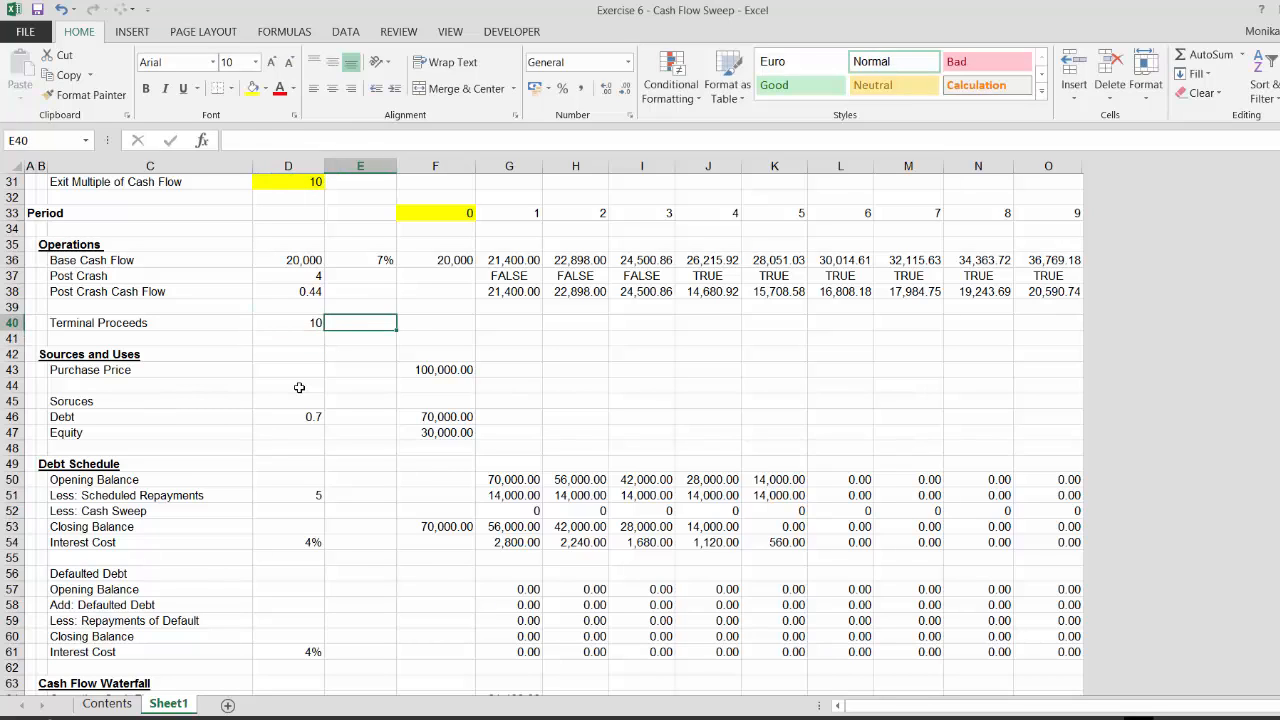
type("=")
key("Up")
key("Up")
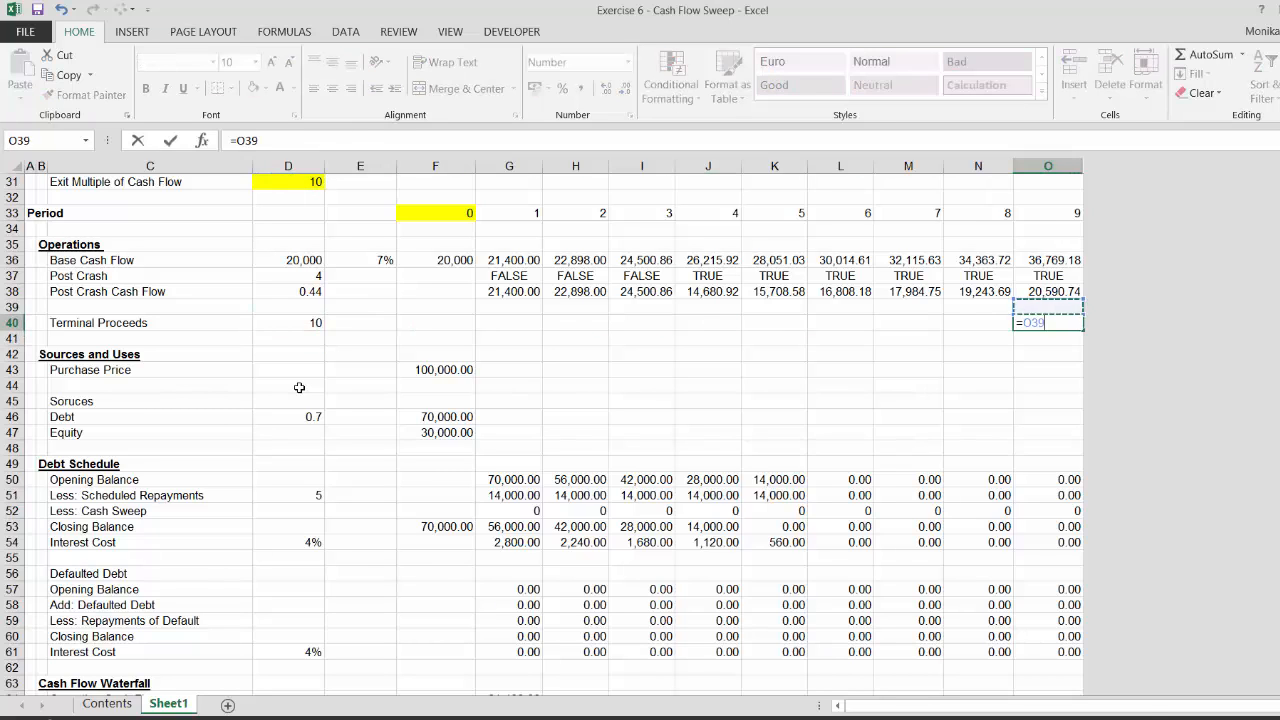
type("*")
key("Left")
key("Left")
key("Left")
key("Left")
key("Left")
key("Left")
key("Left")
key("Left")
key("Left")
key("Left")
key("Left")
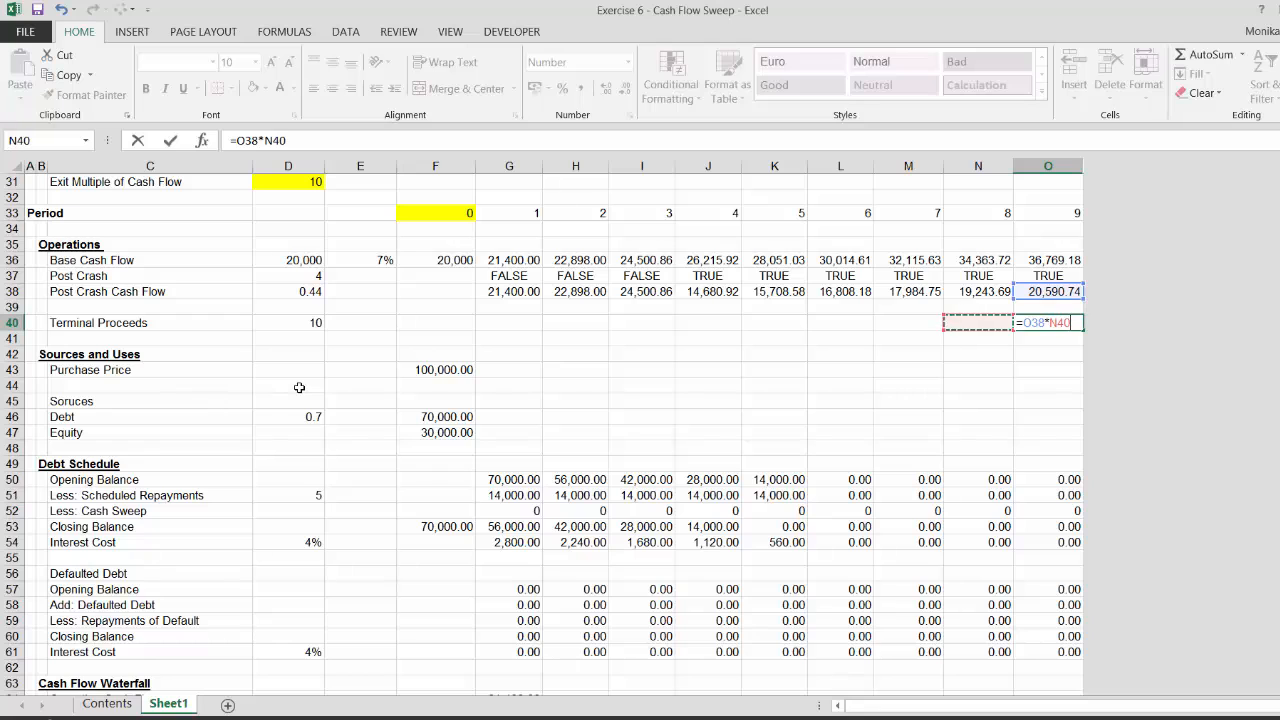
key("Return")
Link period-1 Add: Terminal Proceeds in the waterfall to the Terminal Proceeds row
key("Down")
key("Down")
key("Down")
key("Down")
key("Down")
key("Down")
key("Down")
key("Down")
key("Down")
key("Down")
key("Down")
key("Down")
key("Down")
key("Down")
key("Down")
key("Down")
key("Down")
key("Down")
key("Down")
key("Down")
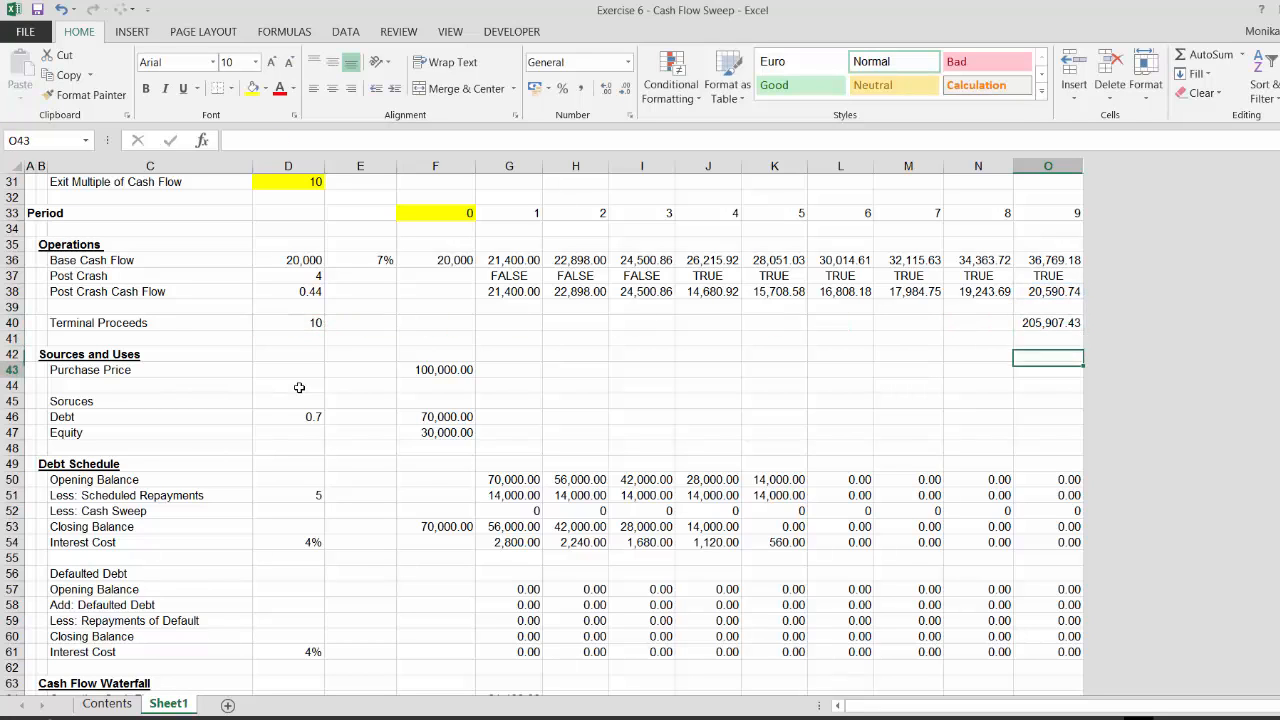
key("Left")
key("Left")
key("Left")
key("Left")
key("Left")
key("Left")
key("Left")
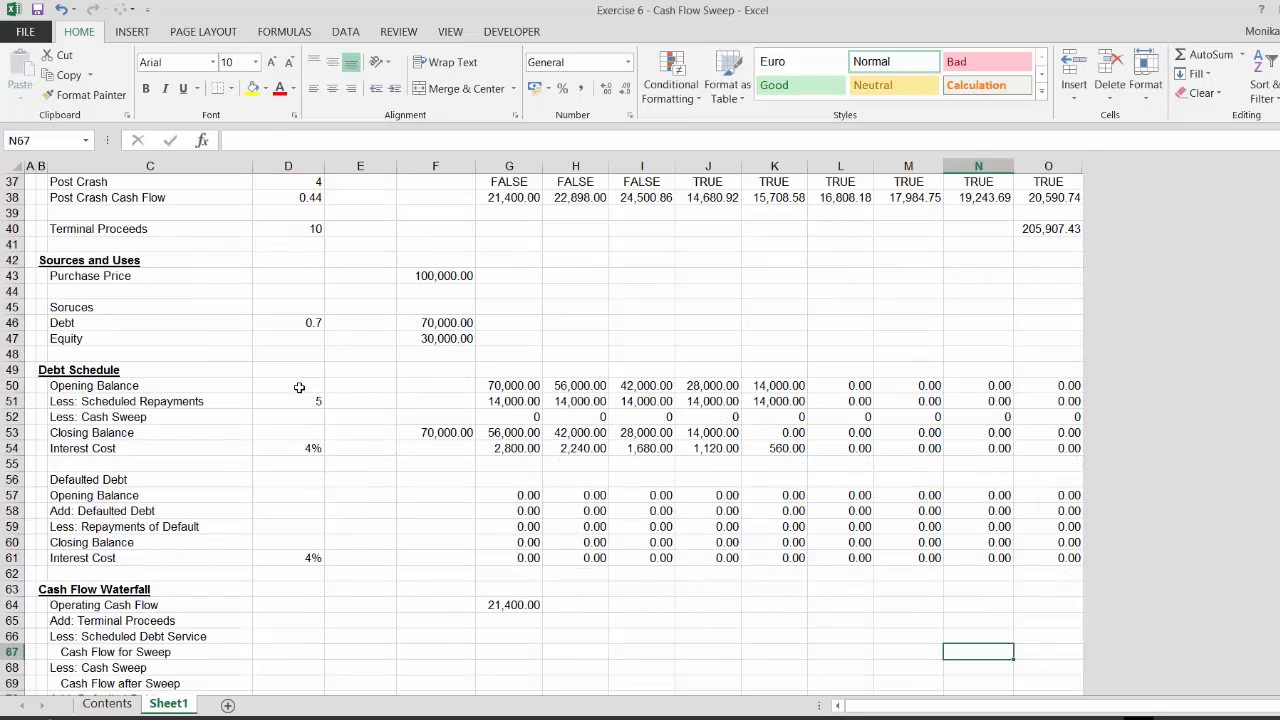
key("Up")
key("Left")
key("Up")
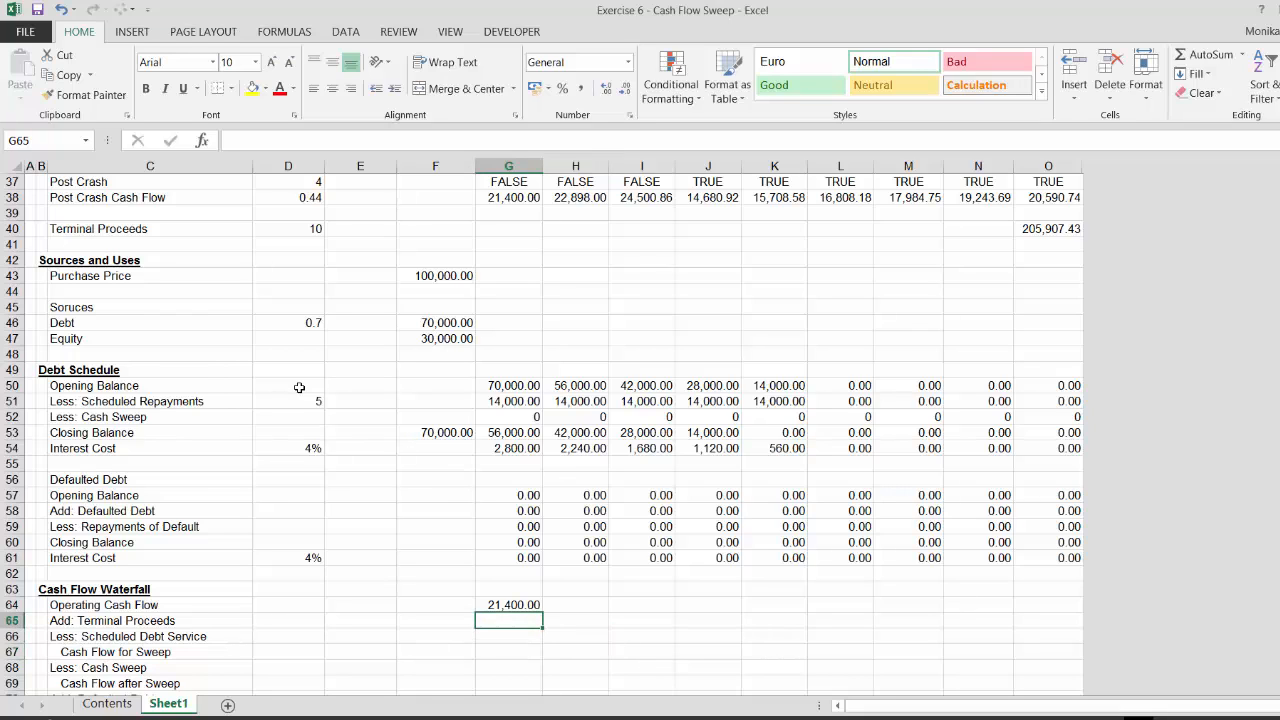
type("=")
key("Up")
key("Up")
key("Up")
key("Up")
key("Up")
key("Up")
key("Up")
key("Up")
key("Up")
key("Up")
key("Up")
key("Up")
key("Up")
key("Up")
key("Up")
key("Up")
key("Up")
key("Up")
key("Up")
key("Up")
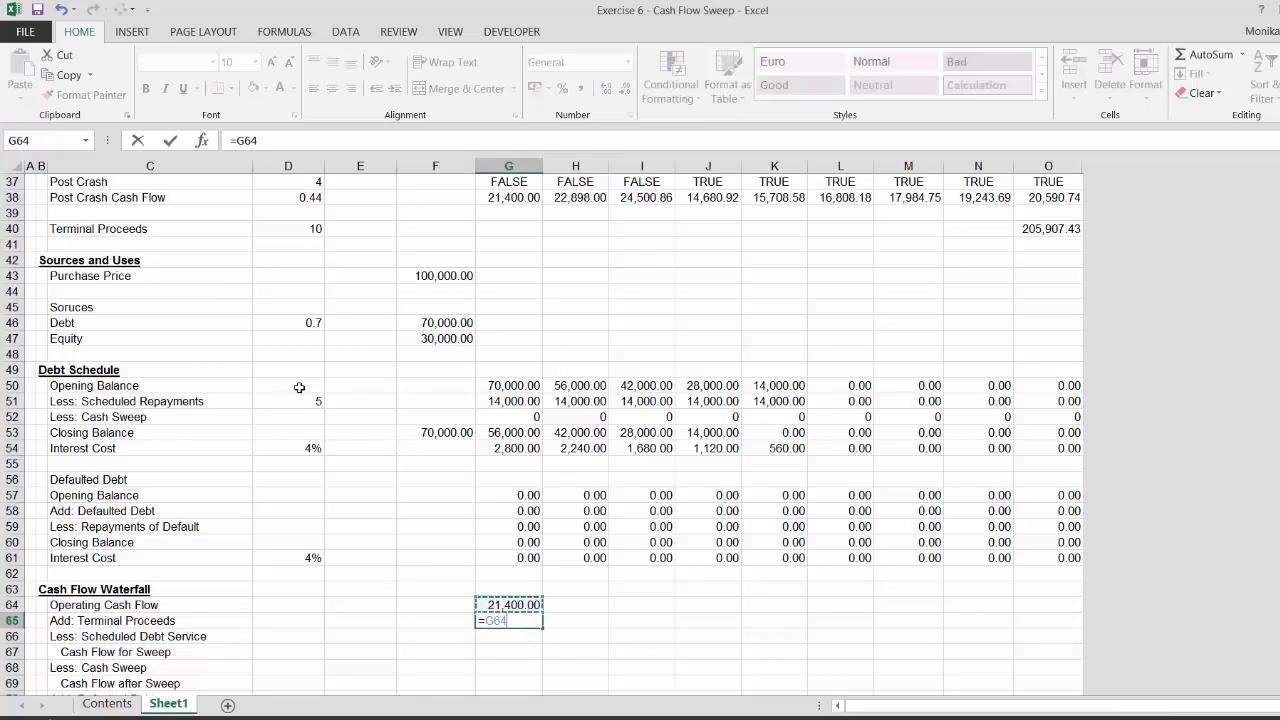
key("Return")
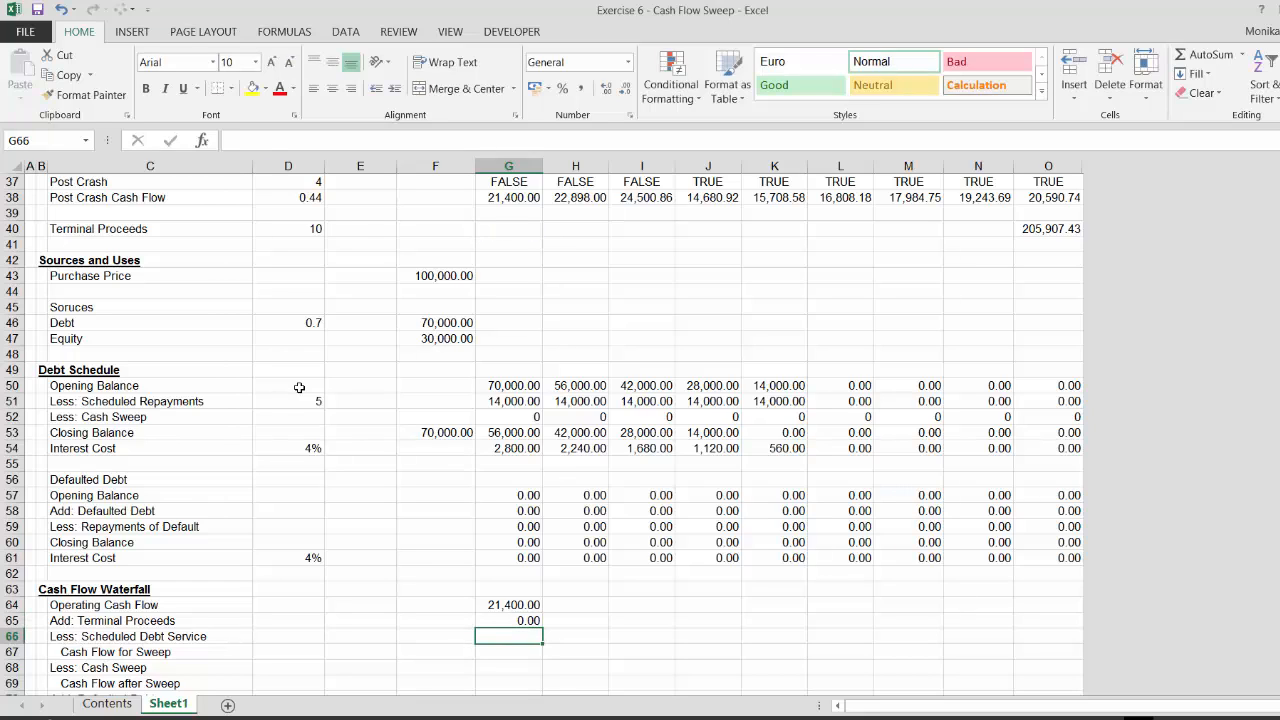
type("=")
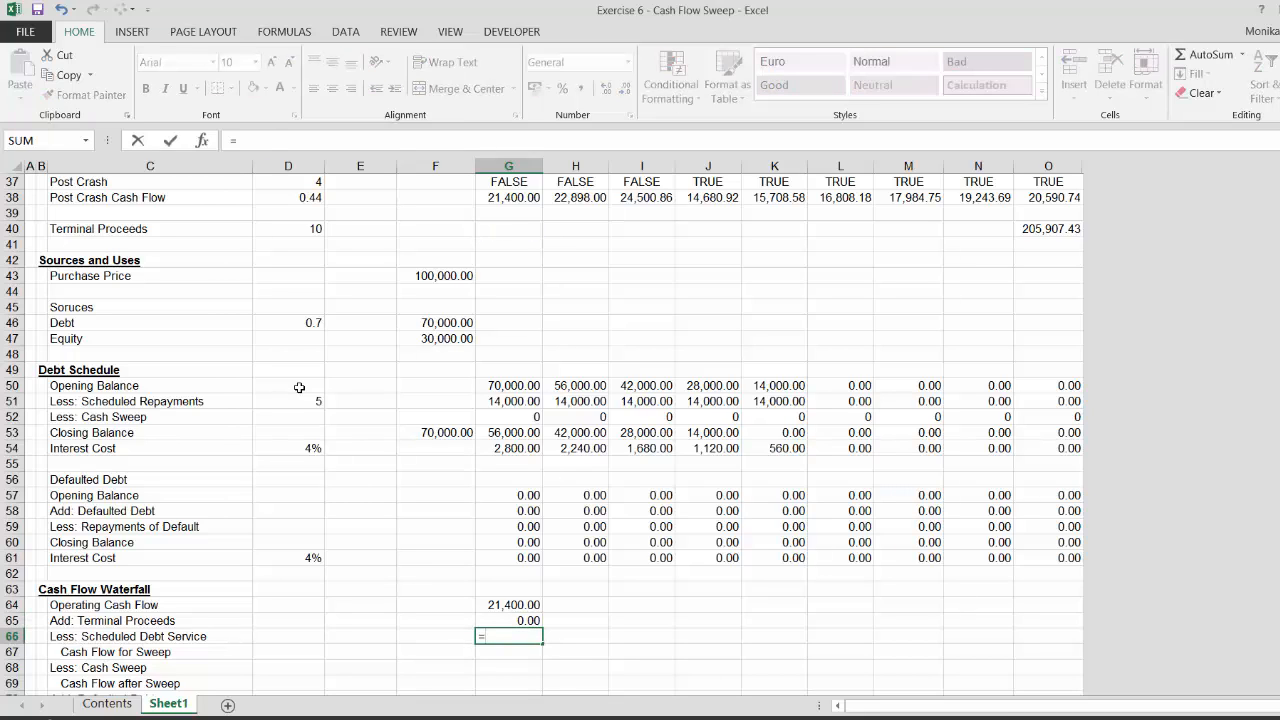
key("Up")
key("Up")
key("Up")
key("Up")
key("Up")
key("Up")
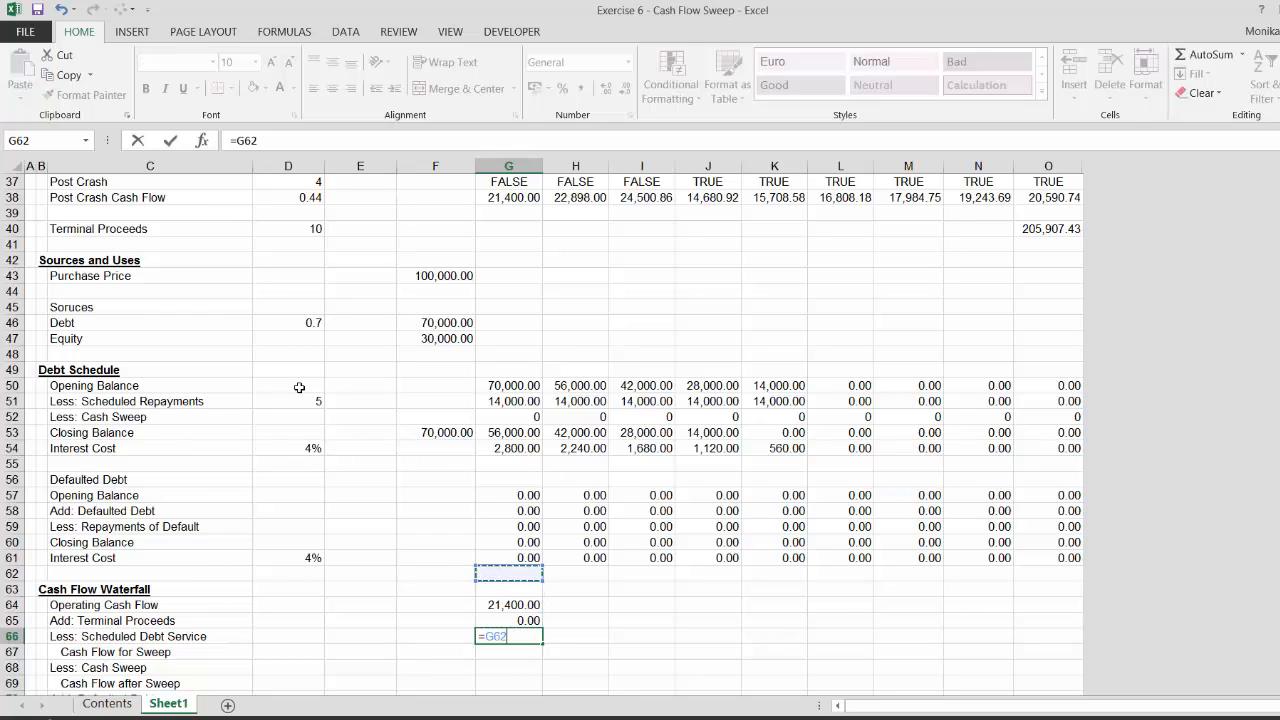
key("Escape")
Insert a blank row above Less: Scheduled Debt Service in the Cash Flow Waterfall
key("Left")
key("Left")
key("Left")
key("Left")
key("Left")
key("Left")
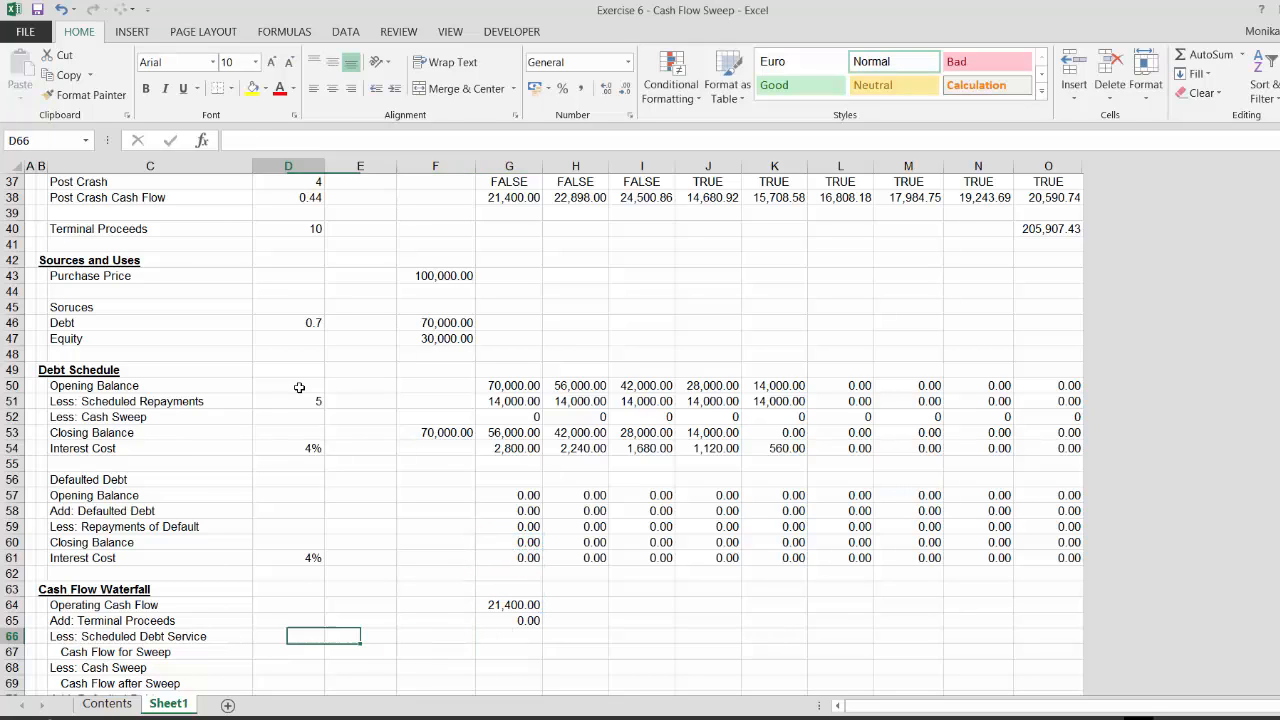
key("shift+space")
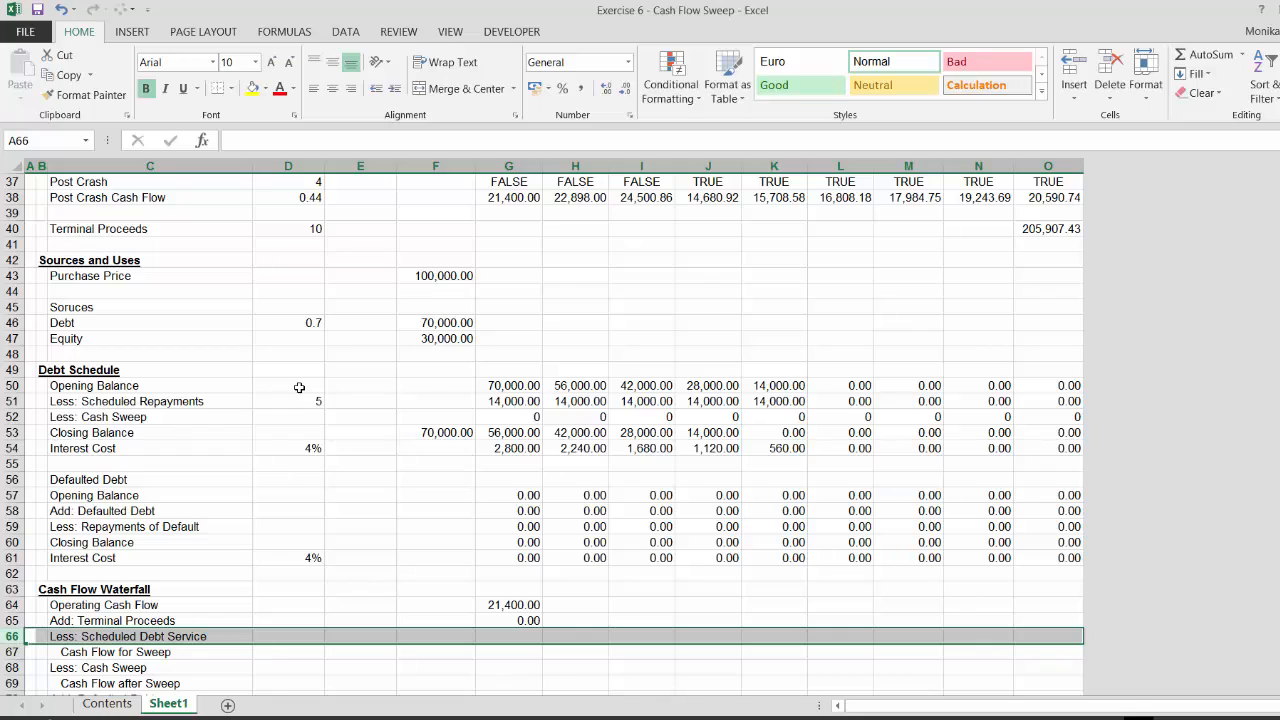
key("ctrl+shift+plus")
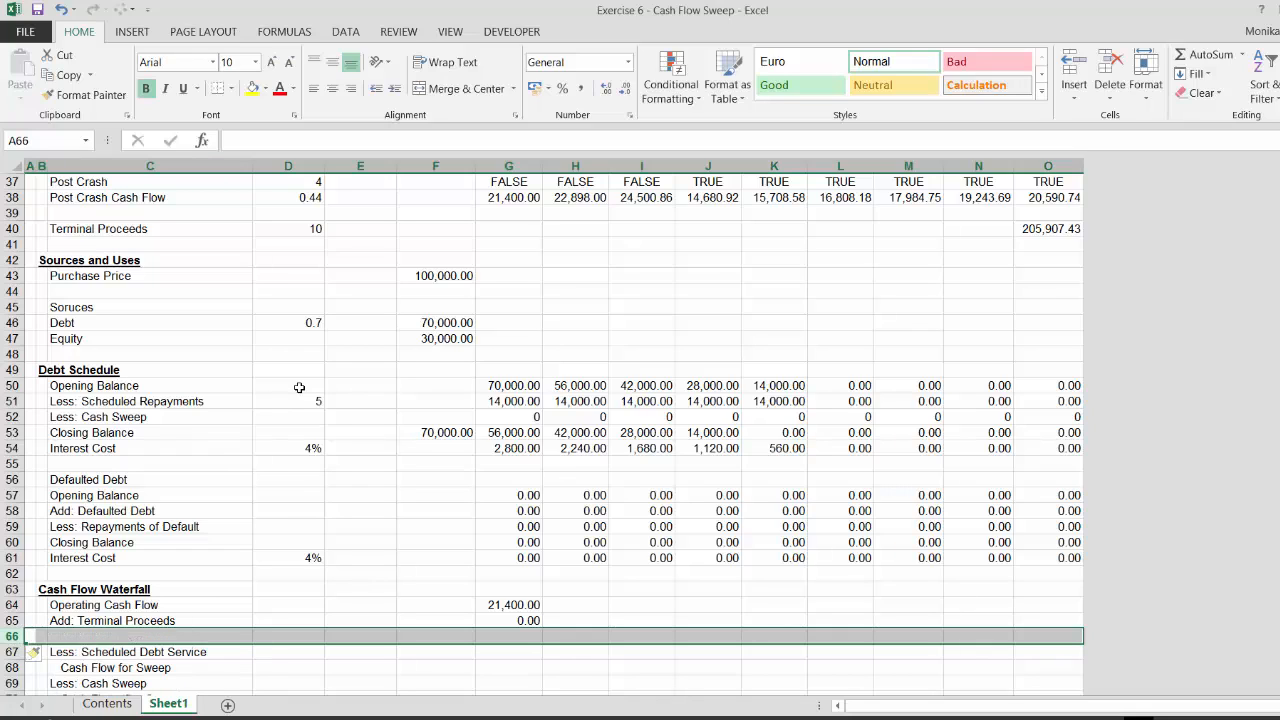
Label the new waterfall row Operating Cash Flow
key("Right")
key("Right")
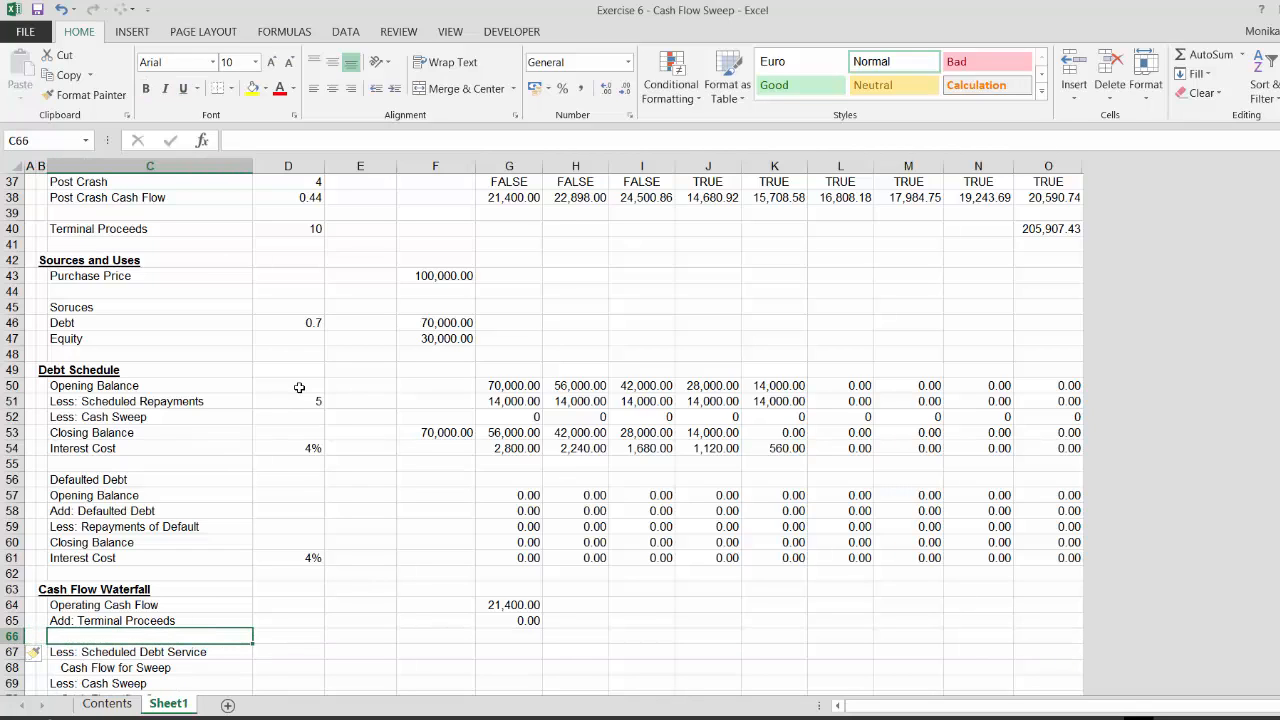
type("oPERA")
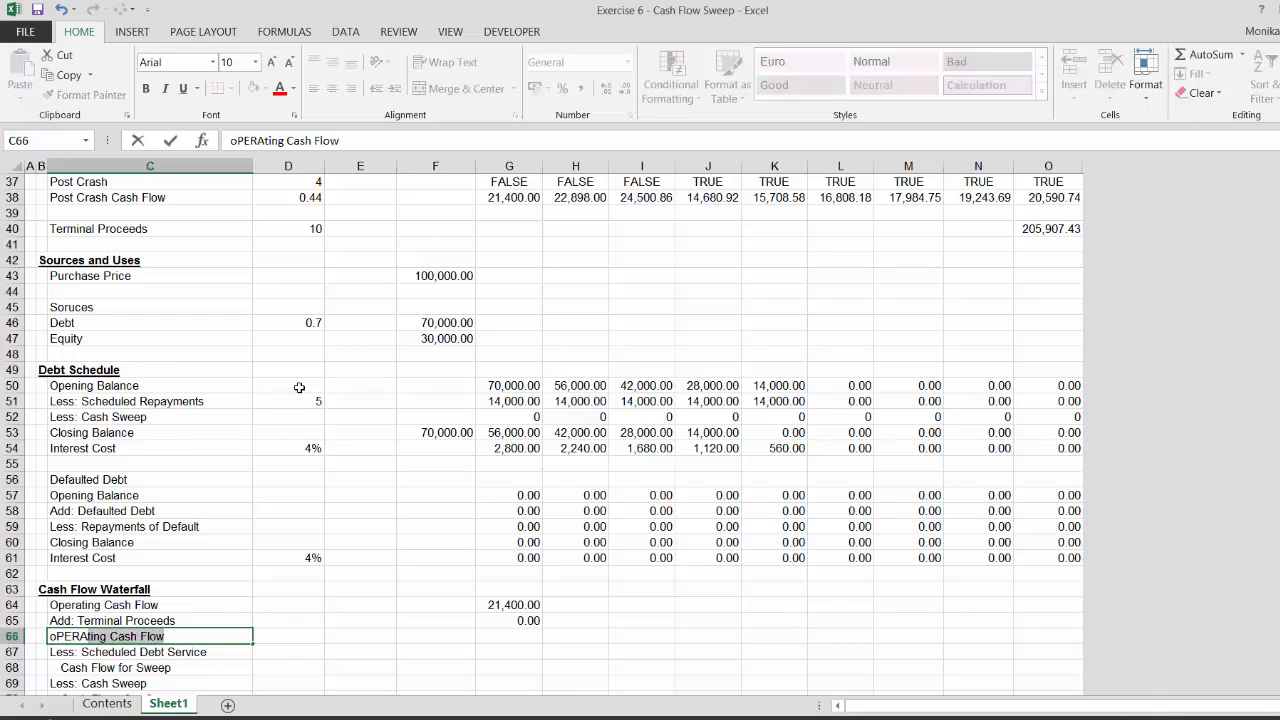
key("Escape")
type("Oer")
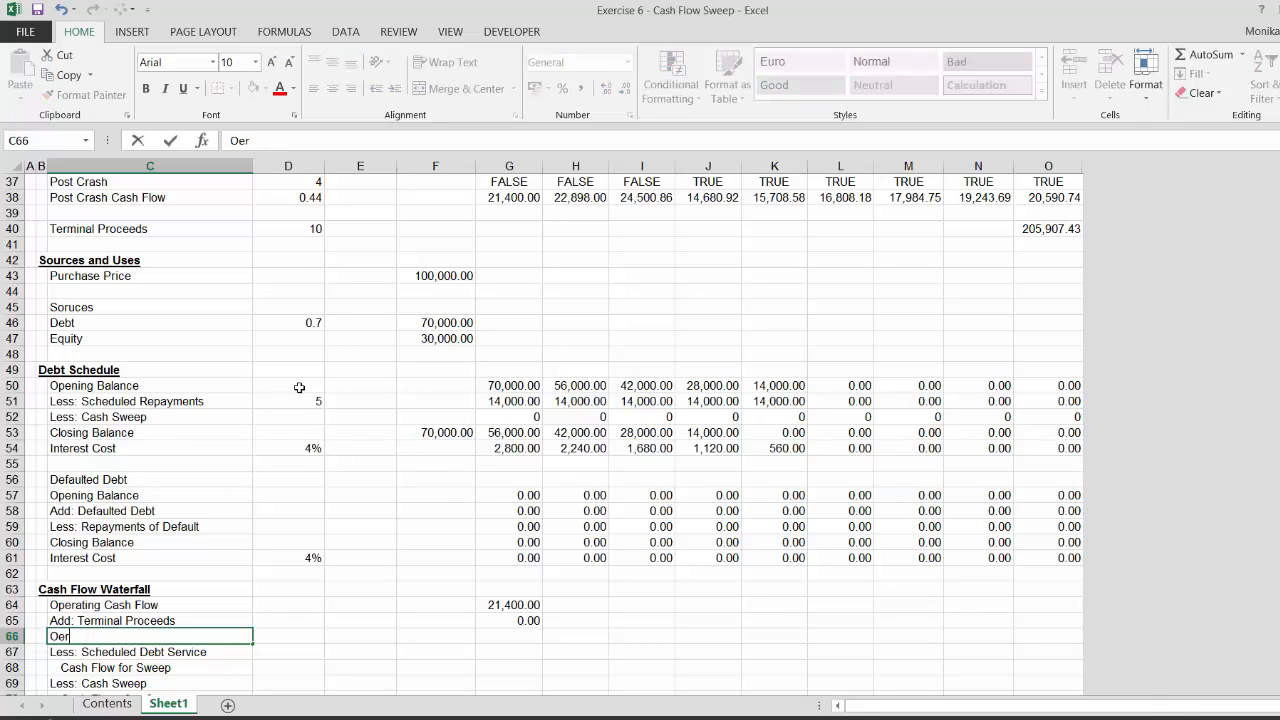
key("BackSpace")
key("BackSpace")
type("perating Cash Flow")
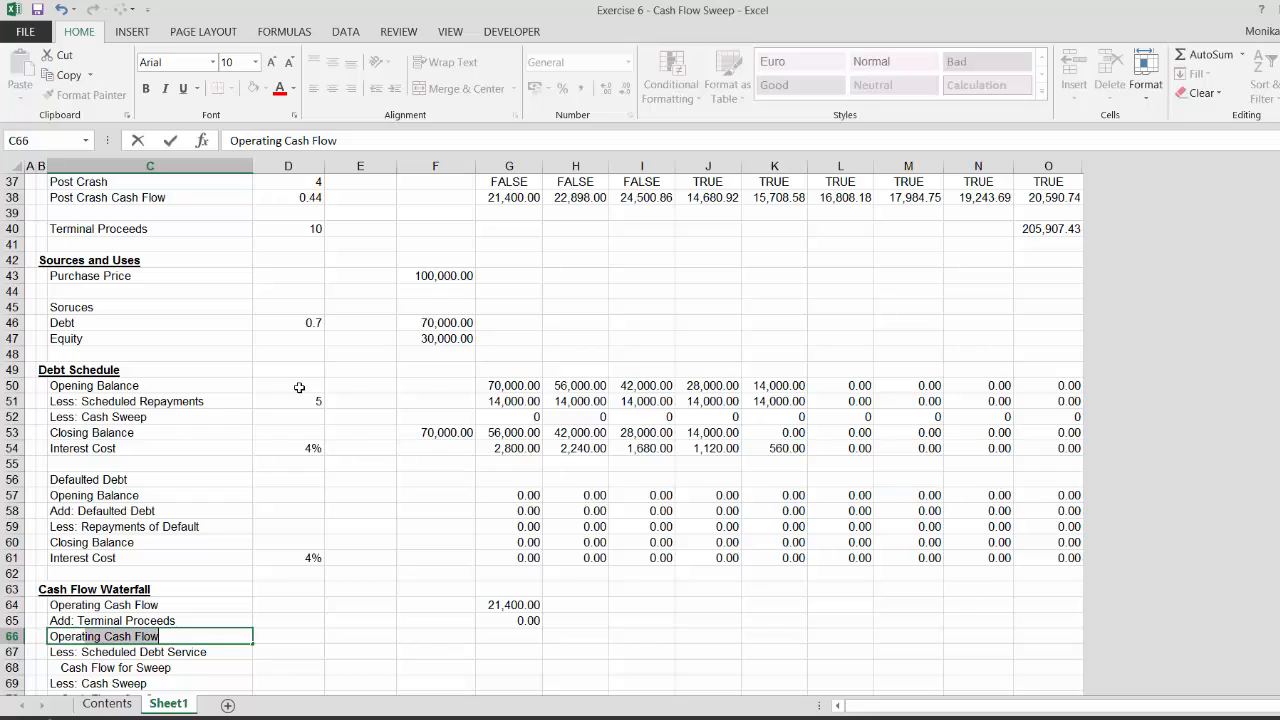
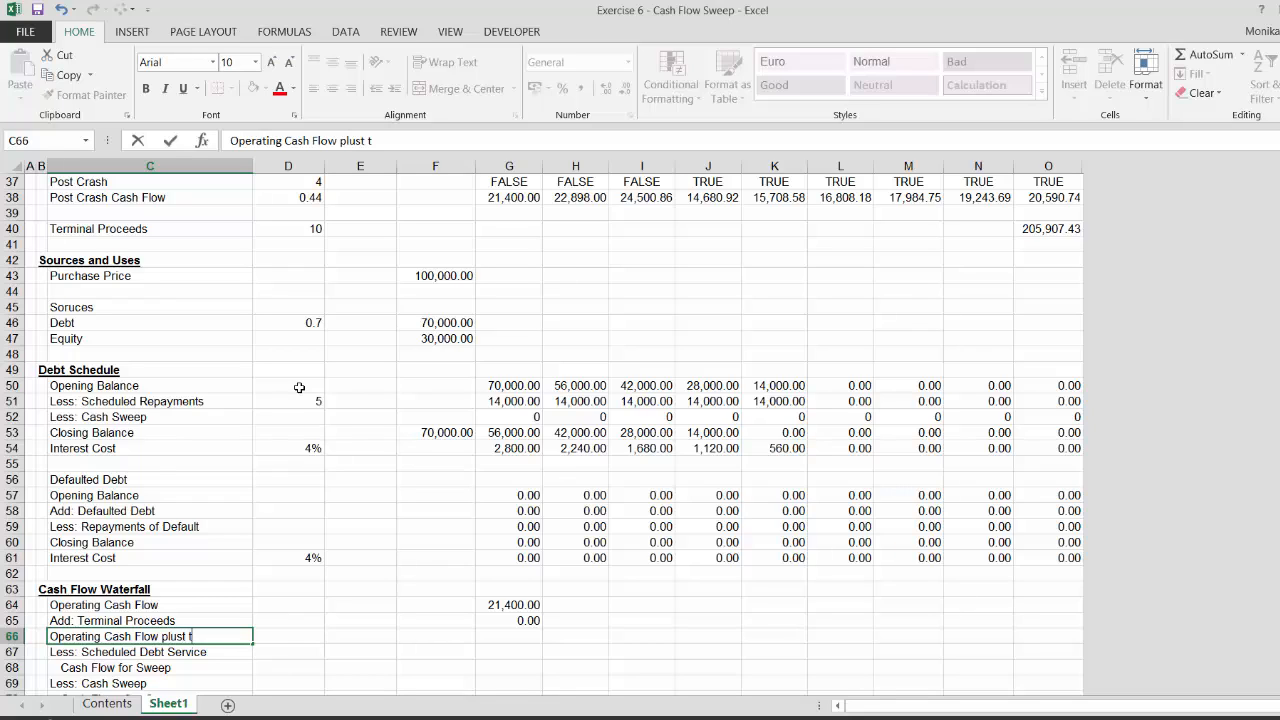
Complete the new waterfall row's label as Operating Cash Flow plus terminal and indent it
type("erminal")
key("Return")
key("Up")
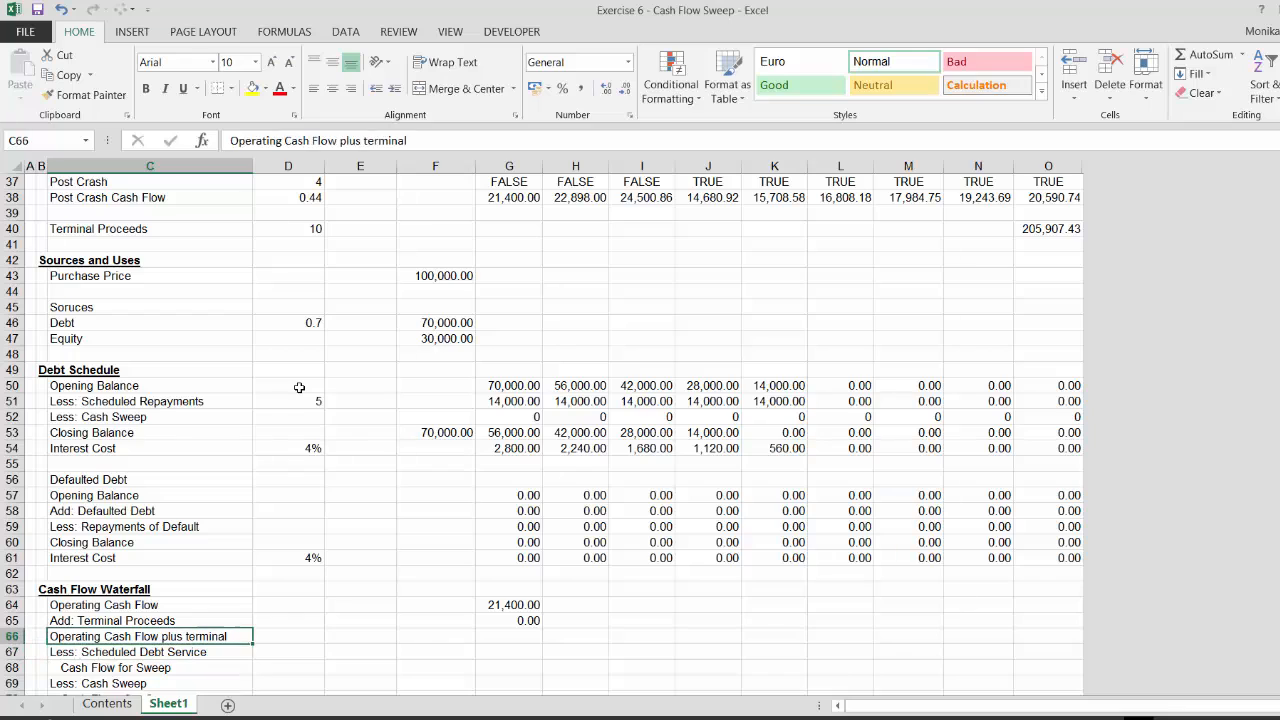
key("Right")
key("Right")
key("Right")
key("Left")
key("Left")
key("Left")
left_click(395, 89)
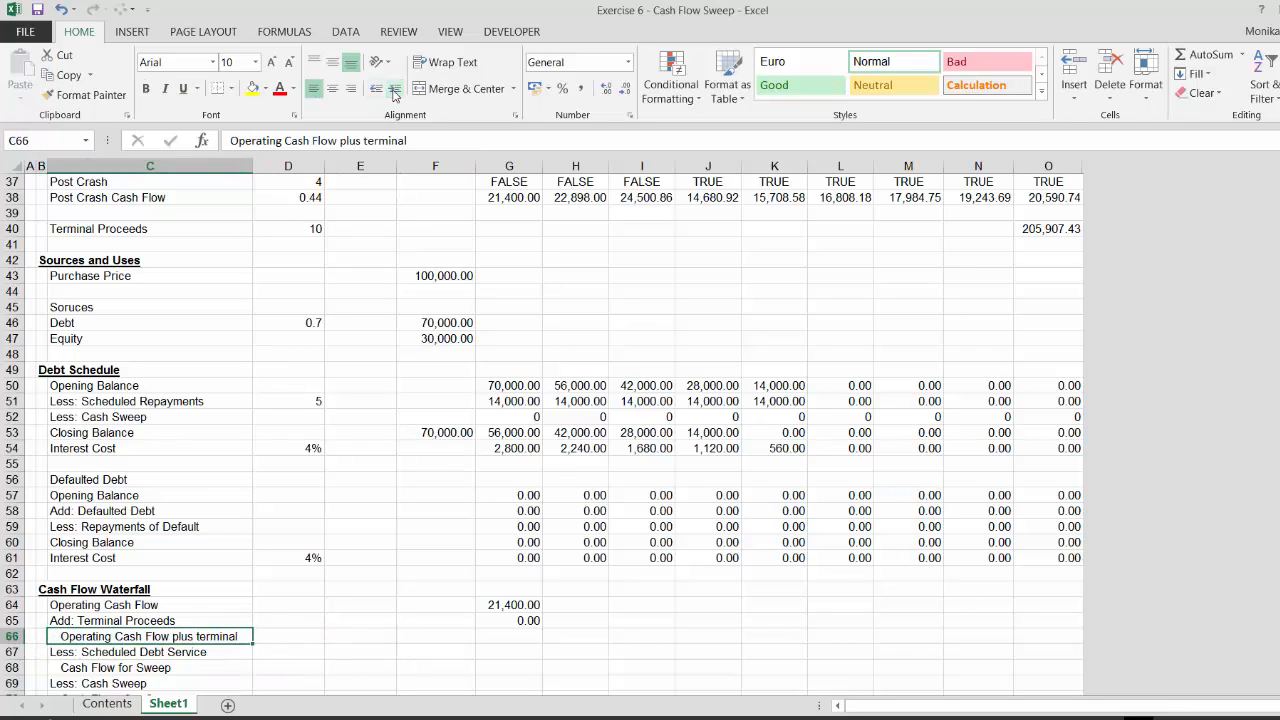
Calculate period-1 Operating Cash Flow plus terminal as Operating Cash Flow plus Terminal Proceeds
key("Right")
key("Right")
key("Right")
key("Right")
type("=")
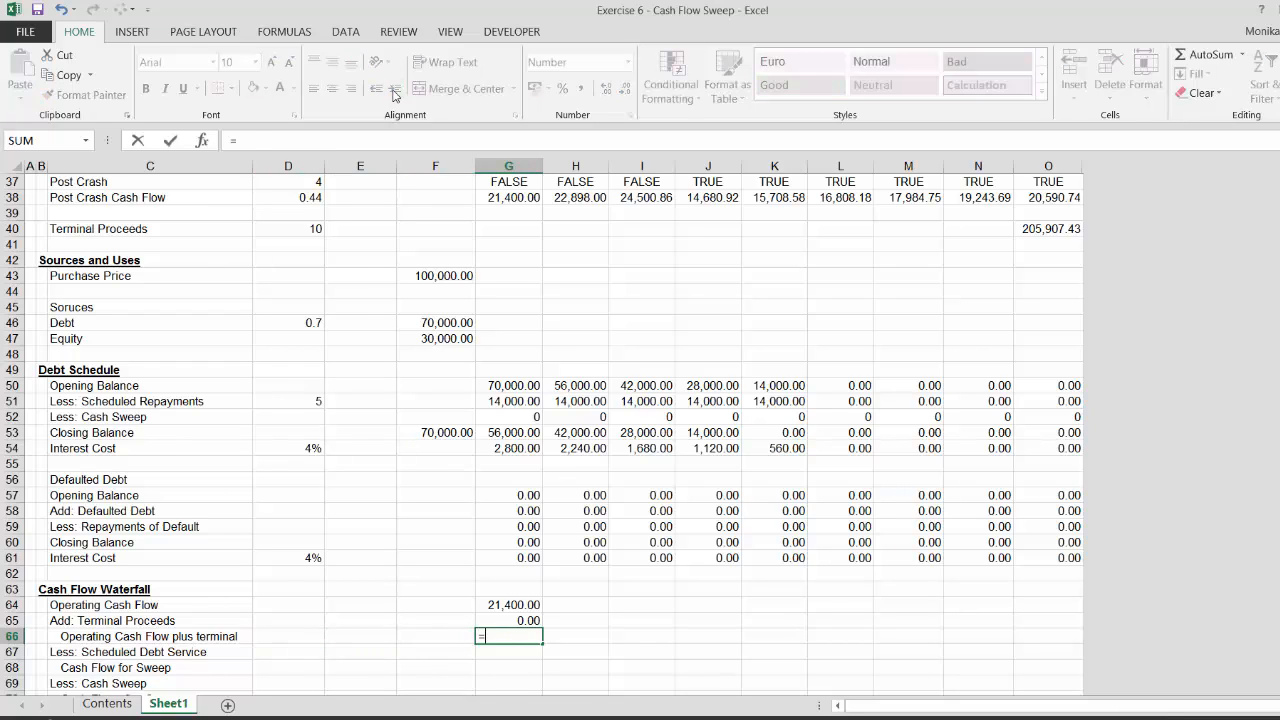
key("Up")
key("Up")
type("+")
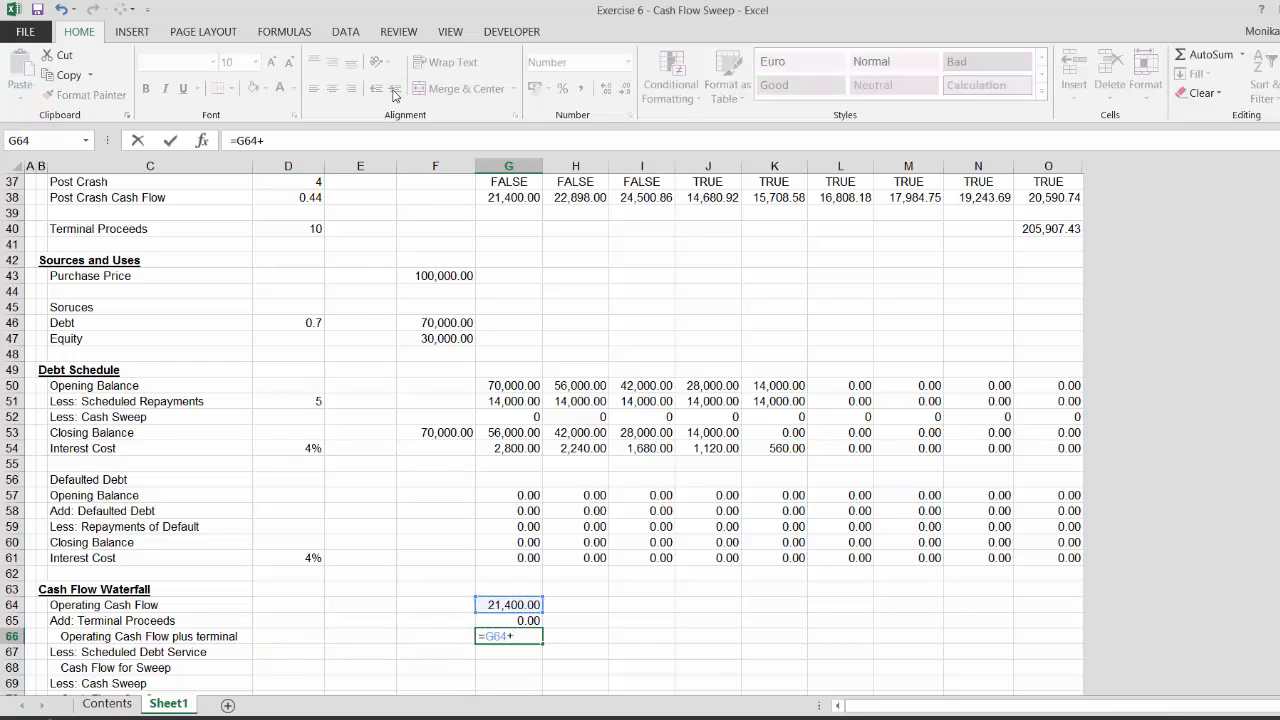
key("Up")
key("Return")
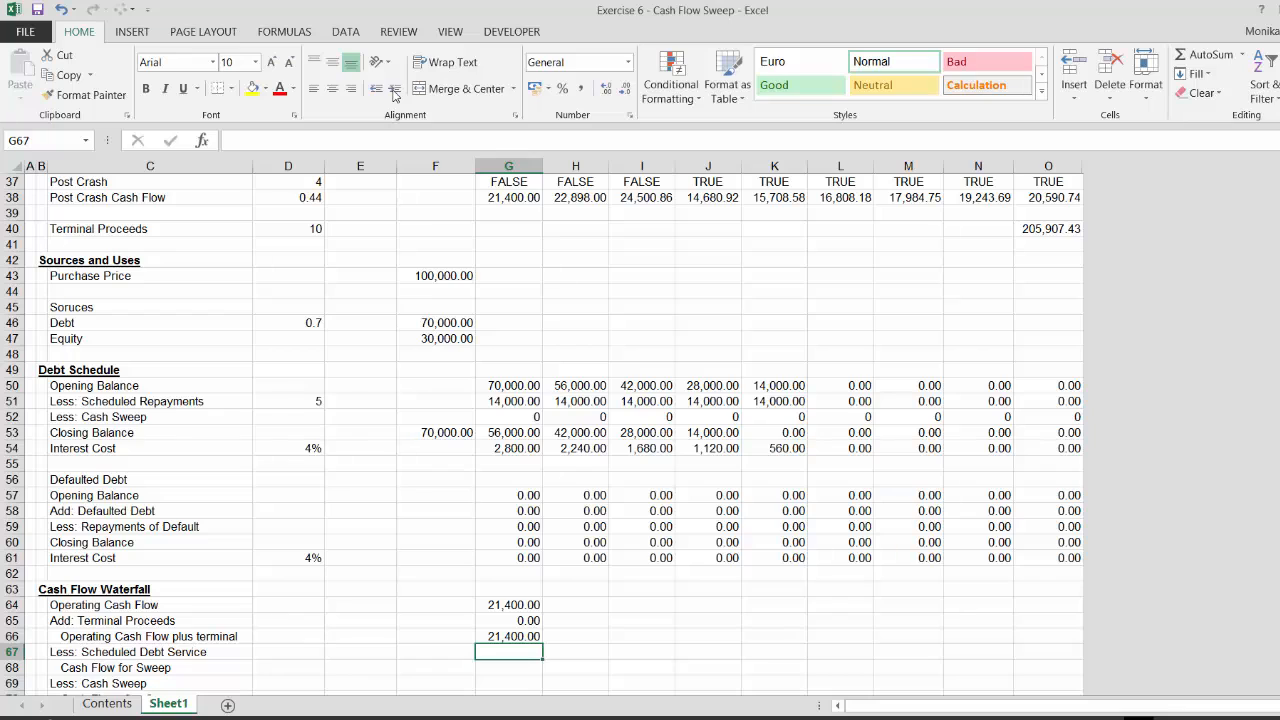
Calculate period-1 Less: Scheduled Debt Service as Scheduled Repayments plus Interest Cost from the debt schedule
type("=")
key("Up")
key("Up")
key("Up")
key("Up")
key("Up")
key("Up")
key("Up")
key("Up")
key("Up")
key("Up")
key("Up")
key("Up")
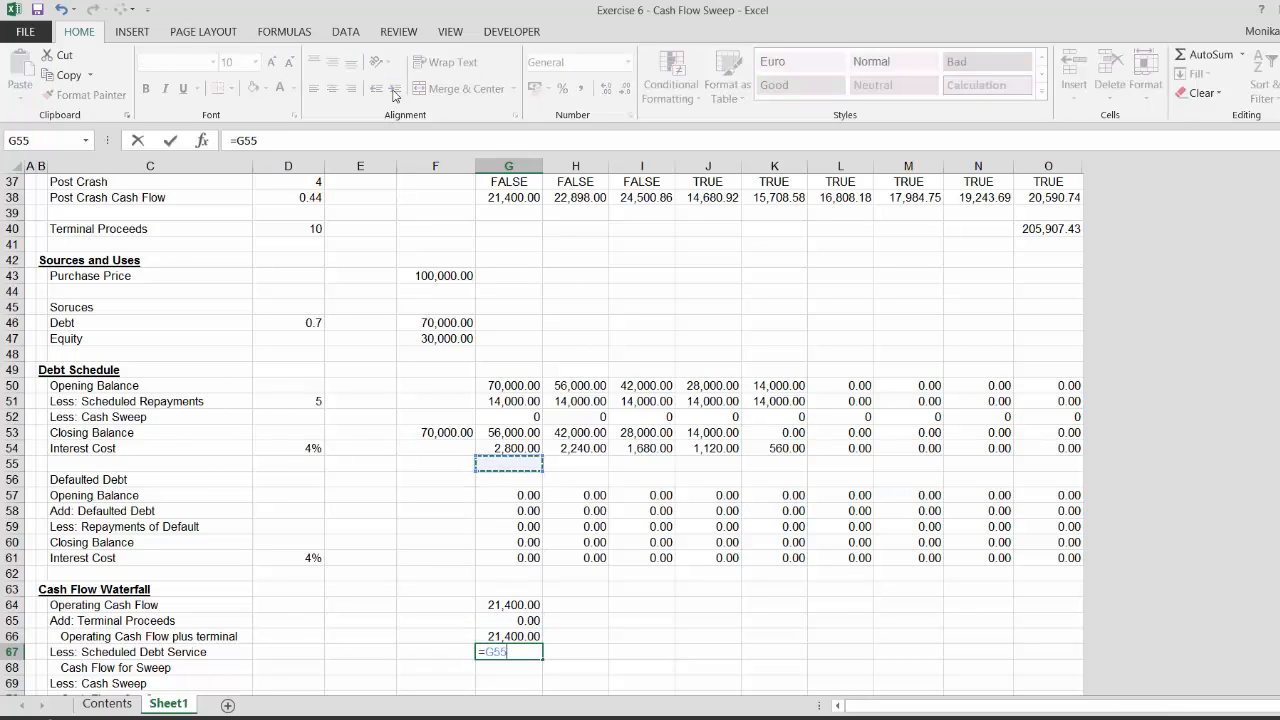
key("Up")
key("Up")
key("Up")
key("Up")
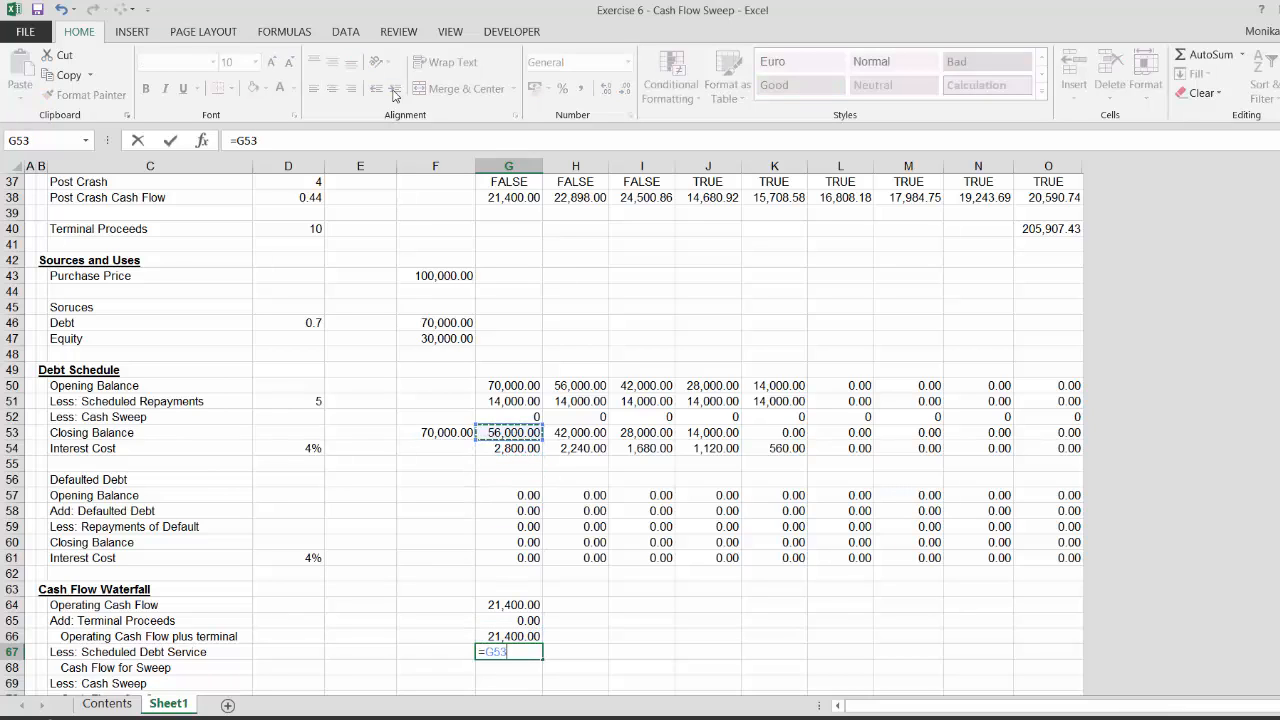
type("+")
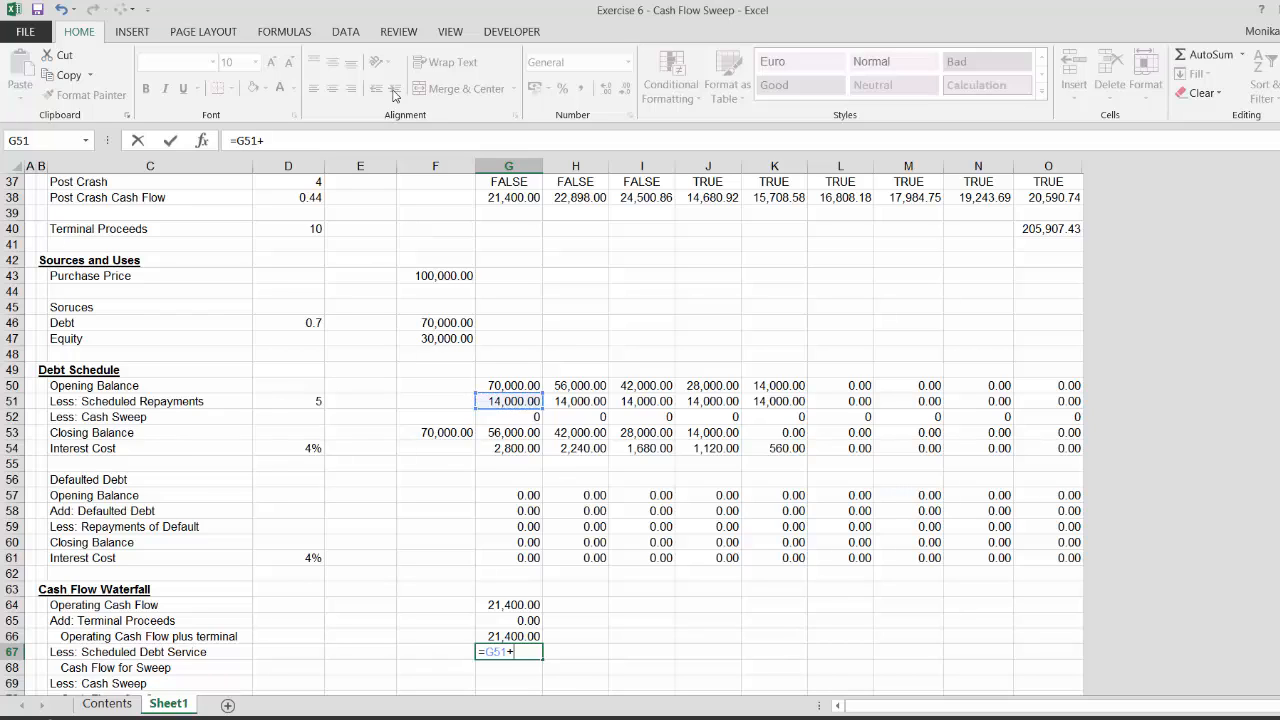
key("Up")
key("Up")
key("Up")
key("Up")
key("Up")
key("Up")
key("Up")
key("Up")
key("Up")
key("Up")
key("Up")
key("Up")
key("Up")
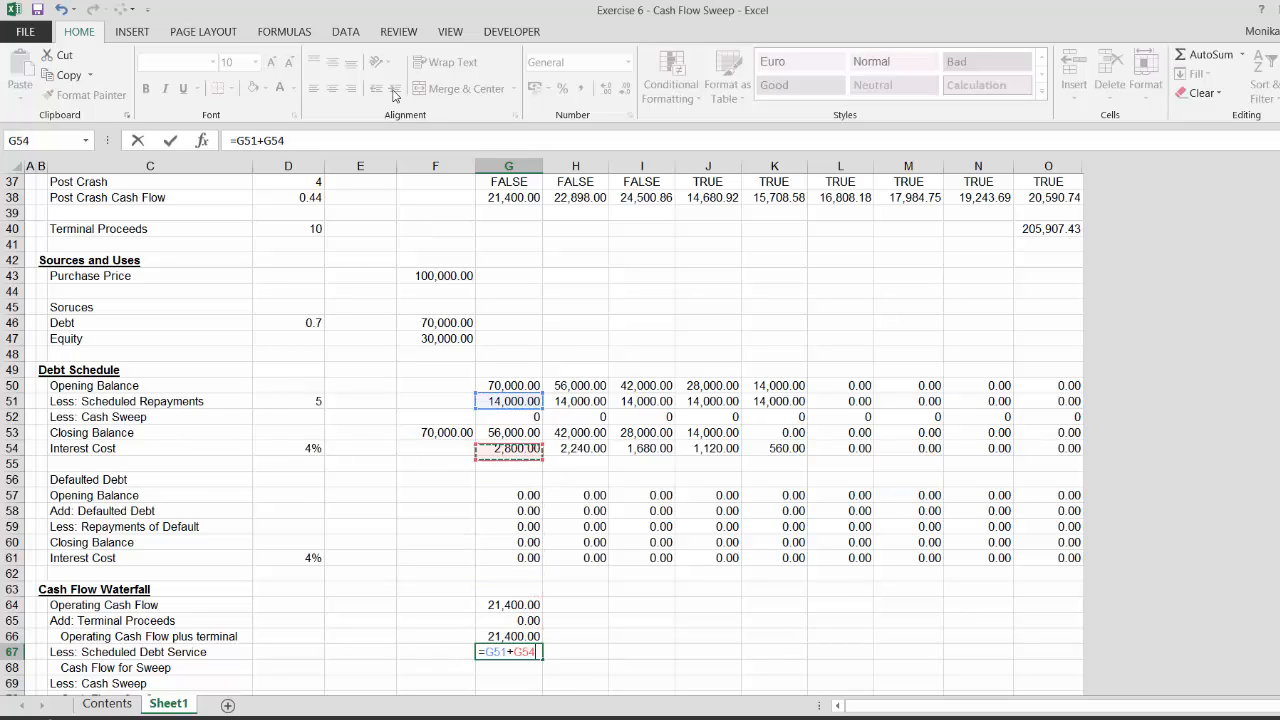
key("Return")
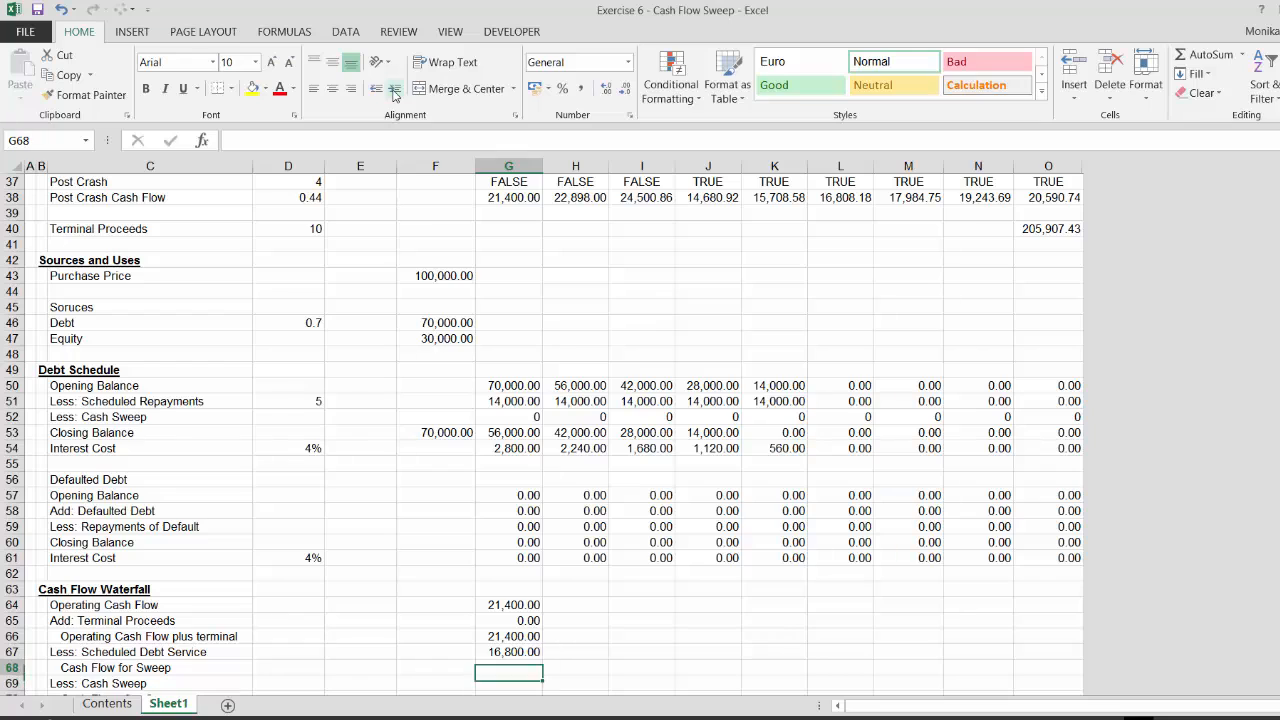
Calculate period-1 Cash Flow for Sweep as Operating Cash Flow plus terminal minus Scheduled Debt Service
key("Up")
key("Down")
type("=")
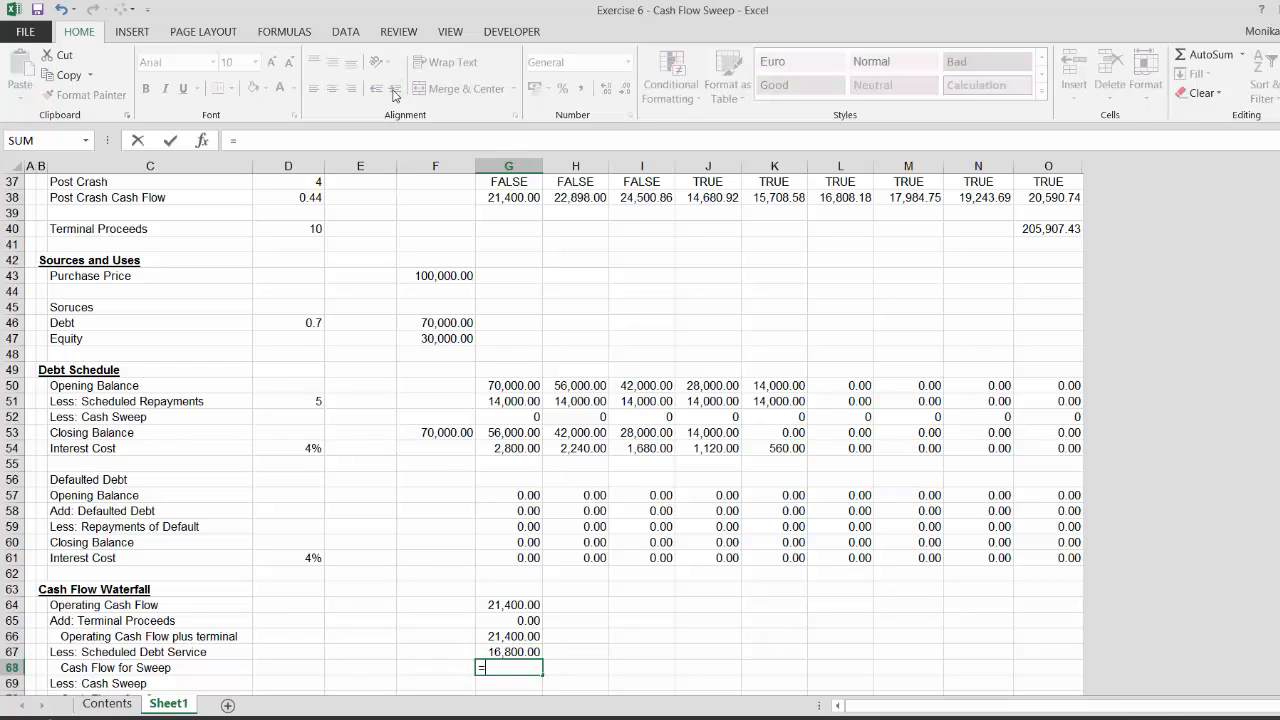
key("Up")
key("Up")
type("-")
key("Up")
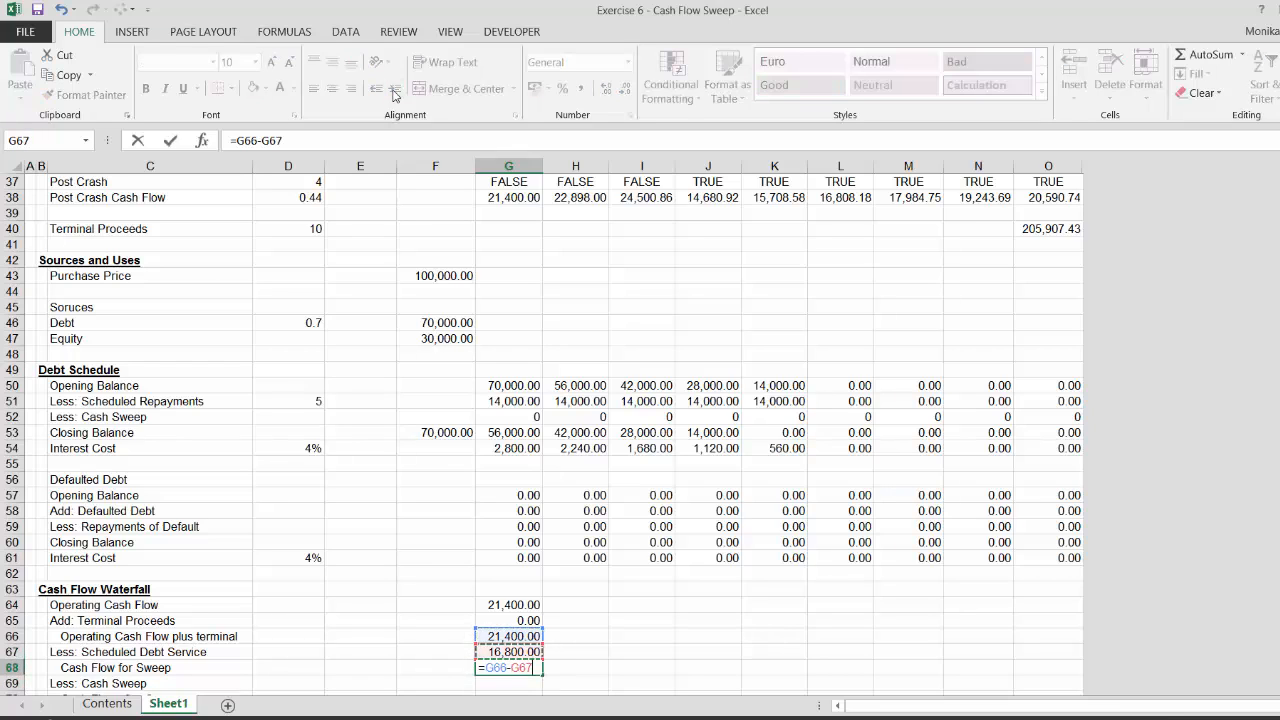
key("Return")
key("Up")
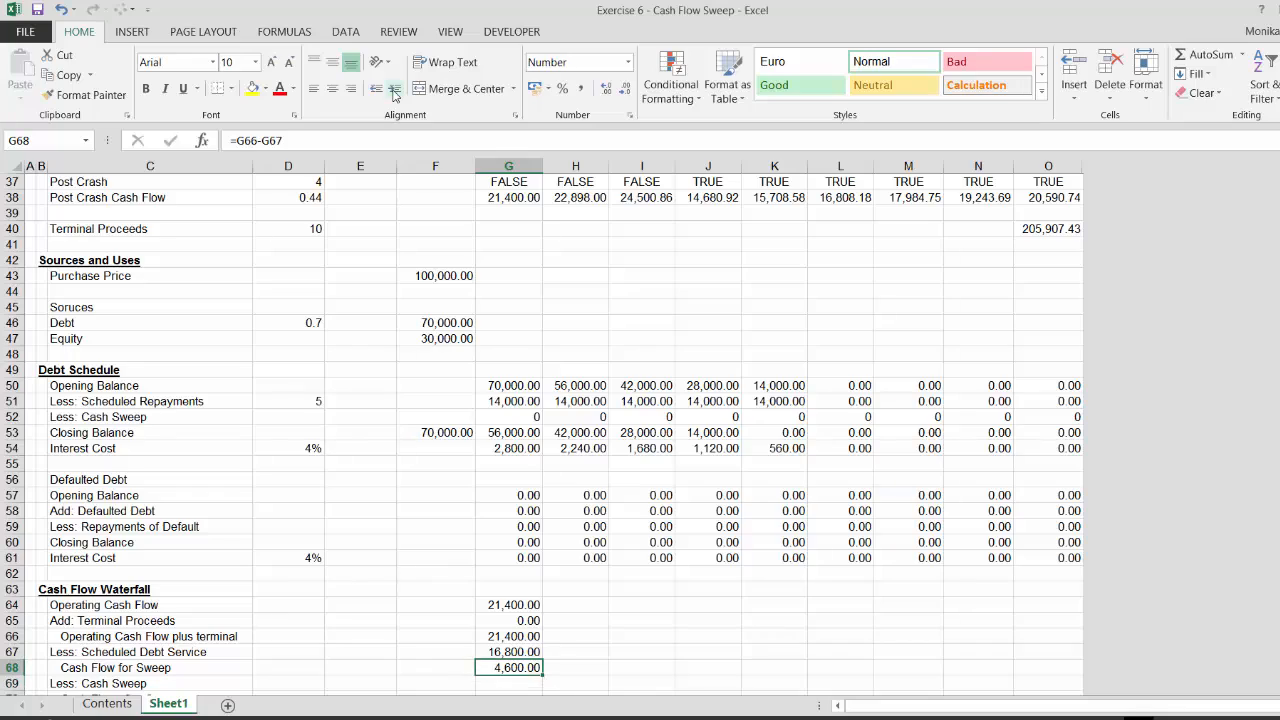
Calculate period-1 Debt to Cash Flow as debt Opening Balance divided by Operating Cash Flow, formatted as a number
key("Down")
key("Down")
key("Down")
key("Down")
key("Down")
key("Down")
key("Down")
key("Down")
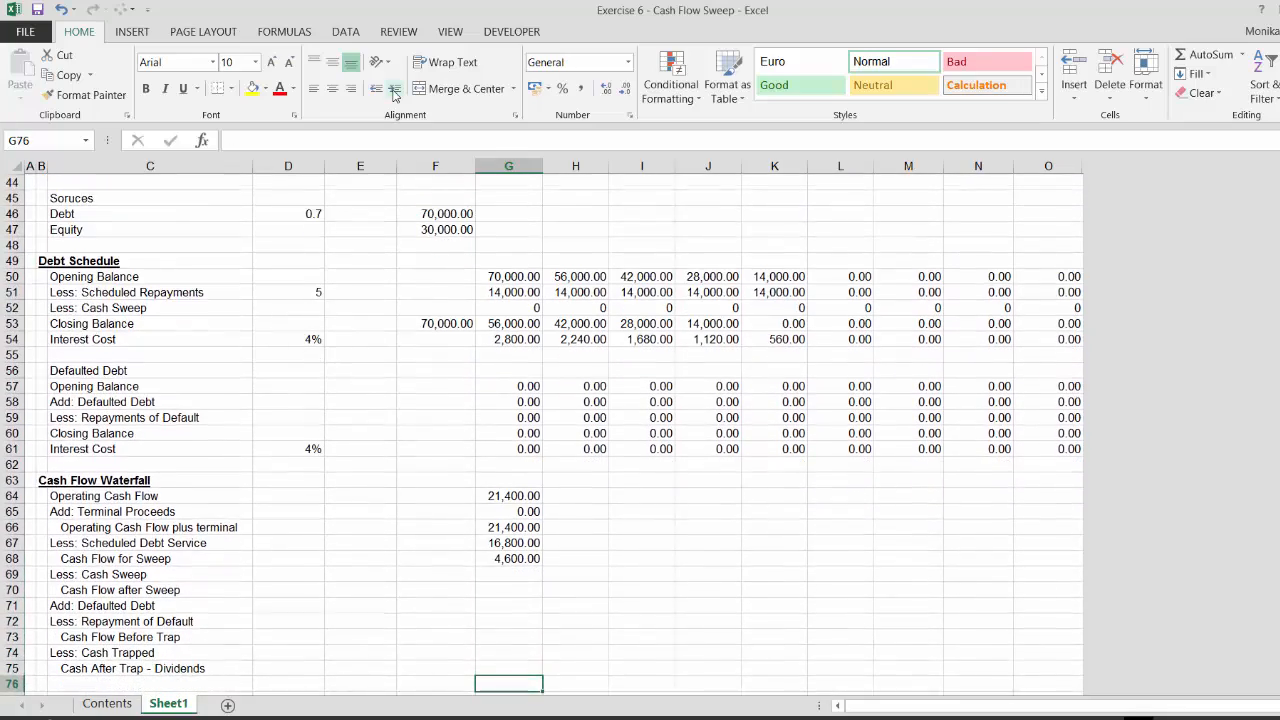
key("Down")
key("Down")
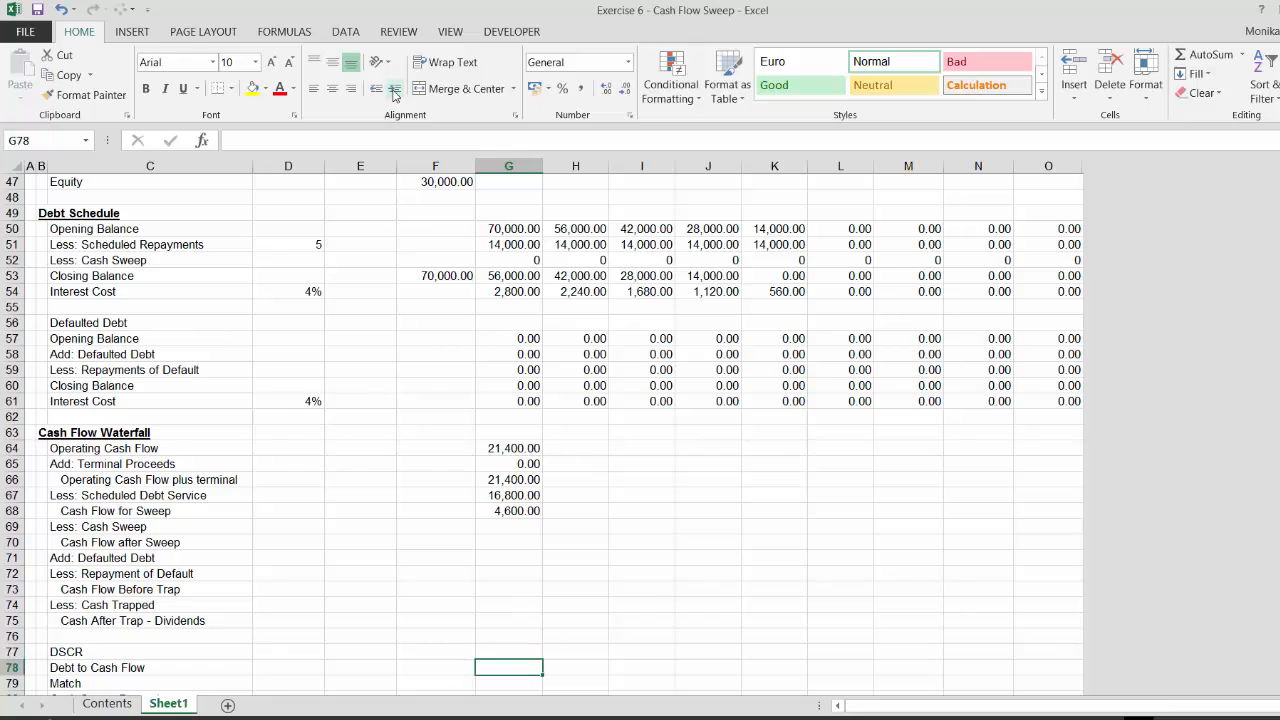
type("=")
key("Up")
key("Up")
key("Up")
key("Up")
key("Up")
key("Up")
key("Up")
key("Up")
key("Up")
key("Up")
key("Up")
key("Up")
key("Up")
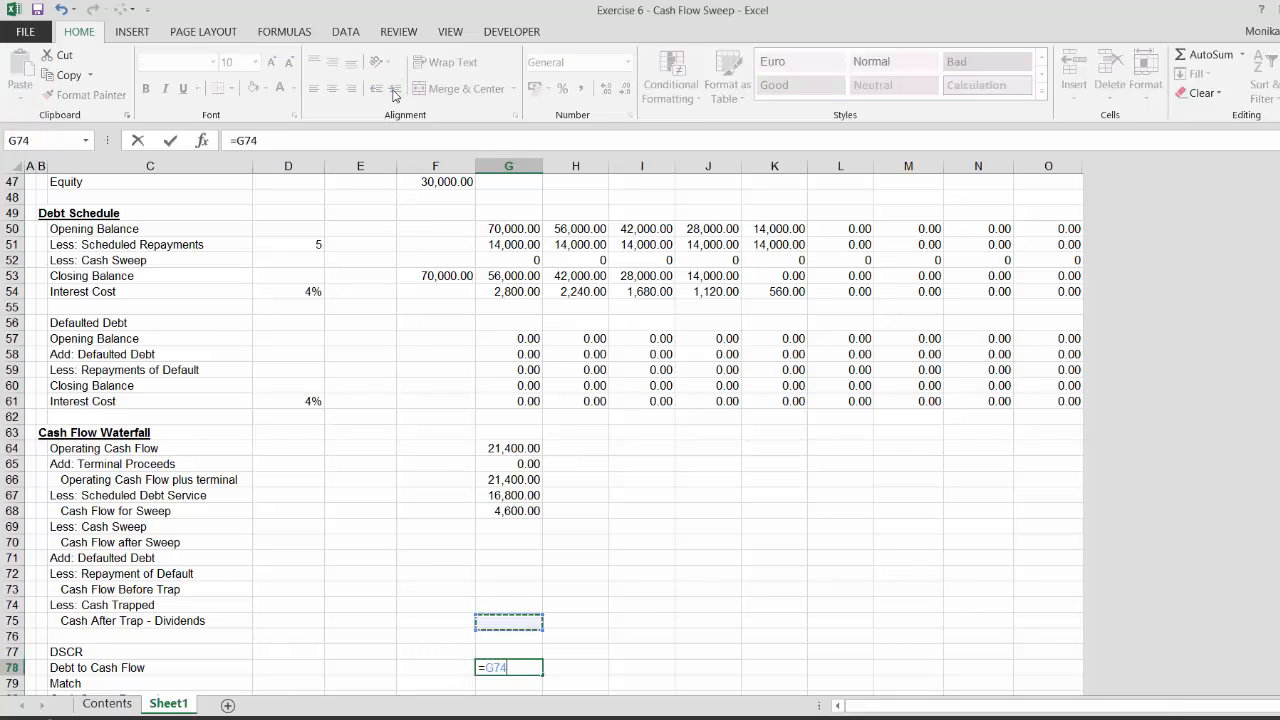
key("Up")
key("Up")
key("Up")
key("Up")
key("Up")
key("Up")
key("Up")
key("Up")
key("Up")
key("Up")
key("Up")
key("Up")
key("Up")
key("Up")
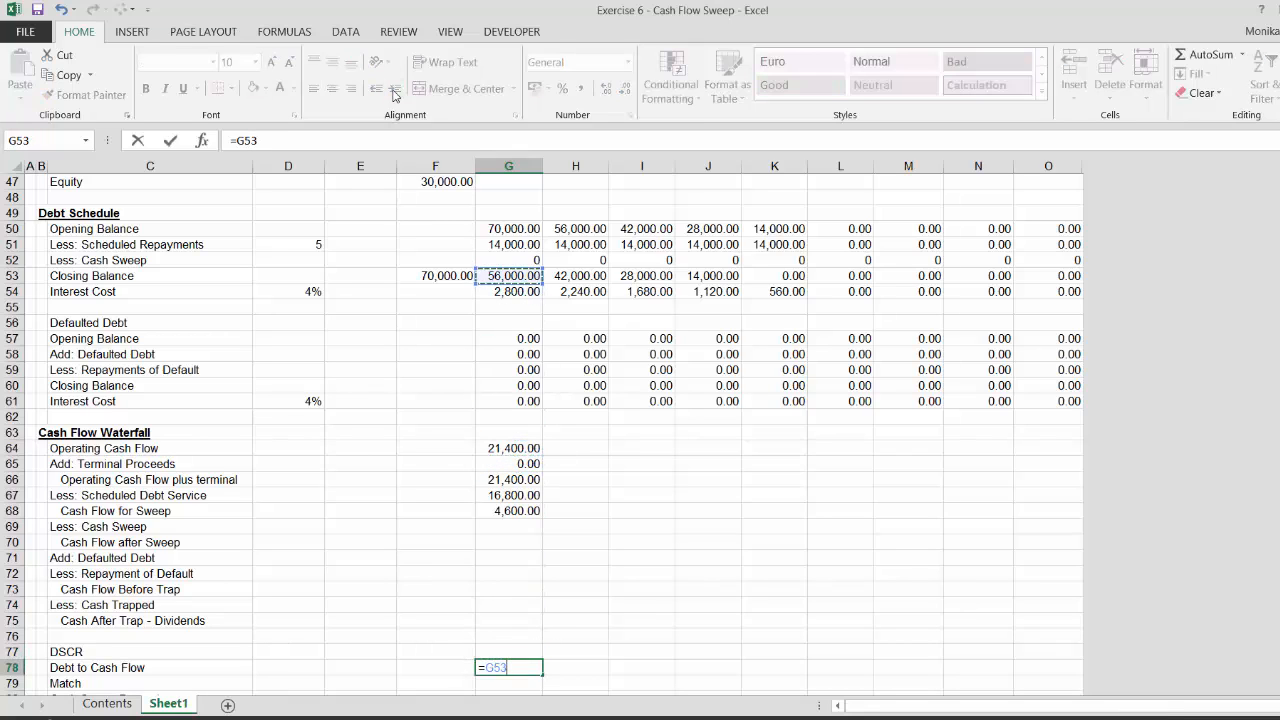
key("Up")
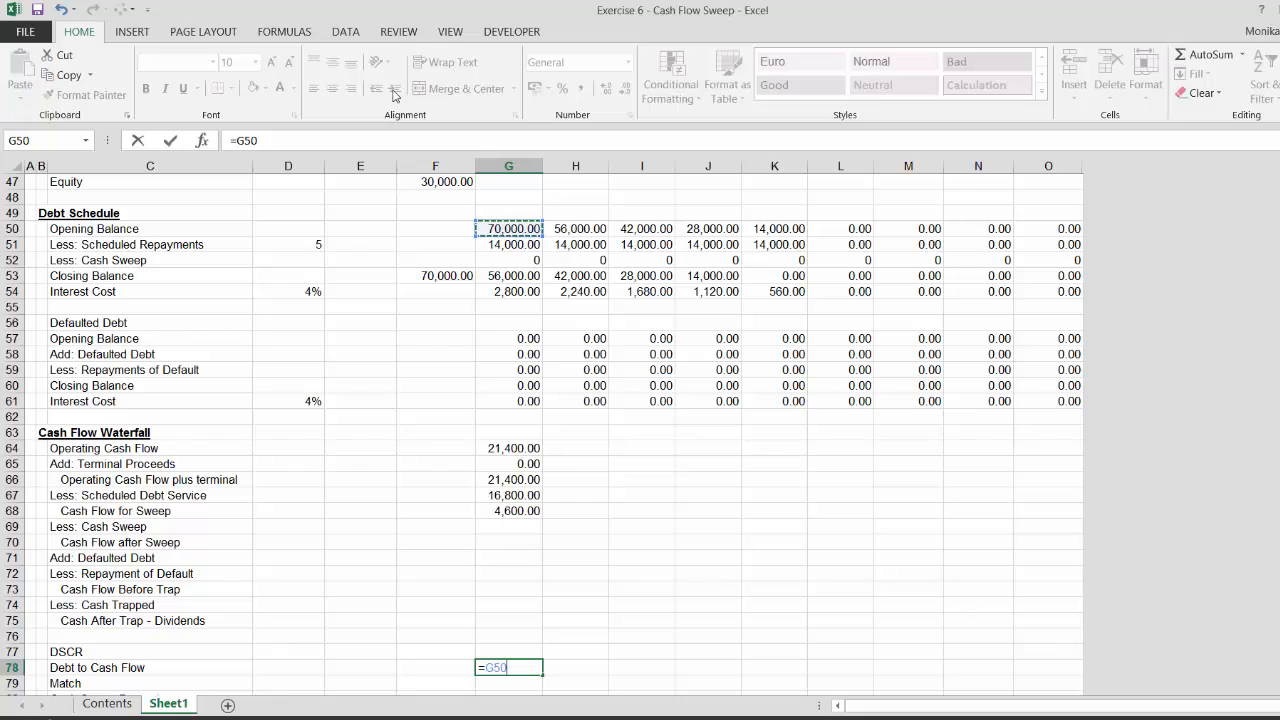
type("/")
key("Up")
key("Up")
key("Up")
key("Up")
key("Up")
key("Up")
key("Up")
key("Up")
key("Up")
key("Up")
key("Up")
key("Up")
key("Up")
key("Up")
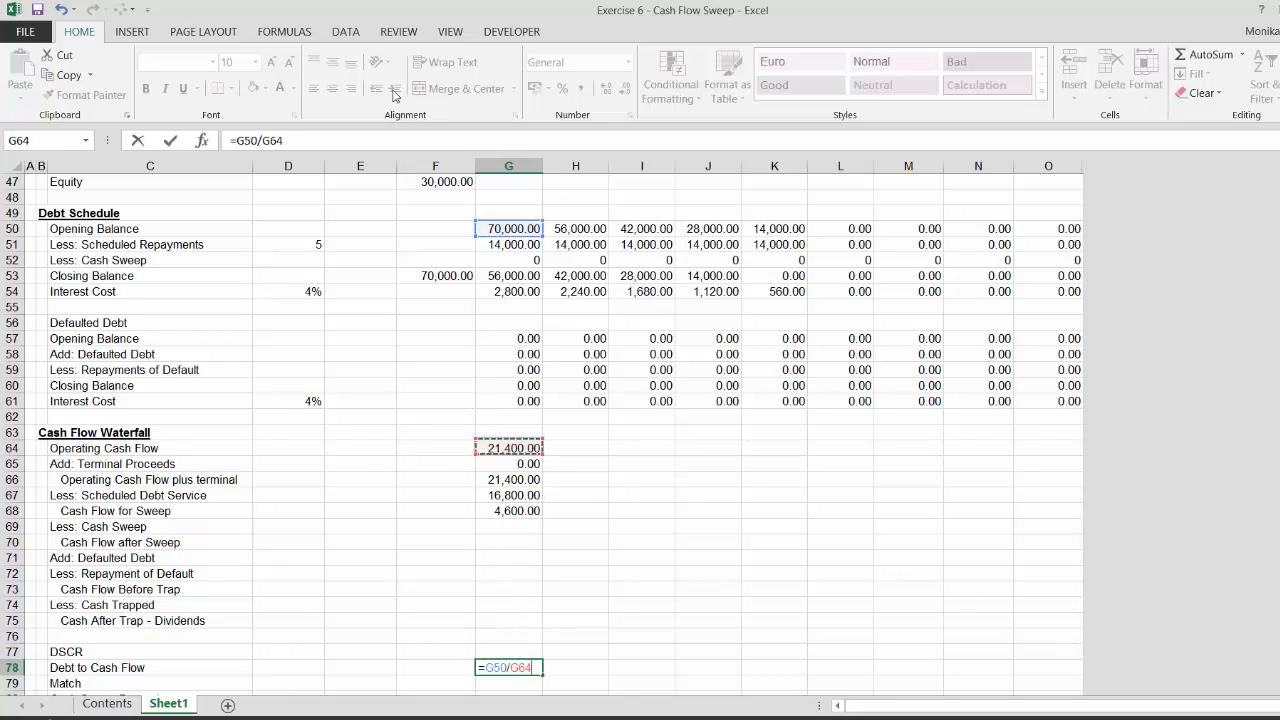
key("ctrl+Return")
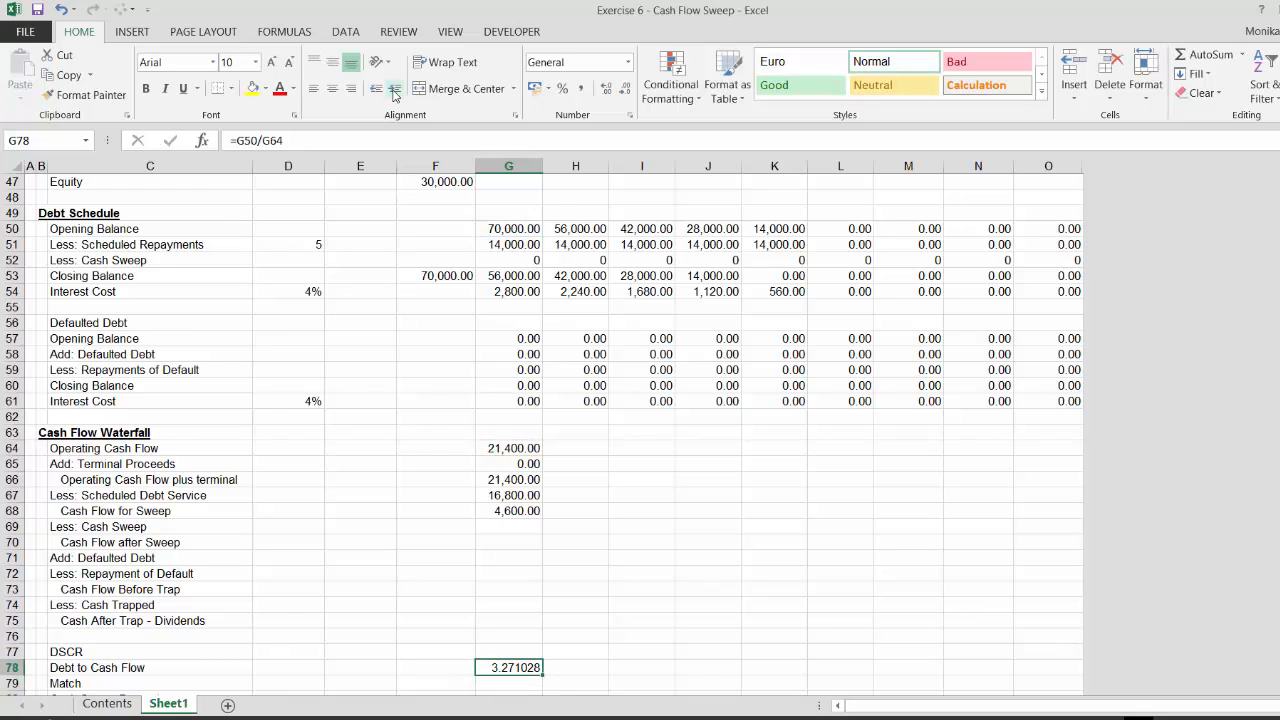
key("ctrl+shift+1")
Enter a period-1 Match formula looking up Debt to Cash Flow in the absolute Debt/EBITDA range D20:D24 with match type 1
key("Down")
key("Down")
key("Up")
key("Up")
key("Up")
key("Down")
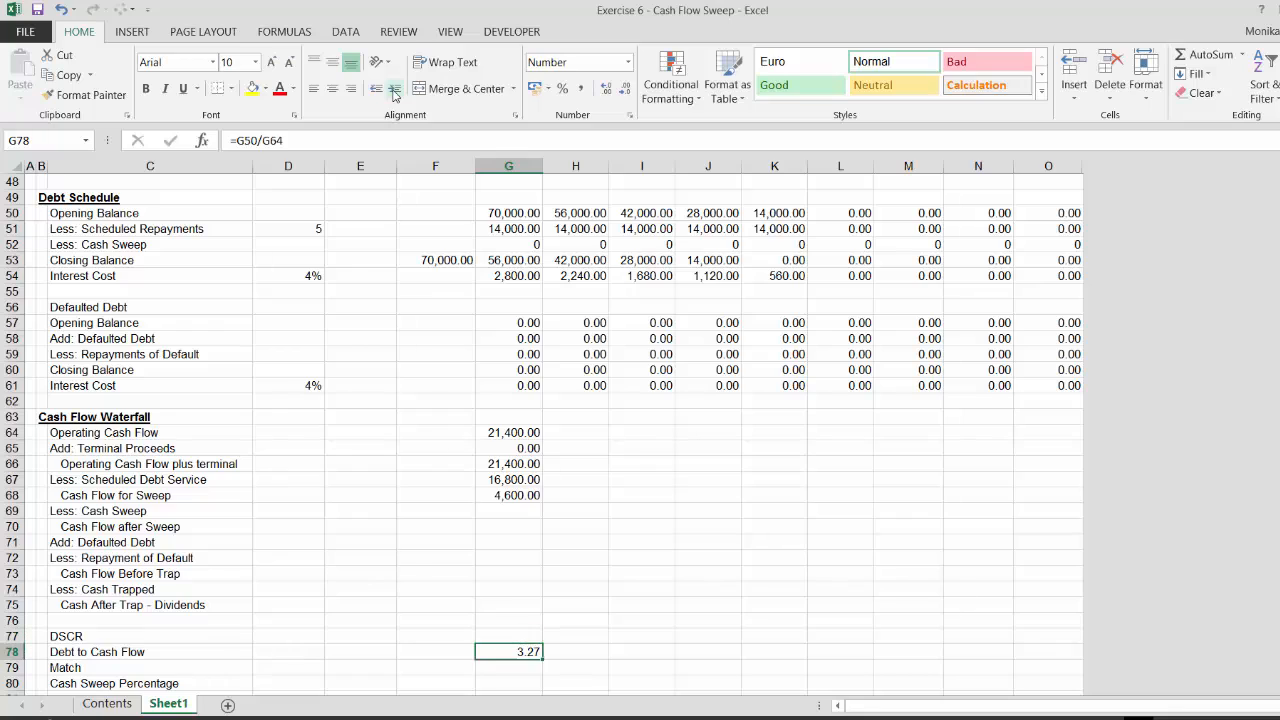
key("Down")
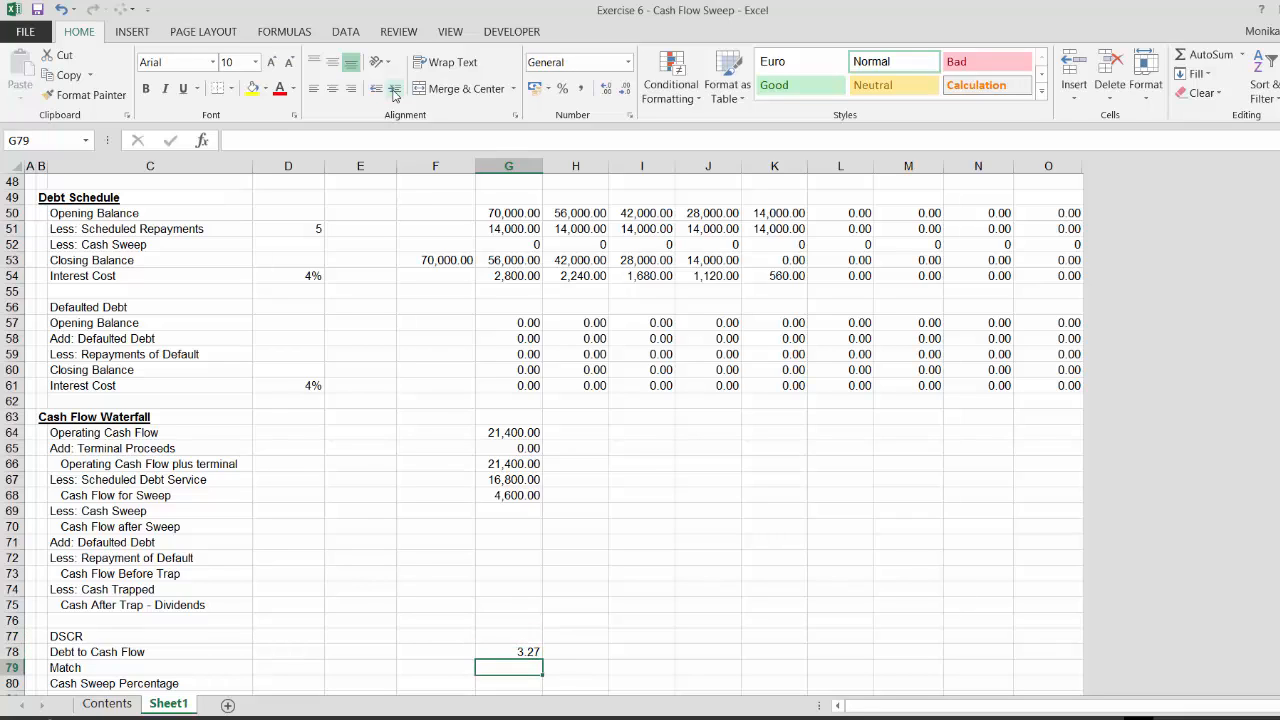
type("=")
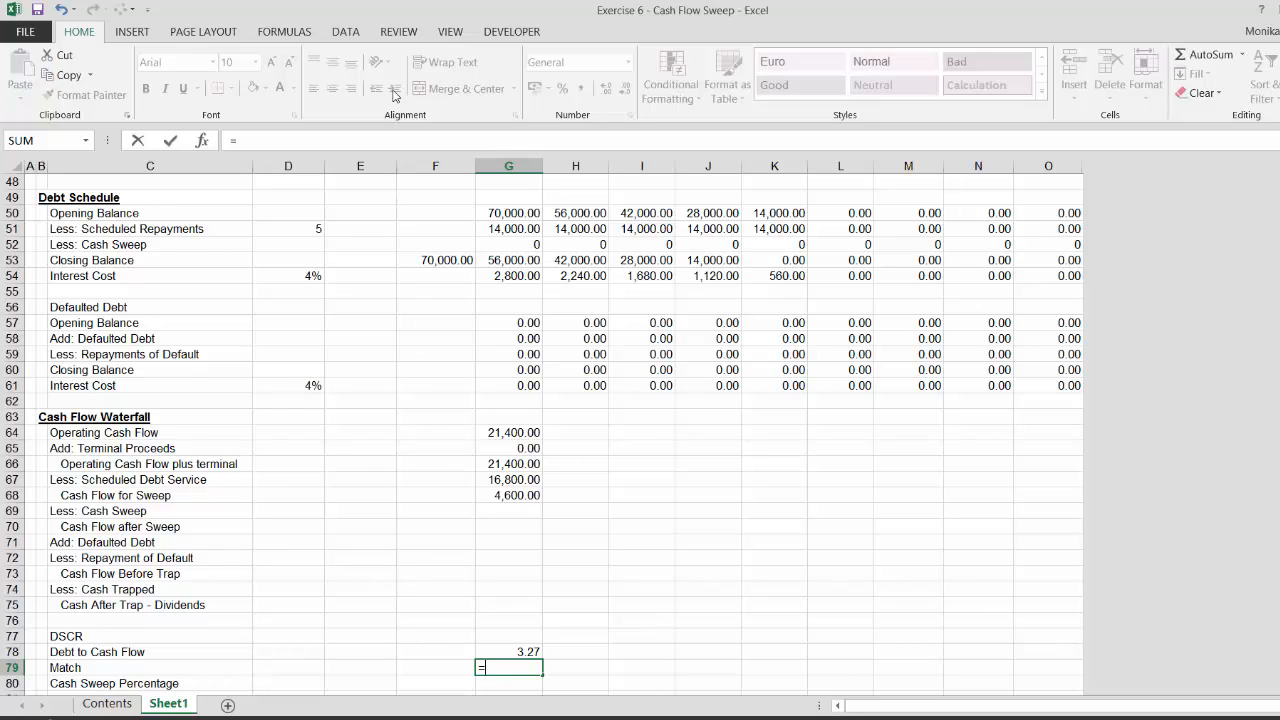
type("mat")
key("Tab")
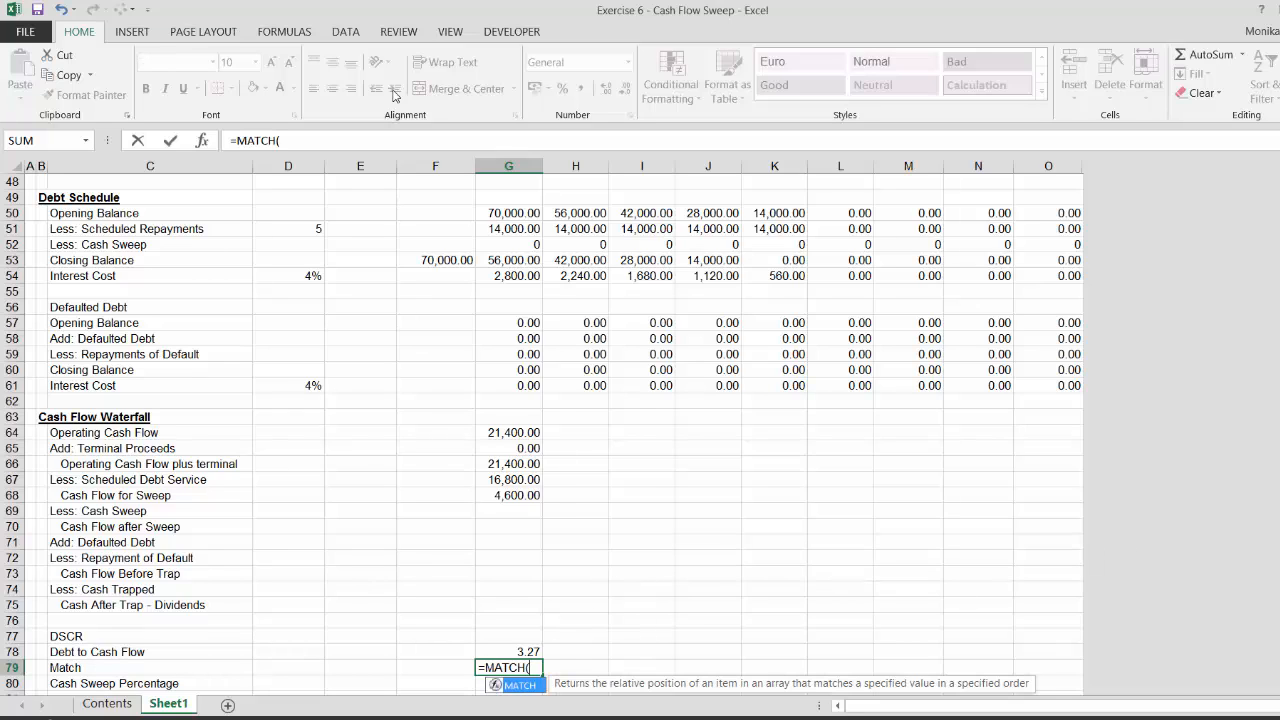
key("Up")
type(";")
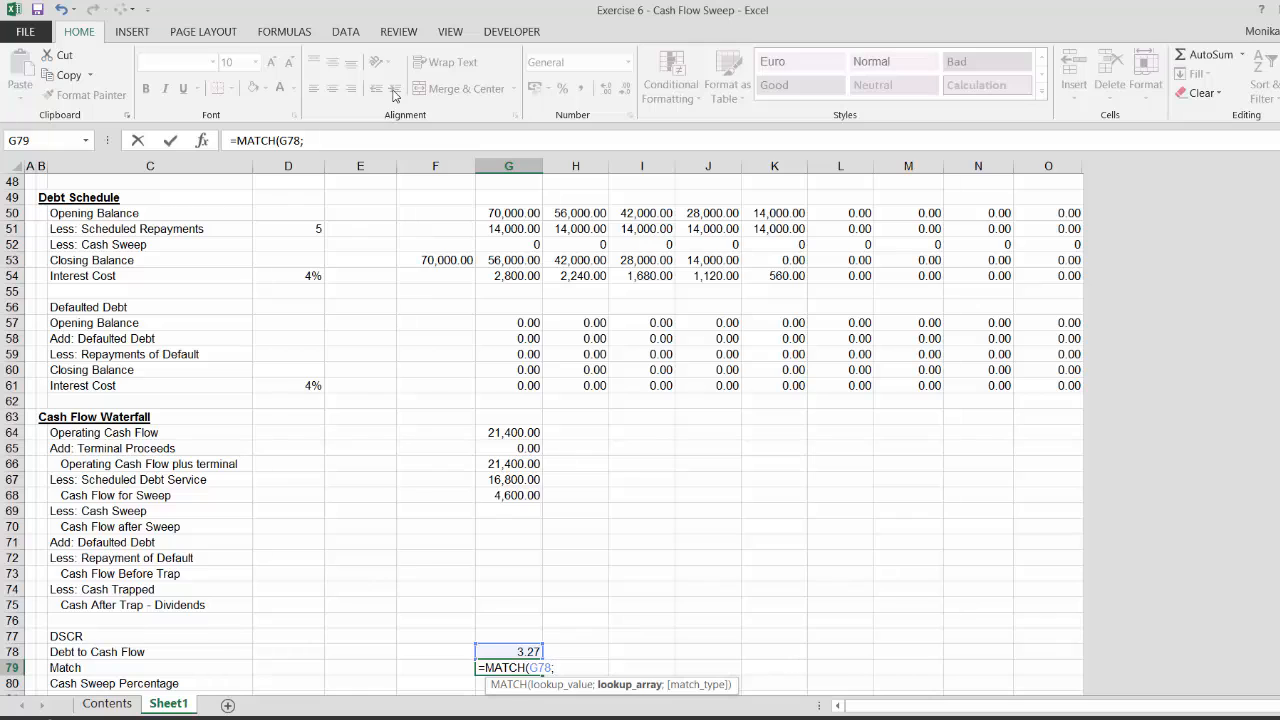
key("Page_Up")
key("Page_Up")
key("Up")
key("Up")
key("Up")
key("Up")
key("Up")
key("Up")
key("Up")
key("Up")
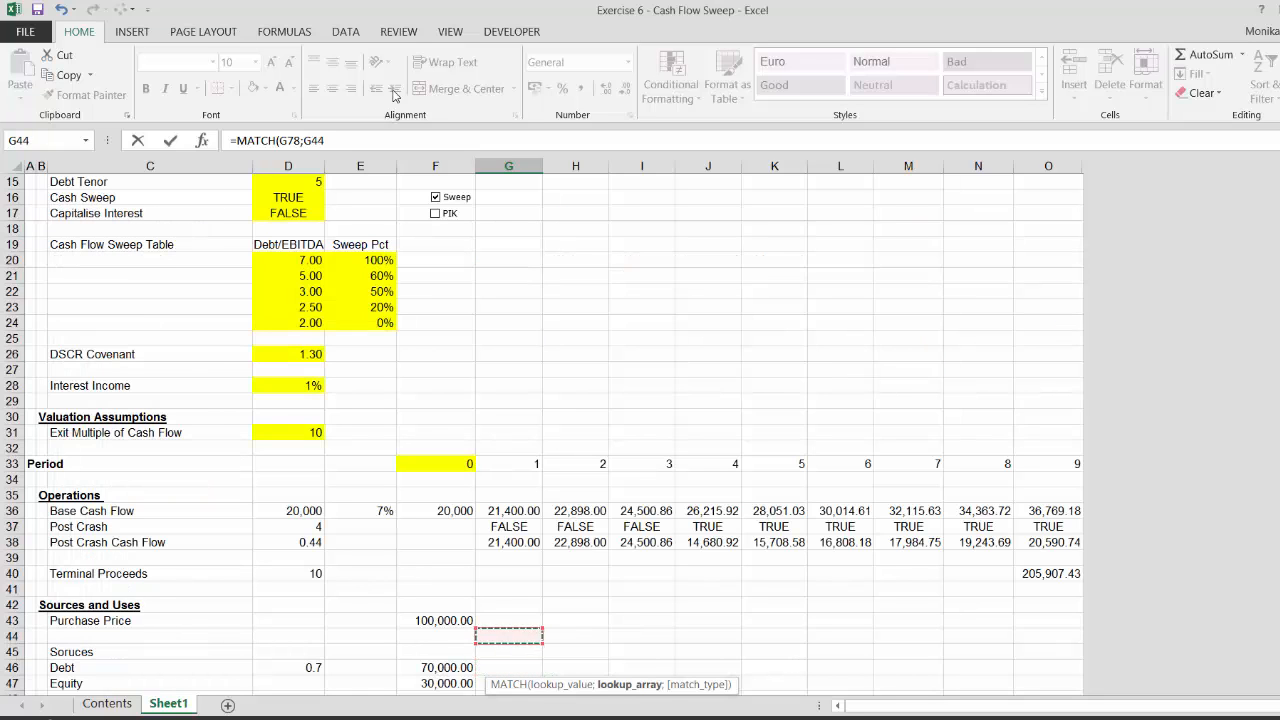
key("Up")
key("Up")
key("Up")
key("Up")
key("Up")
key("Up")
key("Up")
key("Up")
key("Up")
key("Up")
key("Up")
key("Up")
key("Up")
key("Up")
key("Up")
key("Up")
key("Left")
key("Left")
key("Up")
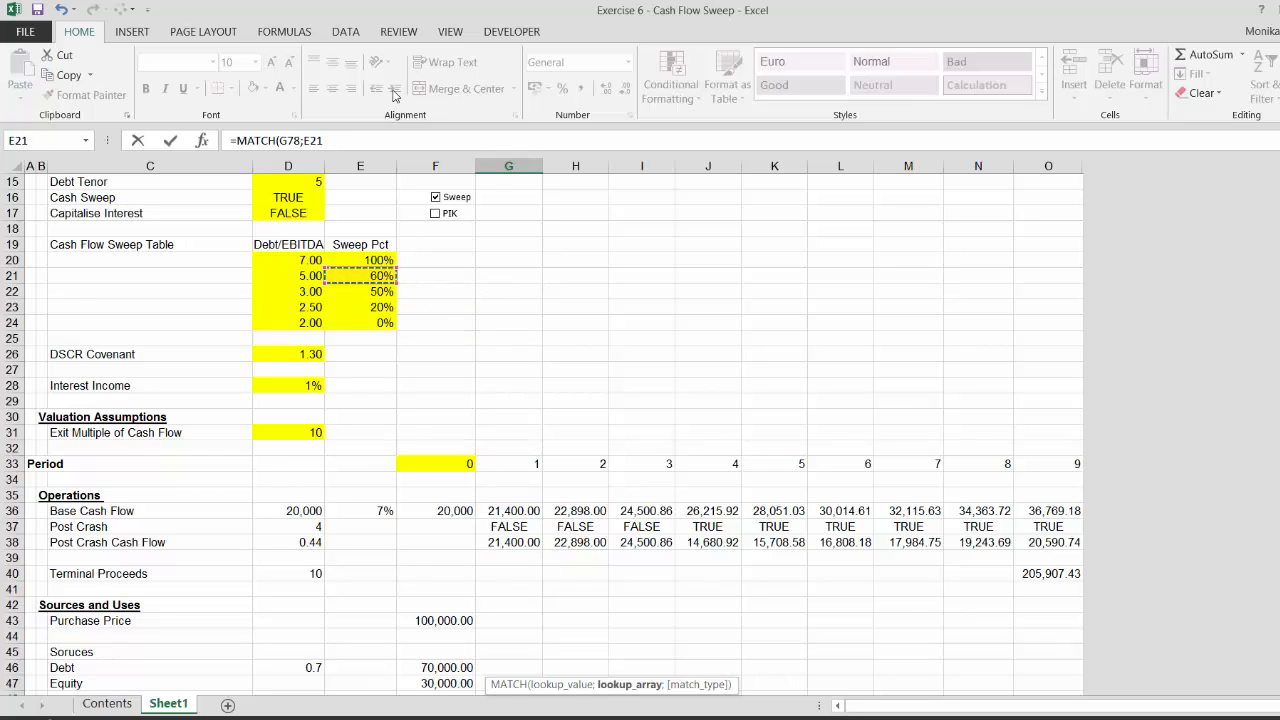
key("Left")
key("Up")
key("shift+Down")
key("shift+Down")
key("shift+Down")
key("shift+Down")
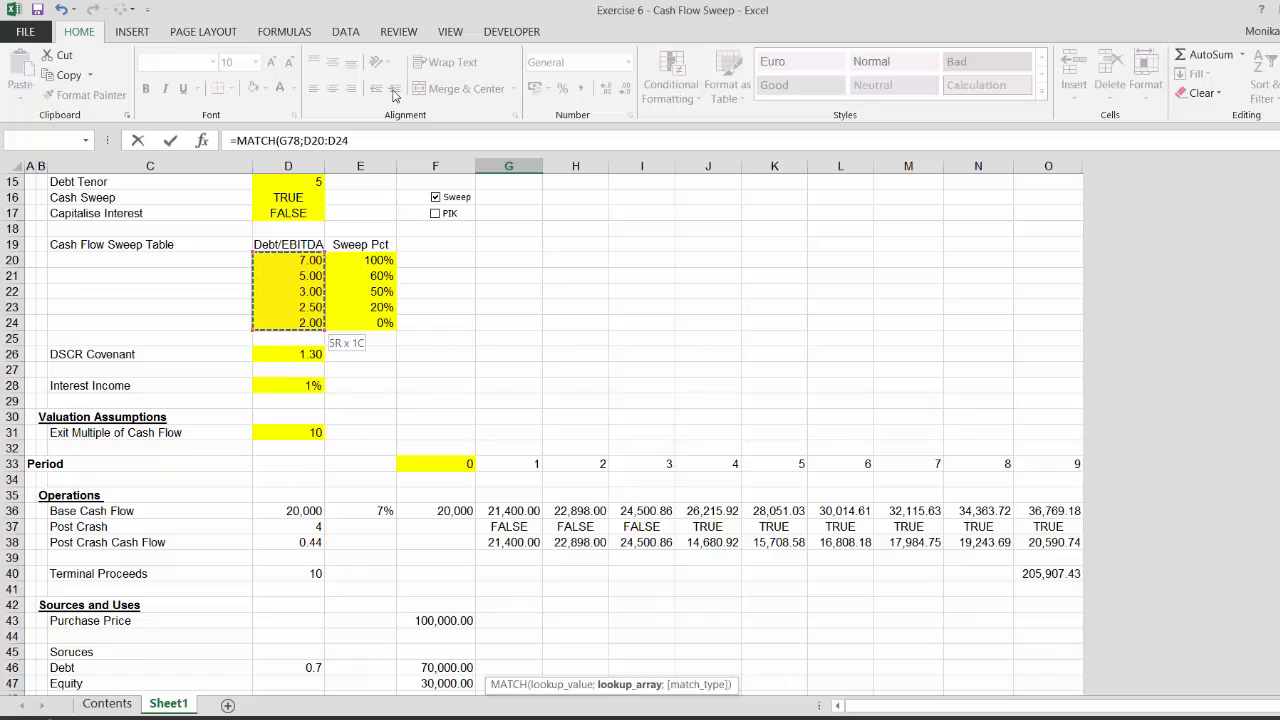
key("F4")
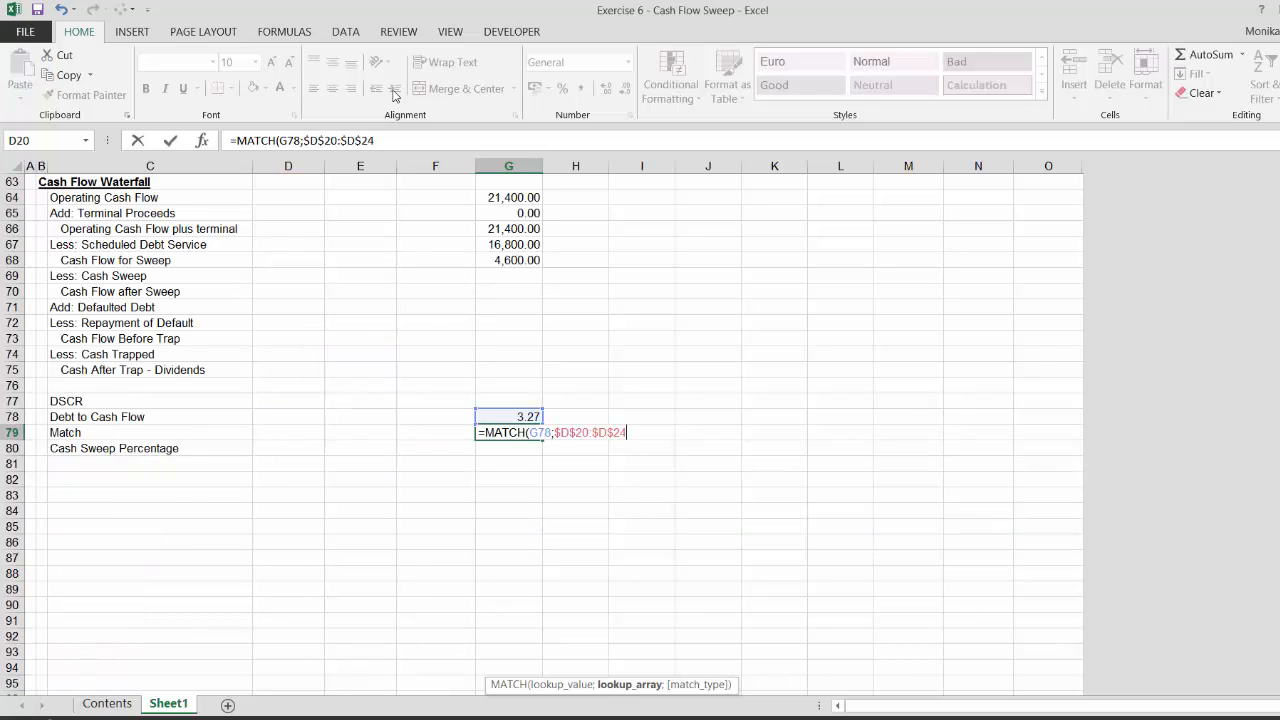
type(";1")
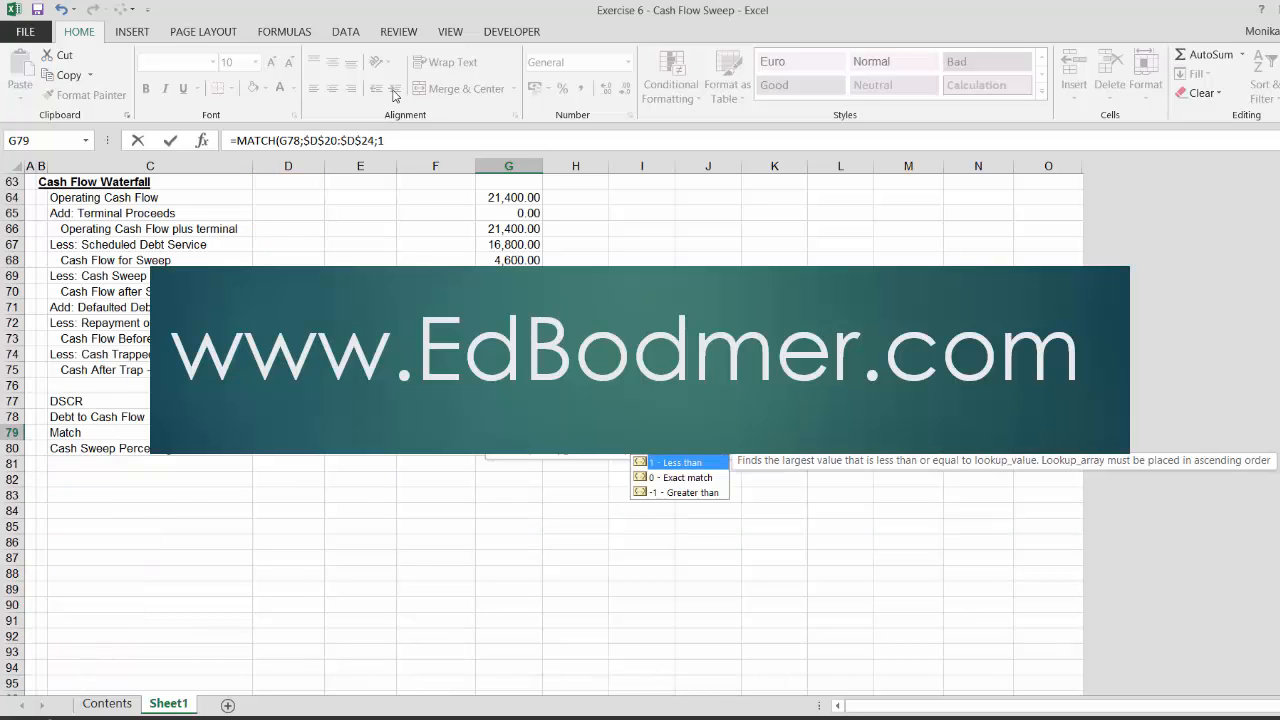
type(")")
key("Return")
key("Up")
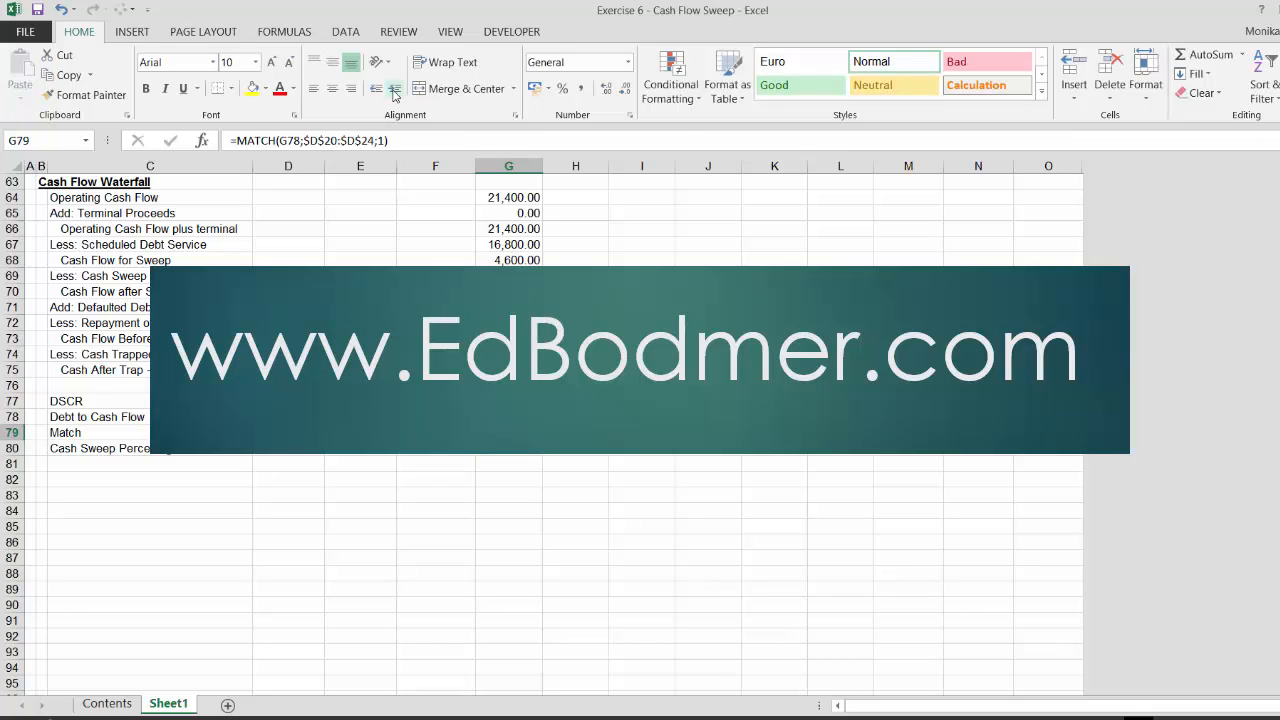
Examine the Debt/EBITDA thresholds in the Cash Flow Sweep Table
key("Page_Up")
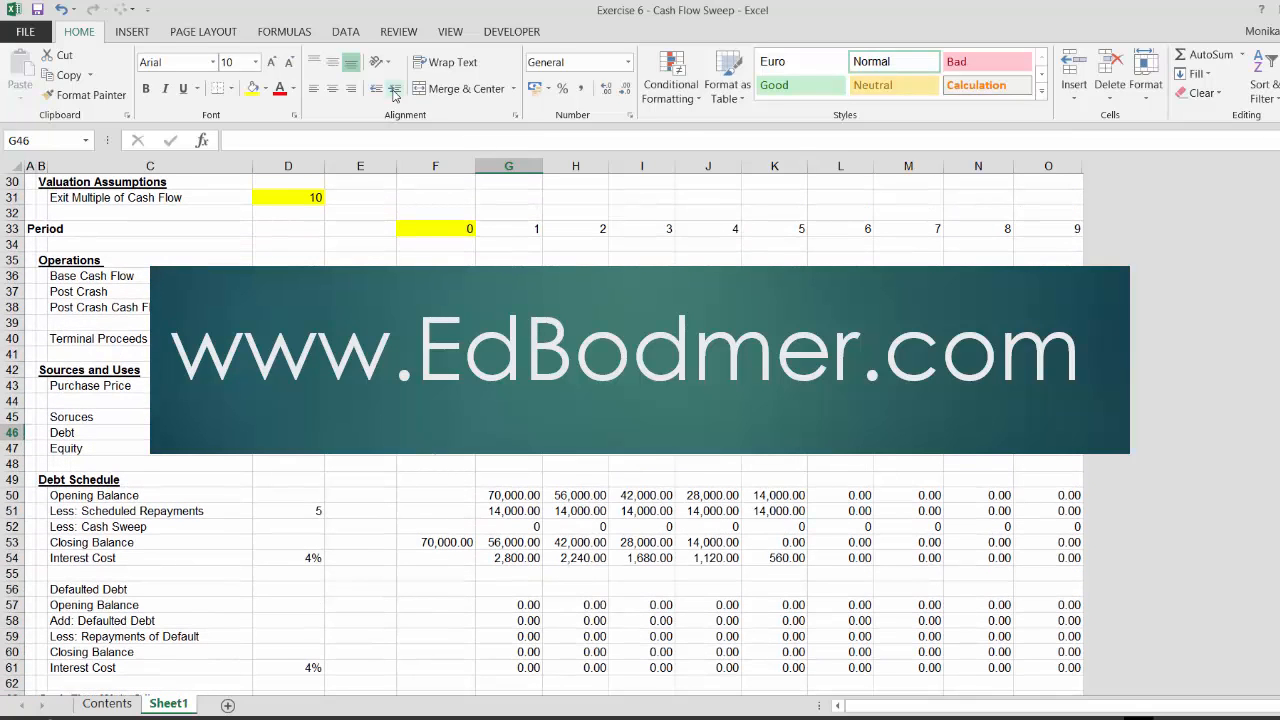
key("Up")
key("Up")
key("Up")
key("Up")
key("Up")
key("Up")
key("Up")
key("Up")
key("Up")
key("Up")
key("Up")
key("Up")
key("Up")
key("Up")
key("Up")
key("Up")
key("Up")
key("Up")
key("Up")
key("Up")
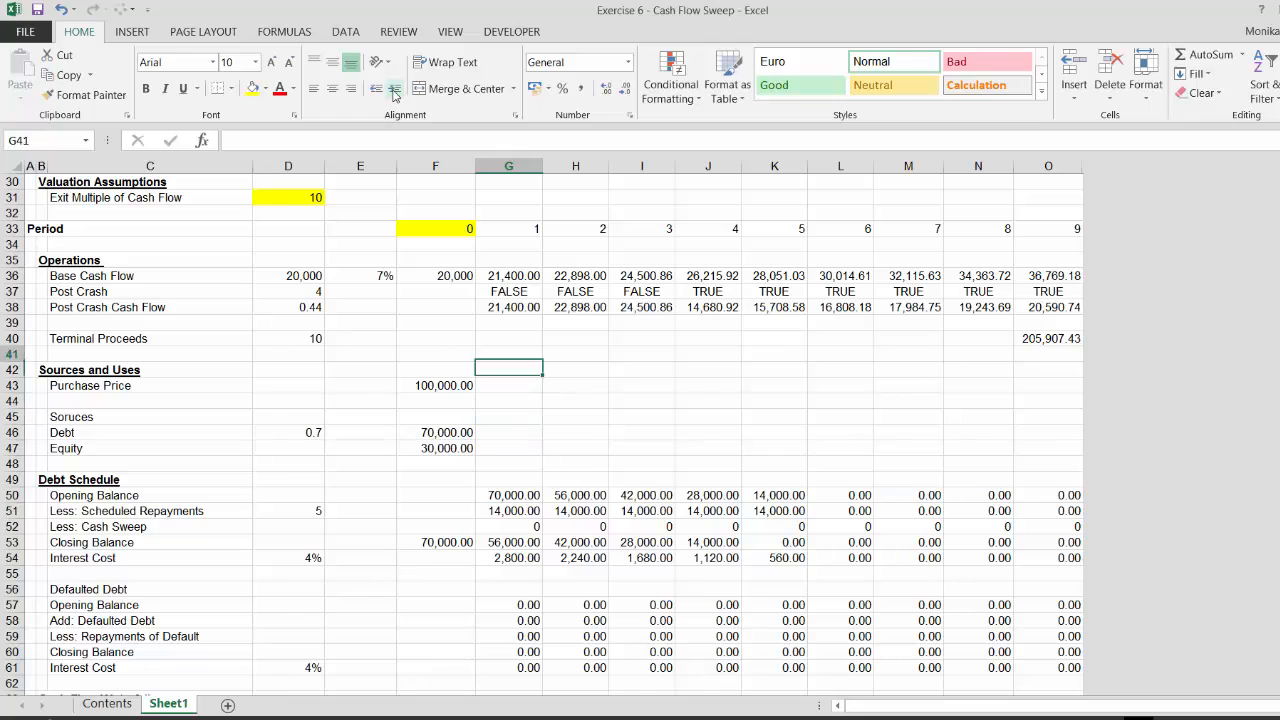
key("Left")
key("Left")
key("Down")
key("Down")
key("Down")
key("Down")
key("Down")
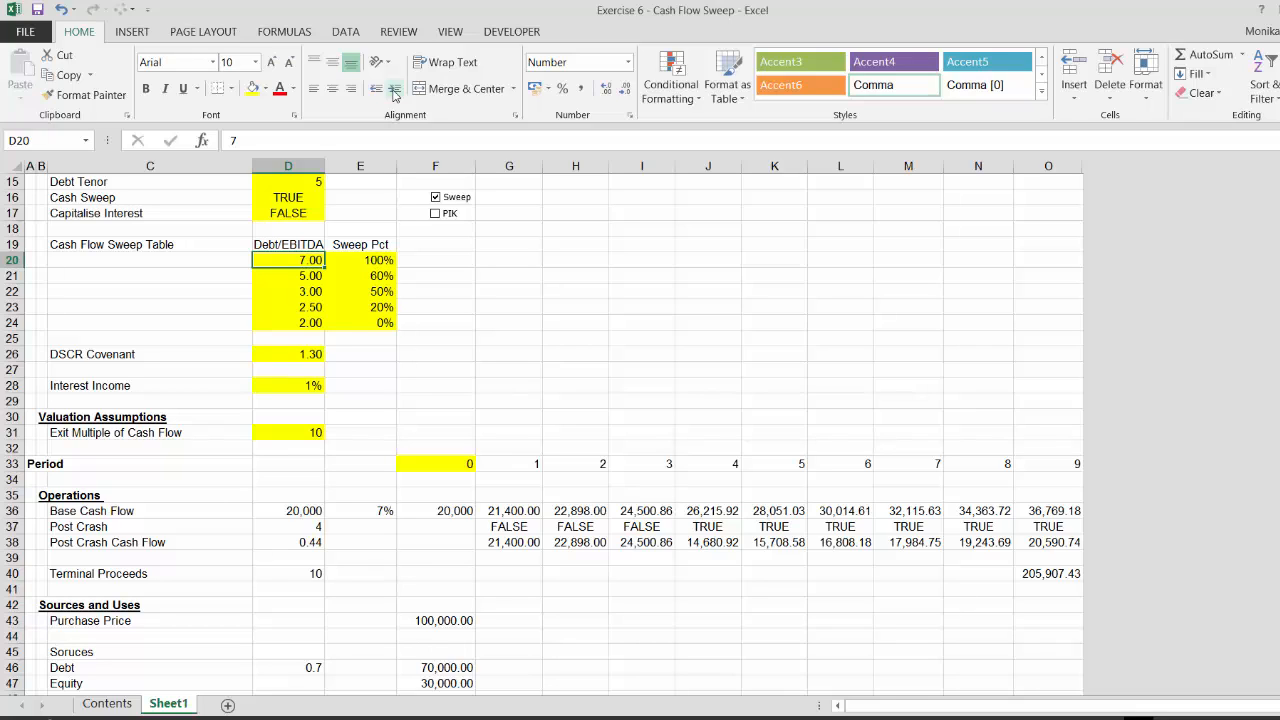
key("Down")
key("Down")
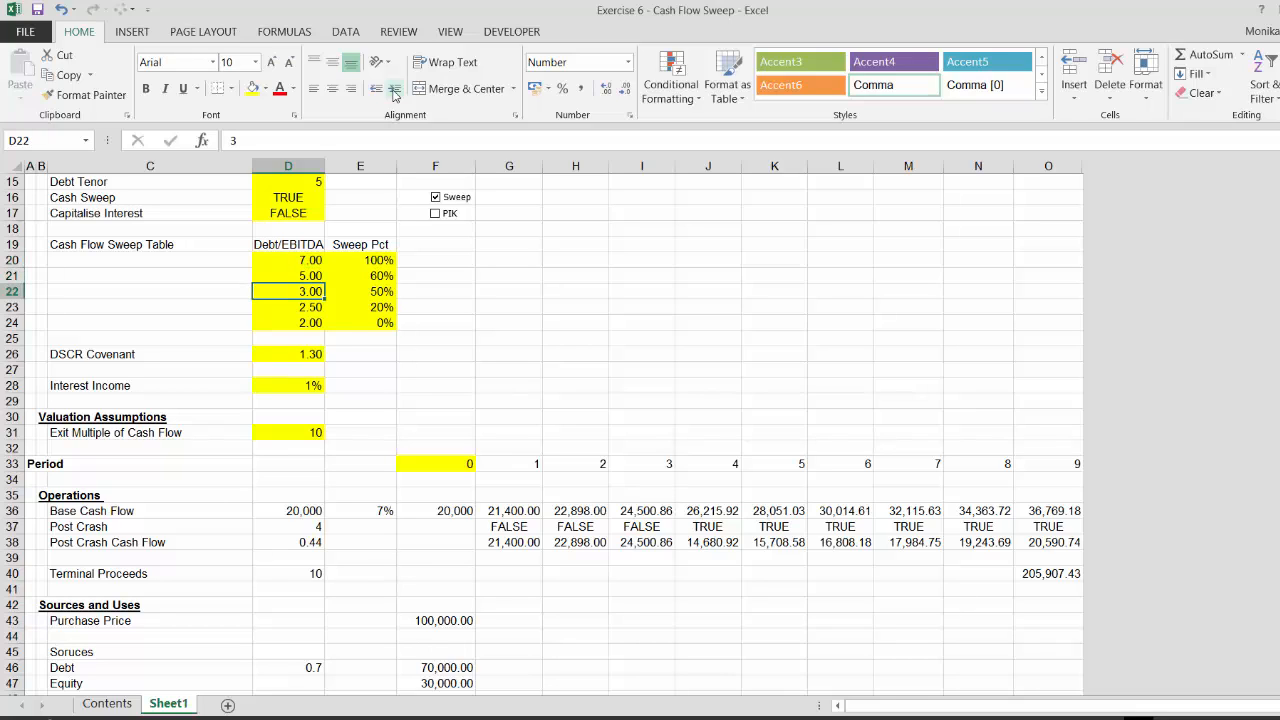
Step through the Debt/EBITDA threshold cells D20:D24 once more before returning to the waterfall
key("Down")
key("Down")
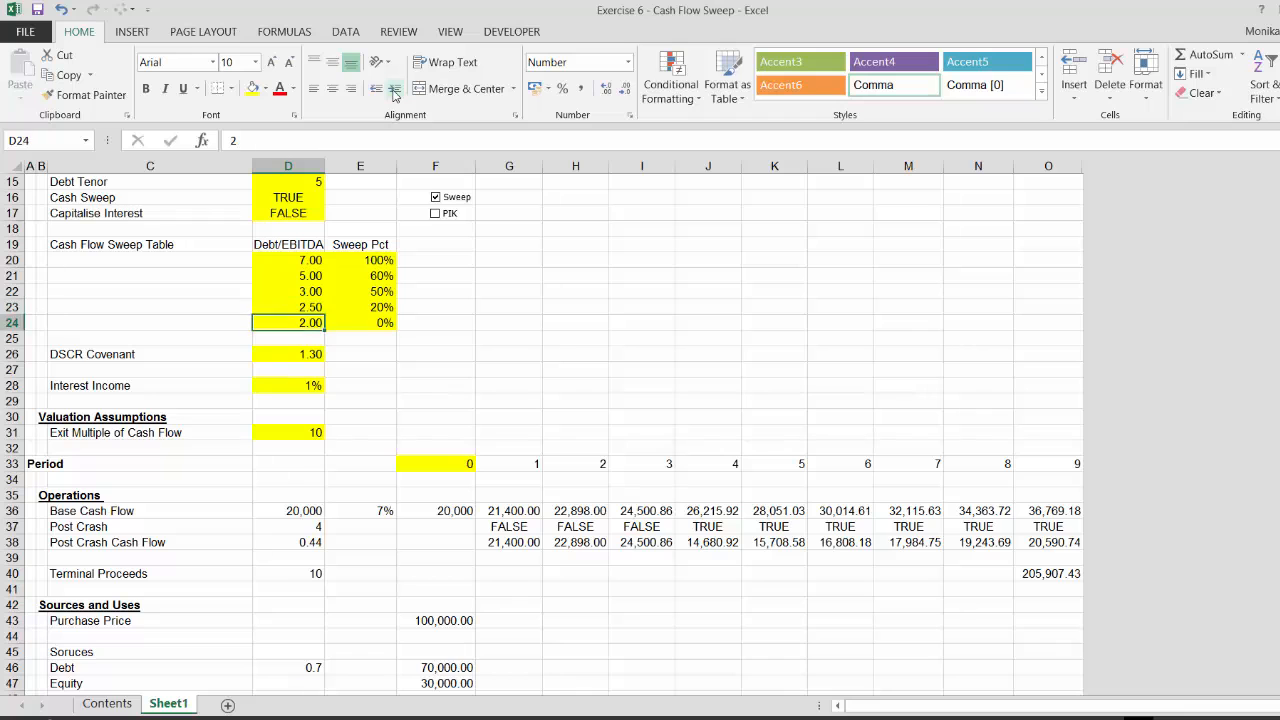
key("Up")
key("ctrl+Up")
key("Down")
key("Down")
key("Down")
key("Down")
key("Down")
key("Down")
key("Down")
key("Down")
key("Down")
key("Down")
key("Down")
key("Down")
key("Down")
key("Down")
key("Down")
key("Down")
key("Down")
key("Down")
key("Down")
key("Down")
key("Down")
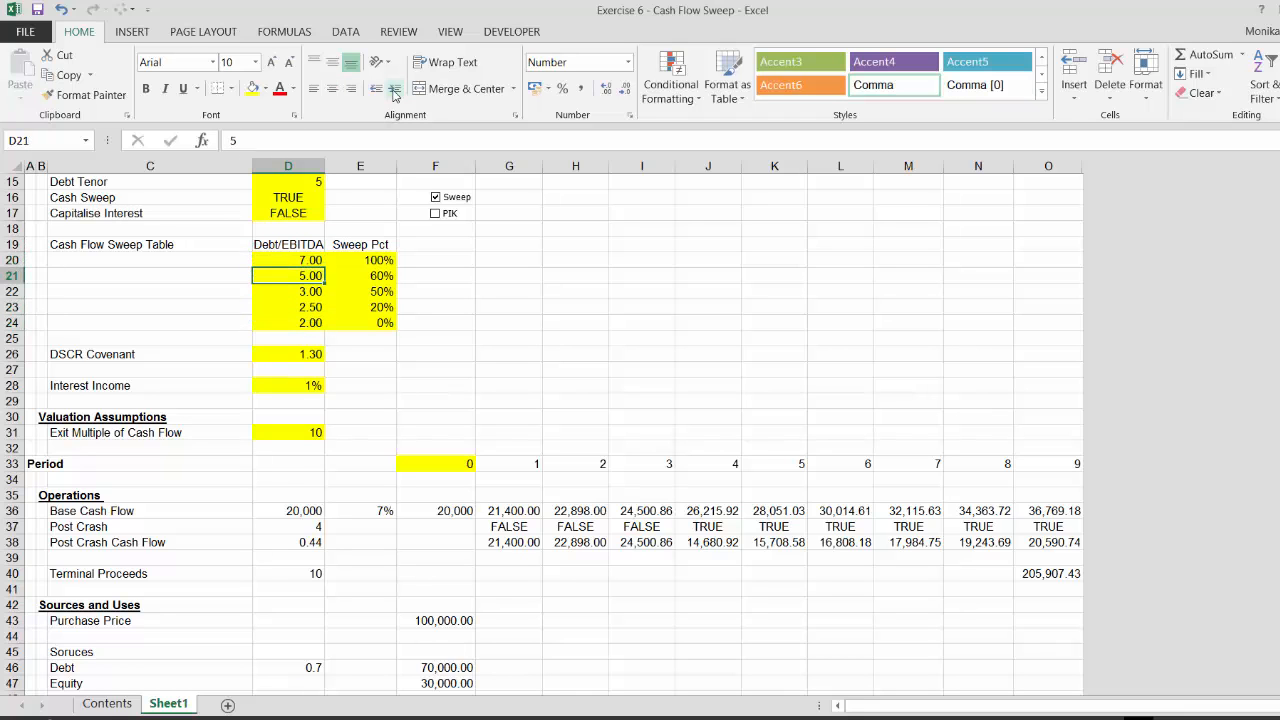
key("Down")
key("Down")
key("Down")
key("Down")
key("Down")
key("Down")
key("Down")
key("Down")
key("Down")
key("Down")
key("Down")
key("Down")
key("Down")
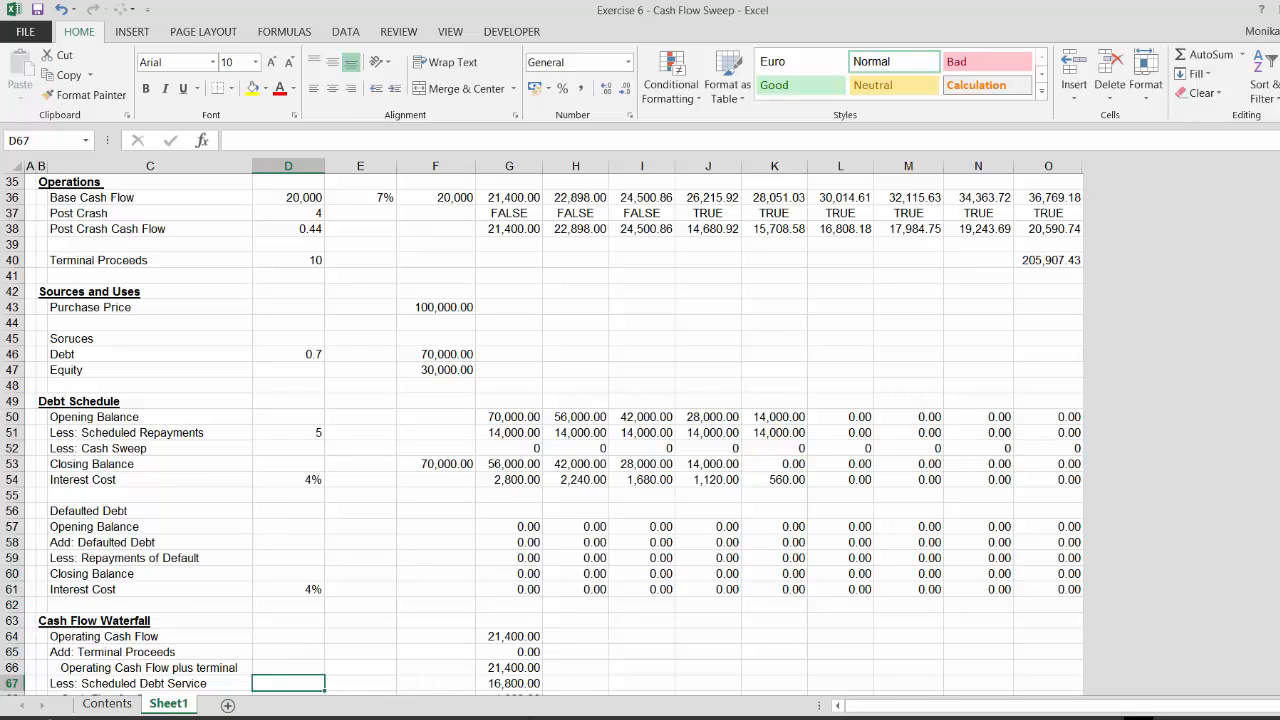
key("alt+Tab")
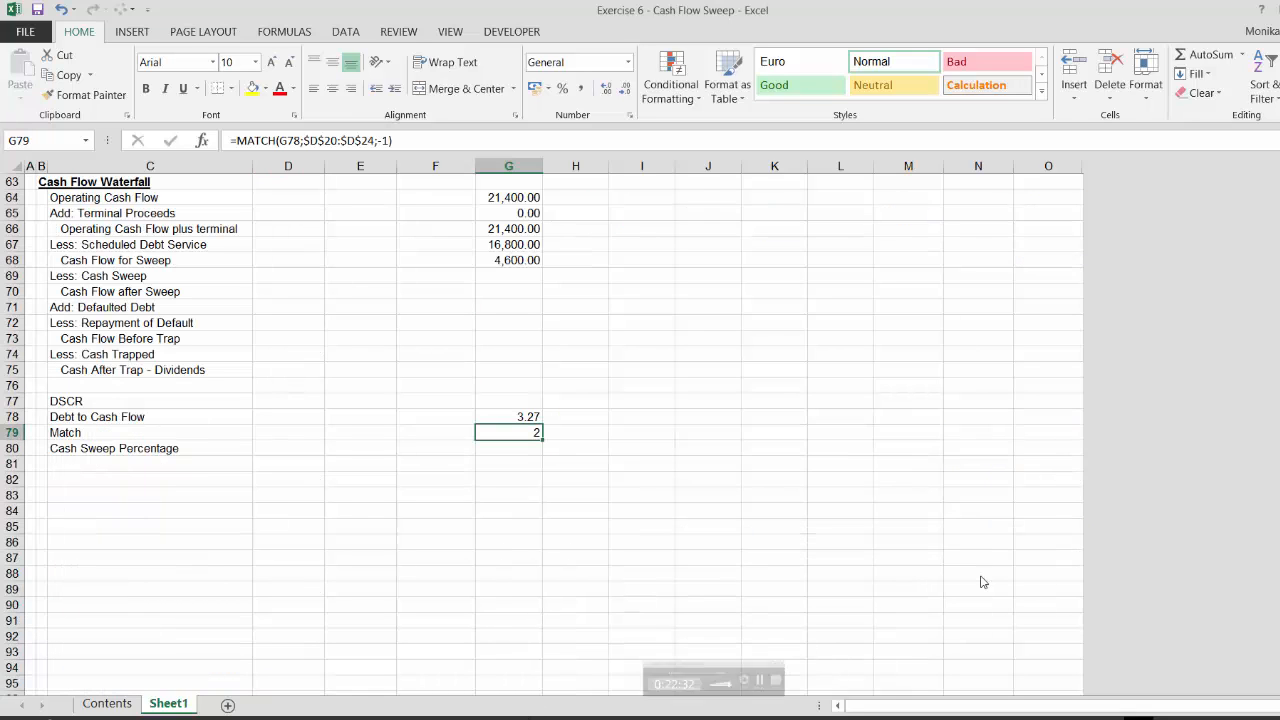
Re-enter the period-1 Match formula looking up Debt to Cash Flow in the absolute range D20:D24 with match type -1
left_click(837, 477)
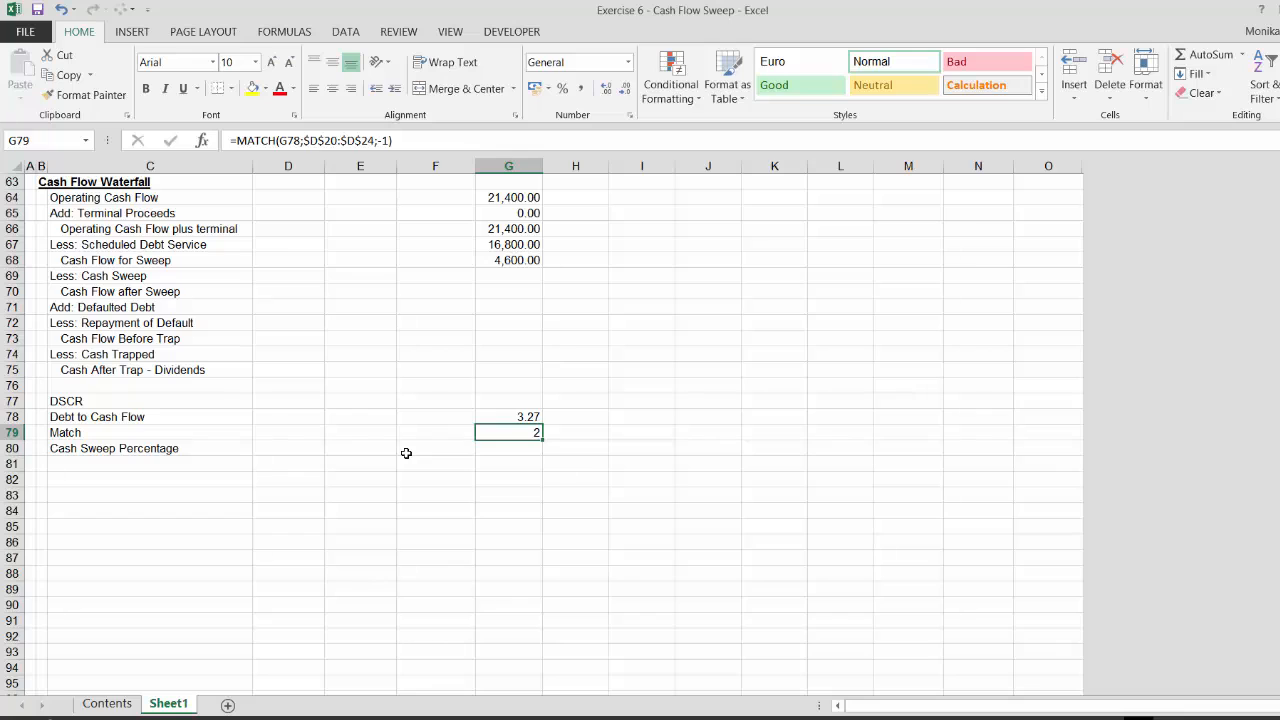
key("Up")
key("Up")
key("Down")
key("Down")
type("=mat")
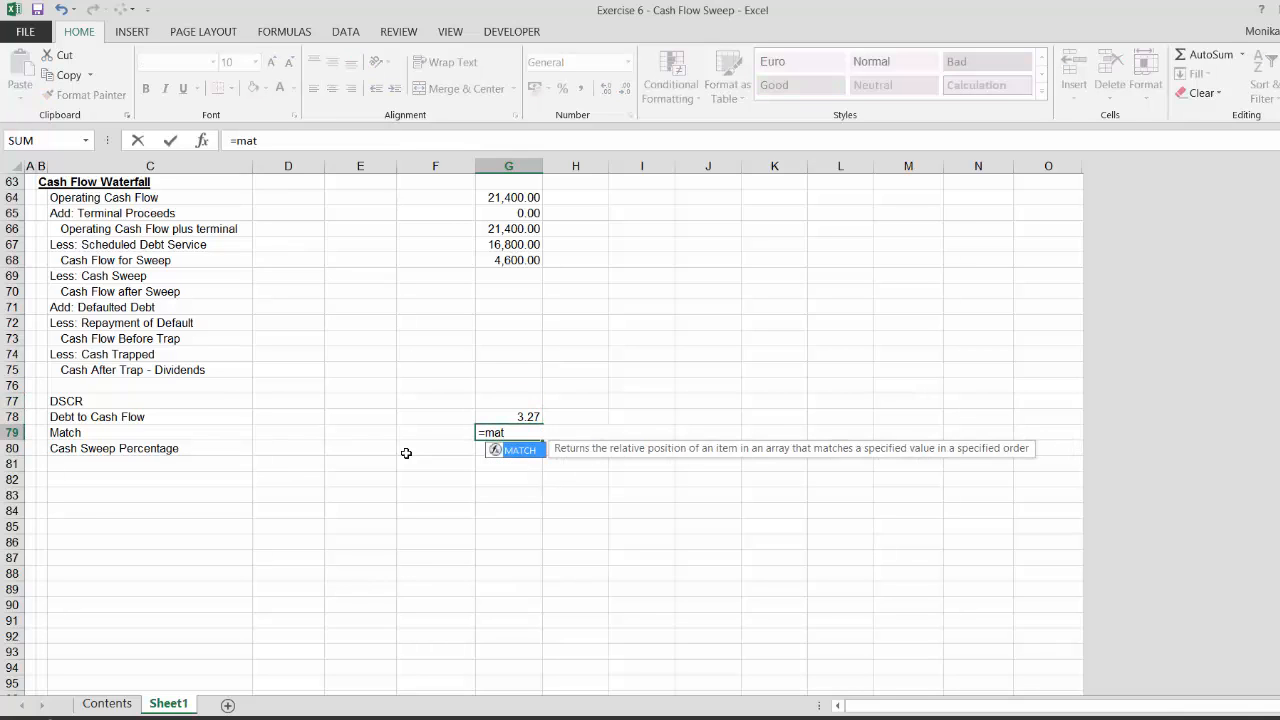
key("Tab")
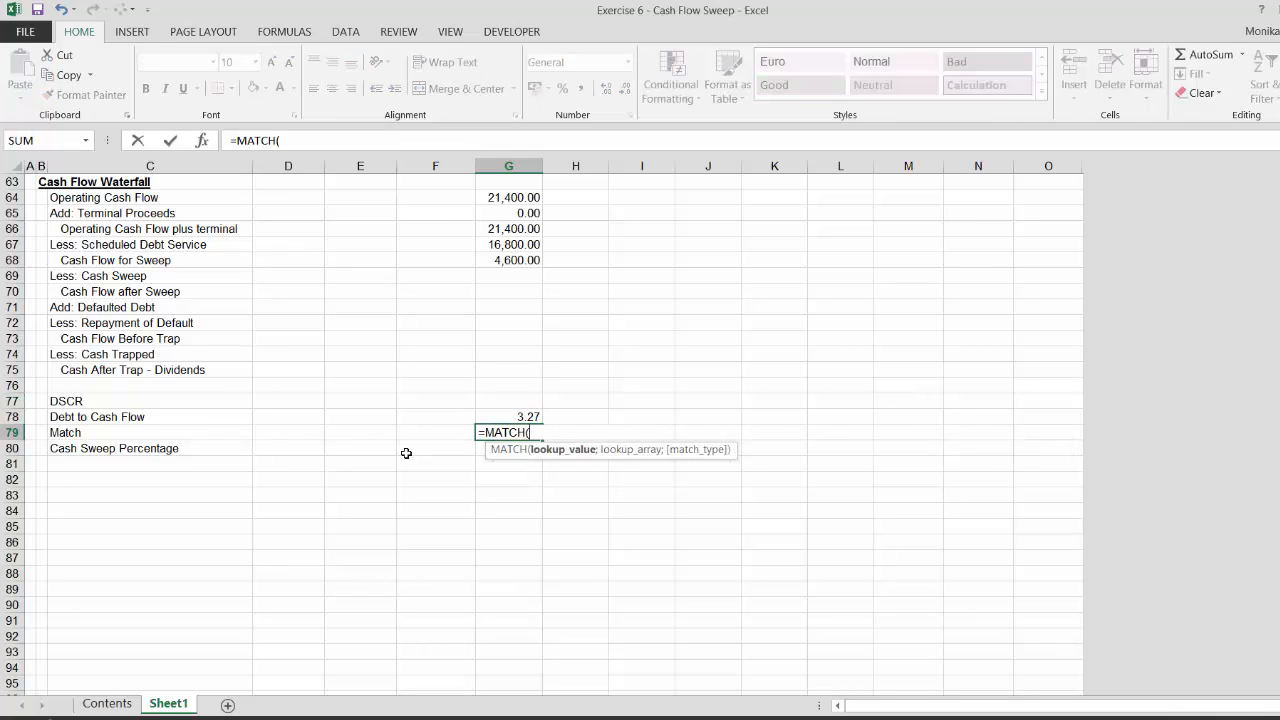
key("Up")
type(";")
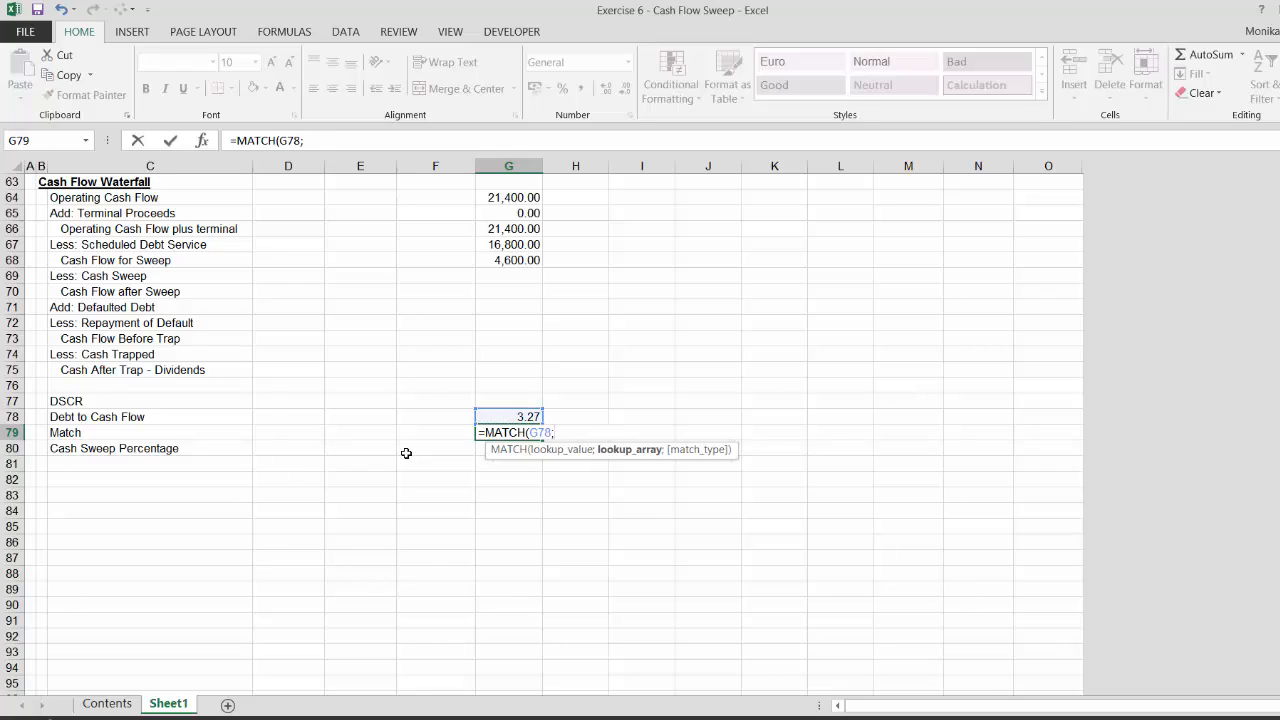
key("Up")
key("Up")
key("Up")
key("Up")
key("Up")
key("Up")
key("Up")
key("Up")
key("Up")
key("Up")
key("Up")
key("Up")
key("Up")
key("Up")
key("Up")
key("Up")
key("Up")
key("Up")
key("Up")
key("Up")
key("Up")
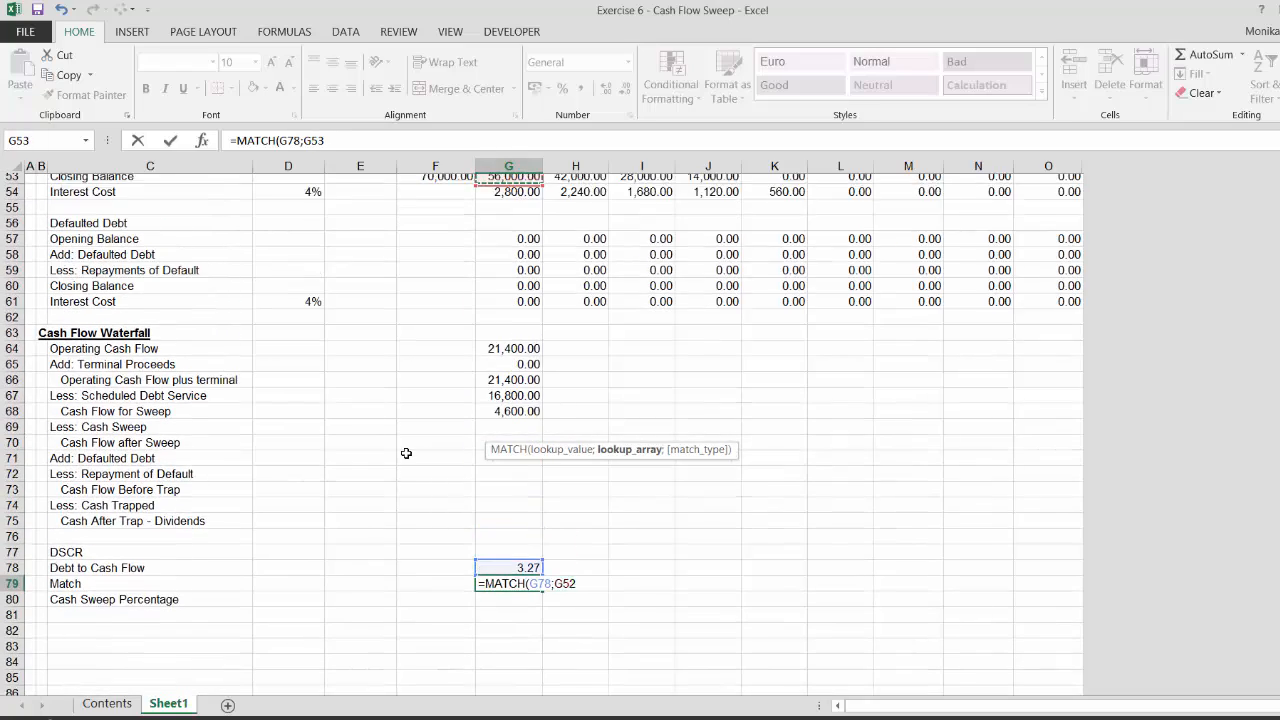
key("Up")
key("Up")
key("Up")
key("Up")
key("Up")
key("Up")
key("Up")
key("Up")
key("Up")
key("Up")
key("Up")
key("Up")
key("Up")
key("Up")
key("Up")
key("Up")
key("Up")
key("Up")
key("Up")
key("Up")
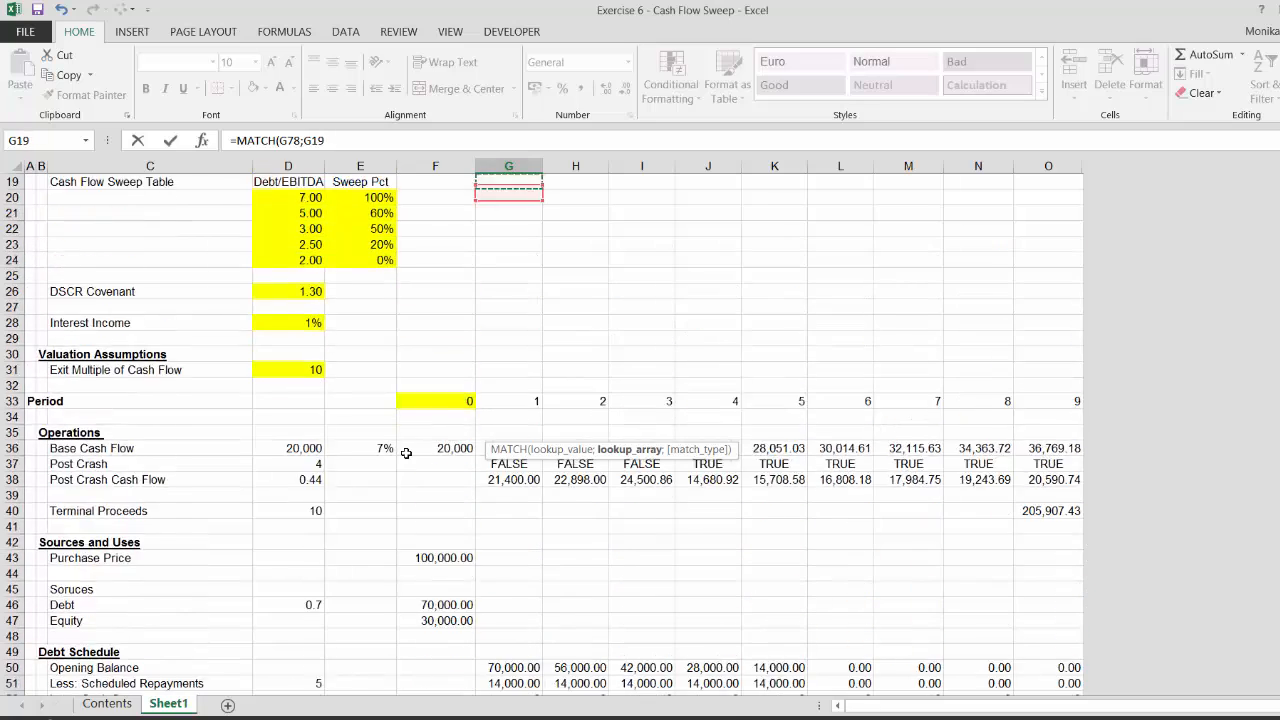
key("Left")
key("Left")
key("Left")
key("Down")
key("Down")
key("Down")
key("Down")
key("Down")
key("Down")
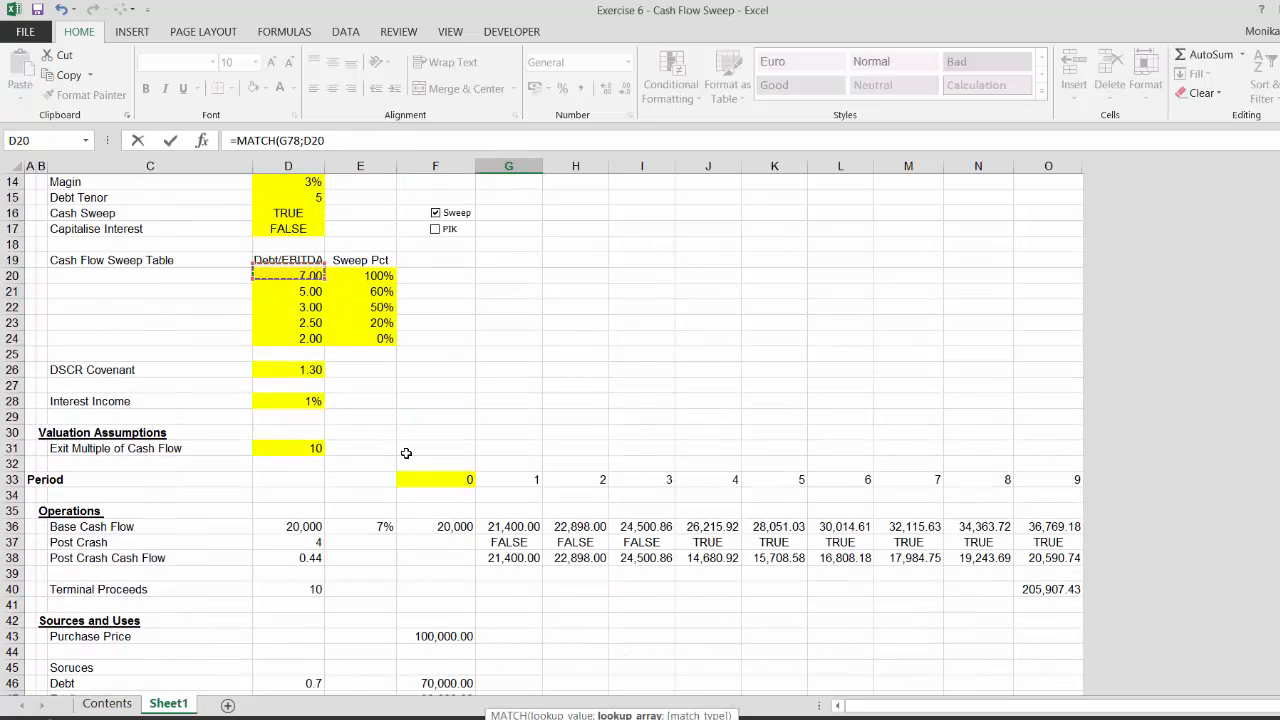
key("shift+Down")
key("shift+Down")
key("shift+Down")
key("shift+Down")
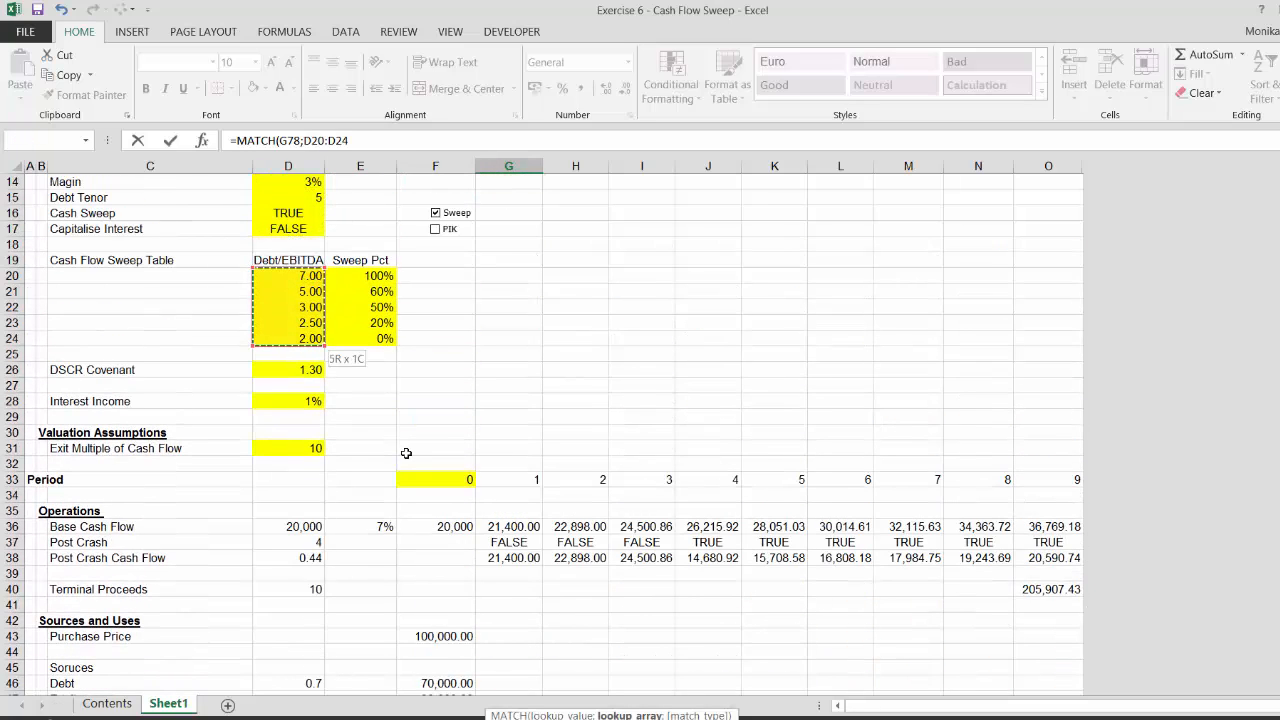
key("F4")
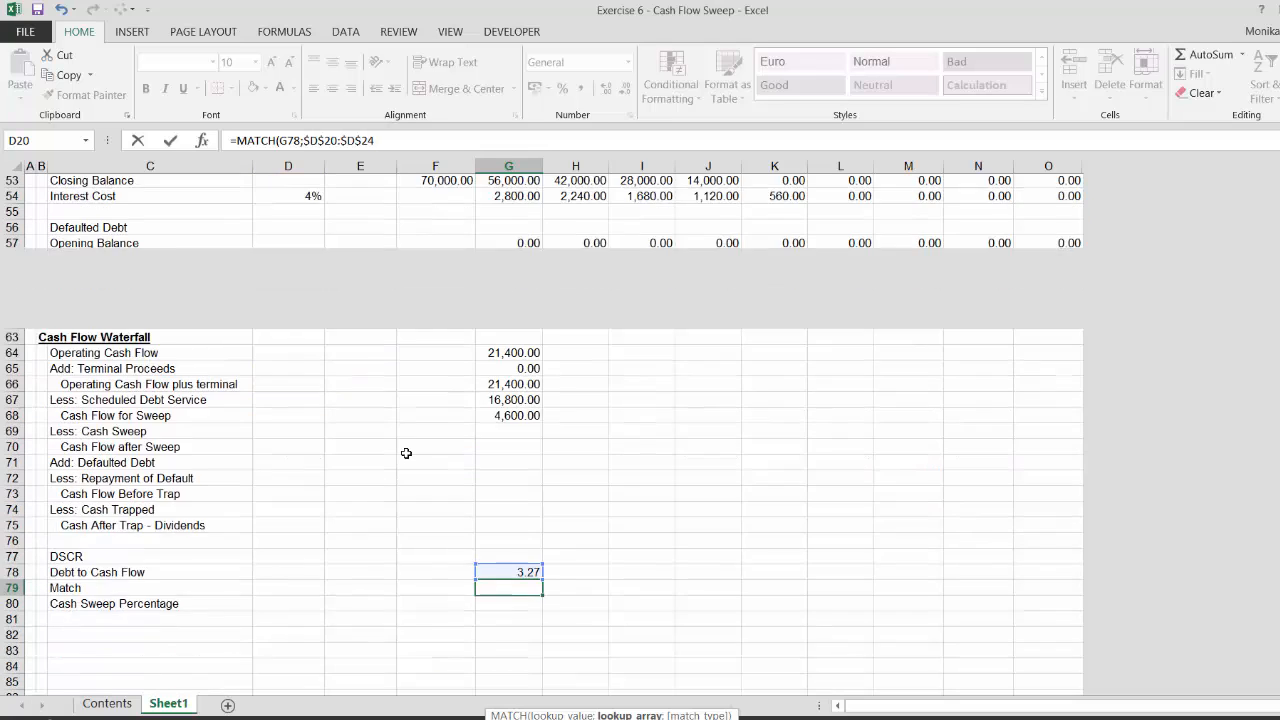
type(";")
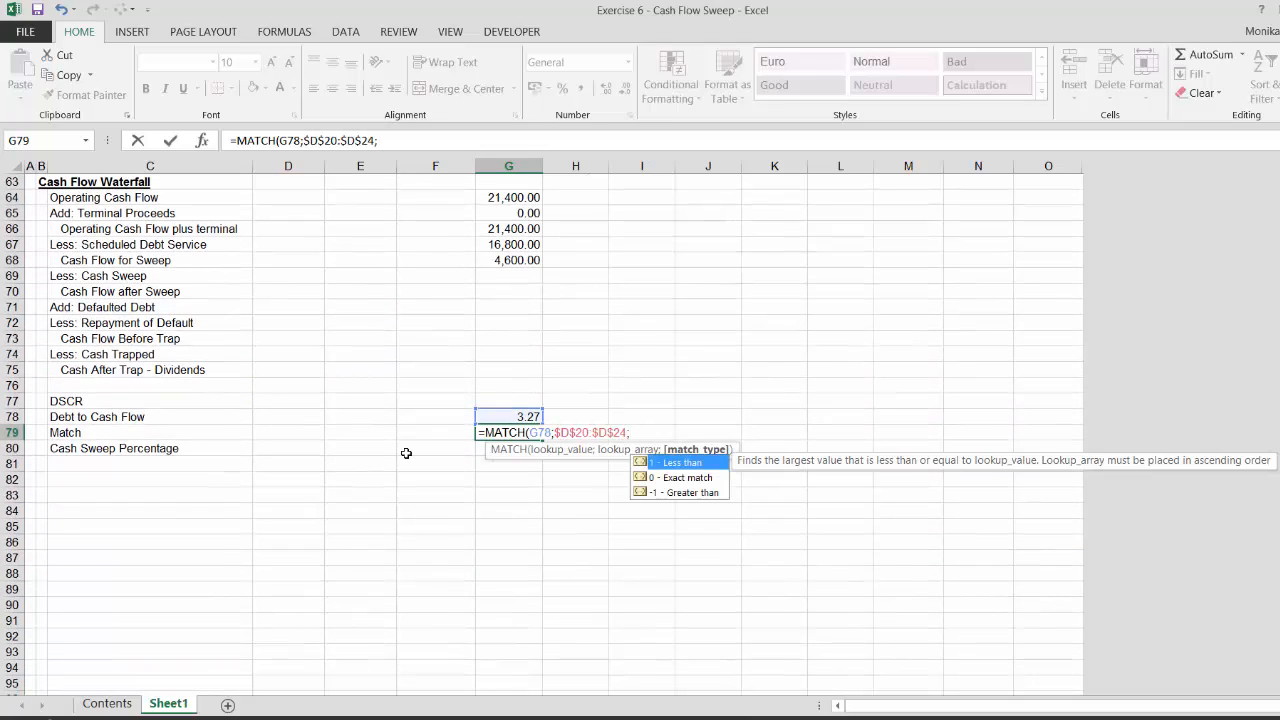
type("-1")
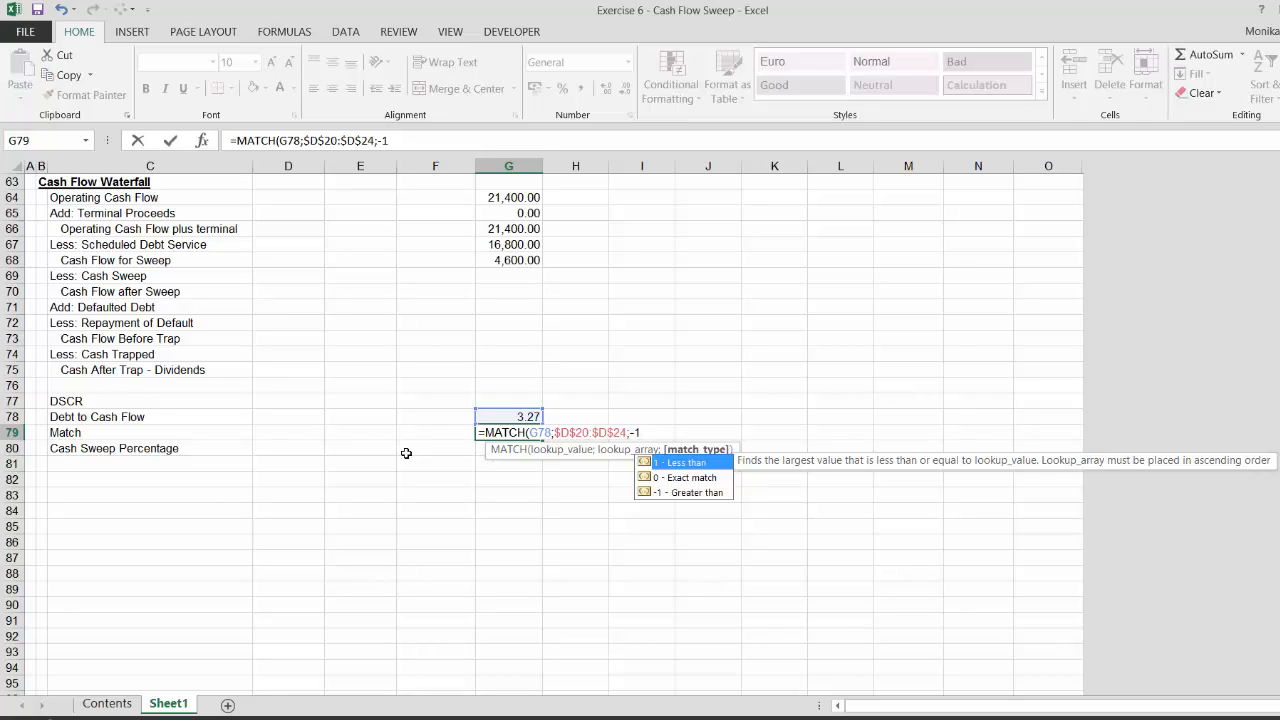
key("Return")
Examine the Sweep Pct values next to each Debt/EBITDA threshold in the Cash Flow Sweep Table
key("Up")
key("Up")
key("Up")
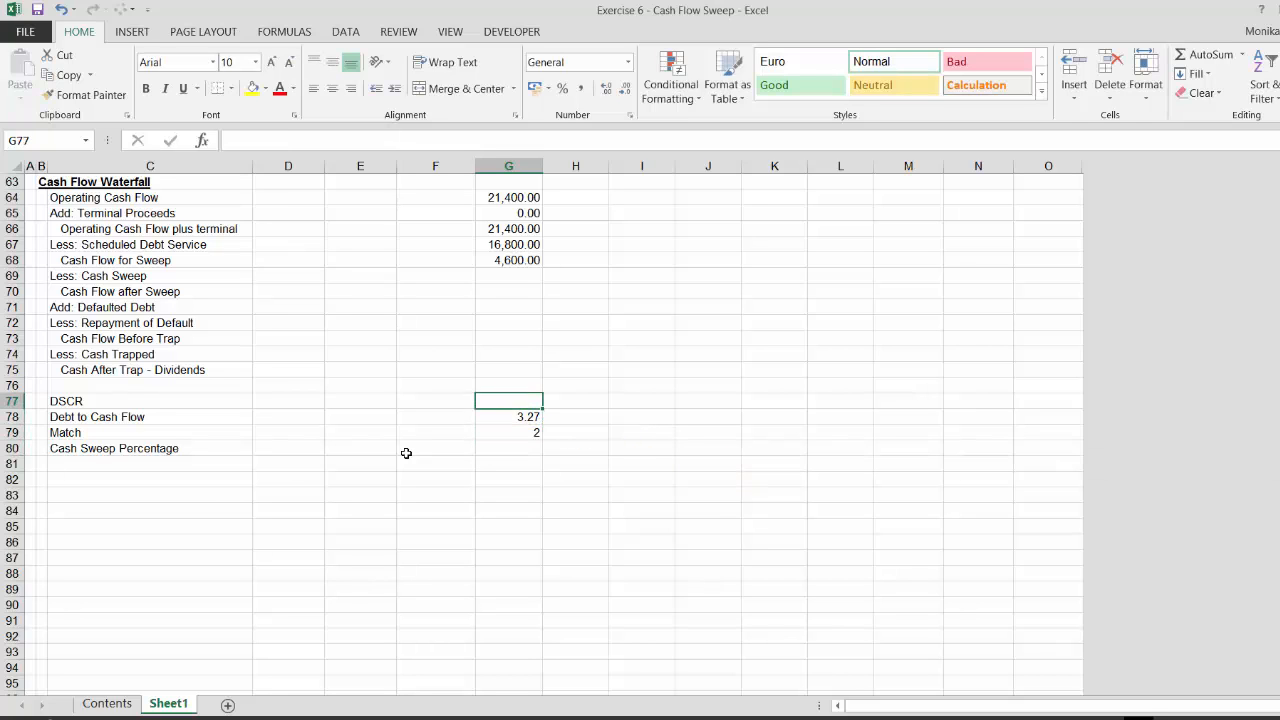
key("Up")
key("Up")
key("Up")
key("Up")
key("Up")
key("Up")
key("Up")
key("Up")
key("Up")
key("Up")
key("Up")
key("Up")
key("Up")
key("Up")
key("Up")
key("Up")
key("Up")
key("Up")
key("Up")
key("Up")
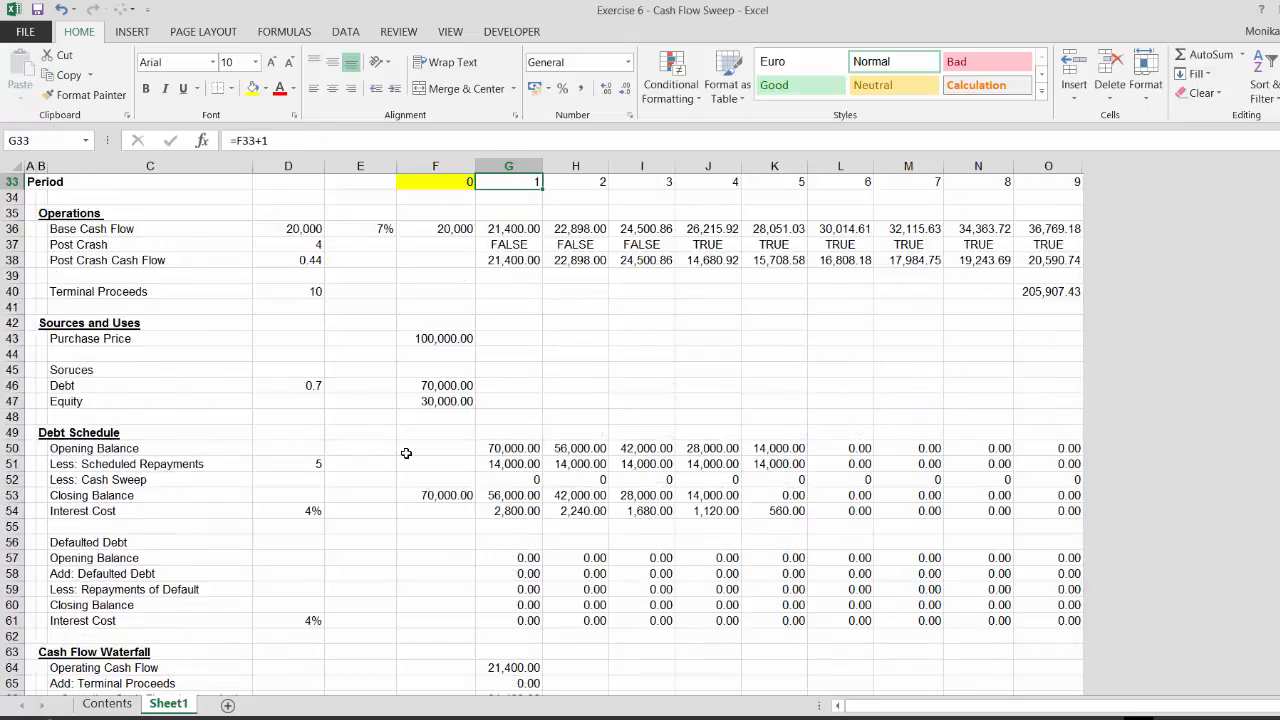
key("Up")
key("Up")
key("Up")
key("Up")
key("Up")
key("Up")
key("Up")
key("Up")
key("Up")
key("Up")
key("Up")
key("Up")
key("Up")
key("Up")
key("Up")
key("Up")
key("Up")
key("Up")
key("Up")
key("Up")
key("Left")
key("Left")
key("Down")
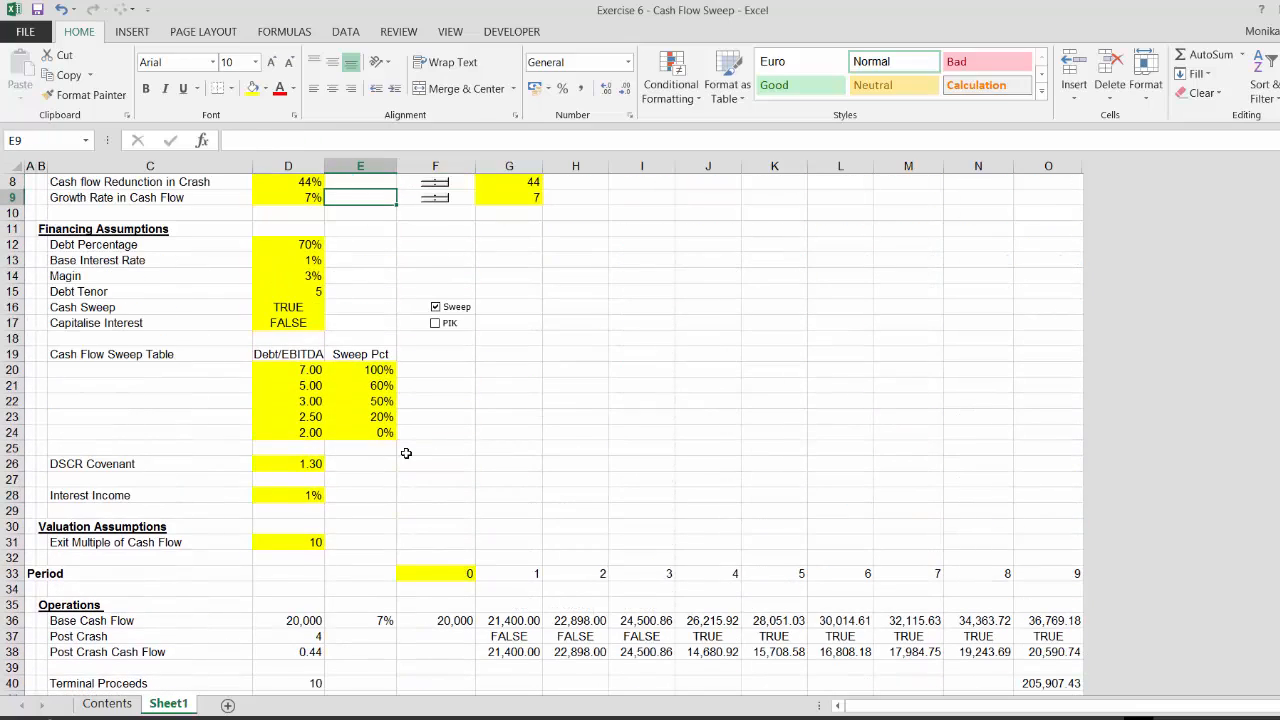
key("Down")
key("Down")
key("Down")
key("Down")
key("Down")
key("Down")
key("Down")
key("Down")
key("Down")
key("Down")
key("Down")
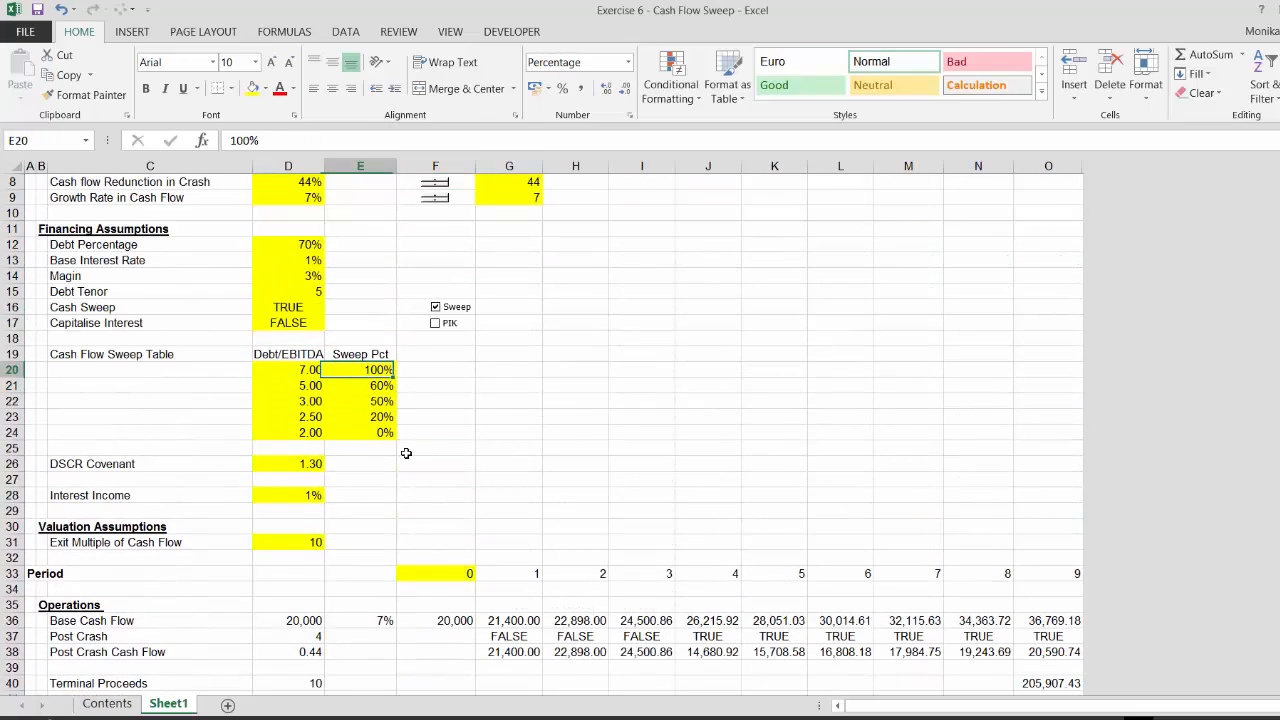
key("Down")
key("Left")
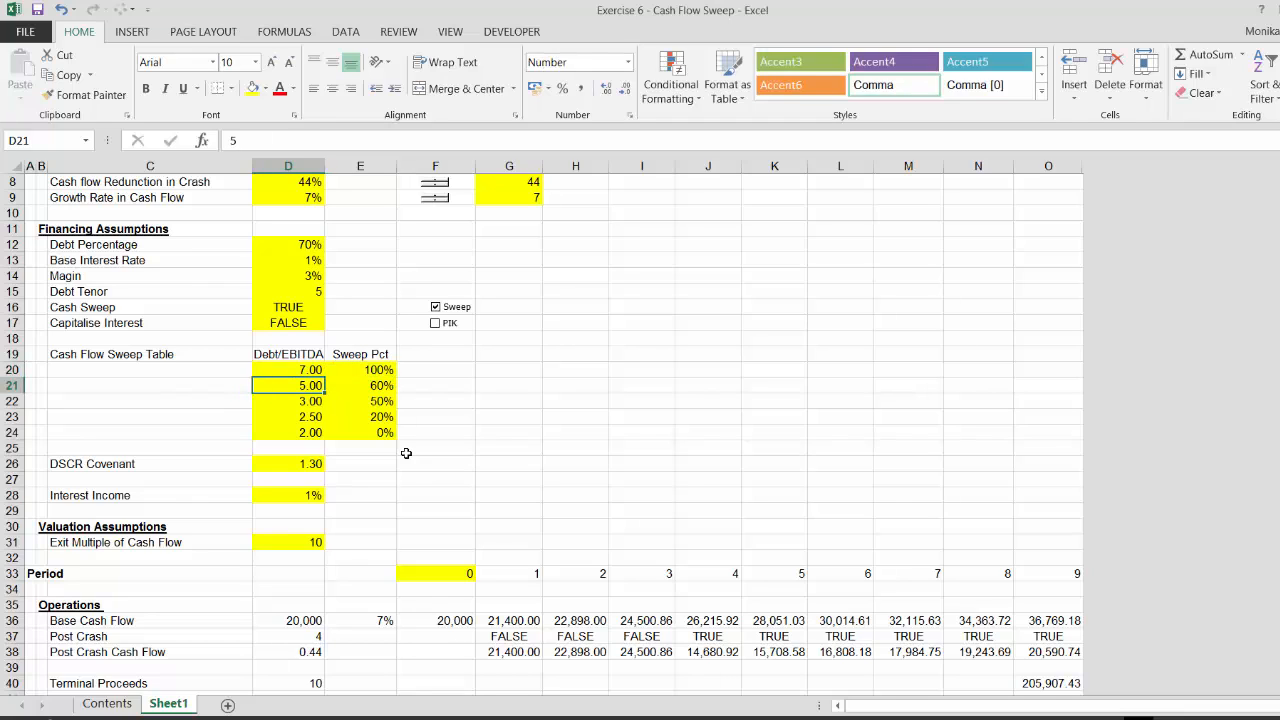
key("Right")
key("Left")
key("Right")
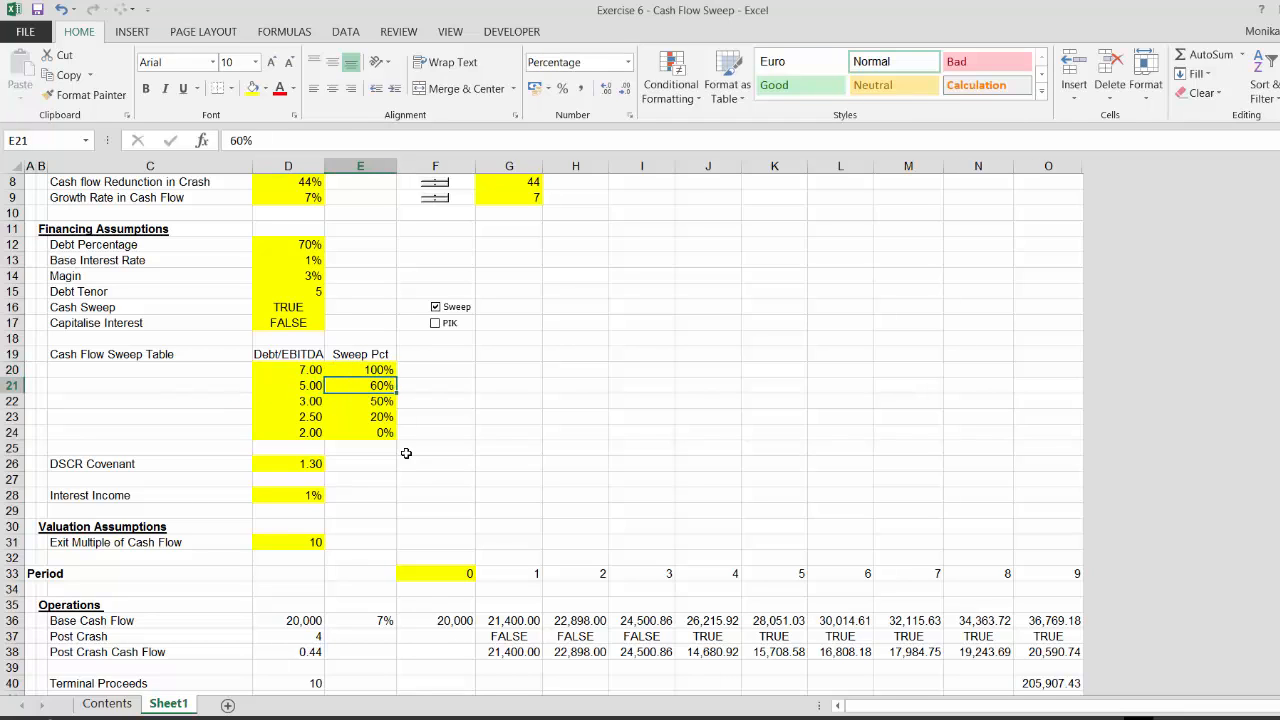
key("Left")
key("Down")
key("Right")
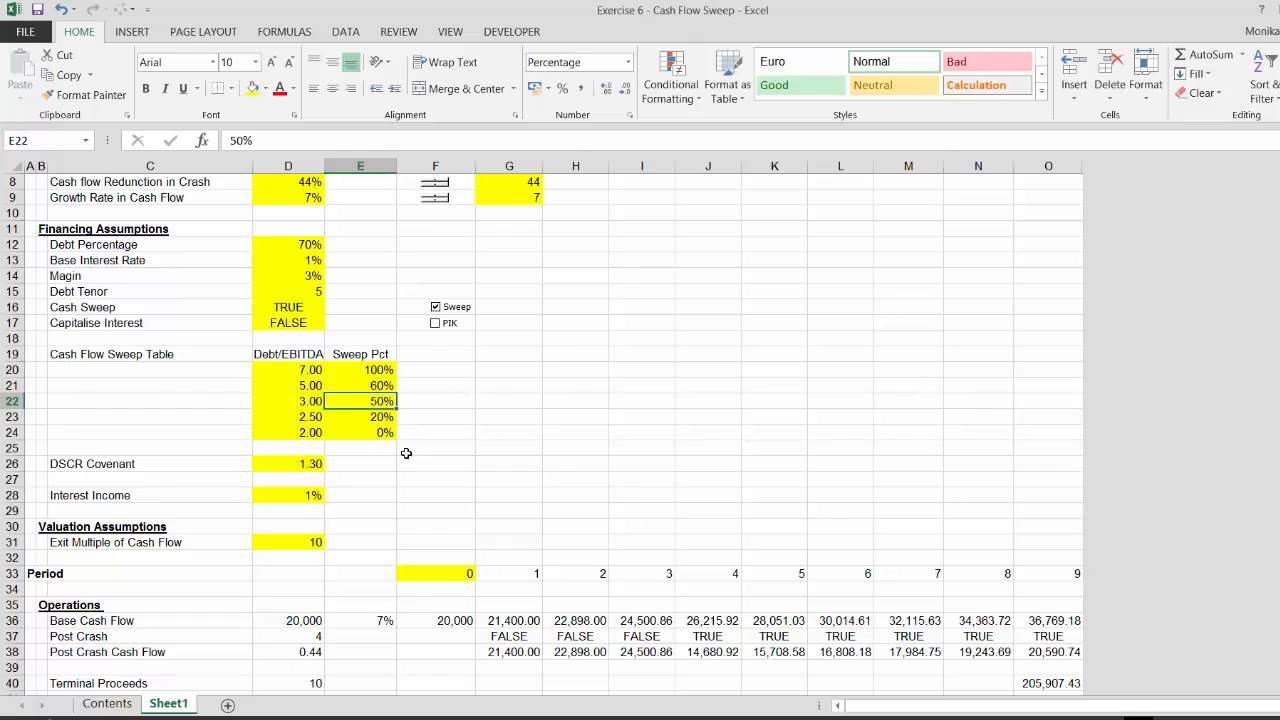
key("Left")
key("Right")
key("Left")
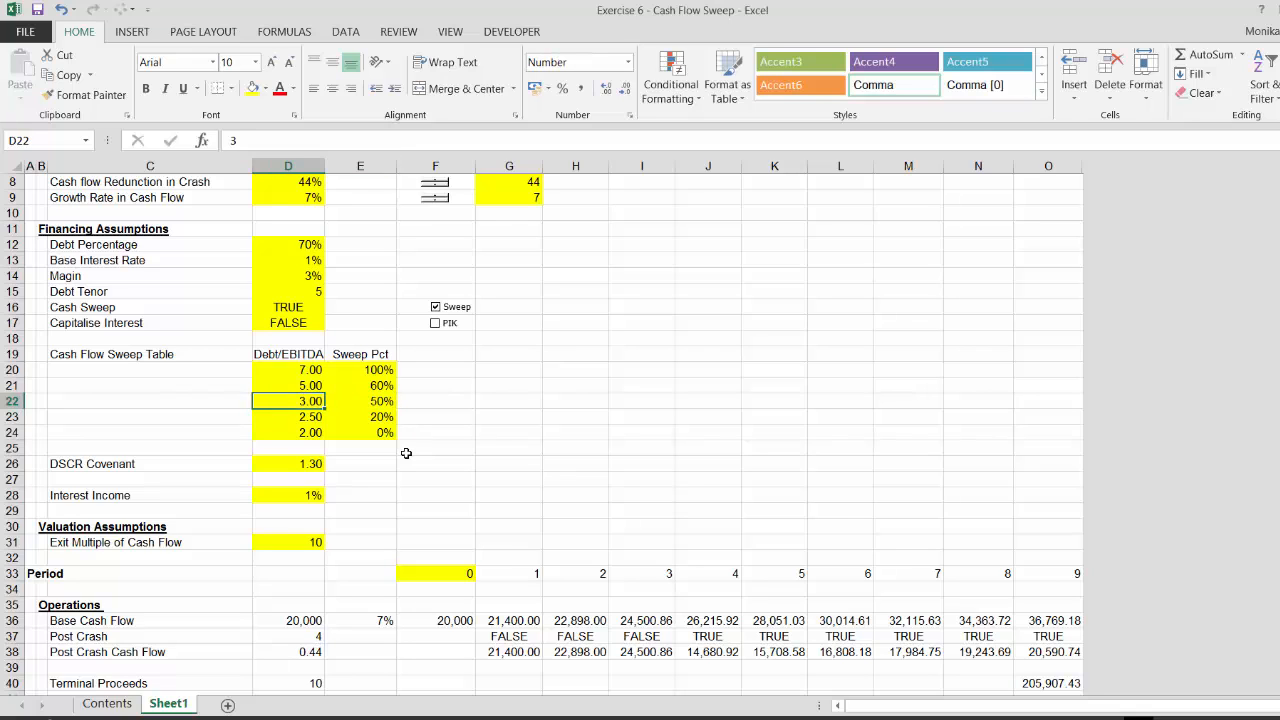
key("Up")
key("Right")
key("Down")
key("Left")
key("Up")
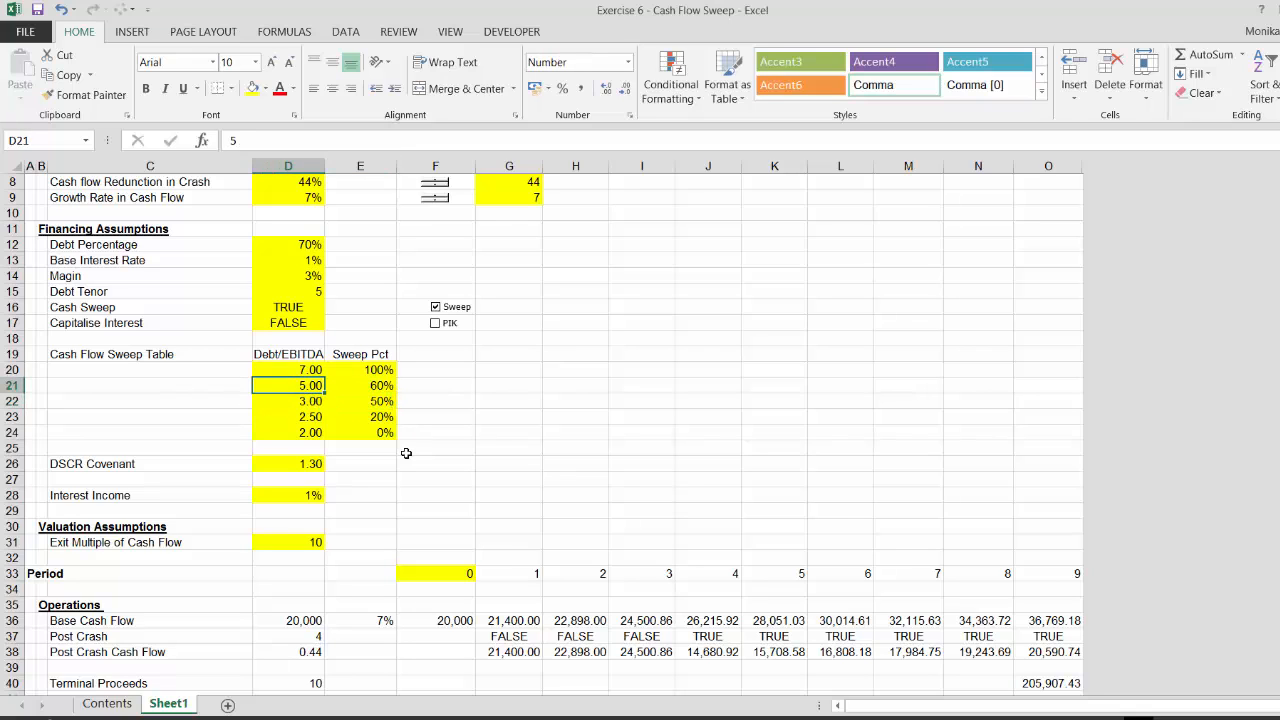
key("Right")
key("Down")
key("Down")
key("Down")
key("Down")
key("Down")
key("Down")
key("Down")
key("Down")
key("Down")
key("Down")
key("Down")
key("Down")
key("Down")
key("Down")
key("Down")
key("Down")
key("Down")
key("Down")
key("Down")
key("Down")
key("Down")
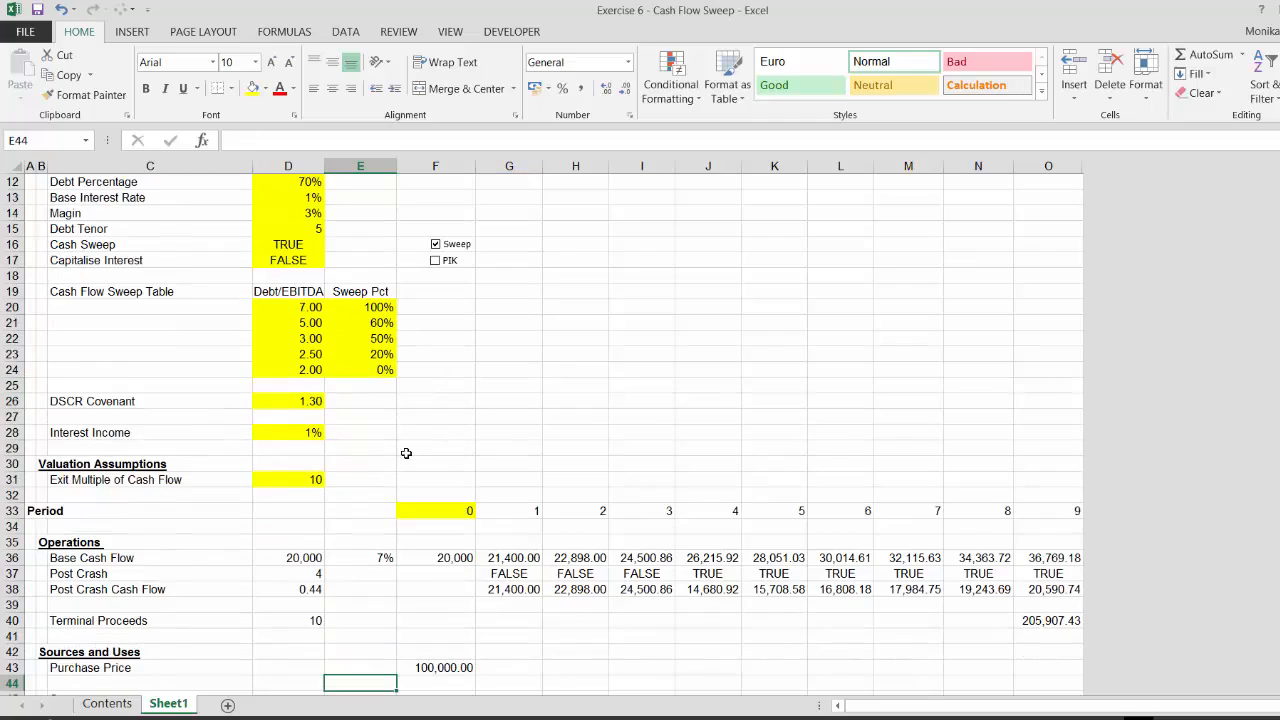
key("Down")
key("Down")
key("Down")
key("Down")
key("Down")
key("Down")
key("Down")
key("Down")
key("Down")
key("Down")
key("Down")
key("Down")
key("Down")
key("Down")
key("Down")
key("Down")
key("Down")
key("Down")
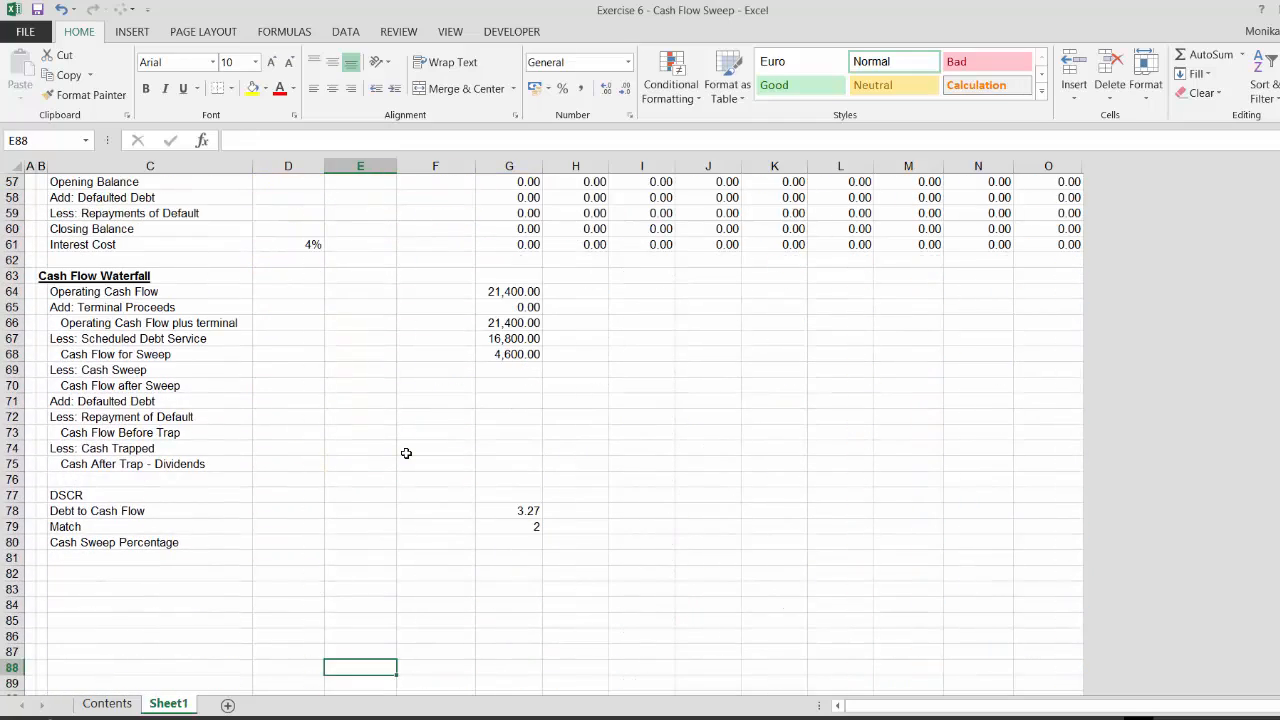
key("Up")
key("Up")
key("Up")
key("Up")
key("Up")
key("Up")
key("Up")
key("Up")
key("Up")
key("Up")
key("Up")
key("Up")
key("Down")
key("Down")
key("Down")
key("Down")
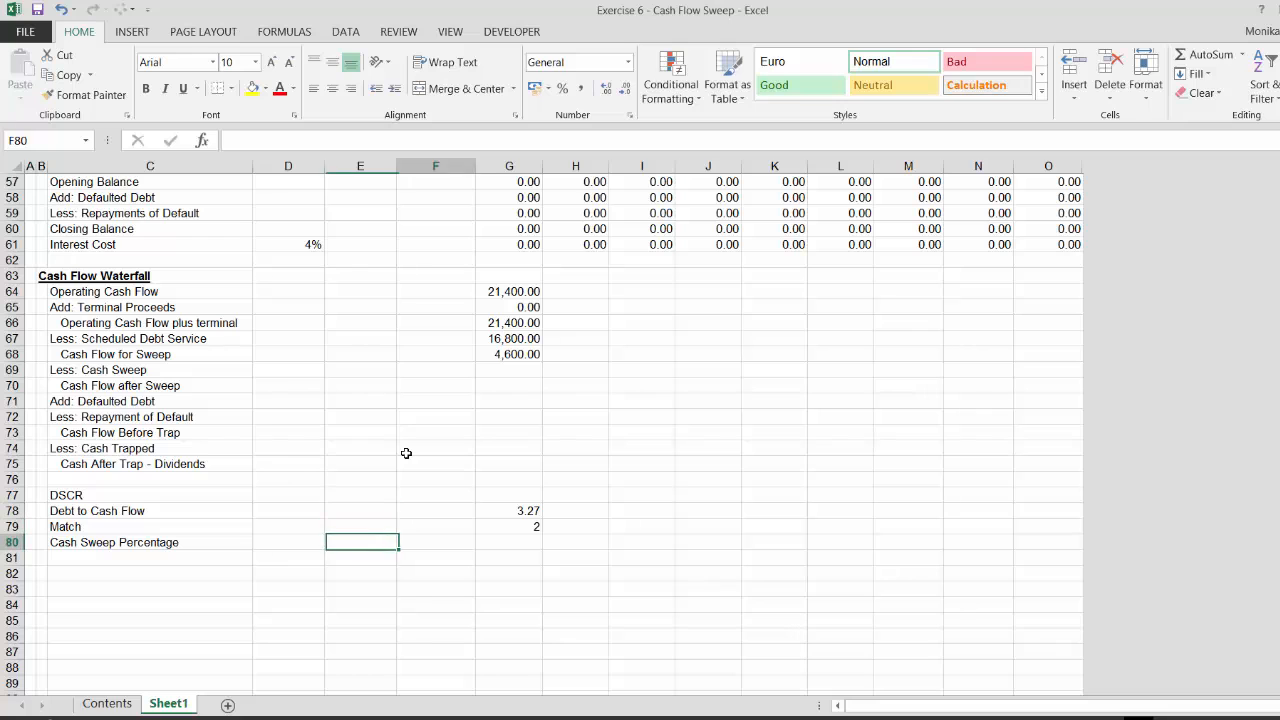
Calculate period-1 Cash Sweep Percentage with INDEX on the absolute Sweep Pct range E20:E24, using the Match result as row number
key("Right")
key("Right")
type("=index(")
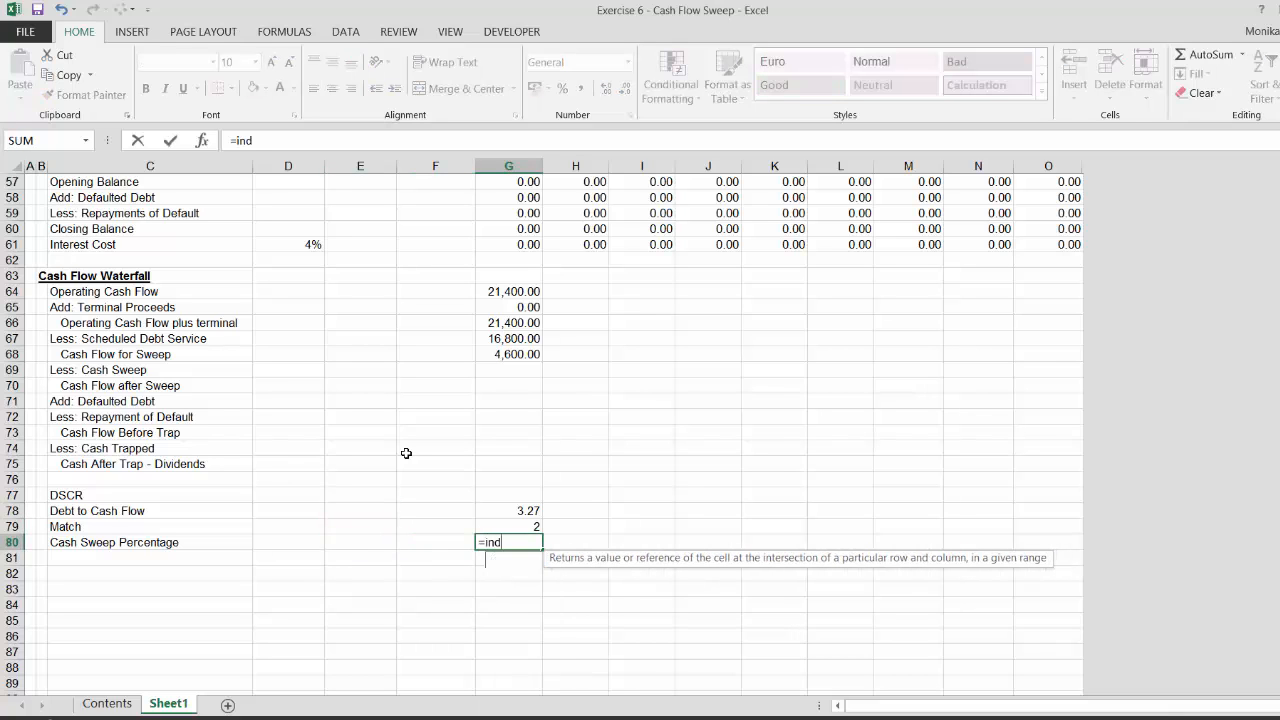
key("Up")
key("Up")
key("Up")
key("Up")
key("Up")
key("Up")
key("Up")
key("Up")
key("Up")
key("Up")
key("Up")
key("Up")
key("Up")
key("Up")
key("Up")
key("Up")
key("Up")
key("Up")
key("Up")
key("Up")
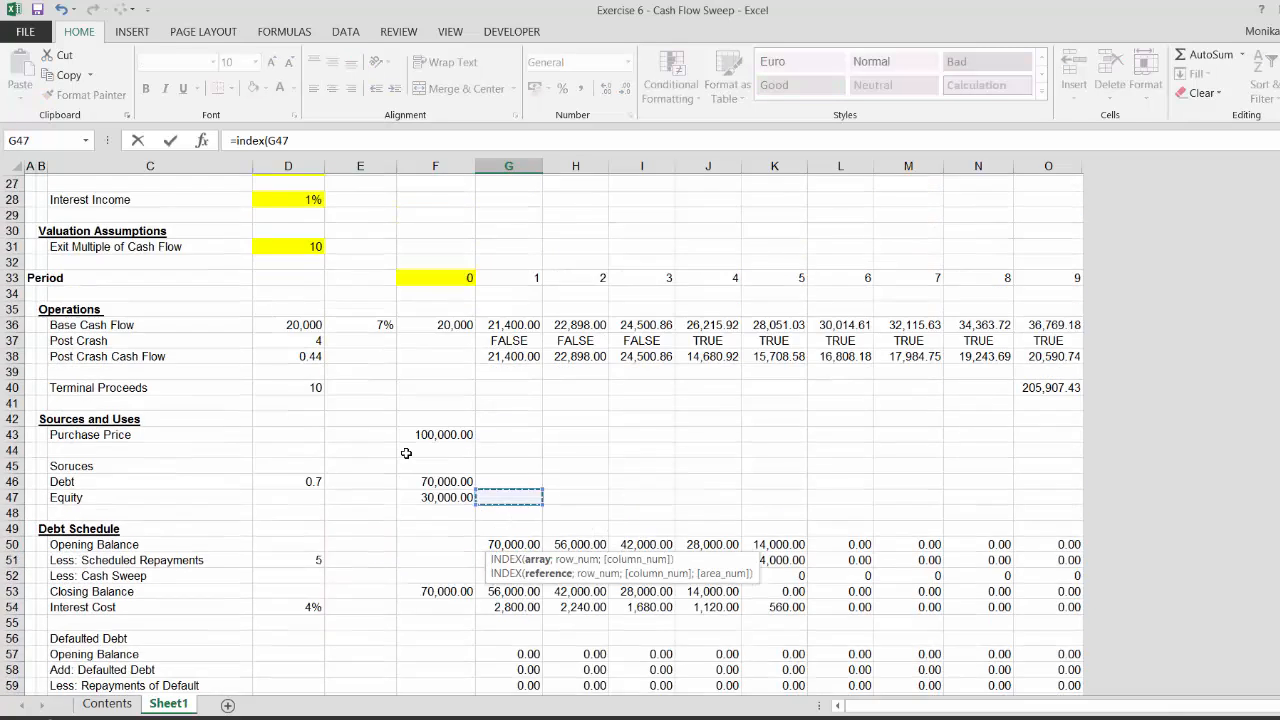
key("Up")
key("Up")
key("Up")
key("Up")
key("Up")
key("Up")
key("Up")
key("Up")
key("Up")
key("Up")
key("Up")
key("Up")
key("Up")
key("Up")
key("Up")
key("Up")
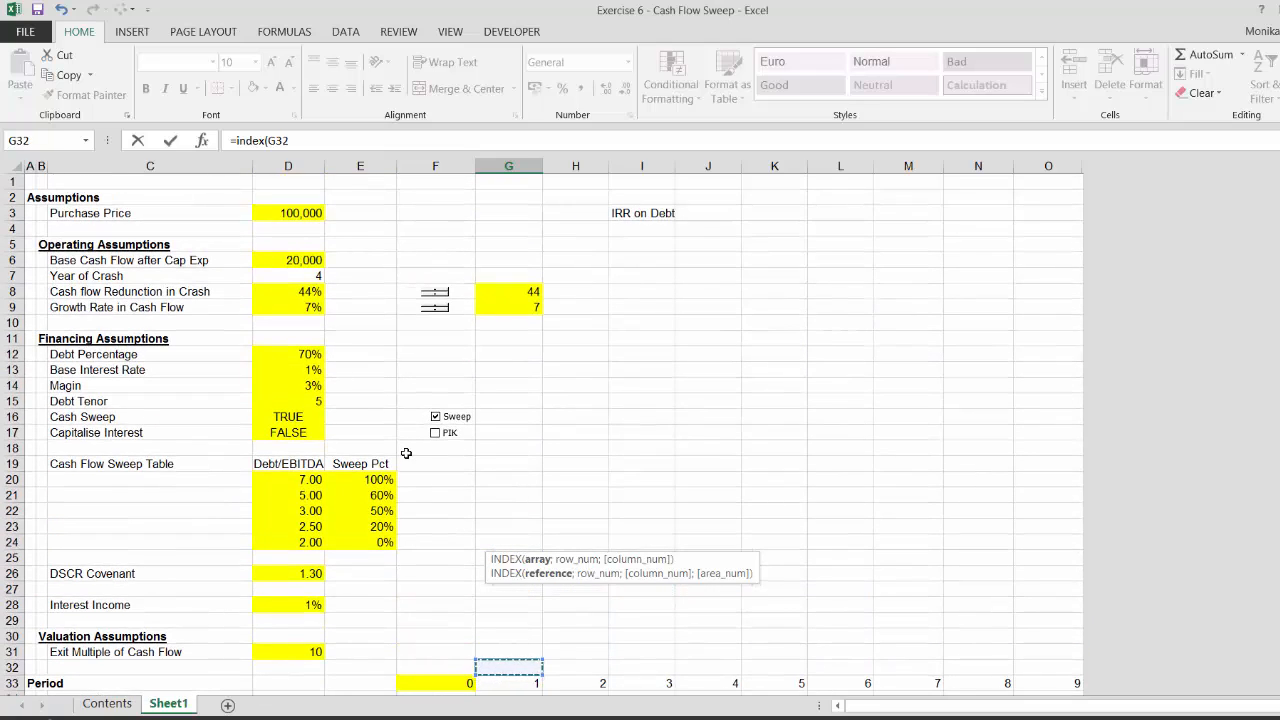
key("Left")
key("Left")
key("Down")
key("Down")
key("Down")
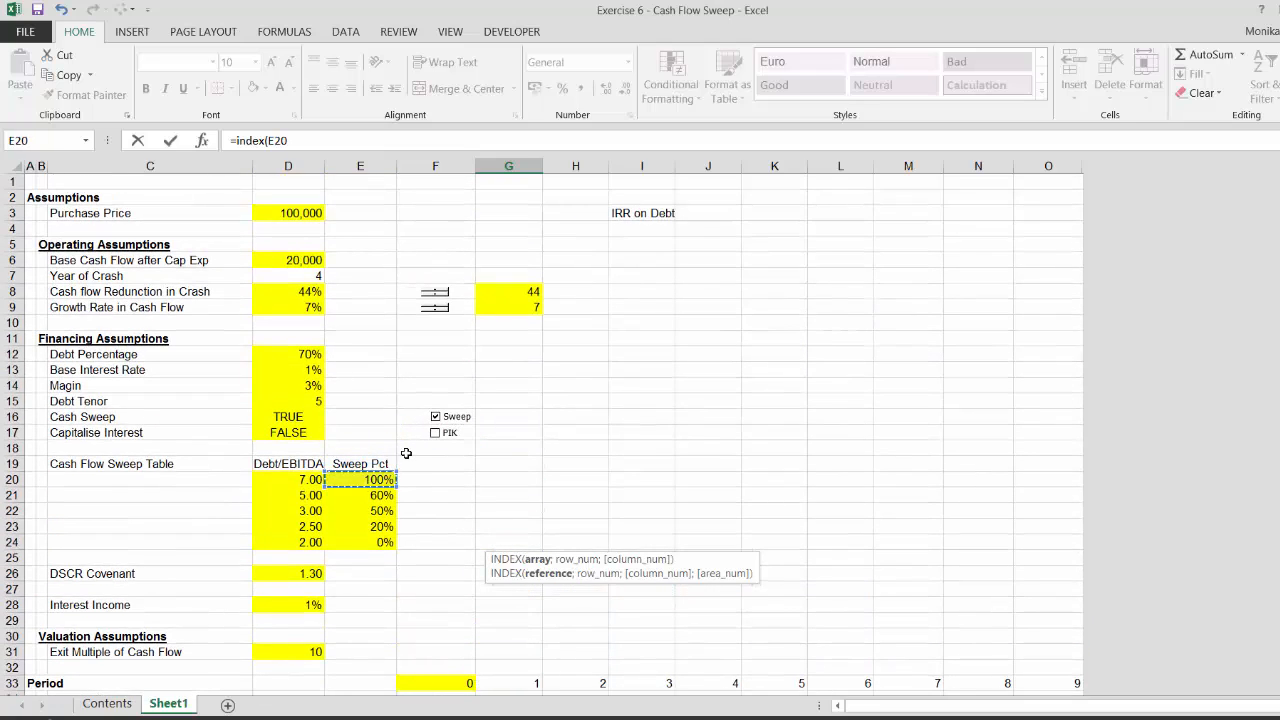
key("shift+Down")
key("shift+Down")
key("shift+Down")
key("shift+Down")
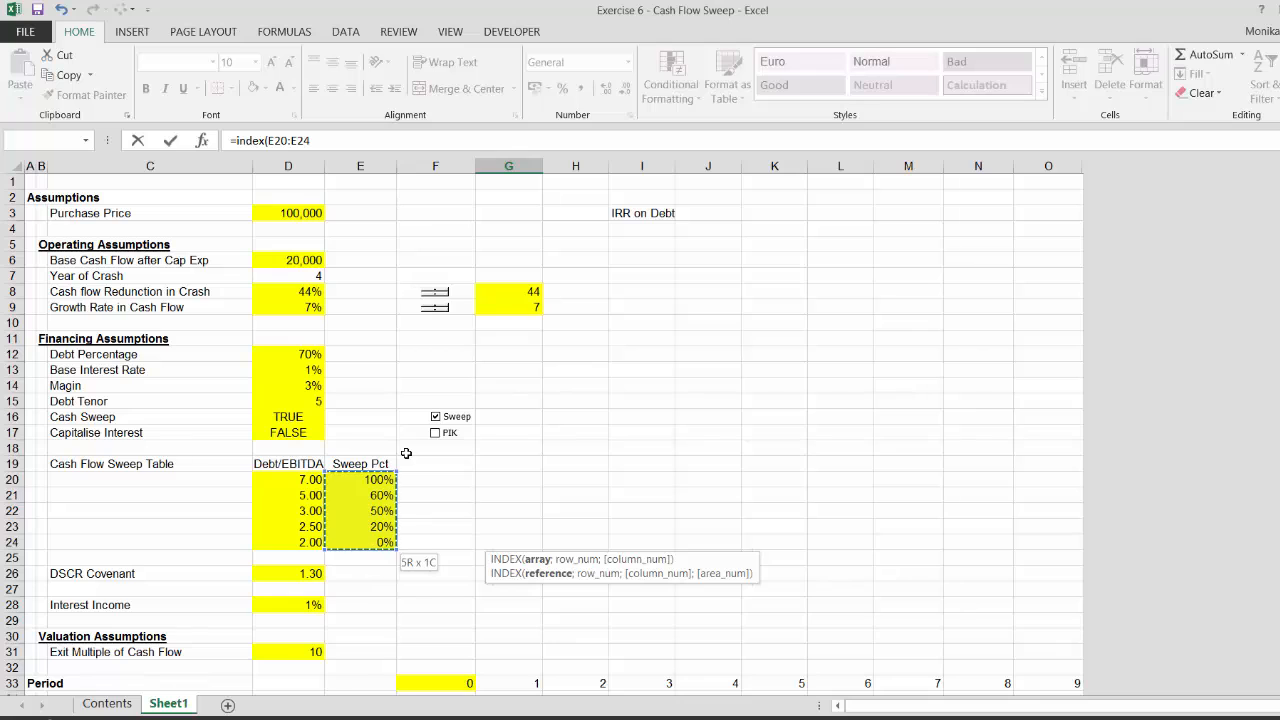
key("F4")
type(";G79")
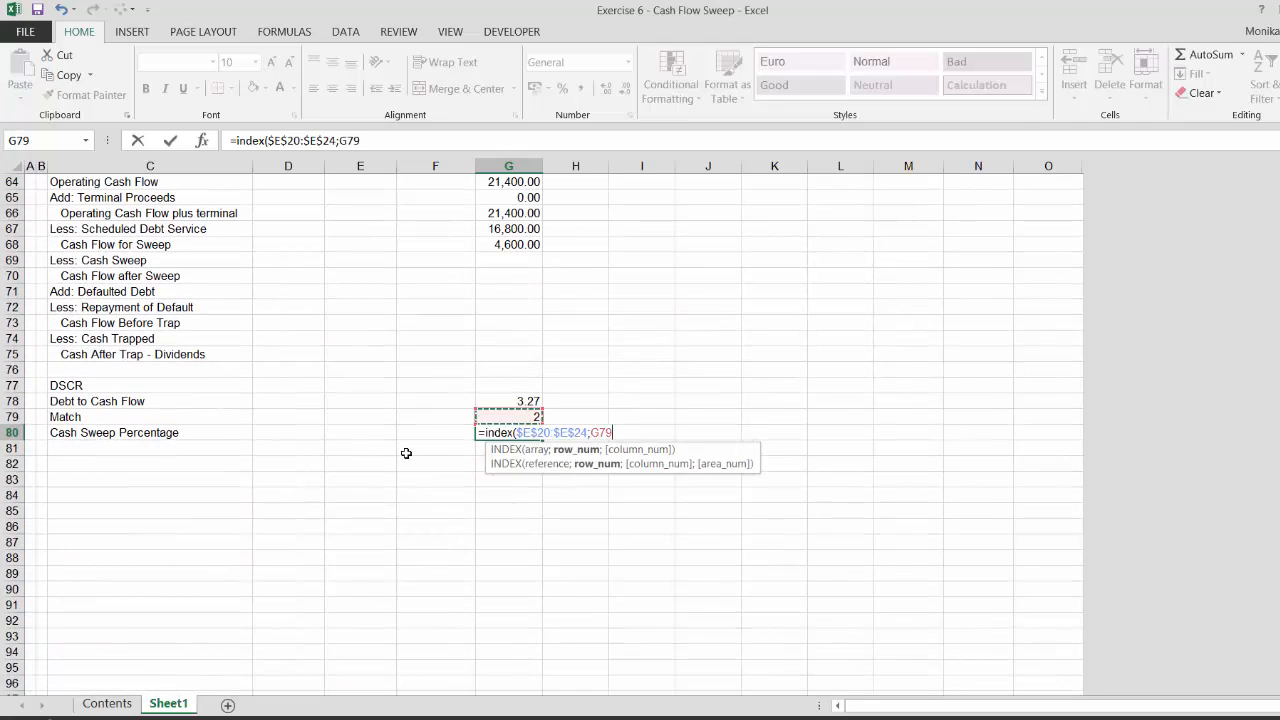
key("ctrl+Return")
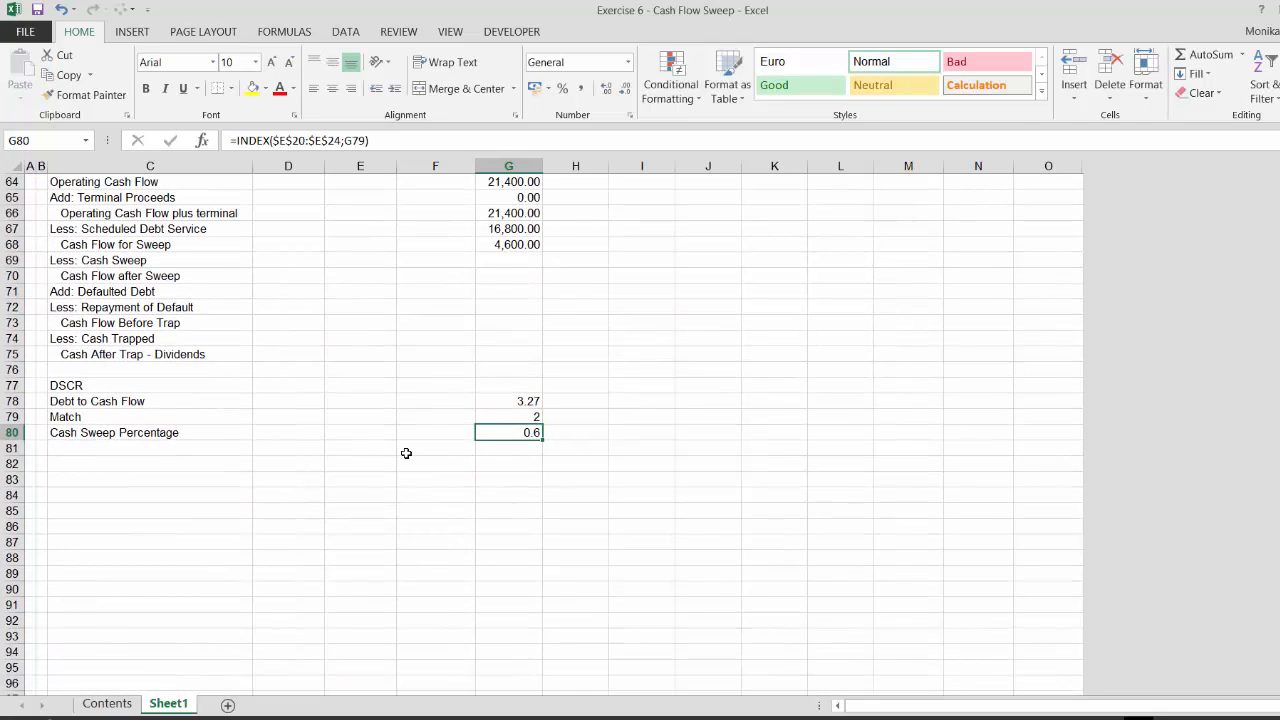
key("Up")
key("Up")
key("Up")
key("Up")
key("Up")
key("Up")
key("Up")
key("Up")
key("Up")
key("Up")
key("Up")
key("Up")
key("Down")
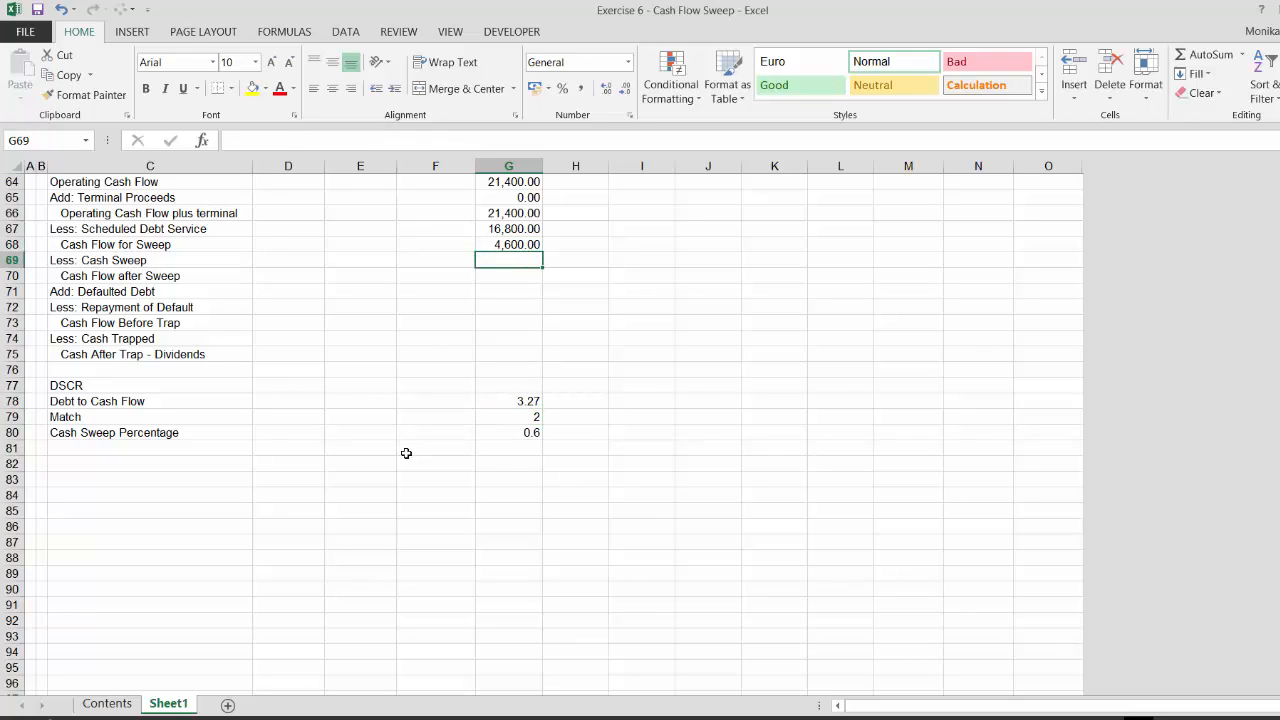
Calculate period-1 Cash Sweep in G69 as Cash Flow for Sweep G68 multiplied by Cash Sweep Percentage G80
type("=")
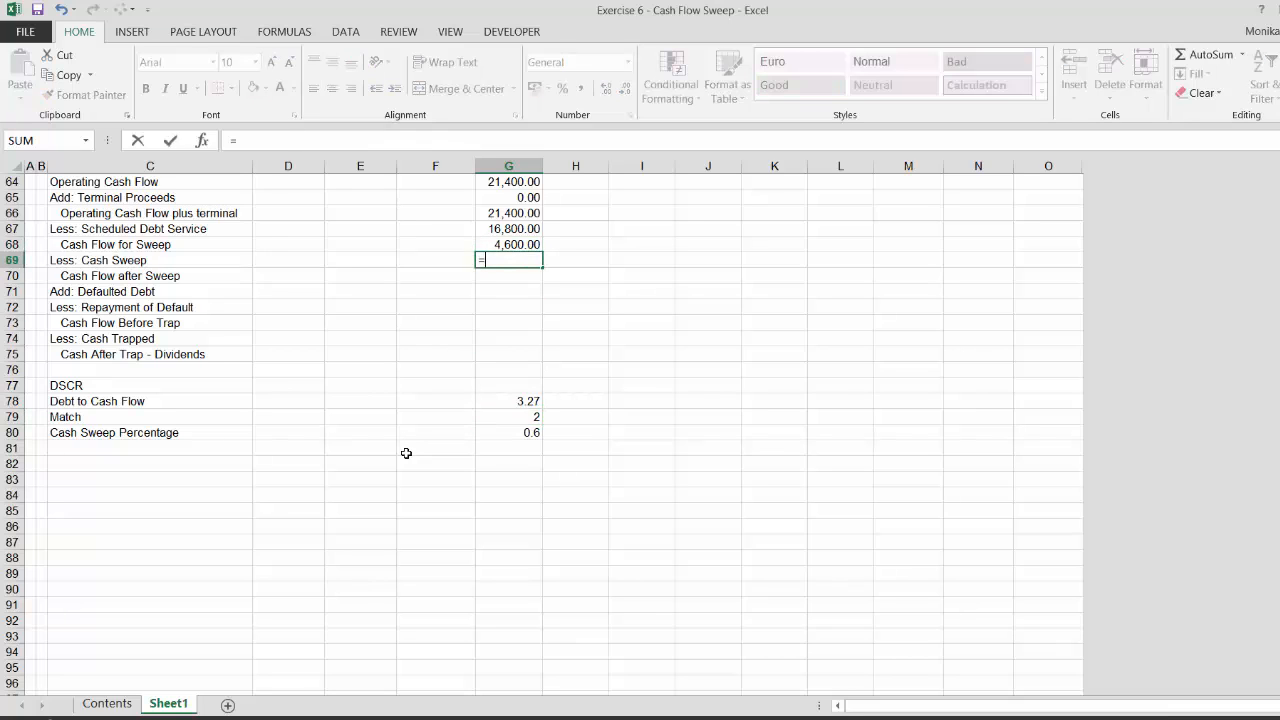
key("Up")
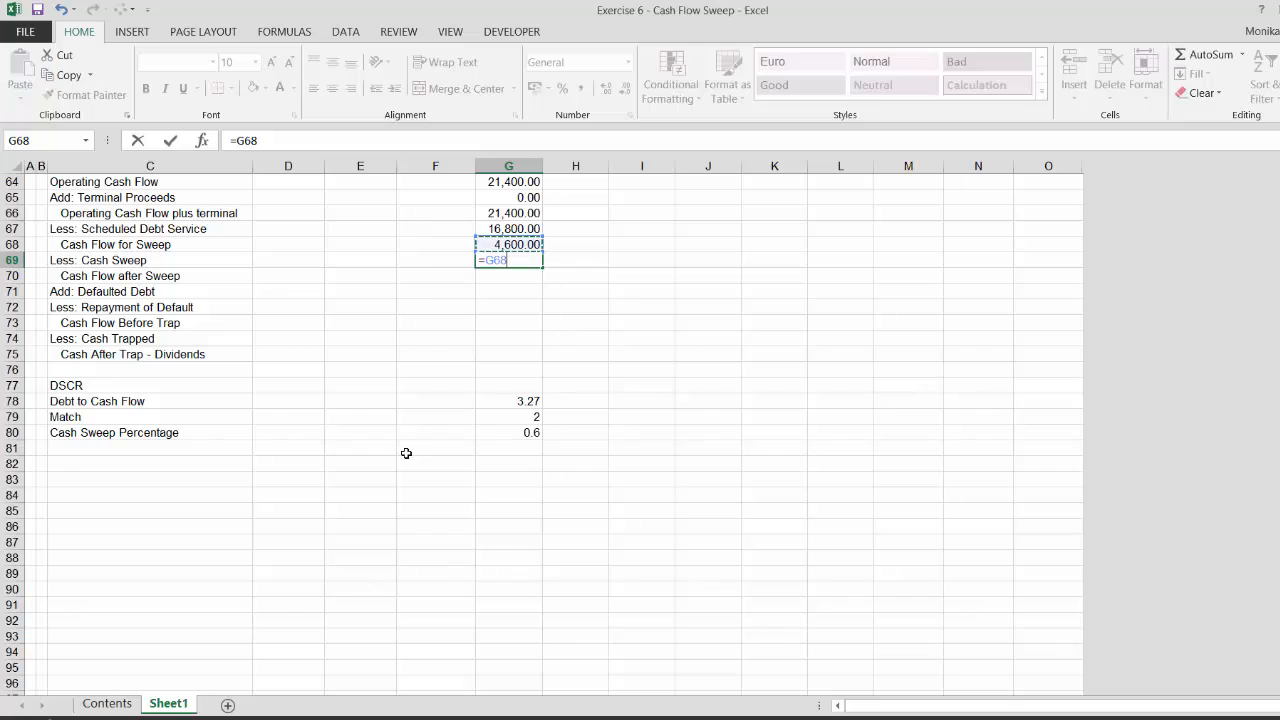
type("*")
key("Down")
key("Down")
key("Down")
key("Down")
key("Down")
key("Down")
key("Down")
key("Down")
key("Down")
key("Down")
key("Down")
key("Down")
key("Down")
key("Up")
key("Up")
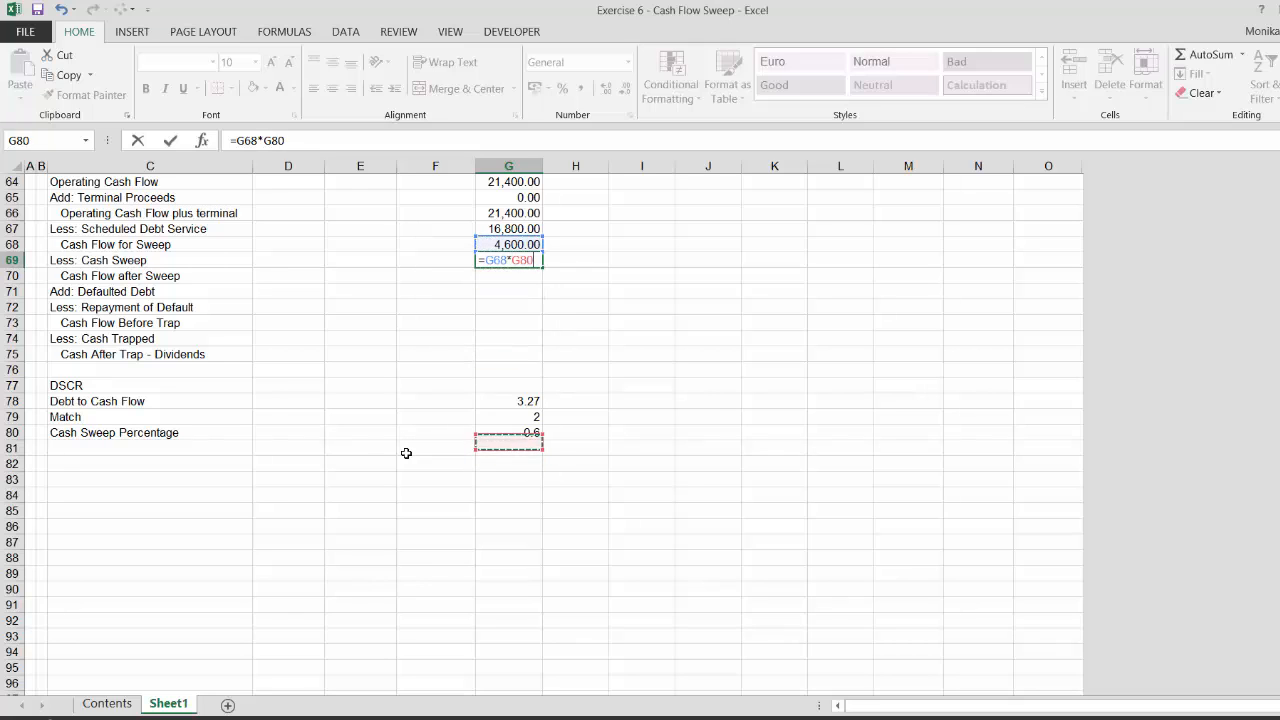
key("ctrl+Return")
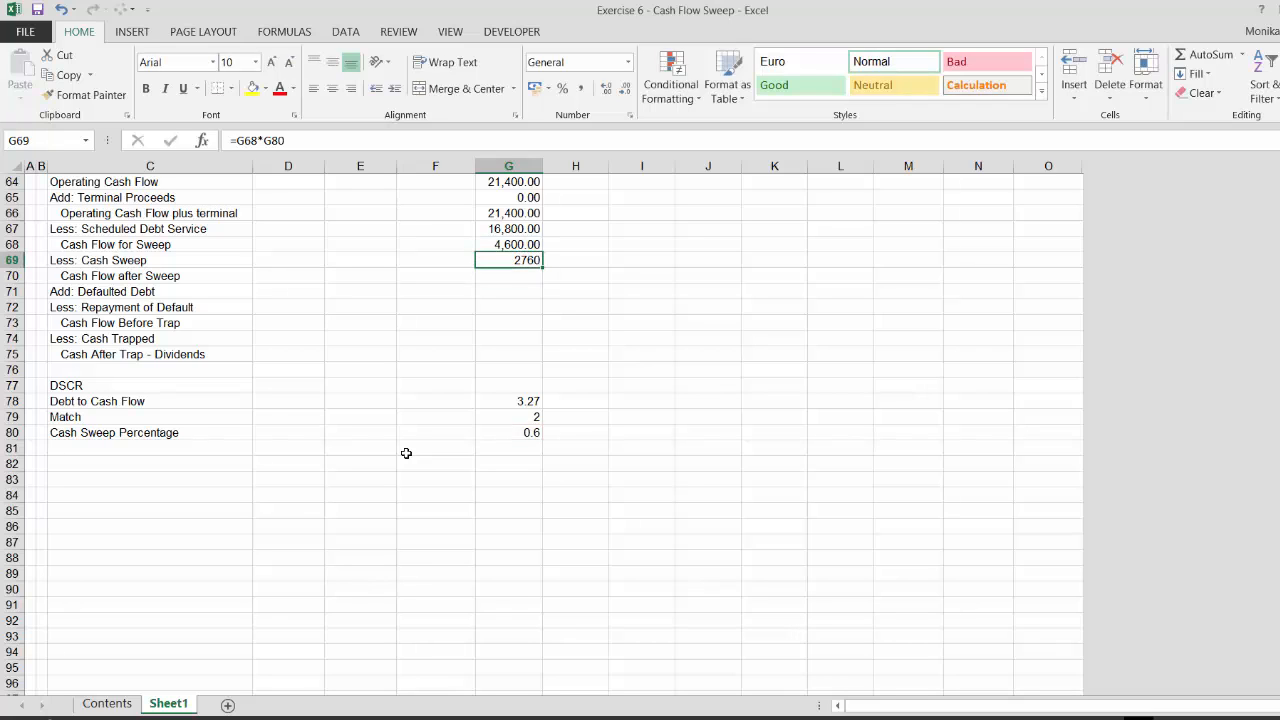
Format the Cash Sweep cell as a number and wrap its formula as MAX(G68*G80;0) to floor it at zero
key("ctrl+shift+1")
key("F2")
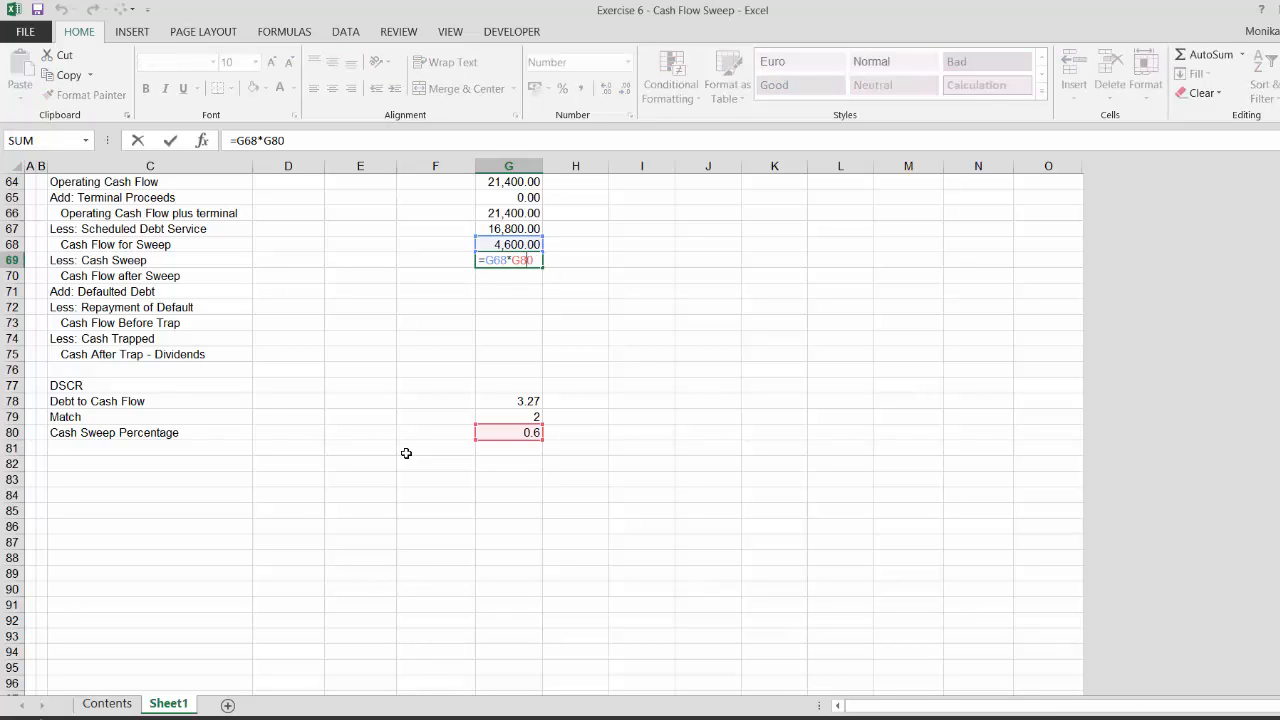
type("ma")
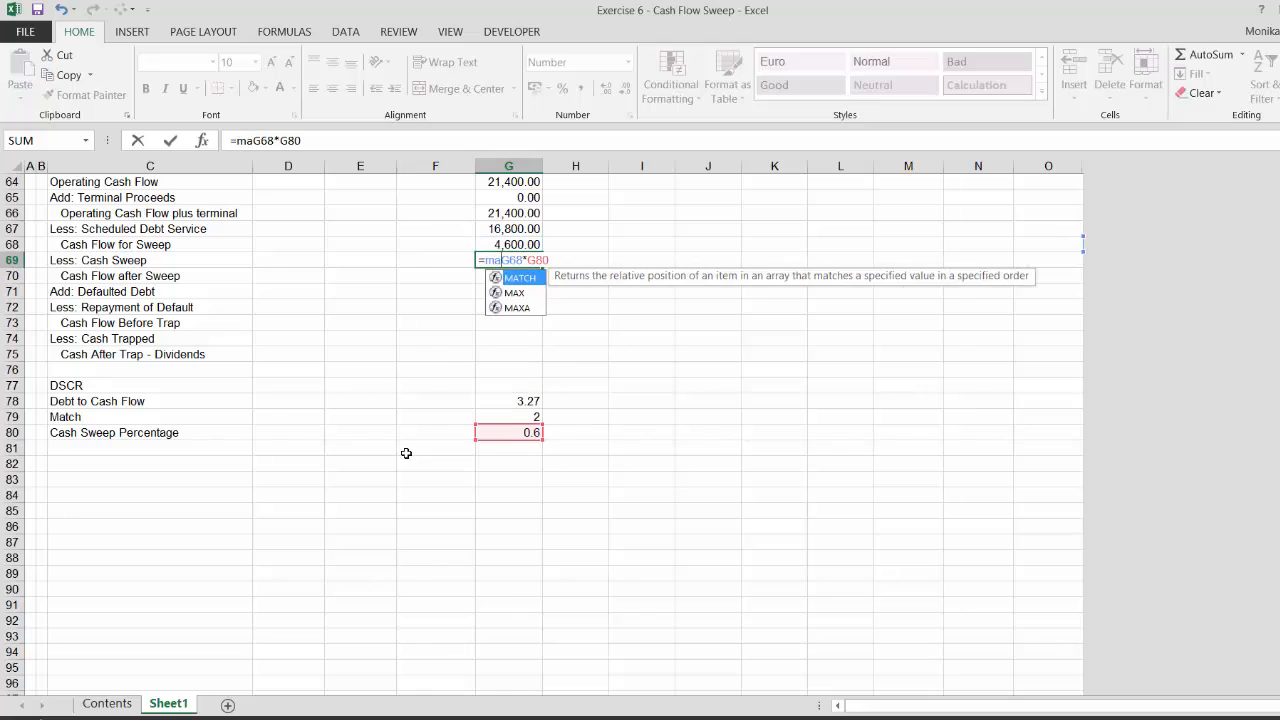
type("x(")
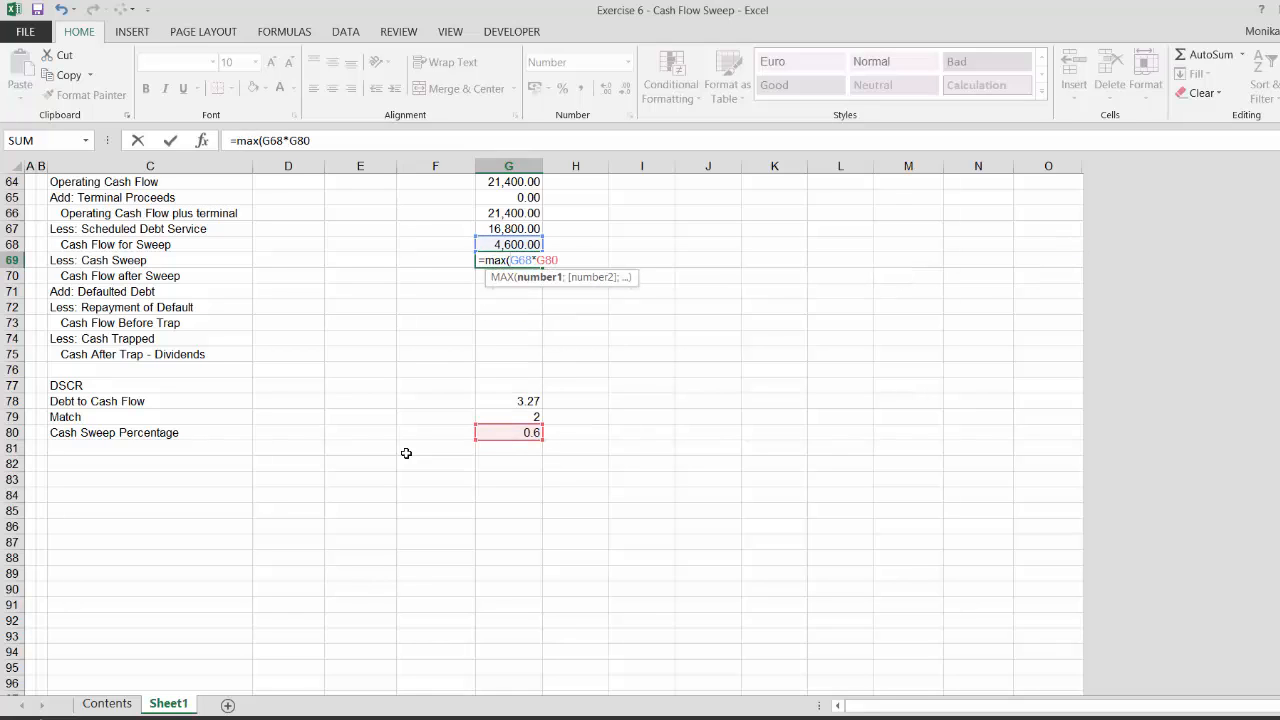
type(";")
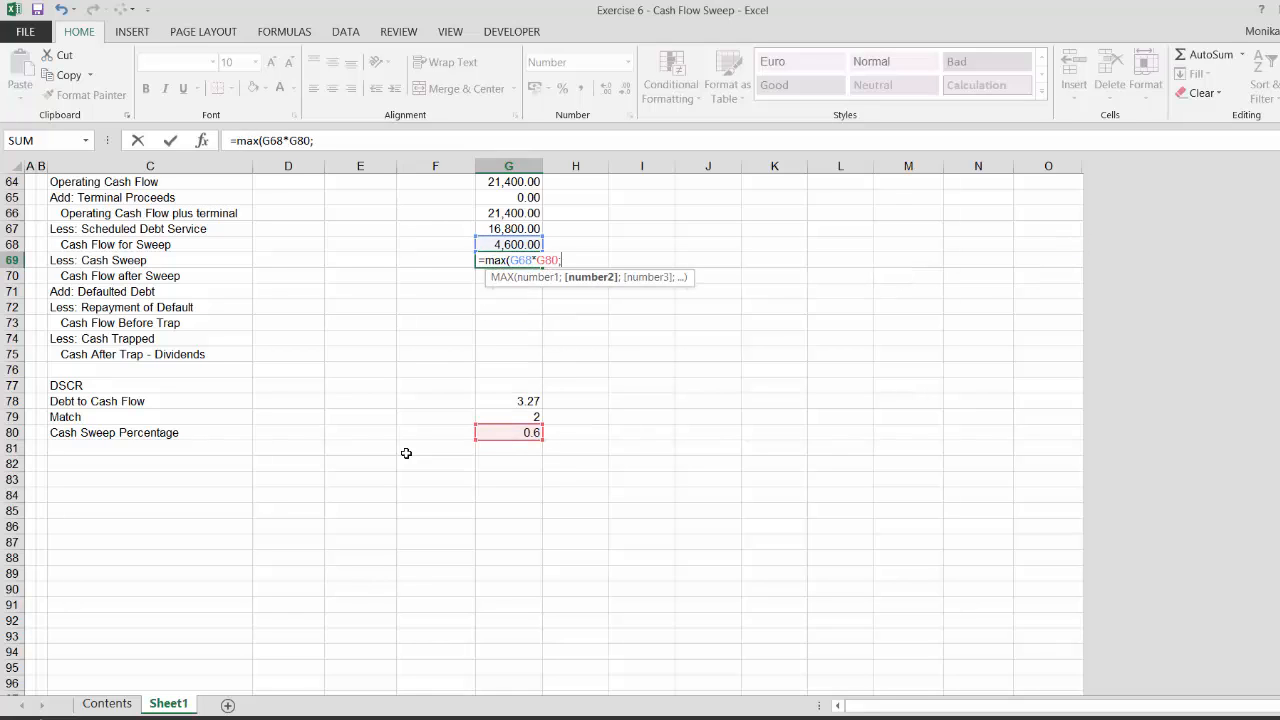
type("0)")
key("Return")
key("Up")
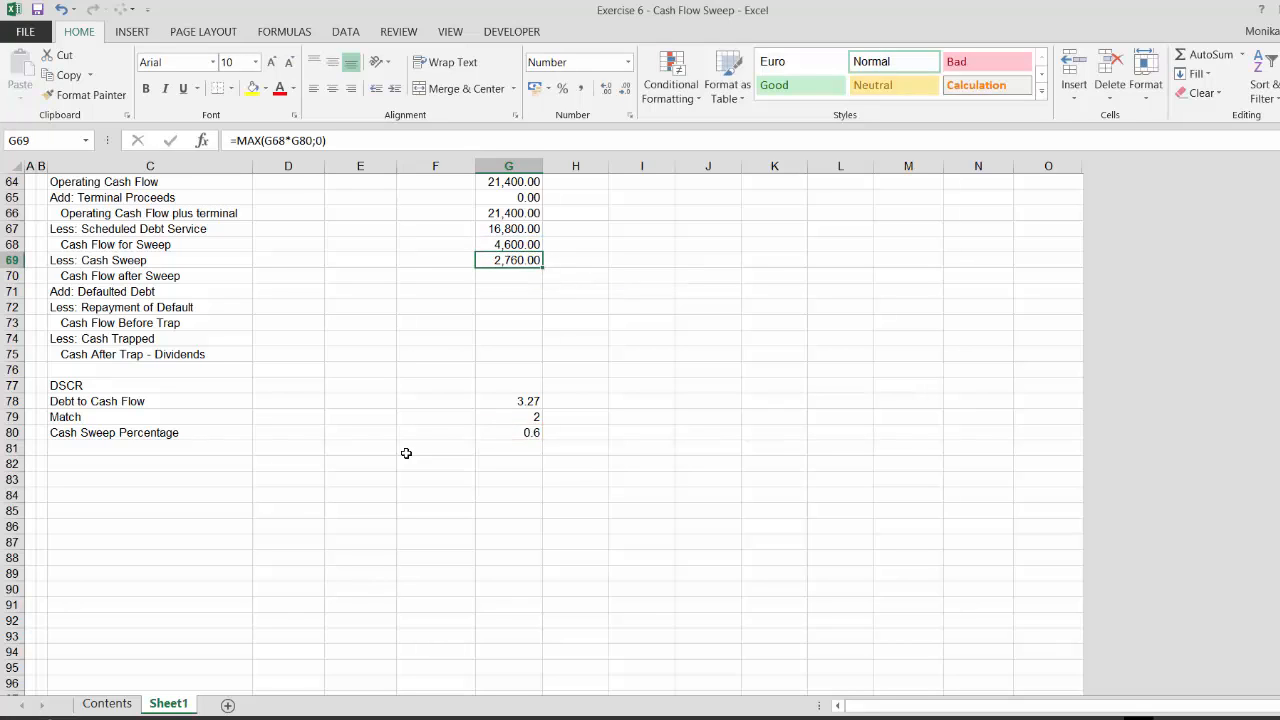
Cap the Cash Sweep with MIN against opening balance less scheduled repayments: =MIN(G50-G51;MAX(G68*G80;0)), accepting the suggested correction
key("F2")
key("Left")
key("Left")
key("Left")
key("Left")
key("Left")
key("Left")
key("Left")
key("Left")
key("Left")
key("Left")
key("Left")
key("Left")
key("Left")
key("Left")
key("Left")
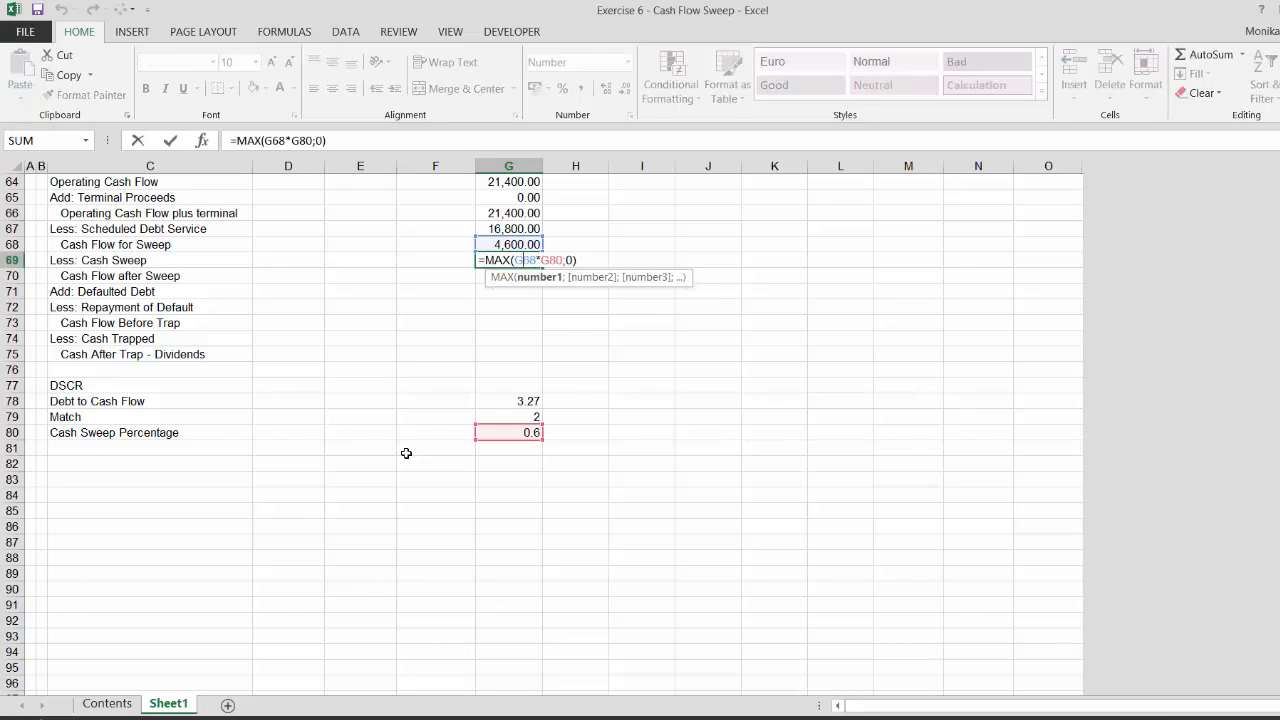
type("min(")
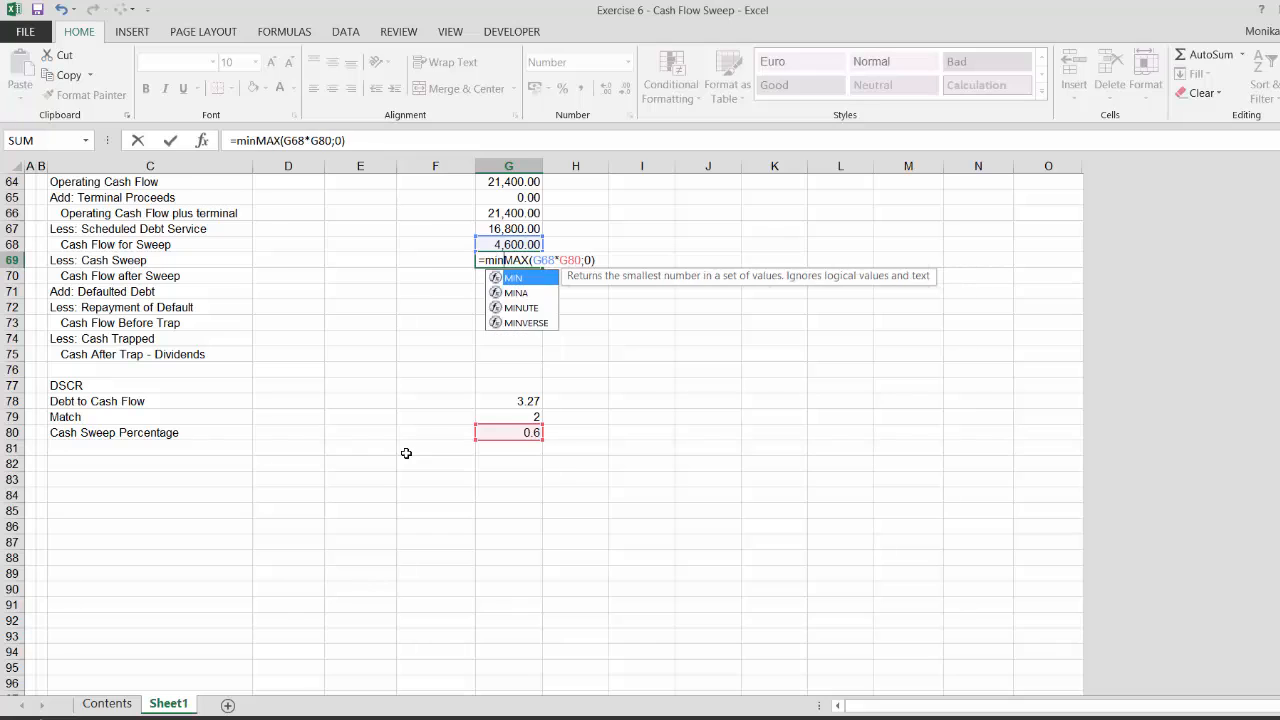
left_click(509, 212)
key("Up")
key("Up")
key("Up")
key("Up")
key("Up")
key("Up")
key("Up")
key("Up")
key("Up")
key("Up")
key("Up")
key("Up")
key("Up")
key("Up")
key("Up")
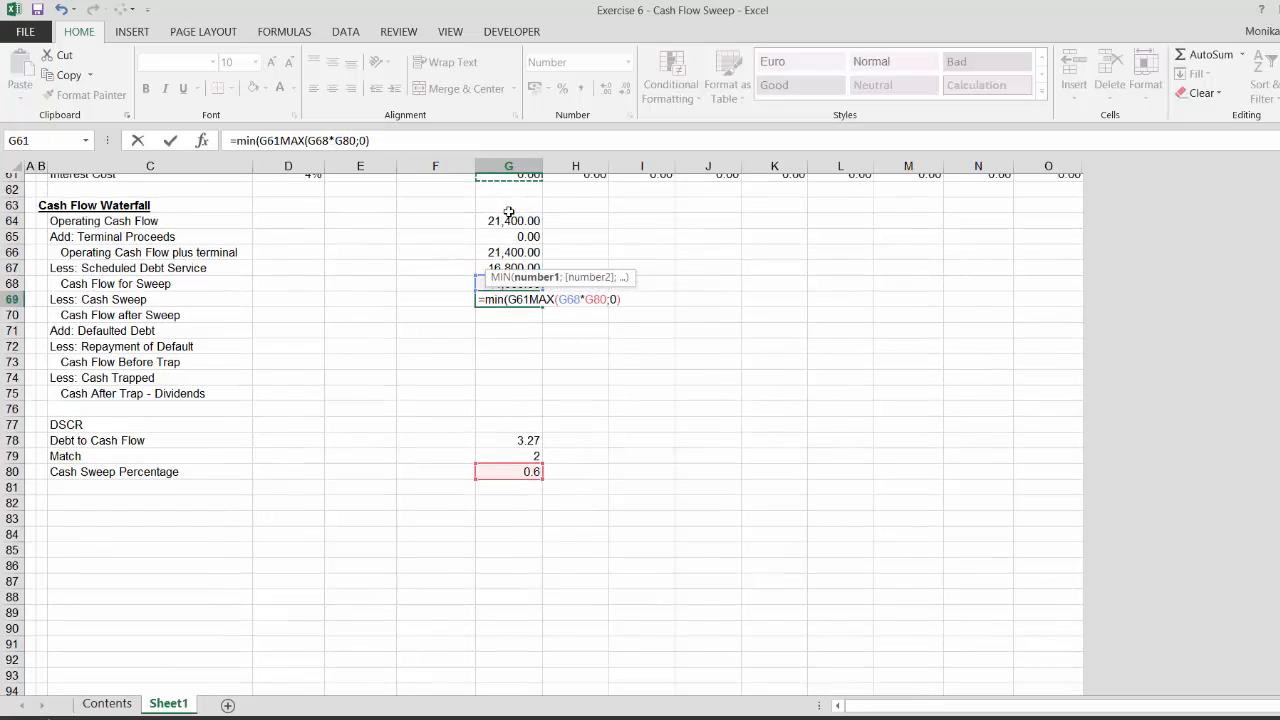
key("Up")
key("Up")
scroll(509, 212, "up", 2)
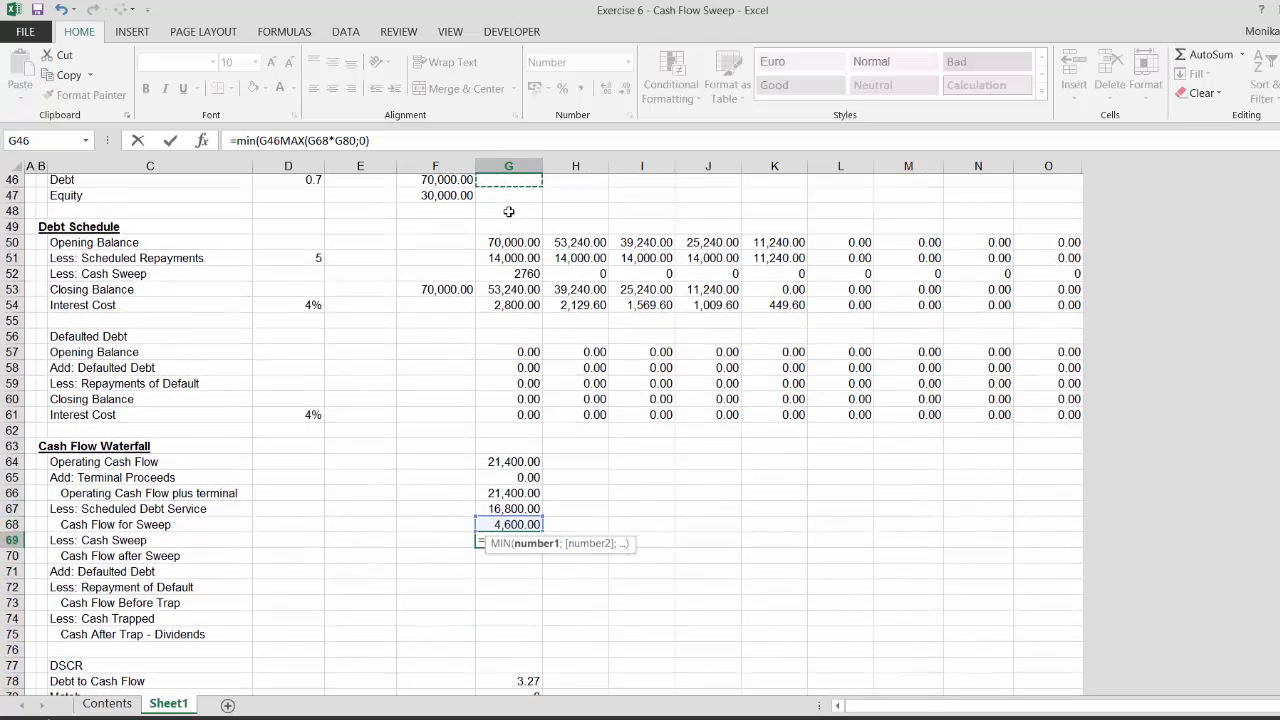
key("Down")
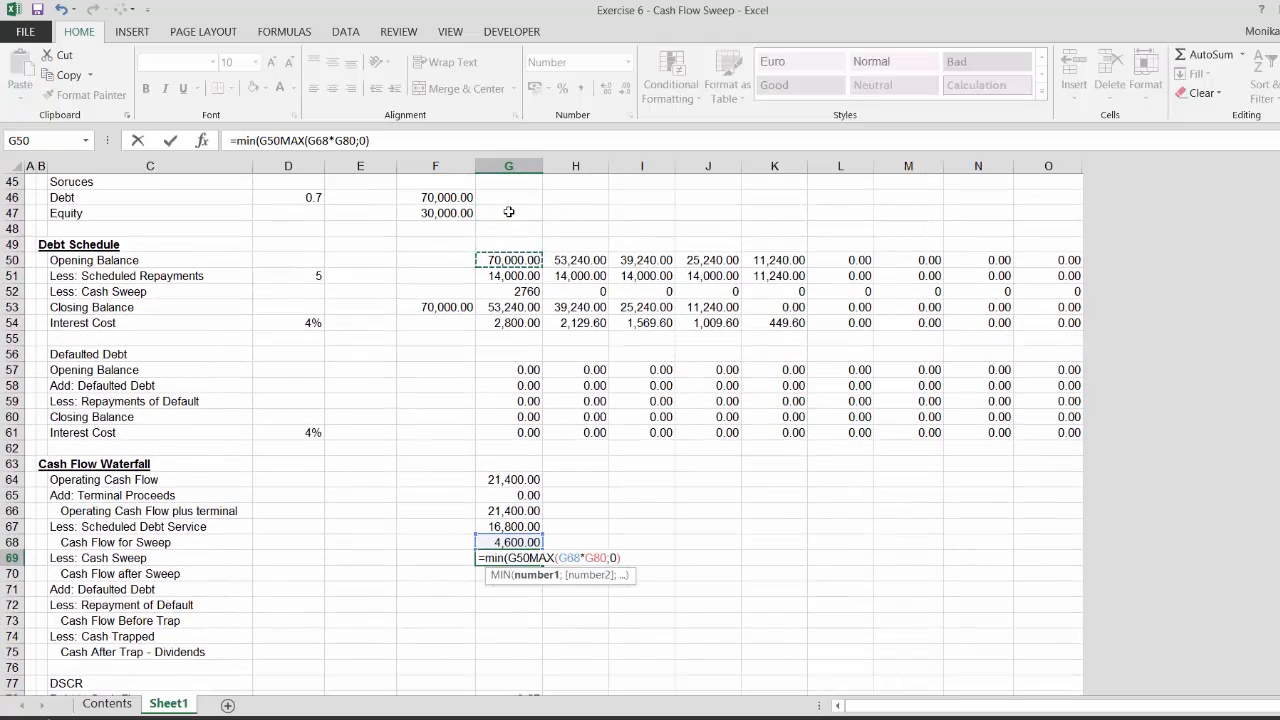
type("-")
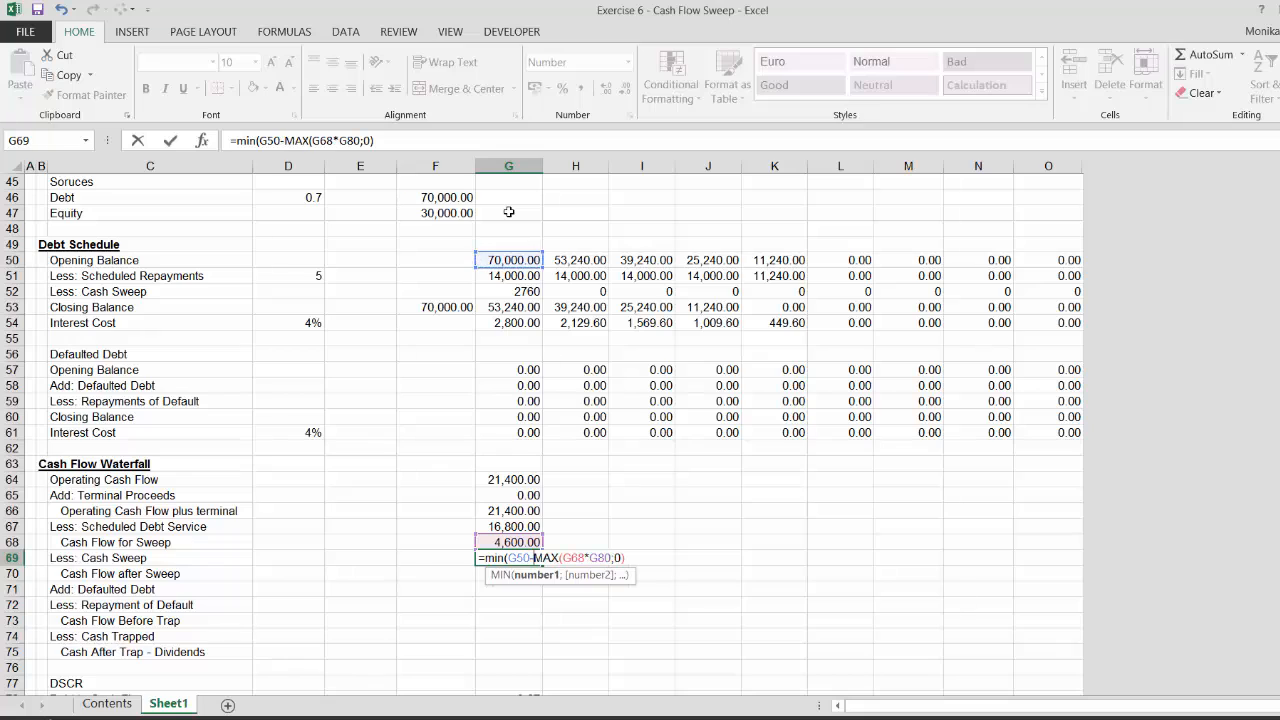
left_click(512, 274)
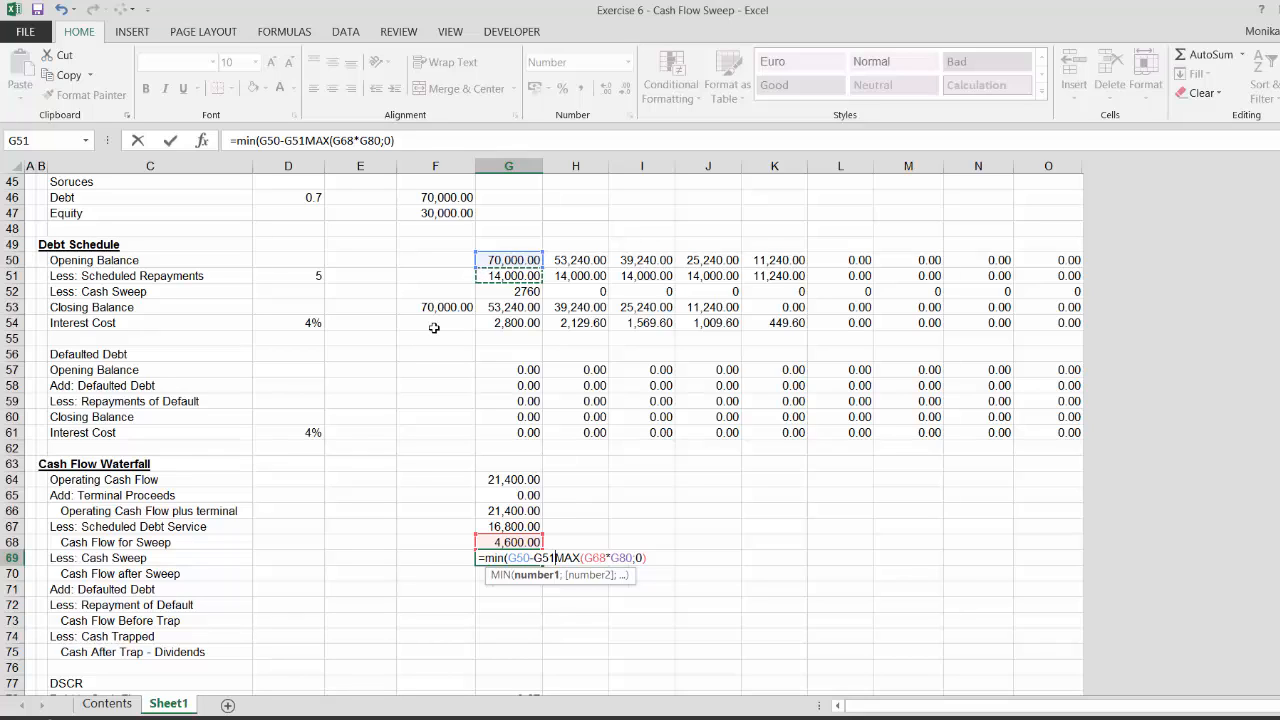
type(")")
key("Return")
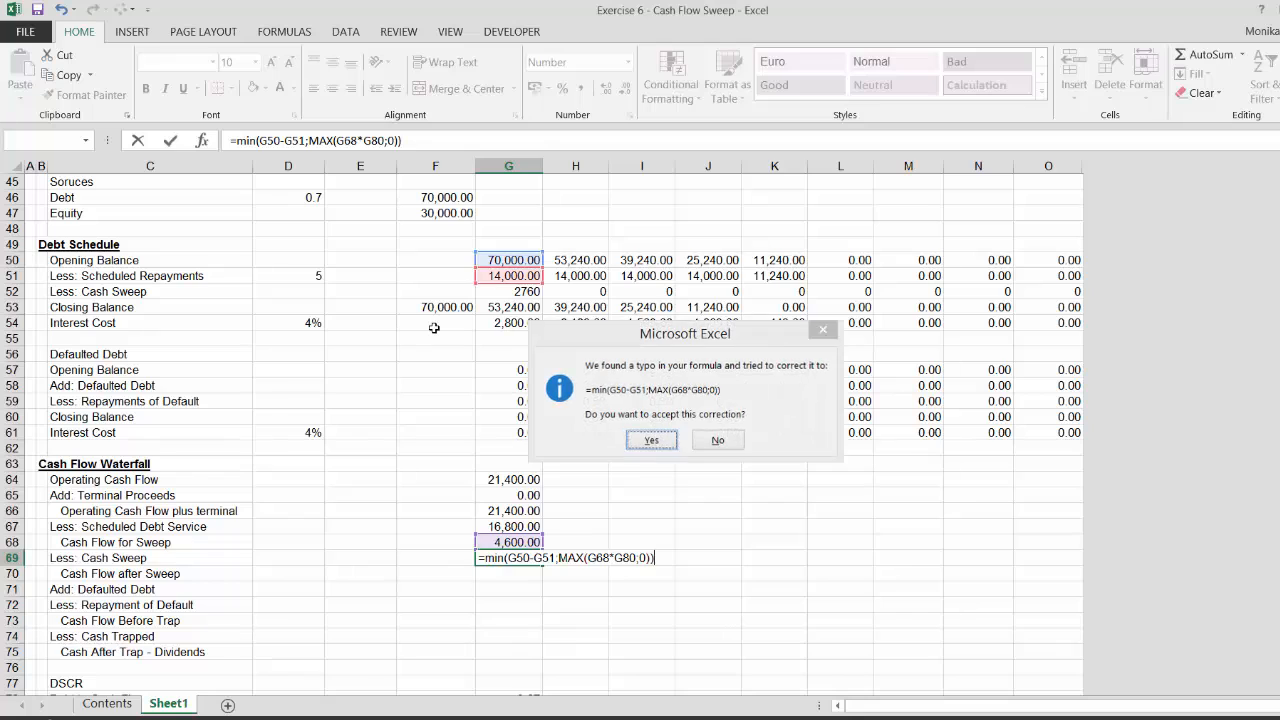
key("Return")
Calculate period-1 Cash Flow after Sweep in G70 as Cash Flow for Sweep G68 minus Cash Sweep G69
key("Up")
key("Down")
key("Left")
key("Left")
key("Left")
key("Left")
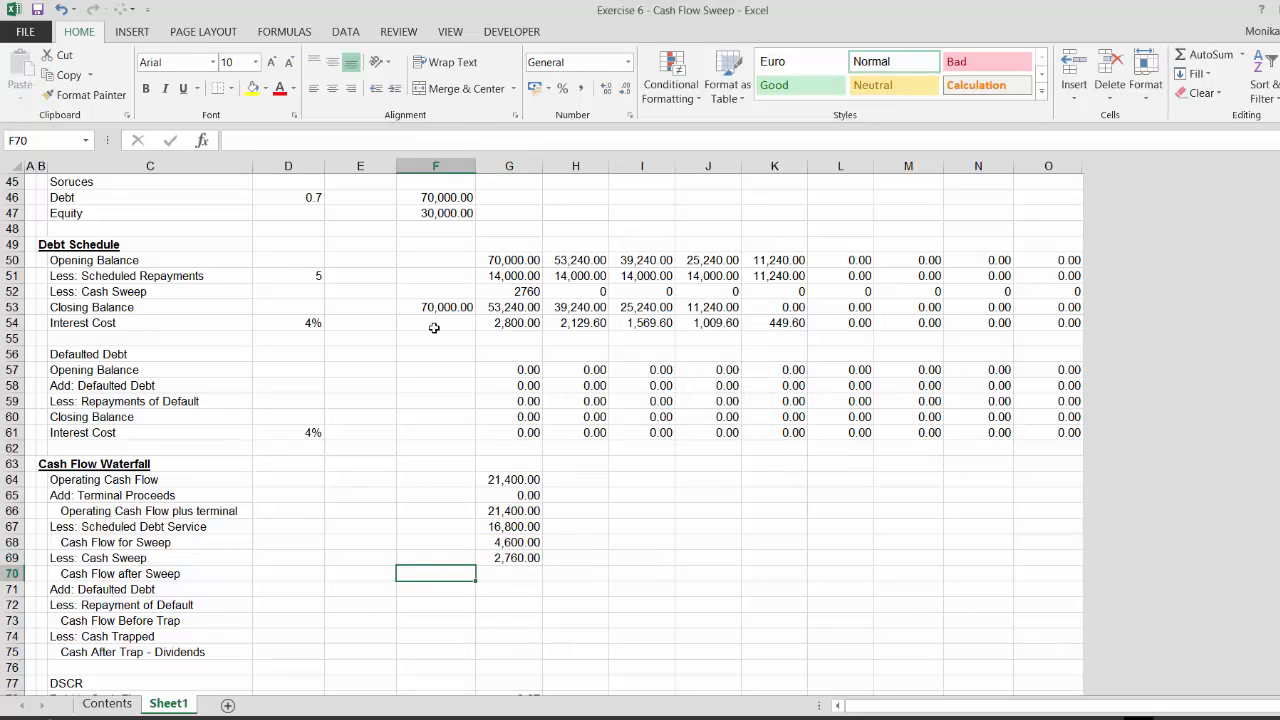
key("Right")
key("Right")
key("Left")
key("Left")
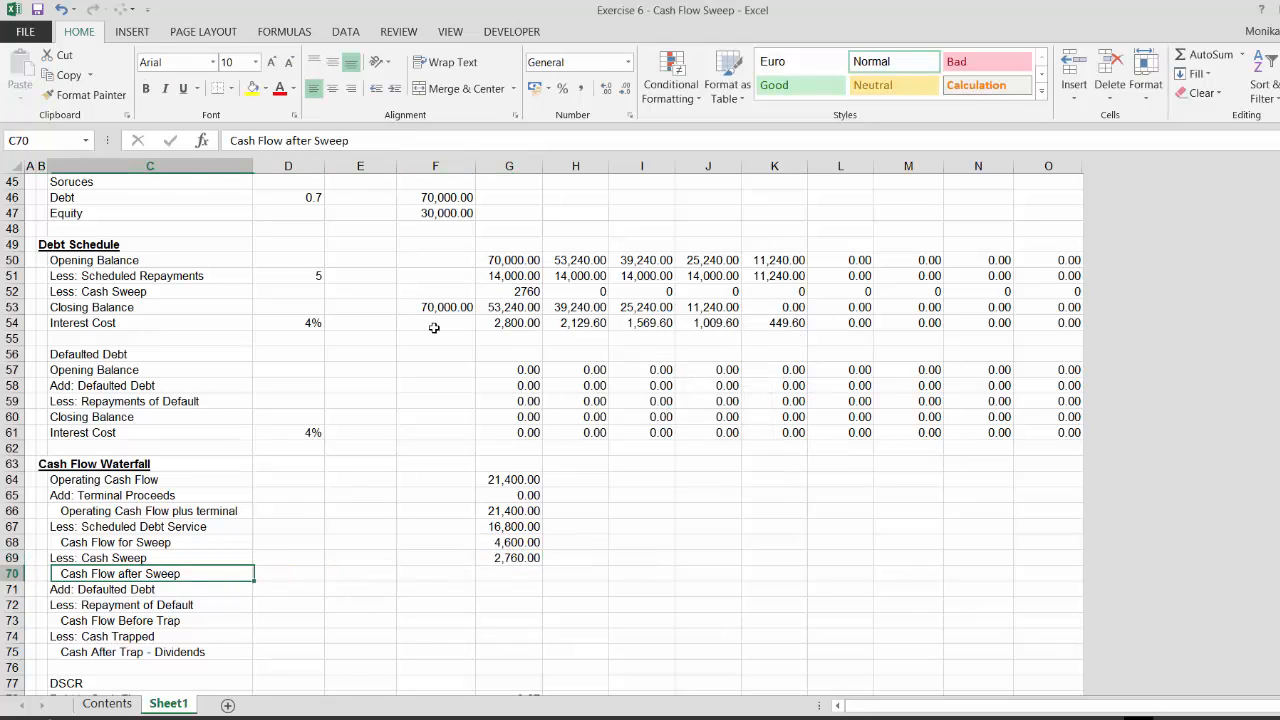
key("Right")
key("Right")
key("Right")
key("Right")
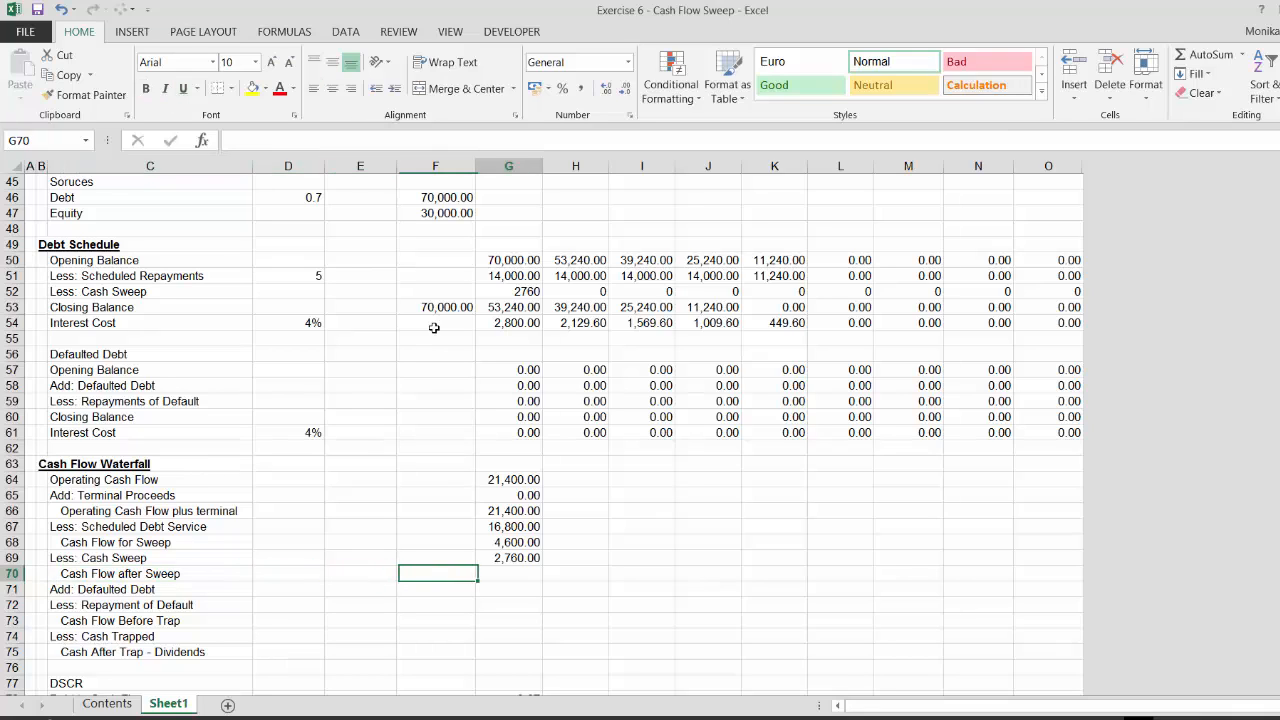
type("=")
key("Up")
key("Up")
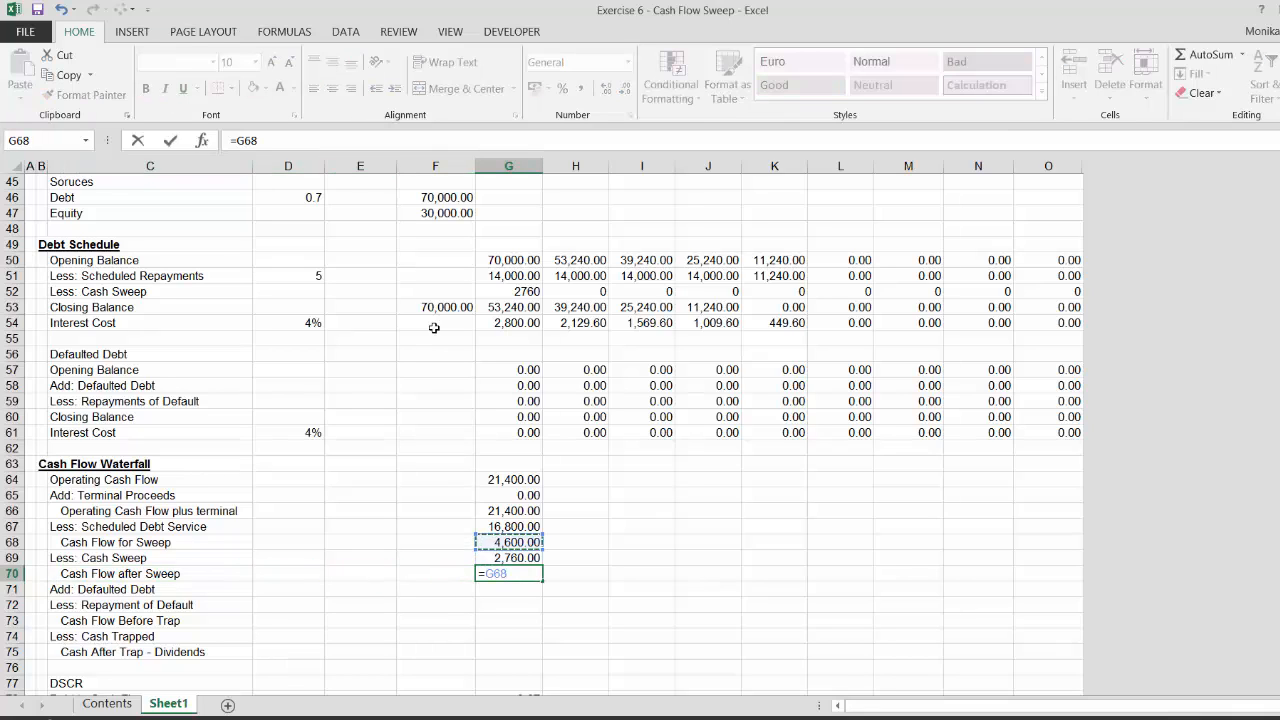
type("-")
key("Up")
key("Return")
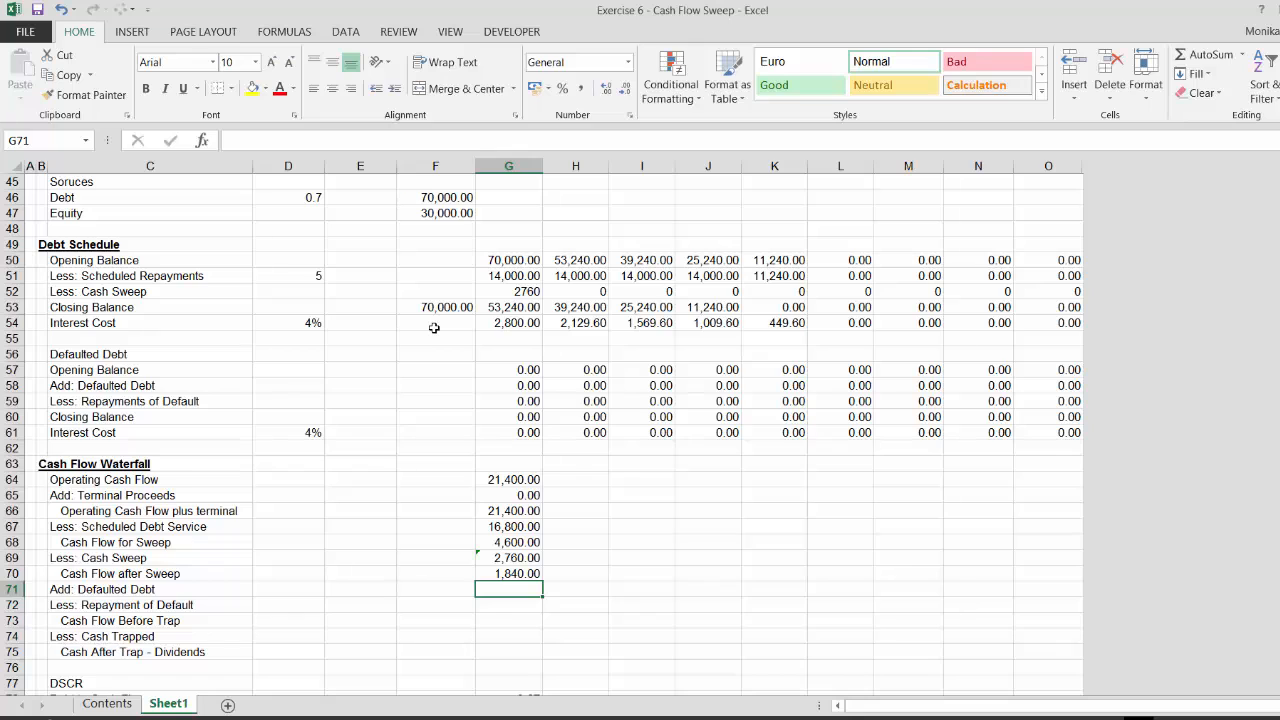
Calculate period-1 Defaulted Debt in G71 as MAX(-G70;0)
key("Left")
key("Left")
key("Left")
key("Left")
key("Right")
key("Right")
key("Right")
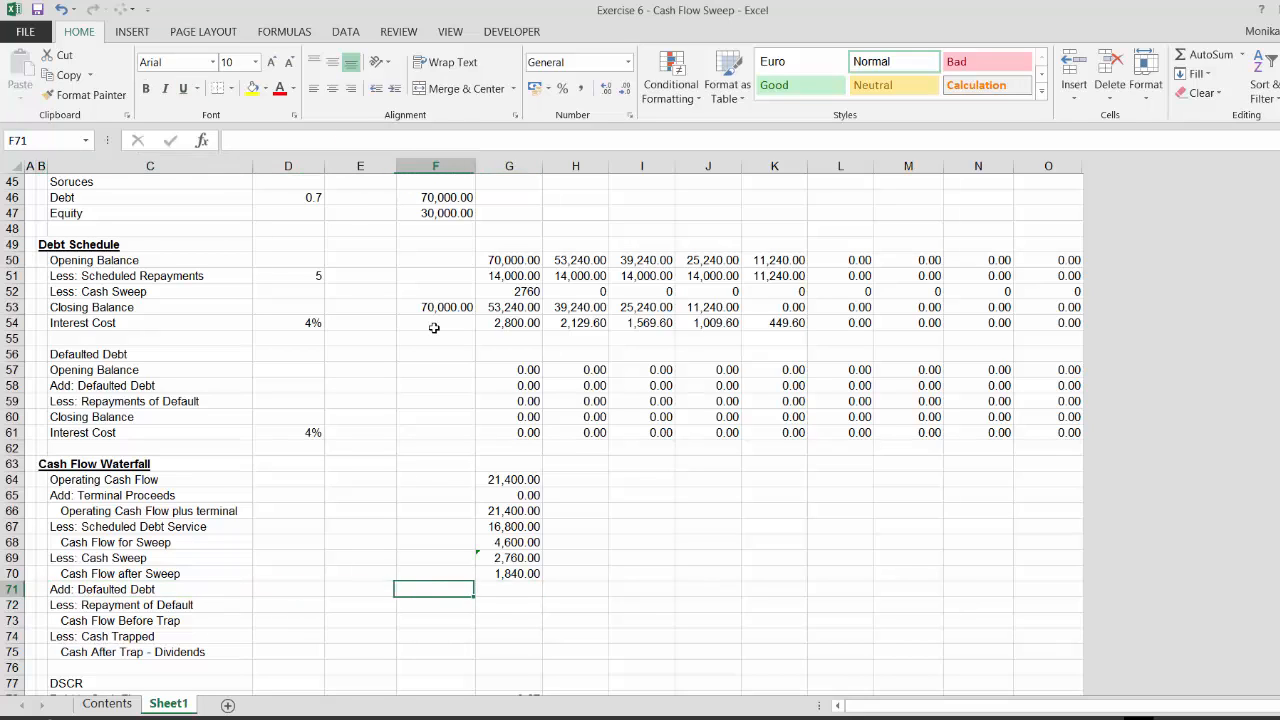
key("Right")
type("=ma")
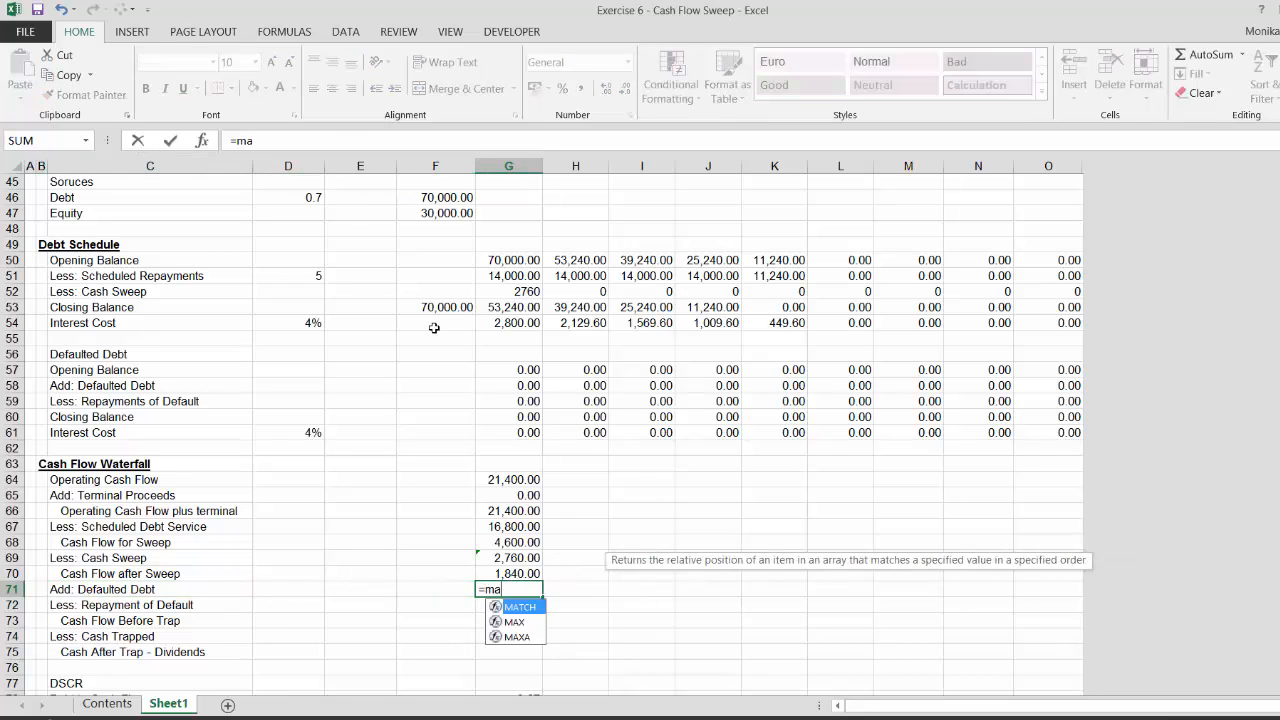
type("x(")
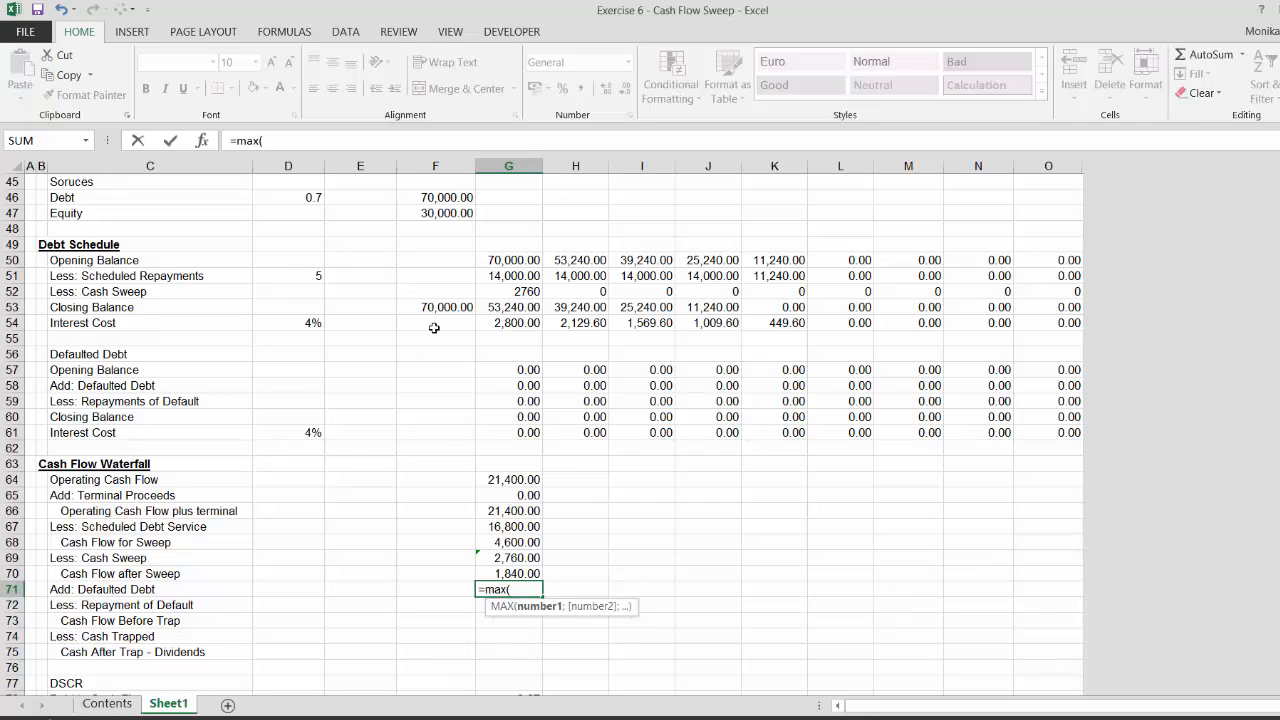
type("-")
key("Up")
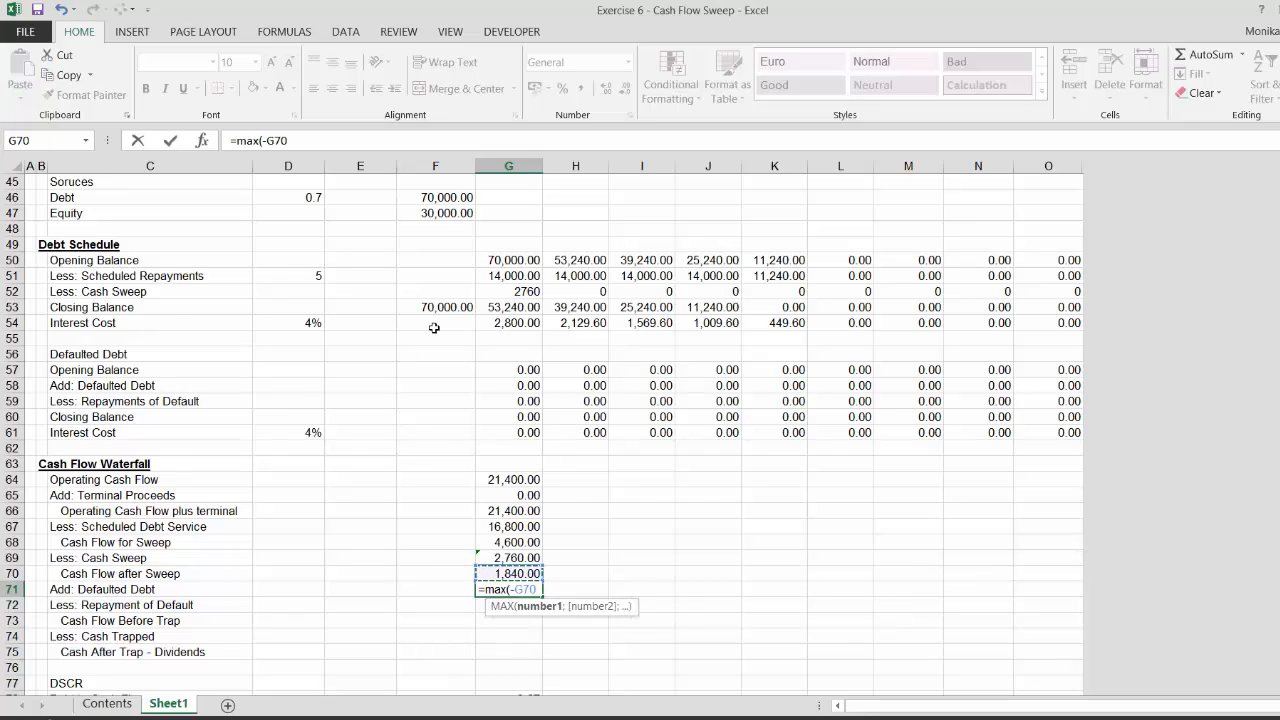
type(";0)")
key("Return")
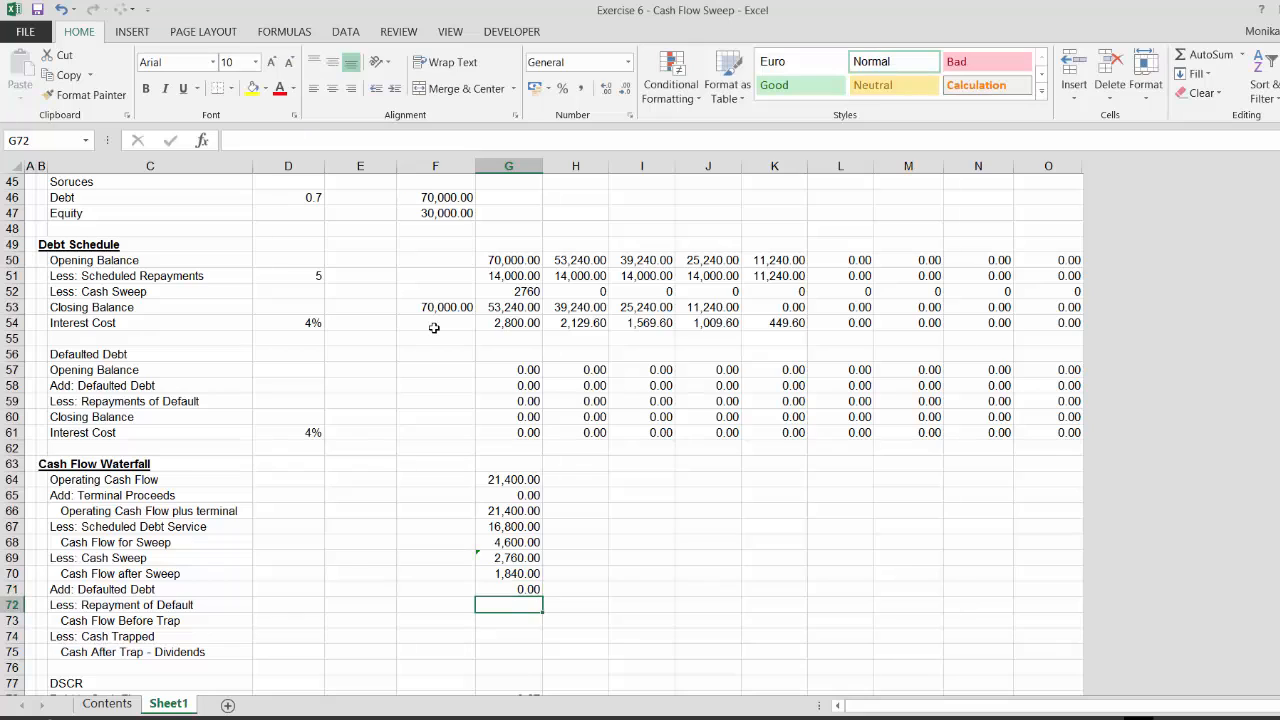
Calculate period-1 Repayment of Default in G72 as MAX(G70;0)
key("Left")
key("Left")
key("Right")
key("Right")
type("=")
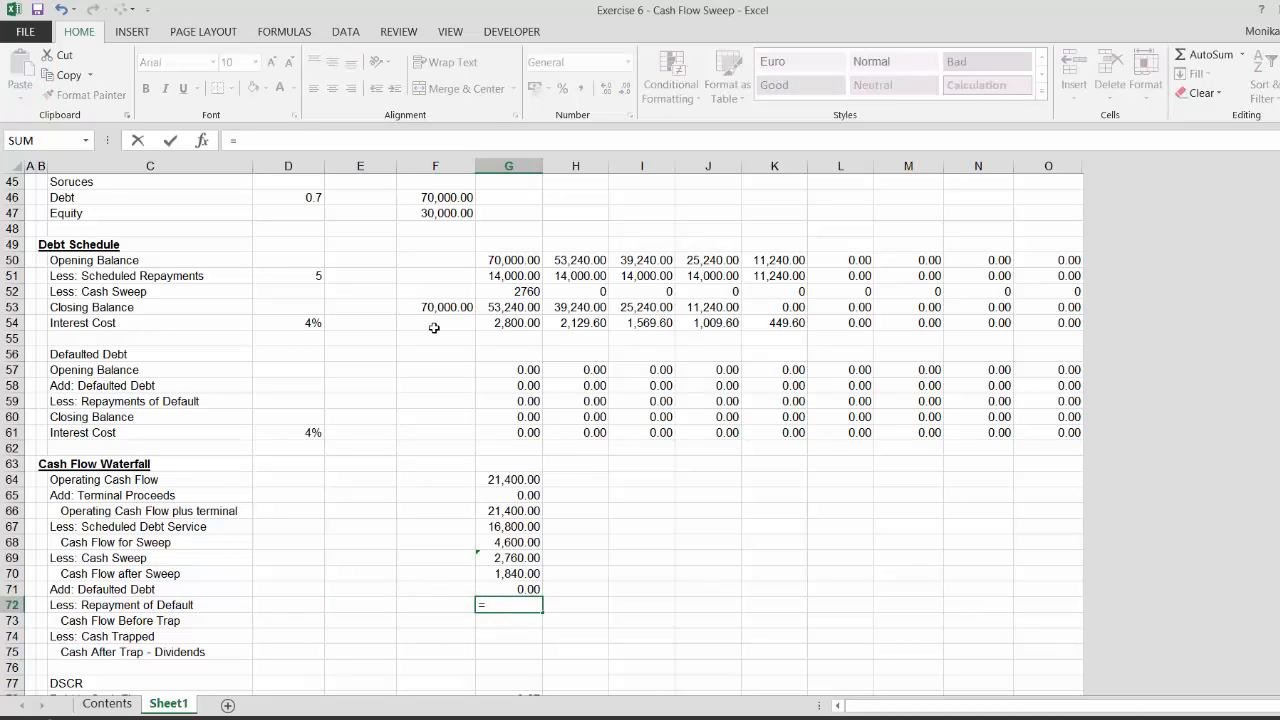
type("max(")
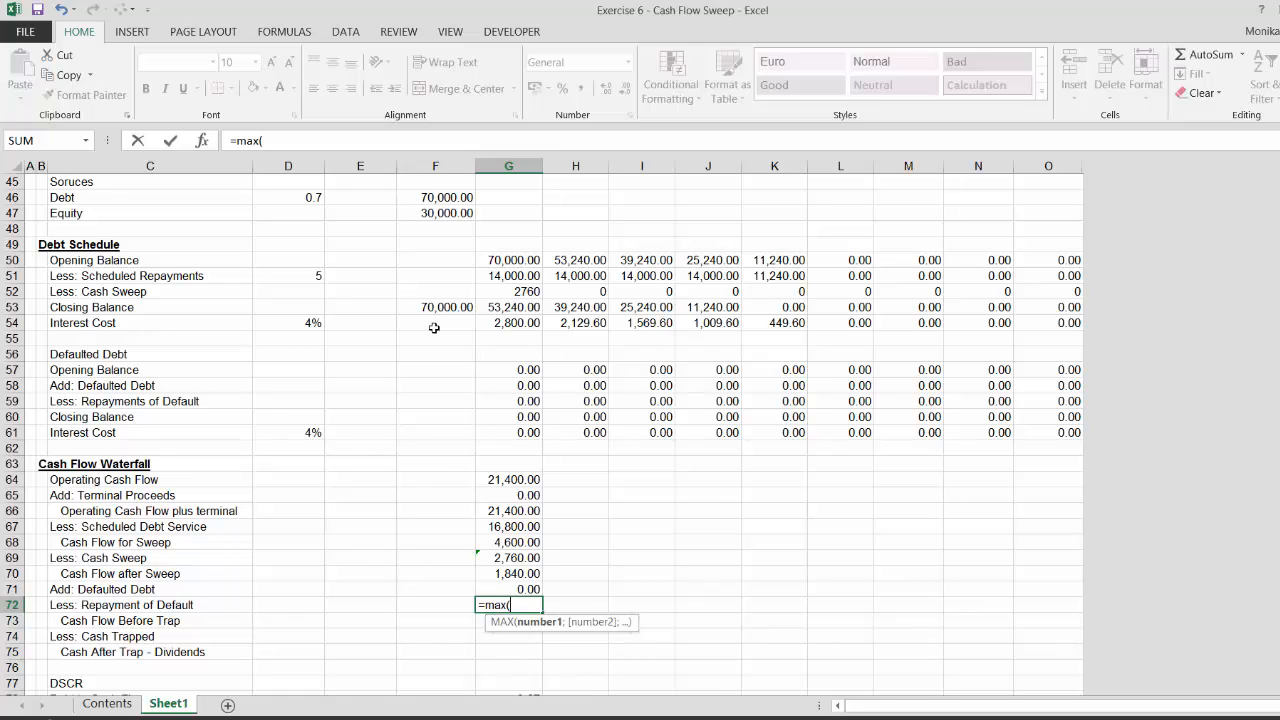
key("Up")
key("Up")
type(";0)")
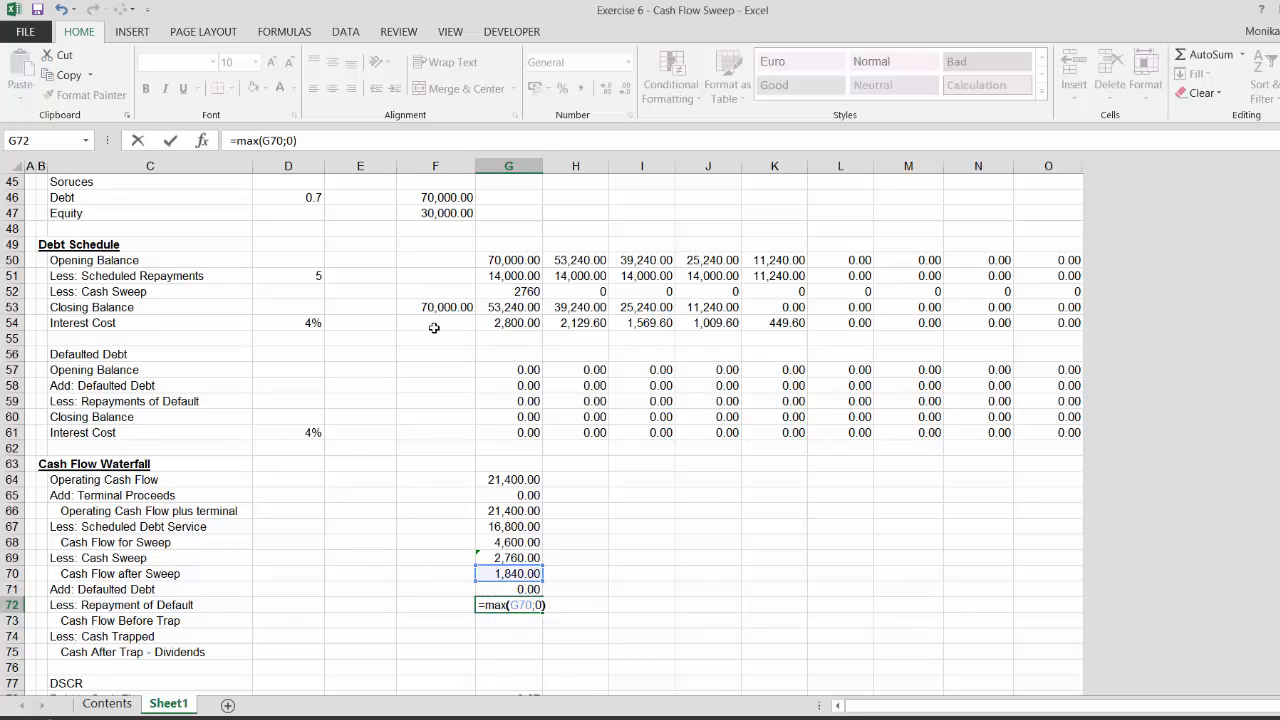
key("Return")
Cap period-1 Repayment of Default in G72 with MIN against defaulted debt opening balance: =MIN(G57;MAX(G70;0)), accepting the suggested correction
key("Up")
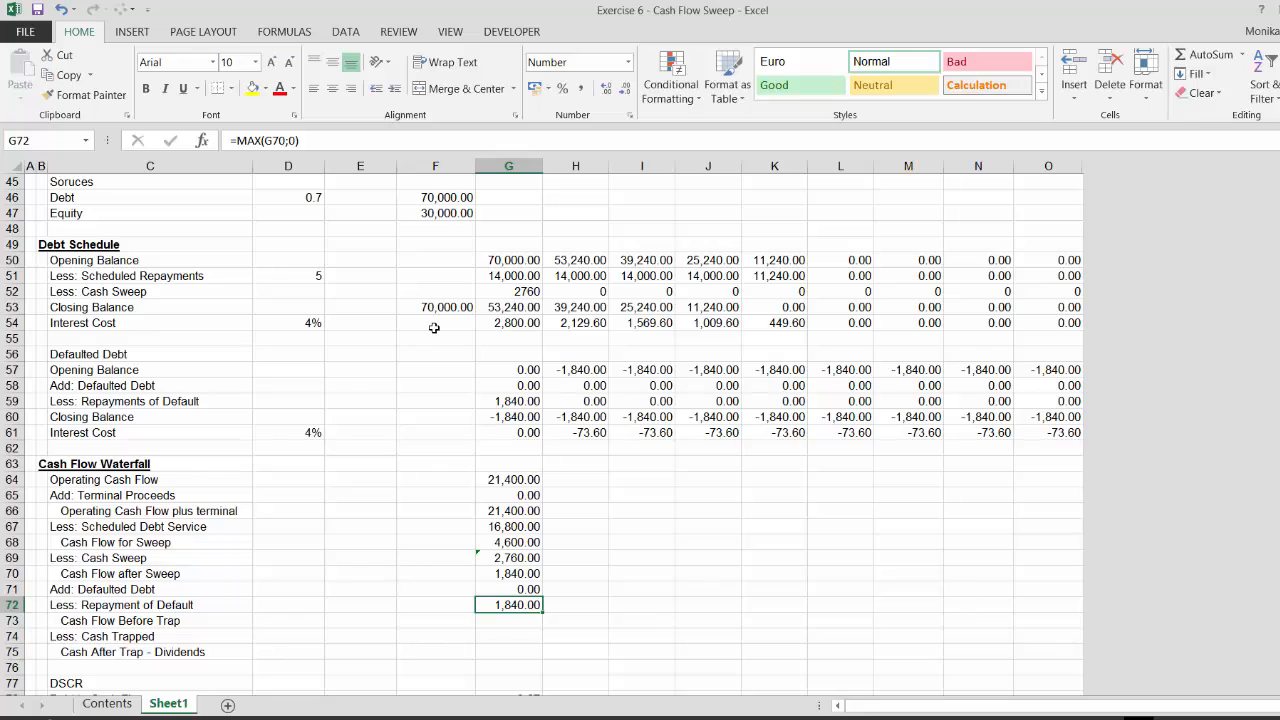
key("F2")
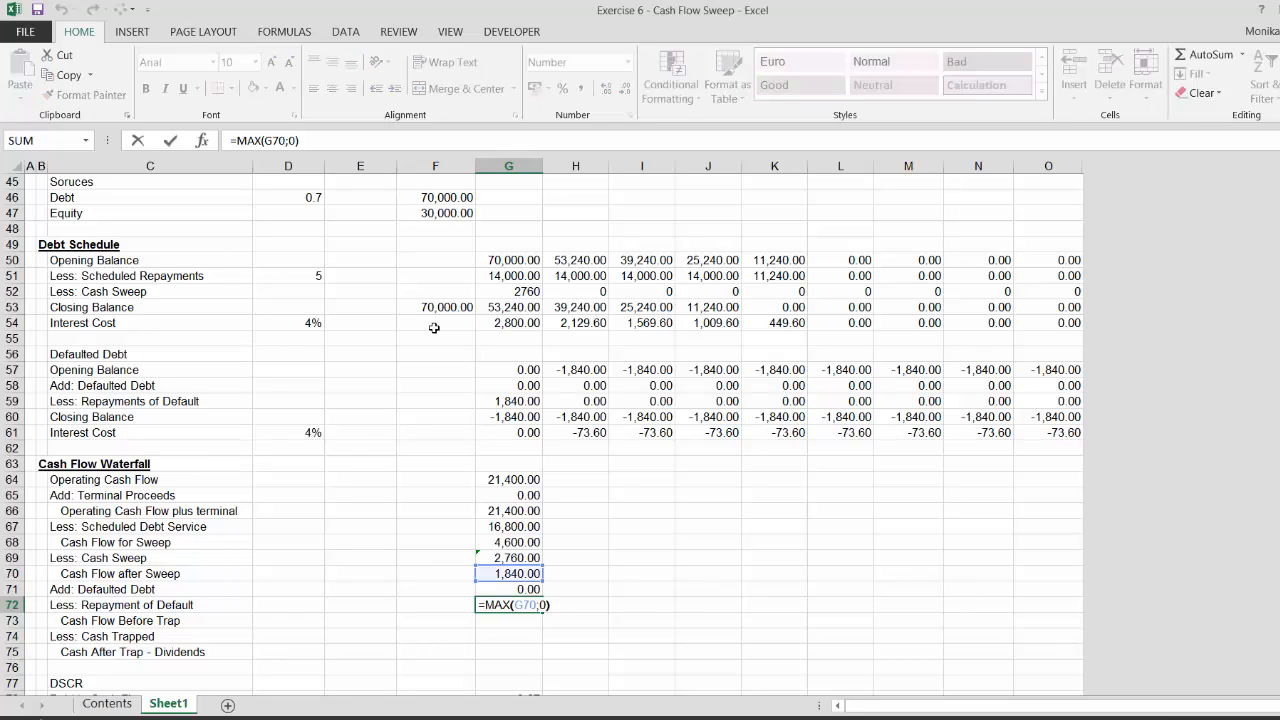
type("min(")
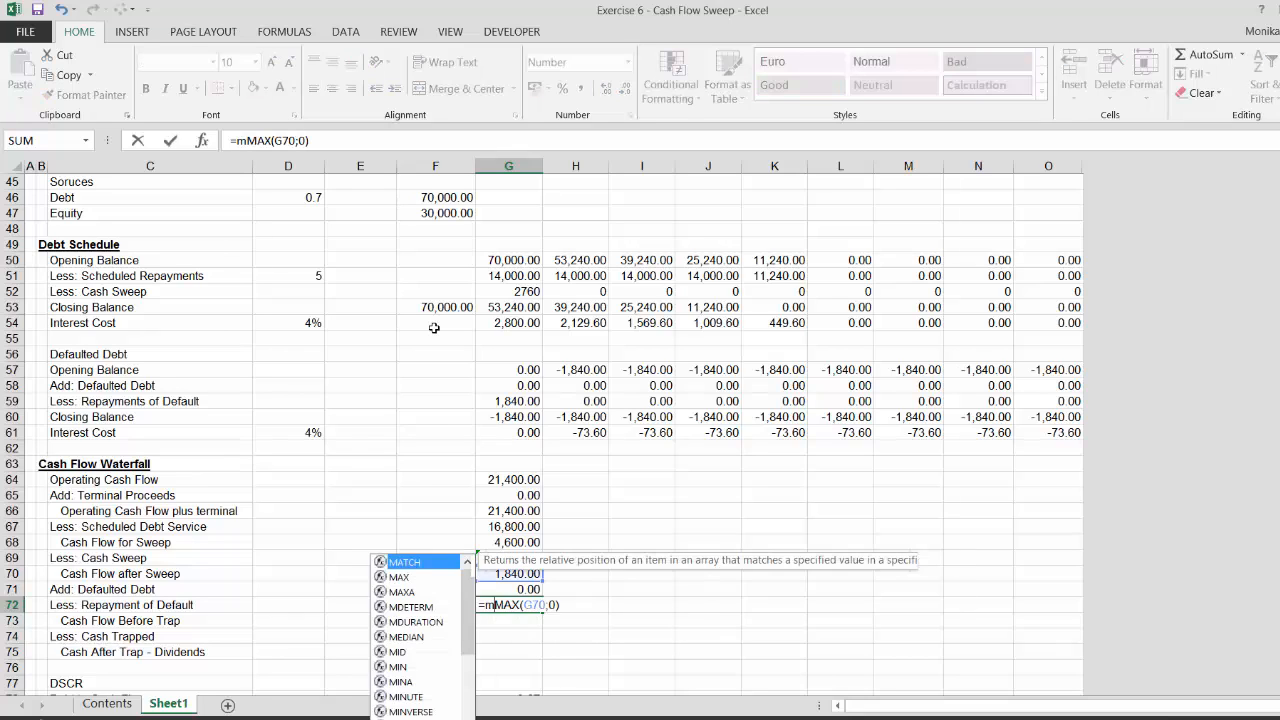
left_click(521, 374)
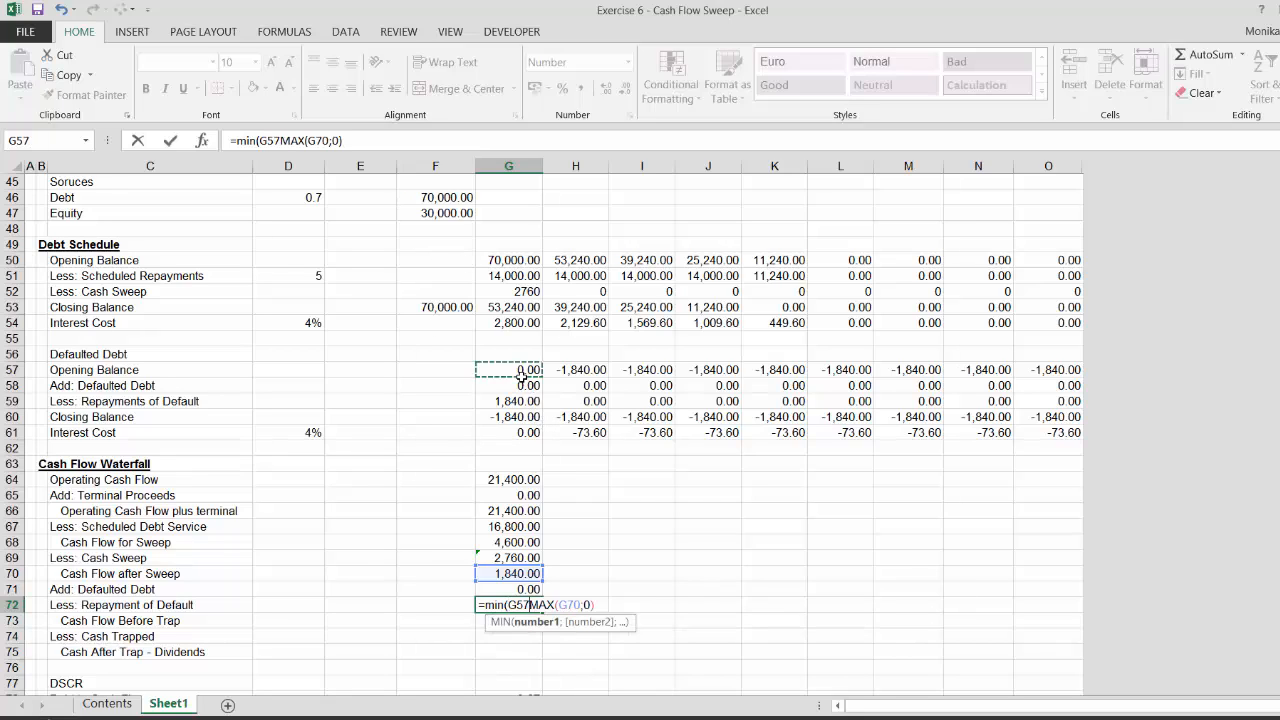
type(";")
key("Return")
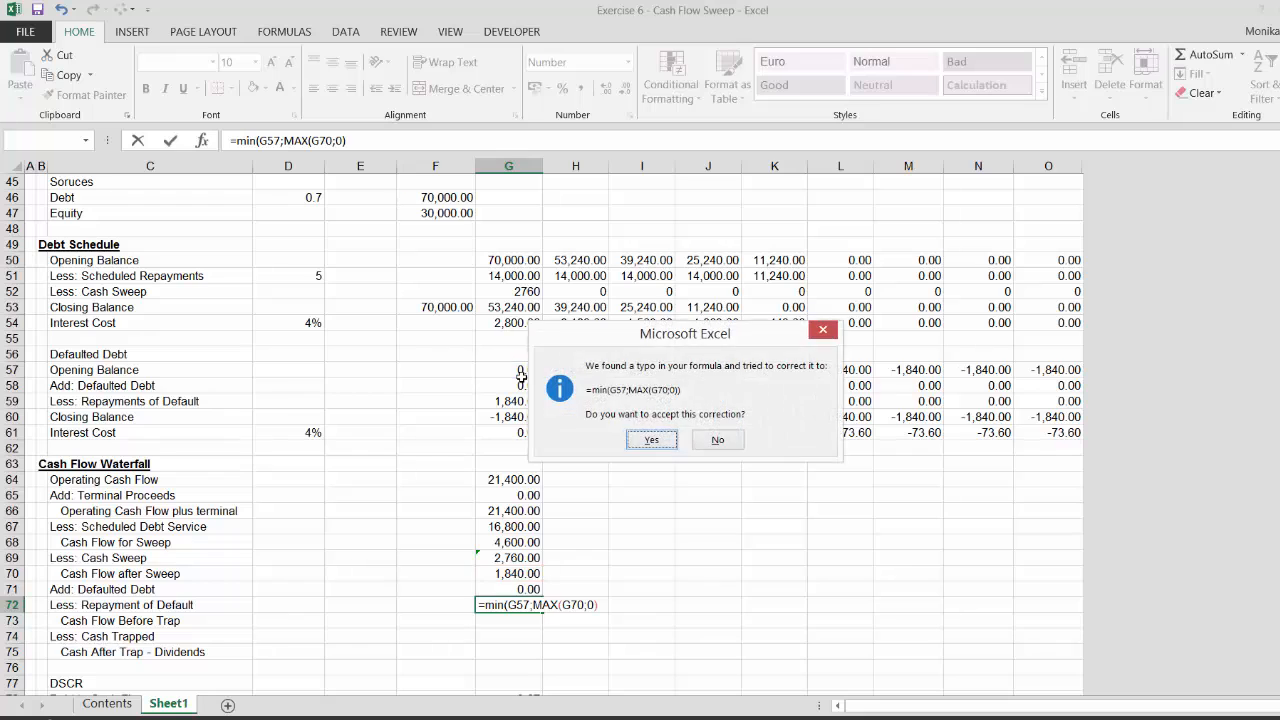
key("Return")
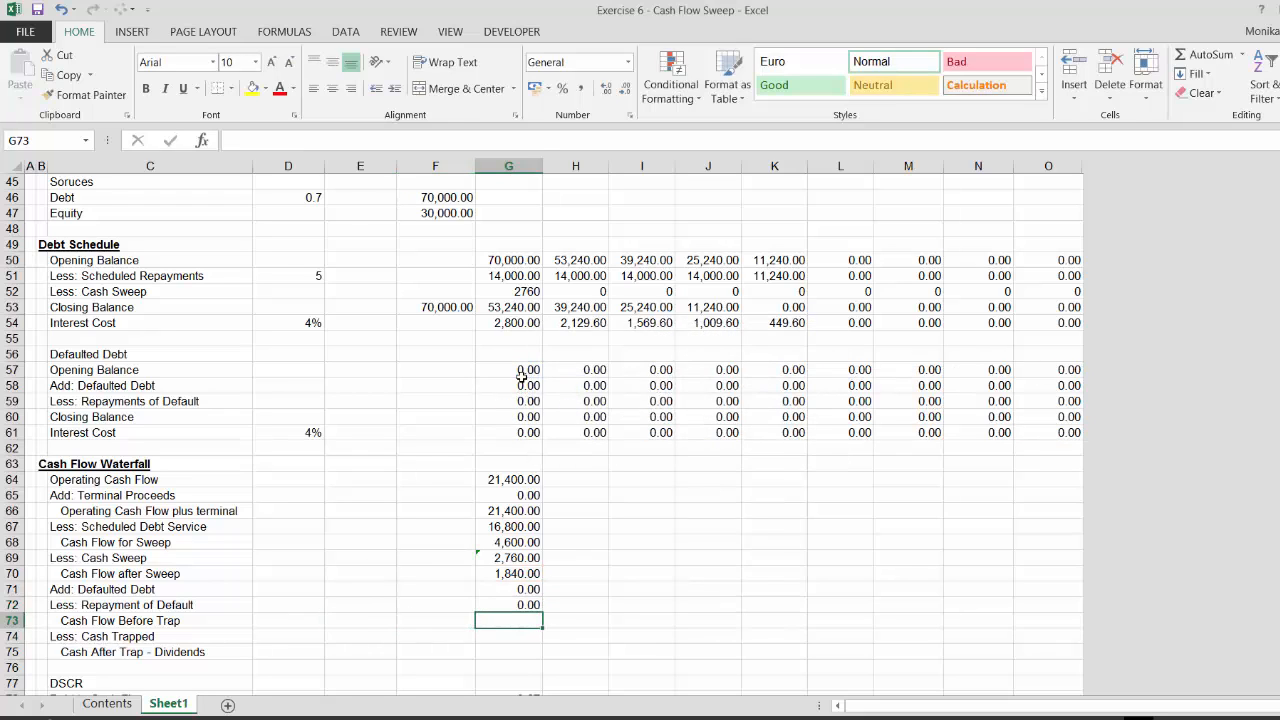
Calculate period-1 Cash Flow Before Trap in G73 as =G70+G71-G72
type("=")
key("Up")
key("Up")
key("Up")
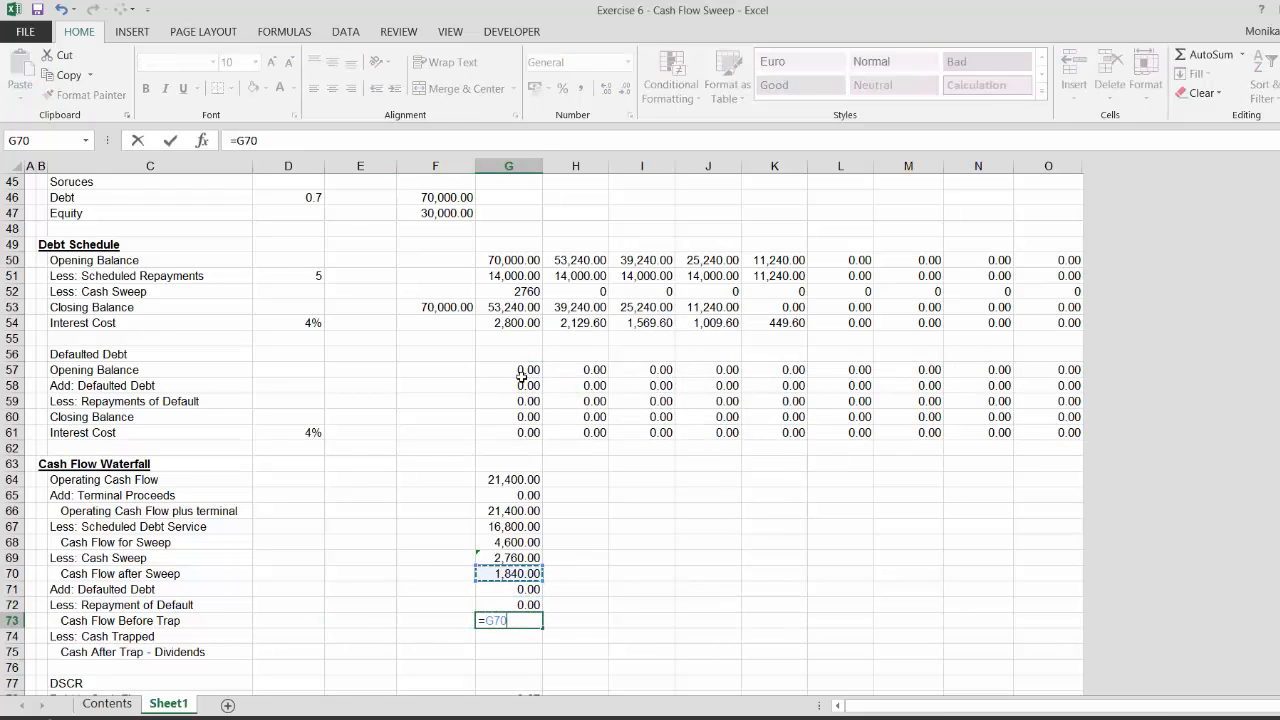
type("-")
key("Up")
key("Up")
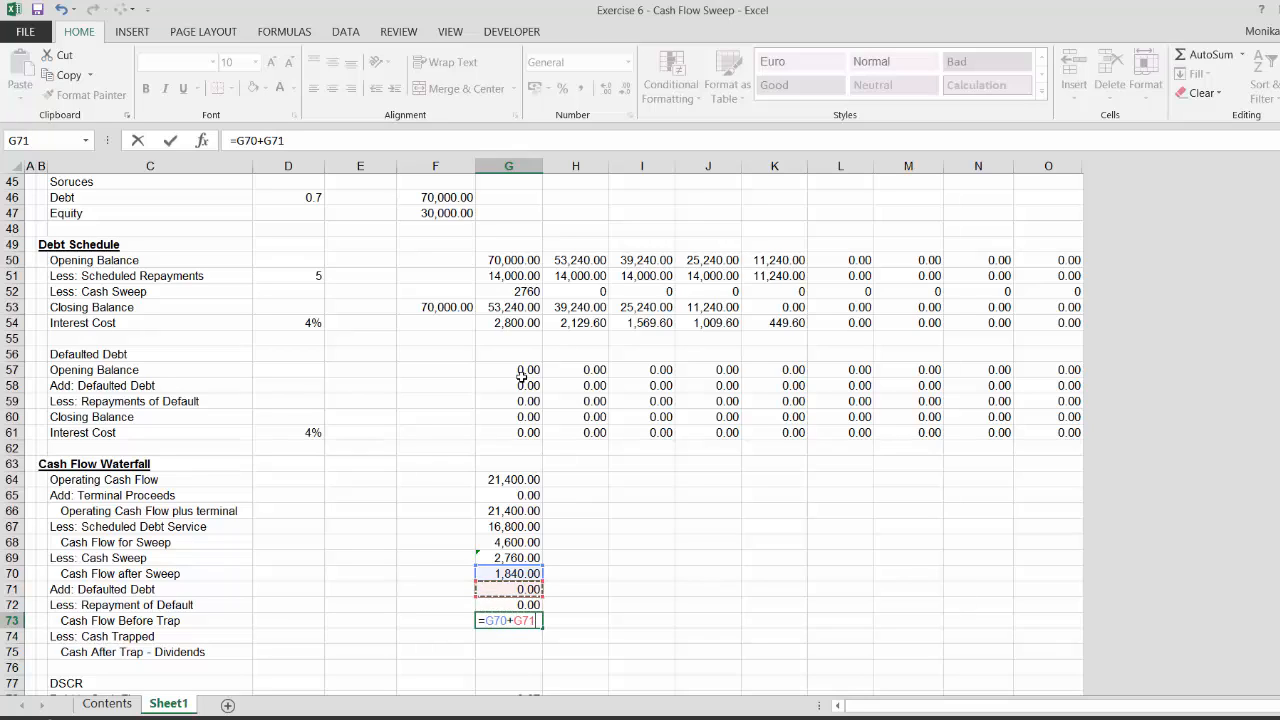
type("-G72")
key("Return")
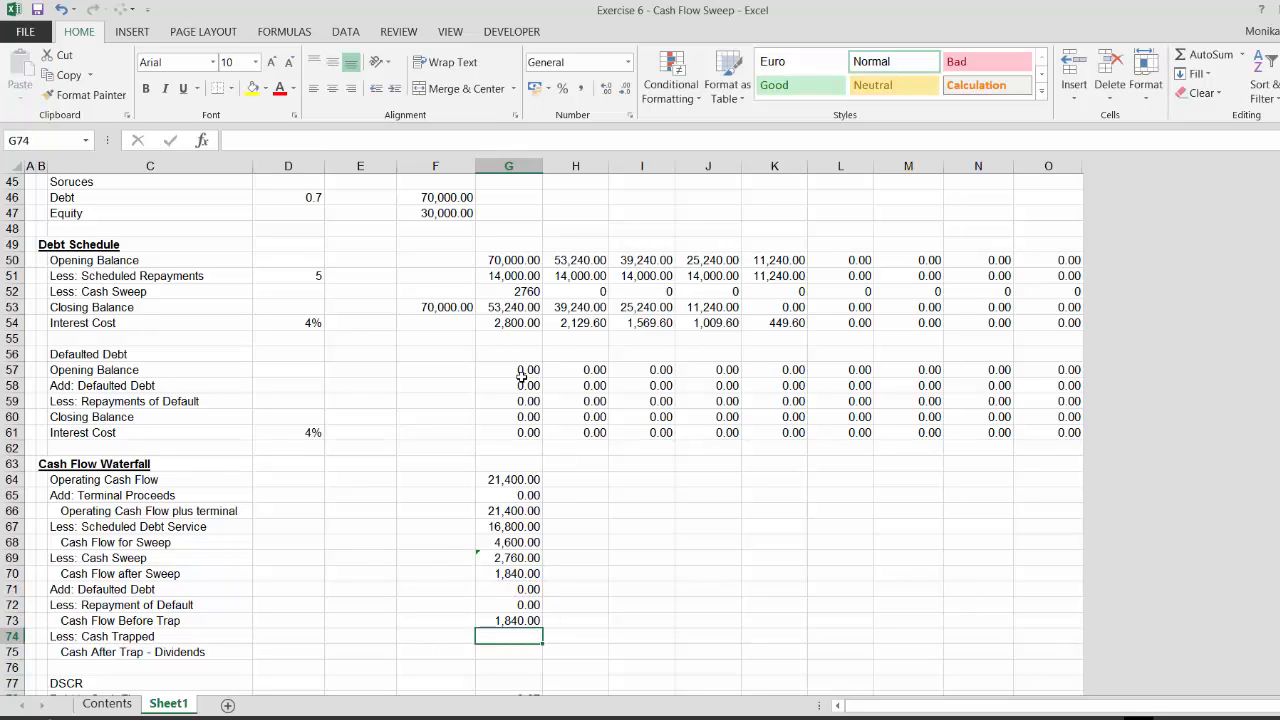
Insert a blank row between the DSCR row and the Debt to Cash Flow row
key("Down")
key("Down")
key("Down")
key("Down")
key("Down")
key("Down")
key("Down")
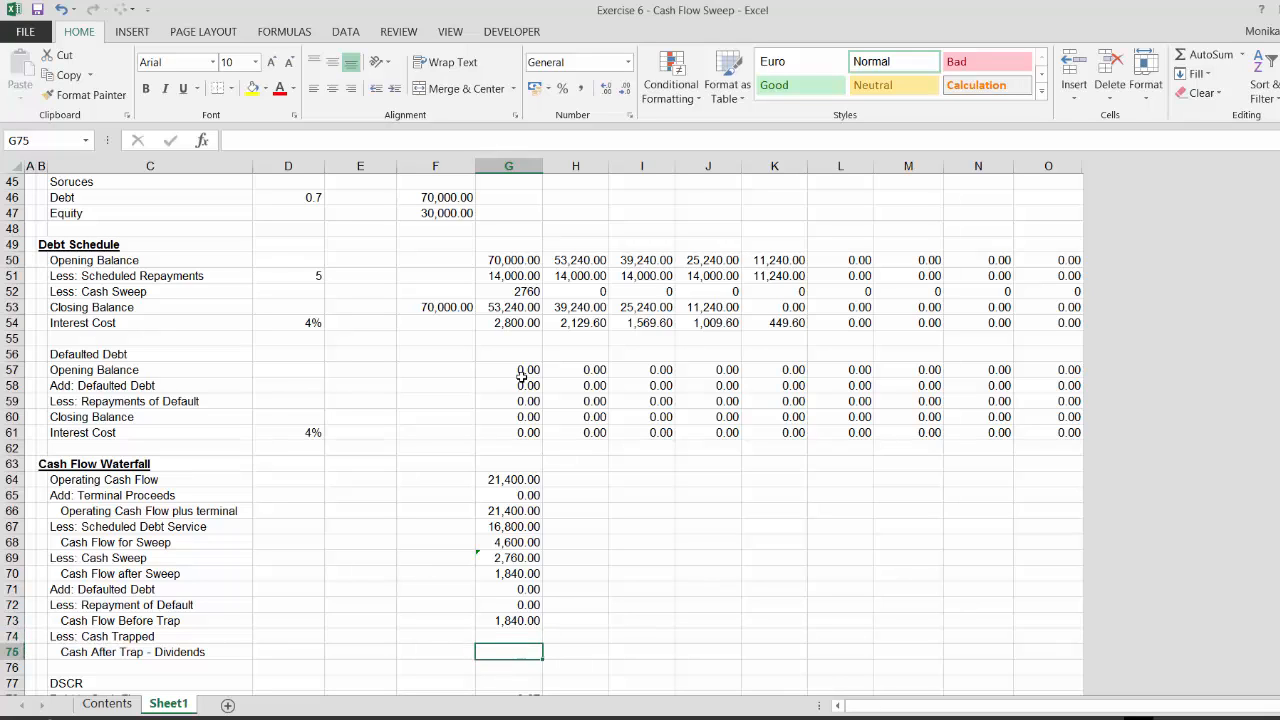
key("Down")
key("Down")
key("Down")
key("Up")
key("Up")
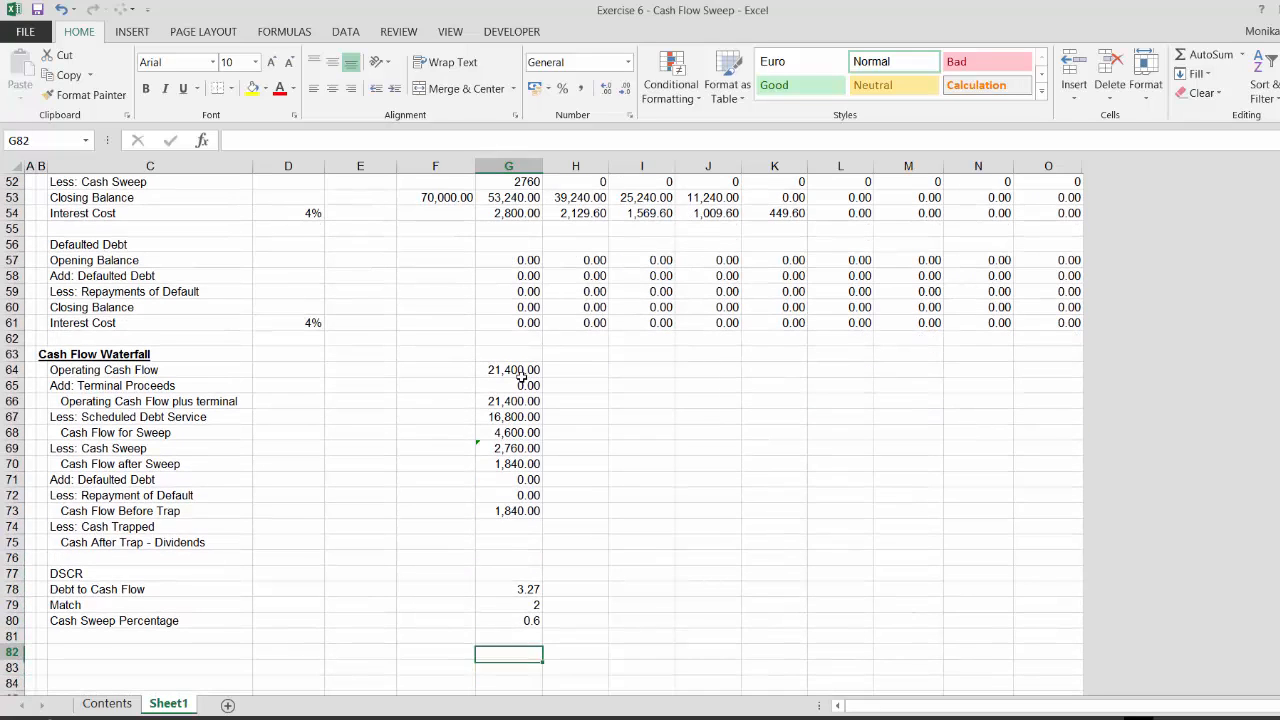
key("Left")
key("Up")
key("Up")
key("Up")
key("Up")
key("shift+space")
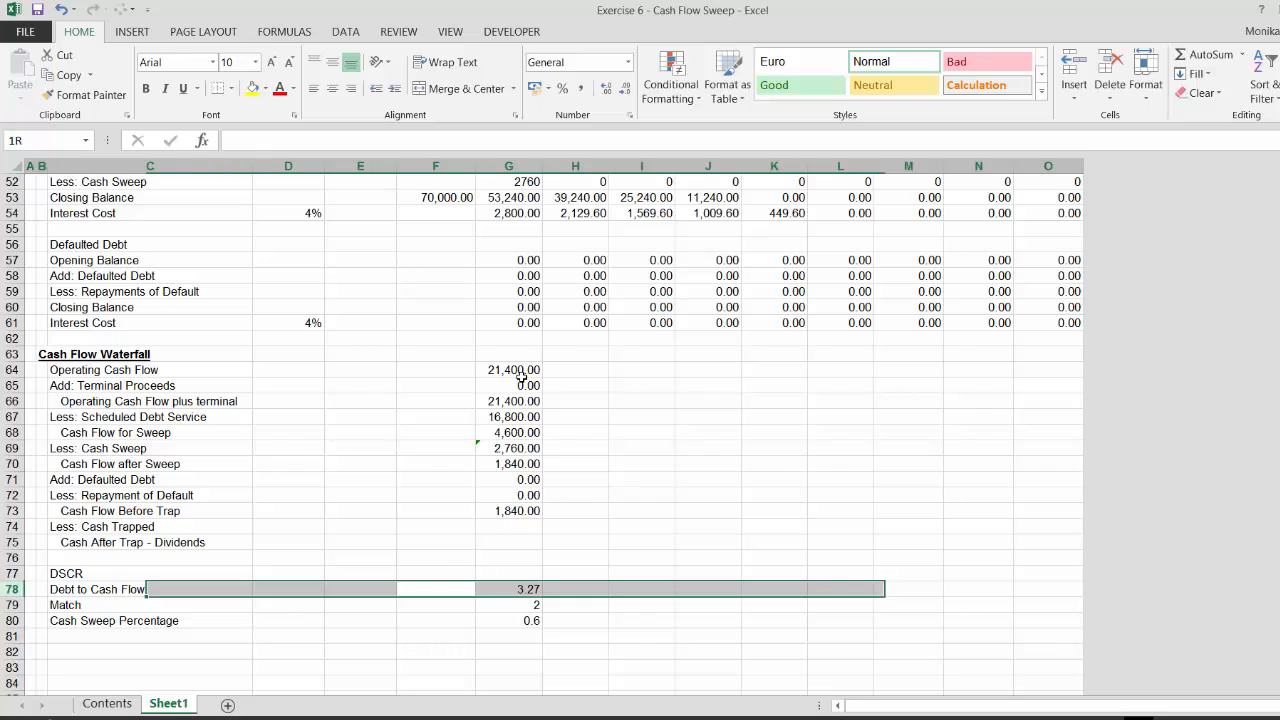
key("ctrl+shift+plus")
Calculate period-1 DSCR in G77 as =G64/G67 and apply number formatting
key("Up")
key("Right")
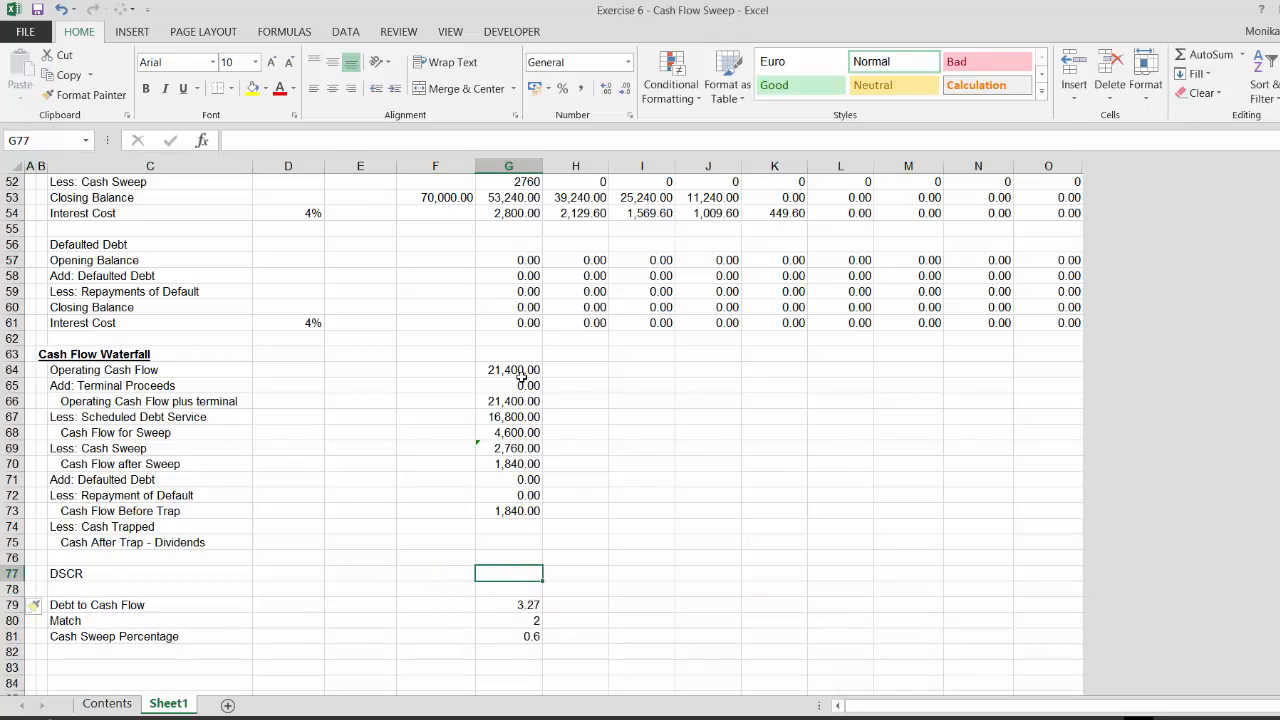
type("=")
key("Up")
key("Up")
key("Up")
key("Up")
key("Up")
key("Up")
key("Up")
key("Up")
key("Up")
key("Up")
key("Up")
key("Up")
key("Up")
key("Up")
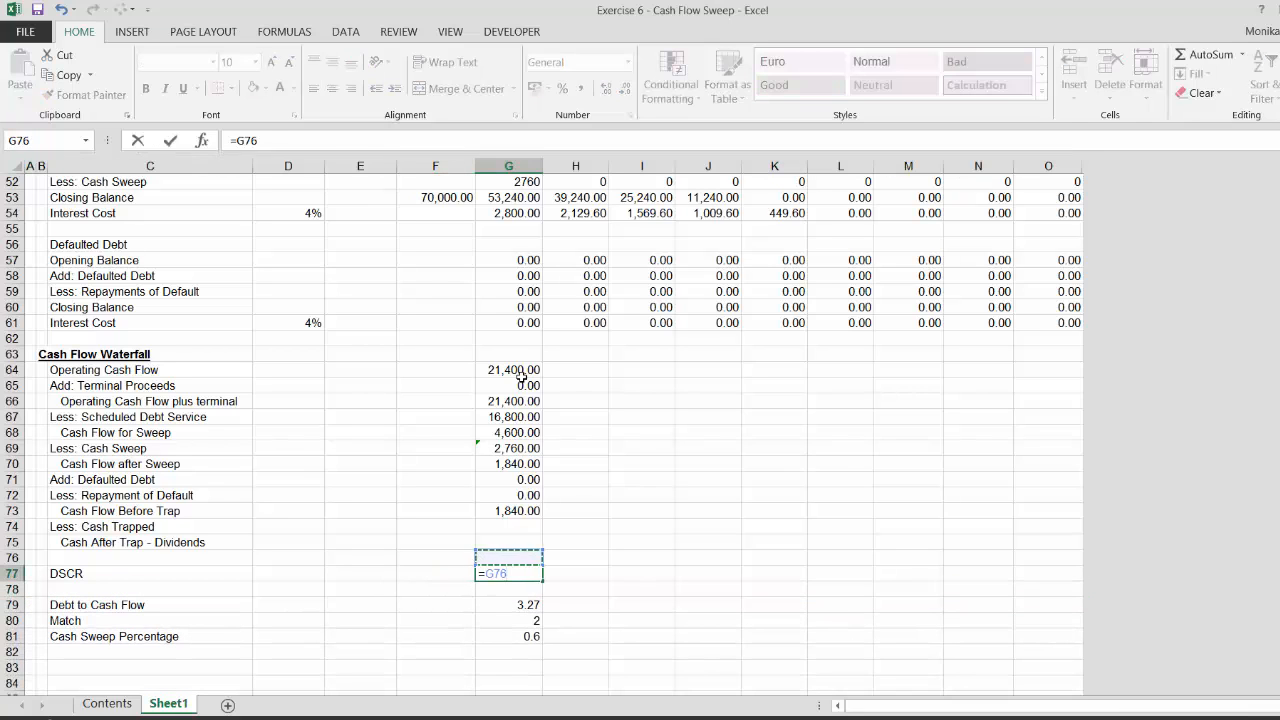
key("Down")
type("/")
key("Up")
key("Up")
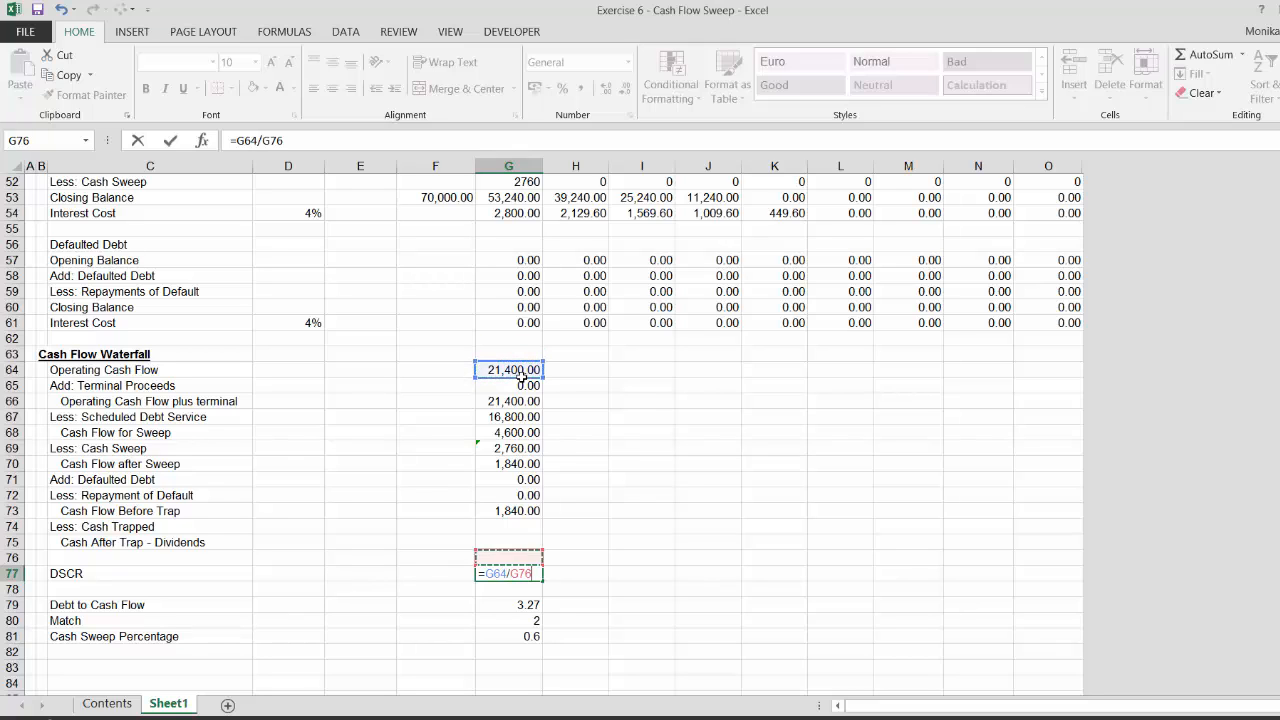
key("Up")
key("Up")
key("Up")
key("Up")
key("Up")
key("Up")
key("Up")
key("Up")
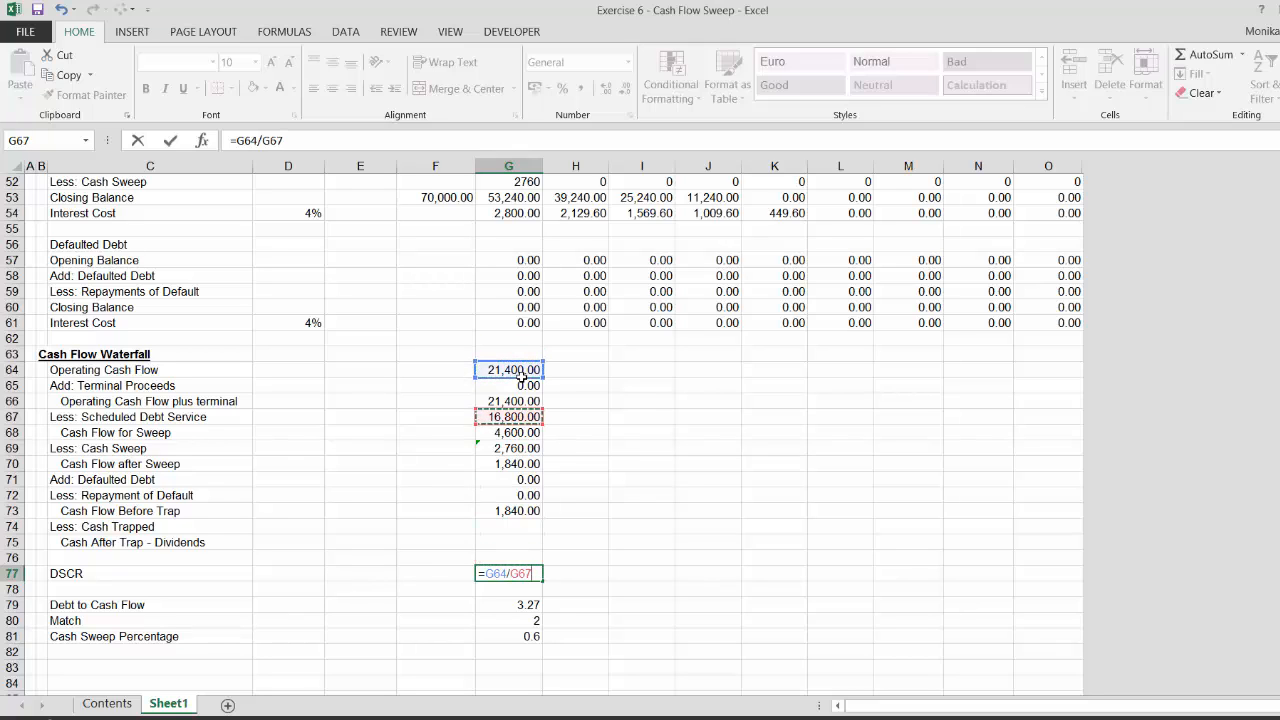
key("Return")
key("Up")
key("ctrl+shift+1")
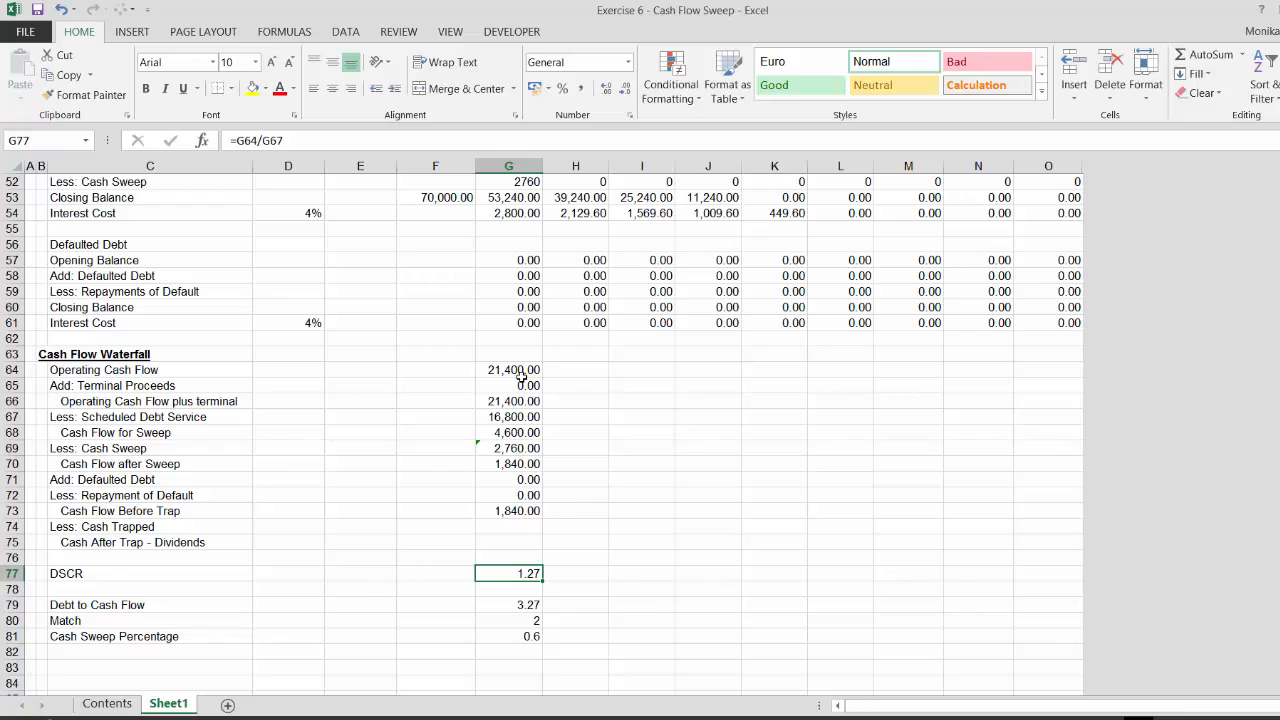
Wrap the DSCR formula in IF so it divides only when G67>.1: =IF(G67>.1,G64/G67)
key("F2")
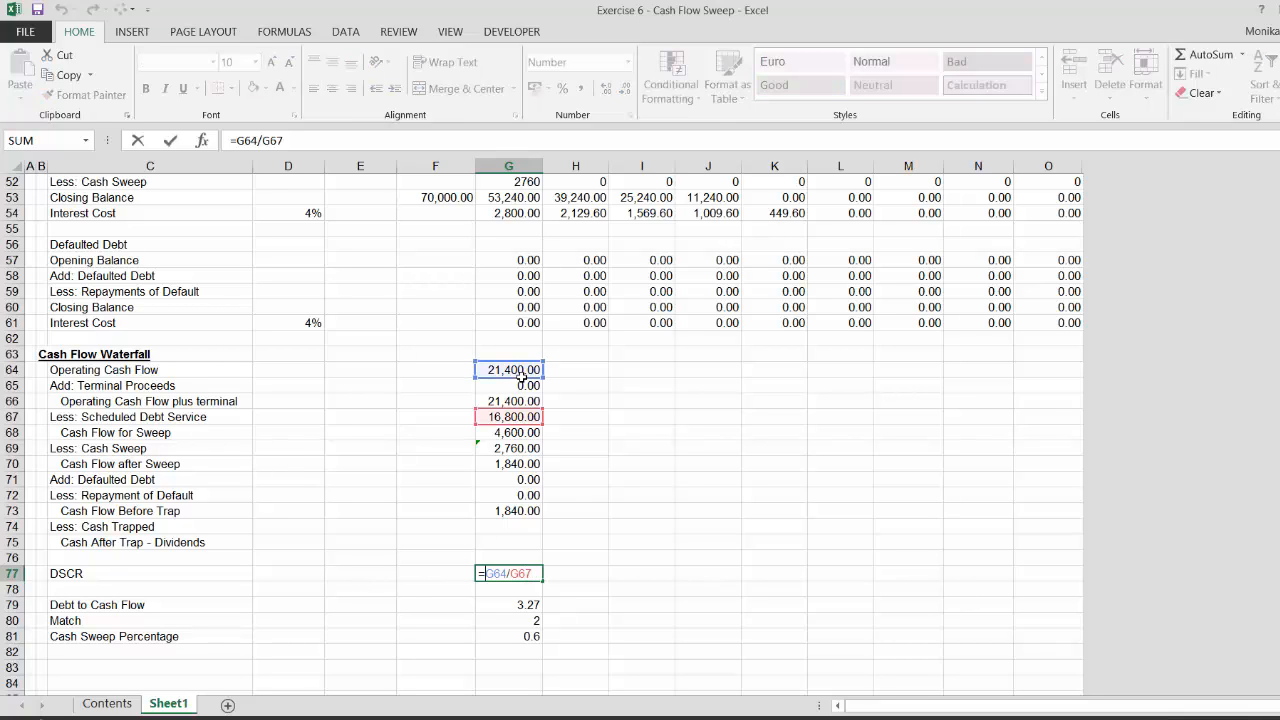
key("Home")
key("Right")
type("if(")
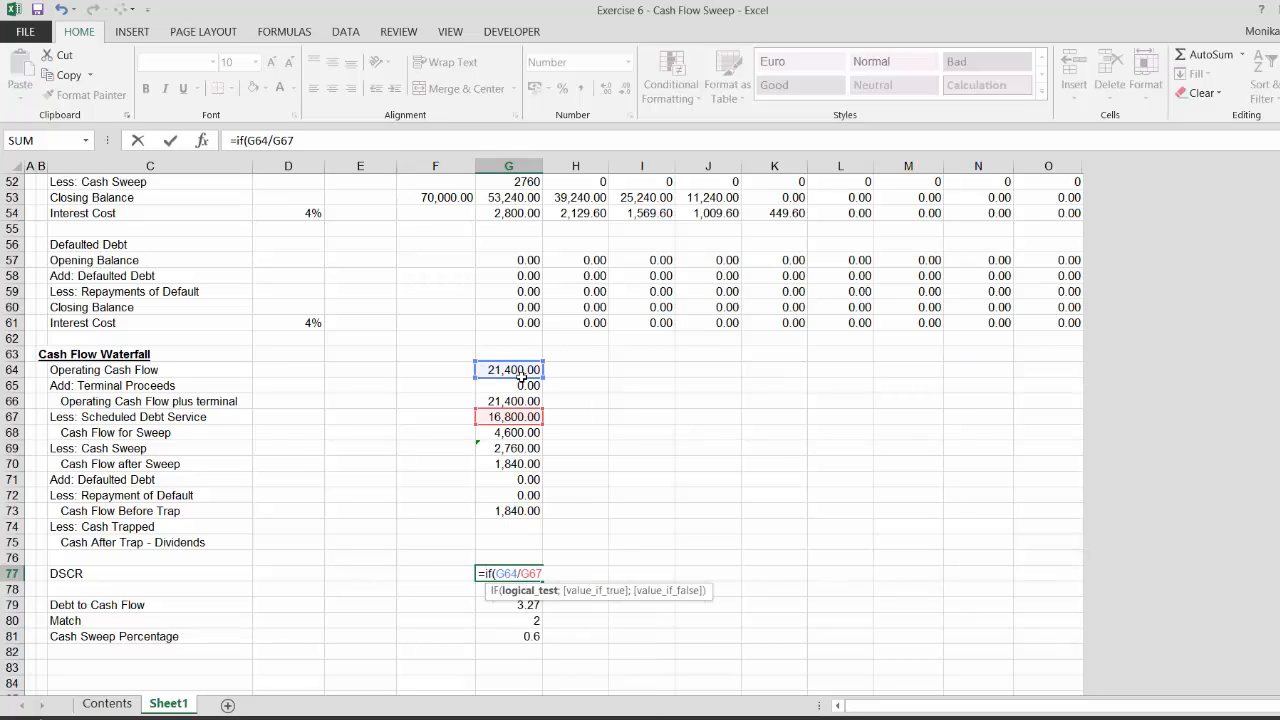
type("g67>")
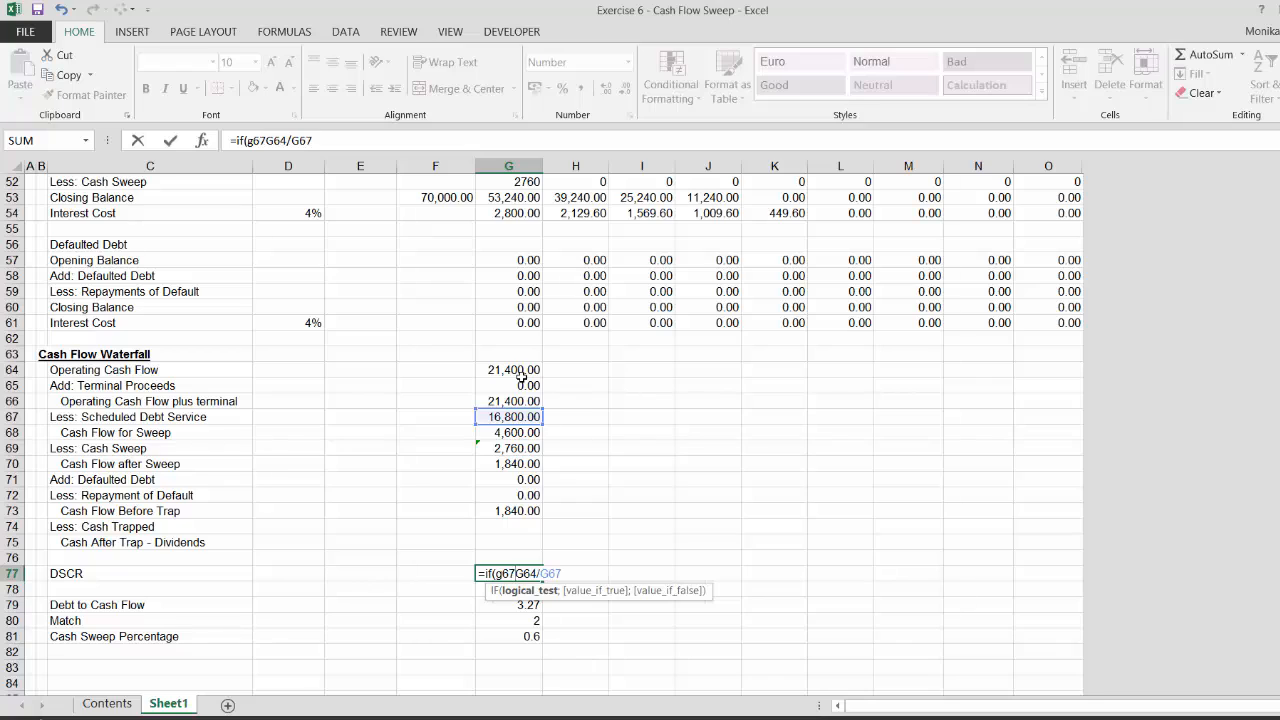
type(".1)")
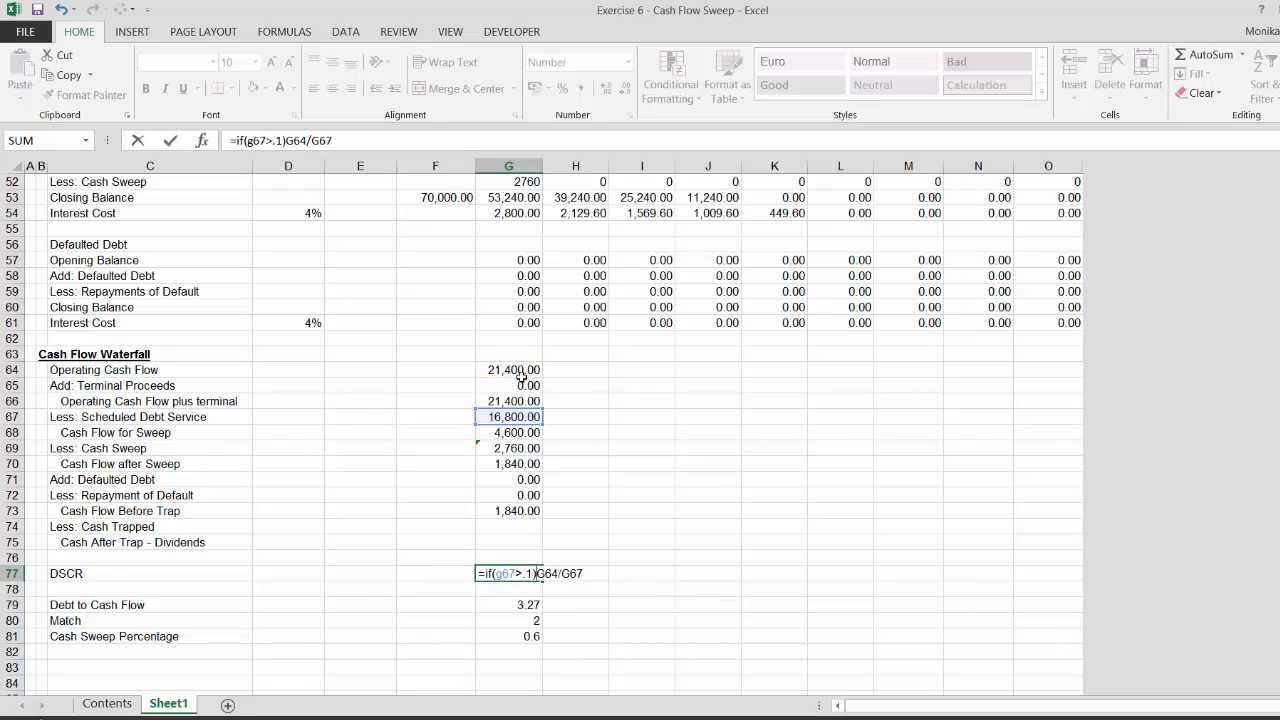
key("BackSpace")
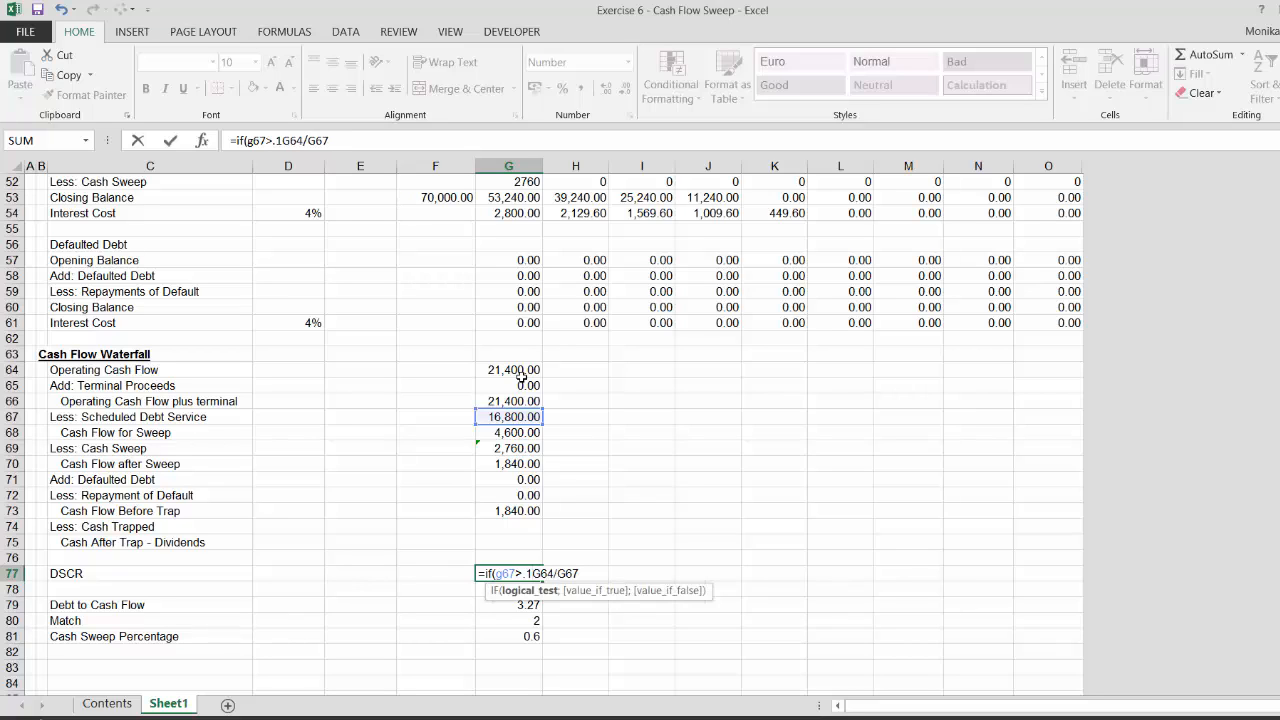
type(",")
key("Return")
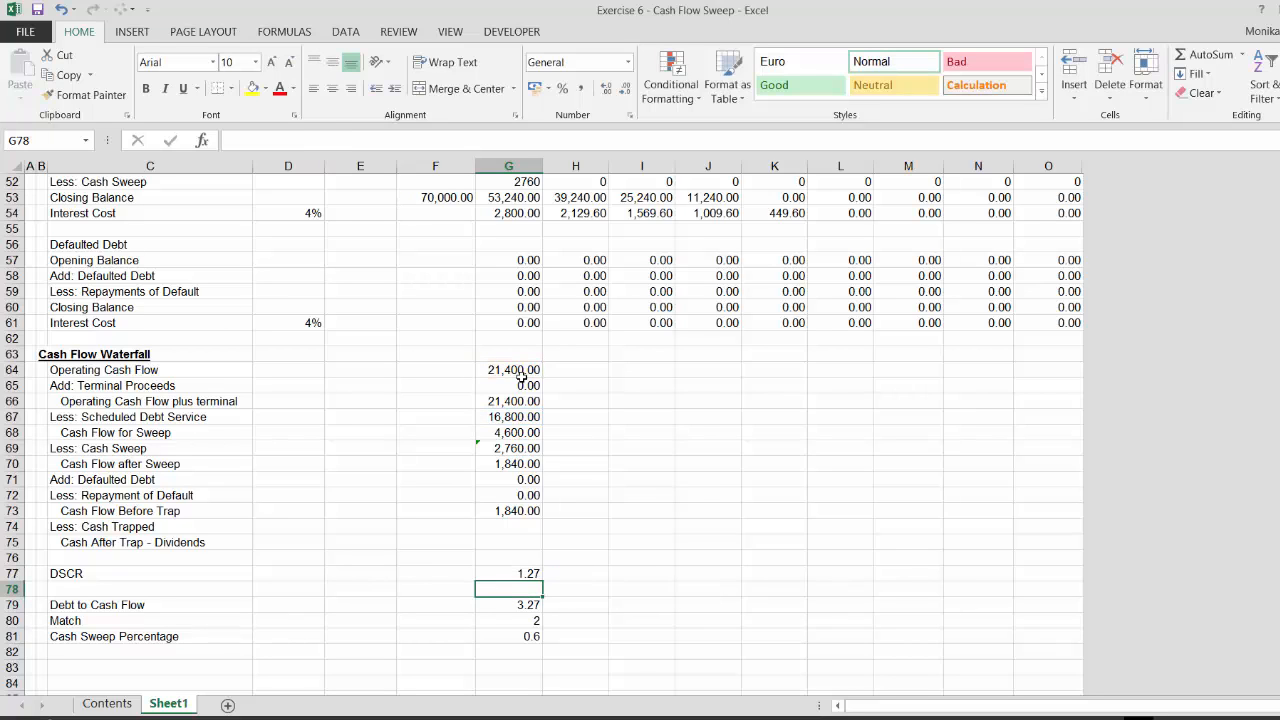
Insert a new row below DSCR and label it Test
key("Left")
key("Left")
key("Left")
key("Left")
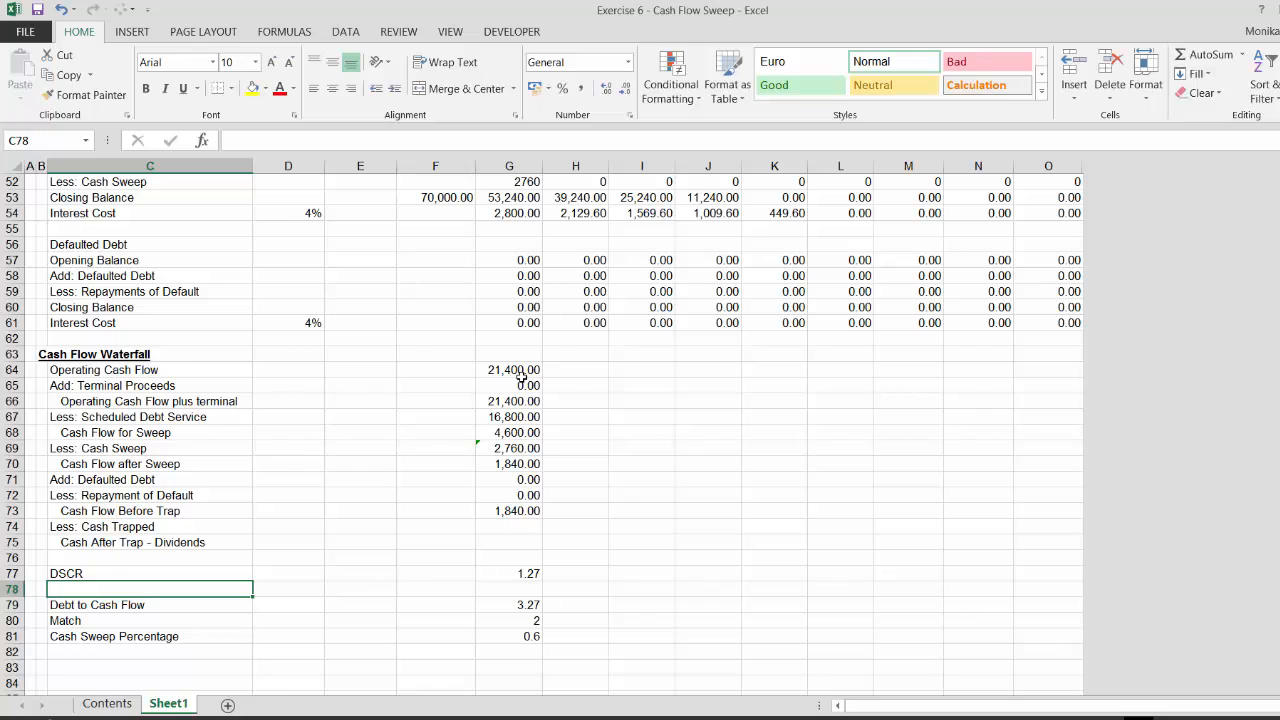
key("shift+space")
key("ctrl+shift+equal")
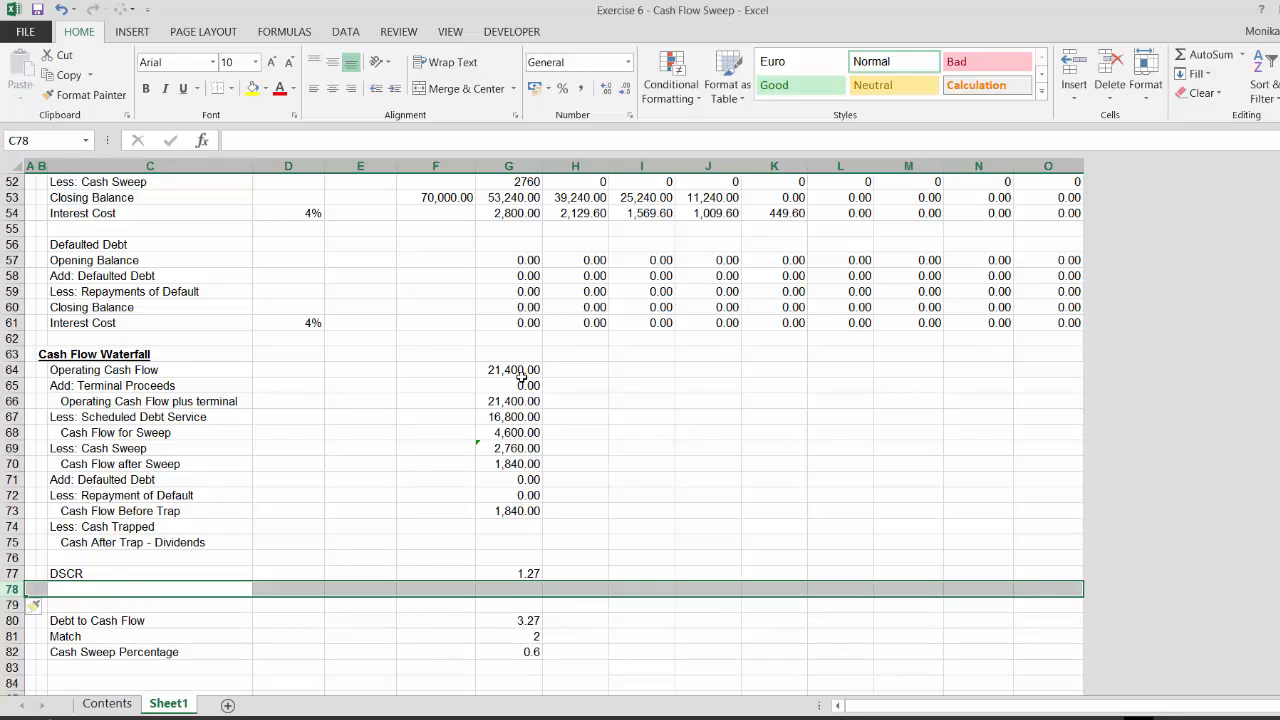
type("Test")
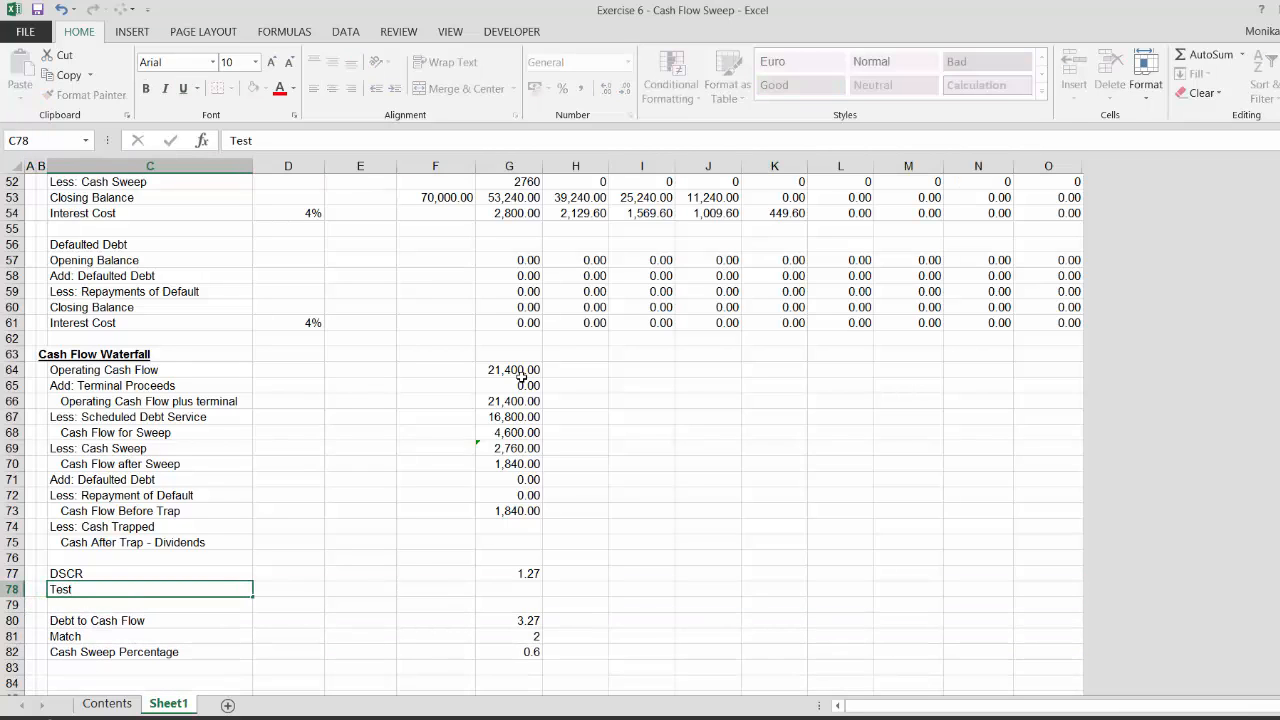
key("Tab")
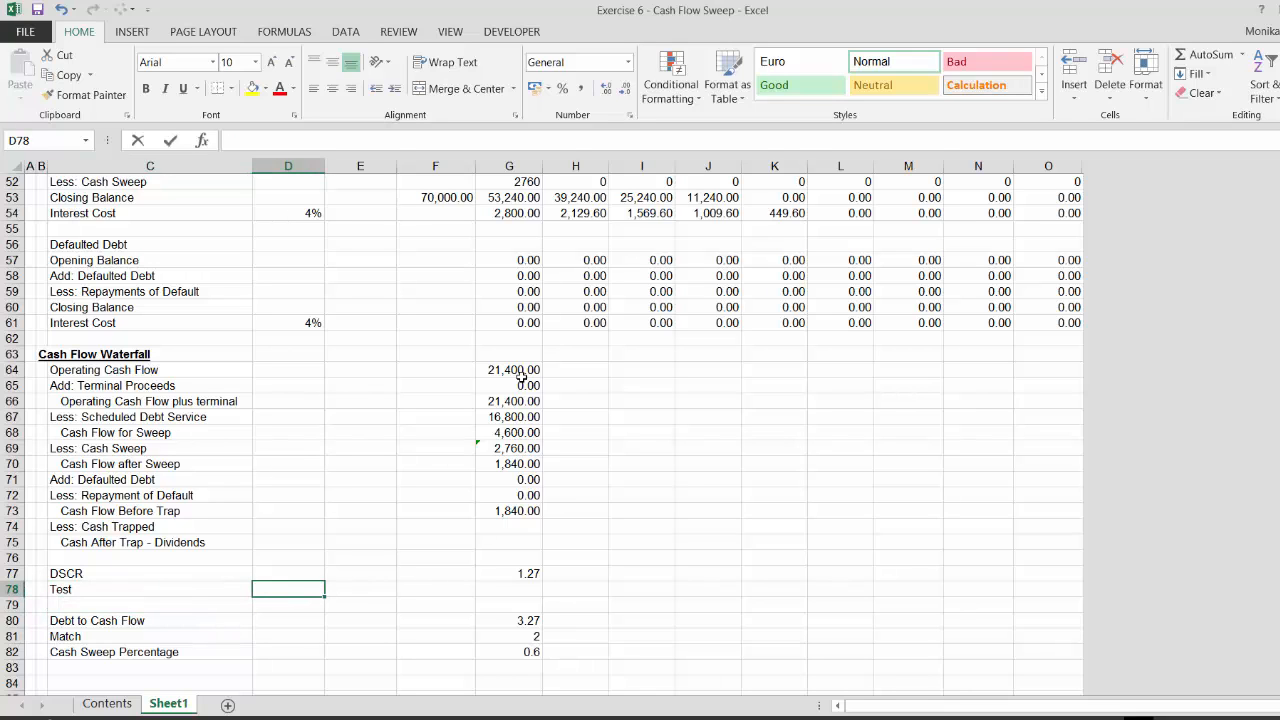
Link D78 in the Test row to the DSCR Covenant input with =D26
type("=")
key("Up")
key("Up")
key("Up")
key("Up")
key("Up")
key("Up")
key("Up")
key("Up")
key("Up")
key("Up")
key("Up")
key("Up")
key("Up")
key("Up")
key("Up")
key("Up")
key("Up")
key("Up")
key("Up")
key("Up")
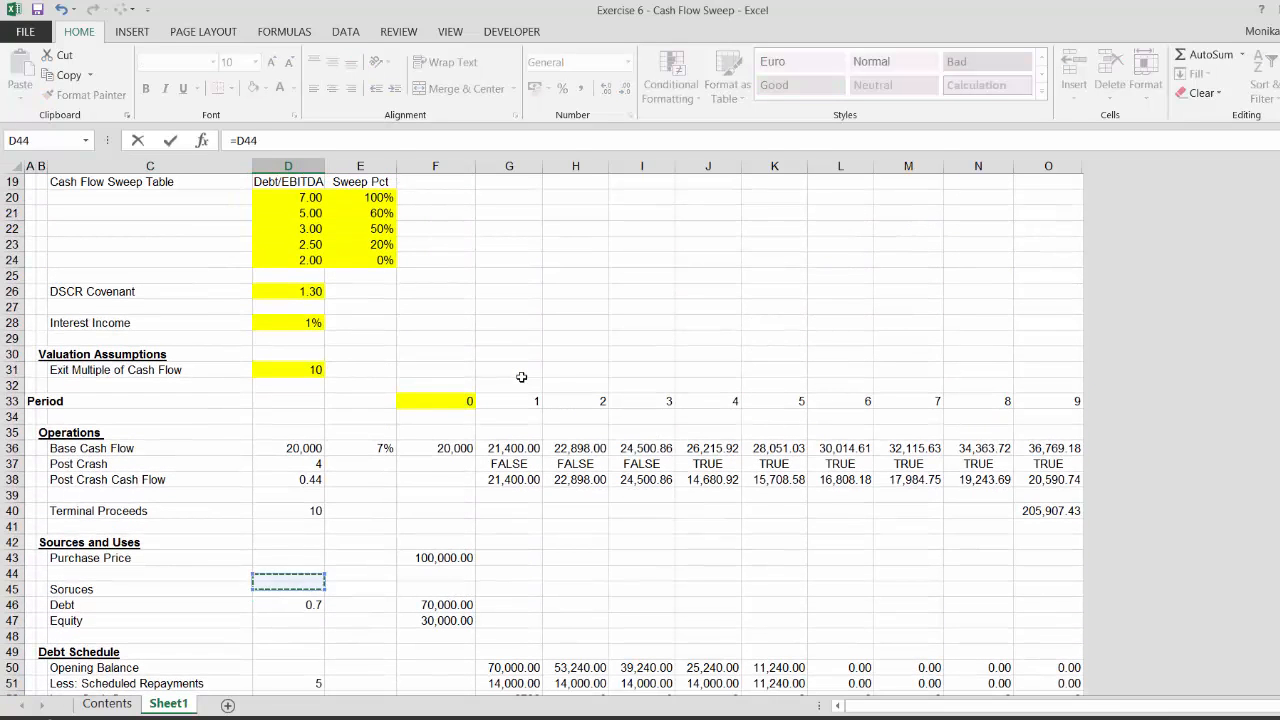
key("Up")
key("Up")
key("Up")
key("Up")
key("Up")
key("Up")
key("Up")
key("Up")
key("Up")
key("Up")
key("Up")
key("Up")
key("Up")
key("Up")
key("Up")
key("Up")
key("Up")
key("Up")
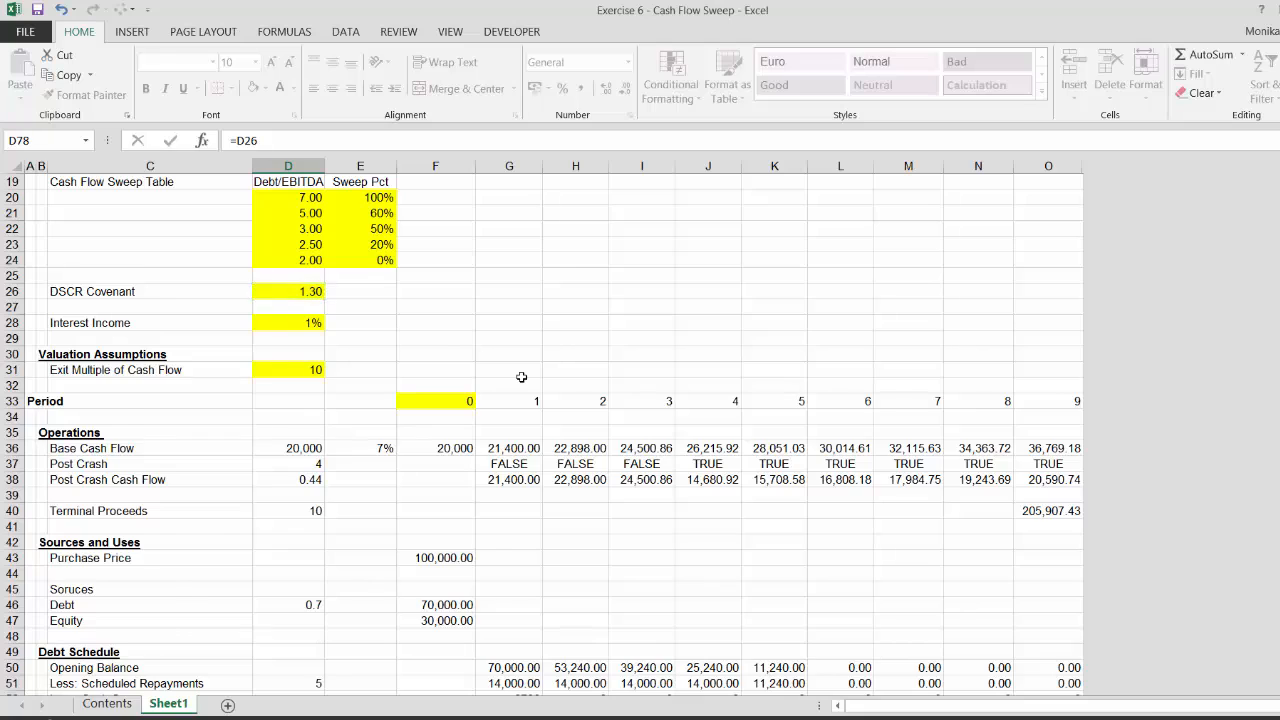
key("Return")
key("Up")
key("Right")
key("Right")
key("Right")
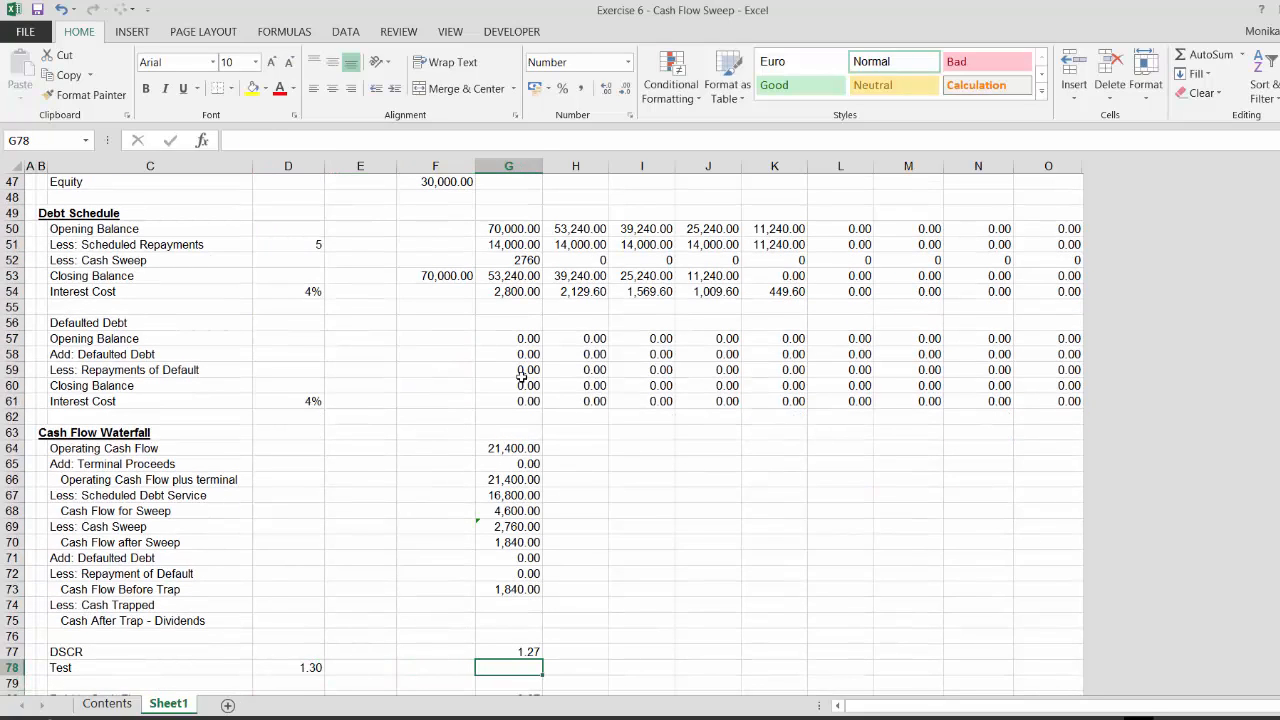
Rename the Test row label to "Test - Covenante Violated"
key("Left")
key("Left")
key("Left")
key("Left")
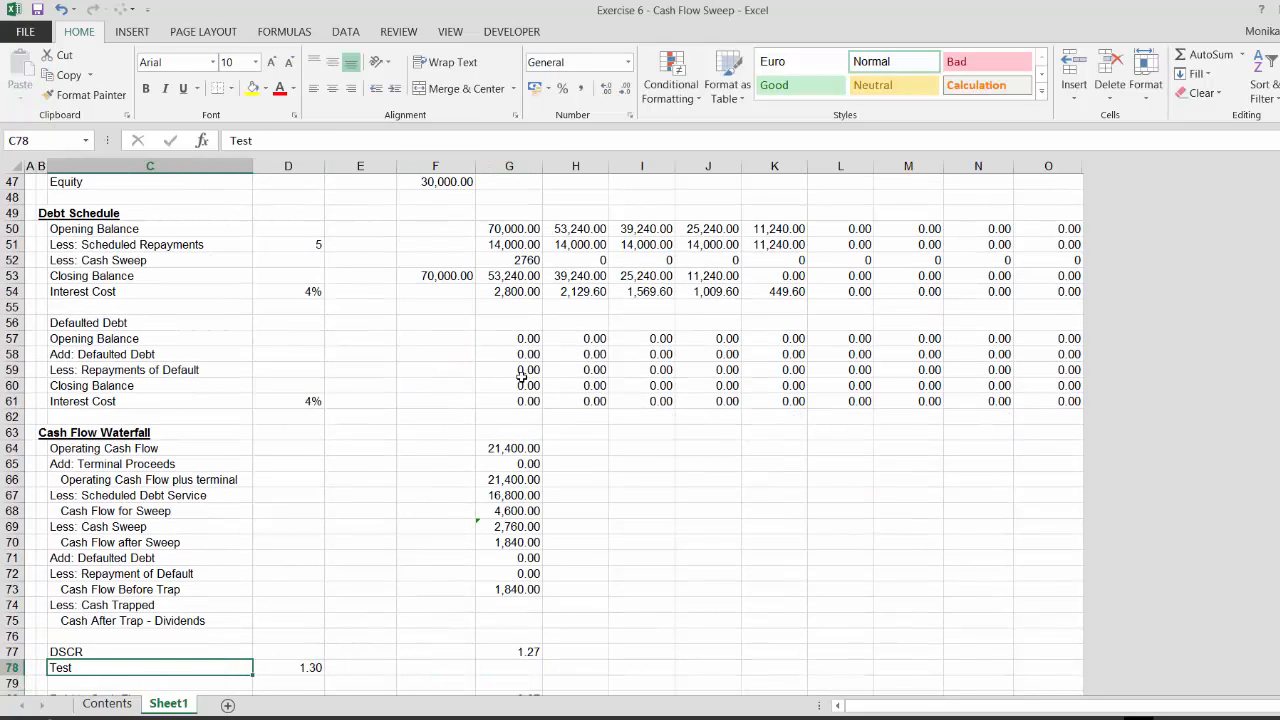
key("F2")
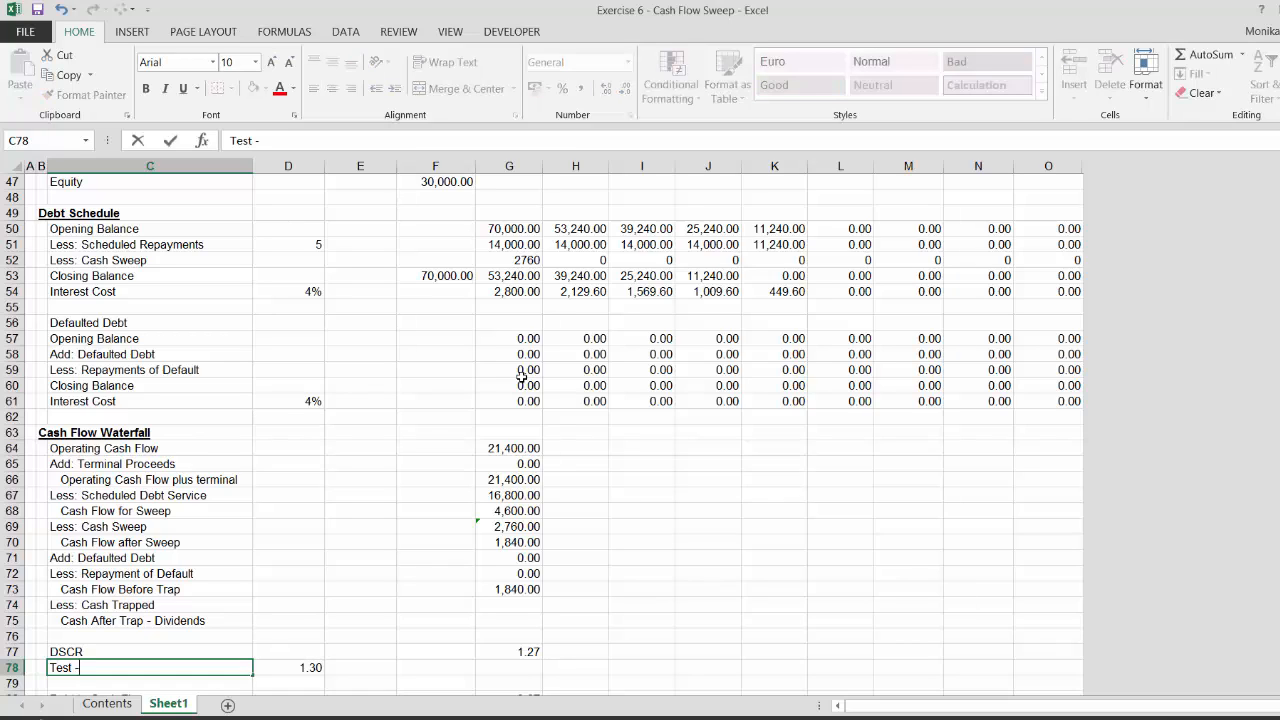
type("- Covenante V")
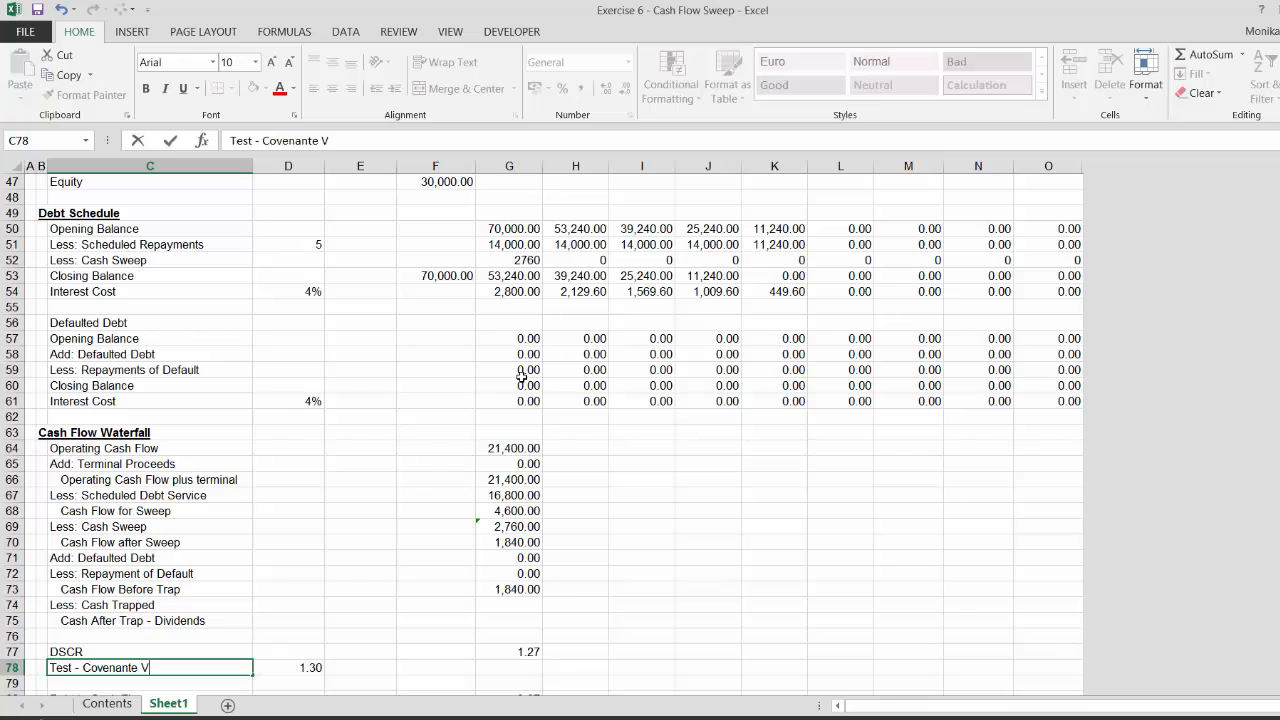
type("iolate")
key("Right")
key("Right")
key("Right")
key("Right")
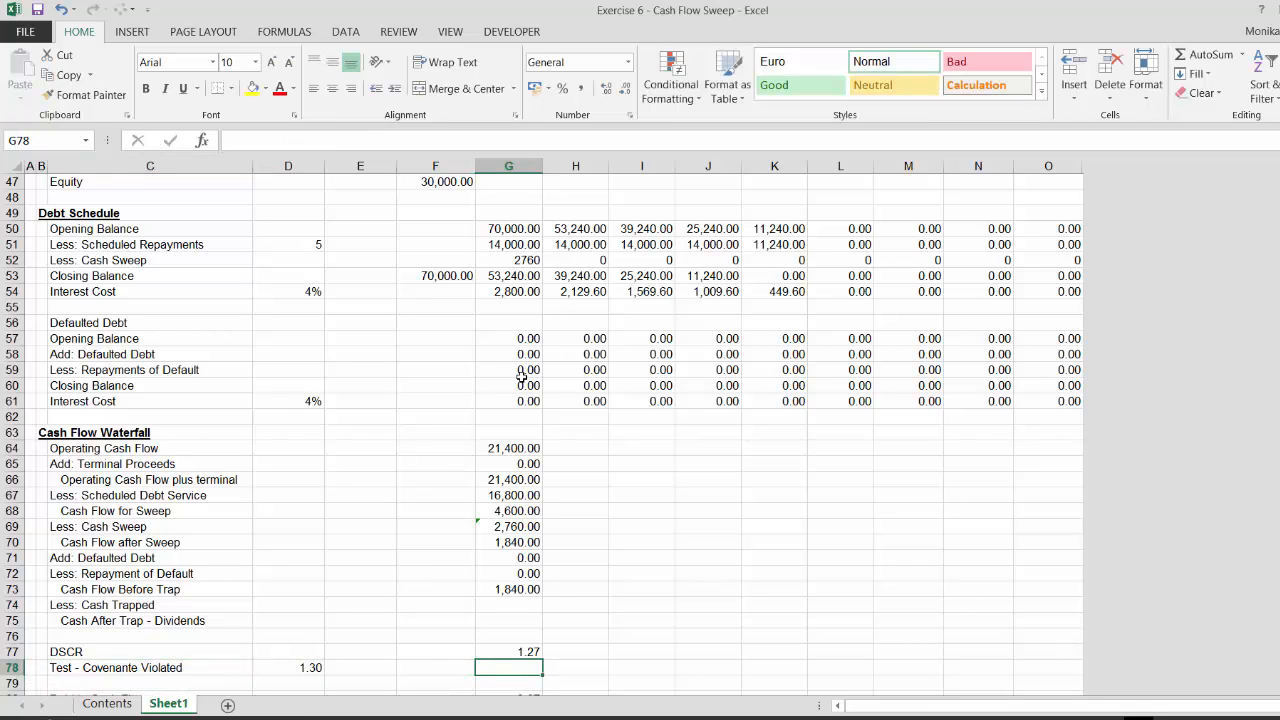
Enter =G77<=D78 in the Test - Covenante Violated row to flag when DSCR is at or below the covenant
type("=")
key("Up")
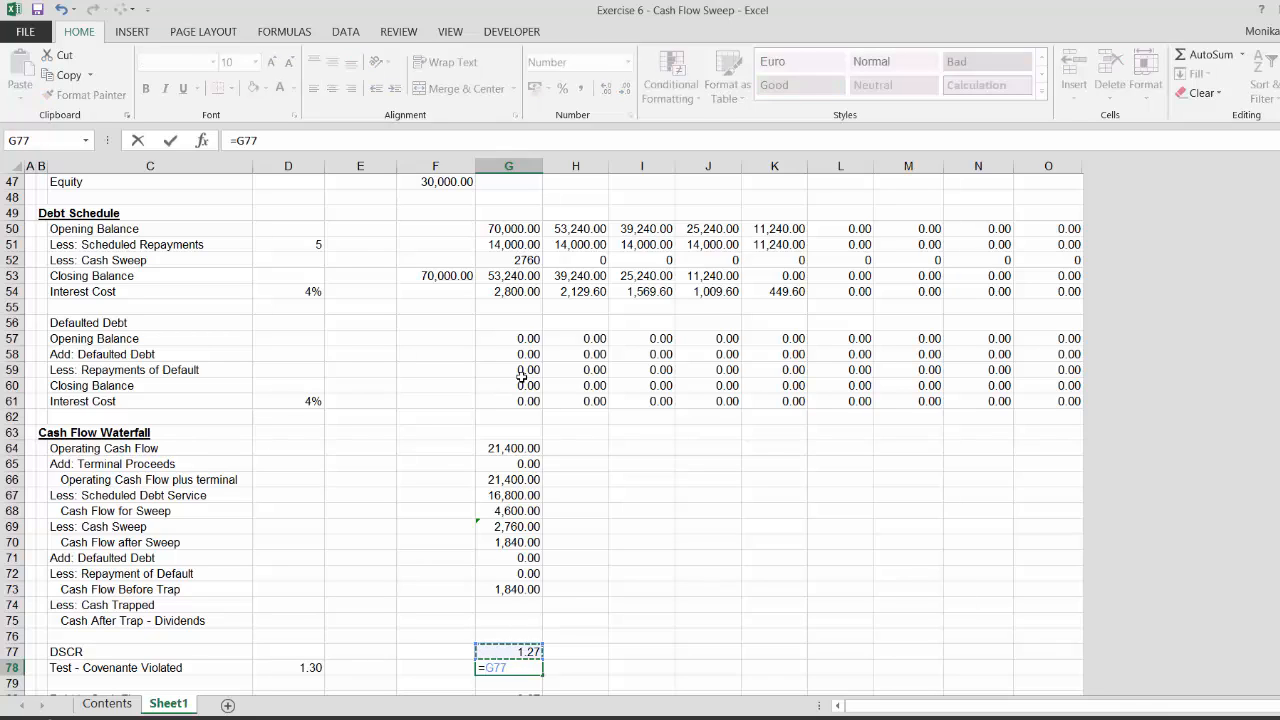
type("<=")
key("Left")
key("Left")
key("Left")
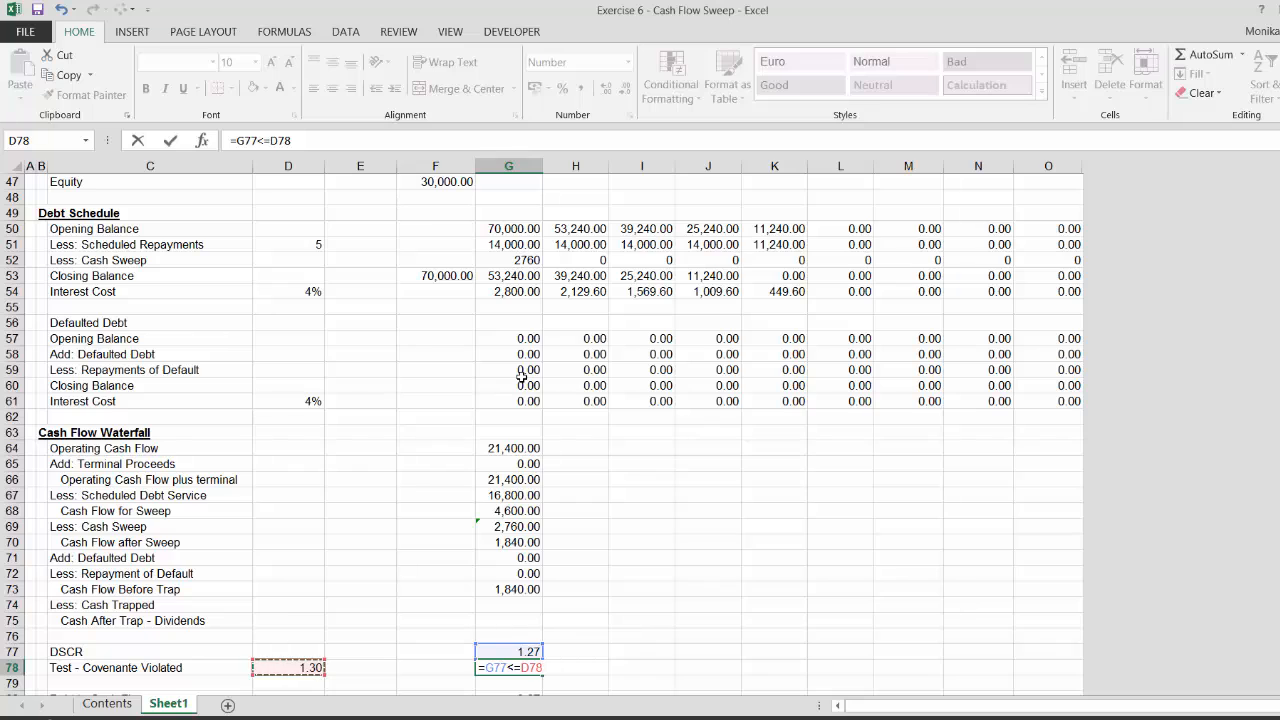
key("Return")
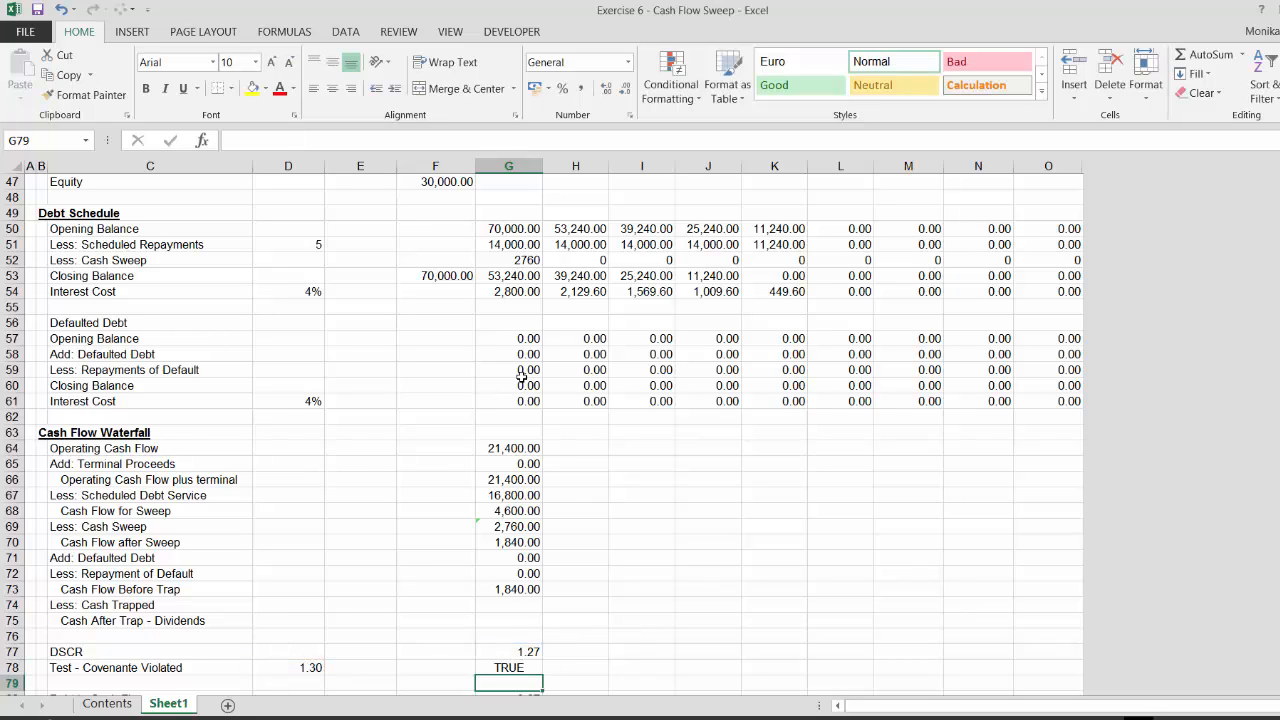
Set Cash Trapped to Cash Flow Before Trap times the covenant test, =G73*G78, and apply number format
key("Up")
key("Up")
key("Up")
key("Up")
key("Up")
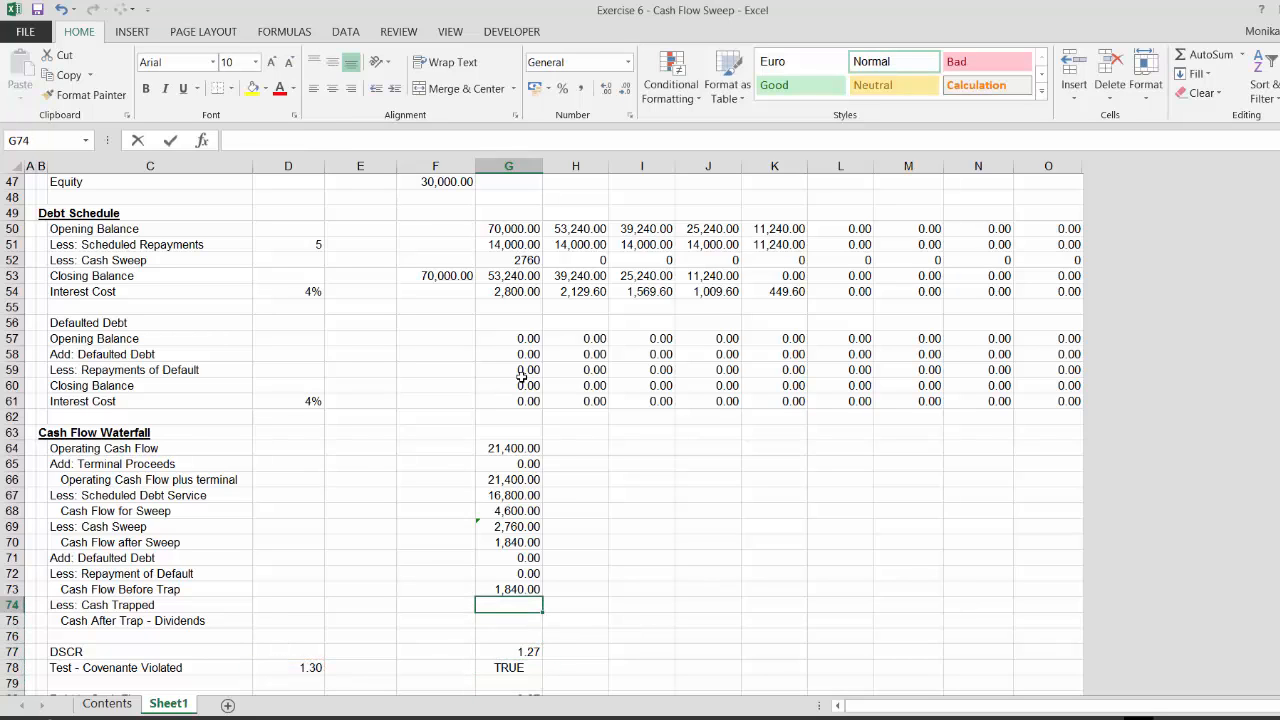
type("=")
key("Up")
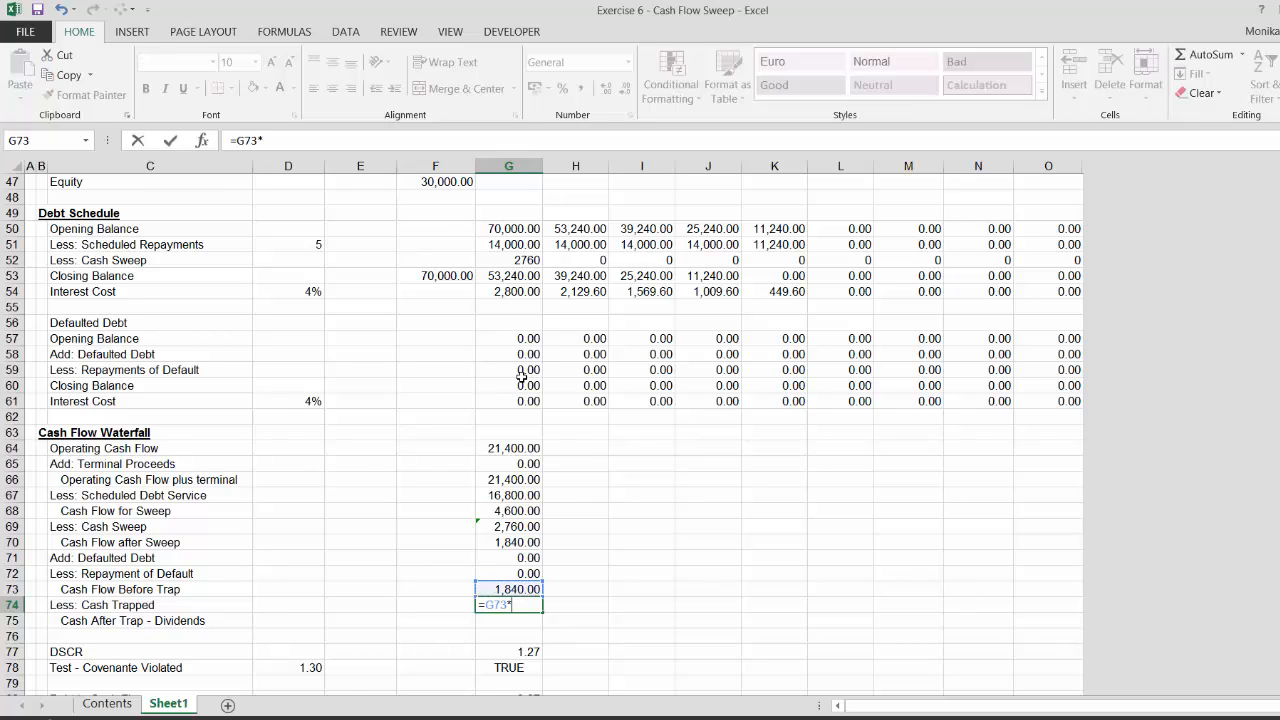
type("*")
key("Down")
key("Down")
key("Down")
key("Down")
key("Return")
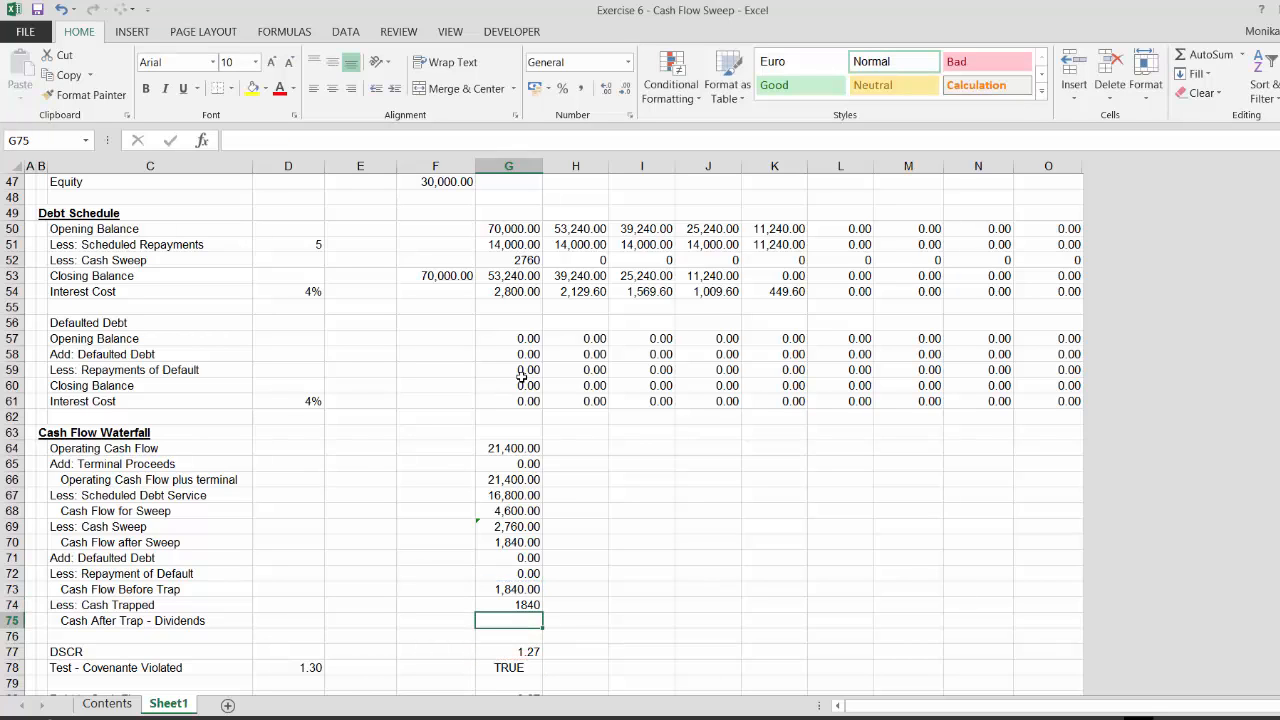
key("Up")
key("ctrl+shift+1")
key("Down")
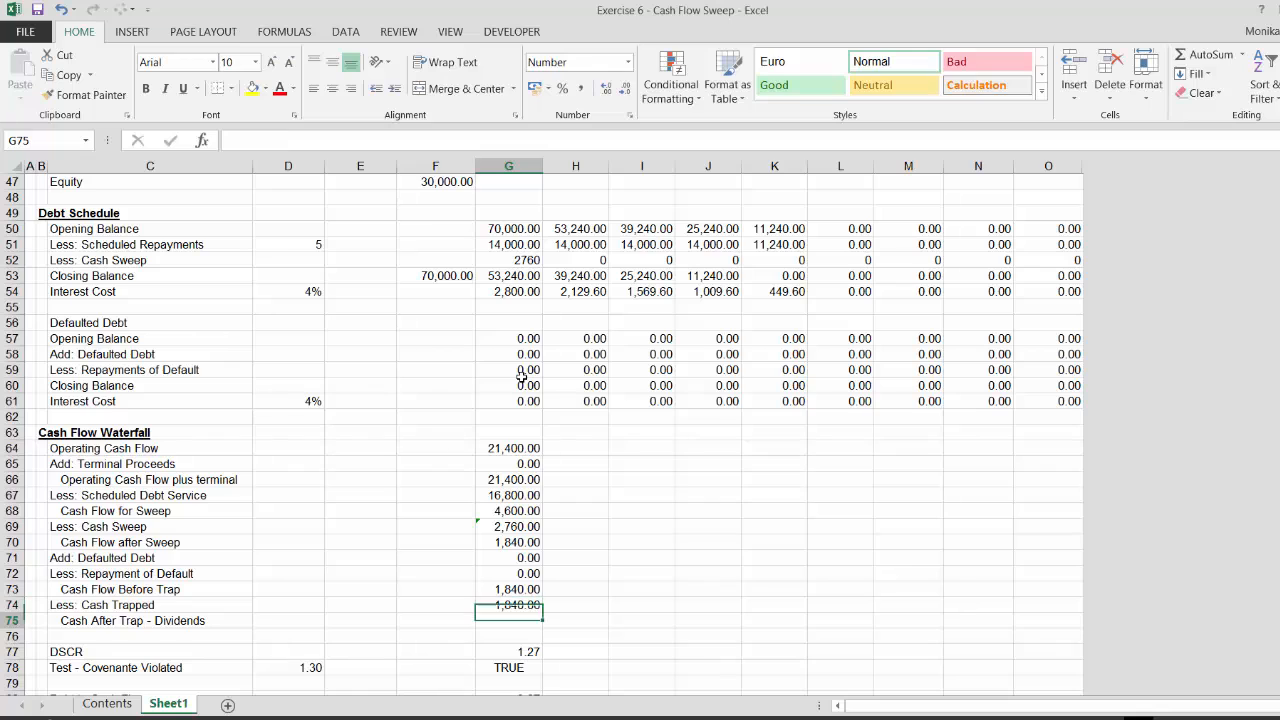
Set Cash After Trap - Dividends to Cash Flow Before Trap minus Cash Trapped: =G73-G74
type("=")
key("Up")
key("Up")
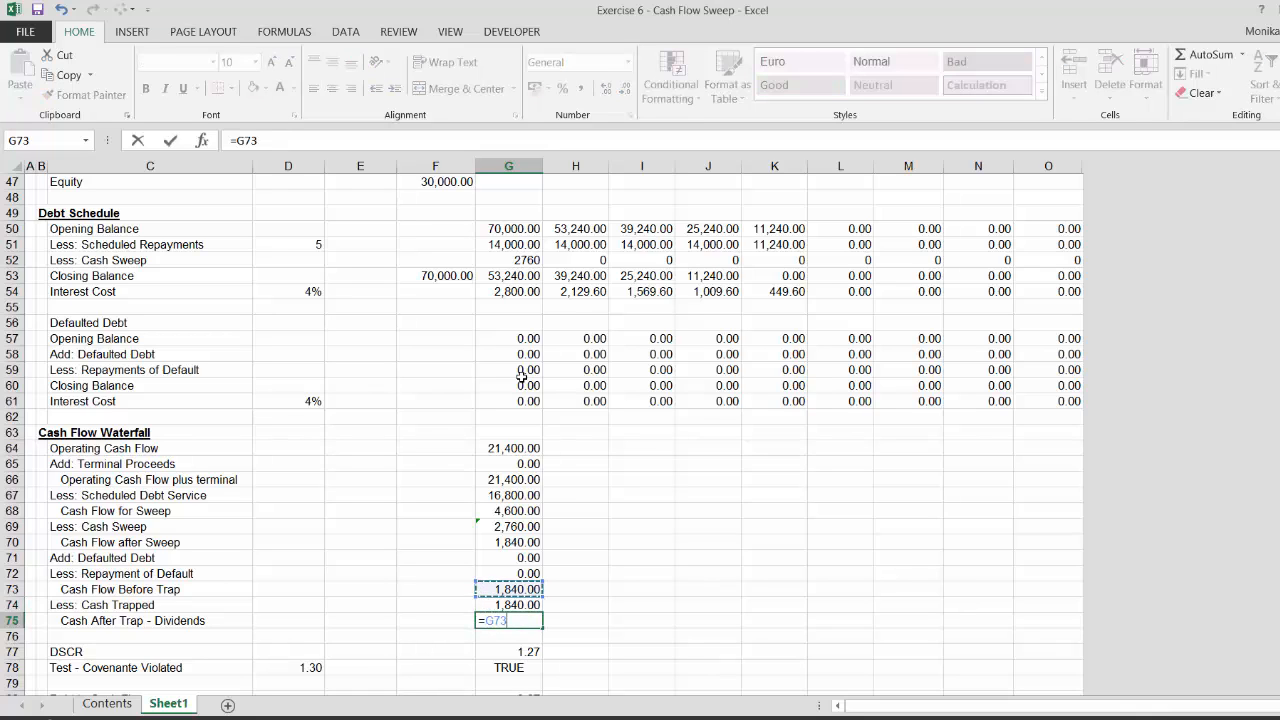
type("-")
key("Down")
key("Return")
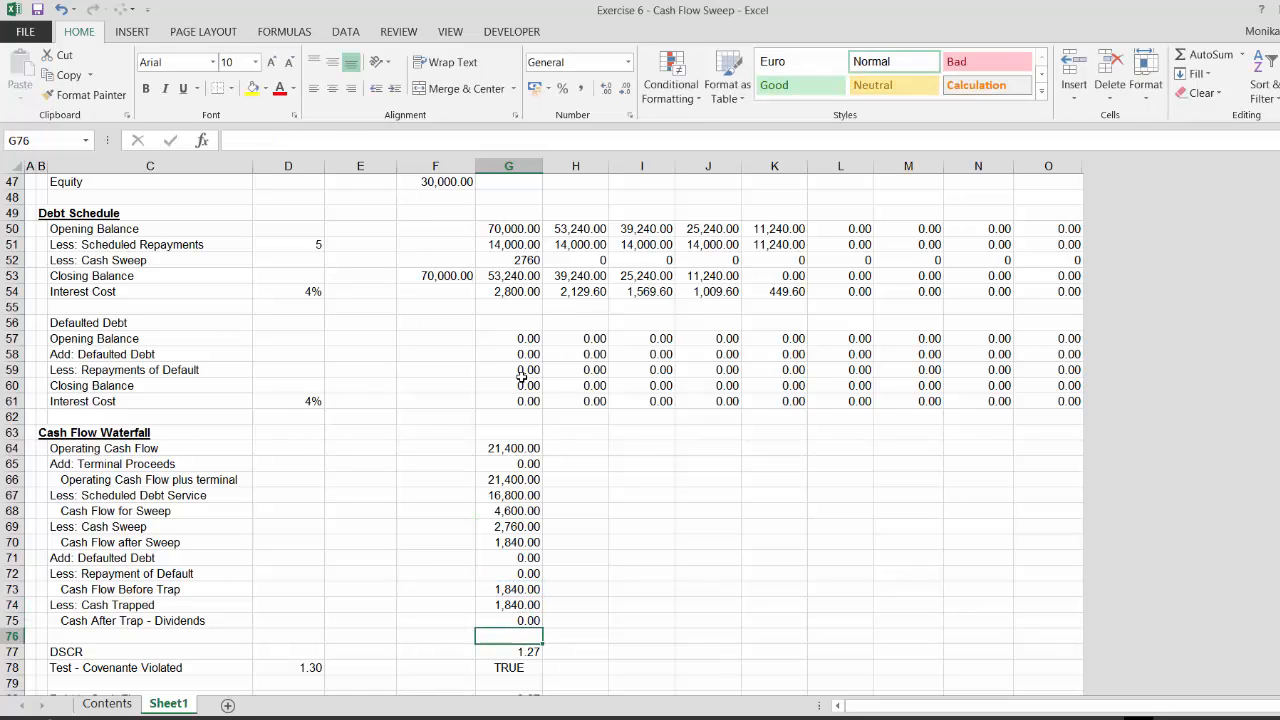
Insert five blank rows above the Cash Flow Waterfall section
key("Down")
key("Down")
key("Down")
key("Down")
key("Down")
key("Up")
key("Up")
key("Up")
key("Up")
key("Up")
key("Up")
key("Up")
key("Up")
key("Up")
key("Up")
key("Up")
key("Up")
key("Up")
key("Up")
key("Up")
key("Up")
key("Up")
key("Up")
key("Up")
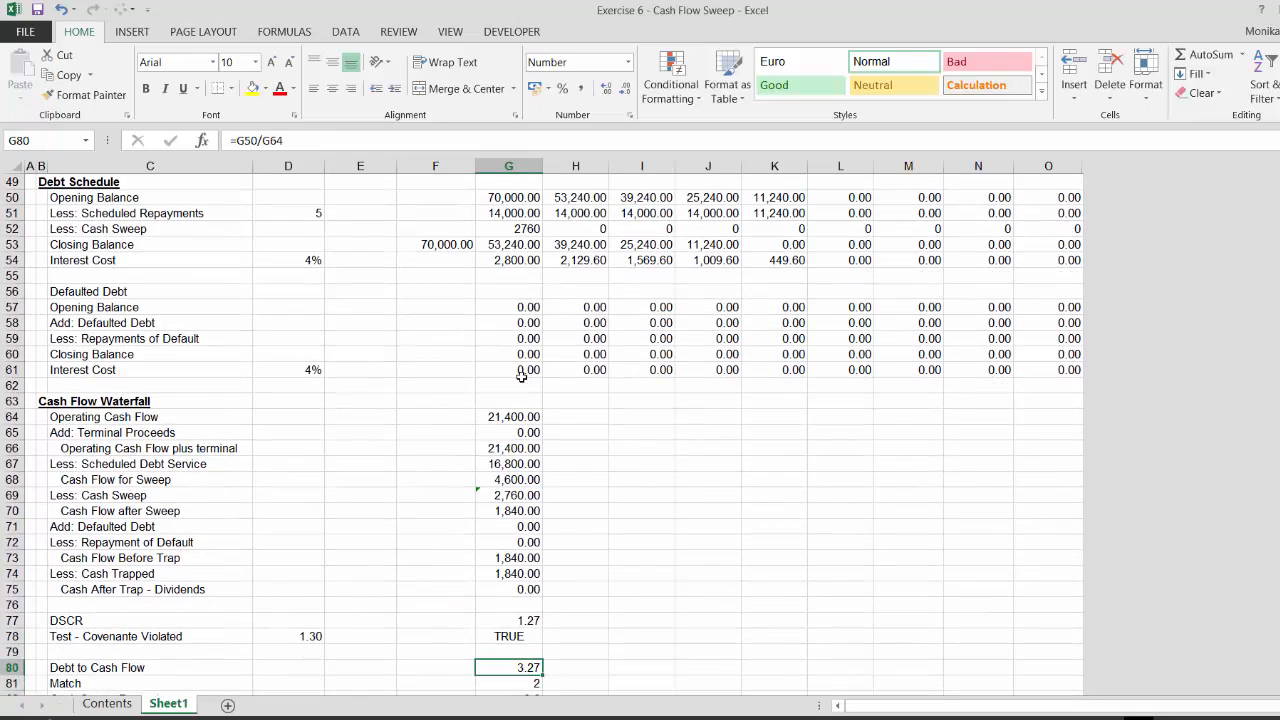
key("Left")
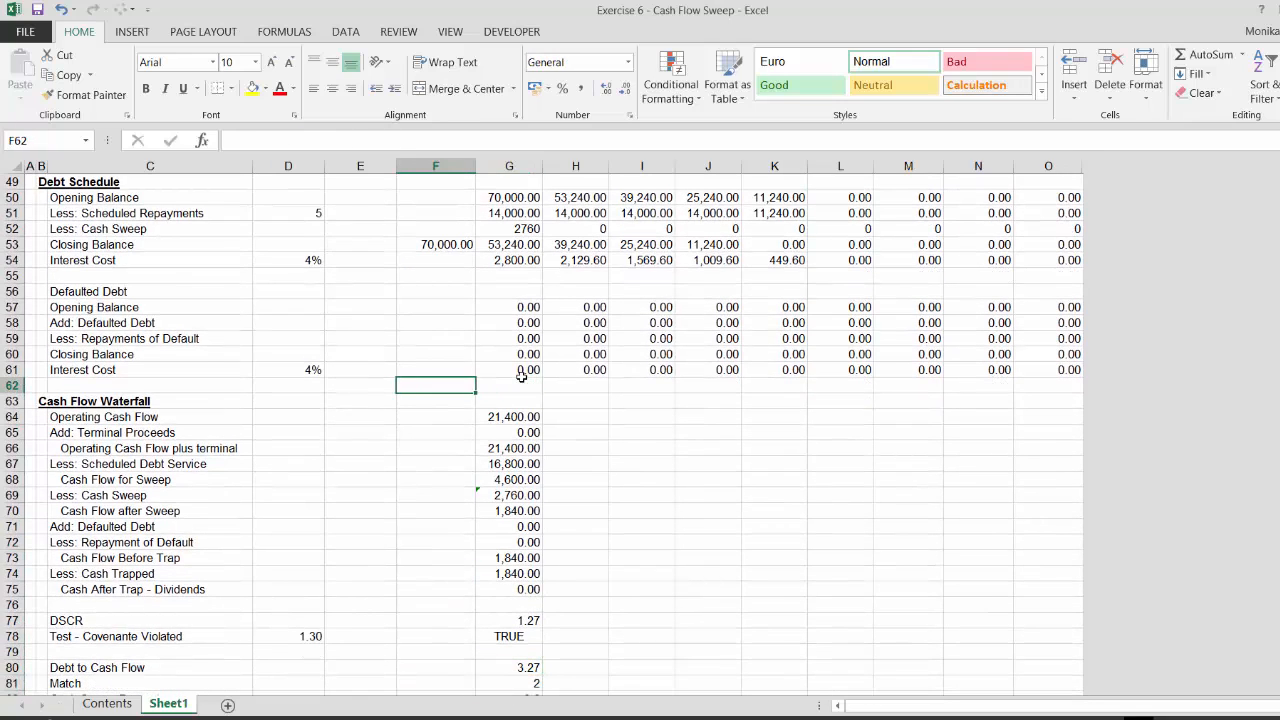
key("shift+space")
key("ctrl+shift+equal")
key("ctrl+shift+equal")
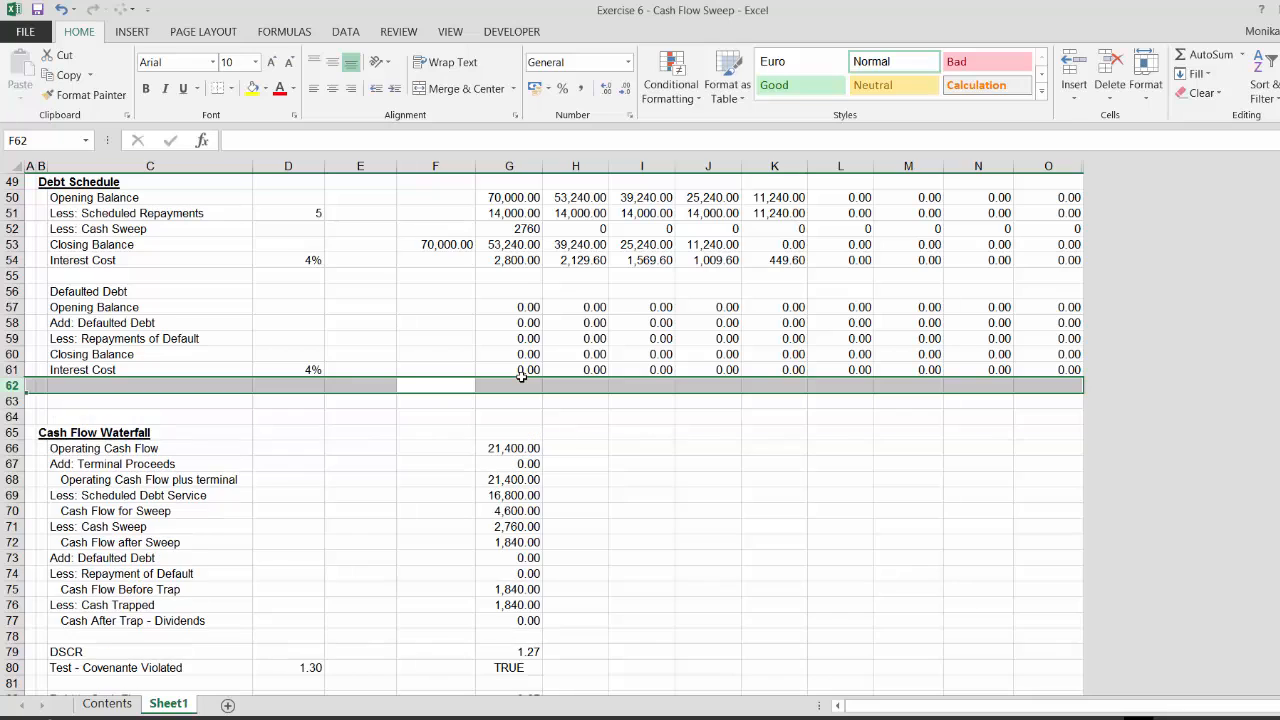
key("ctrl+shift+equal")
key("ctrl+shift+equal")
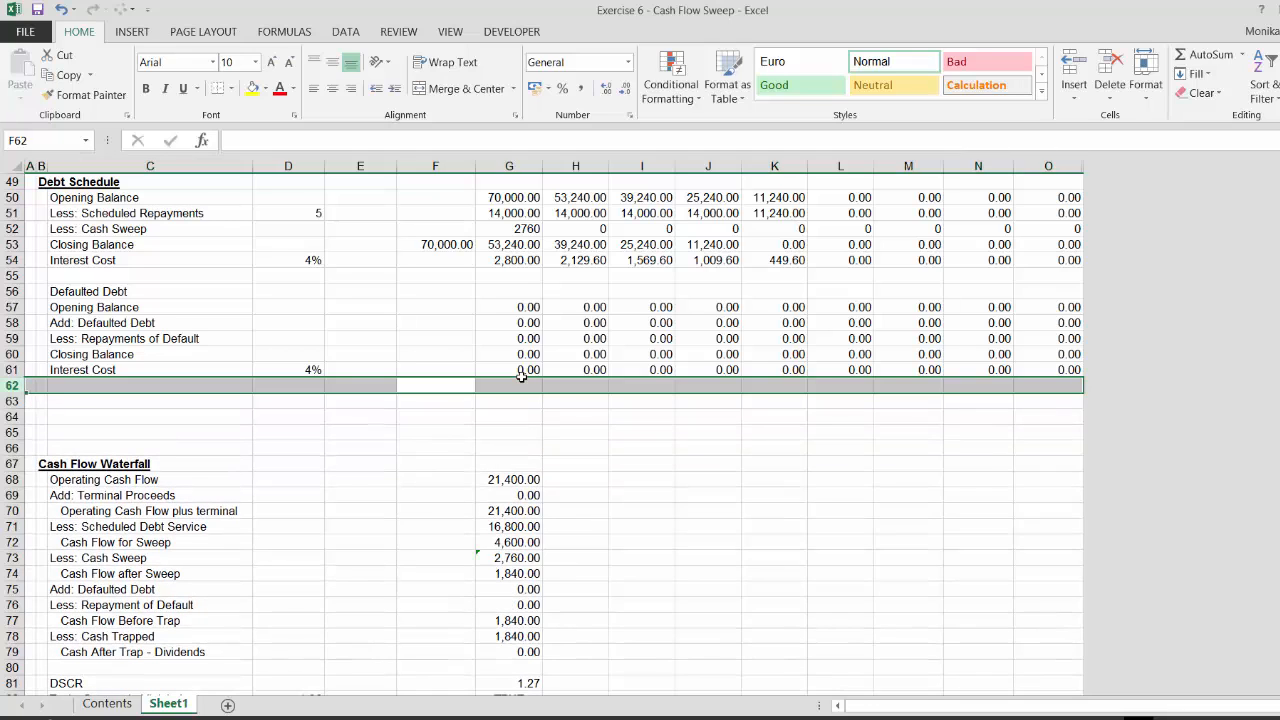
key("ctrl+shift+equal")
Add the section heading Cash Trap Account in the first new row
key("Down")
key("Left")
key("Left")
key("Left")
key("Left")
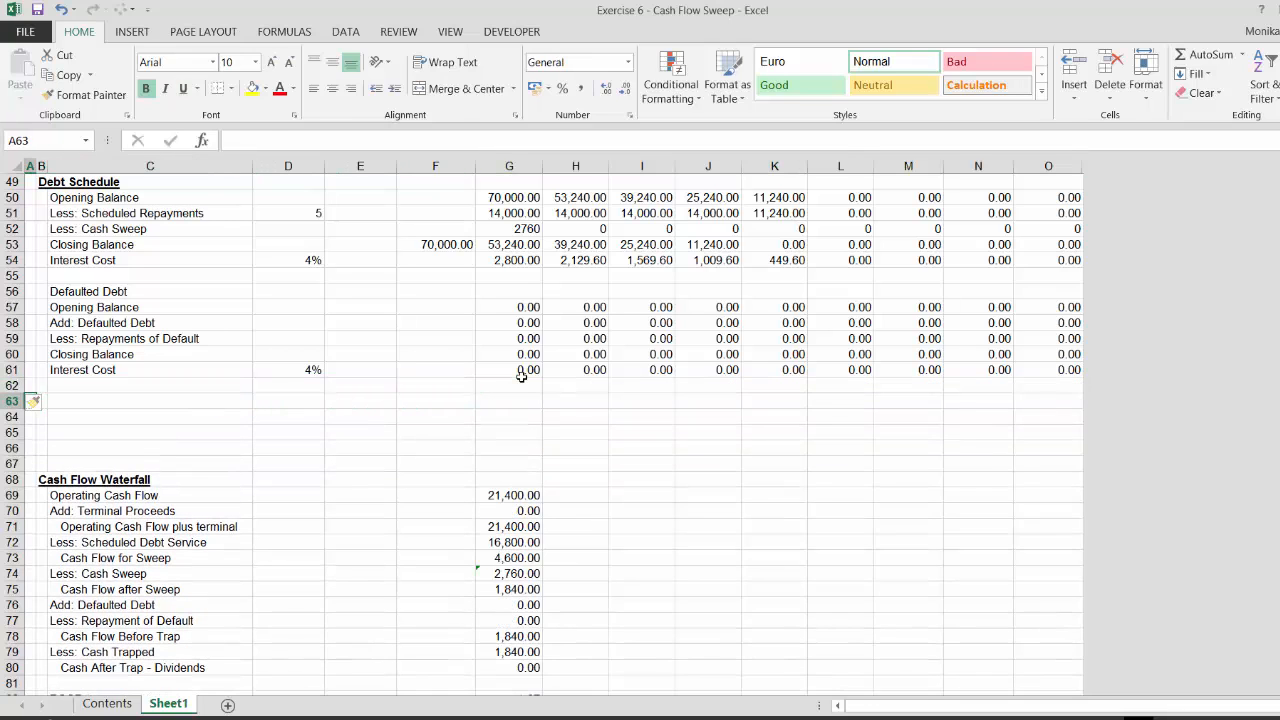
type("Cash")
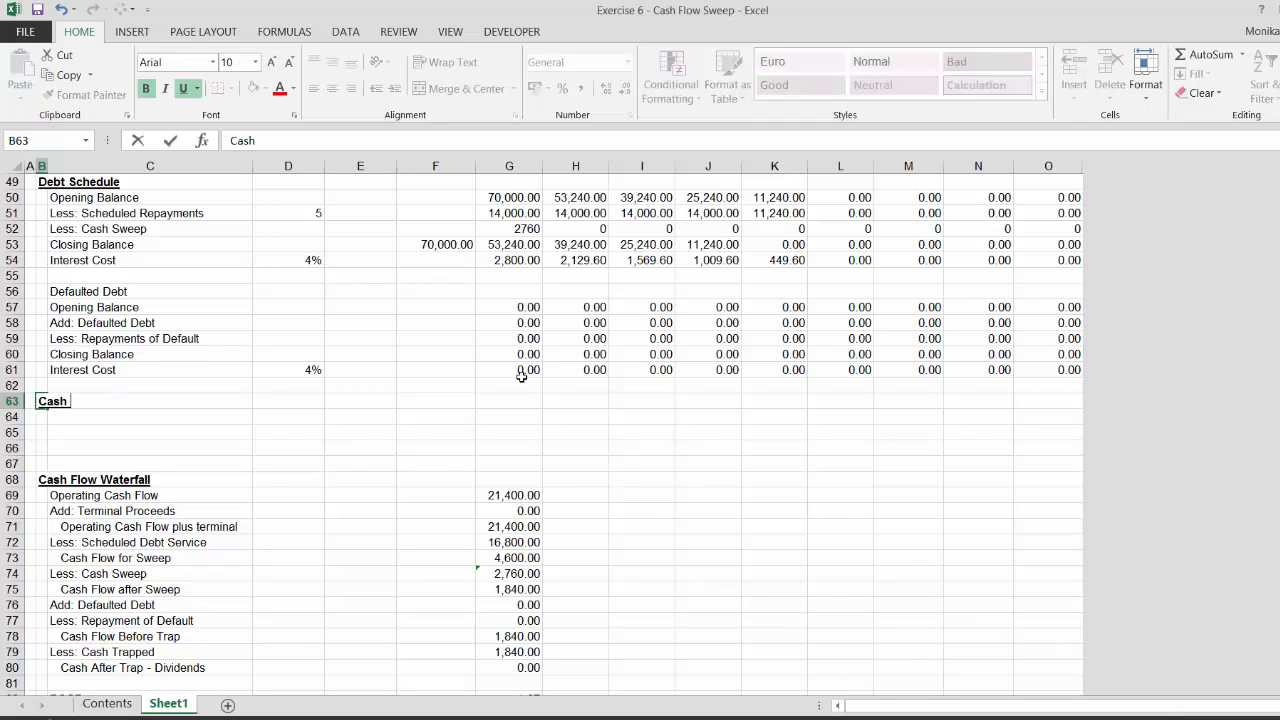
type(" Trap Account")
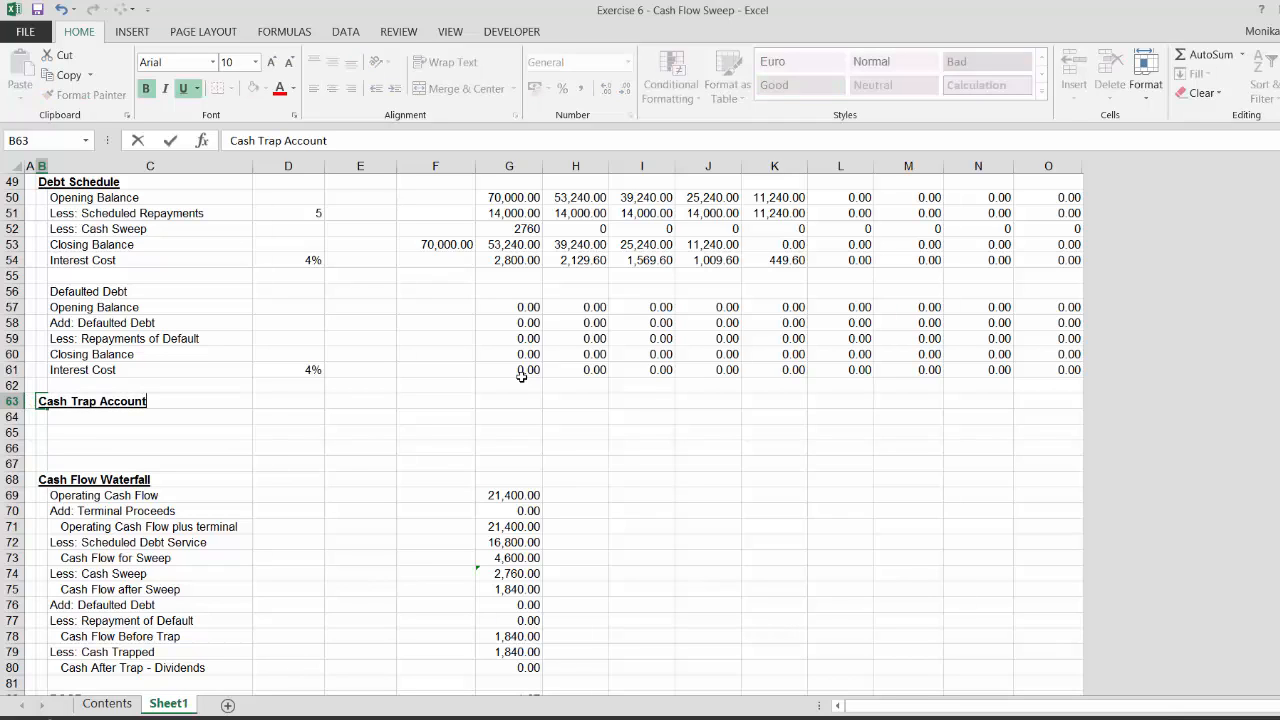
key("Home")
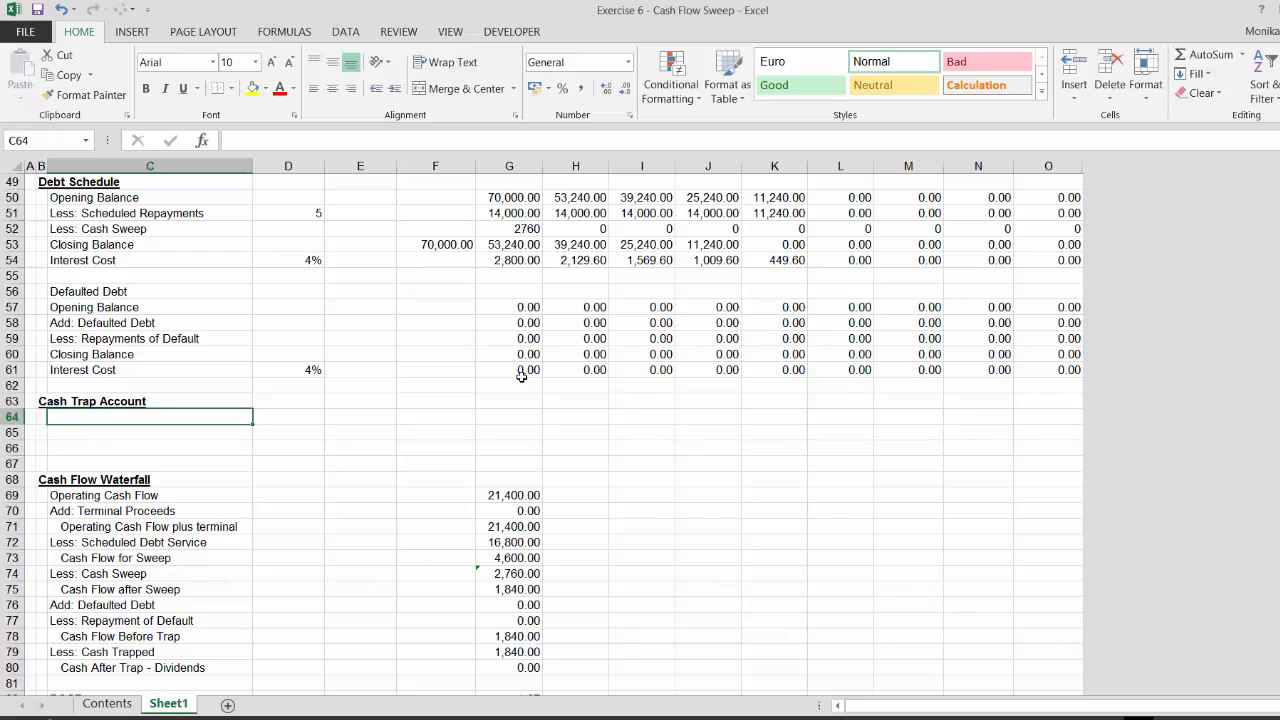
Label the first two Cash Trap Account rows Opening Balance and Add: Trapped Cash
type("O")
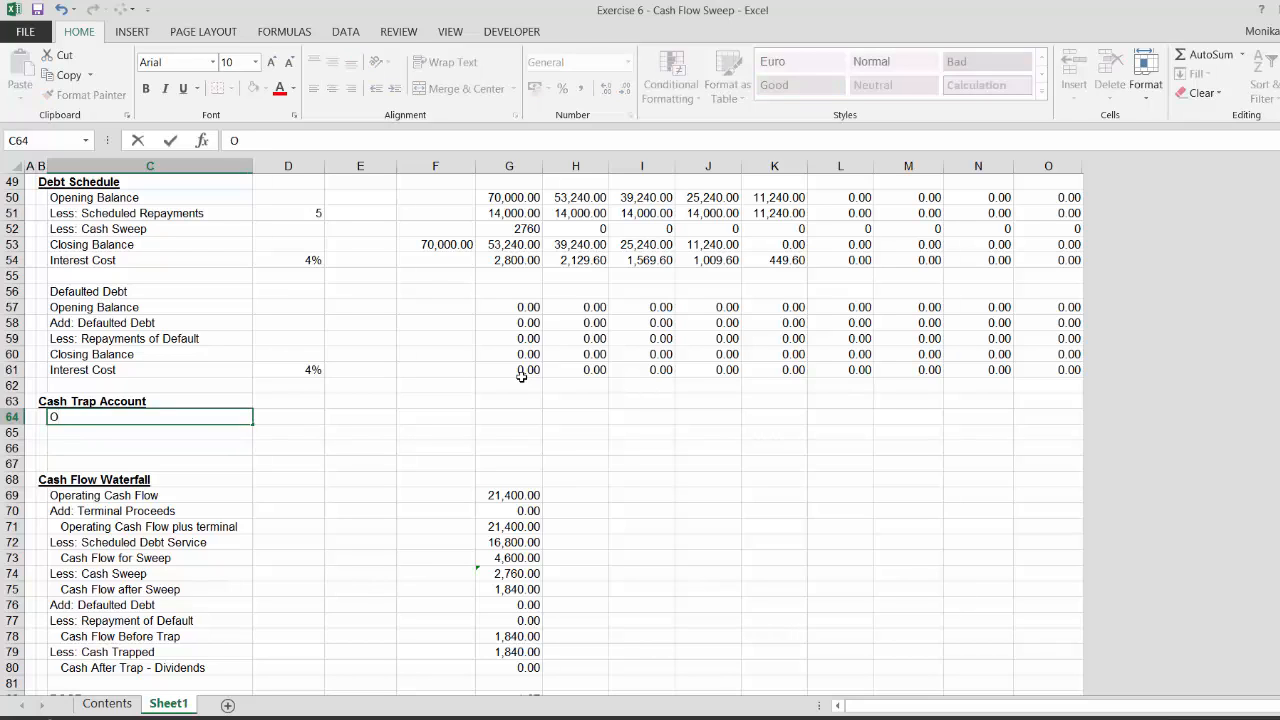
type("pening Balance")
key("Return")
type("Ad")
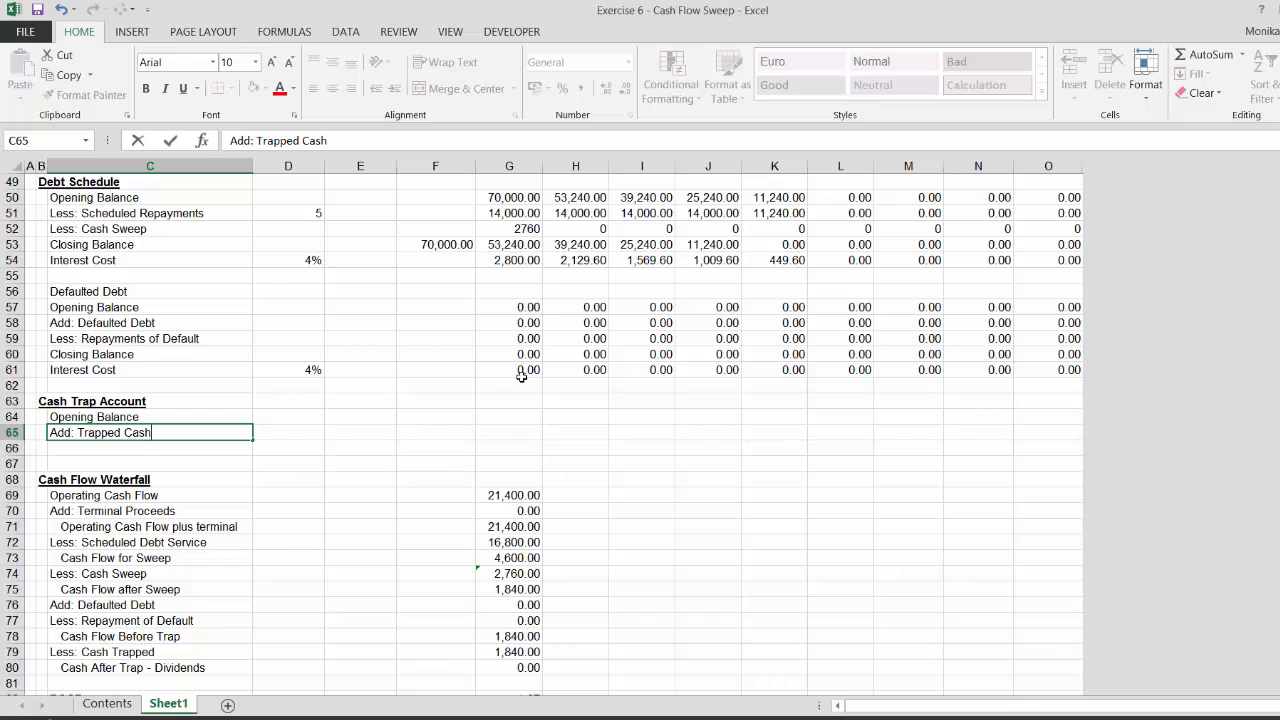
type("d: Trapped Cash")
key("Return")
Insert two more blank rows below Add: Trapped Cash
key("shift+space")
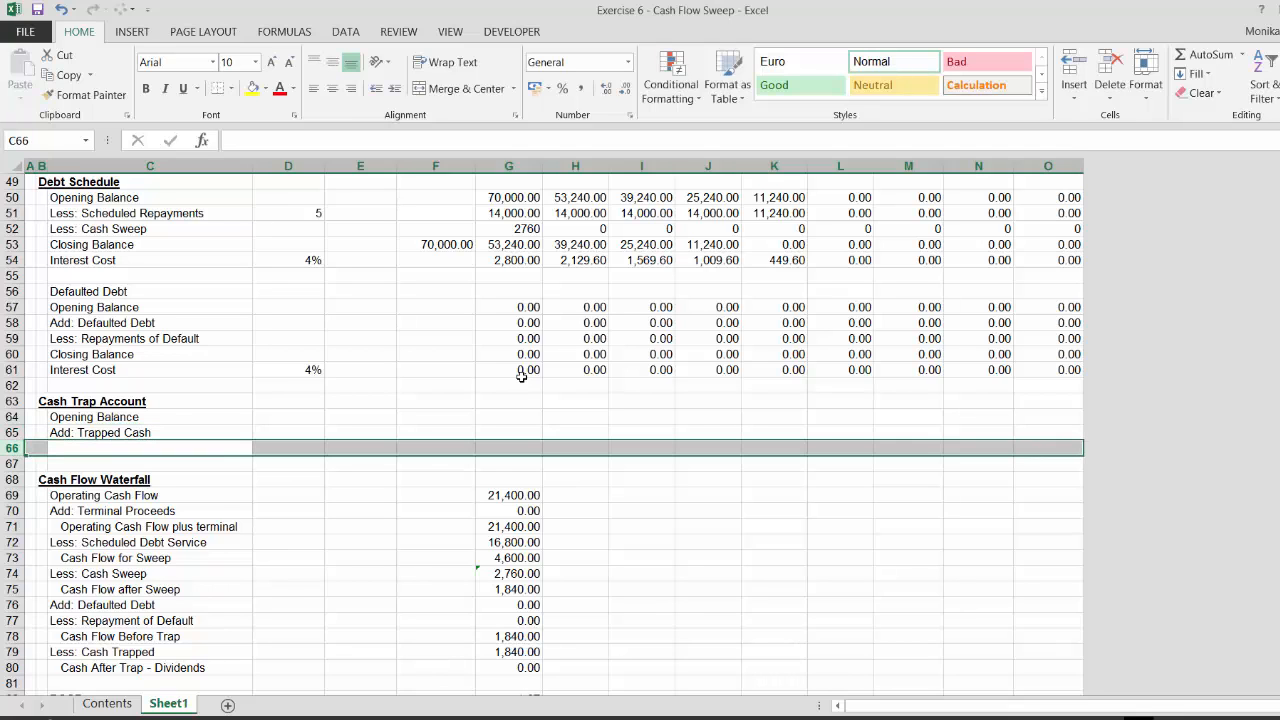
key("ctrl+shift+plus")
key("ctrl+shift+plus")
key("Right")
key("Right")
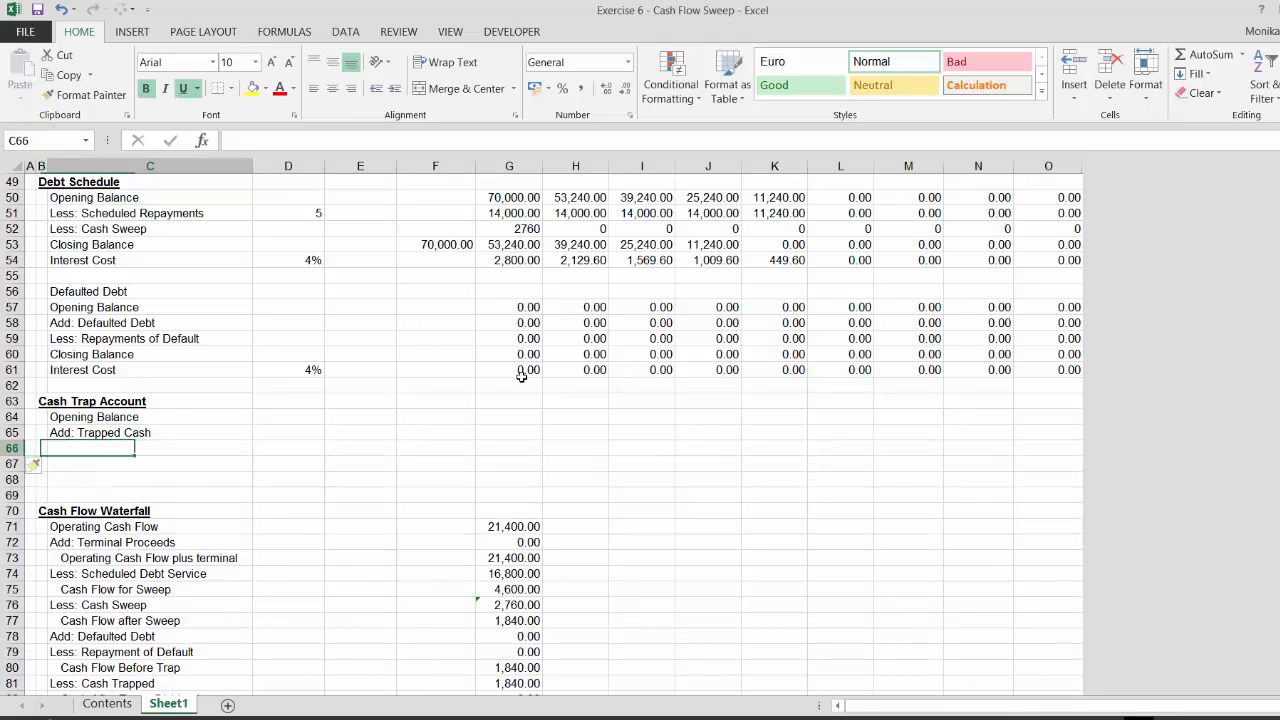
Label the next Cash Trap Account rows Less: Release of Trapped Cash and Closing Balance
type("Less:")
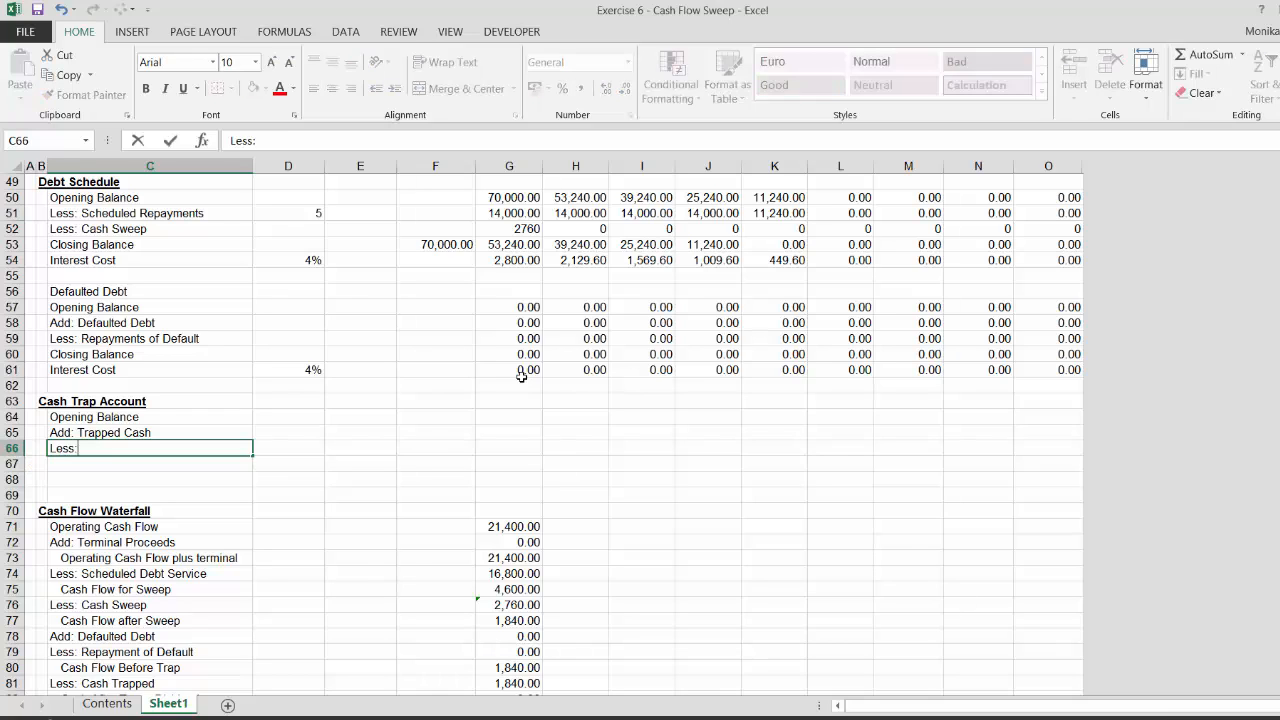
type(" Release of tra")
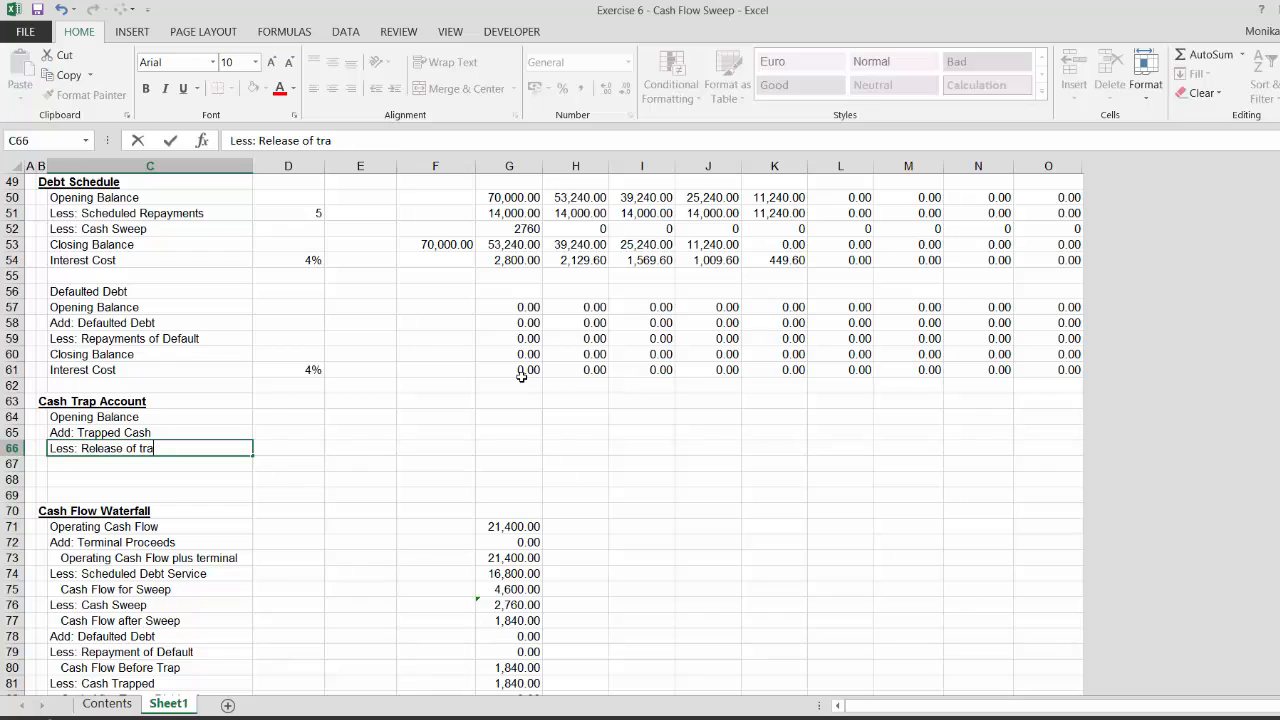
type("papped Cash")
key("Return")
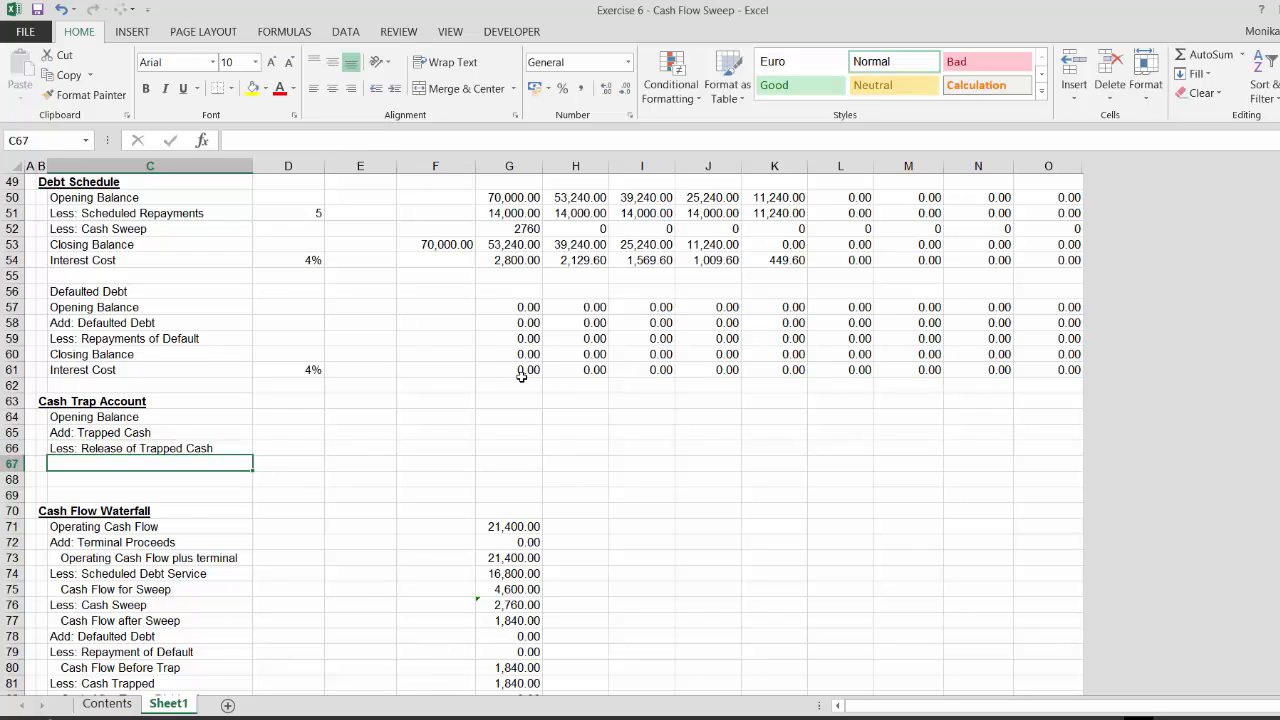
type("Closing b")
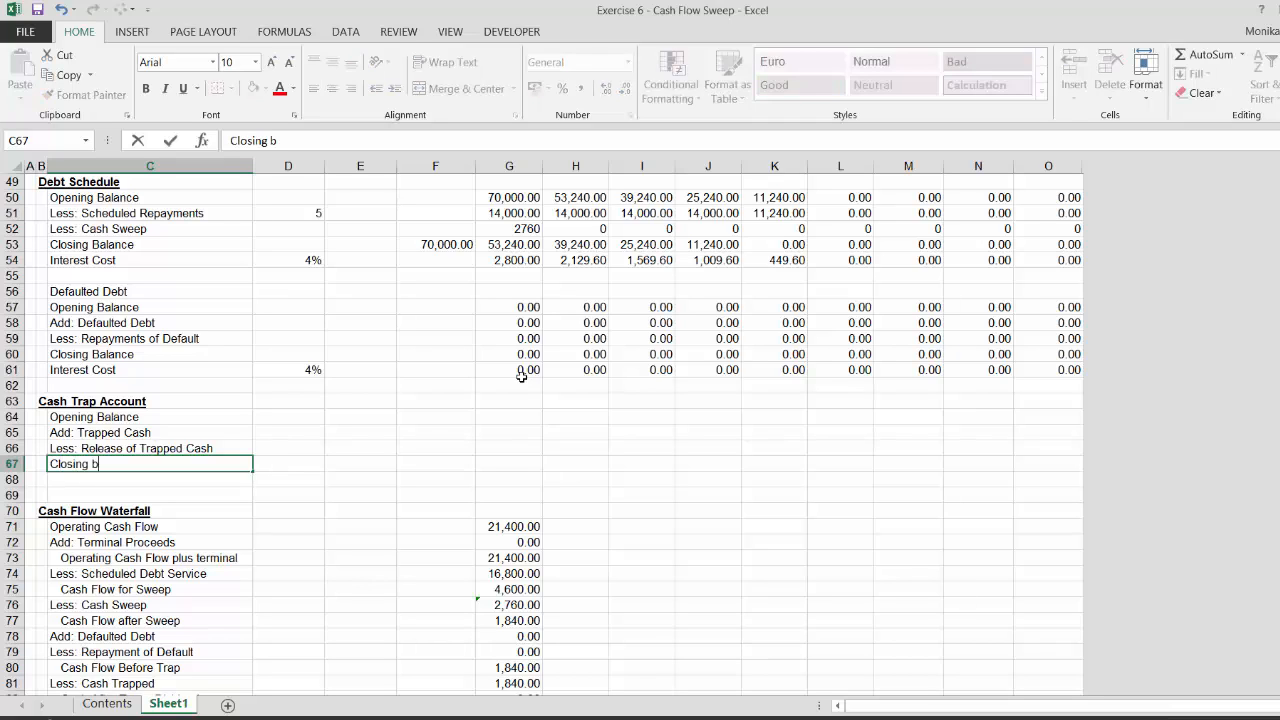
type("Ban")
type("ance")
key("Return")
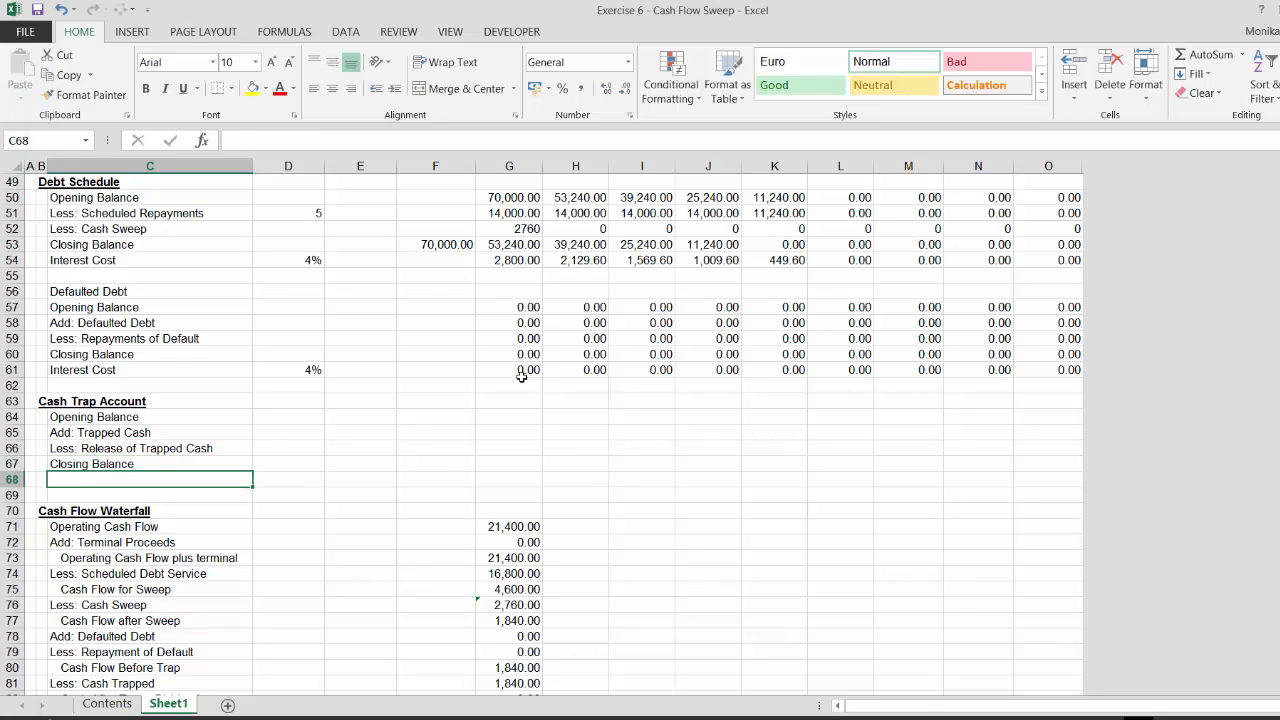
Add the row label Interest Income below Closing Balance
type("Interest")
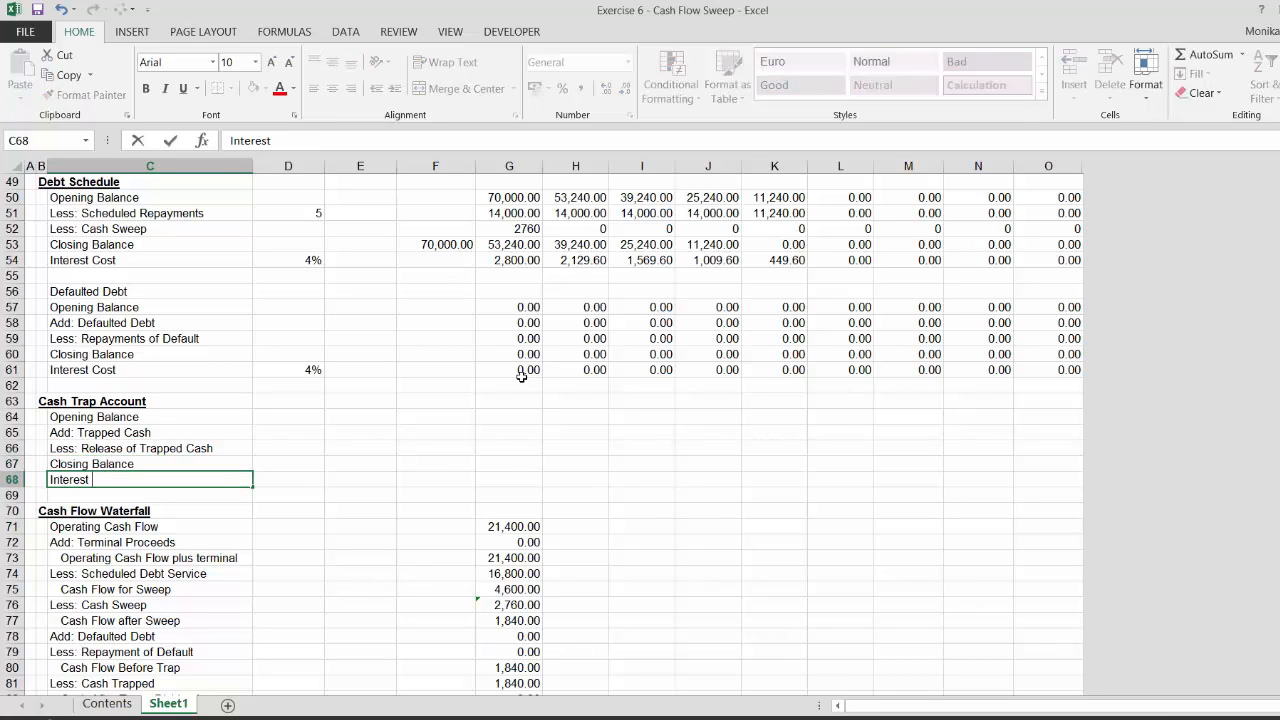
type(" Incmeome")
key("Return")
Review the cash flow waterfall and ratio rows below the new Cash Trap Account section
key("Down")
key("Down")
key("Down")
key("Down")
key("Down")
key("Down")
key("Down")
key("Down")
key("Down")
key("Down")
key("Down")
key("Down")
key("Down")
key("Down")
key("Down")
key("Down")
key("Down")
key("Down")
key("Down")
key("Down")
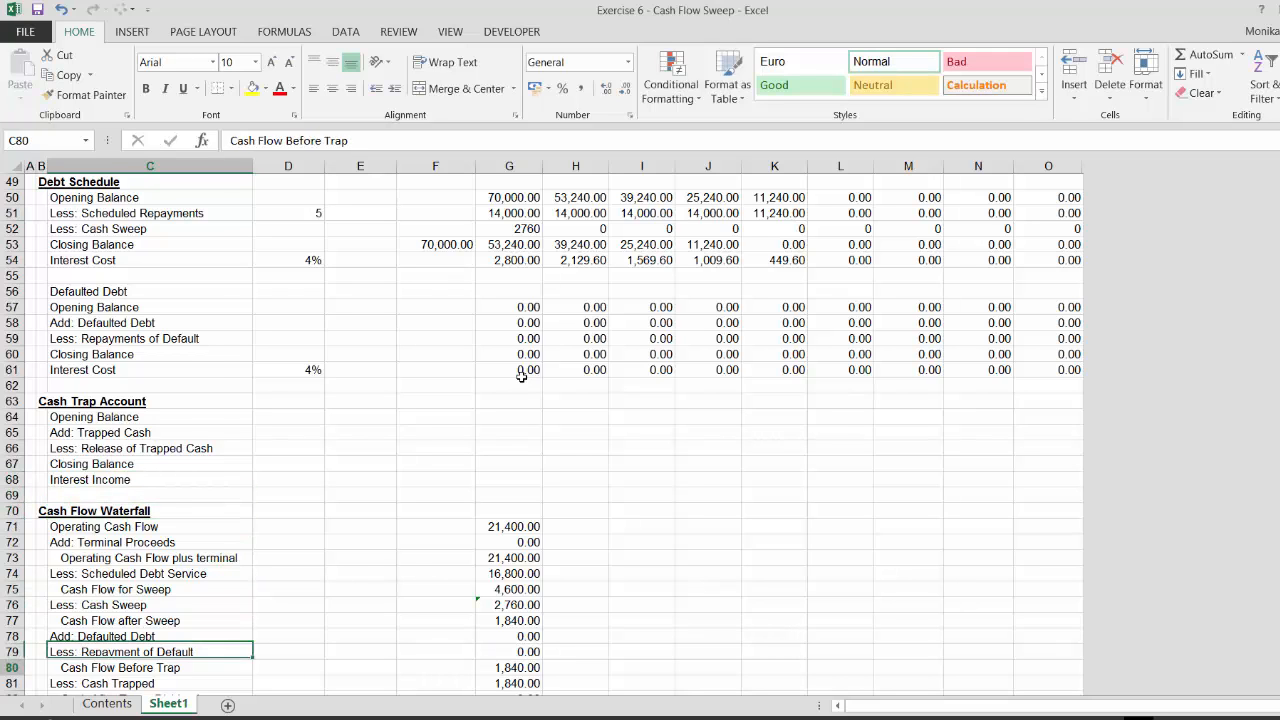
key("Up")
key("Up")
key("Up")
key("Up")
key("Up")
key("Up")
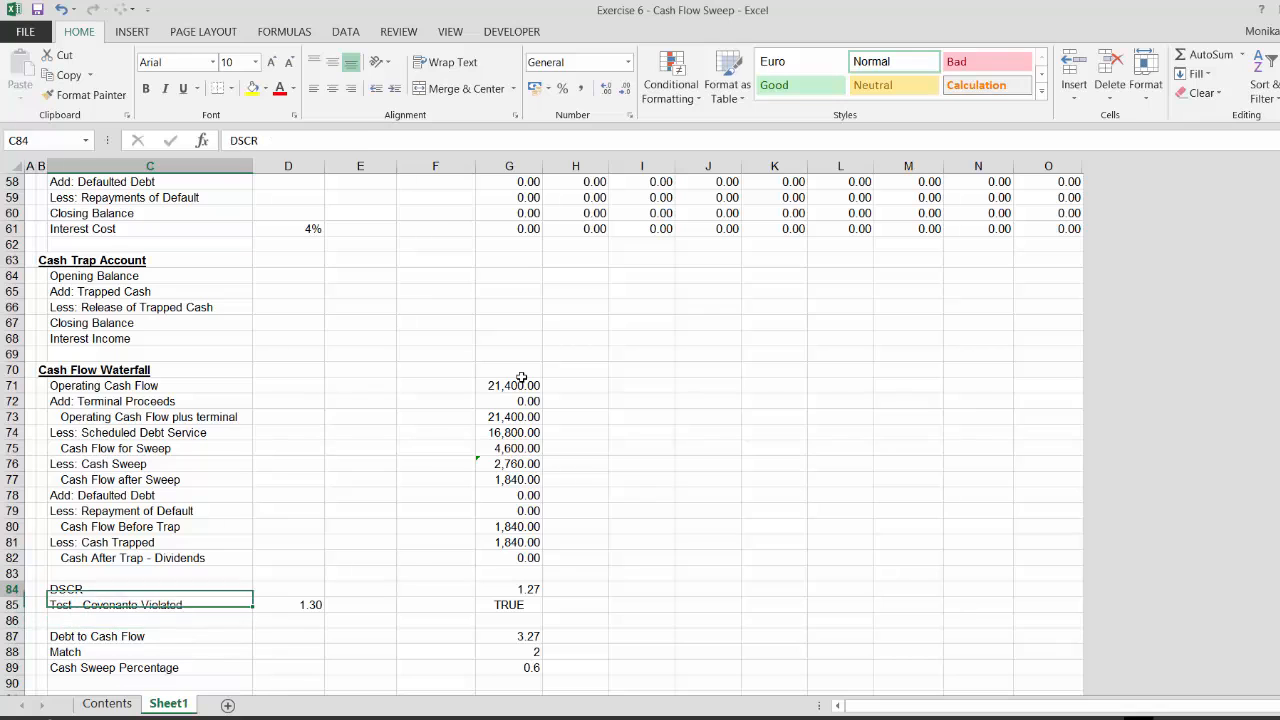
key("Down")
key("Down")
key("Down")
key("Down")
key("Down")
key("Down")
key("Down")
key("Down")
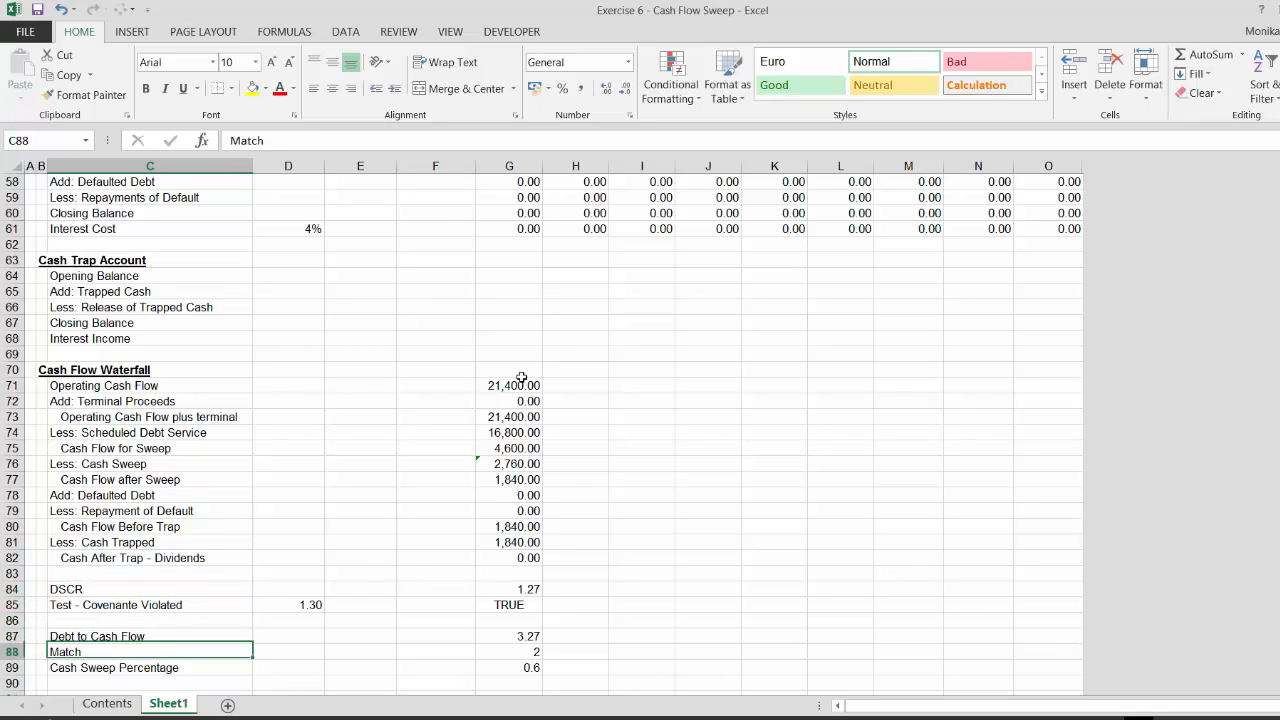
key("Up")
key("Up")
key("Up")
key("Up")
key("Up")
key("Up")
key("Up")
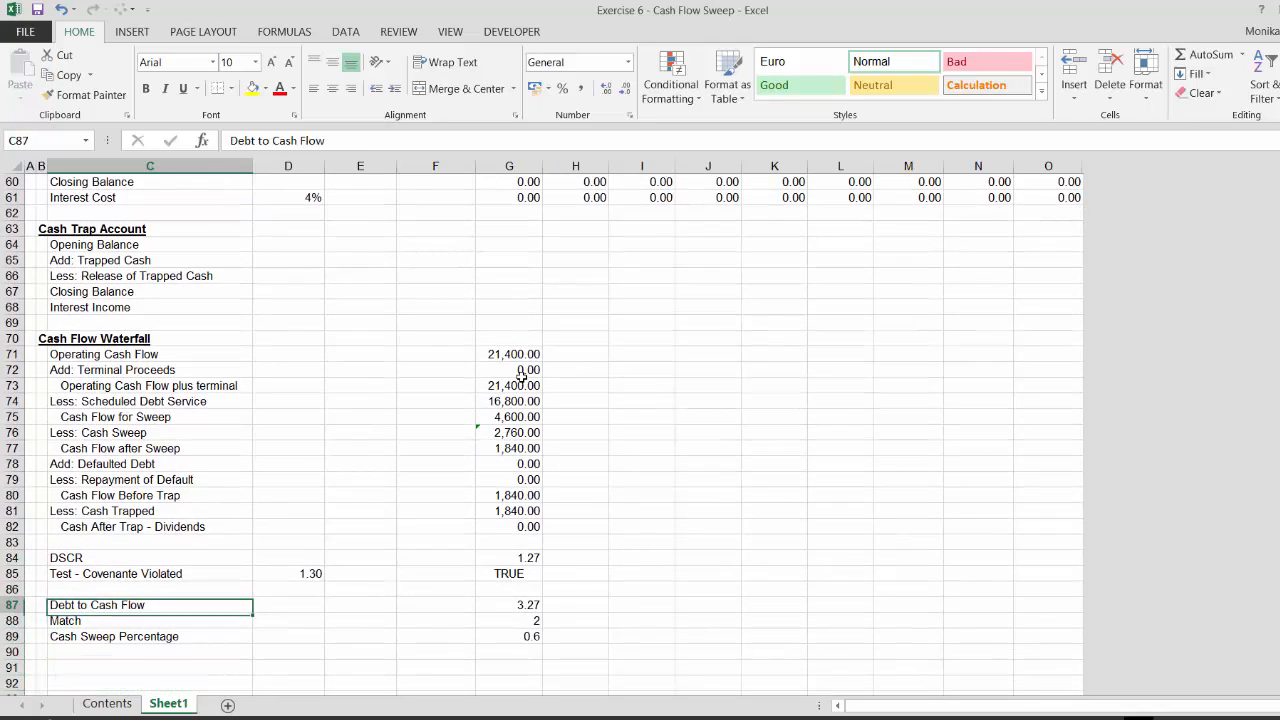
Insert a blank row above Cash After Trap - Dividends in the waterfall
key("Right")
key("Right")
key("Right")
key("Right")
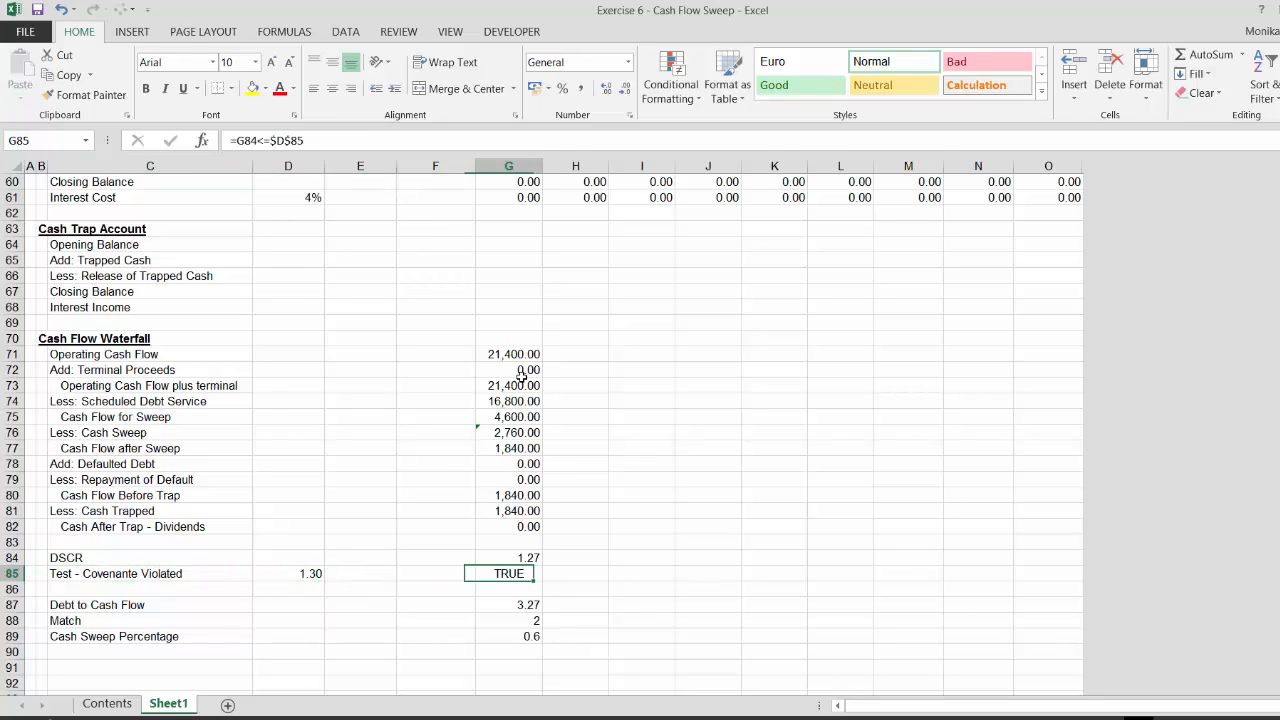
key("Up")
key("Up")
key("Up")
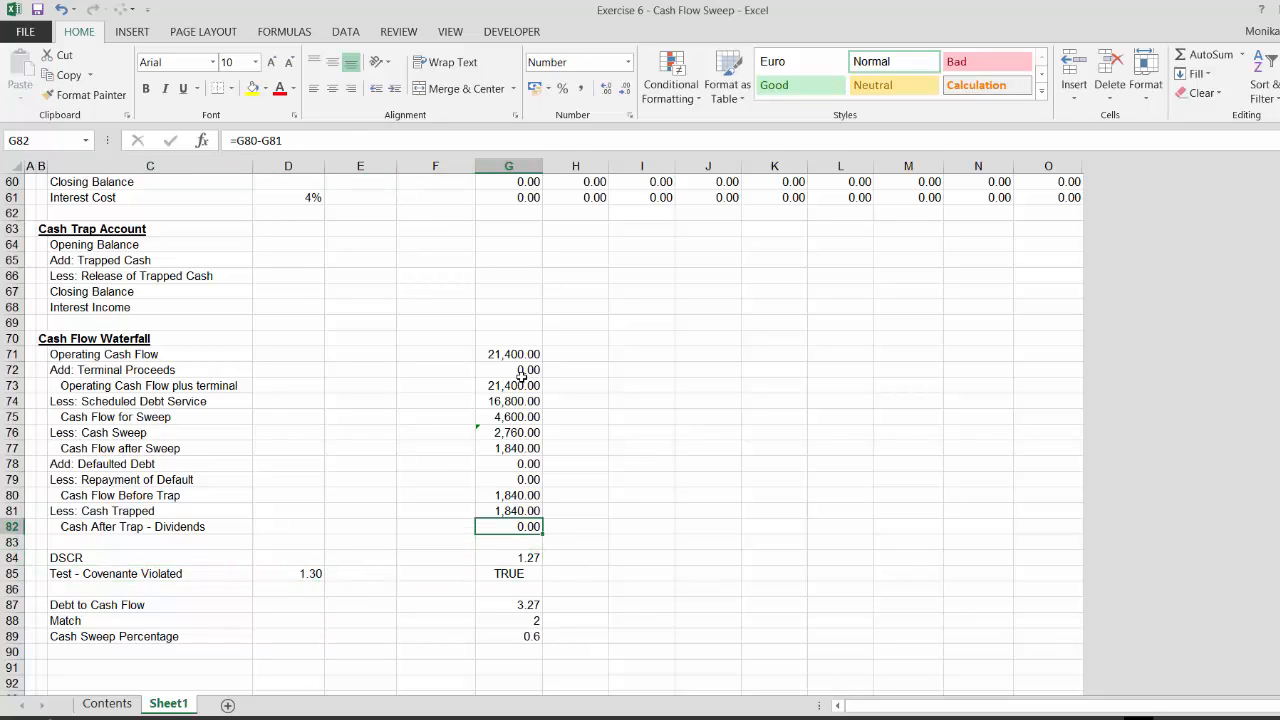
key("shift+space")
key("ctrl+shift+plus")
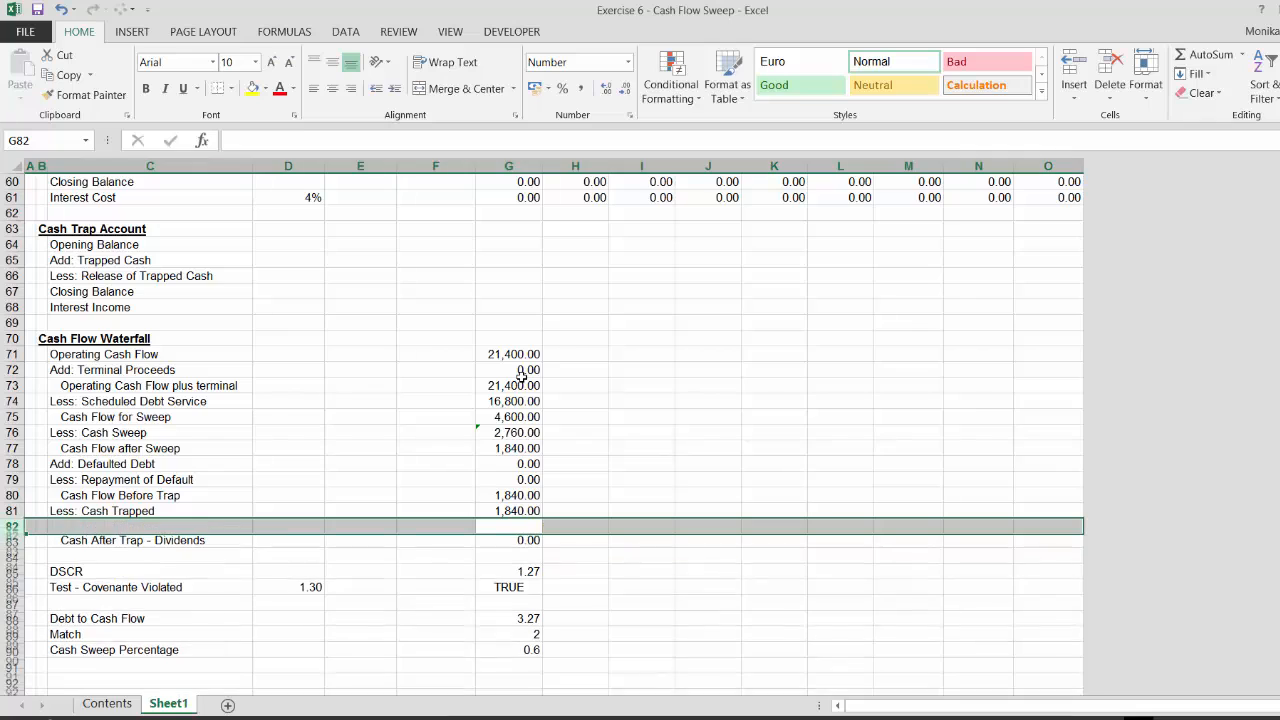
key("Left")
key("Left")
key("Left")
key("Left")
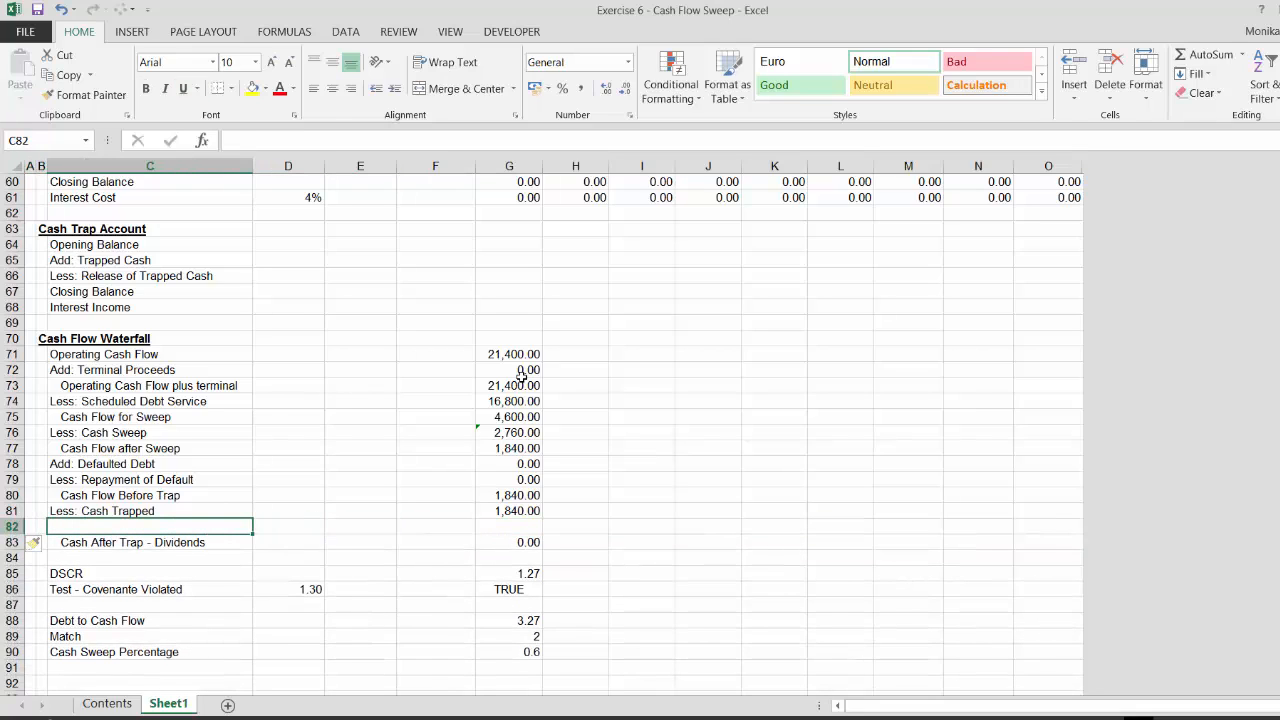
Label the new waterfall row Add: Cash Released
type("Add:")
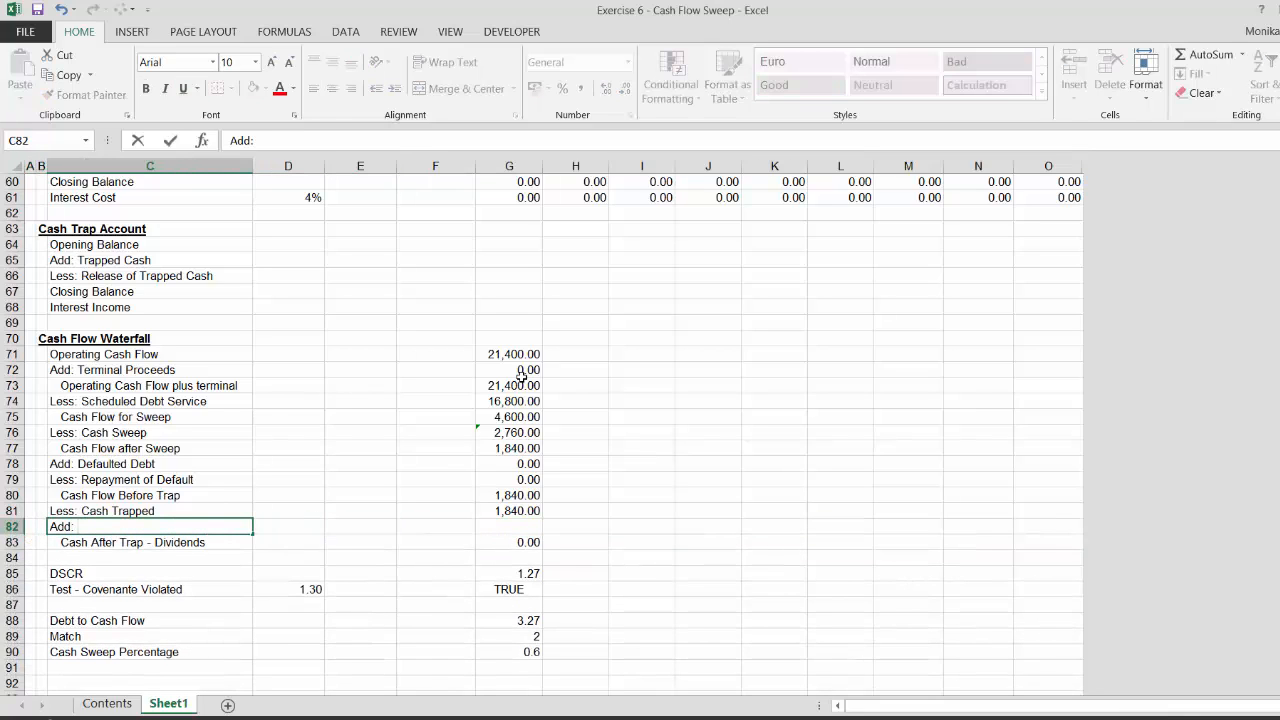
type(" Cash Released")
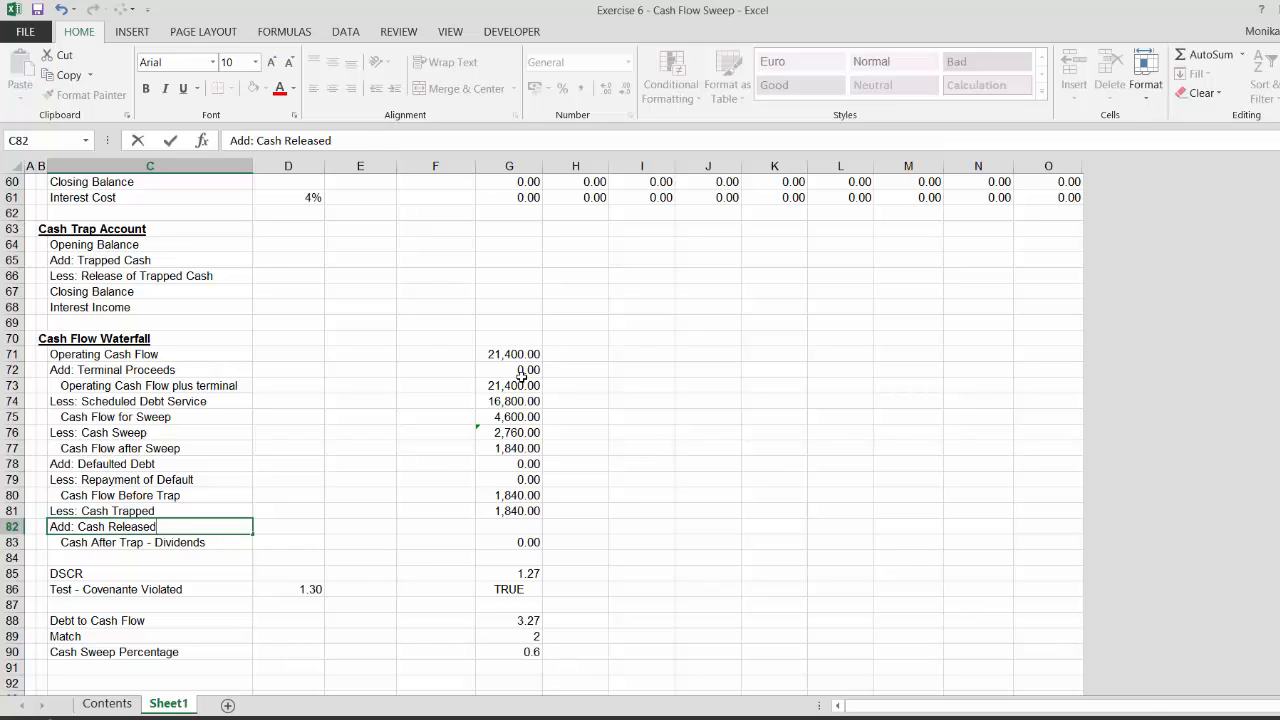
key("Return")
key("Up")
key("Right")
key("Right")
key("Right")
key("Right")
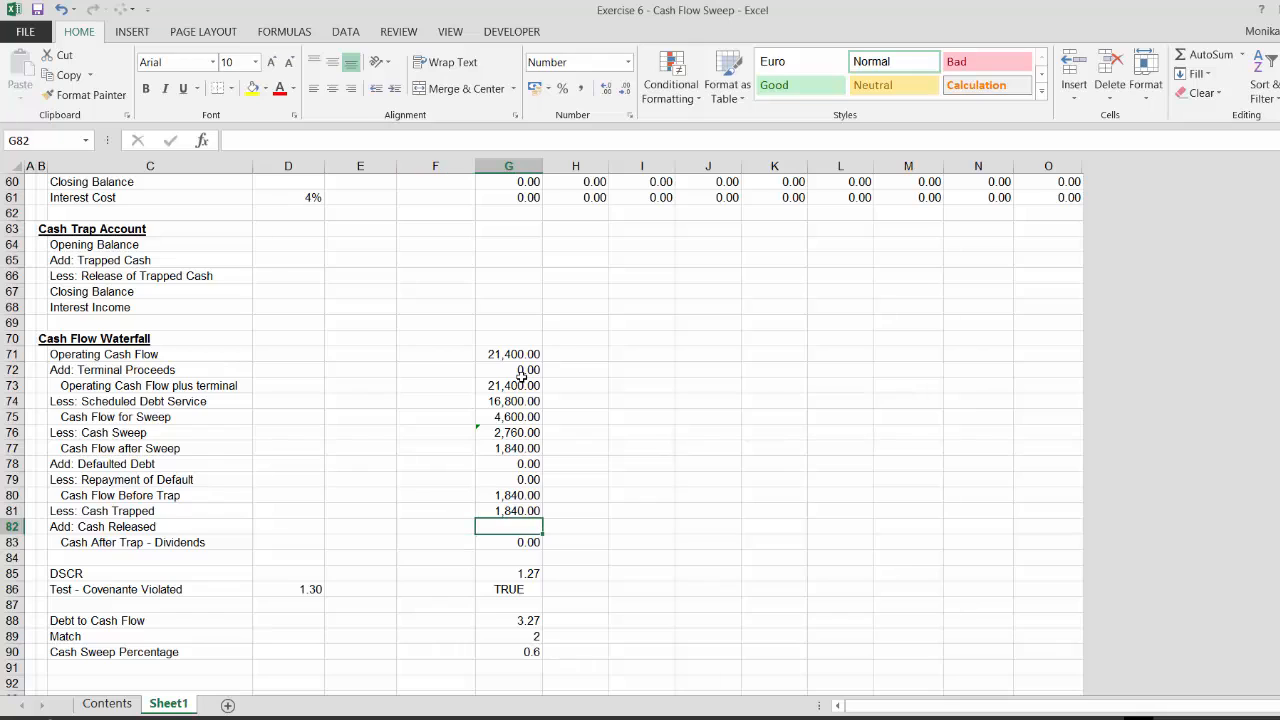
Set the first period's Cash Released to =G64*NOT(G86), releasing the opening trapped cash when the covenant is not violated
type("=")
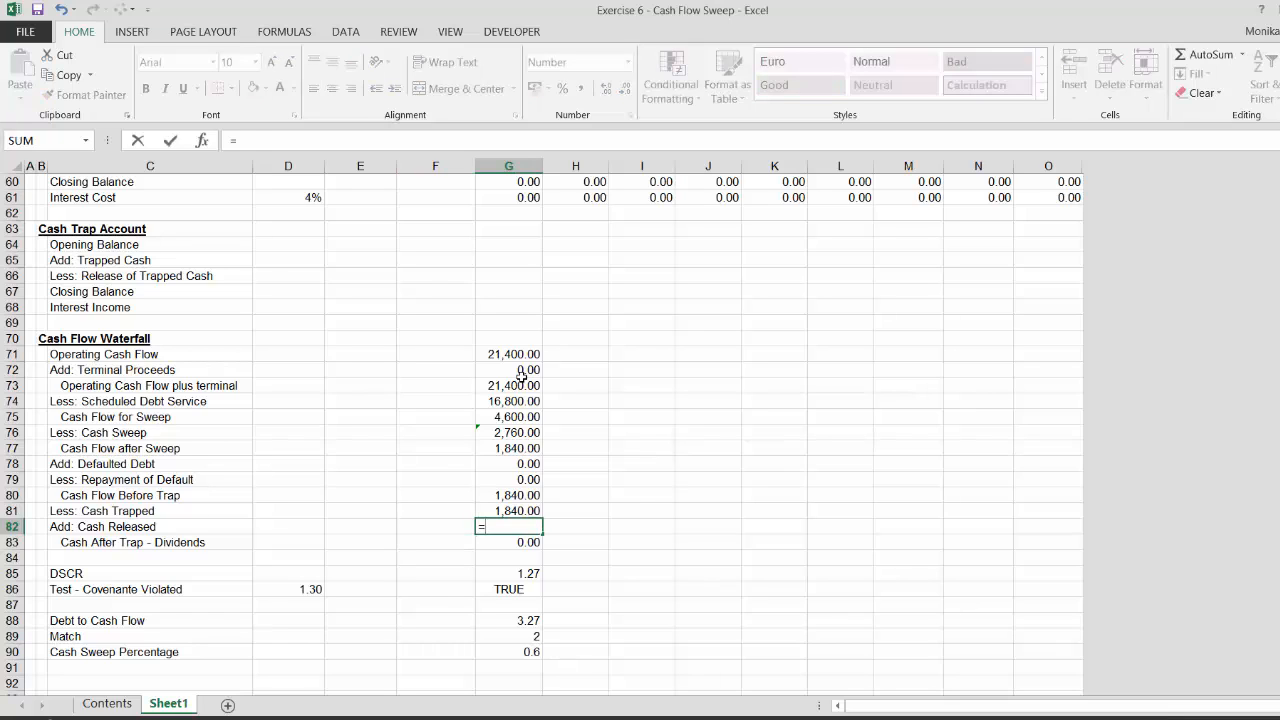
key("Up")
key("Up")
key("Up")
key("Up")
key("Up")
key("Up")
key("Up")
key("Up")
key("Up")
key("Up")
key("Up")
key("Up")
key("Up")
key("Up")
key("Up")
key("Up")
key("Up")
key("Up")
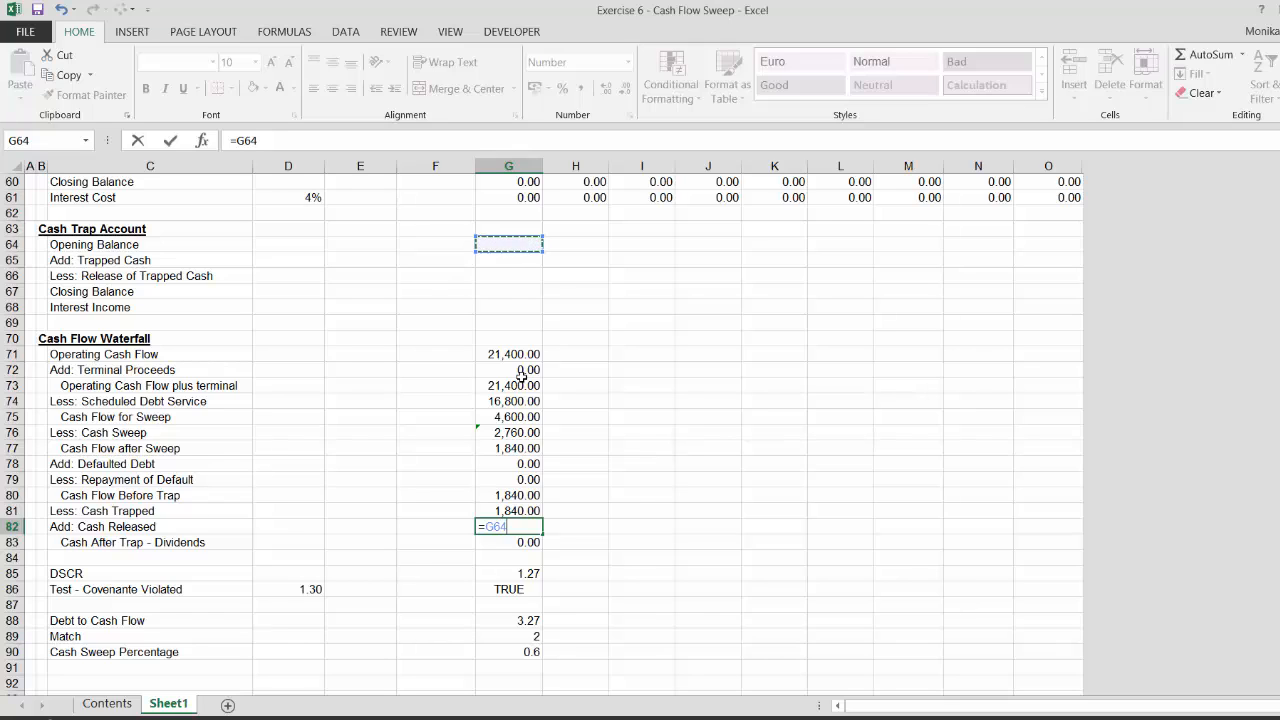
type("*not(")
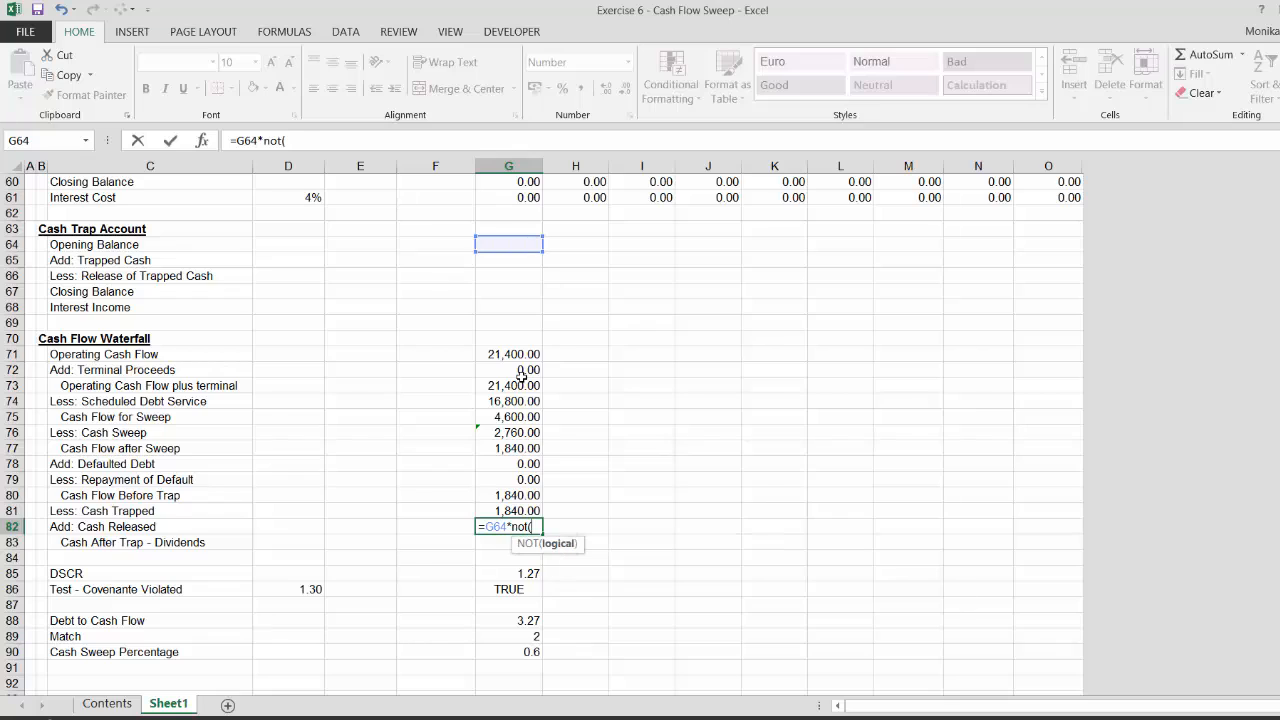
key("Down")
key("Down")
key("Down")
key("Down")
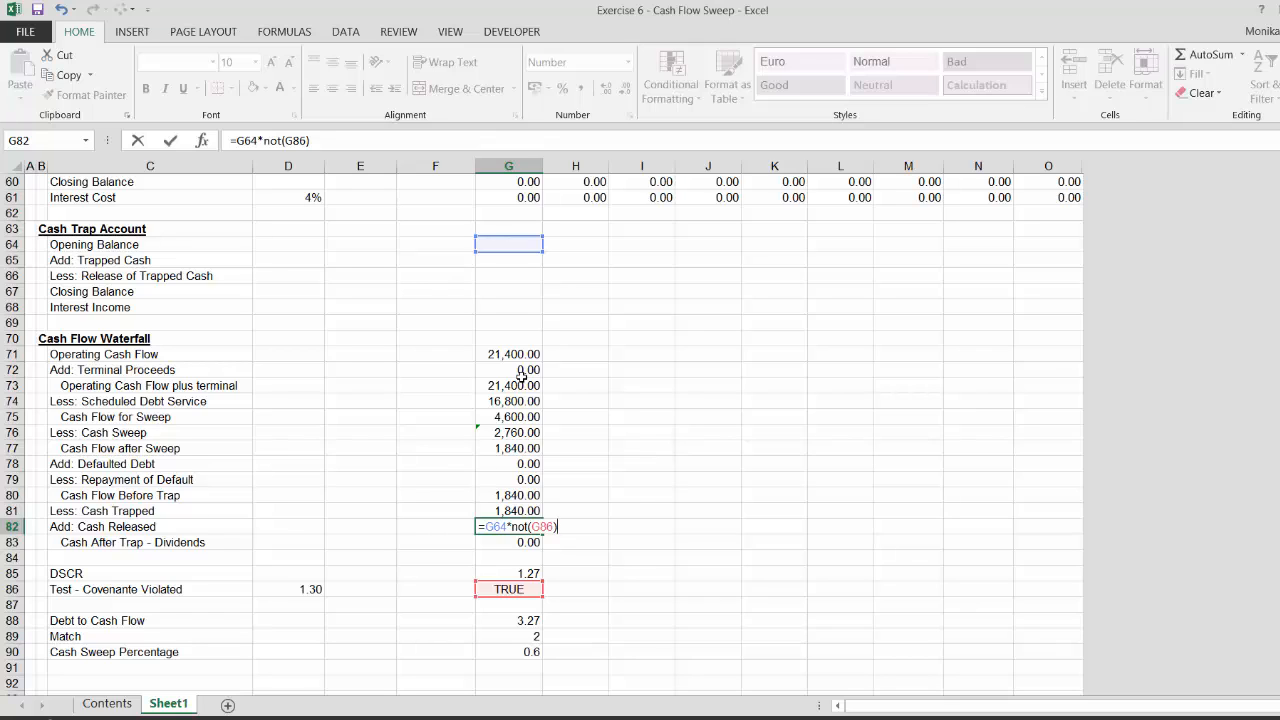
key("Return")
Link the Cash Trap Account opening balance to the previous period's closing balance with =F67
key("Up")
key("Up")
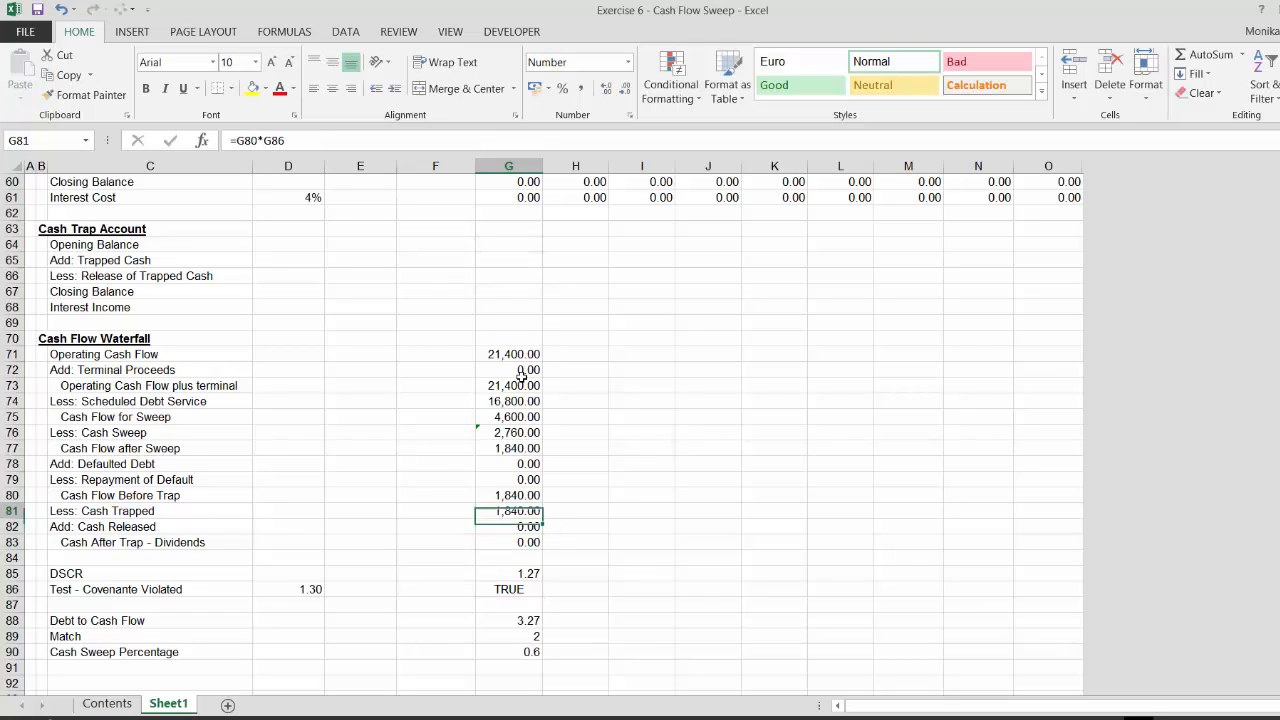
key("Up")
key("Up")
key("Up")
key("Up")
key("Up")
key("Up")
key("Up")
key("Up")
key("Up")
key("Up")
key("Up")
key("Up")
key("Up")
key("Up")
key("Up")
key("Up")
key("Up")
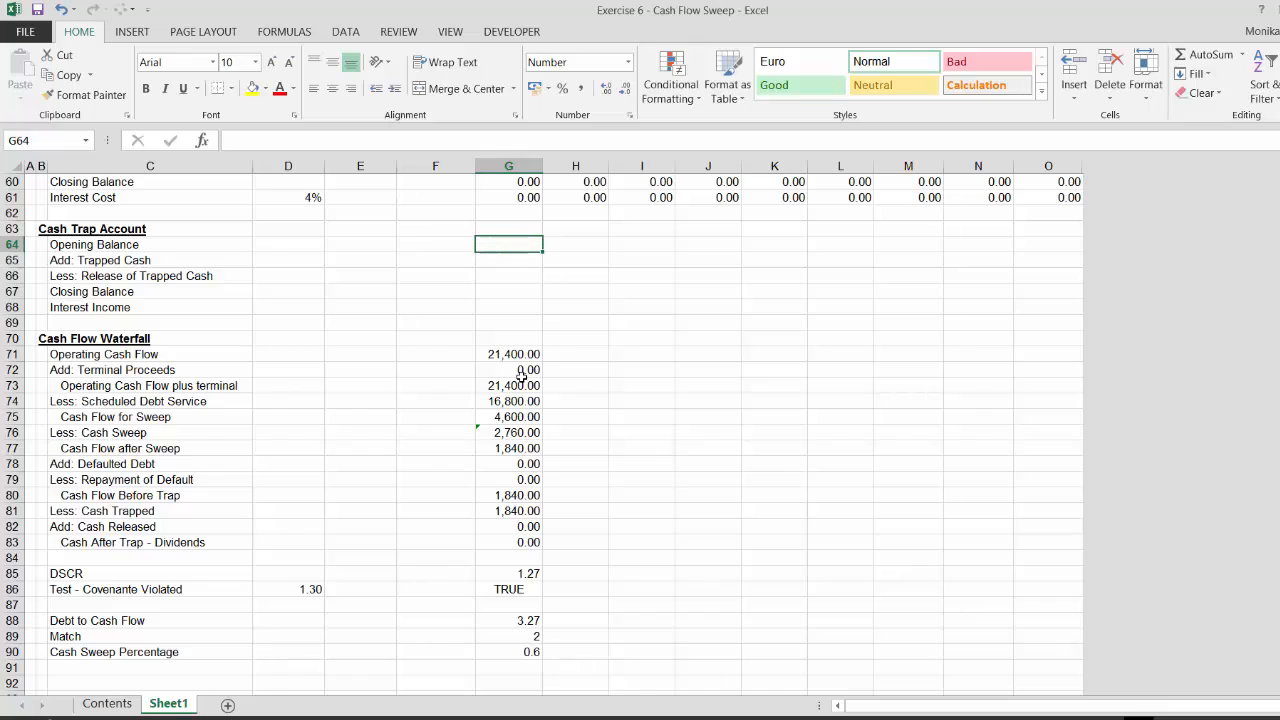
type("=")
key("Down")
key("Down")
key("Down")
key("Left")
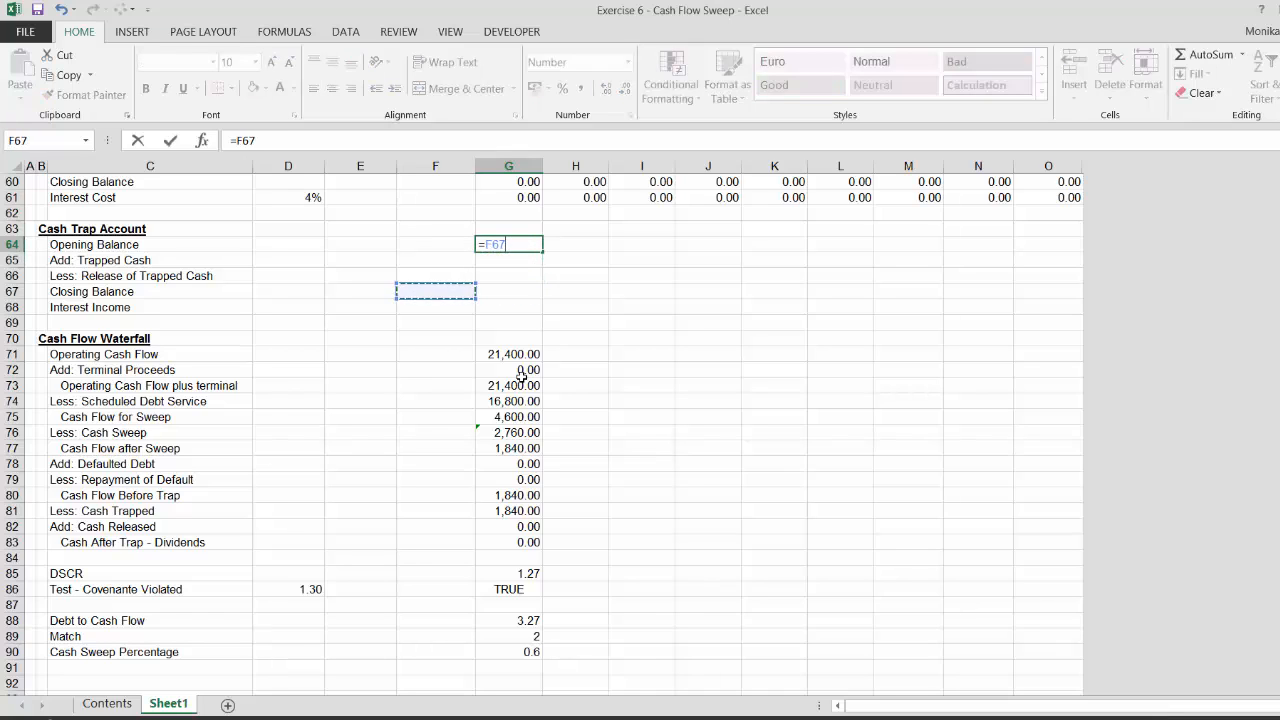
key("Return")
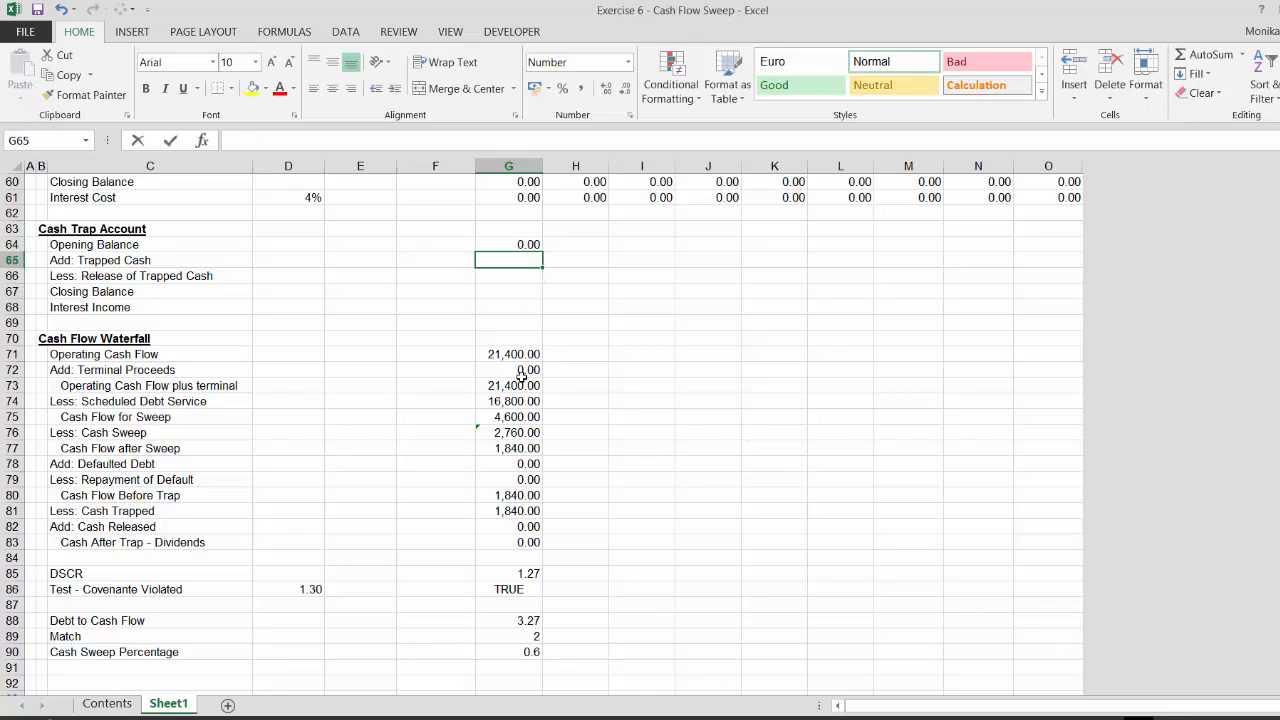
Link Add: Trapped Cash to the waterfall's Less: Cash Trapped row with =G81
type("=")
key("Down")
key("Down")
key("Down")
key("Down")
key("Down")
key("Down")
key("Down")
key("Down")
key("Down")
key("Down")
key("Down")
key("Down")
key("Down")
key("Down")
key("Down")
key("Down")
key("Down")
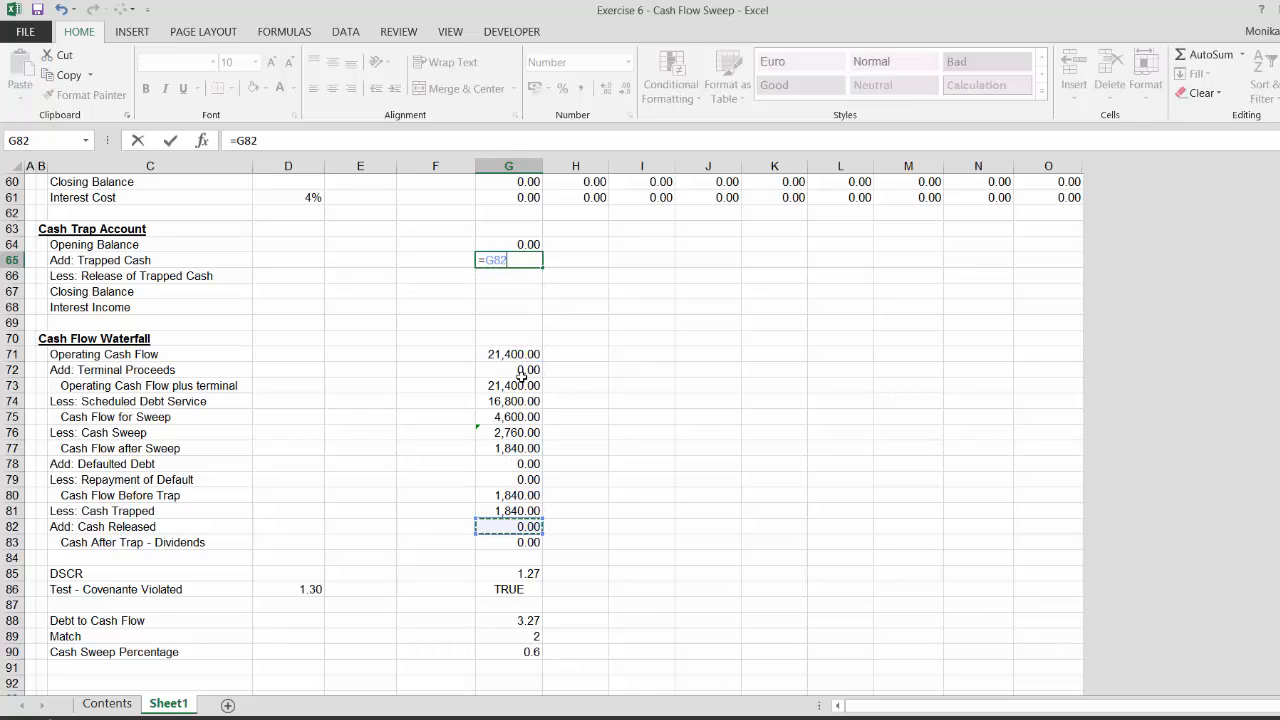
key("Down")
key("Up")
key("Up")
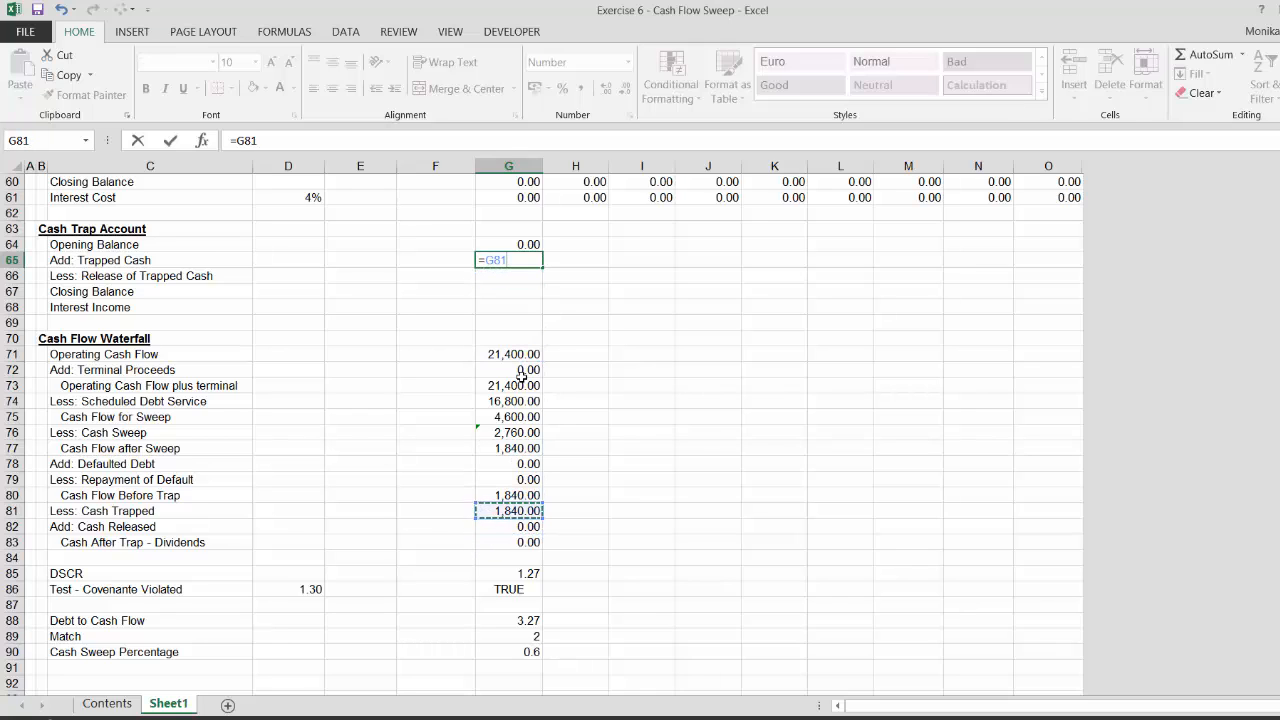
key("Return")
Link Less: Release of Trapped Cash to the waterfall's Add: Cash Released row with =G82
type("=")
key("Down")
key("Down")
key("Down")
key("Down")
key("Down")
key("Down")
key("Down")
key("Down")
key("Down")
key("Down")
key("Down")
key("Down")
key("Down")
key("Down")
key("Down")
key("Down")
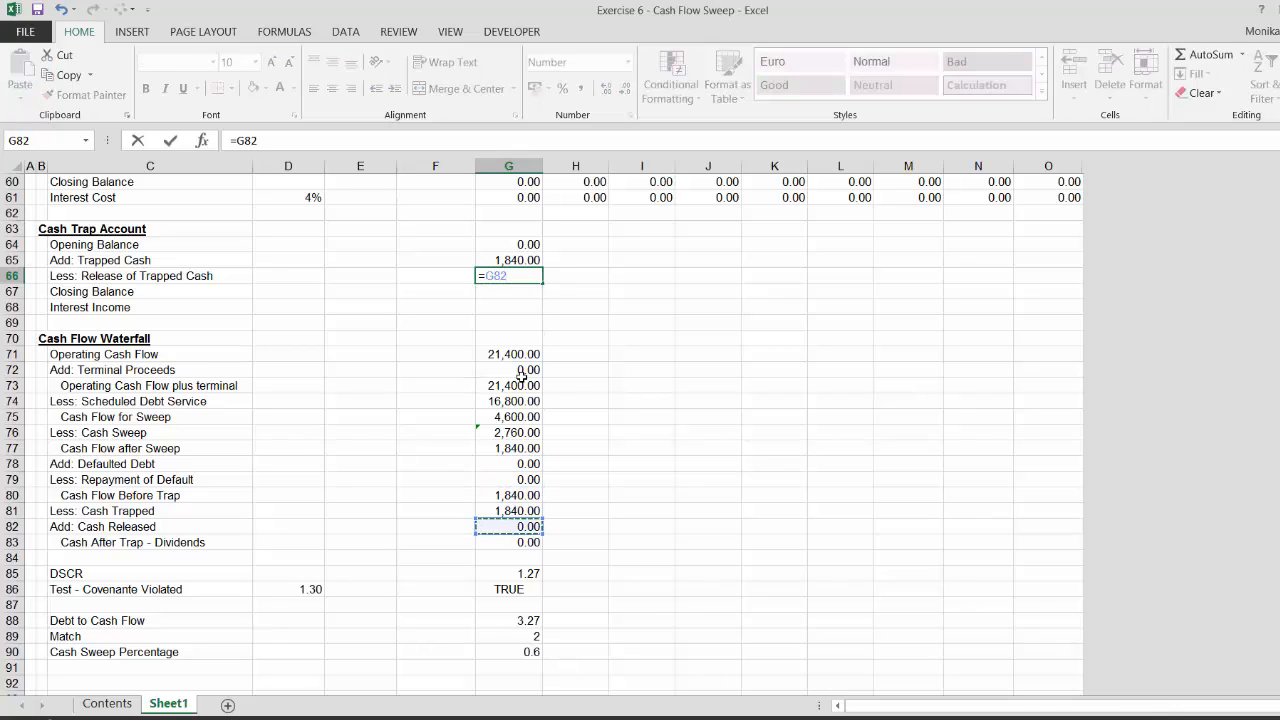
key("Return")
Calculate the trap account closing balance as =G64+G65-G66
type("=")
key("Up")
key("Up")
key("Up")
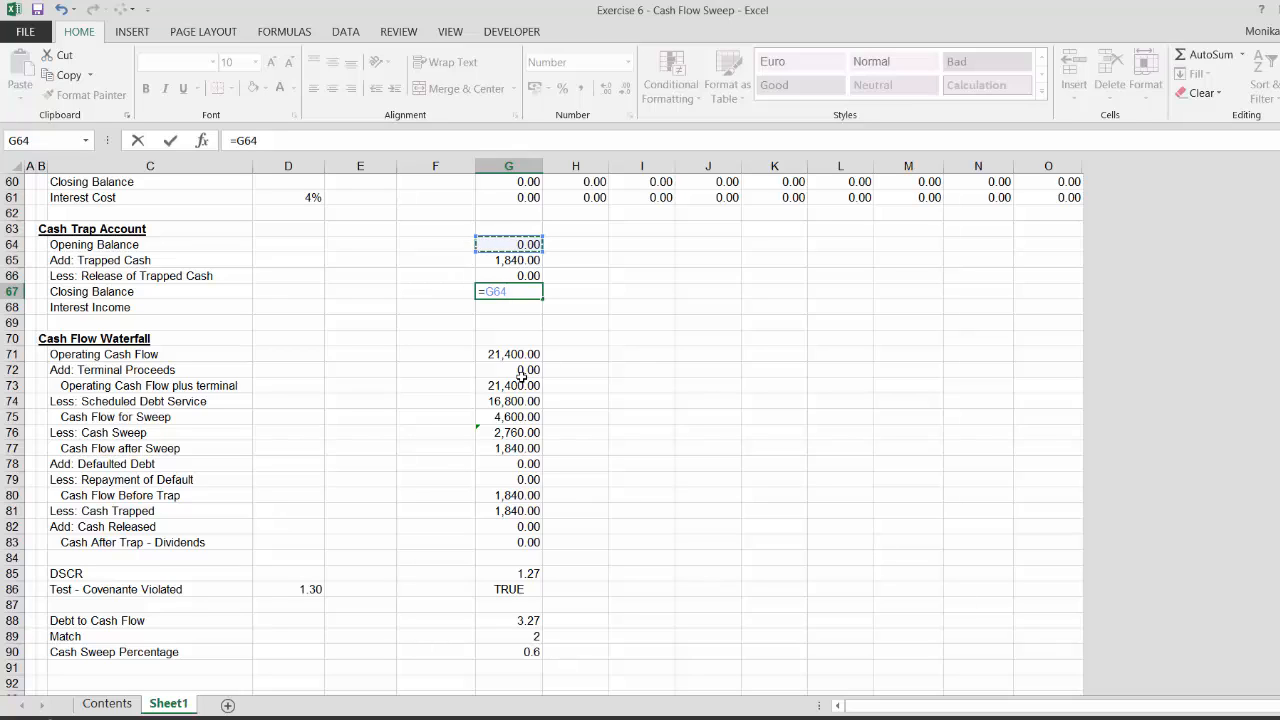
type("+")
key("Down")
type("-")
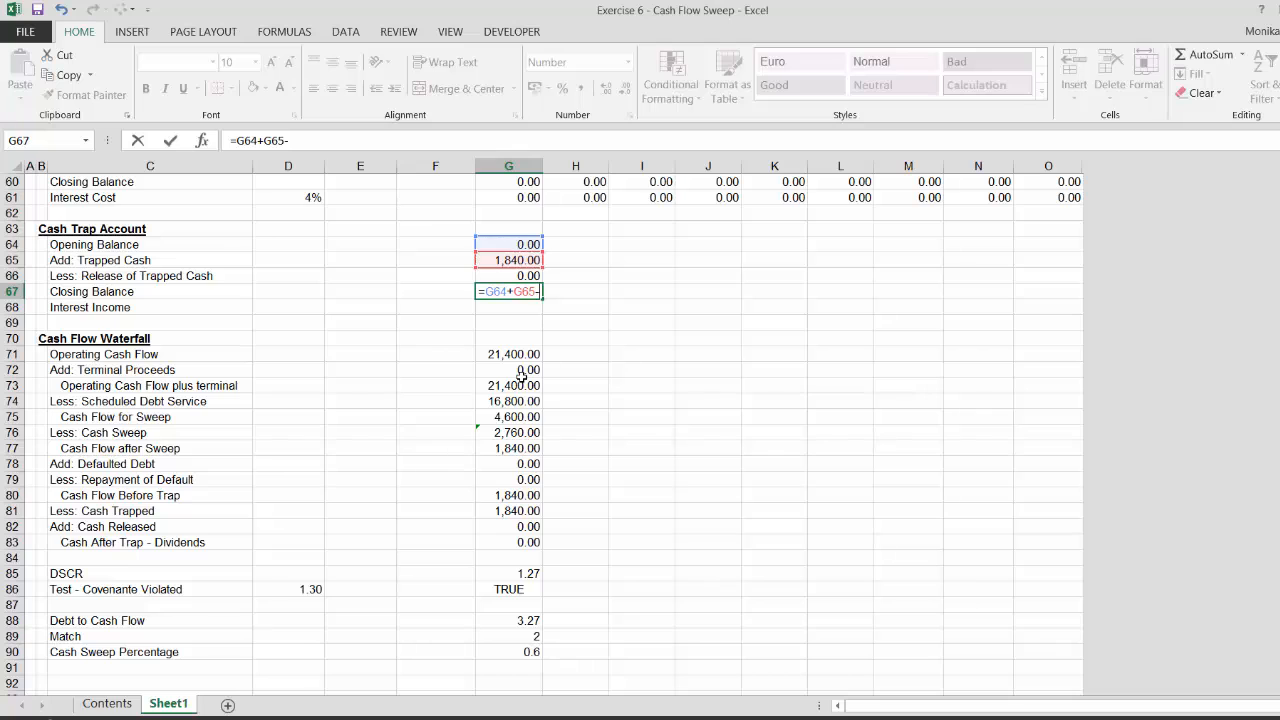
key("Up")
key("Return")
Link the Interest Income rate cell beside its label to the 1% interest income assumption
key("Left")
key("Left")
key("Left")
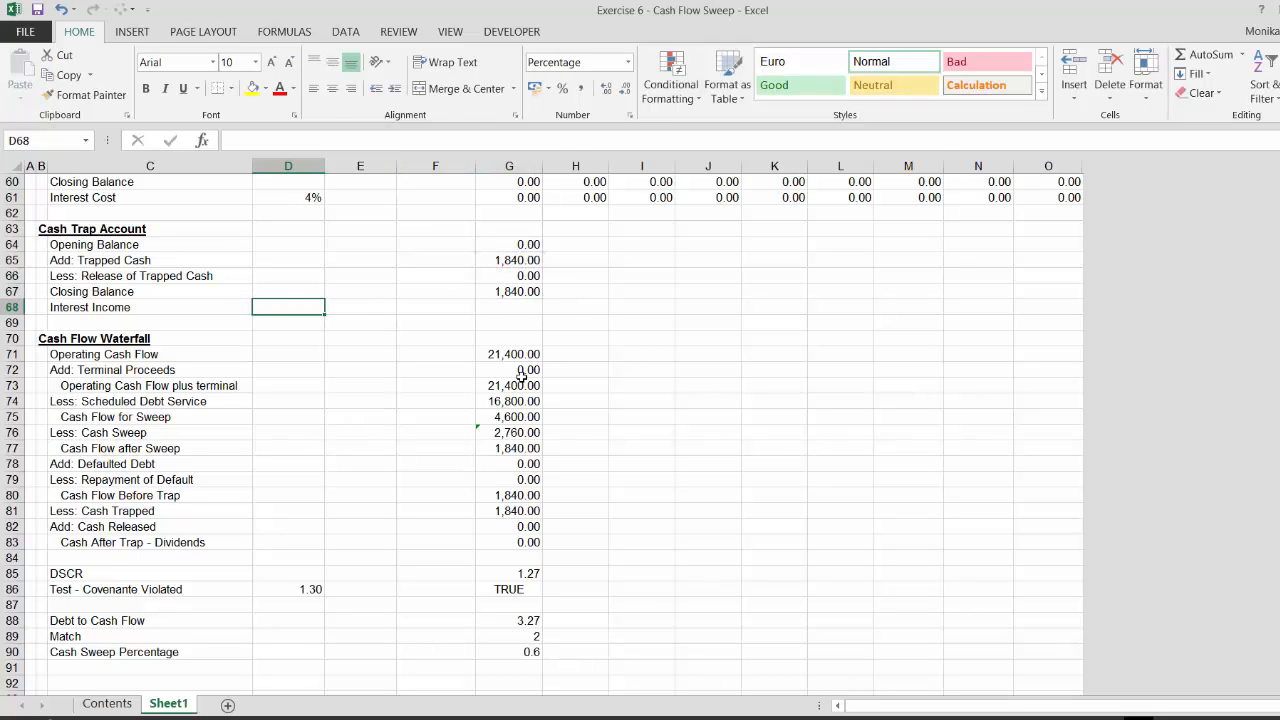
type("=")
key("Page_Up")
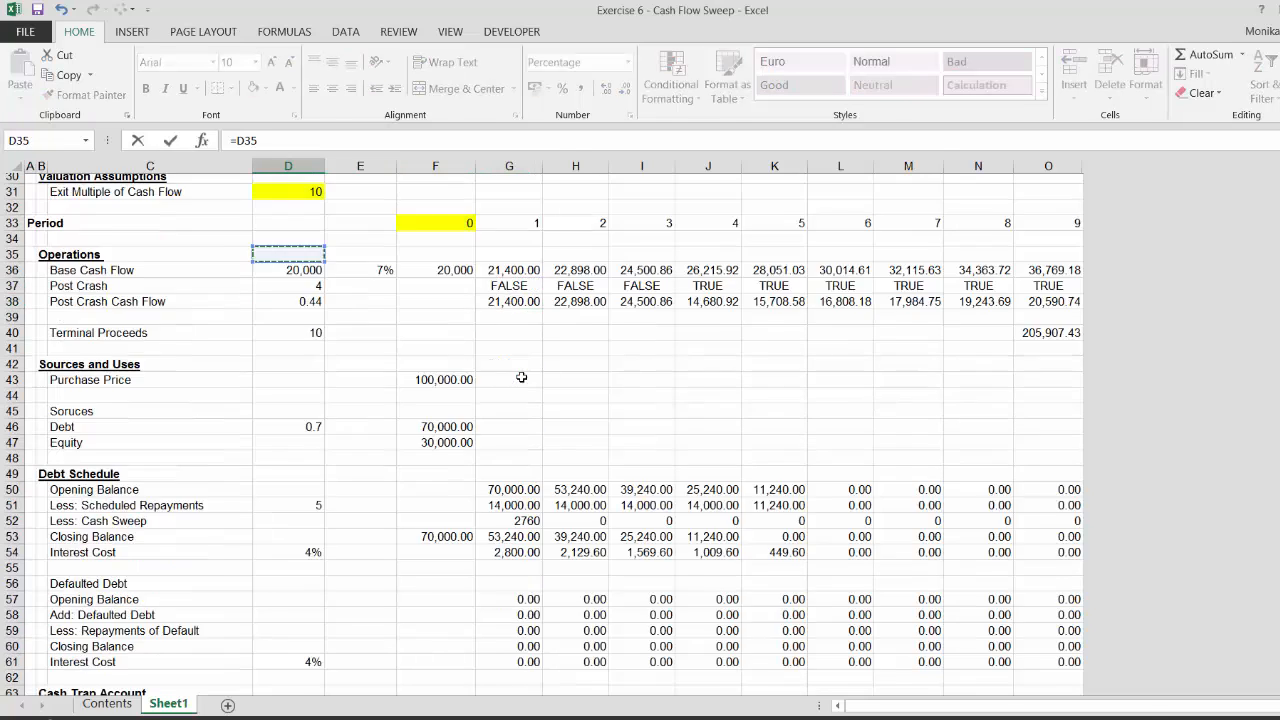
key("Up")
key("Up")
key("Up")
key("Up")
key("Up")
key("Up")
key("Up")
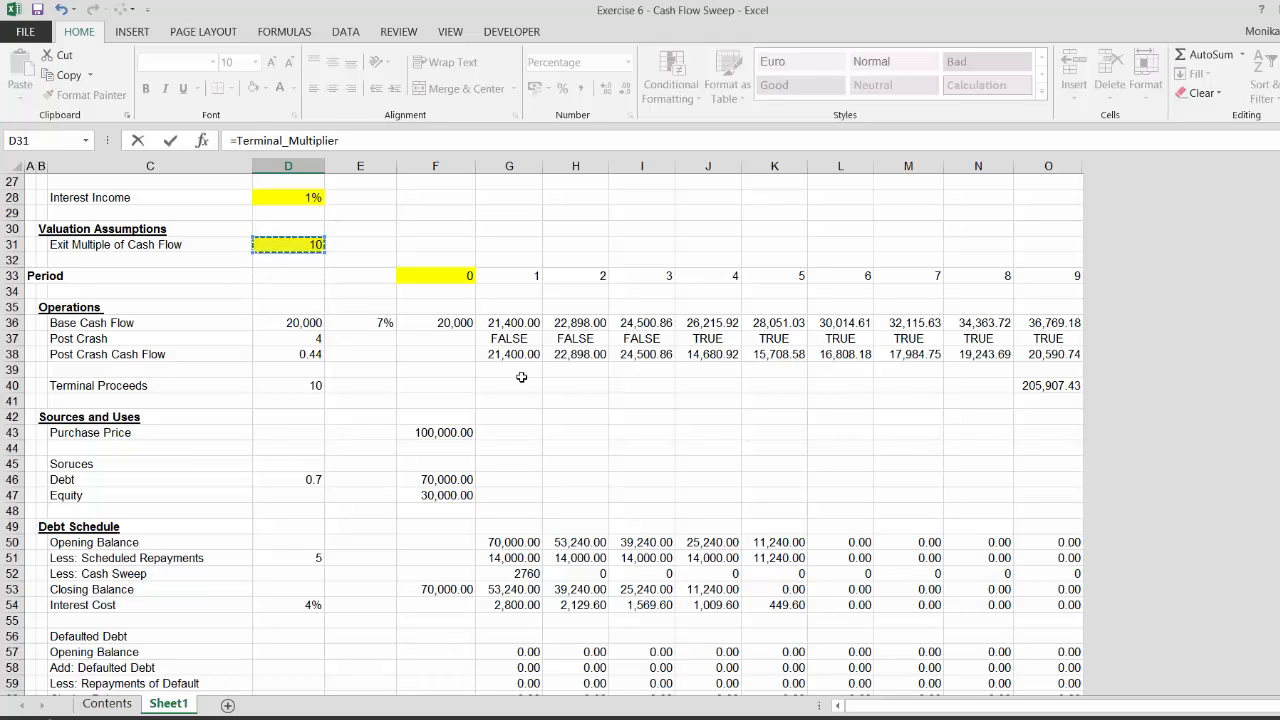
key("Return")
Calculate trap account interest income as =$D$68*G64, the rate times the opening balance
key("Up")
key("Right")
key("Right")
key("Right")
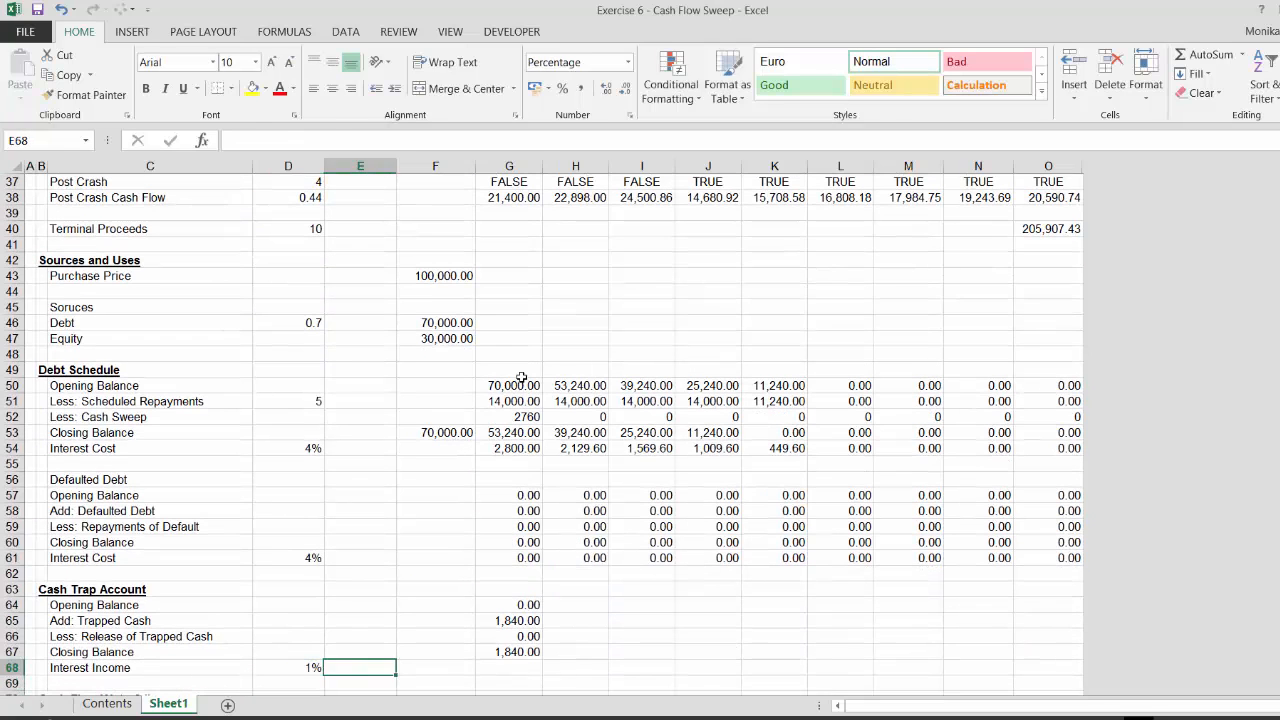
type("=")
key("Left")
key("Left")
key("Left")
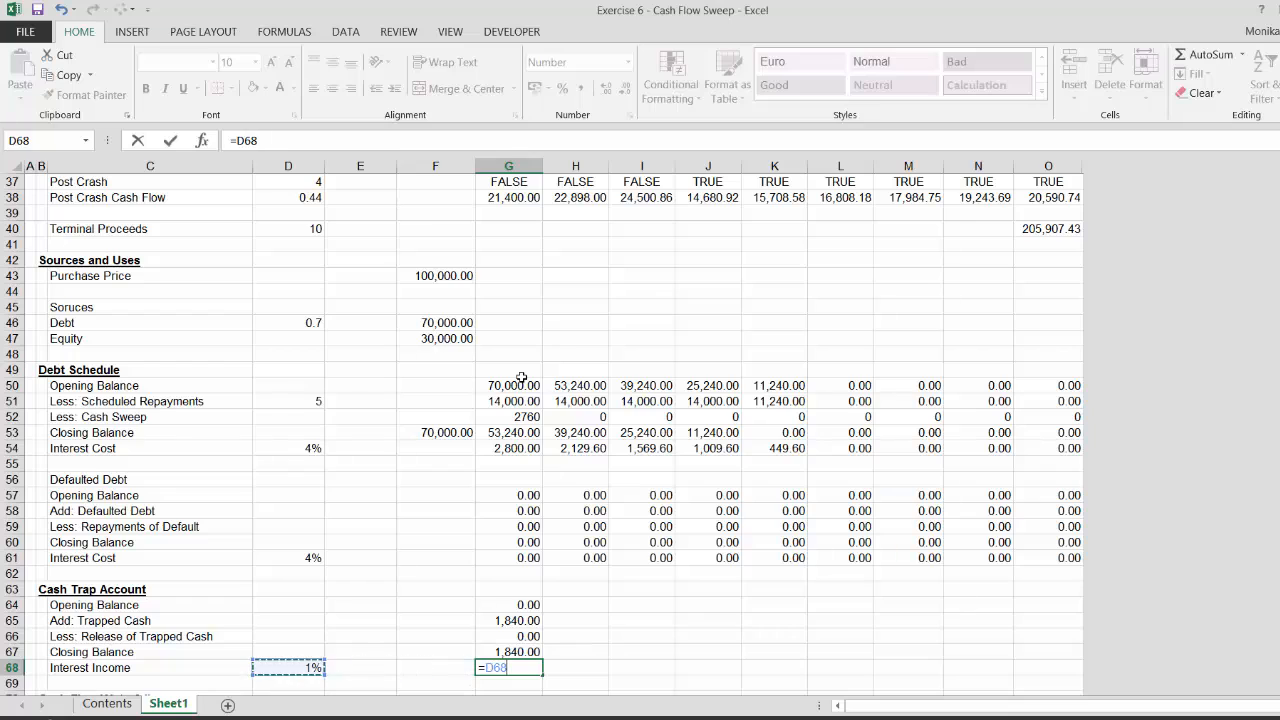
key("F4")
type("*")
key("Up")
key("Up")
key("Up")
key("Up")
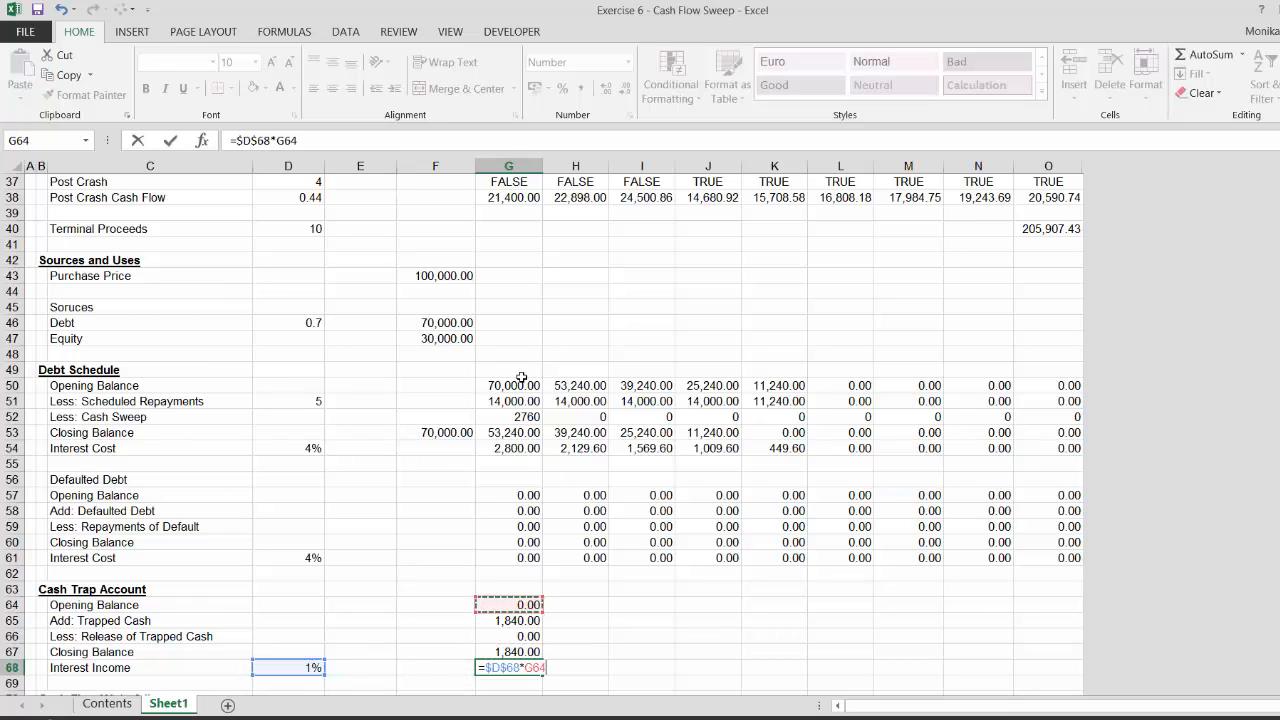
key("Return")
Fill the Cash Trap Account formulas right across all periods
key("Up")
key("Up")
key("Up")
key("Up")
key("Up")
key("shift+Down")
key("shift+Down")
key("shift+Down")
key("shift+Down")
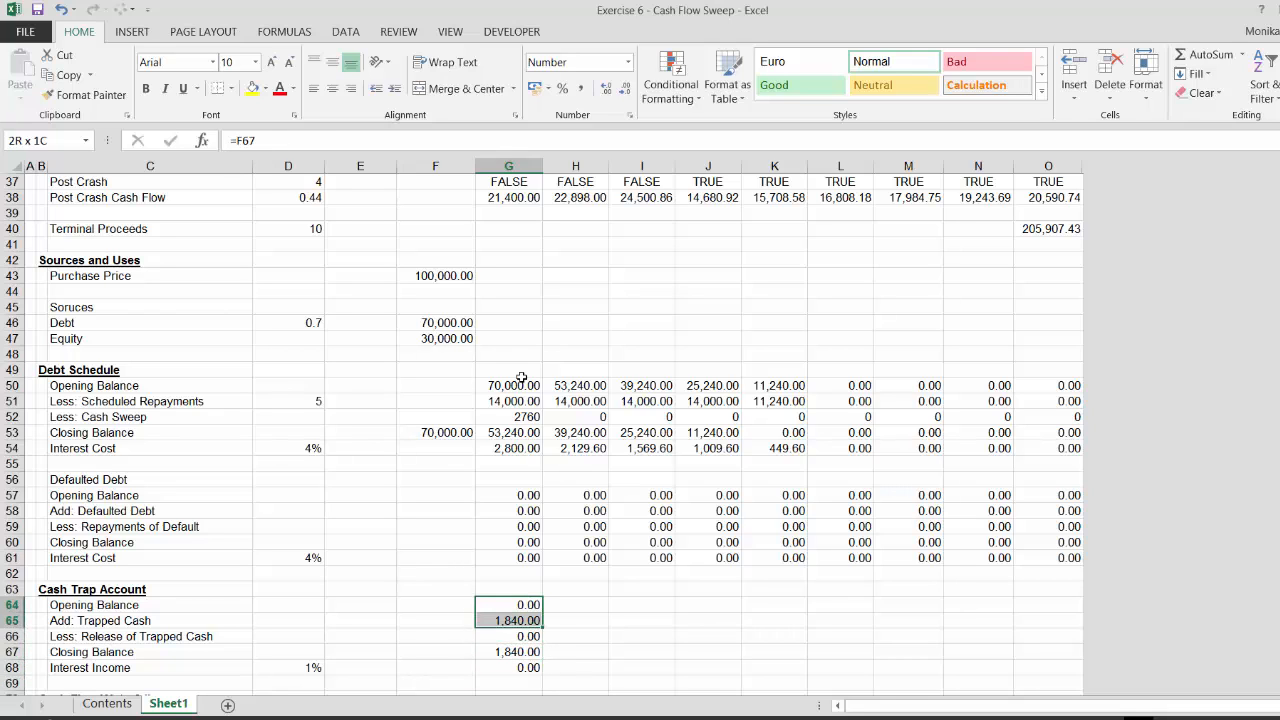
key("ctrl+shift+r")
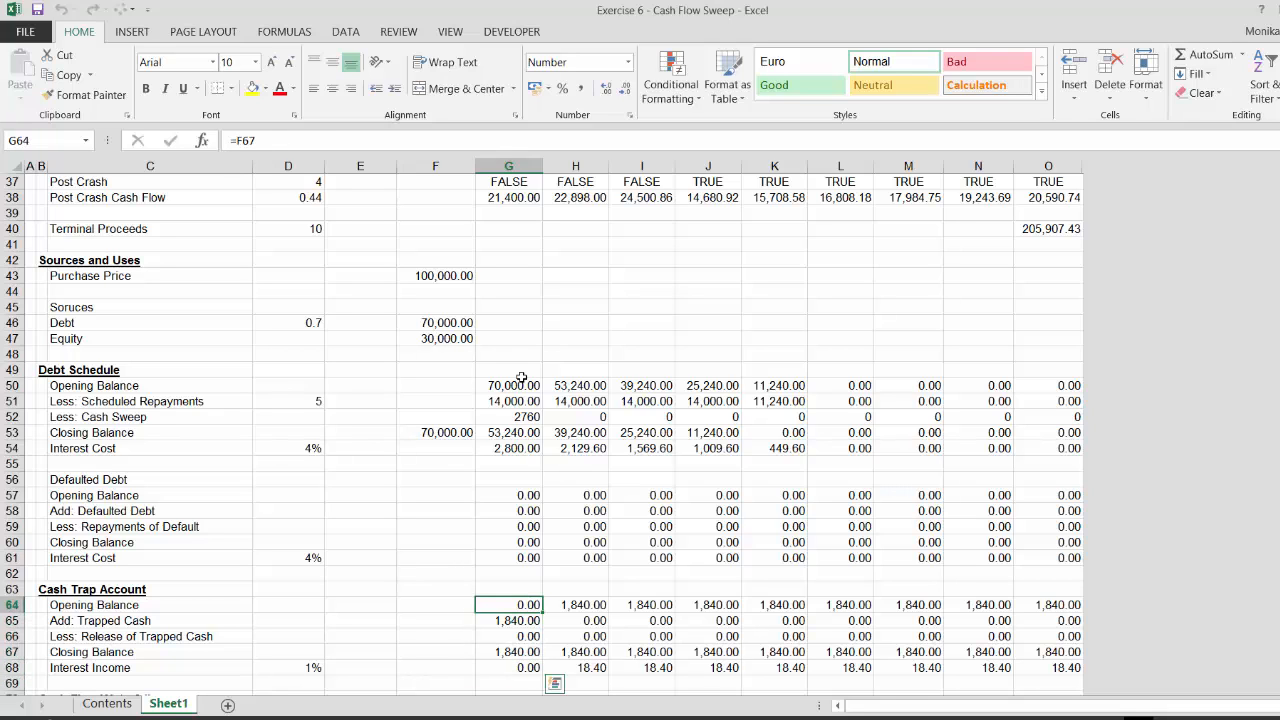
Fill the cash flow waterfall and ratio formulas right across all periods
key("Down")
key("Down")
key("Down")
key("Down")
key("Down")
key("Down")
key("Down")
key("Down")
key("Down")
key("Down")
key("Down")
key("Down")
key("Down")
key("Down")
key("Down")
key("Down")
key("Down")
key("Down")
key("Down")
key("Down")
key("Down")
key("Down")
key("Down")
key("Down")
key("Down")
key("Down")
key("Down")
key("Down")
key("Down")
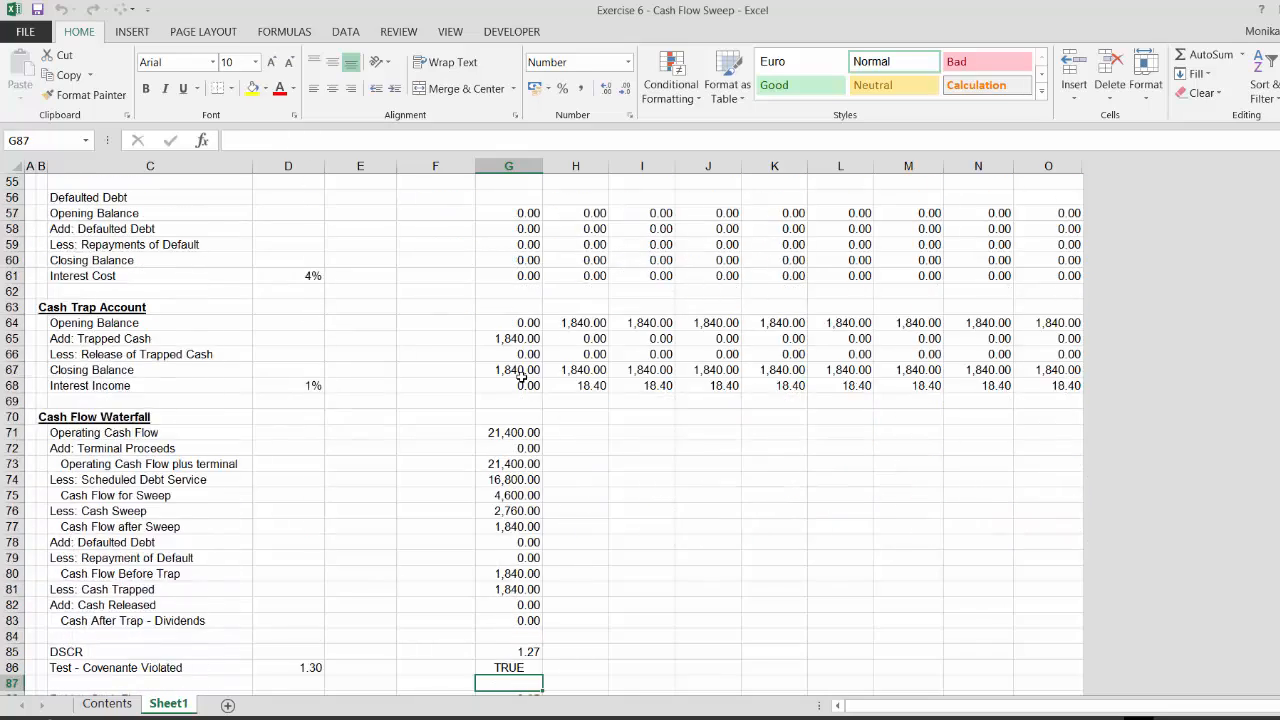
key("Up")
key("Up")
key("Up")
key("Up")
key("Up")
key("Up")
key("Up")
key("Up")
key("Up")
key("Up")
key("Up")
key("Up")
key("Up")
key("Up")
key("Up")
key("Up")
key("Up")
key("Up")
key("Up")
key("Up")
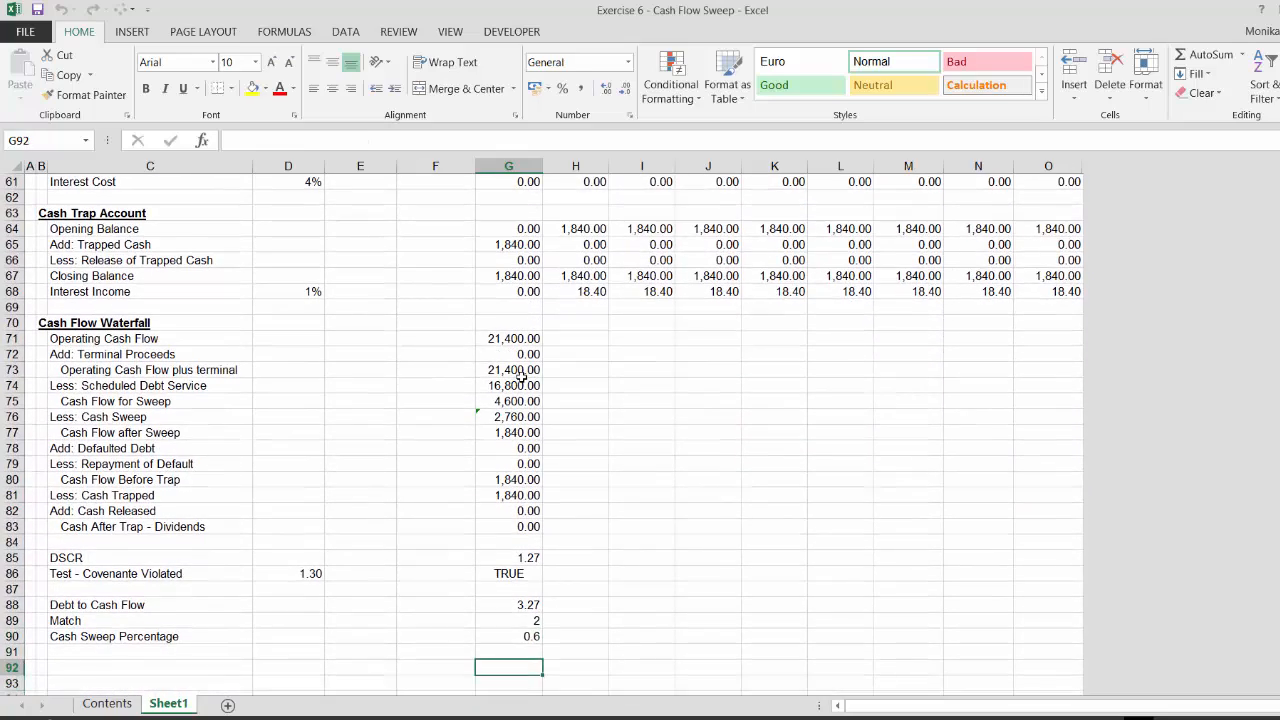
key("shift+Down")
key("shift+Down")
key("shift+Down")
key("shift+Down")
key("shift+Down")
key("shift+Down")
key("shift+Down")
key("shift+Down")
key("shift+Down")
key("shift+Down")
key("shift+Down")
key("shift+Down")
key("shift+Down")
key("shift+Down")
key("shift+Down")
key("shift+Down")
key("shift+Down")
key("shift+Down")
key("shift+Down")
key("shift+Down")
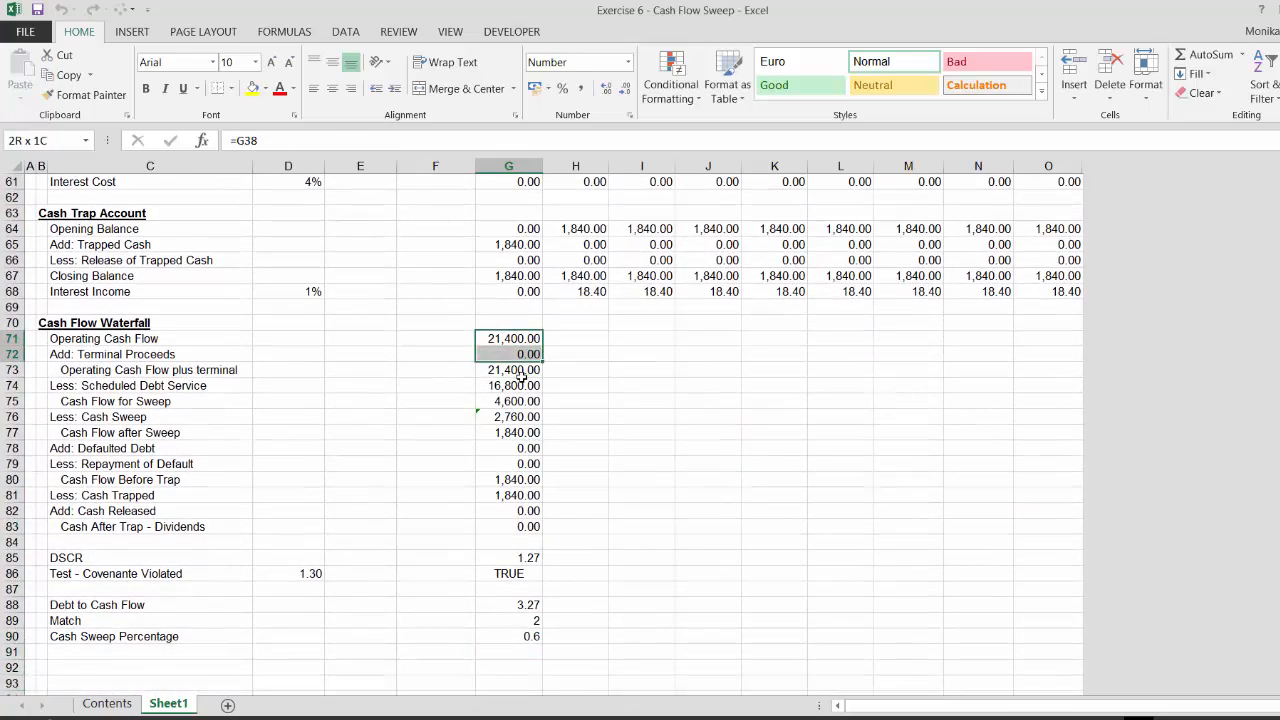
key("shift+Up")
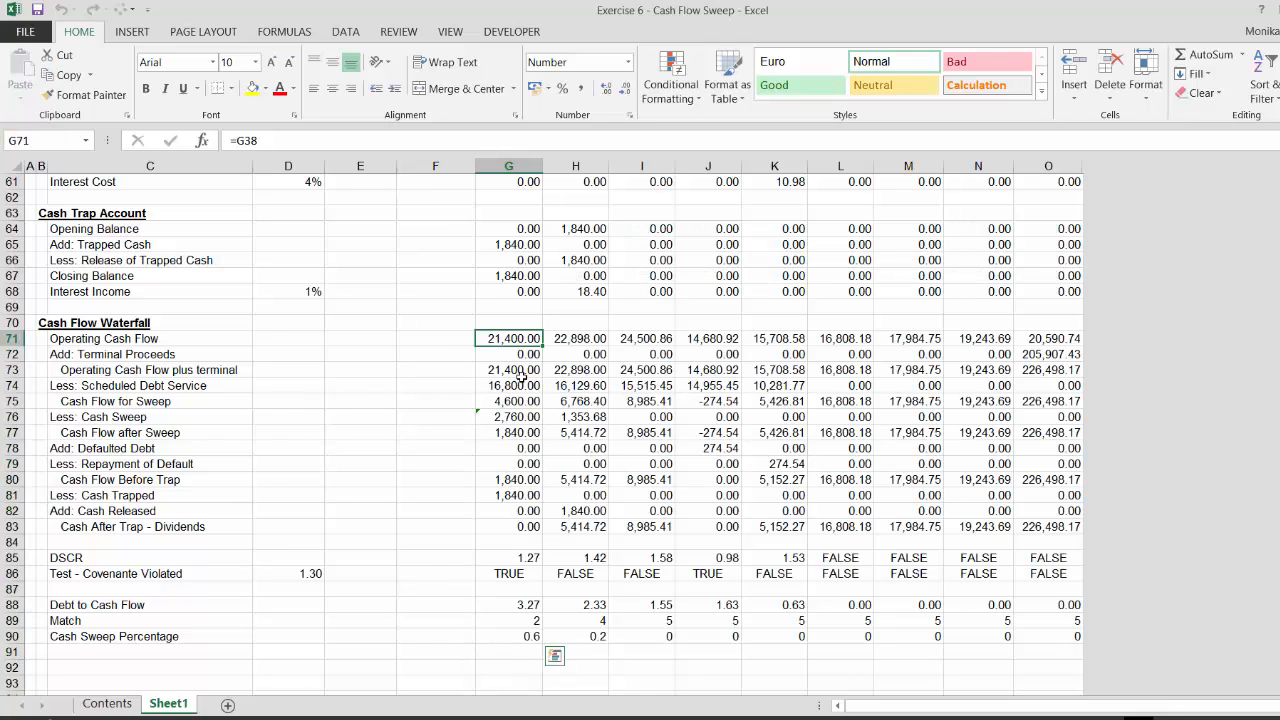
Review the waterfall and ratio formulas cell by cell across the first periods
key("Down")
key("Down")
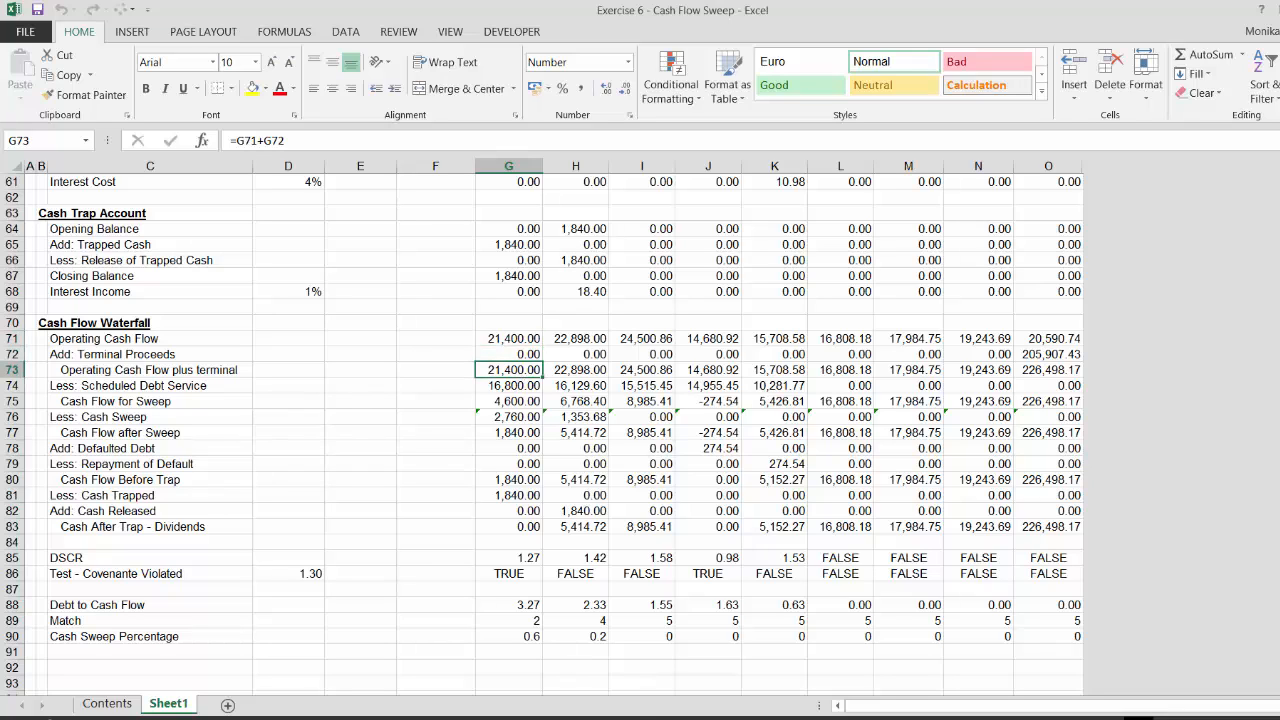
left_click(637, 718)
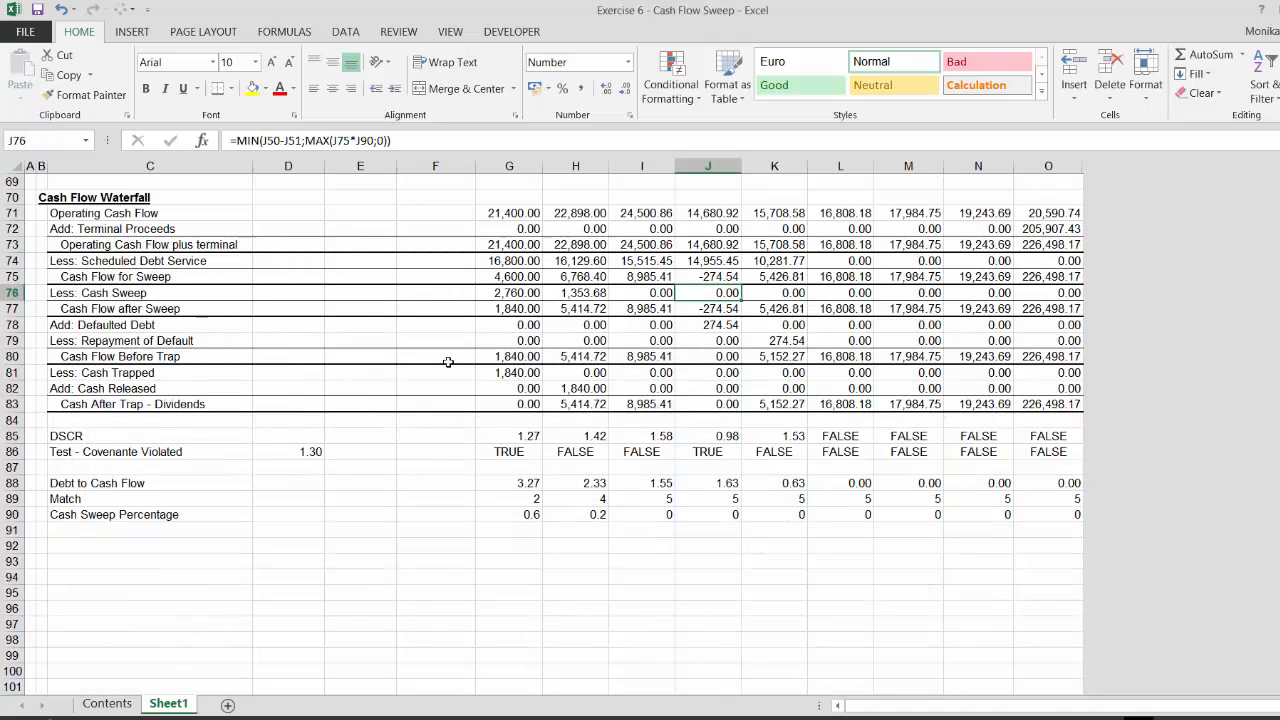
key("Up")
key("Up")
key("Up")
key("Up")
key("Up")
key("Up")
key("Up")
key("Up")
key("Up")
key("Up")
key("Up")
key("Up")
key("Up")
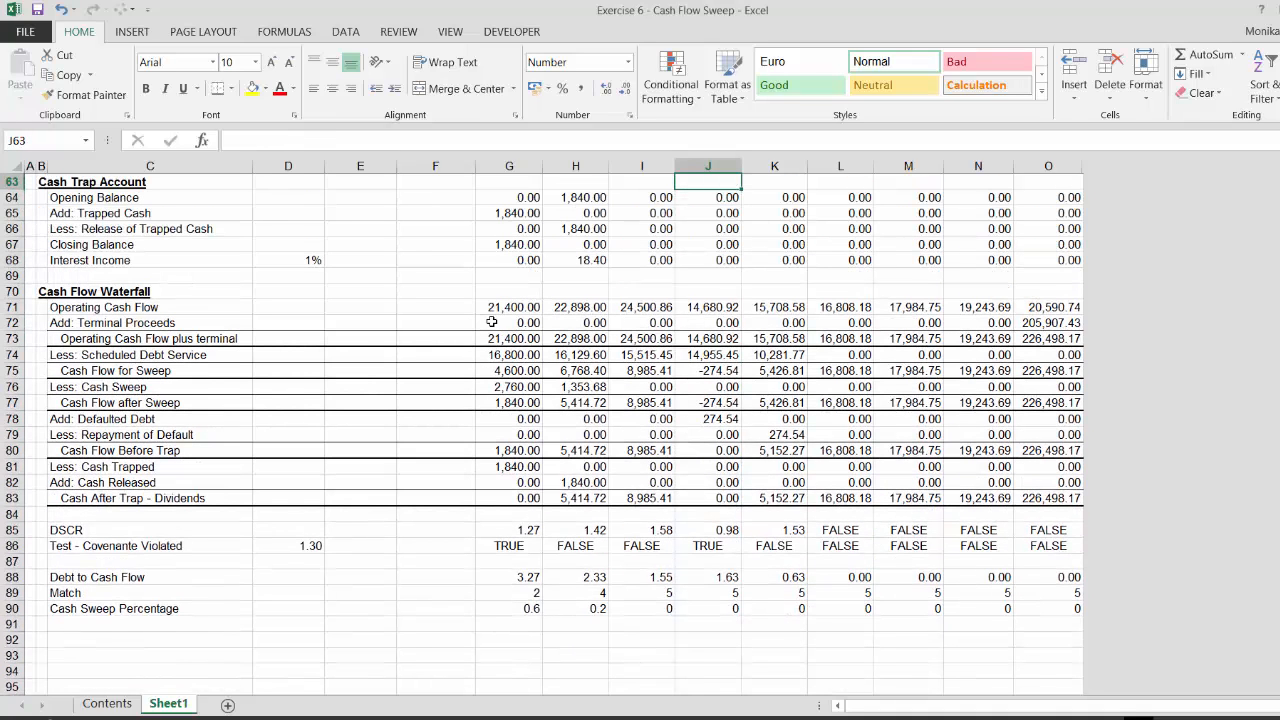
left_click(500, 380)
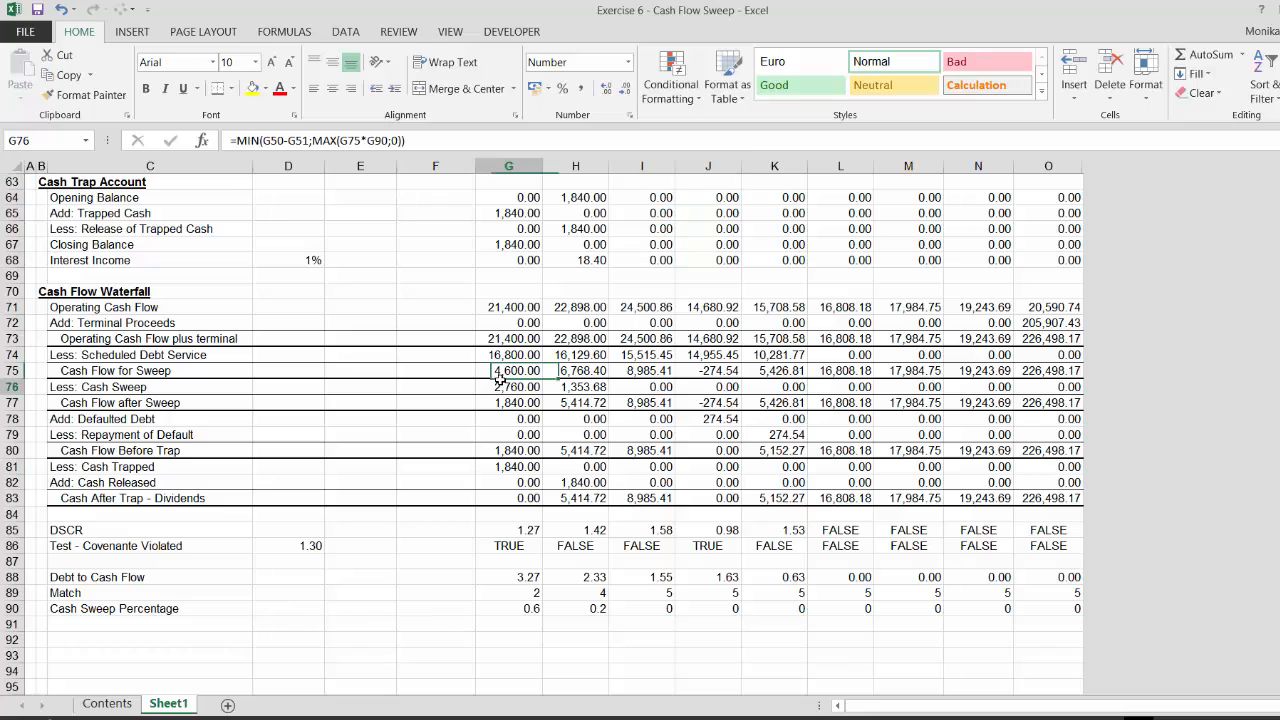
key("Down")
key("Up")
key("Down")
key("Up")
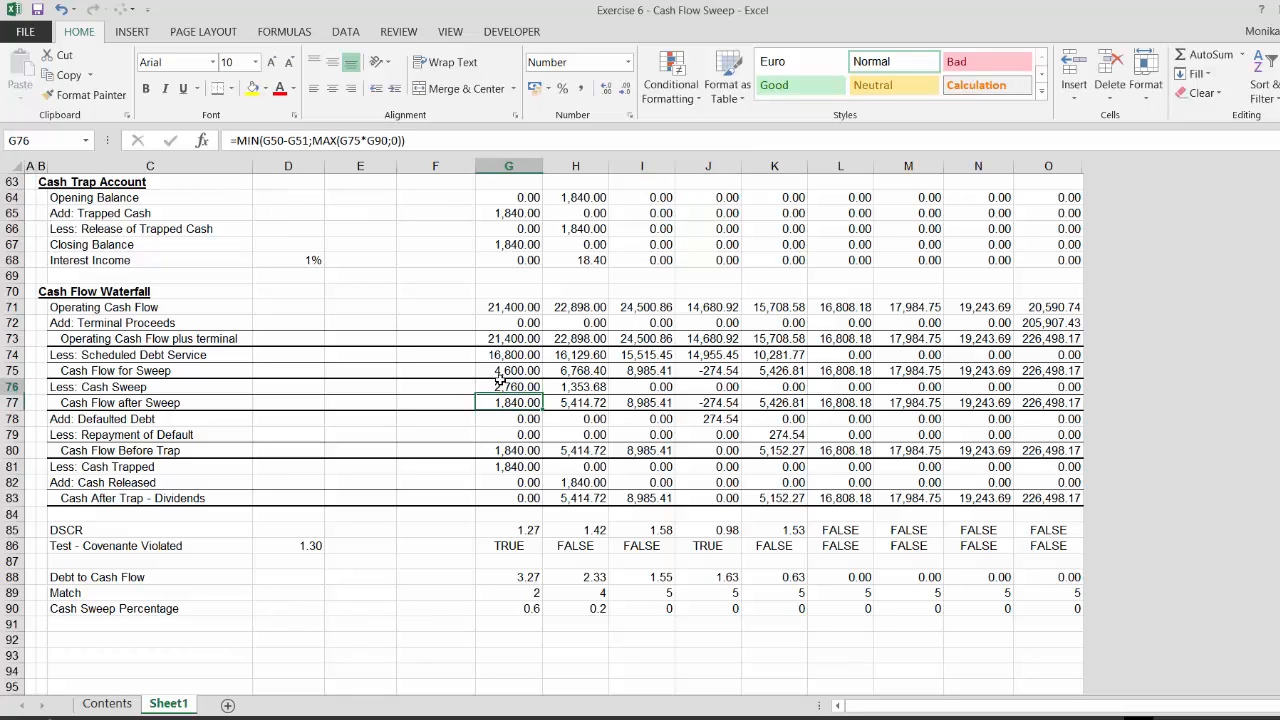
key("Right")
key("Right")
key("Left")
key("Left")
key("Down")
key("Down")
key("Down")
key("Down")
key("Down")
key("Down")
key("Down")
key("Down")
key("Down")
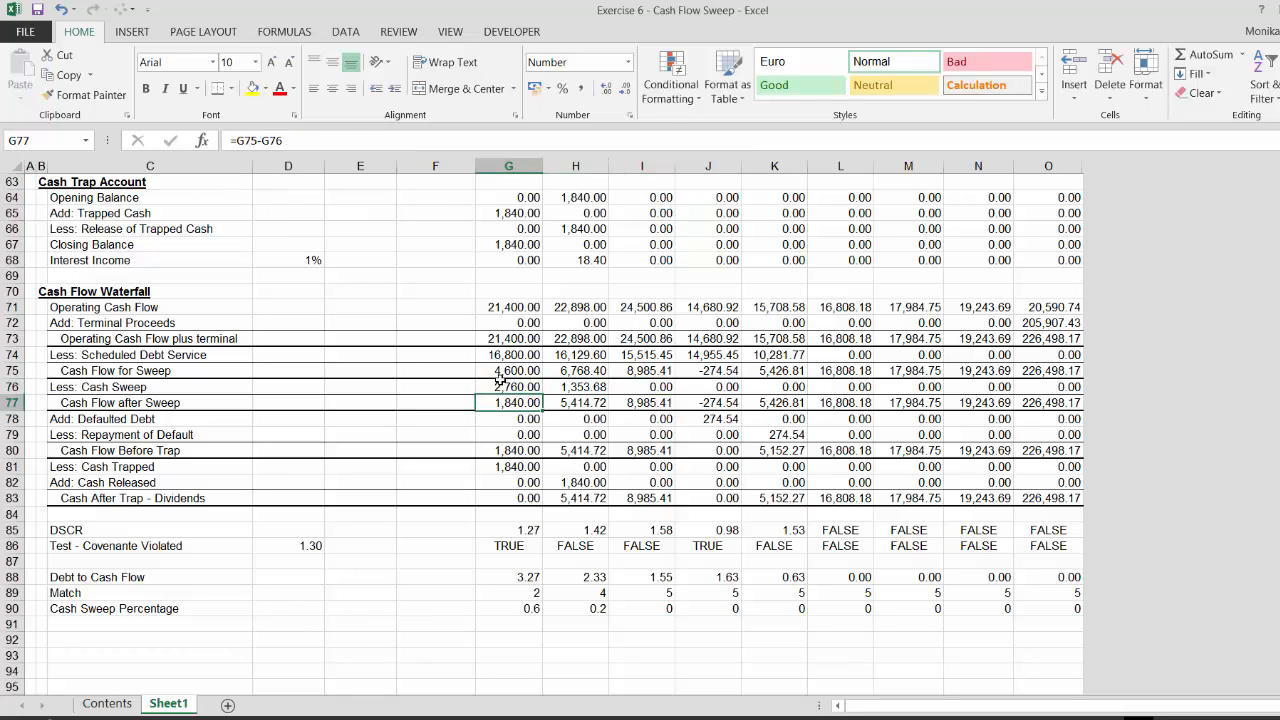
key("Right")
key("Right")
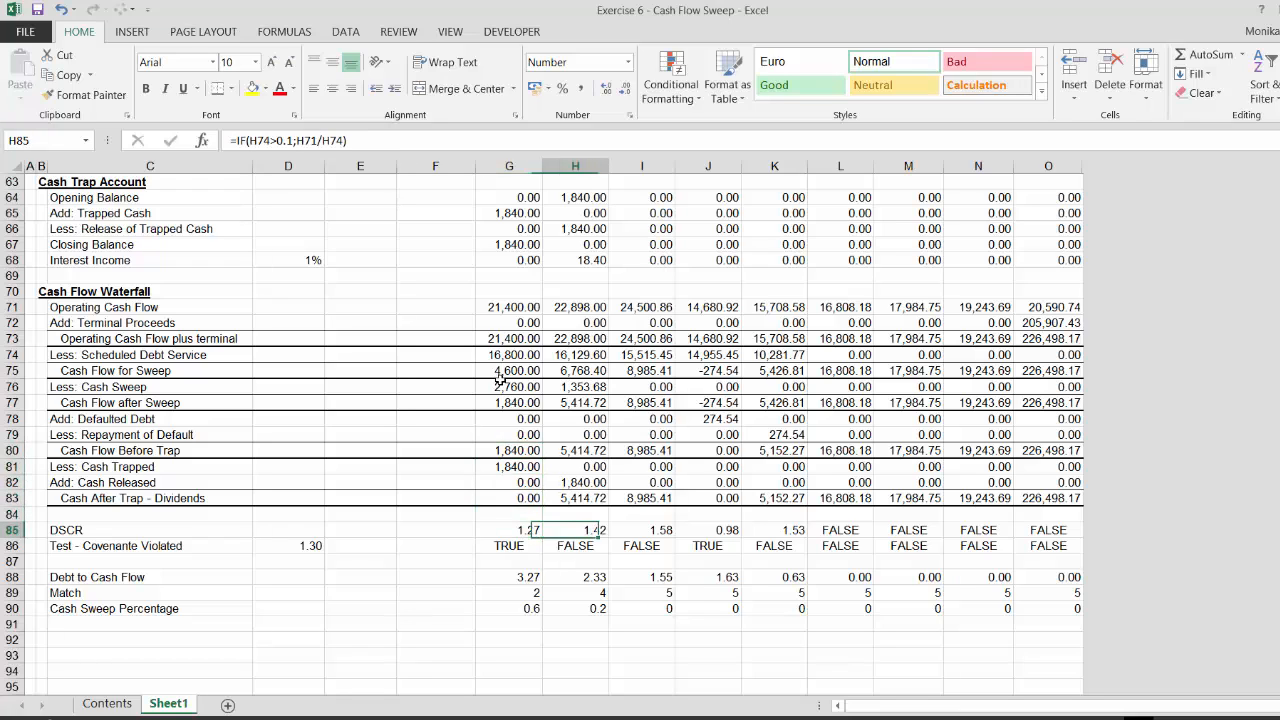
Continue checking the waterfall and ratio formulas cell by cell in the second to fourth periods
key("Left")
key("Up")
key("Up")
key("Up")
key("Up")
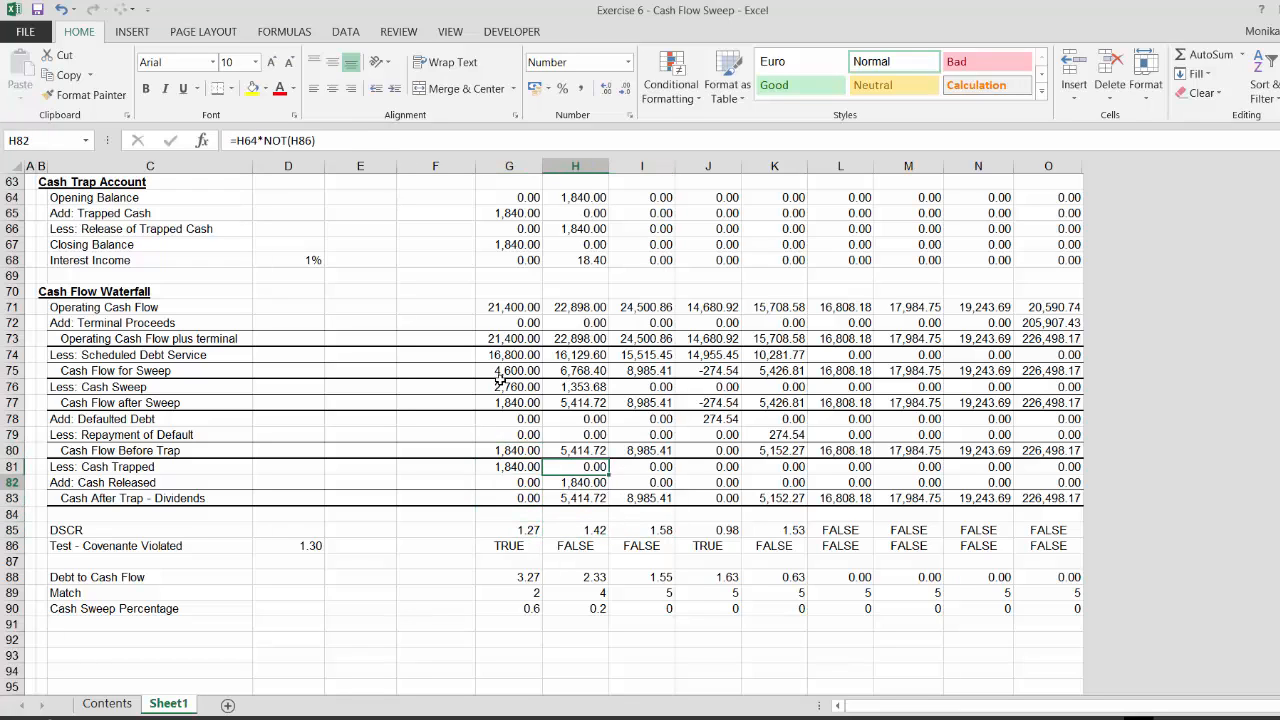
key("Down")
key("Down")
key("Down")
key("Down")
key("Up")
key("Up")
key("Up")
key("Up")
key("Up")
key("Up")
key("Up")
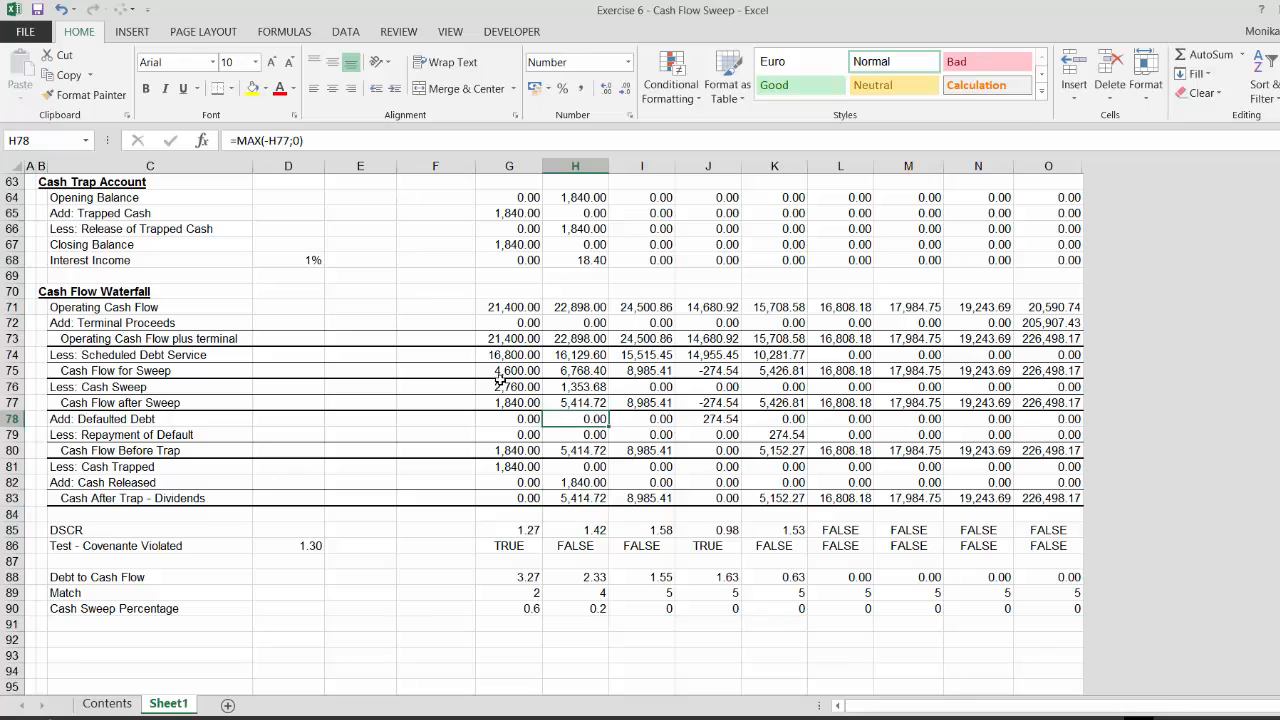
key("Down")
key("Down")
key("Down")
key("Down")
key("Down")
key("Down")
key("Down")
key("Down")
key("Down")
key("Down")
key("Down")
key("Up")
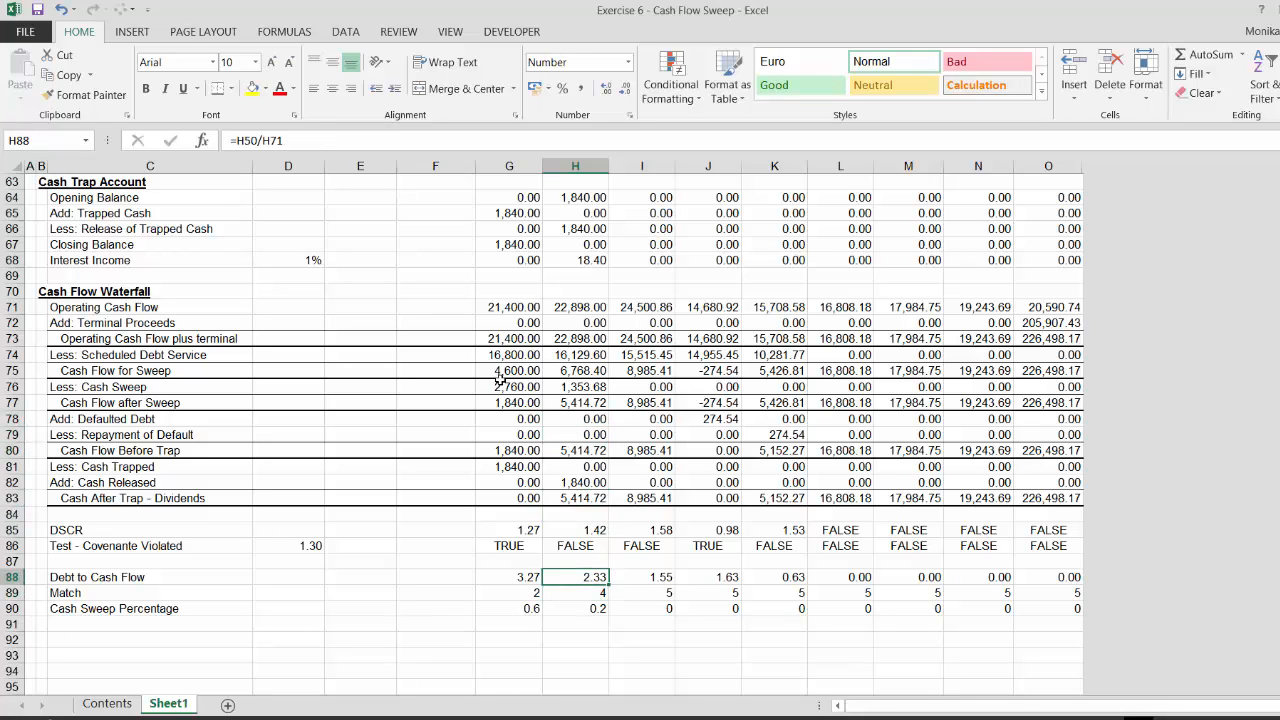
key("Right")
key("Right")
key("Left")
key("Left")
key("Down")
key("Down")
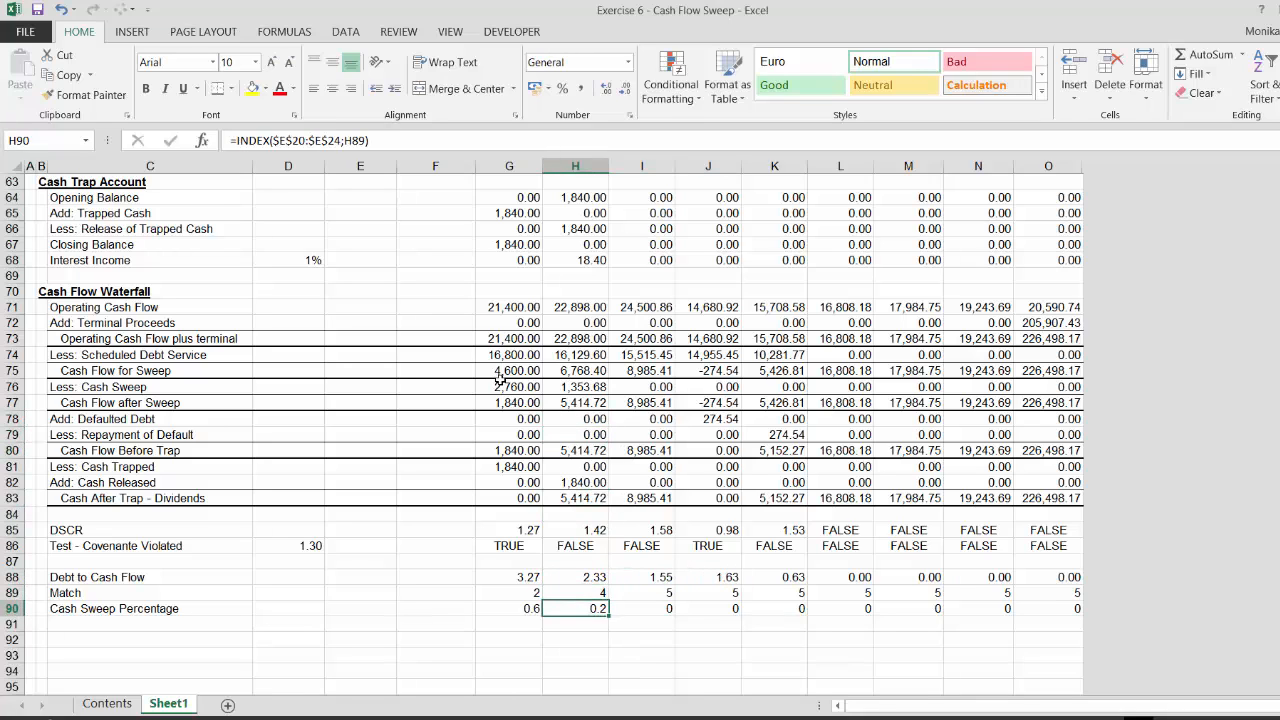
key("Down")
key("Up")
key("Up")
key("Up")
key("Right")
key("Right")
key("Right")
key("Left")
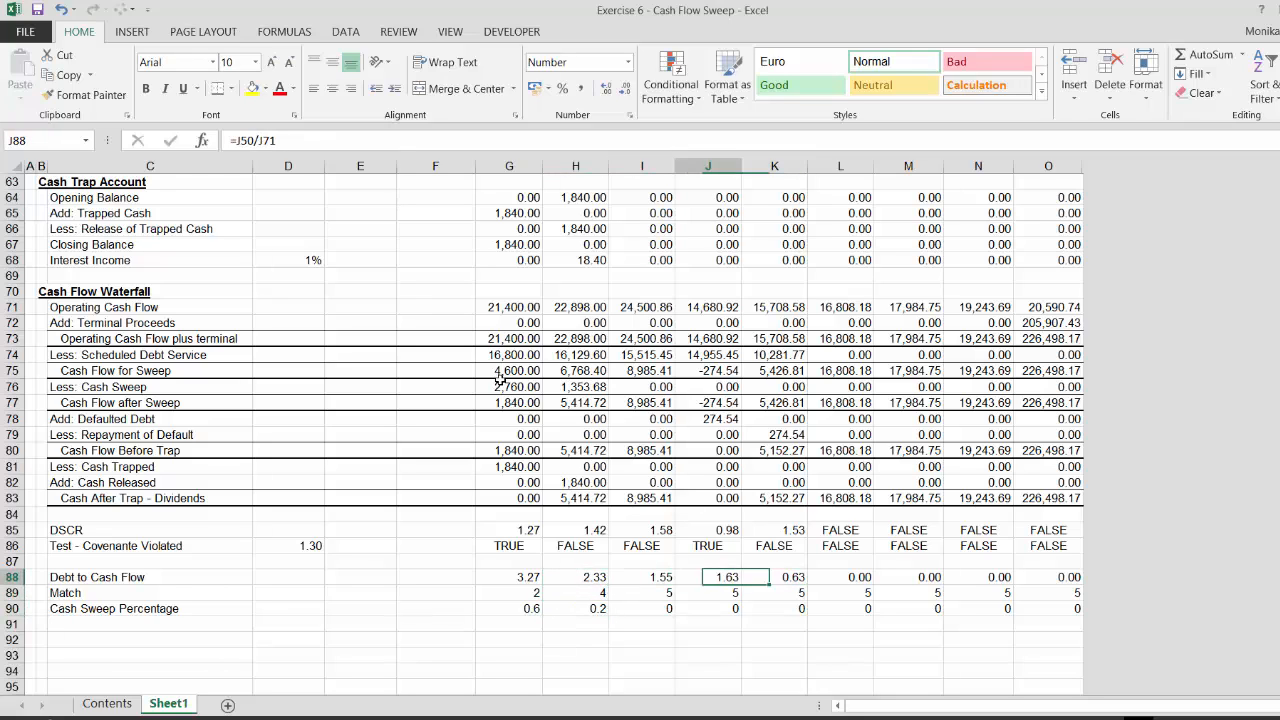
key("Left")
key("Left")
key("Down")
key("Down")
key("Up")
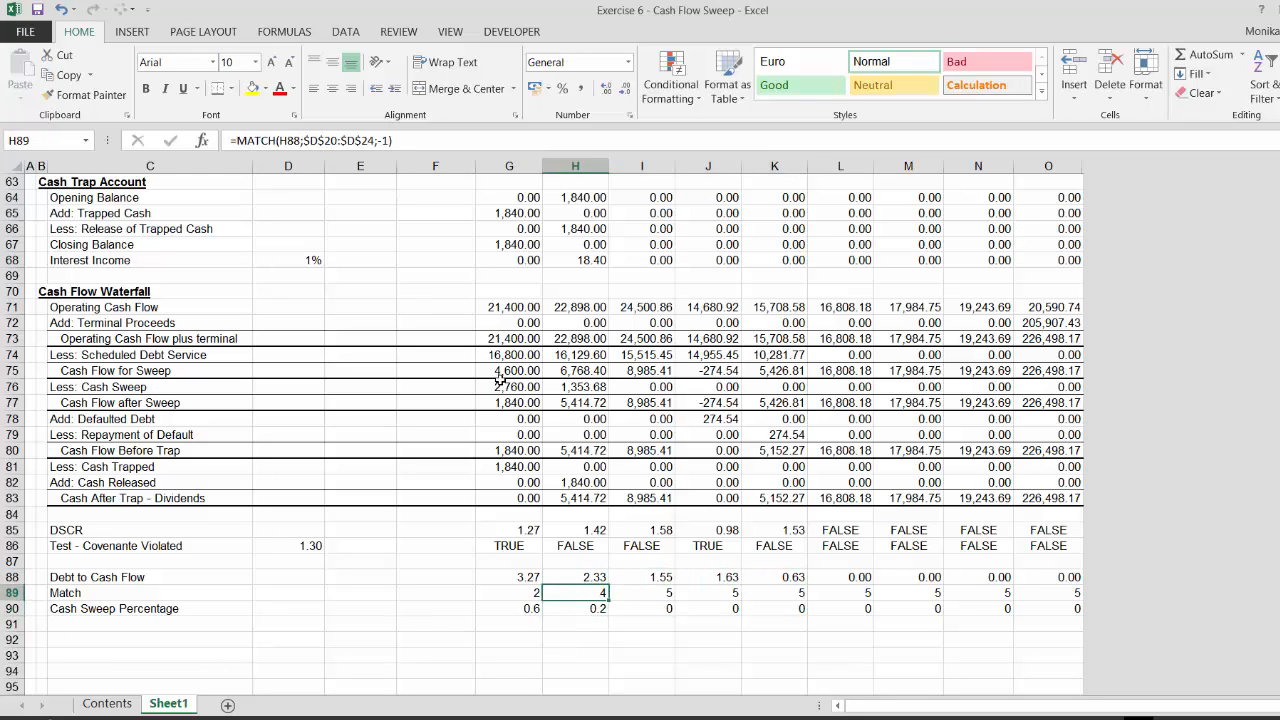
key("Up")
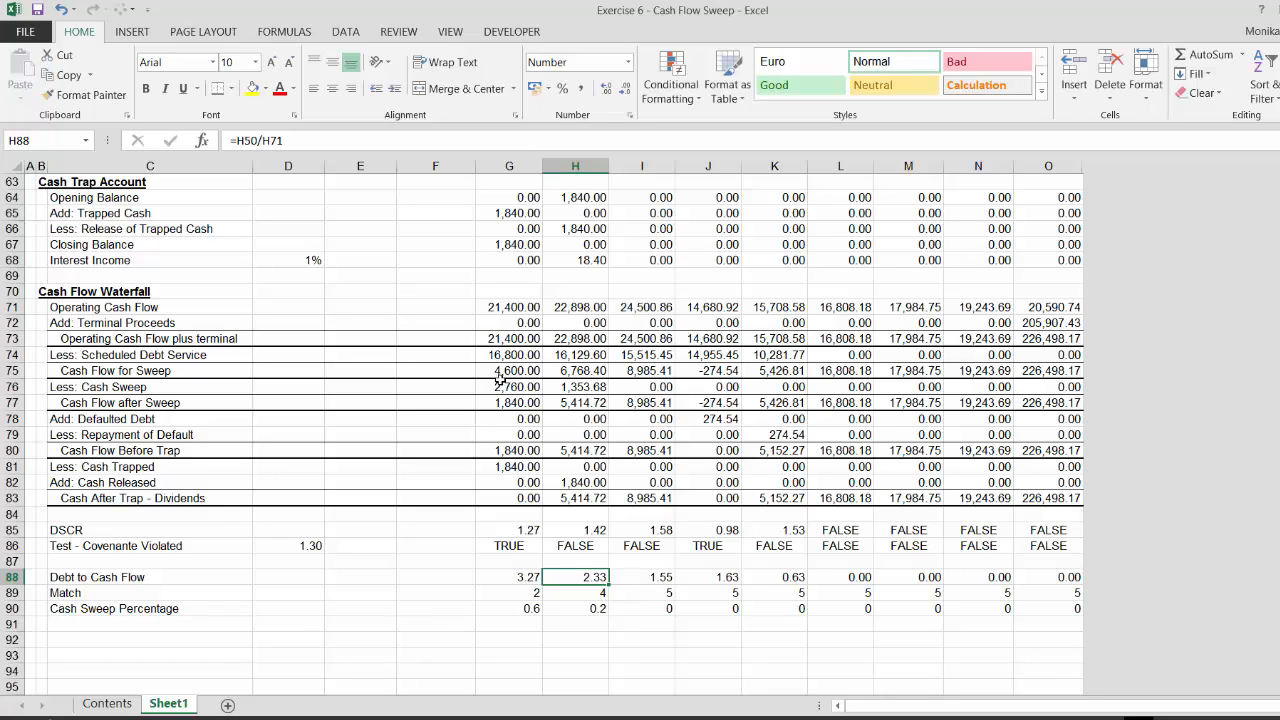
key("Down")
key("Down")
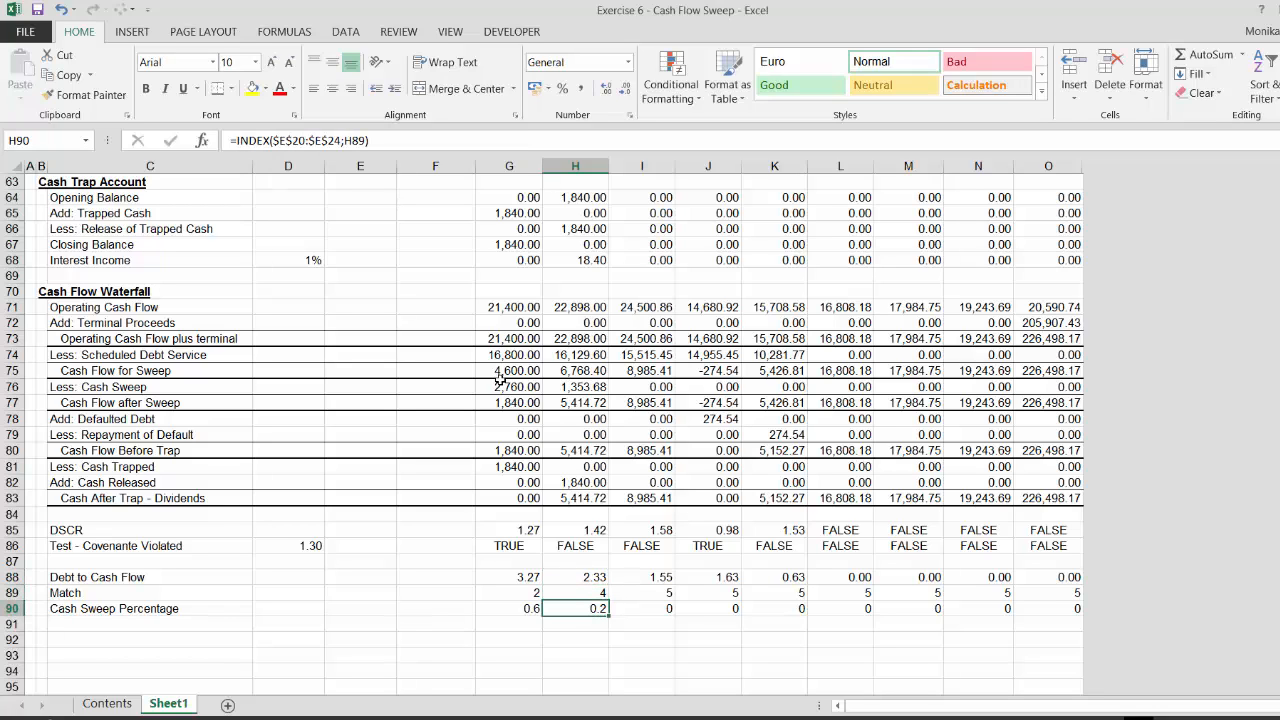
key("Right")
key("Right")
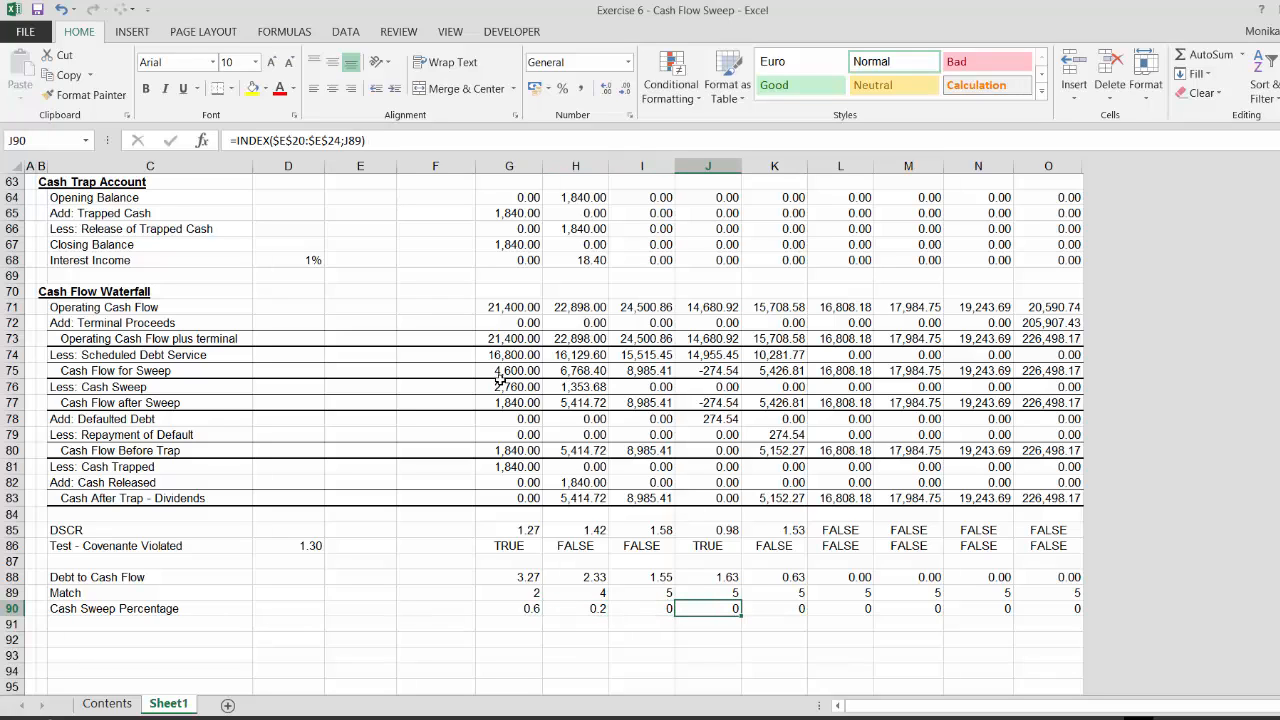
key("Up")
key("Up")
key("Up")
key("Up")
key("Up")
key("Up")
key("Up")
key("Up")
key("Up")
key("Up")
key("Up")
key("Up")
key("Up")
key("Up")
key("Up")
key("Up")
key("Up")
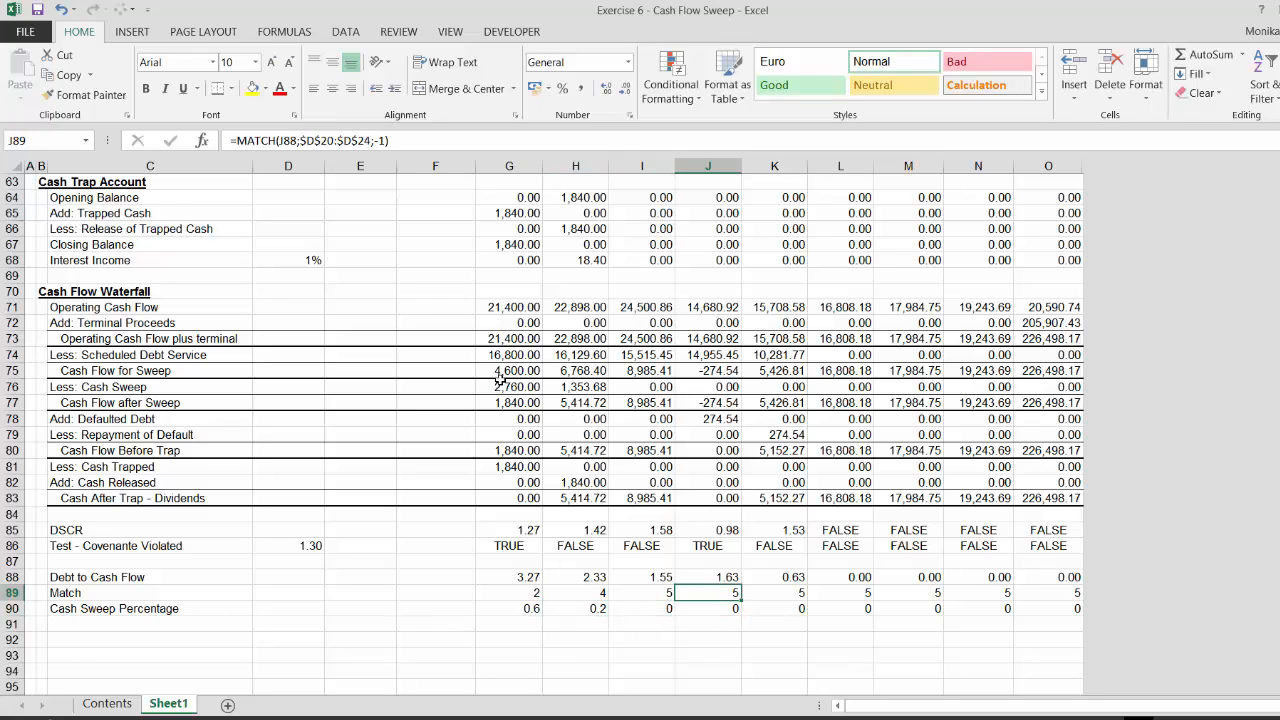
key("Down")
key("Down")
key("Down")
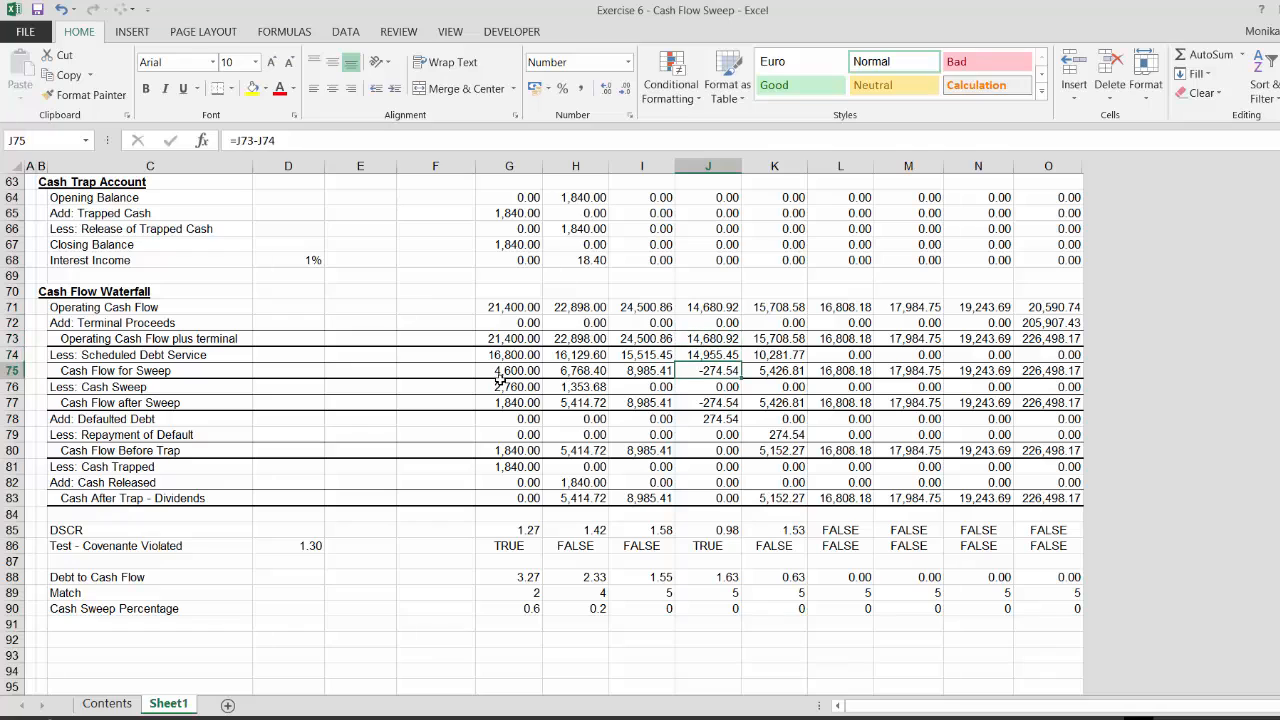
key("Up")
key("Up")
key("Up")
key("Up")
key("Down")
key("Down")
key("Down")
key("Down")
key("Down")
key("Down")
key("Down")
key("Down")
key("Down")
key("Down")
key("Down")
key("Down")
key("Down")
key("Down")
key("Down")
key("Down")
key("Down")
key("Down")
key("Down")
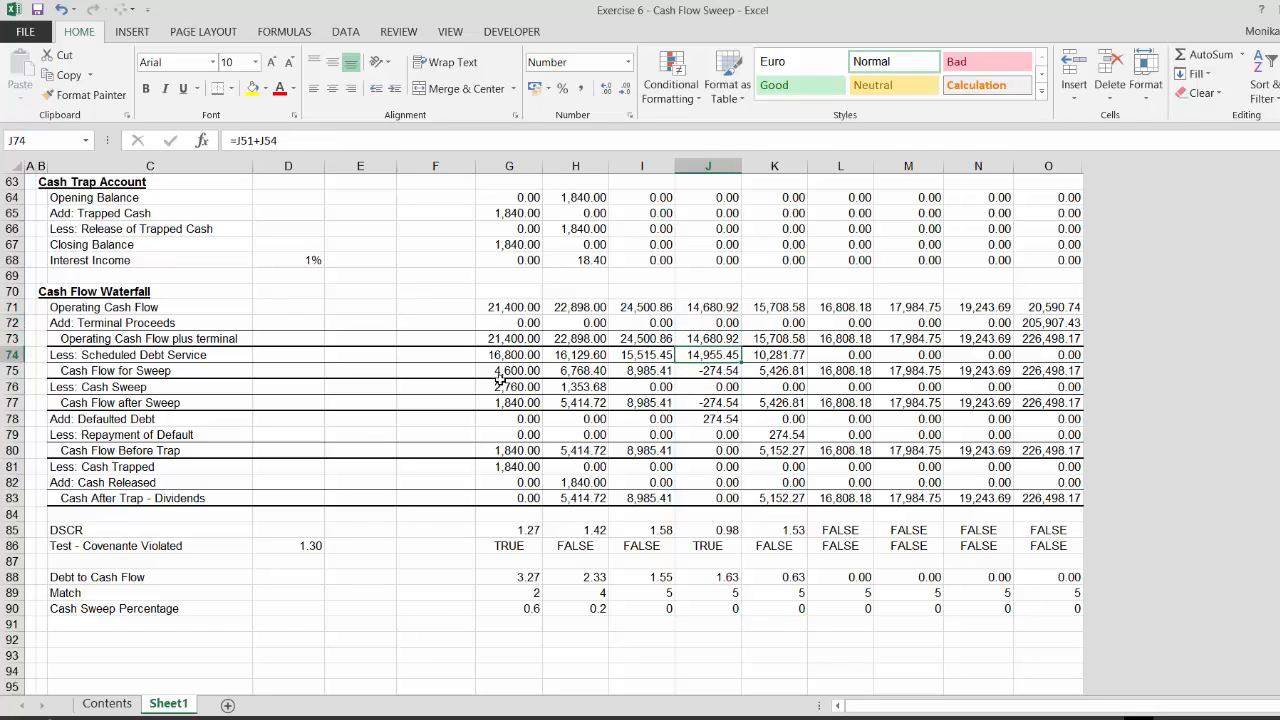
key("Up")
key("Up")
key("Up")
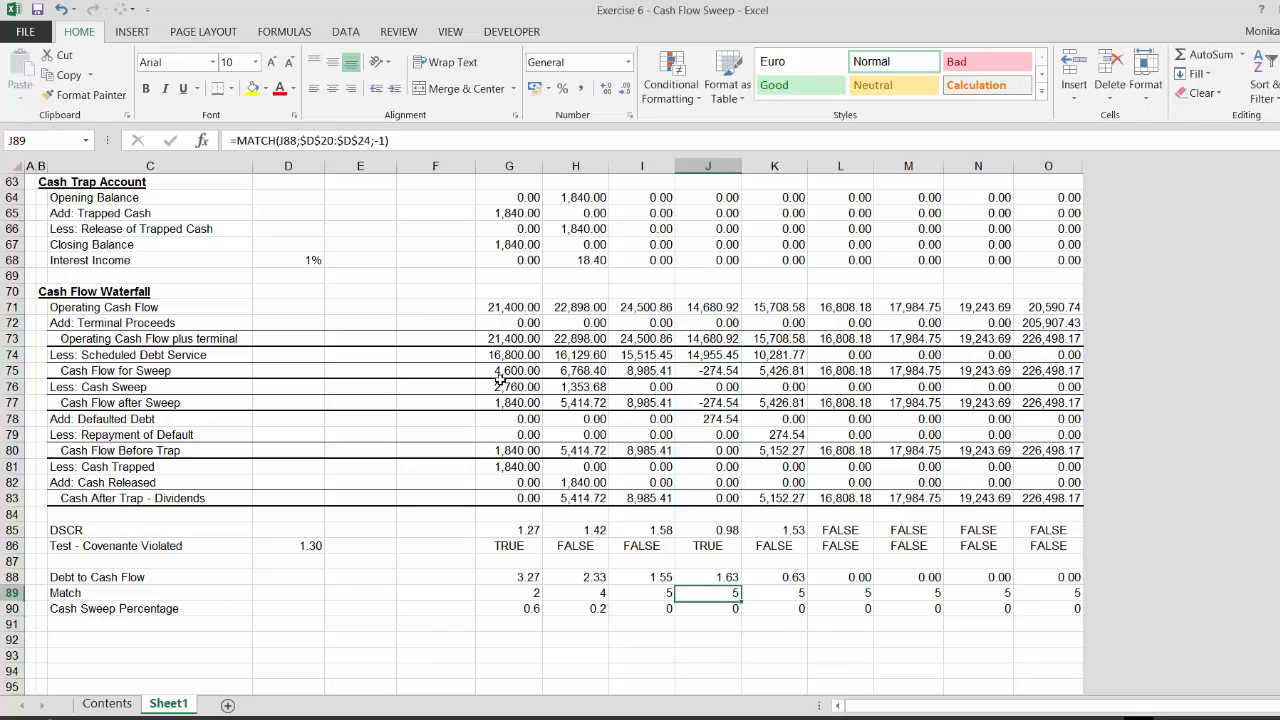
key("Up")
key("Up")
key("Up")
key("Up")
key("Up")
key("Up")
key("Up")
key("Up")
key("Up")
key("Up")
key("Up")
key("Up")
key("Up")
key("Up")
key("Up")
key("Up")
key("Up")
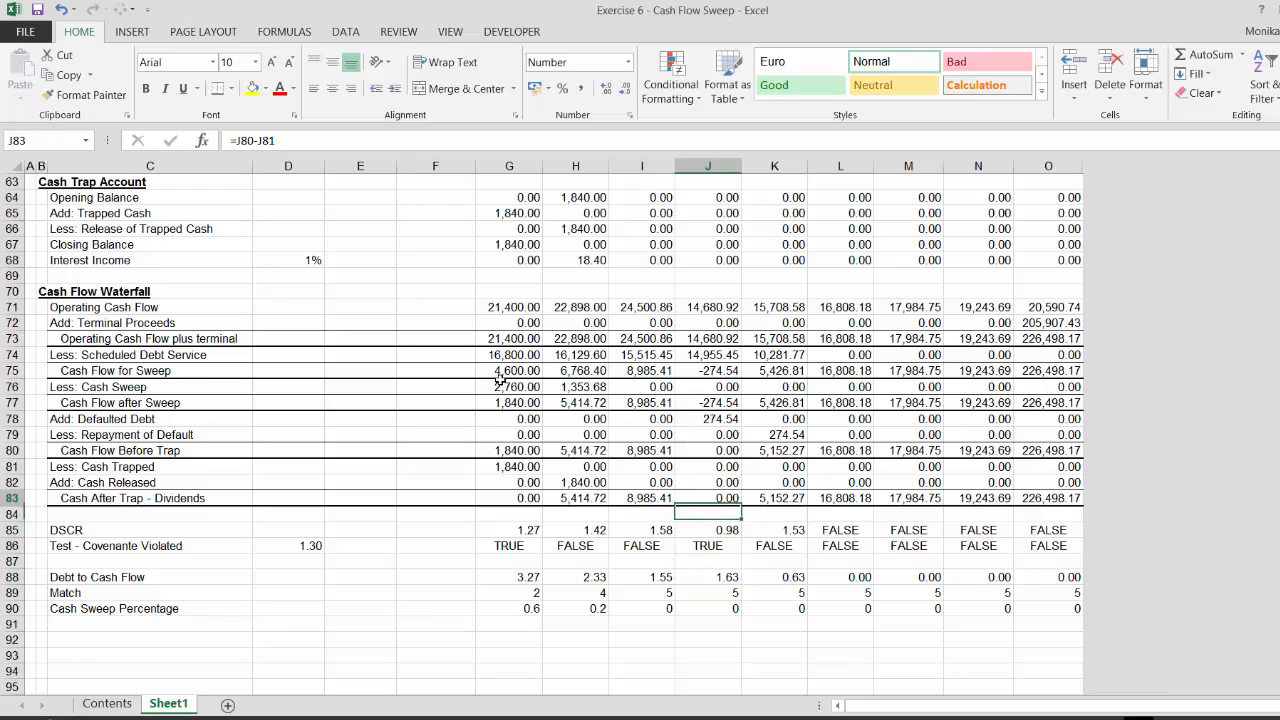
key("Down")
key("Down")
key("Down")
key("Down")
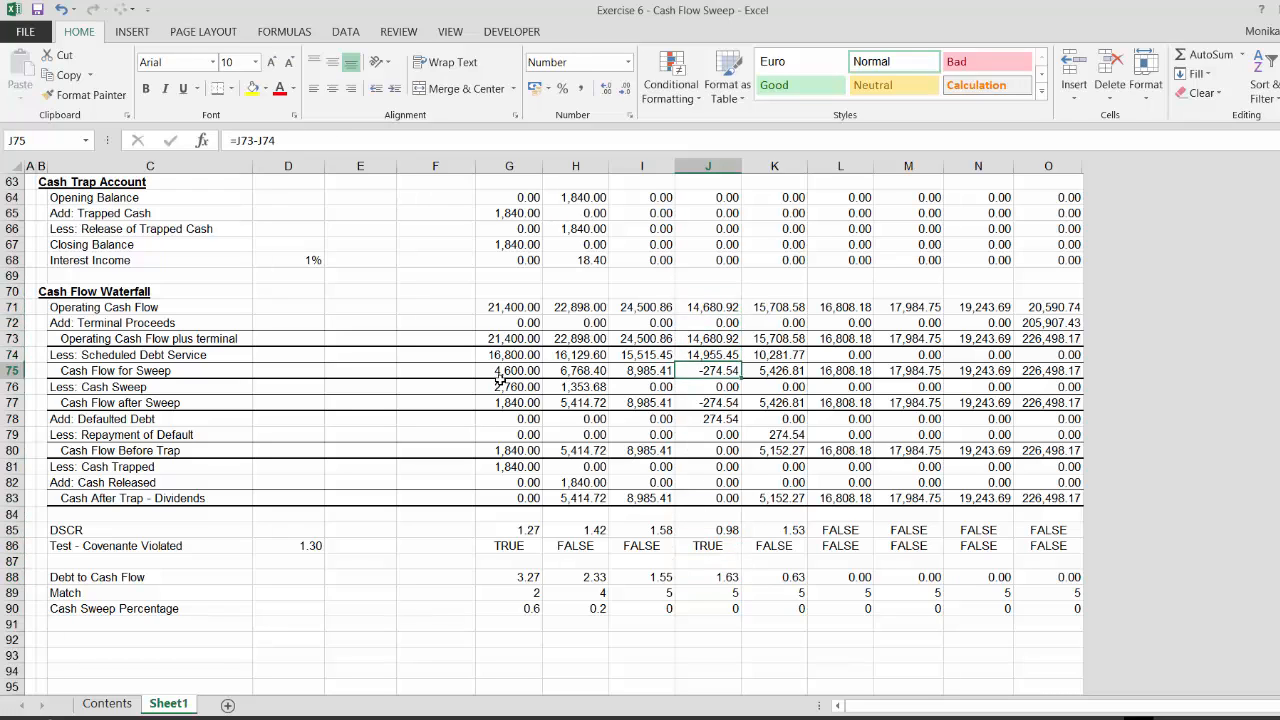
key("Up")
key("Up")
key("Up")
key("Up")
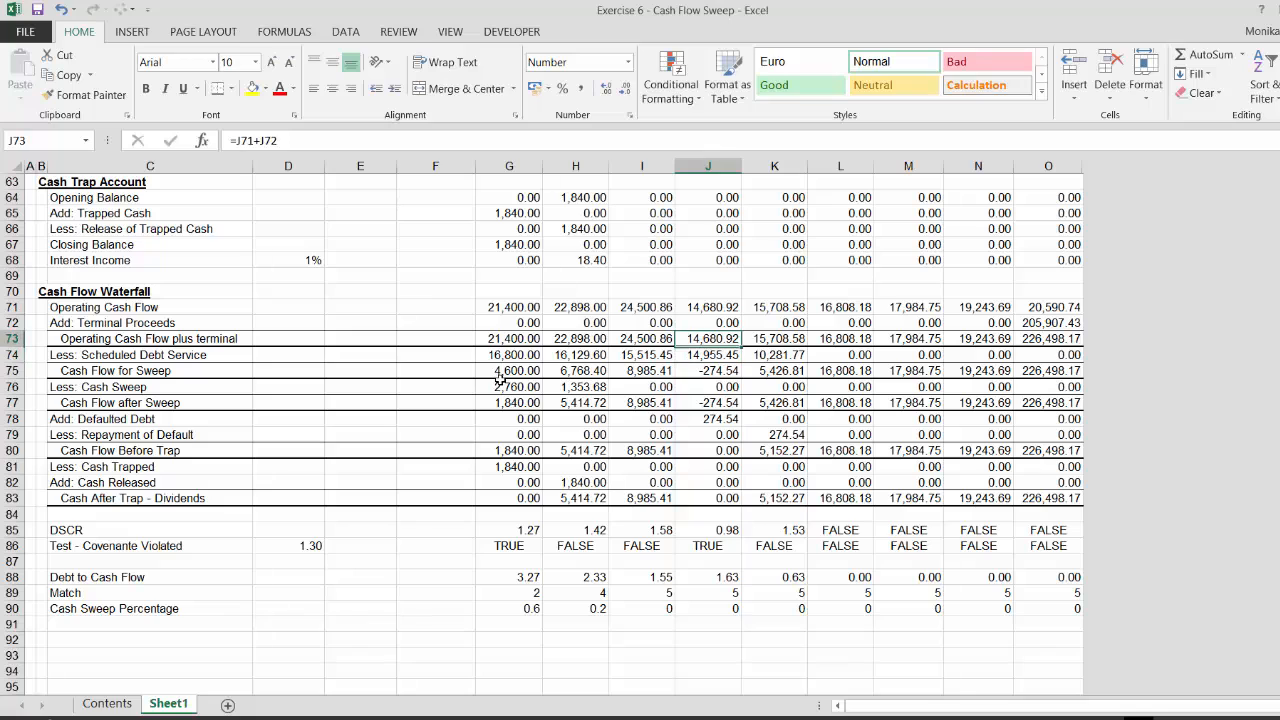
key("Down")
key("Down")
key("Down")
key("Down")
key("Down")
key("Down")
key("Down")
key("Down")
key("Down")
key("Down")
key("Down")
key("Down")
key("Down")
key("Down")
key("Down")
key("Down")
key("Down")
key("Down")
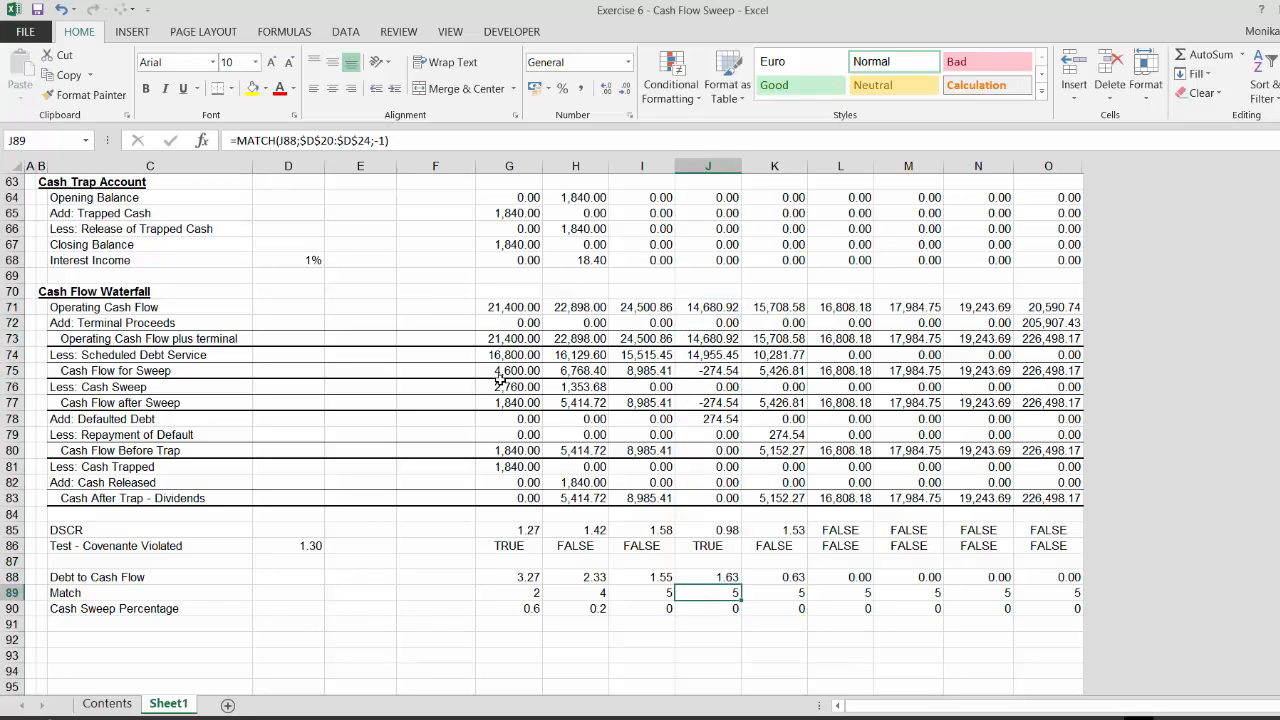
key("Up")
key("Up")
key("Up")
key("Up")
key("Up")
key("Up")
key("Up")
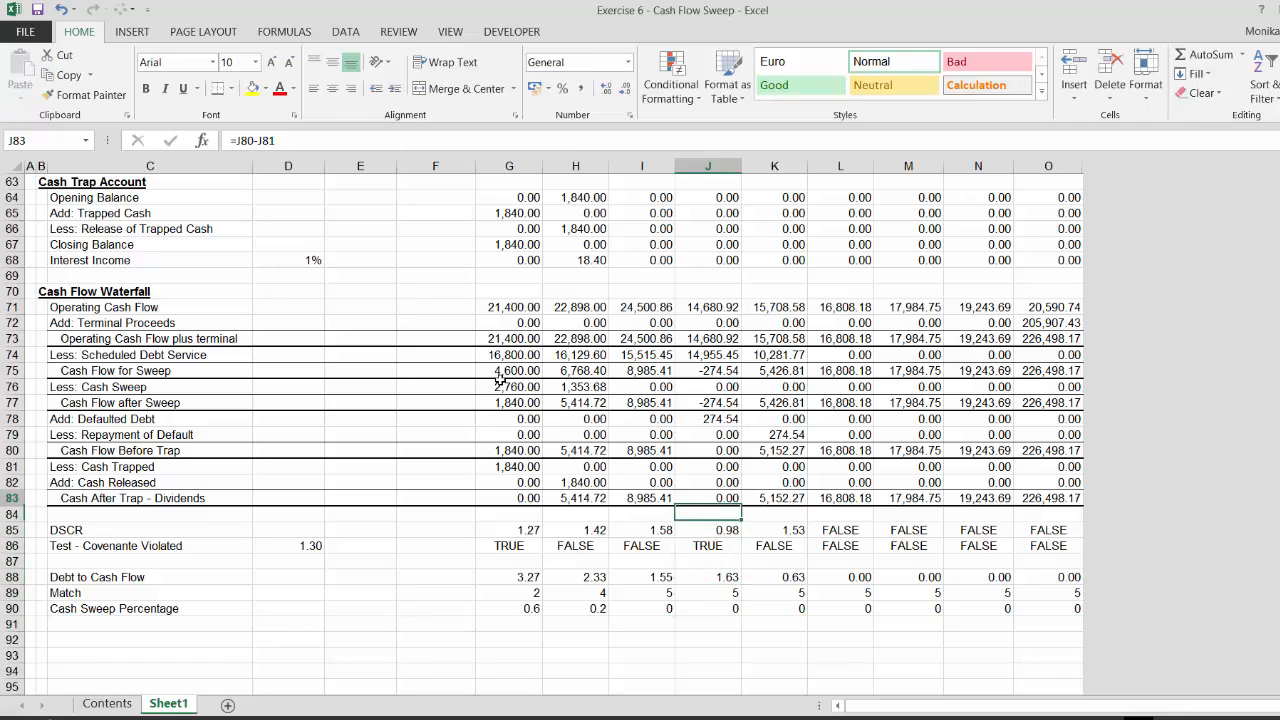
Check the waterfall formulas cell by cell in the fifth to ninth periods
key("Right")
key("Up")
key("Up")
key("Up")
key("Up")
key("Up")
key("Up")
key("Up")
key("Up")
key("Up")
key("Up")
key("Up")
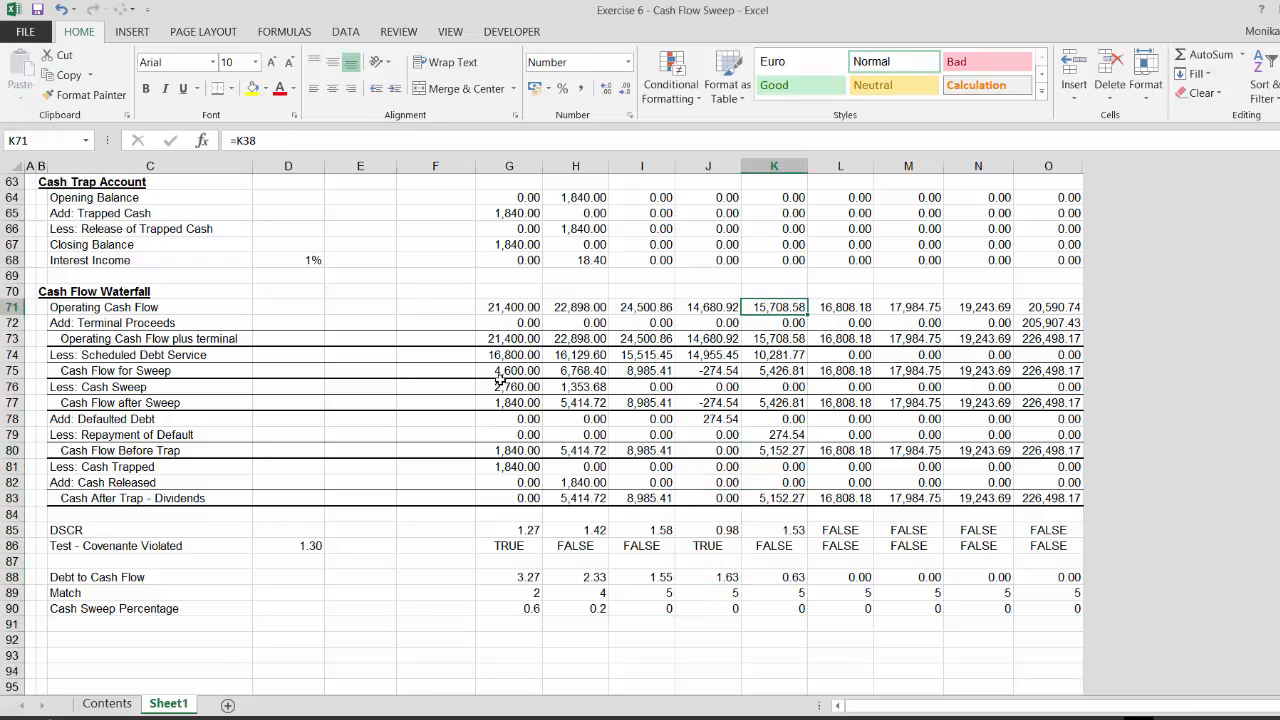
key("Down")
key("Down")
key("Down")
key("Down")
key("Down")
key("Down")
key("Down")
key("Down")
key("Down")
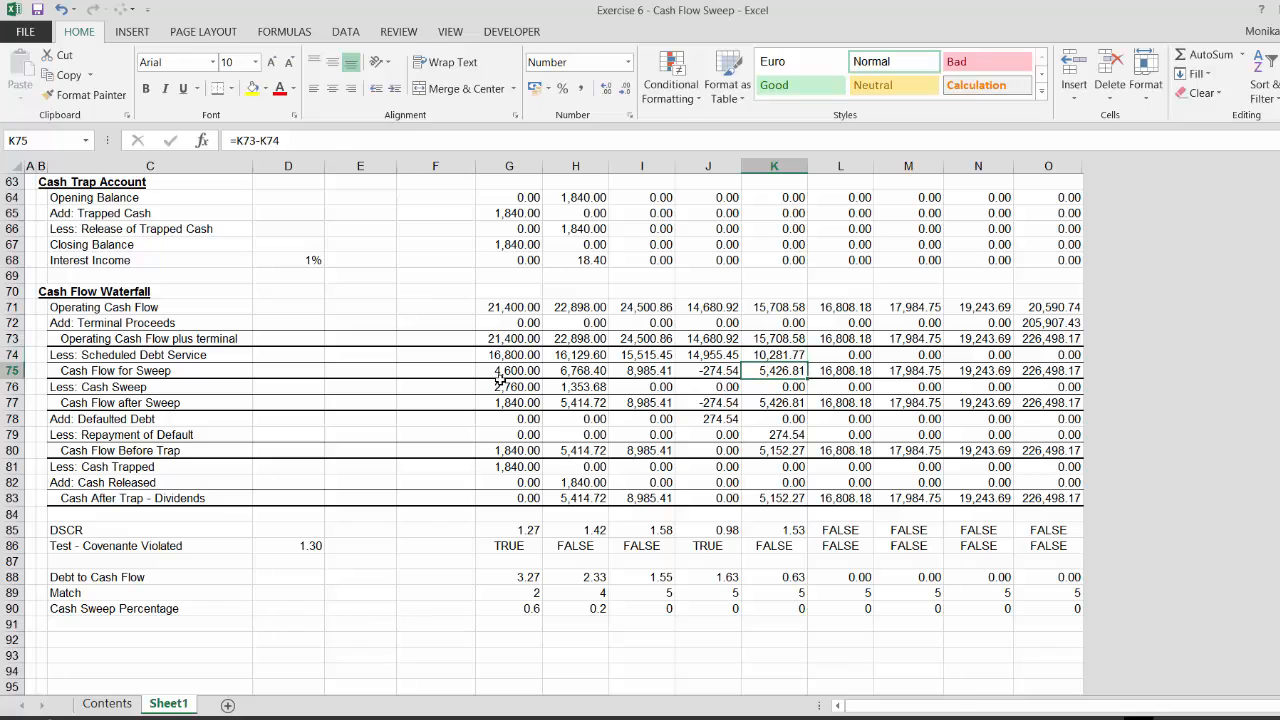
key("Down")
key("Down")
key("Down")
key("Down")
key("Down")
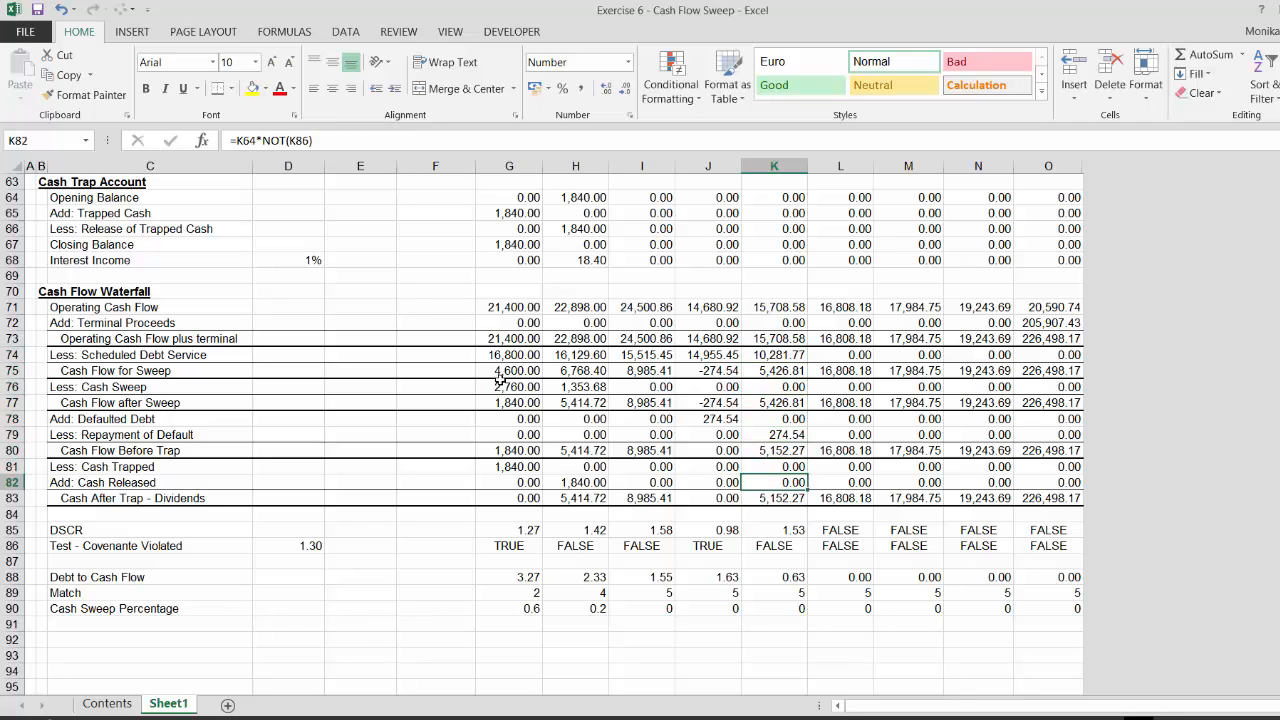
key("Up")
key("Up")
key("Right")
key("Right")
key("Right")
key("Right")
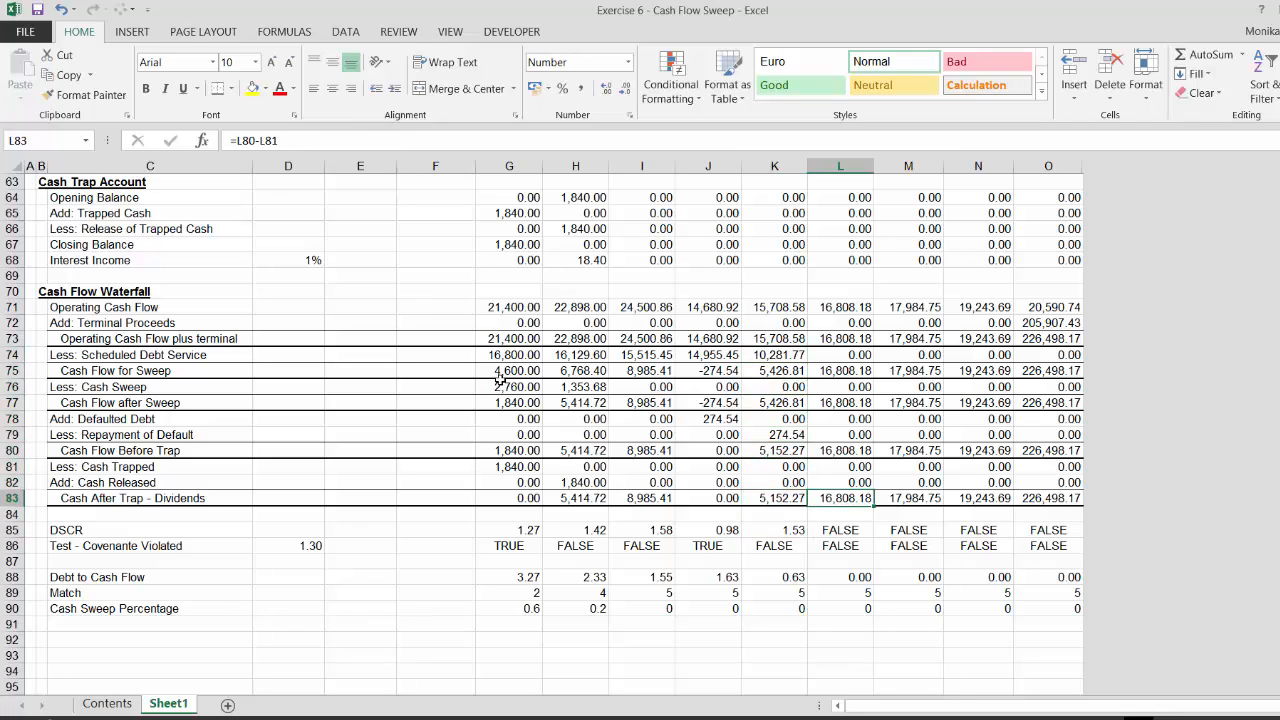
key("Up")
key("Down")
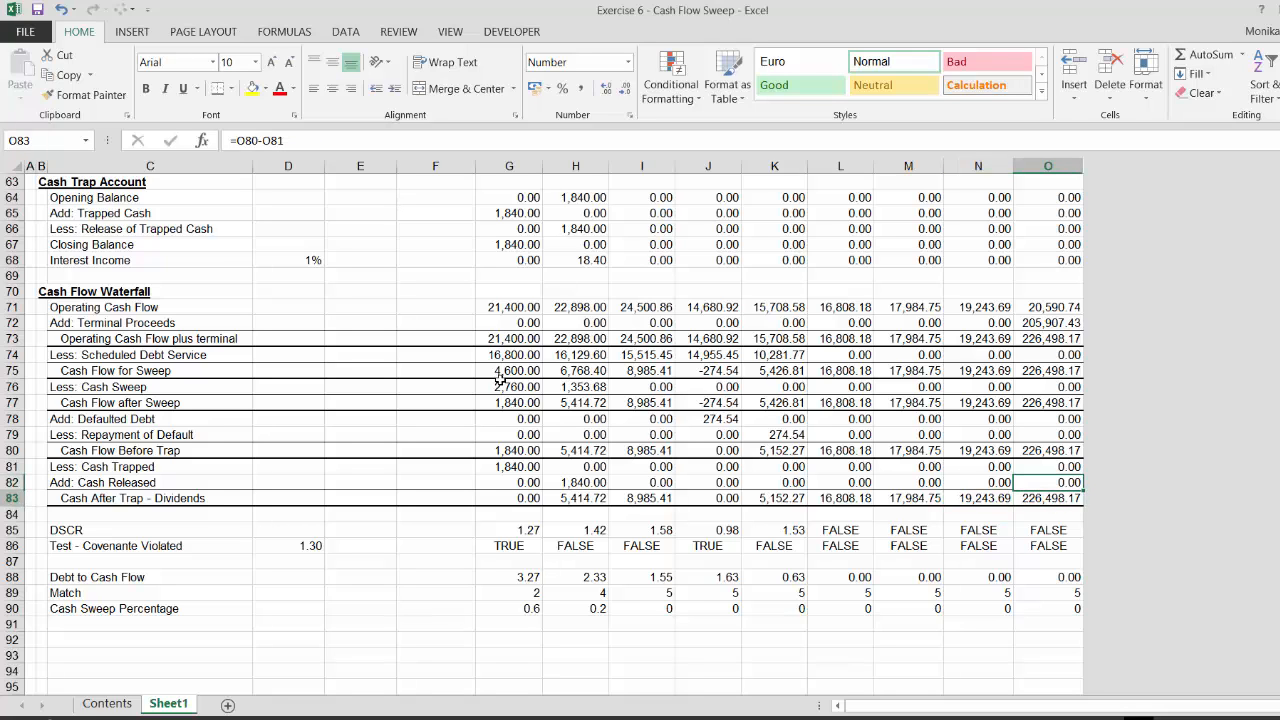
key("Left")
key("Left")
key("Left")
key("Left")
key("Left")
key("Left")
key("Left")
key("Left")
key("Left")
key("Left")
key("Left")
key("Left")
key("Up")
key("Up")
key("Up")
key("Up")
key("Up")
key("Up")
key("Up")
key("Up")
key("Up")
key("Up")
key("Up")
key("Up")
key("Up")
key("Up")
key("Up")
key("Up")
key("Up")
key("Up")
key("Up")
key("Up")
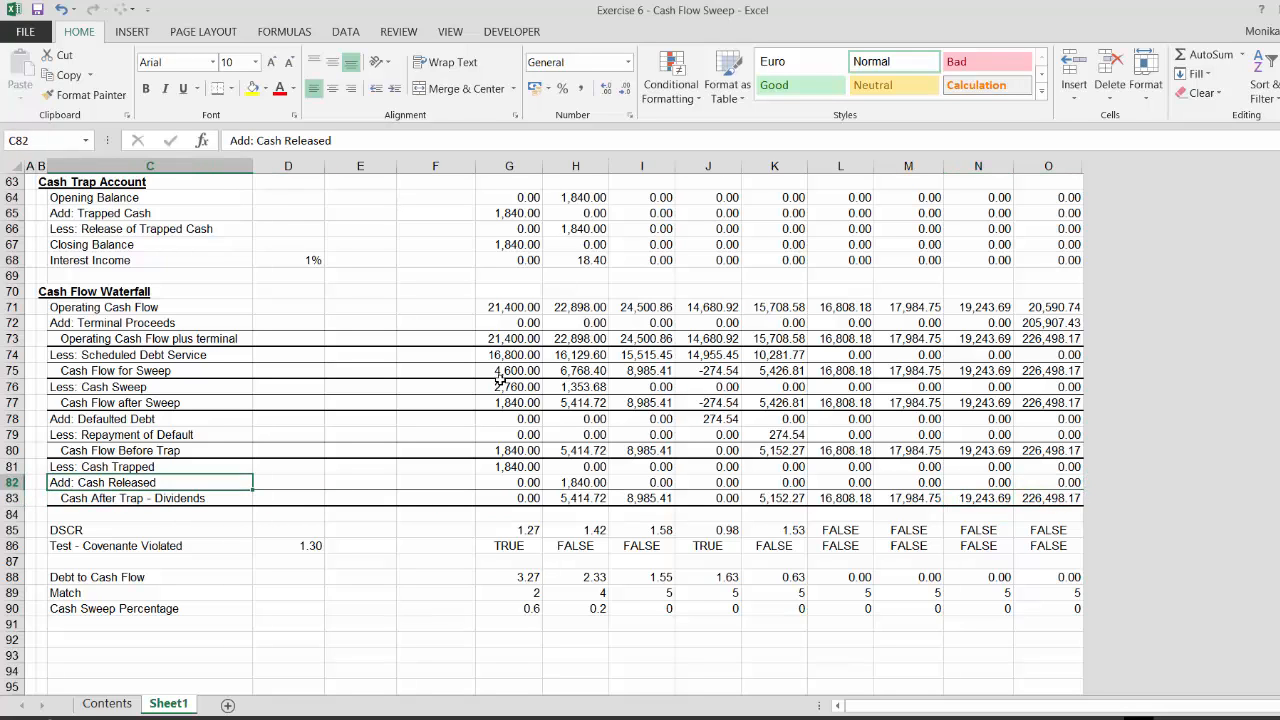
key("Up")
key("Up")
key("Up")
key("Up")
key("Up")
key("Up")
key("Up")
key("Up")
key("Up")
key("Up")
key("Up")
key("Up")
key("Up")
key("Up")
key("Up")
key("Up")
key("Up")
key("Up")
key("Up")
key("Up")
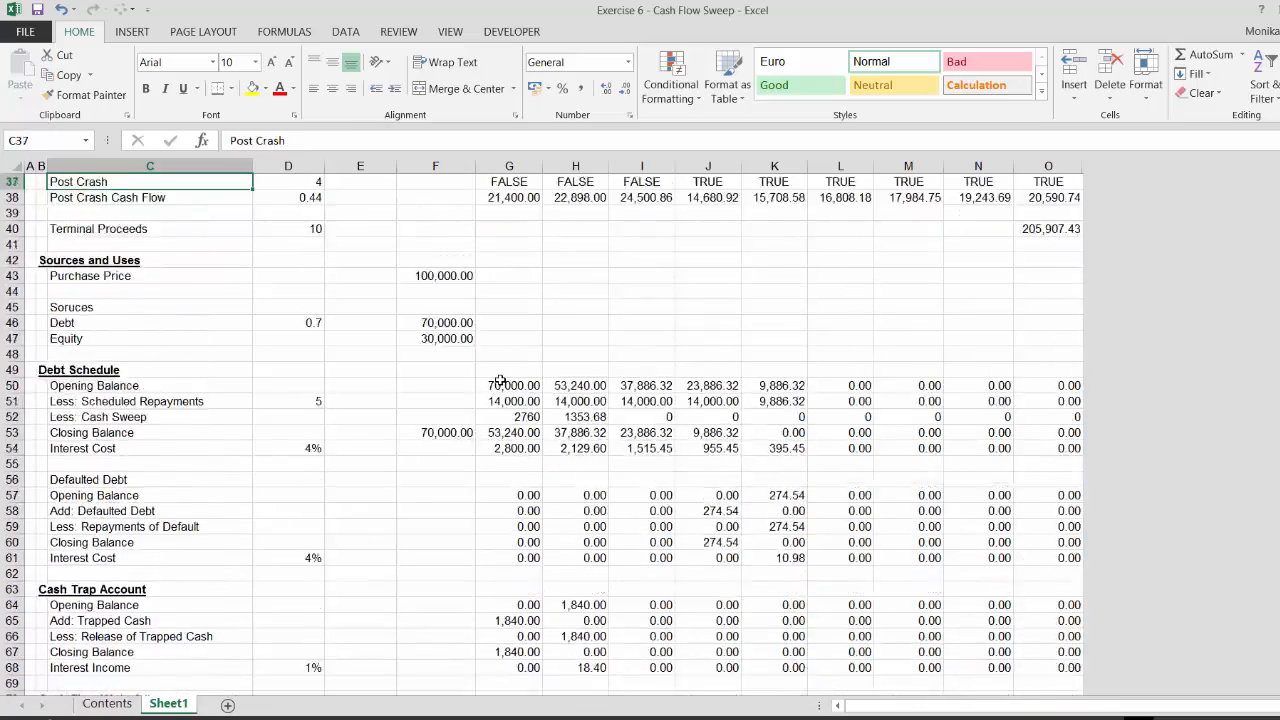
Set the Year of Crash assumption to 2
key("Up")
key("Up")
key("Up")
key("Up")
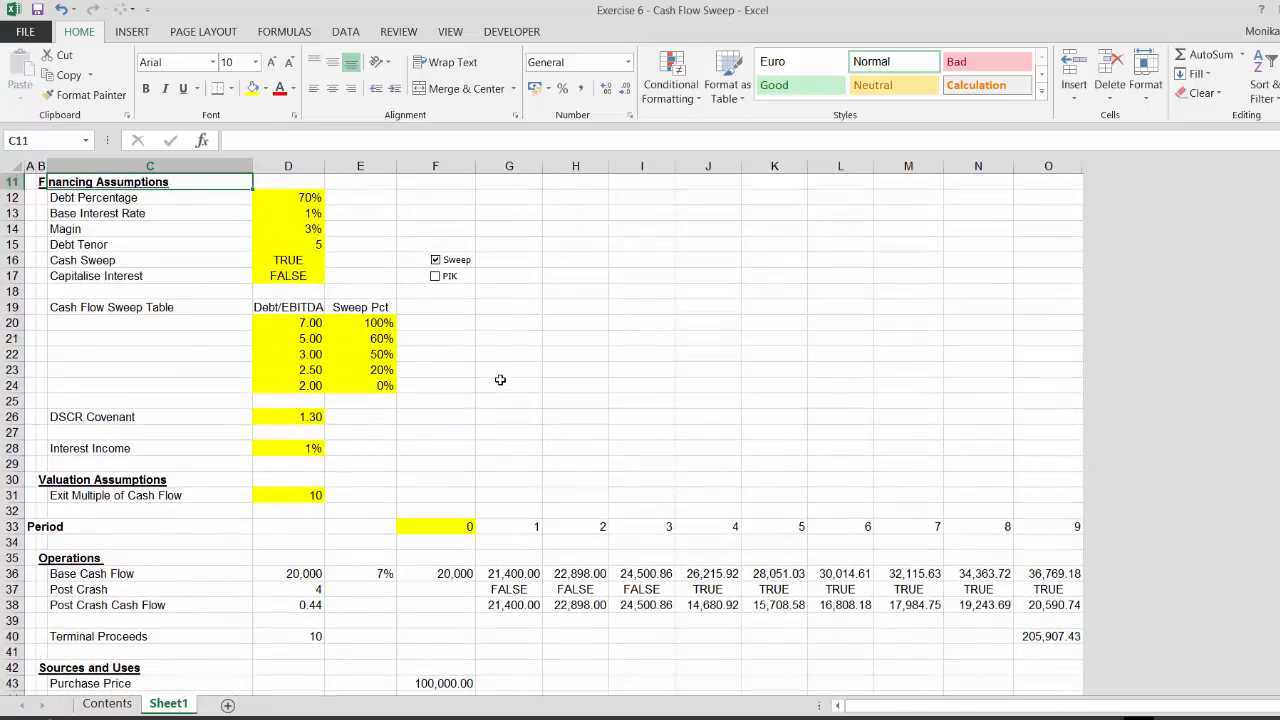
key("Up")
key("Up")
key("Up")
key("Up")
key("Up")
key("Up")
key("Up")
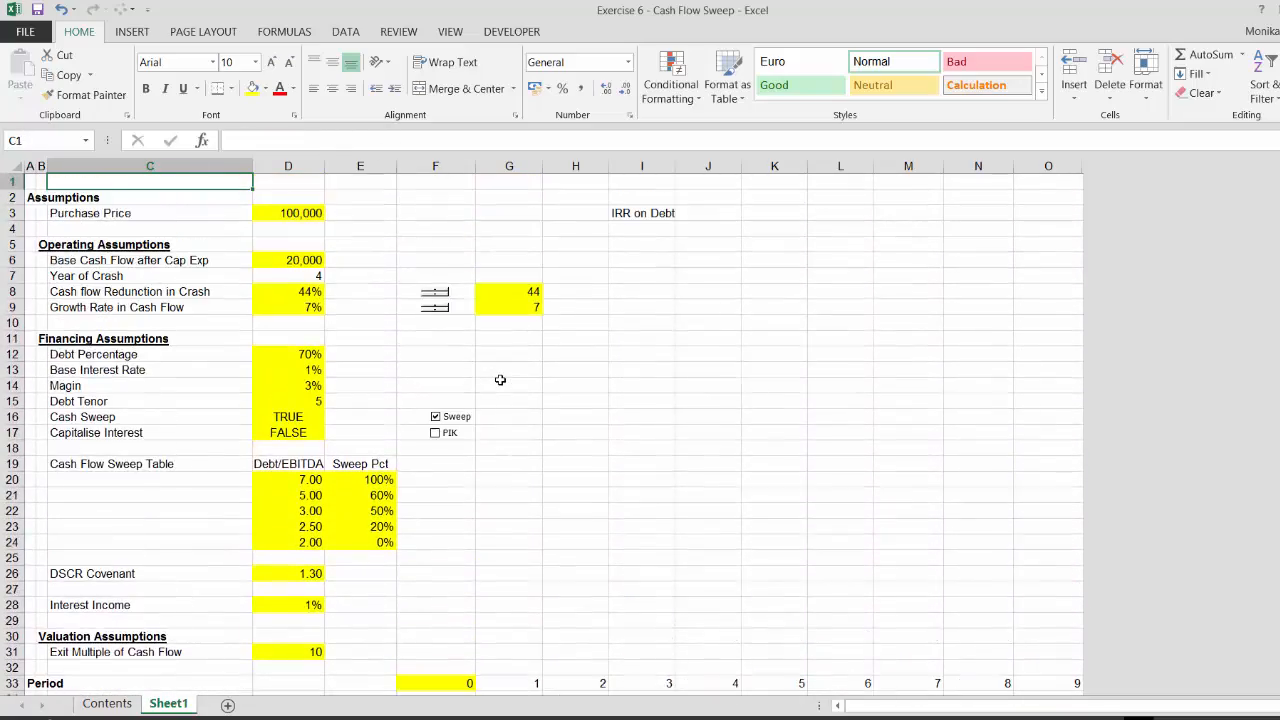
left_click(299, 274)
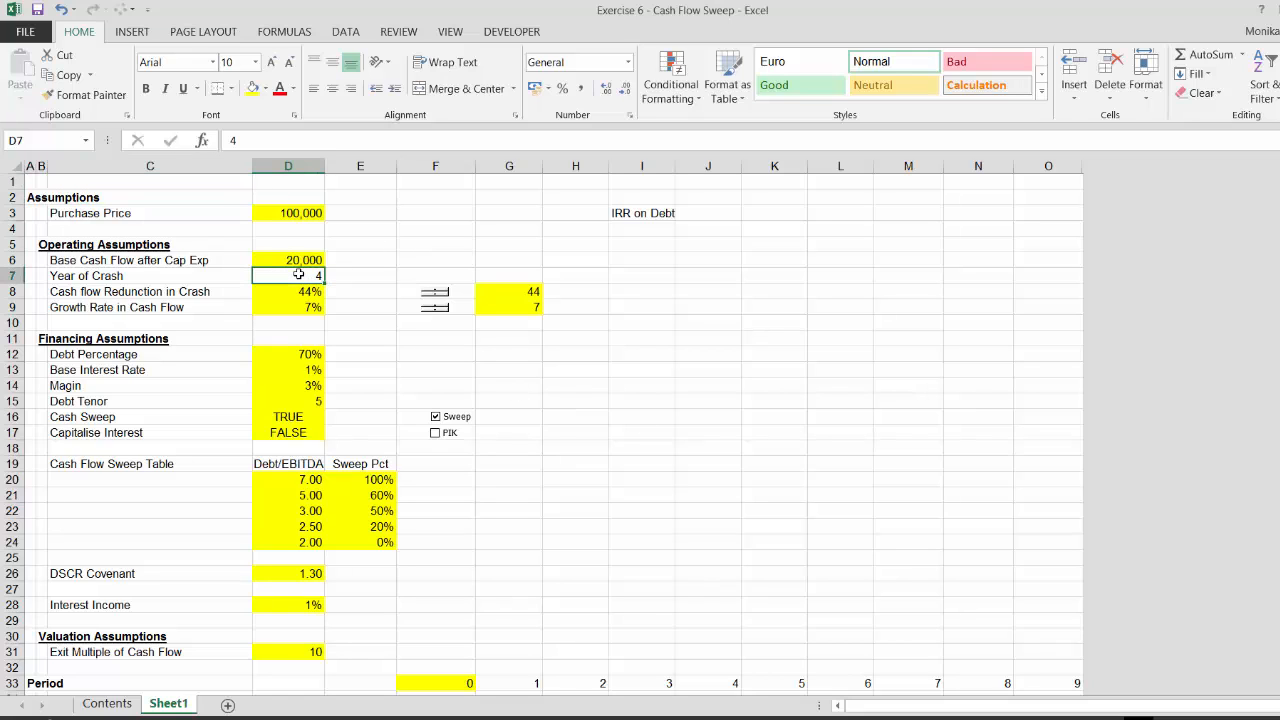
type("2")
key("Return")
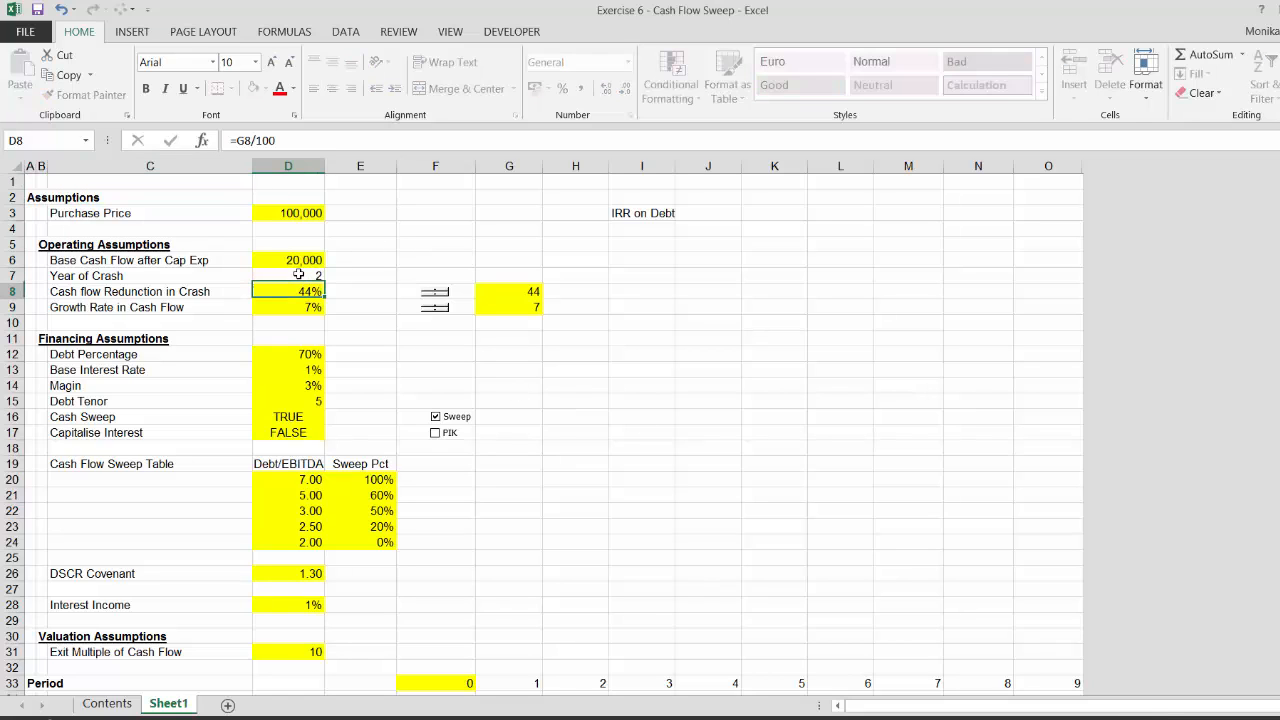
Raise the cash flow reduction in crash to 60% using its scroll bar control
key("Right")
key("Left")
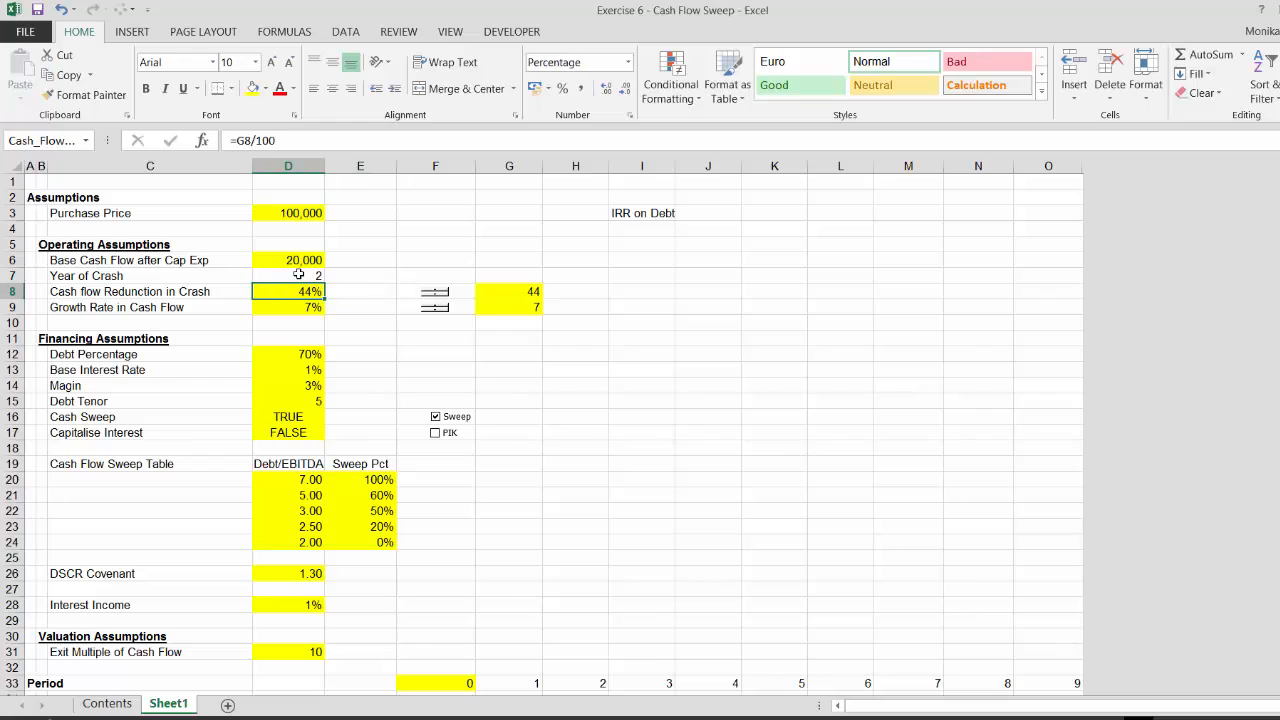
left_click(437, 293)
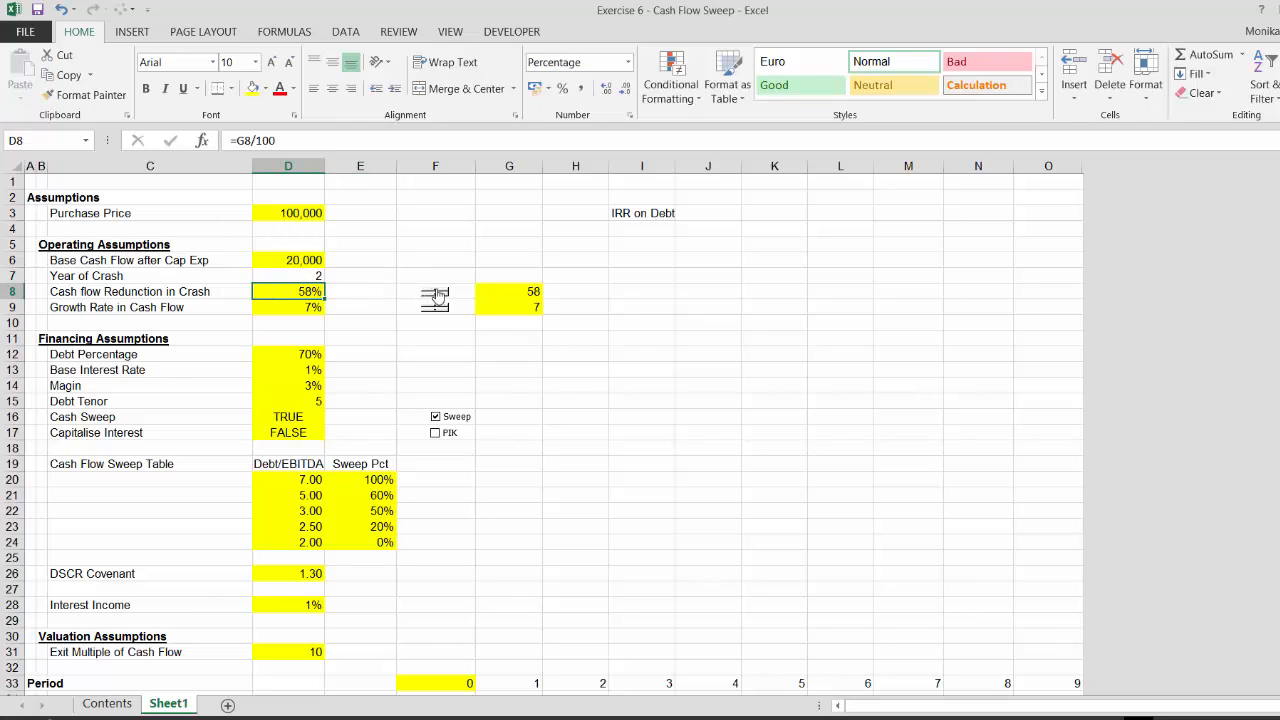
left_click(437, 293)
left_click(433, 293)
left_click(423, 360)
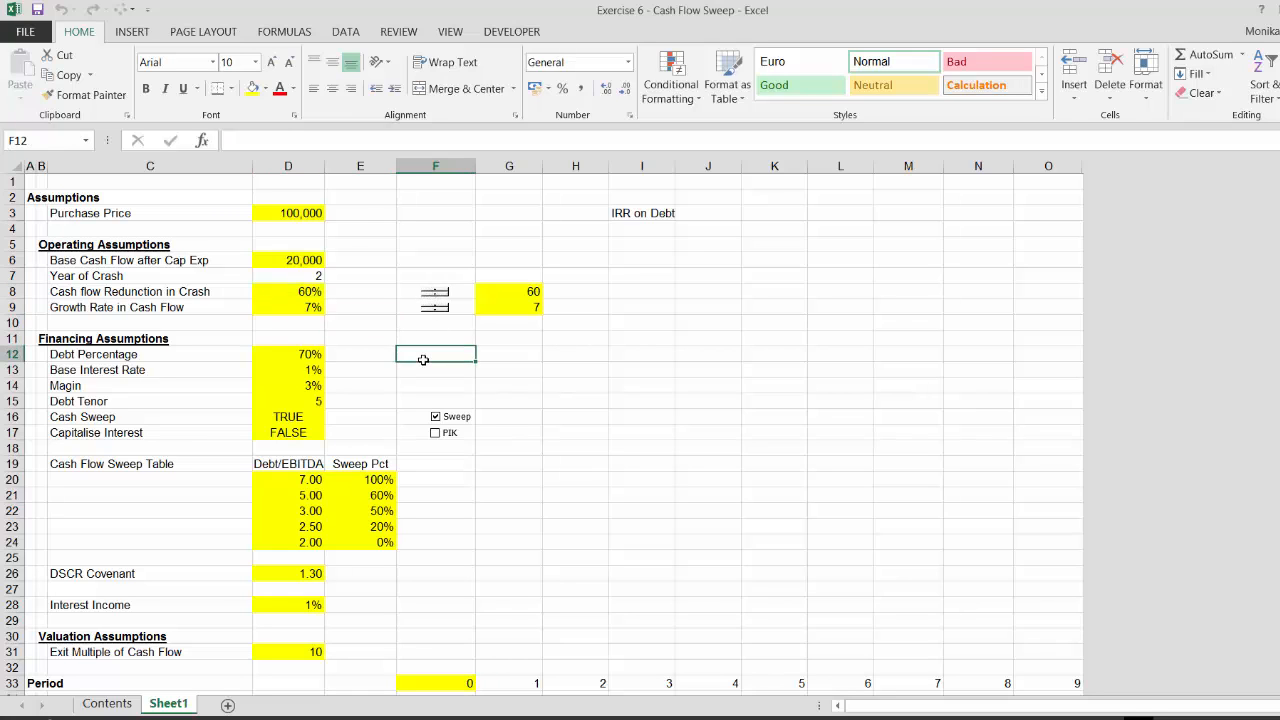
Review the cash flow waterfall and ratio rows under the changed crash scenario
key("Page_Down")
key("Page_Down")
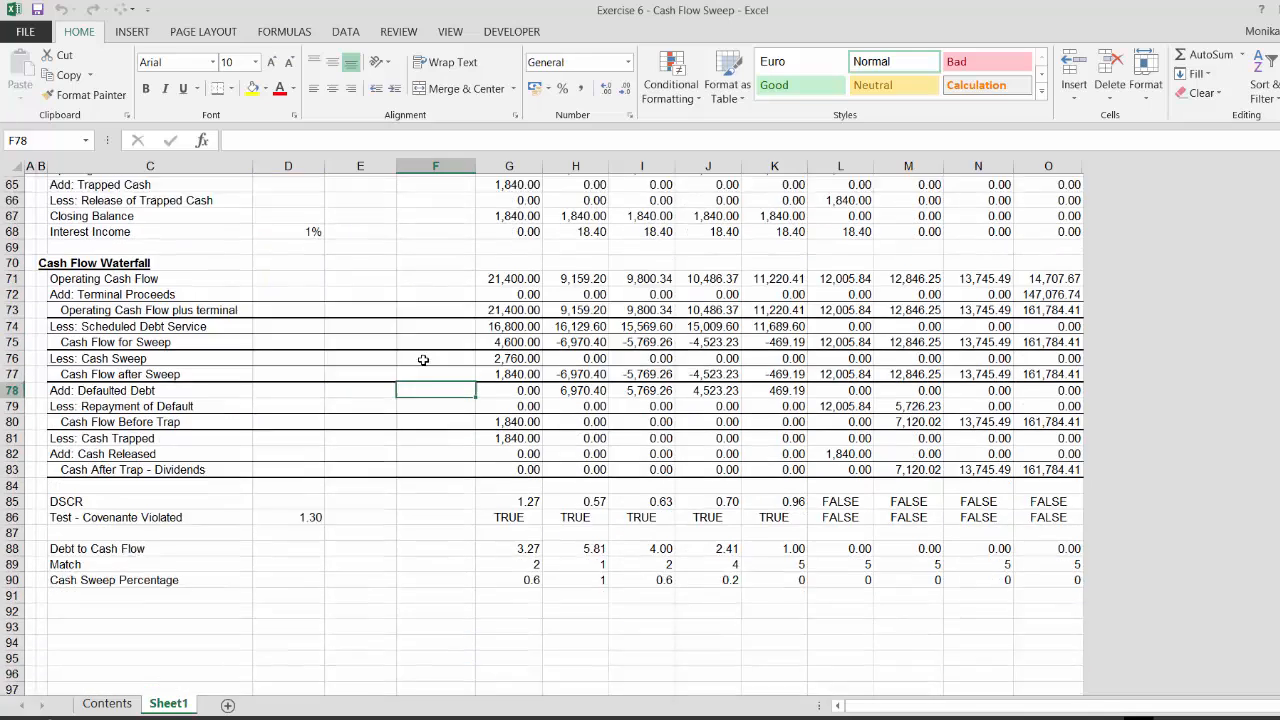
key("Up")
key("Up")
key("Right")
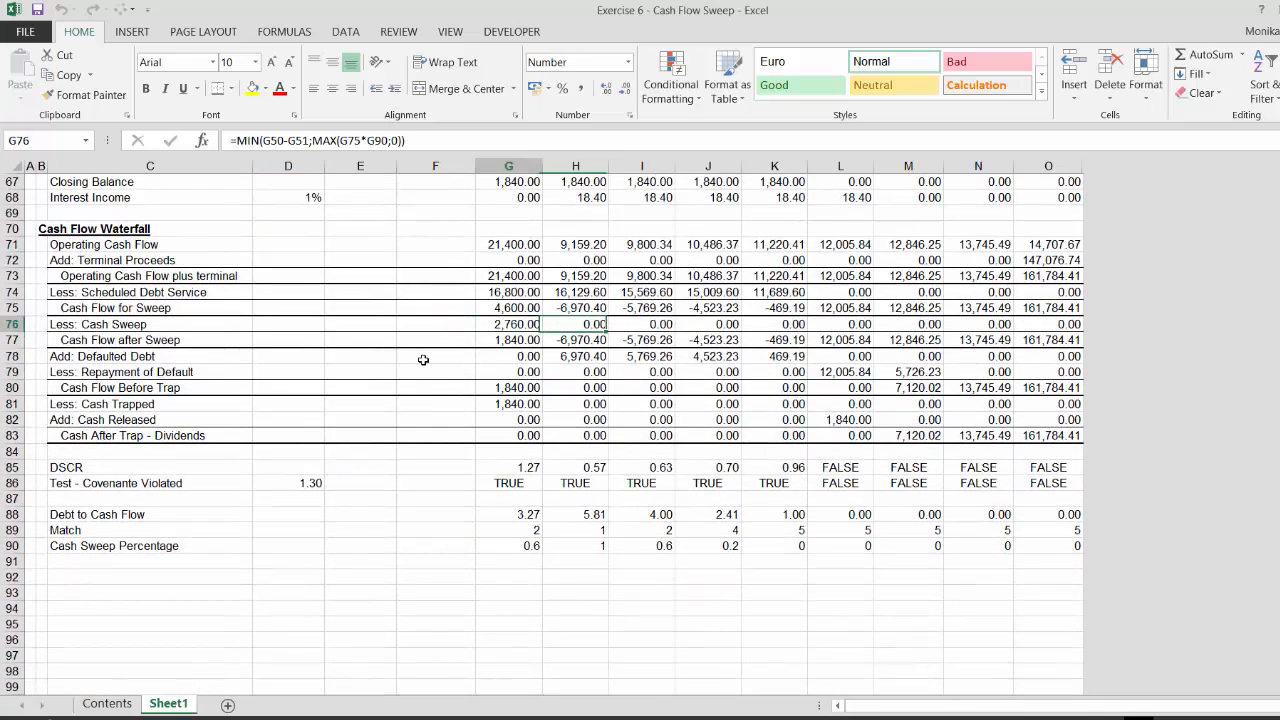
key("Down")
key("Down")
key("Down")
key("Down")
key("Down")
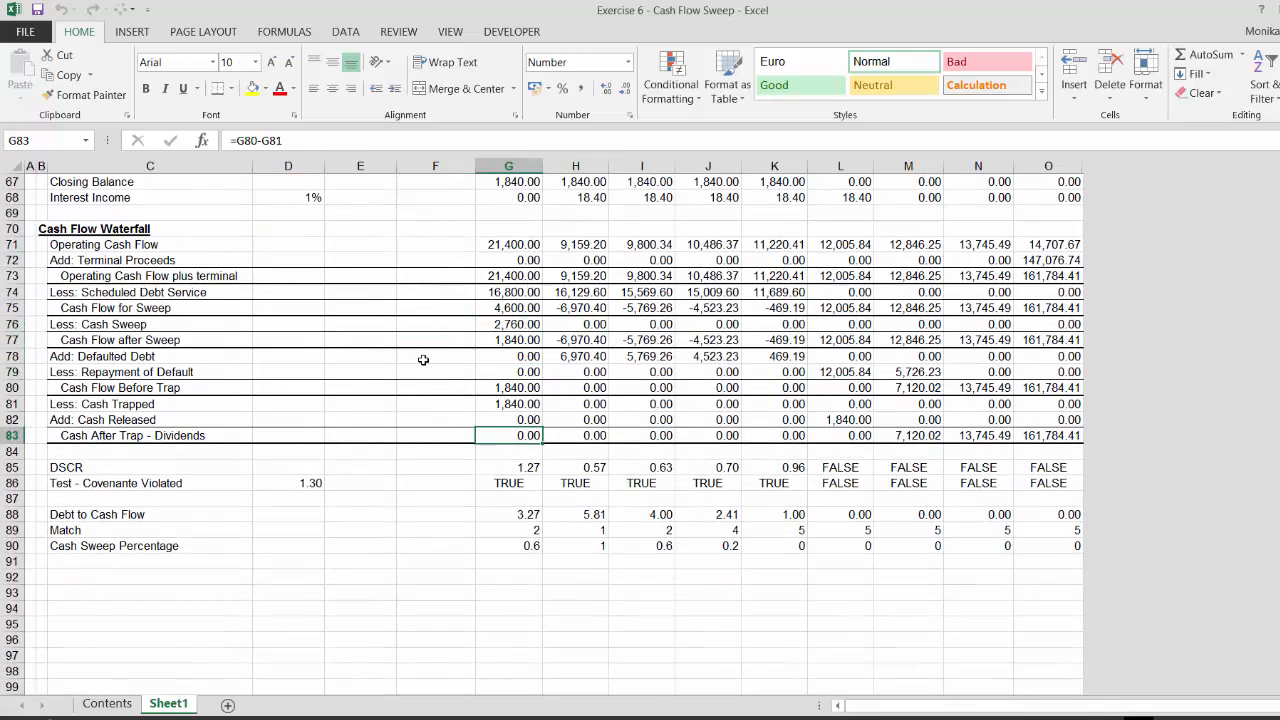
key("Left")
key("Left")
key("Left")
key("Right")
key("Right")
key("Right")
key("Right")
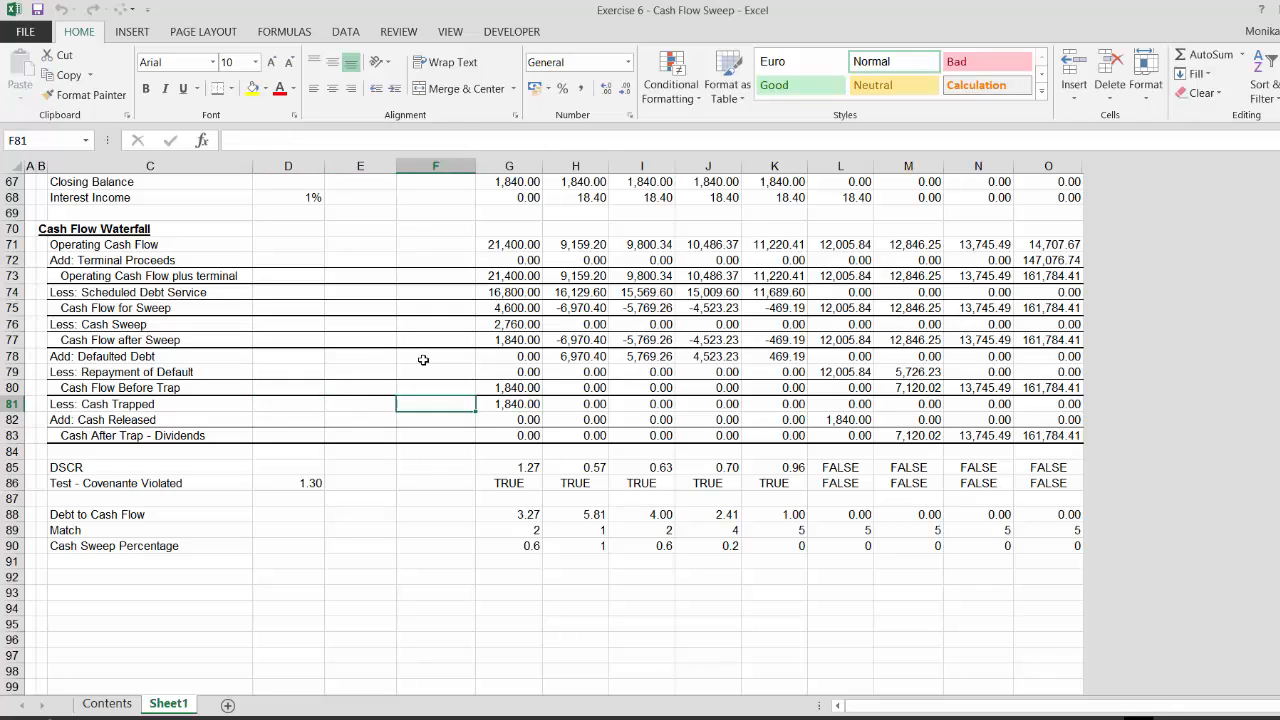
Format the Cash Sweep Percentage row across all periods as percentages
key("Up")
key("Up")
key("Up")
key("Down")
key("Down")
key("Down")
key("Down")
key("Down")
key("Down")
key("Down")
key("Down")
key("Down")
key("Down")
key("Down")
key("Down")
key("Down")
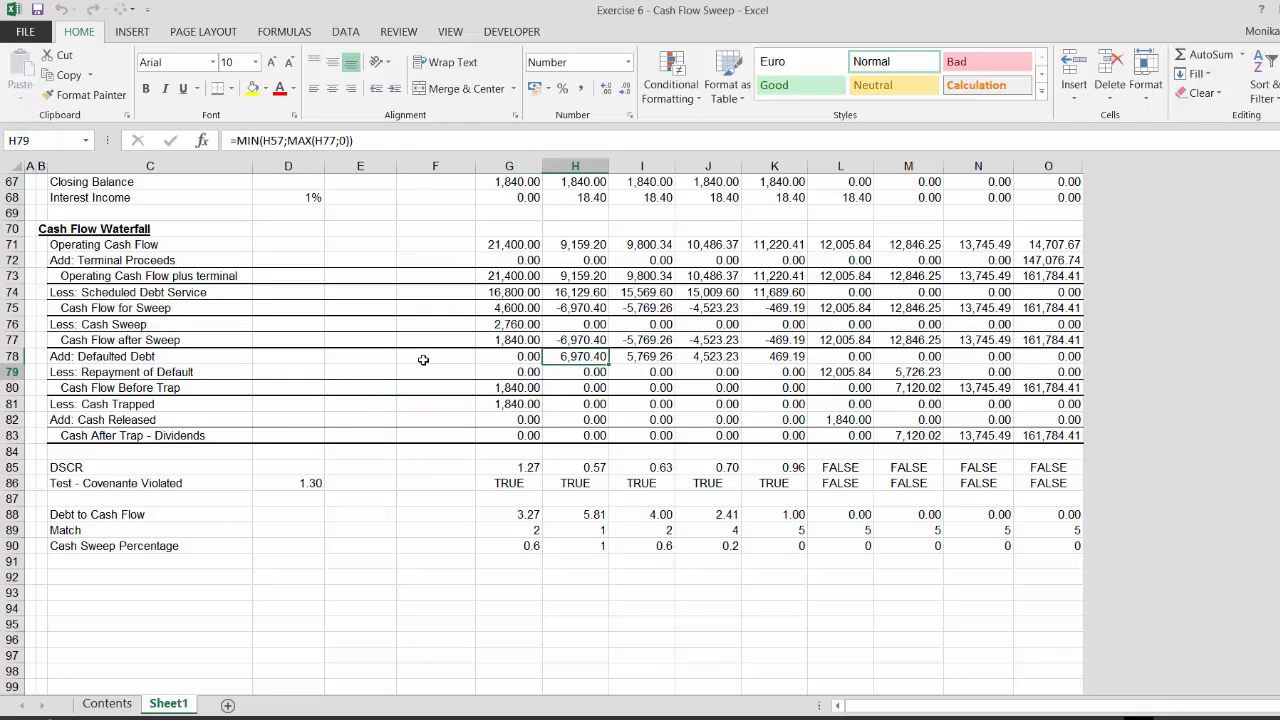
key("Left")
key("Up")
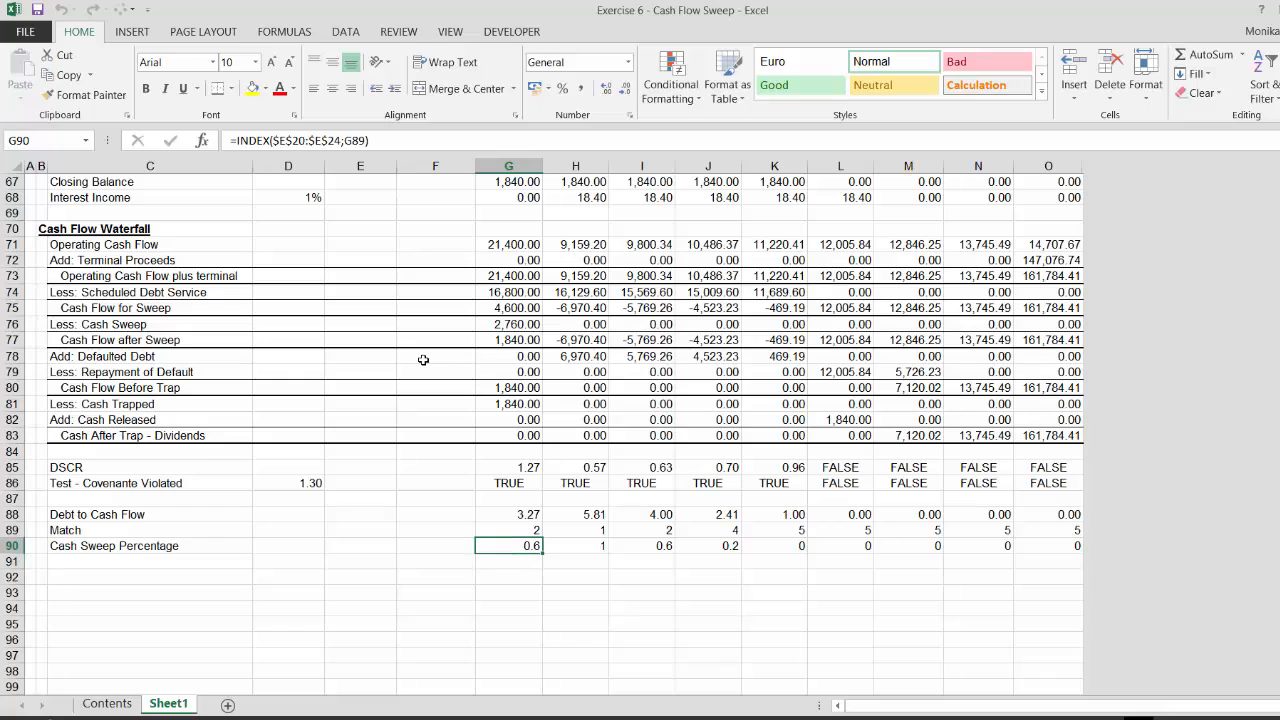
key("ctrl+shift+Right")
key("ctrl+shift+5")
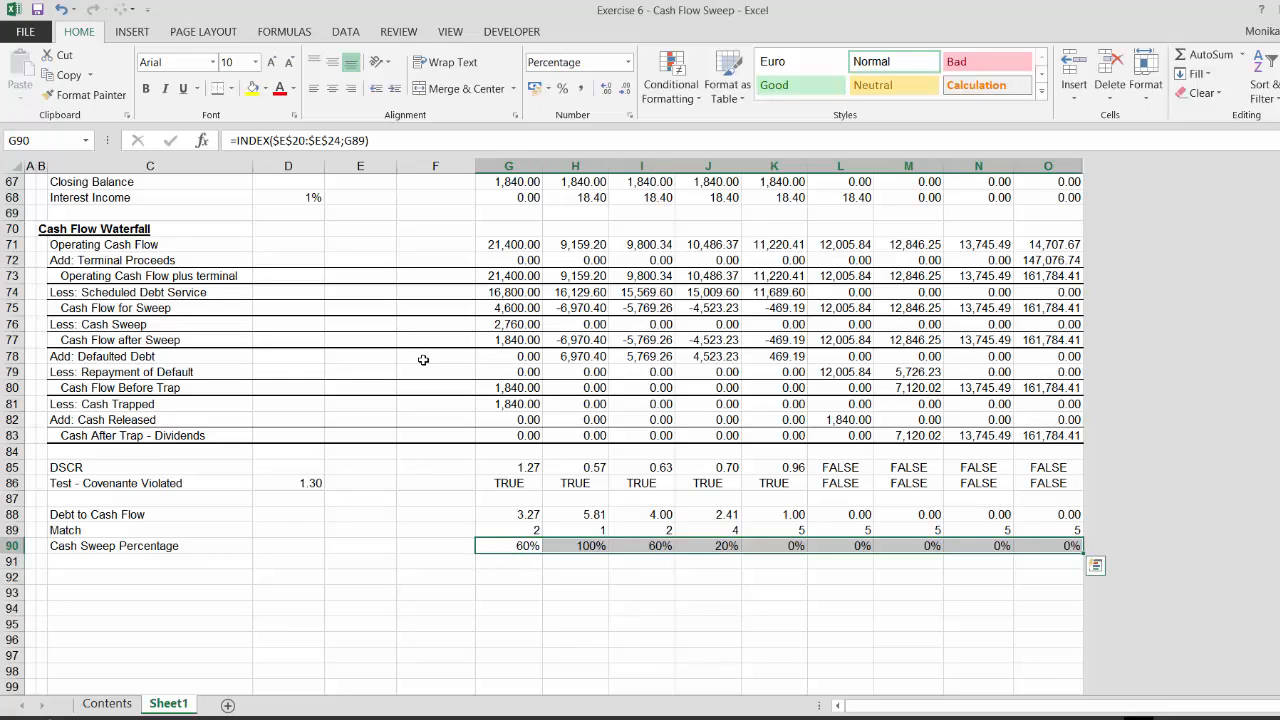
Inspect the cash sweep, defaulted debt, default repayment, cash release and dividend formulas across the waterfall periods
key("shift+Left")
key("shift+Left")
key("shift+Left")
key("shift+Left")
key("shift+Left")
key("shift+Left")
key("shift+Left")
key("shift+Left")
key("Right")
key("Right")
key("Right")
key("Right")
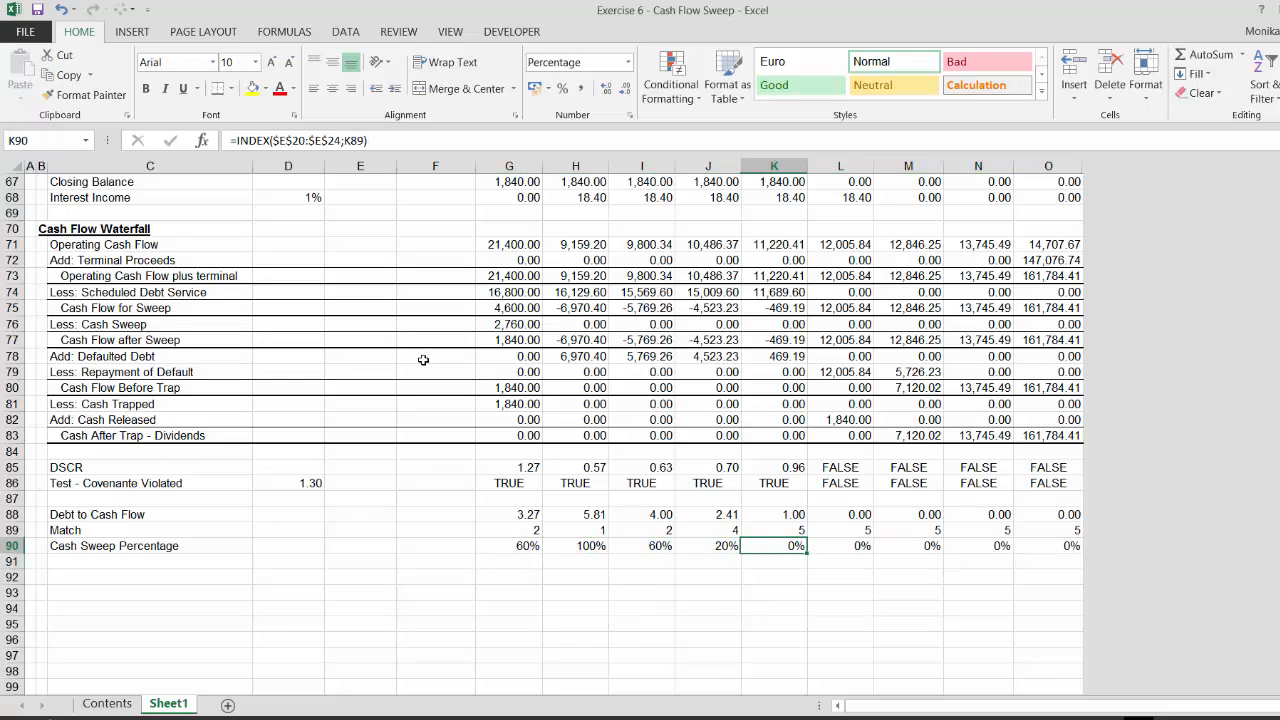
key("Up")
key("Up")
key("Up")
key("Up")
key("Up")
key("Up")
key("Up")
key("Up")
key("Up")
key("Up")
key("Up")
key("Up")
key("Up")
key("Up")
key("Left")
key("Left")
key("Left")
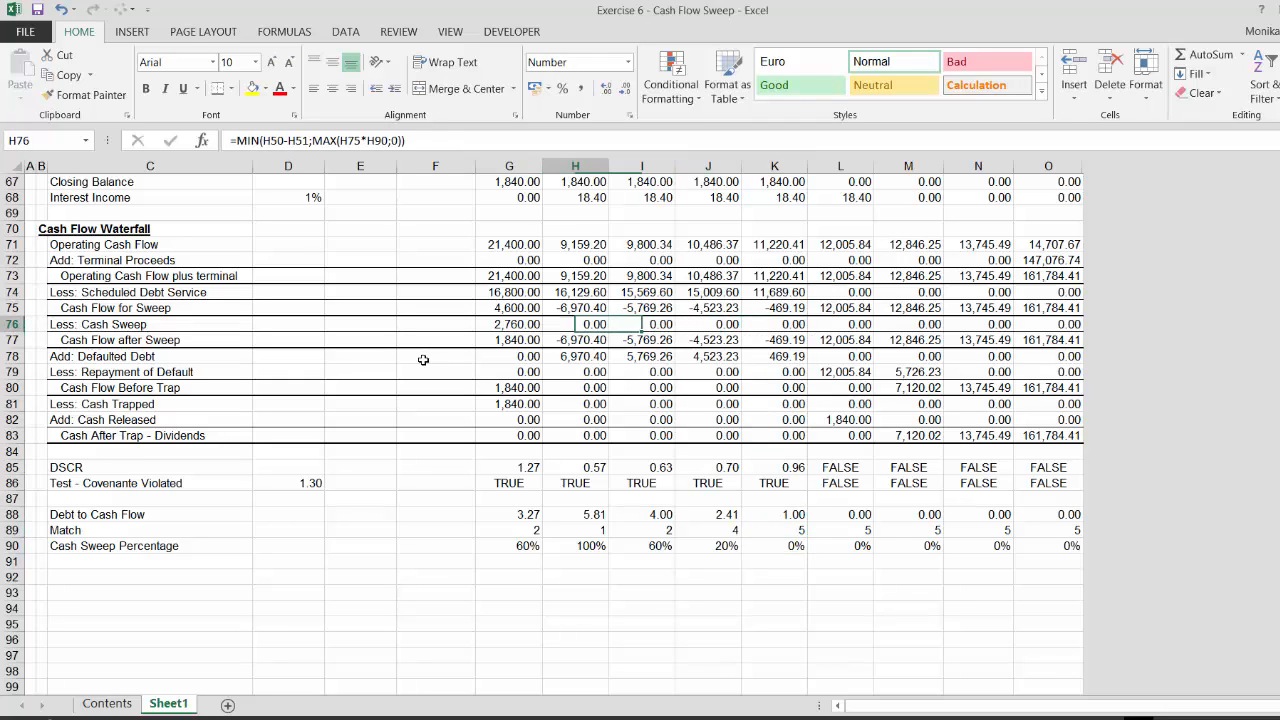
key("Down")
key("Down")
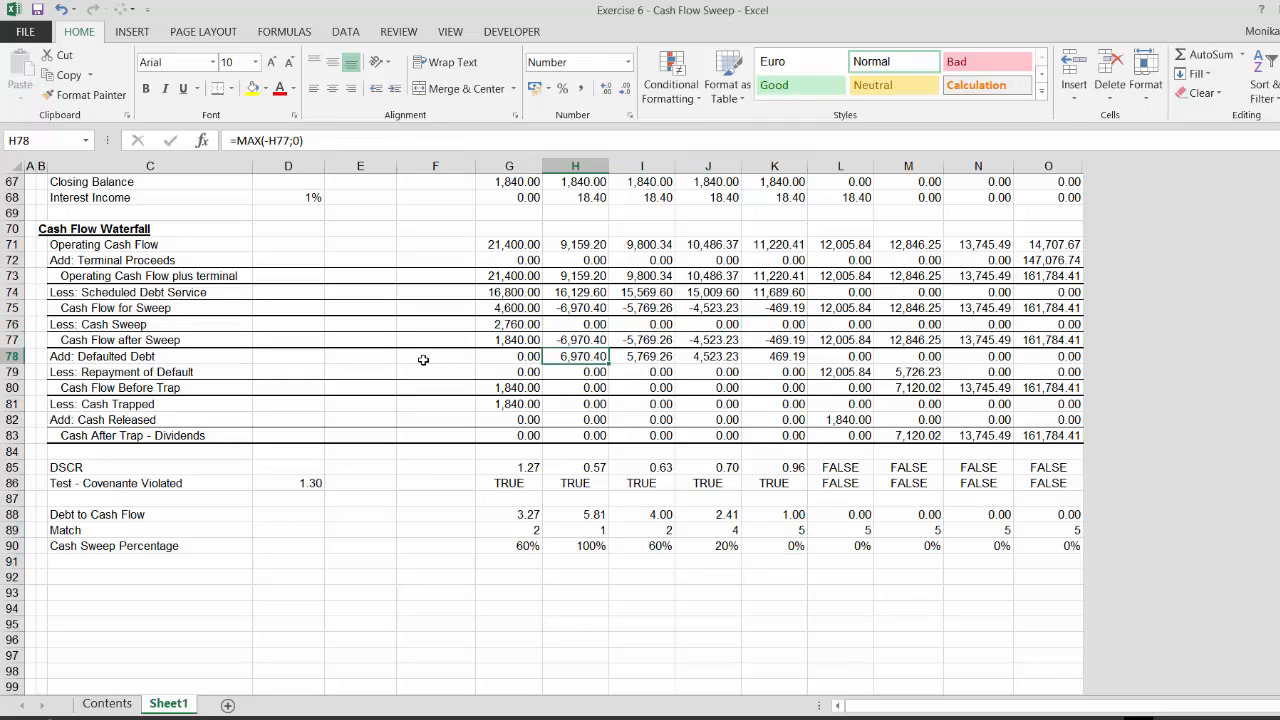
key("Right")
key("Right")
key("Right")
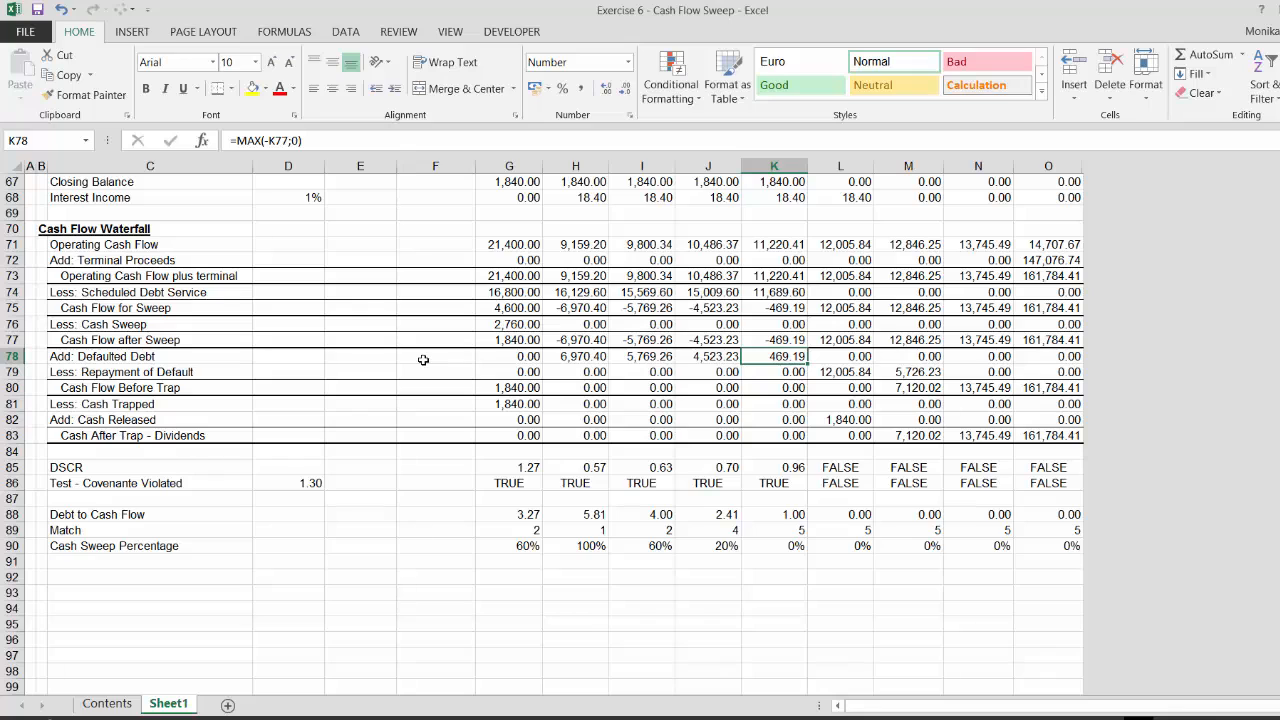
key("Down")
key("Right")
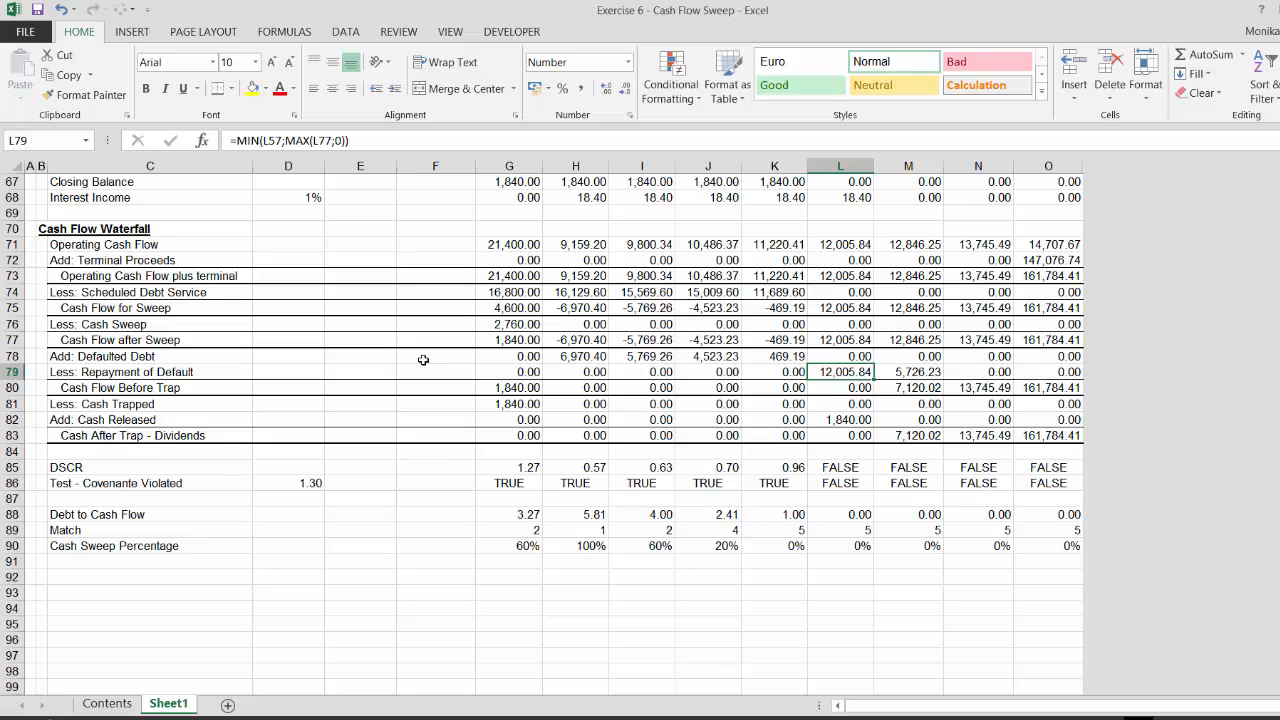
key("Right")
key("Right")
key("Left")
key("Left")
key("Right")
key("Left")
key("Right")
key("Right")
key("Left")
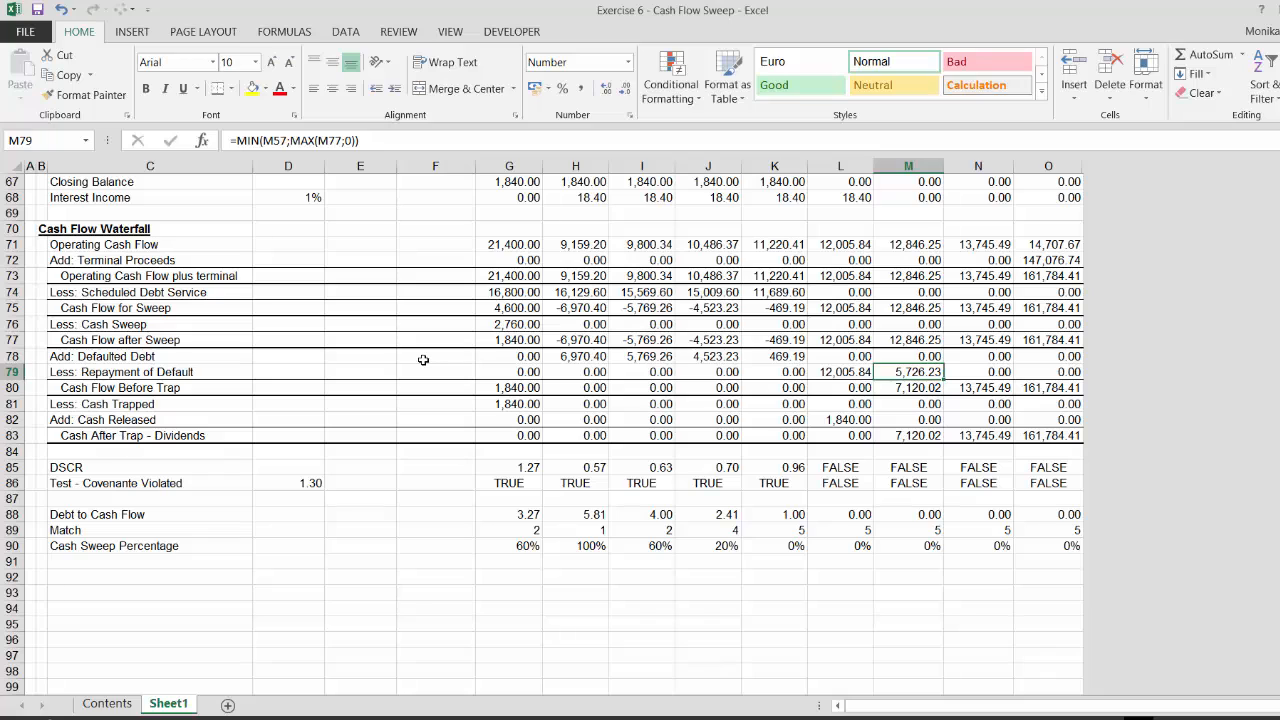
key("Down")
key("Up")
key("Right")
key("Right")
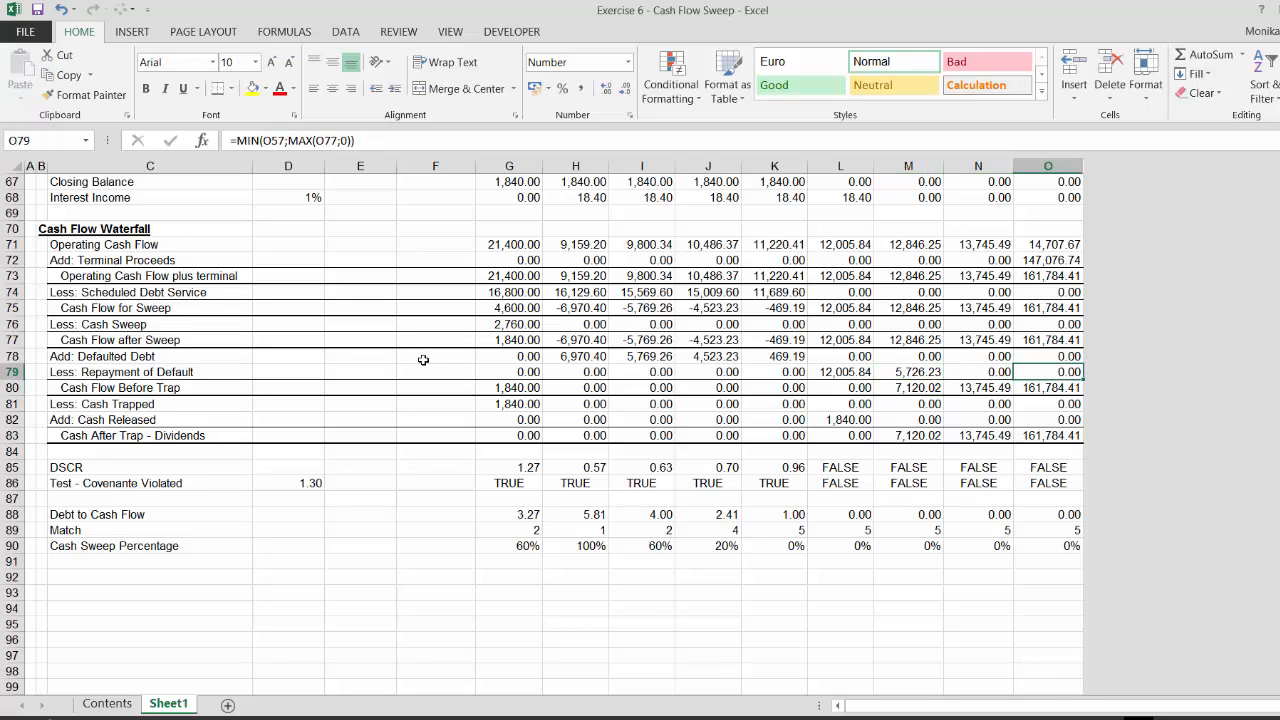
key("Left")
key("Left")
key("Left")
key("Right")
key("Right")
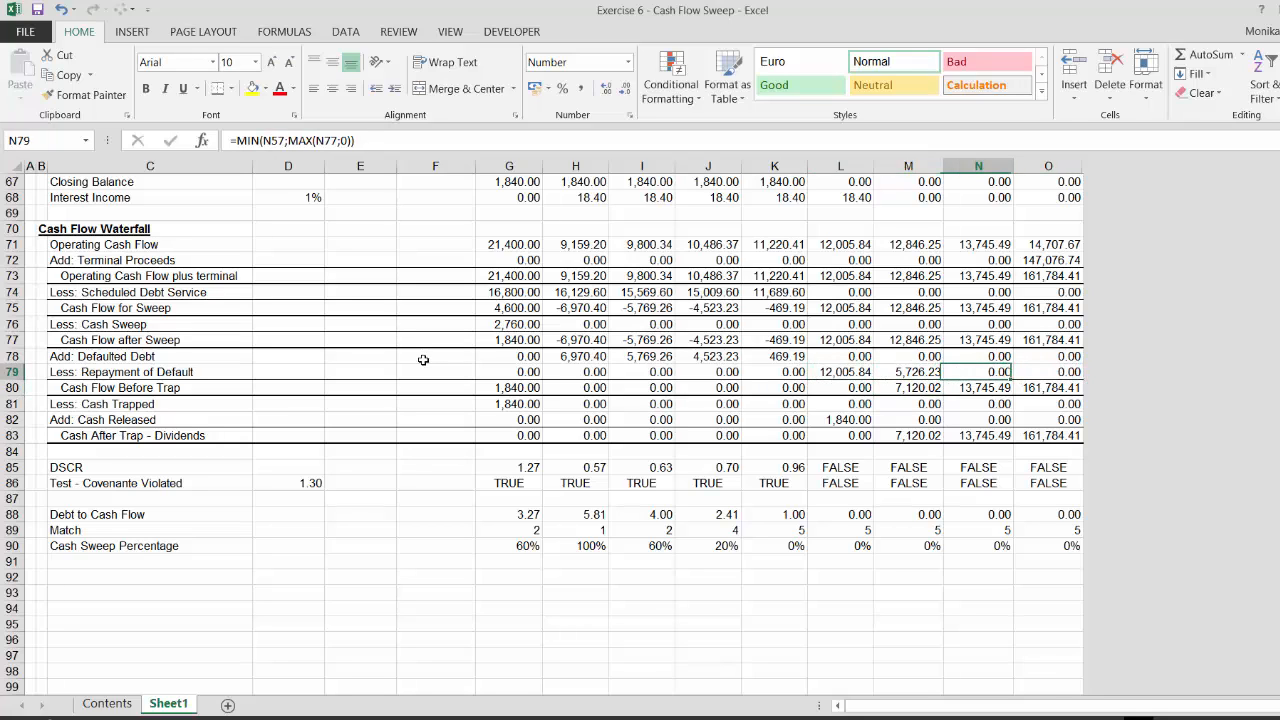
key("Left")
key("Down")
key("Down")
key("Down")
key("Down")
key("Up")
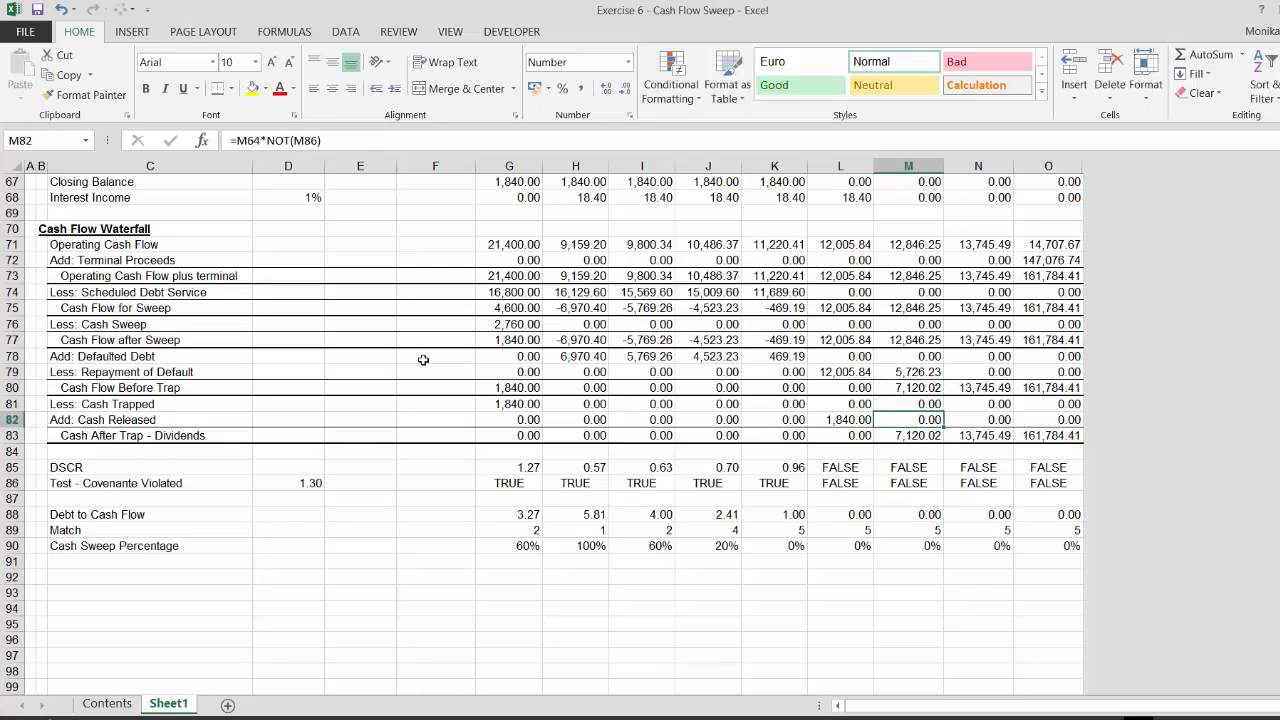
key("Up")
key("Up")
key("Up")
key("Down")
key("Down")
key("Down")
key("Down")
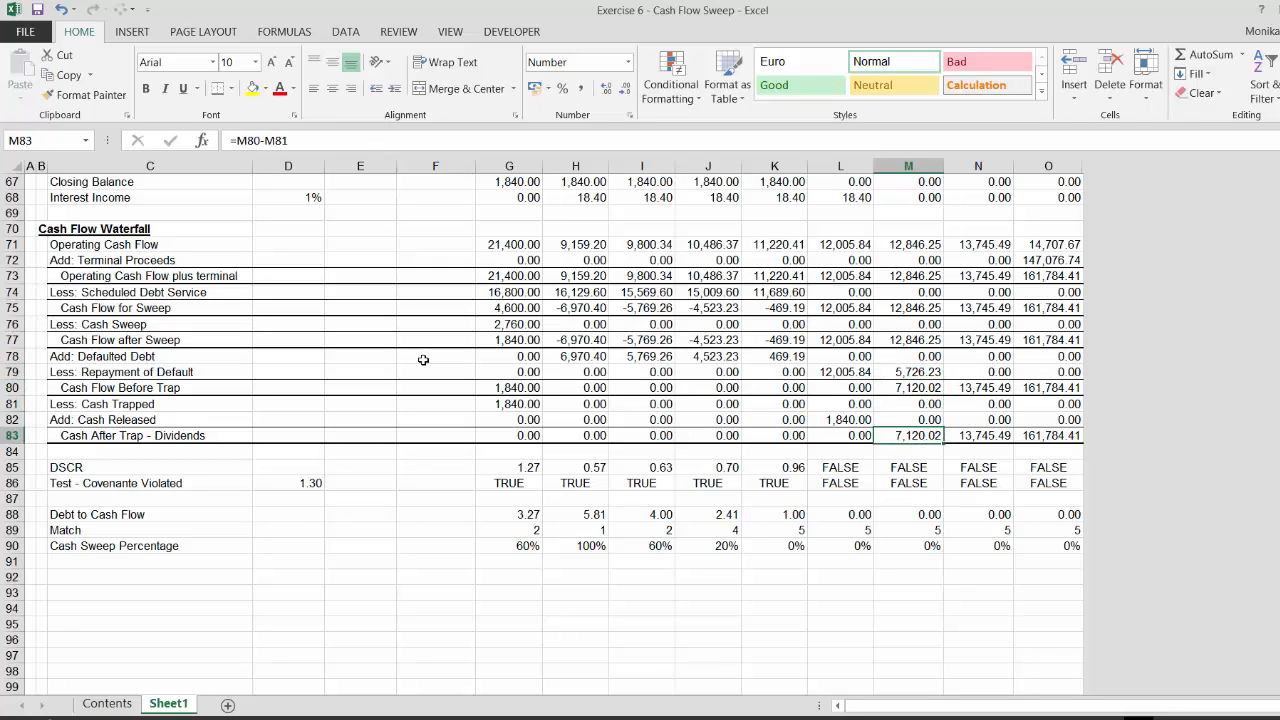
key("Right")
key("Right")
key("Left")
key("Left")
key("Left")
key("Left")
key("Left")
key("Left")
key("Left")
key("Left")
key("Left")
key("Left")
key("Left")
key("Left")
key("Left")
key("Left")
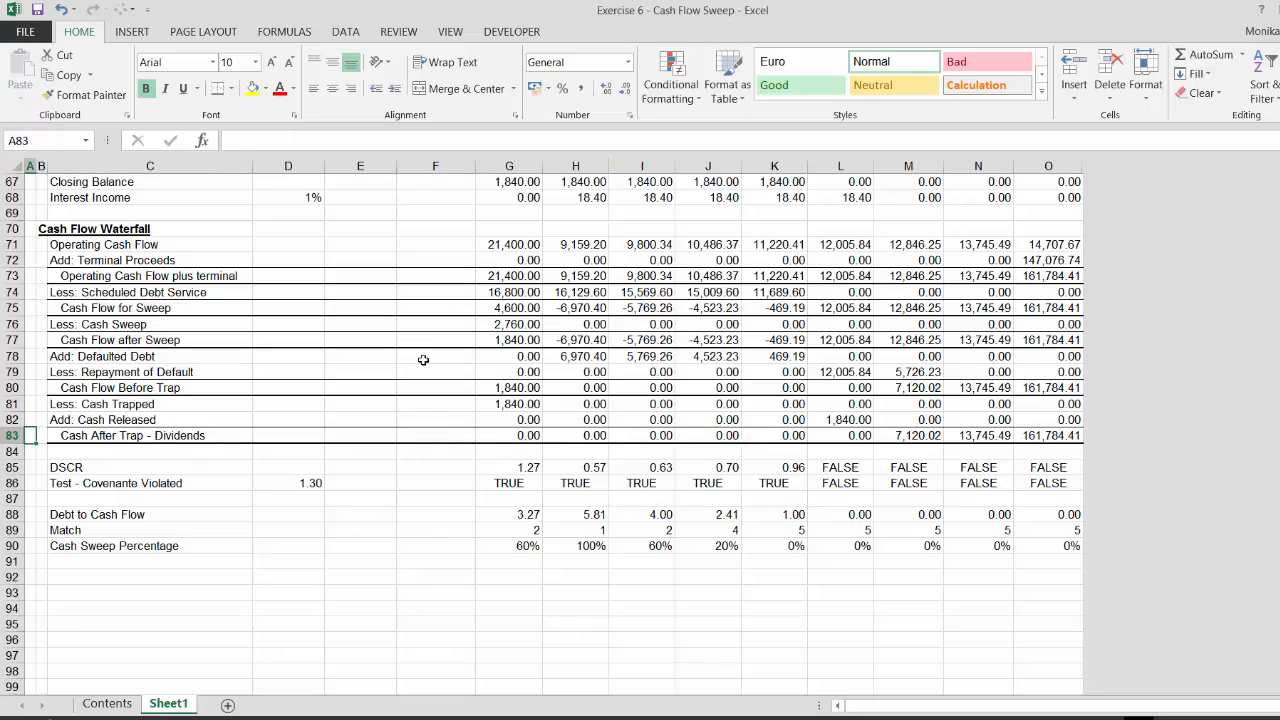
key("Up")
key("Up")
key("Up")
key("Up")
key("Up")
key("Up")
key("Up")
key("Up")
key("Up")
key("Up")
key("Up")
key("Up")
key("Up")
key("Up")
key("Up")
key("Up")
key("Up")
key("Up")
key("Up")
key("Up")
key("Up")
key("Up")
key("Up")
key("Up")
key("Up")
key("Up")
key("Up")
key("Up")
key("Up")
key("Up")
key("Up")
key("Up")
key("Up")
key("Up")
key("Up")
key("Up")
key("Up")
key("Up")
key("Up")
key("Up")
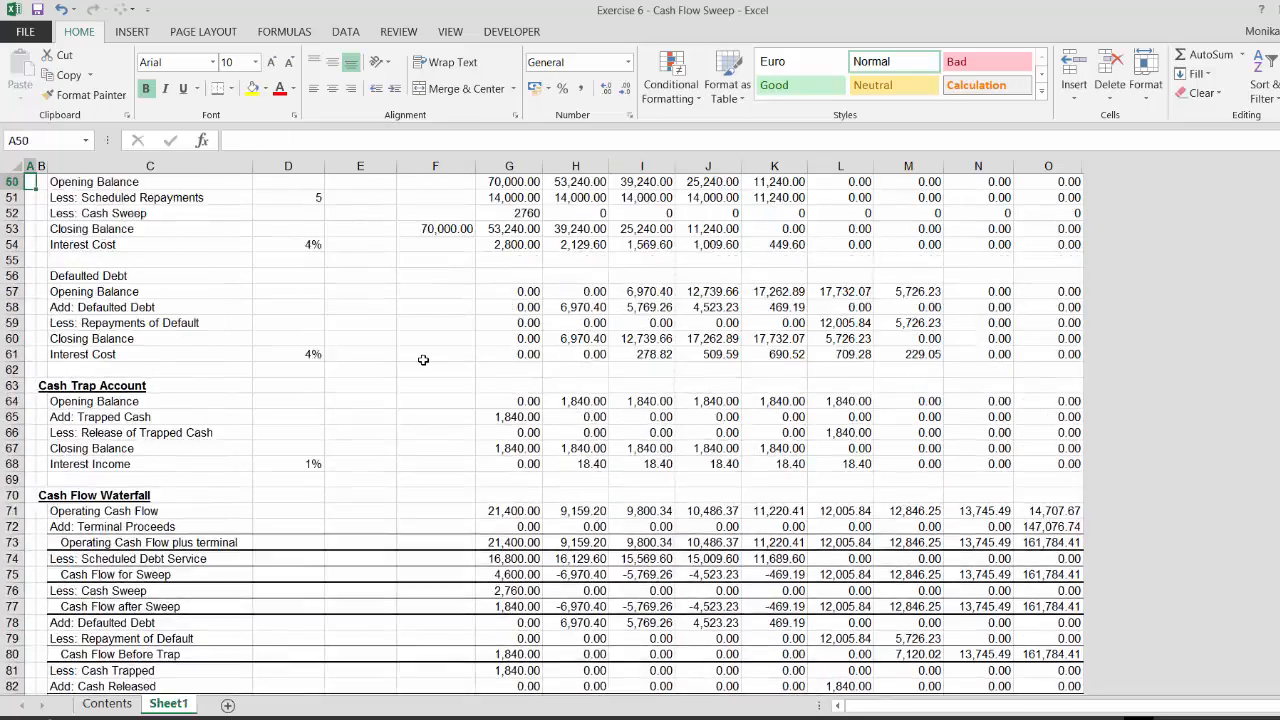
key("Up")
key("Up")
key("Up")
key("Up")
key("Up")
key("Up")
key("Up")
key("Up")
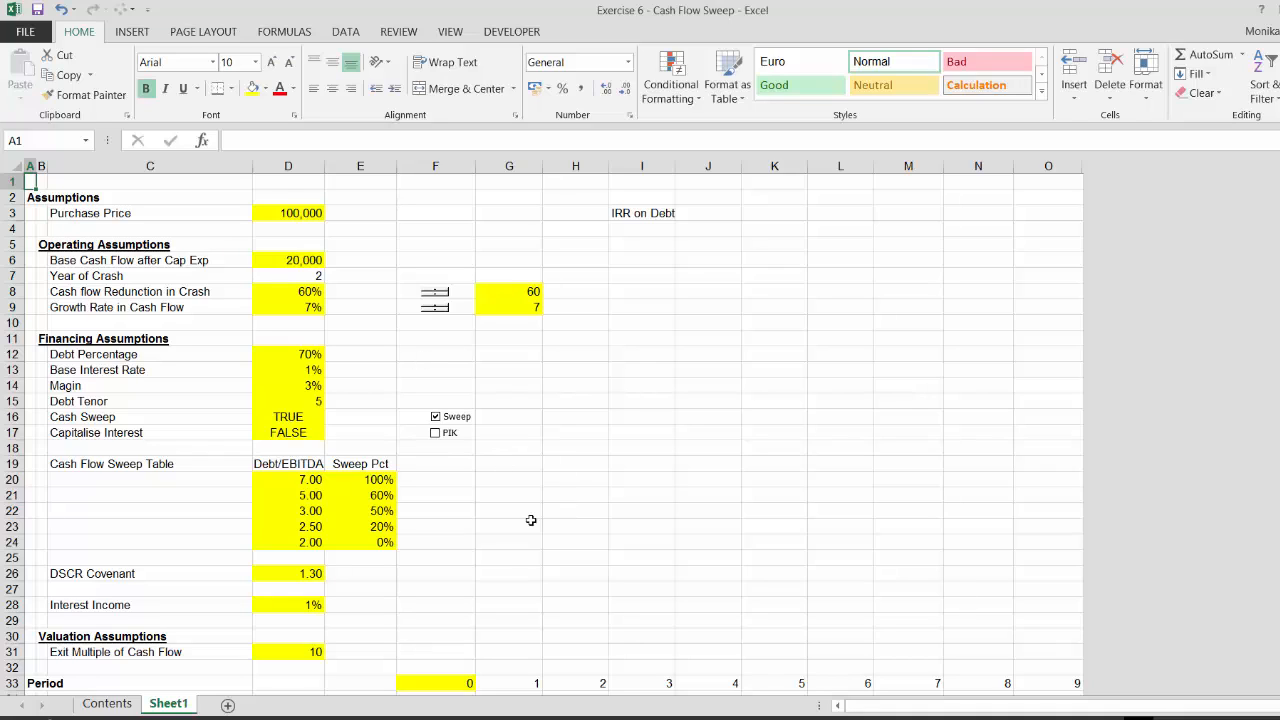
left_click(563, 477)
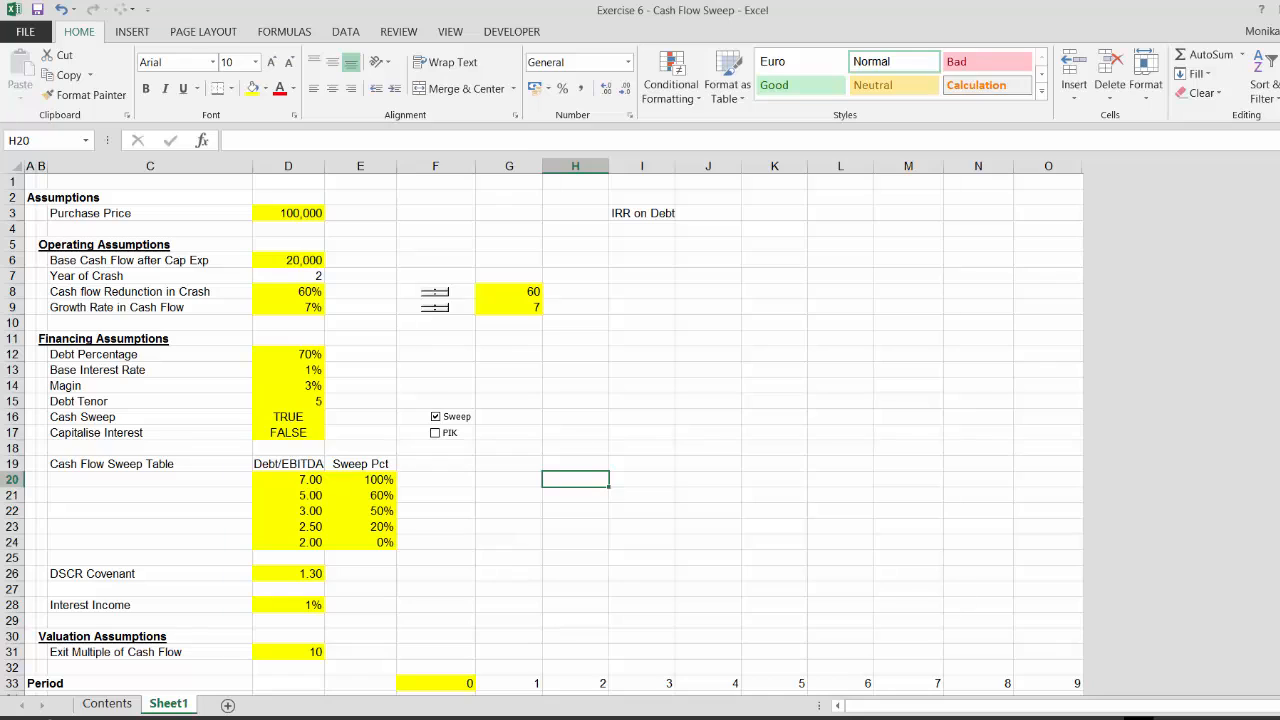
mouse_move(641, 718)
left_click(641, 690)
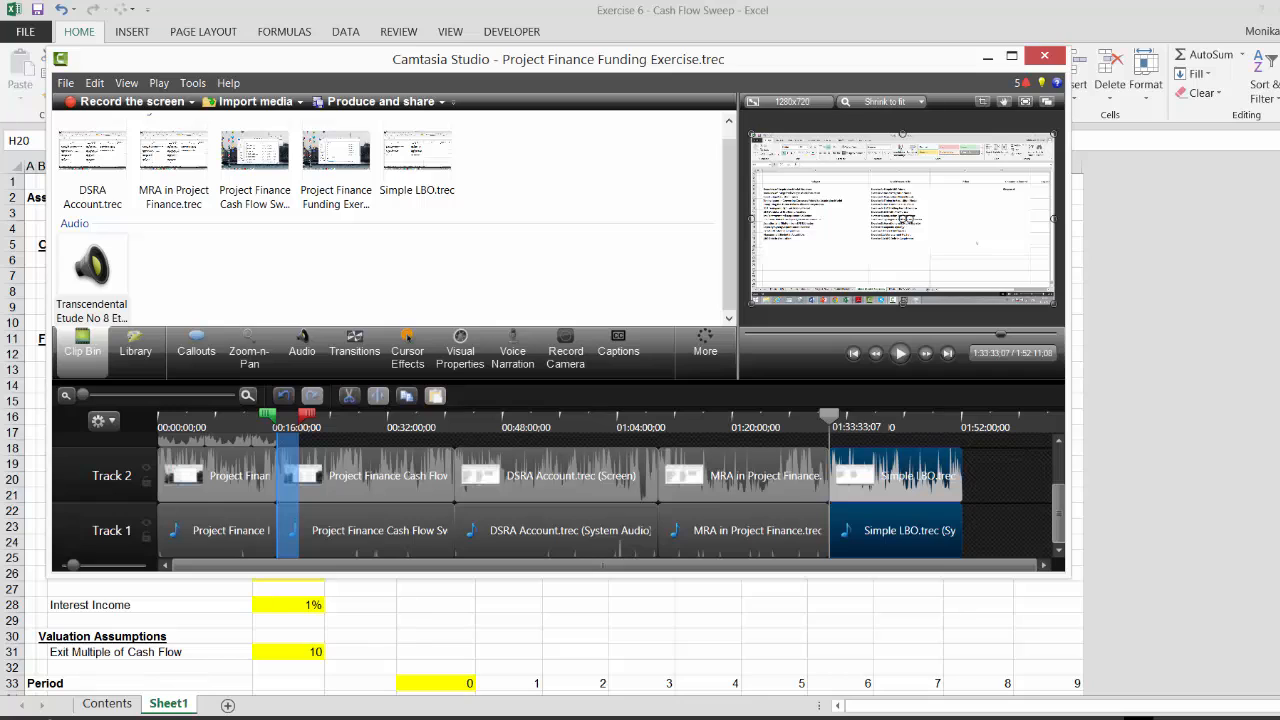
key("alt+Tab")
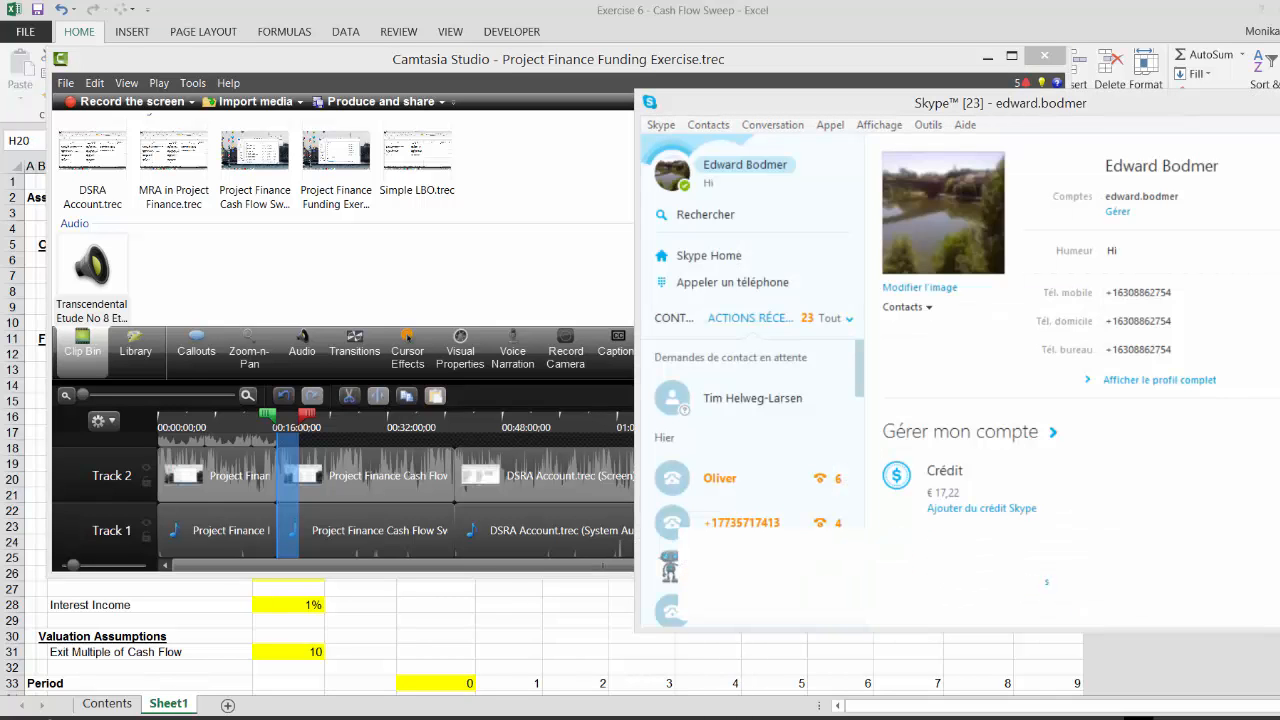
key("alt+Tab")
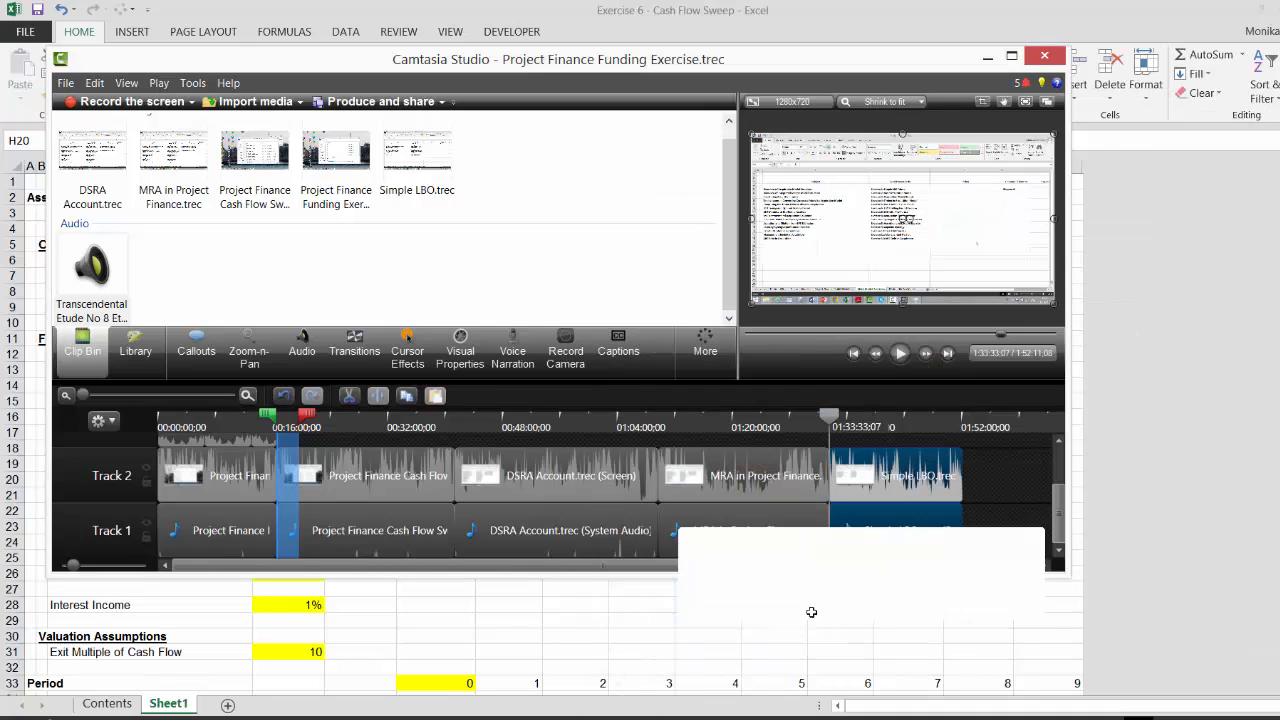
key("alt+Tab")
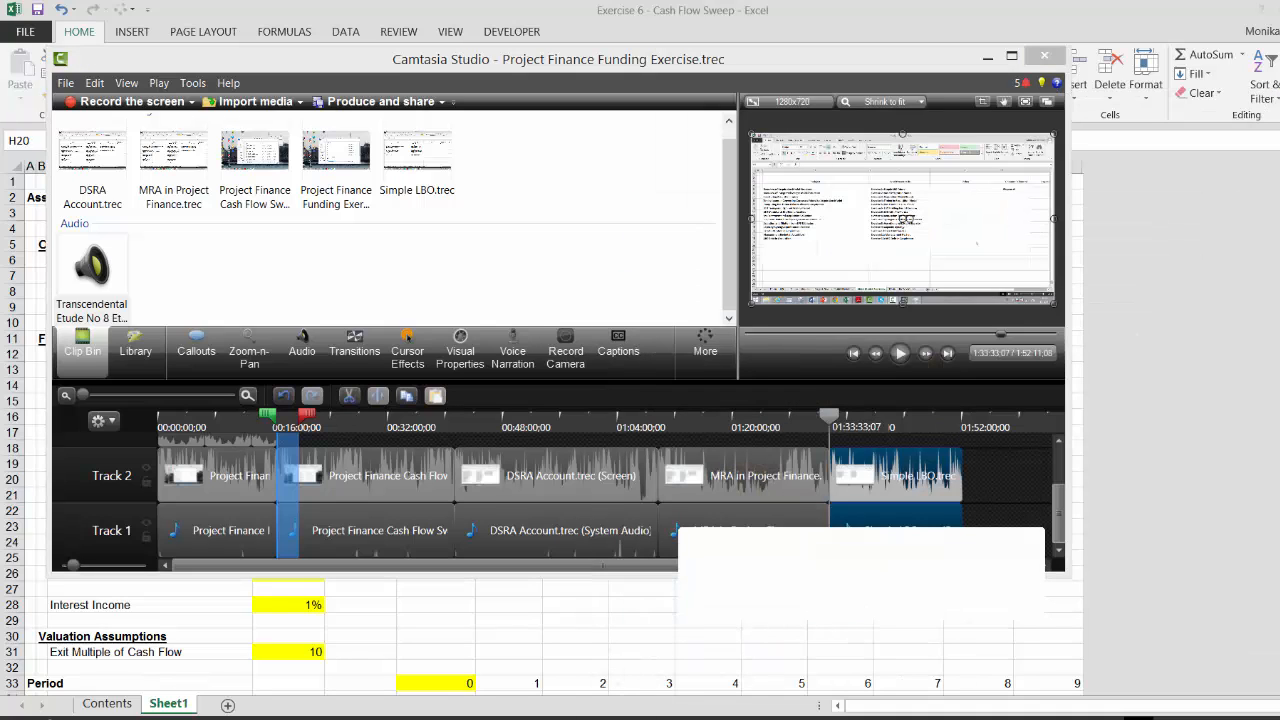
left_click(746, 567)
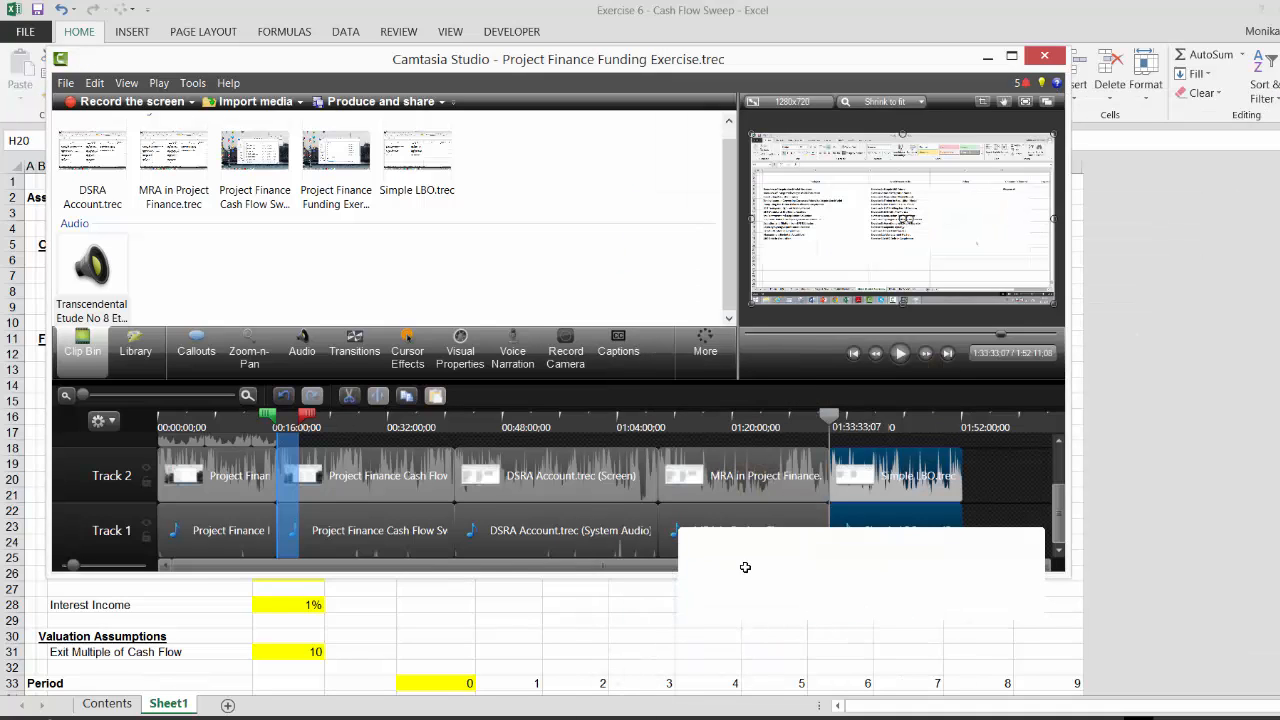
key("alt+Tab")
left_click(628, 605)
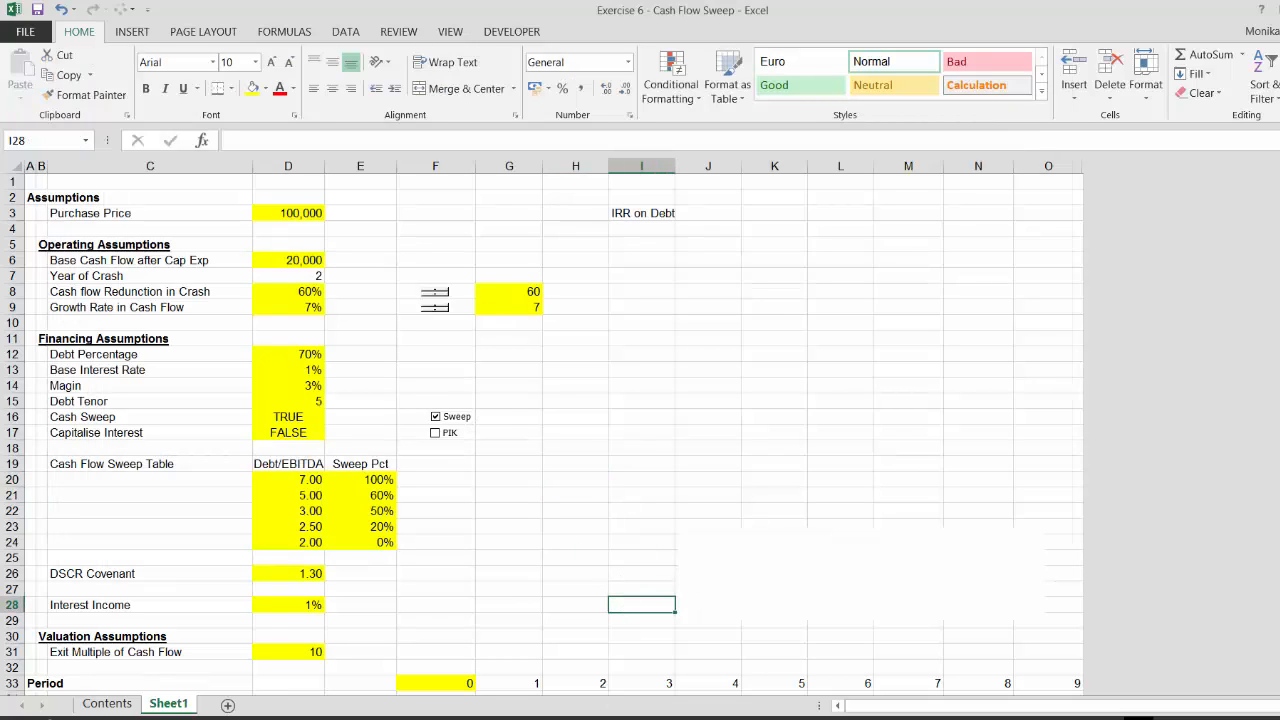
key("alt+Tab")
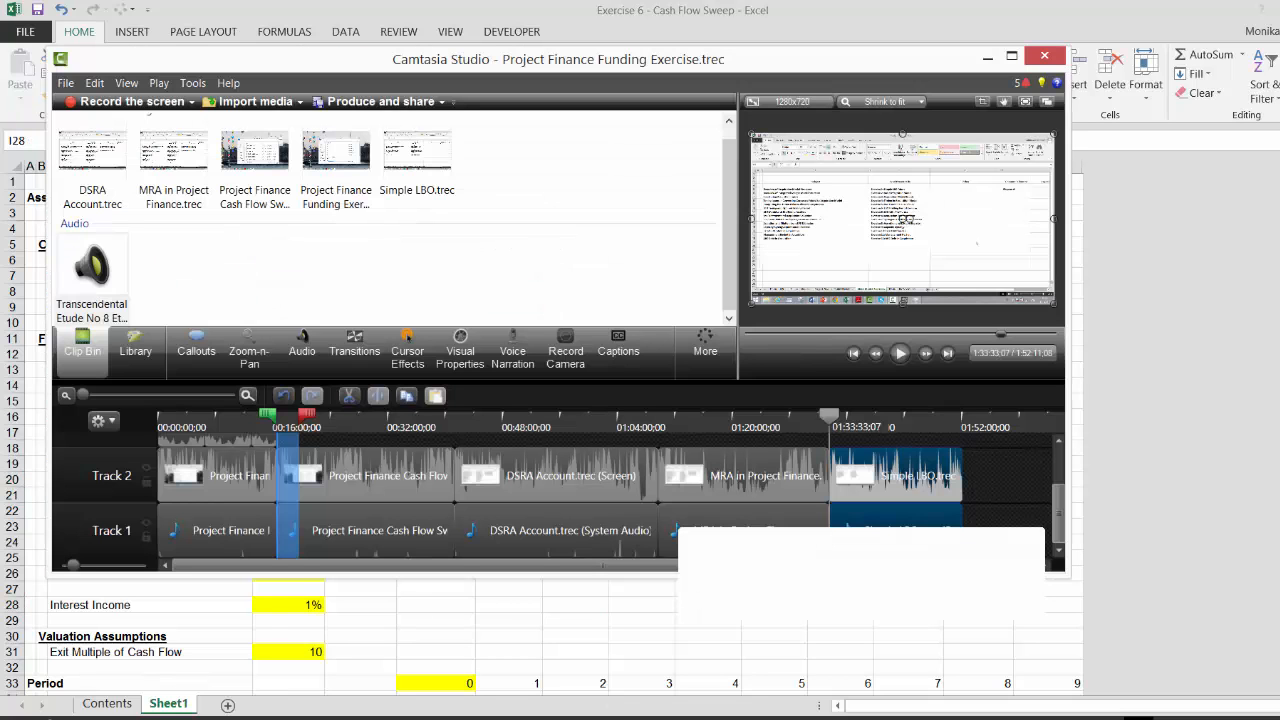
left_click(112, 102)
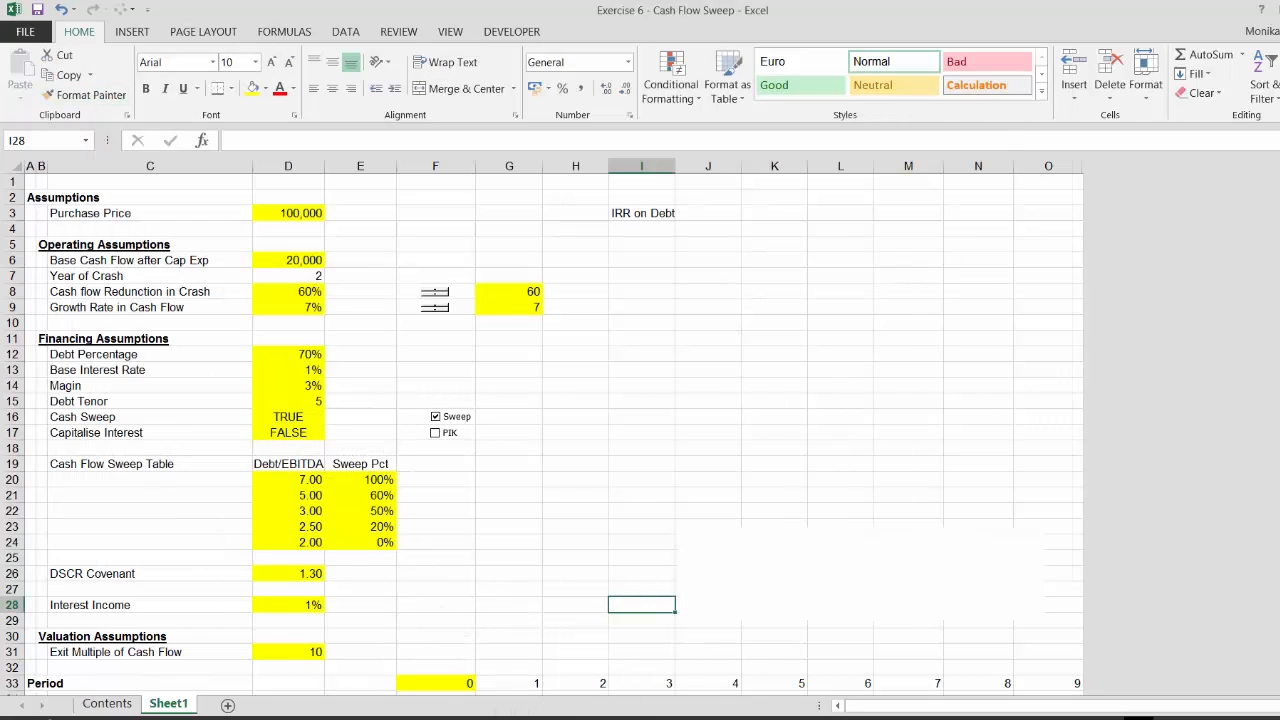
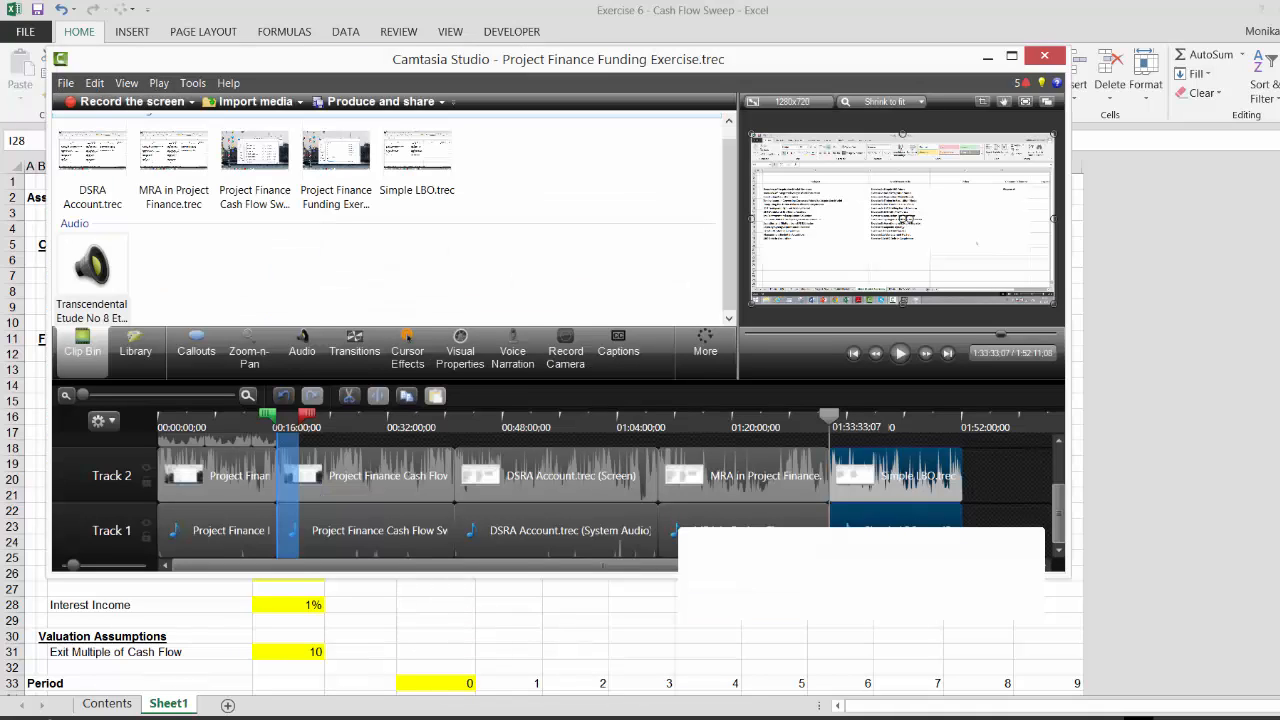
left_click(775, 572)
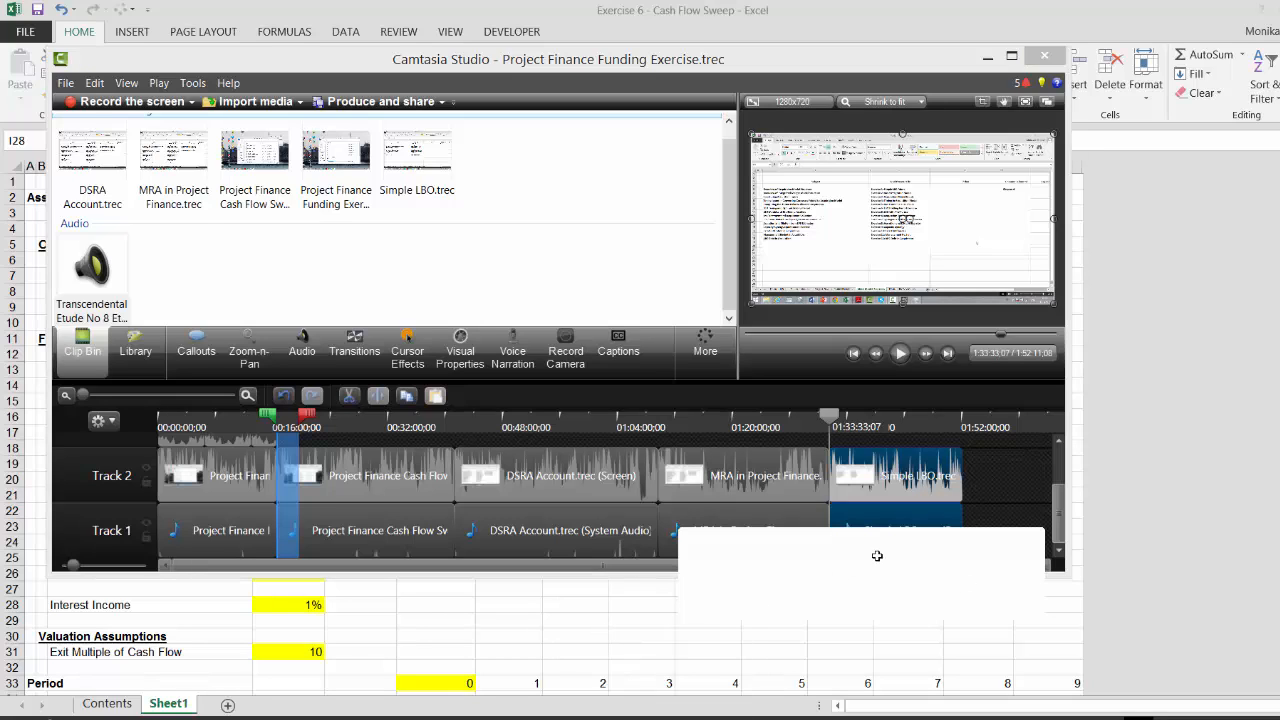
left_click(973, 568)
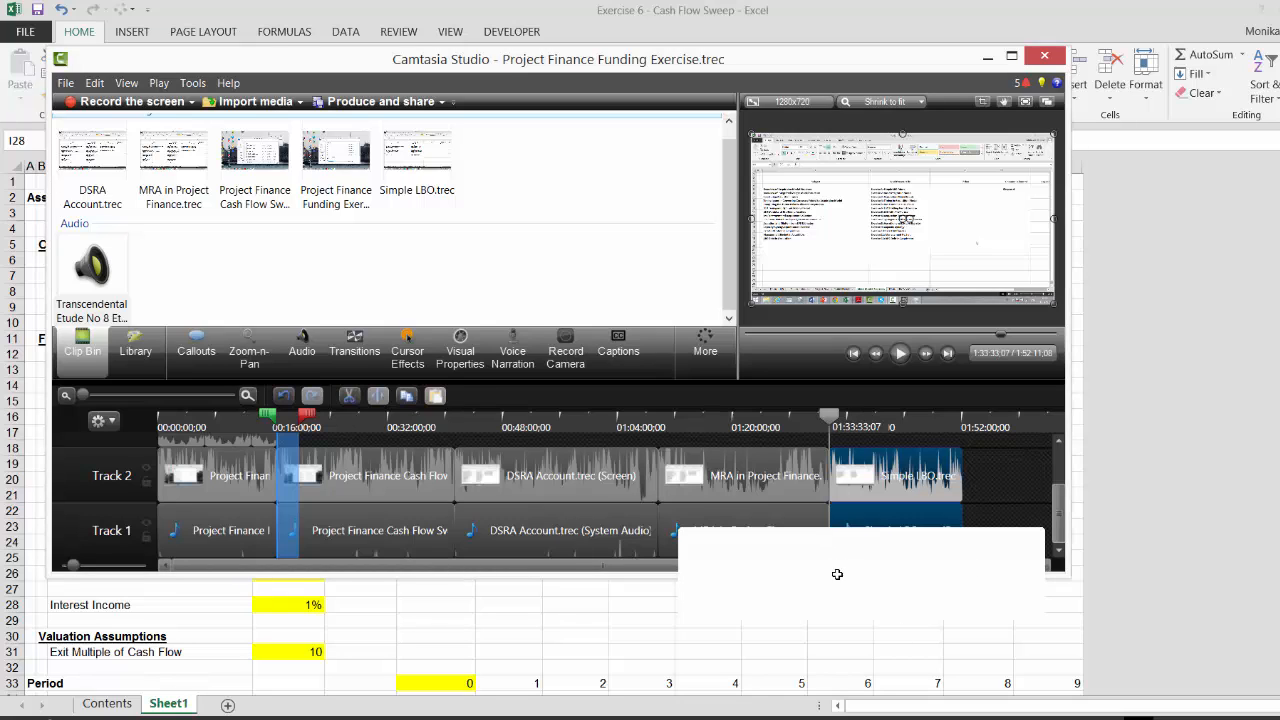
left_click(769, 634)
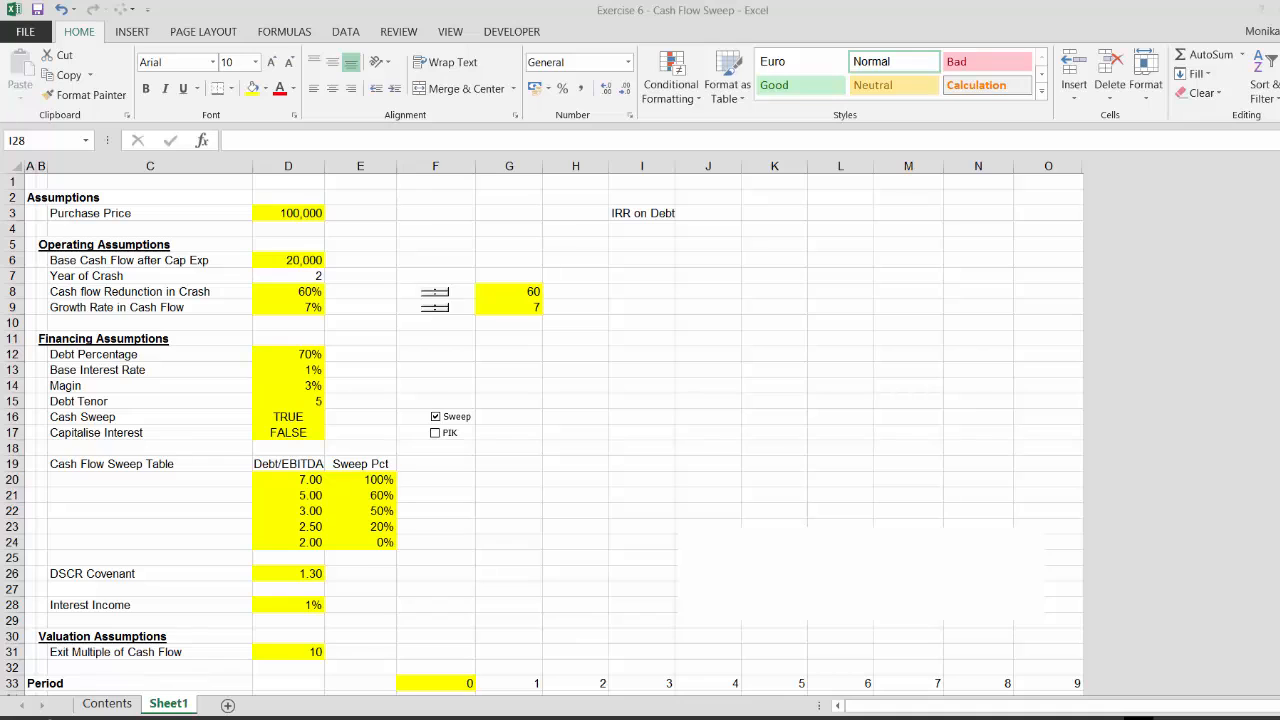
key("alt+Tab")
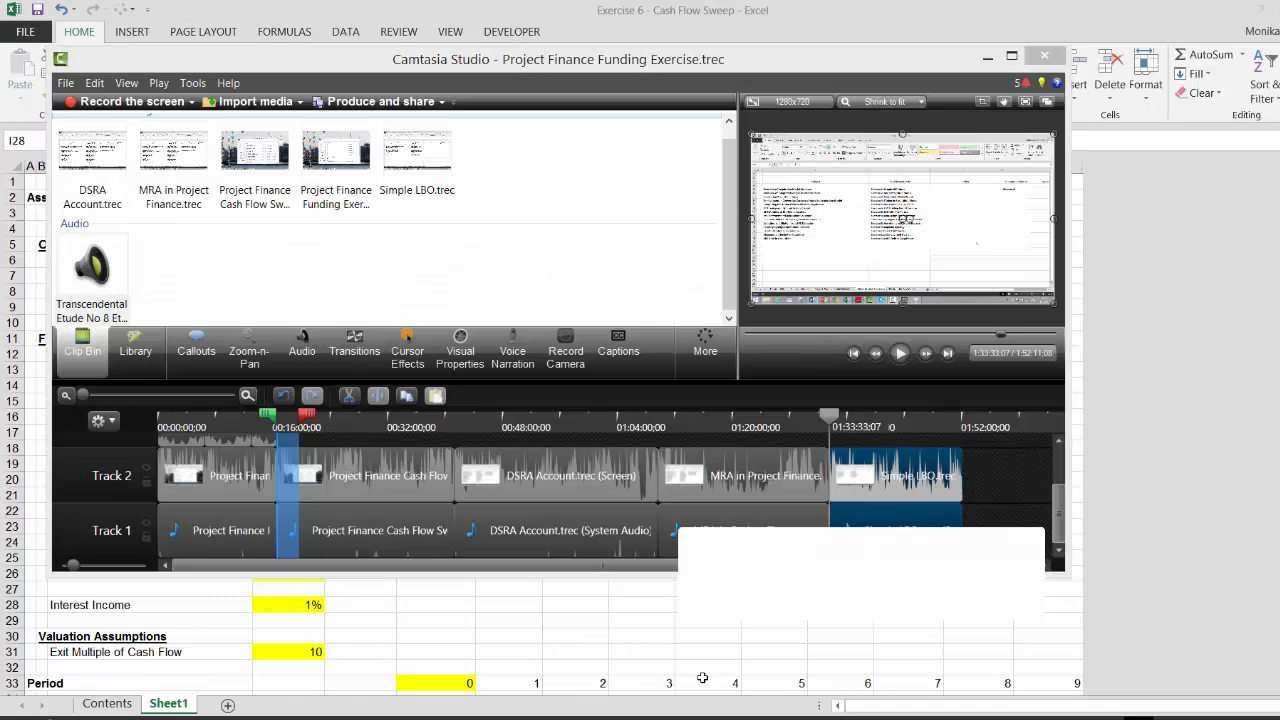
left_click(800, 573)
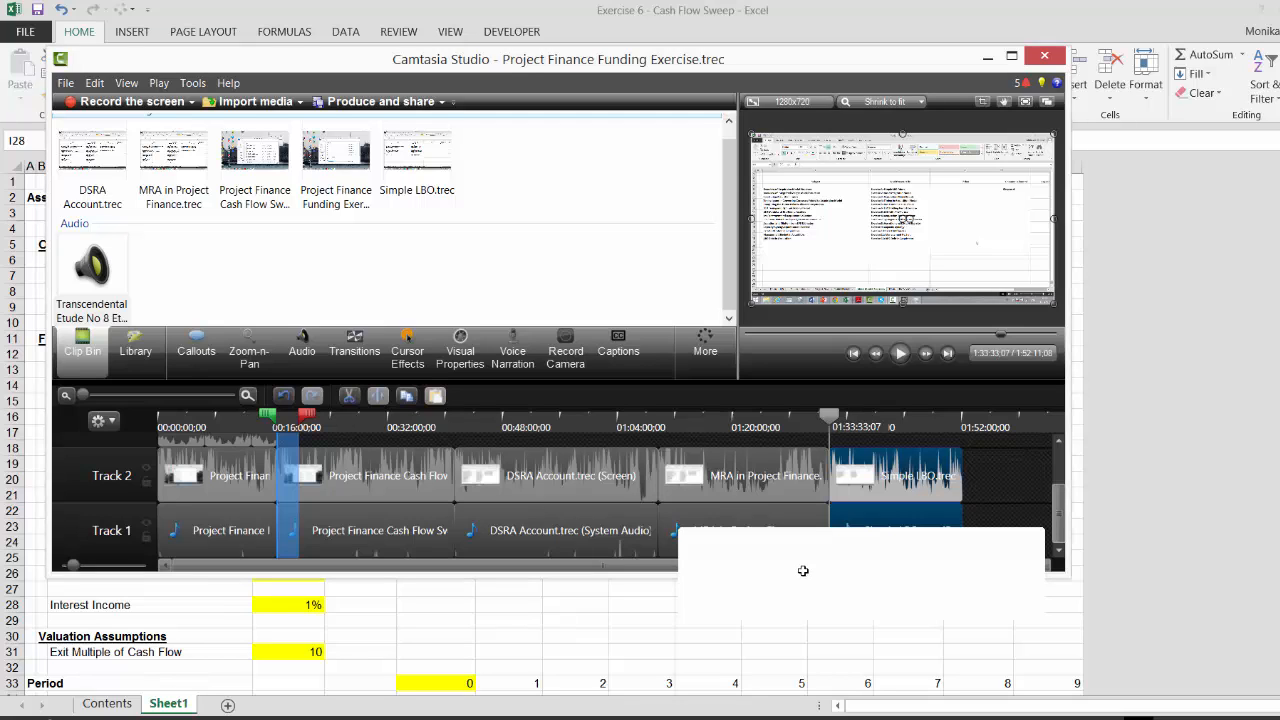
left_click(65, 83)
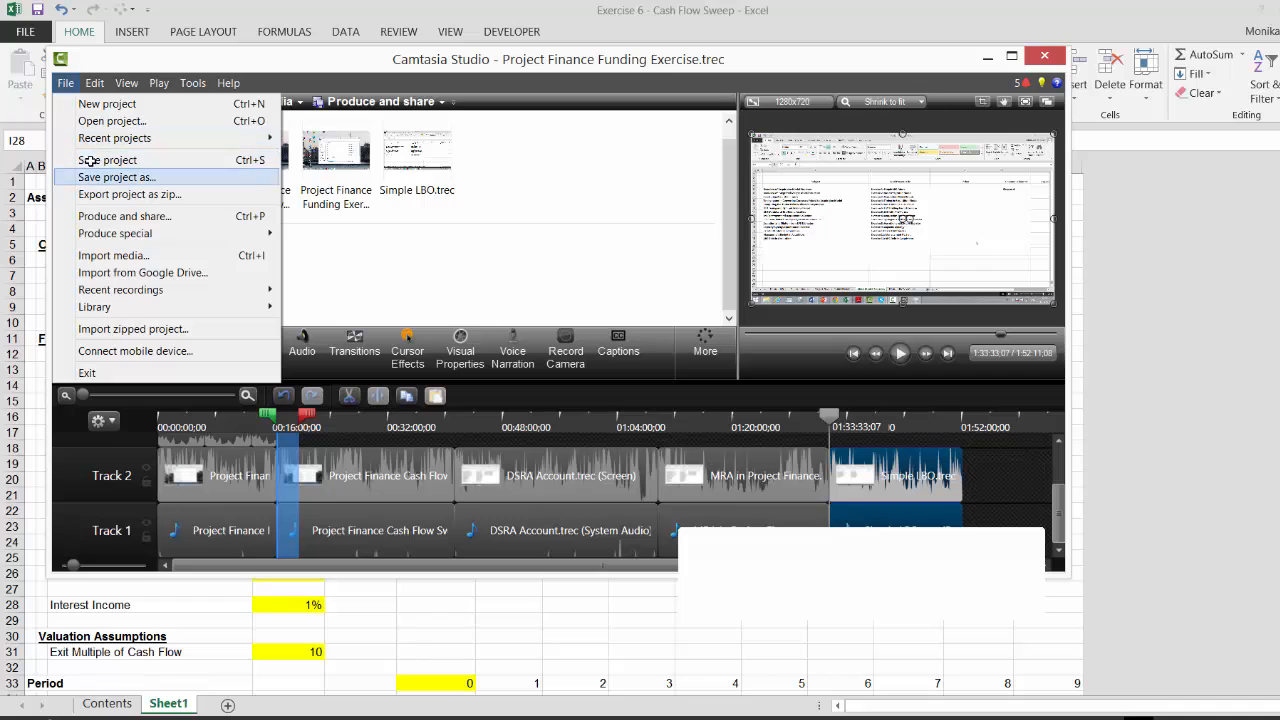
left_click(74, 84)
left_click(74, 84)
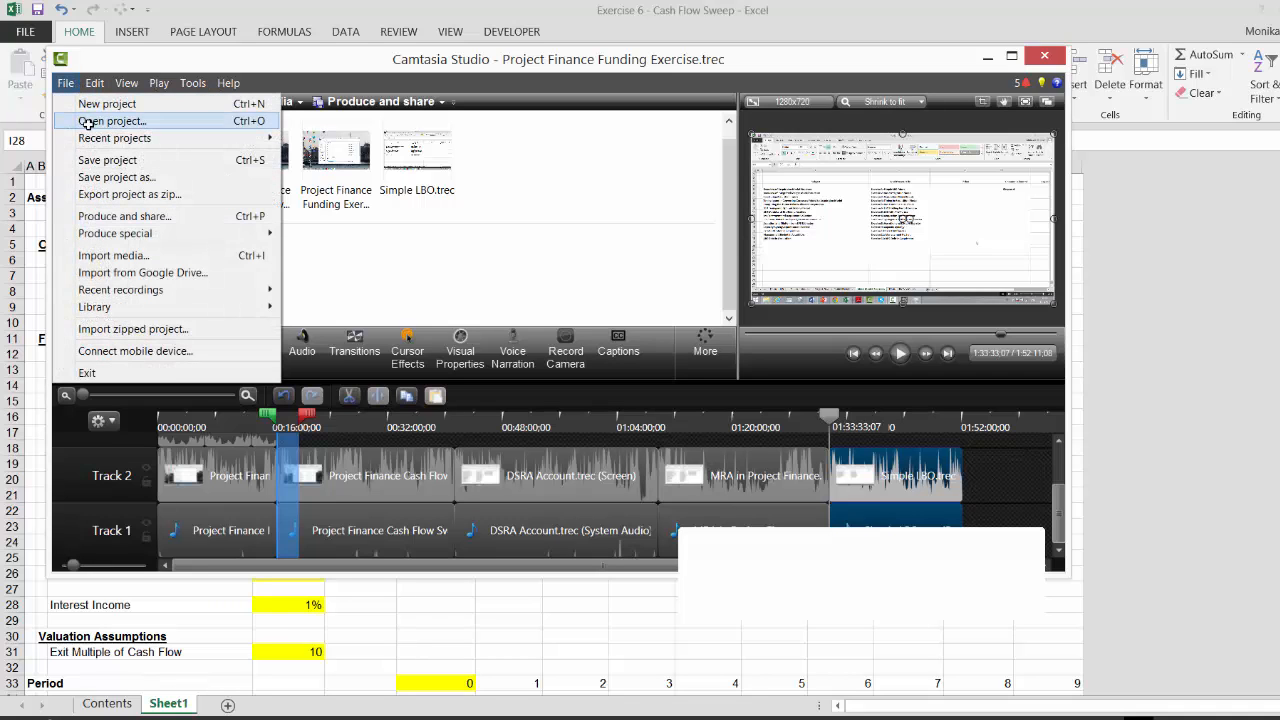
left_click(290, 120)
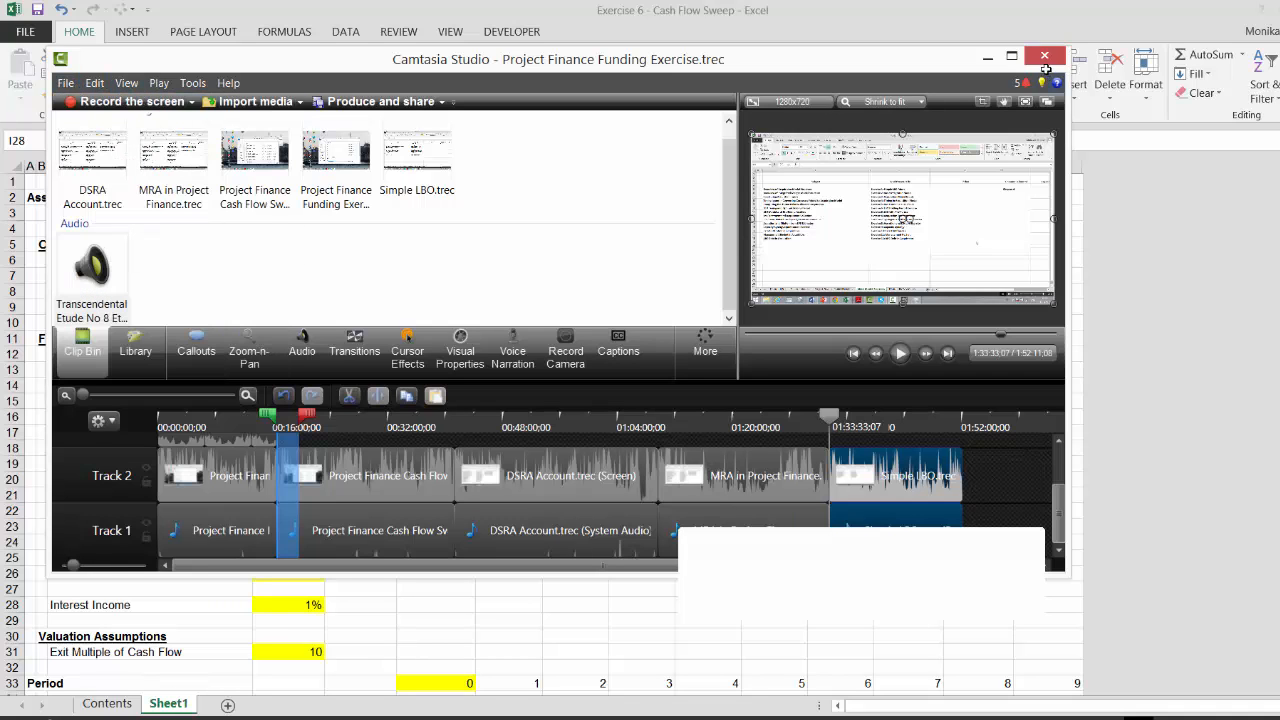
left_click(1044, 60)
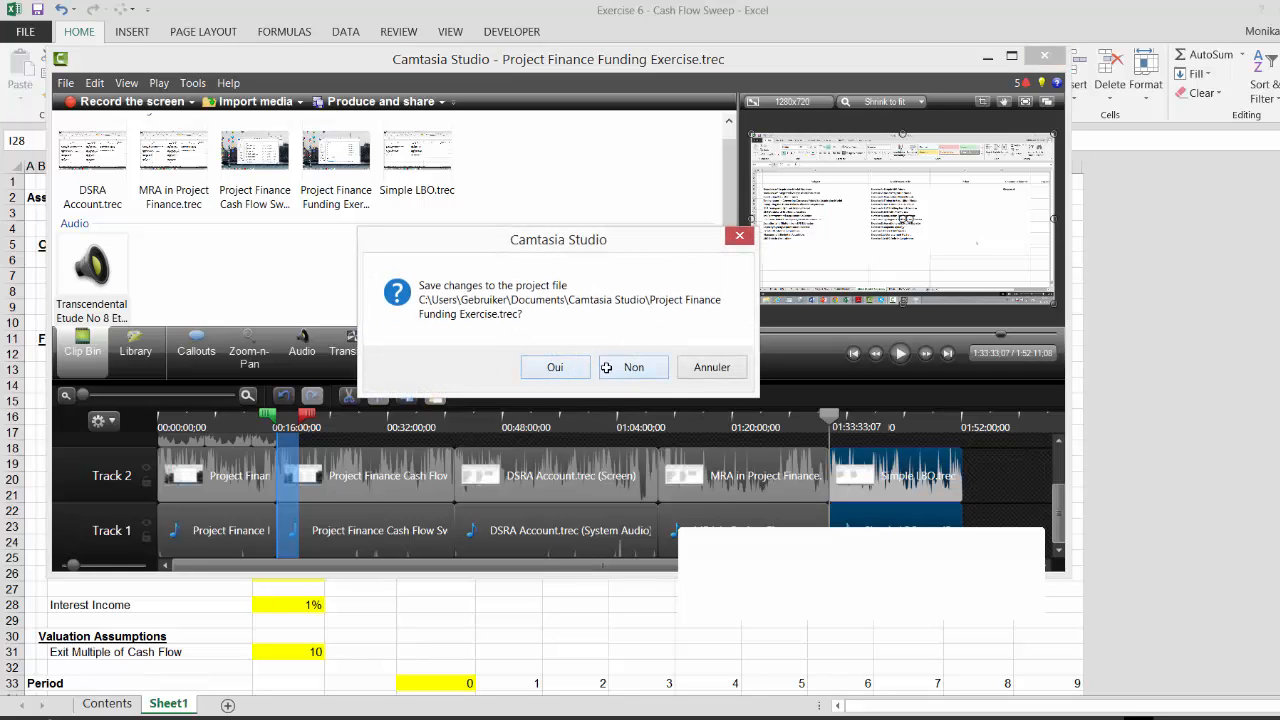
left_click(578, 367)
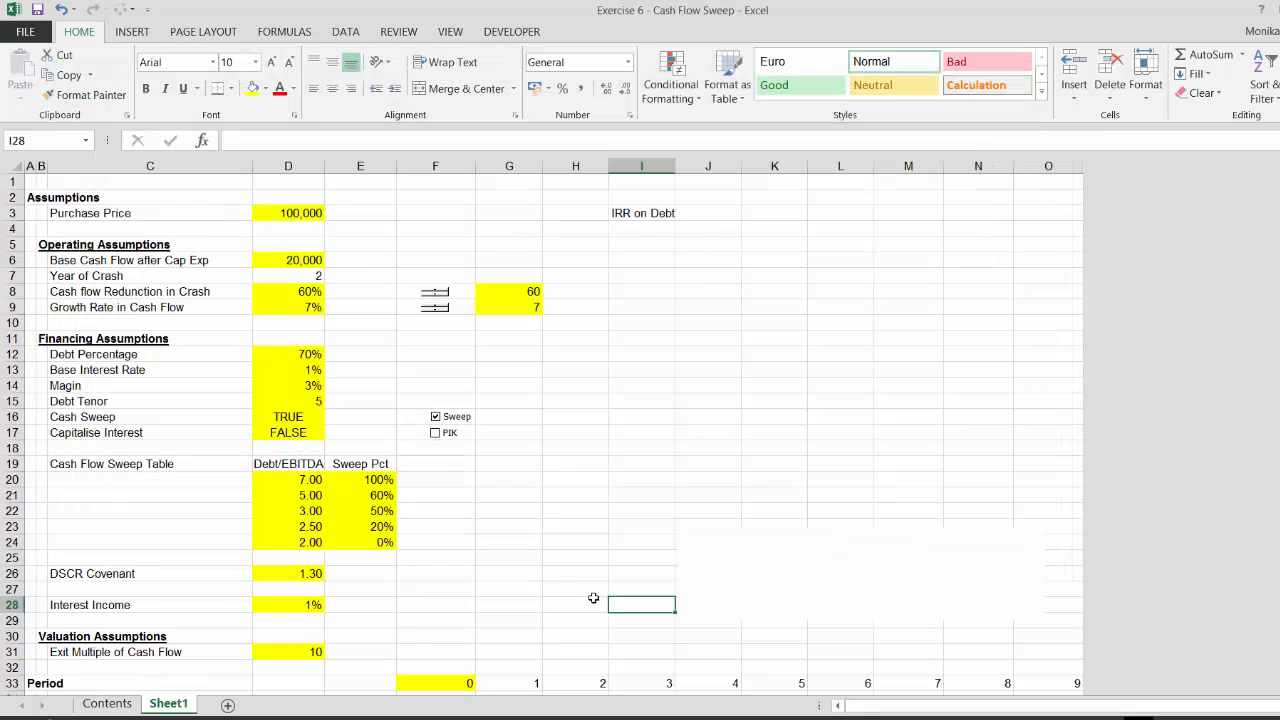
left_click(759, 576)
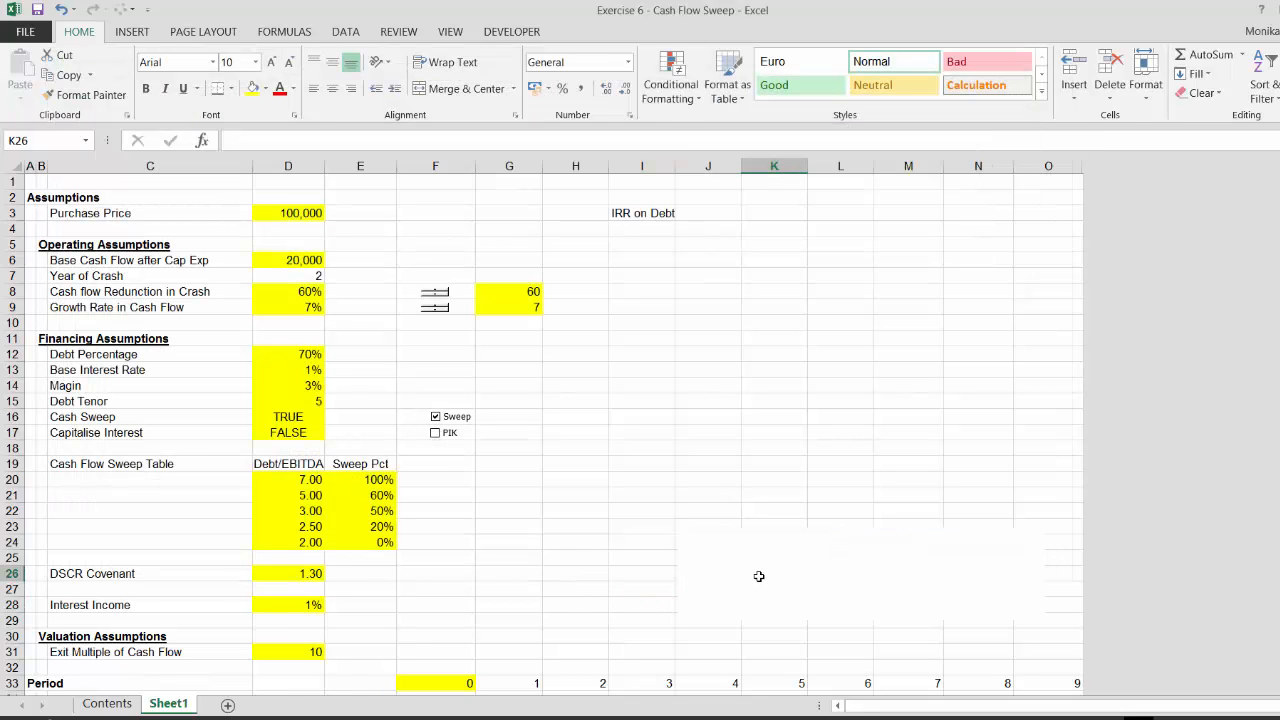
left_click(734, 651)
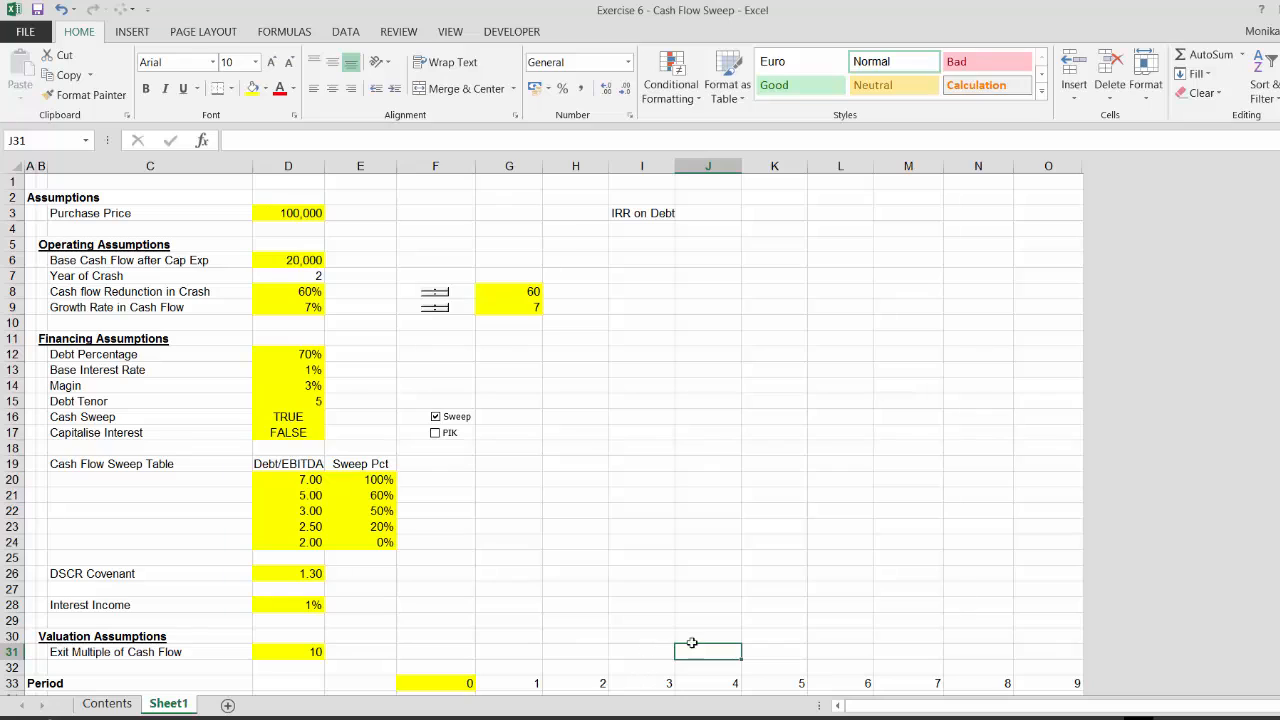
left_click(706, 604)
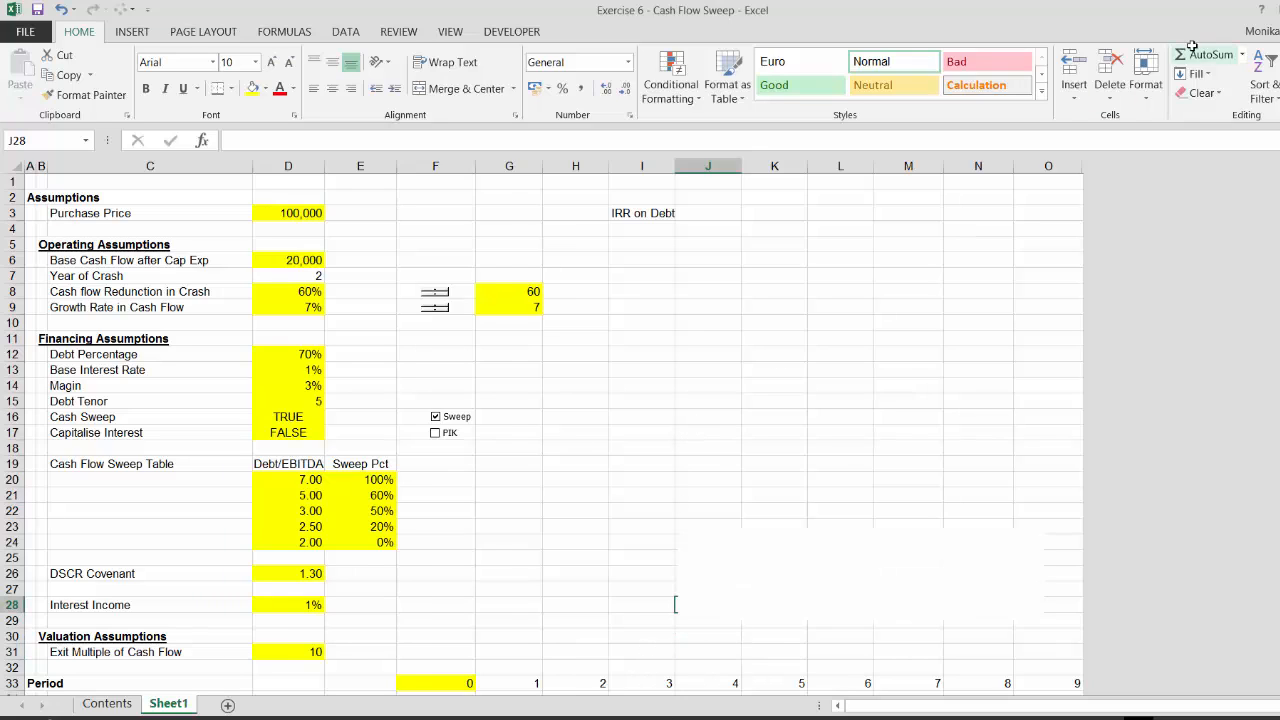
Close the Exercise 6 - Cash Flow Sweep workbook saving its changes, and close the Website Pages workbook too
key("alt+F4")
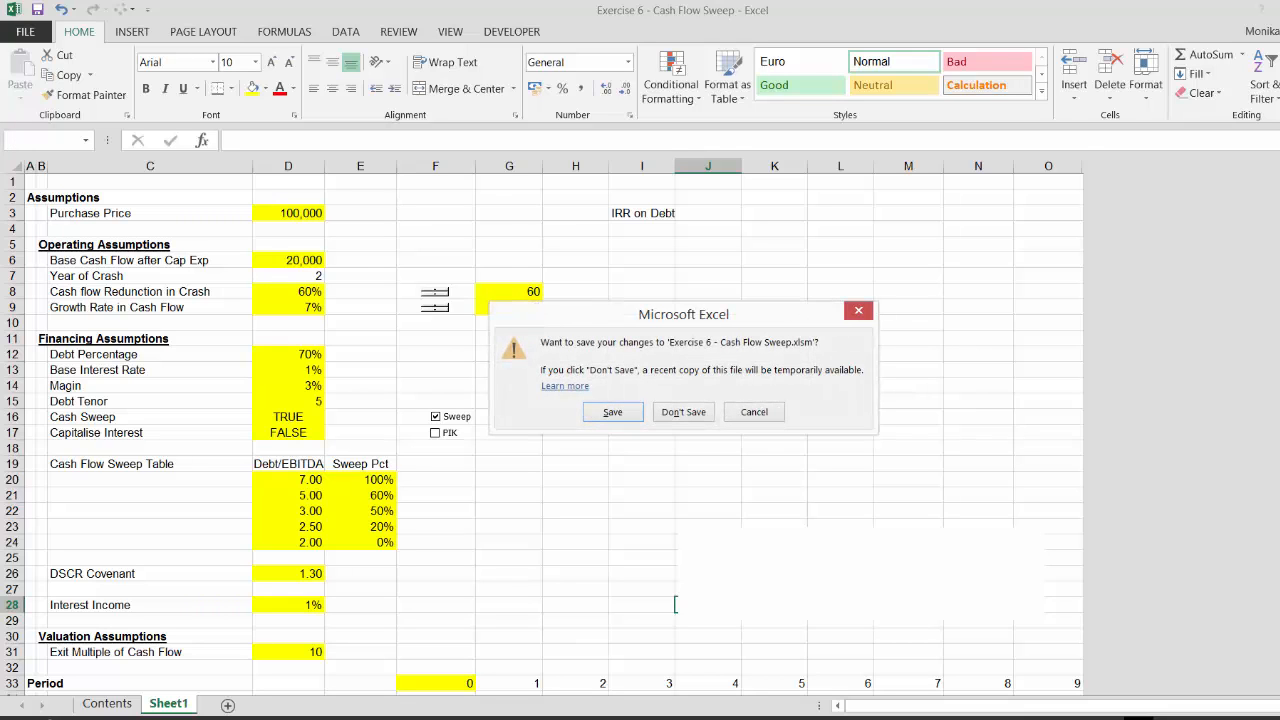
left_click(610, 416)
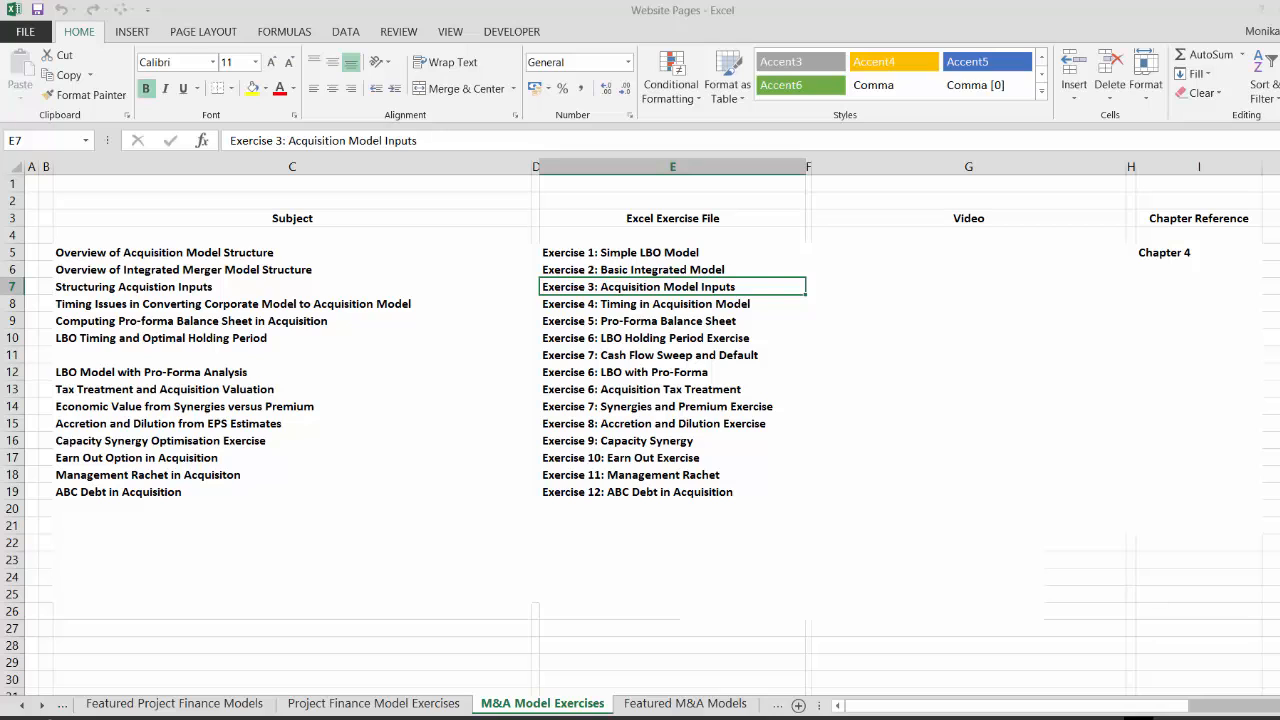
key("alt+F4")
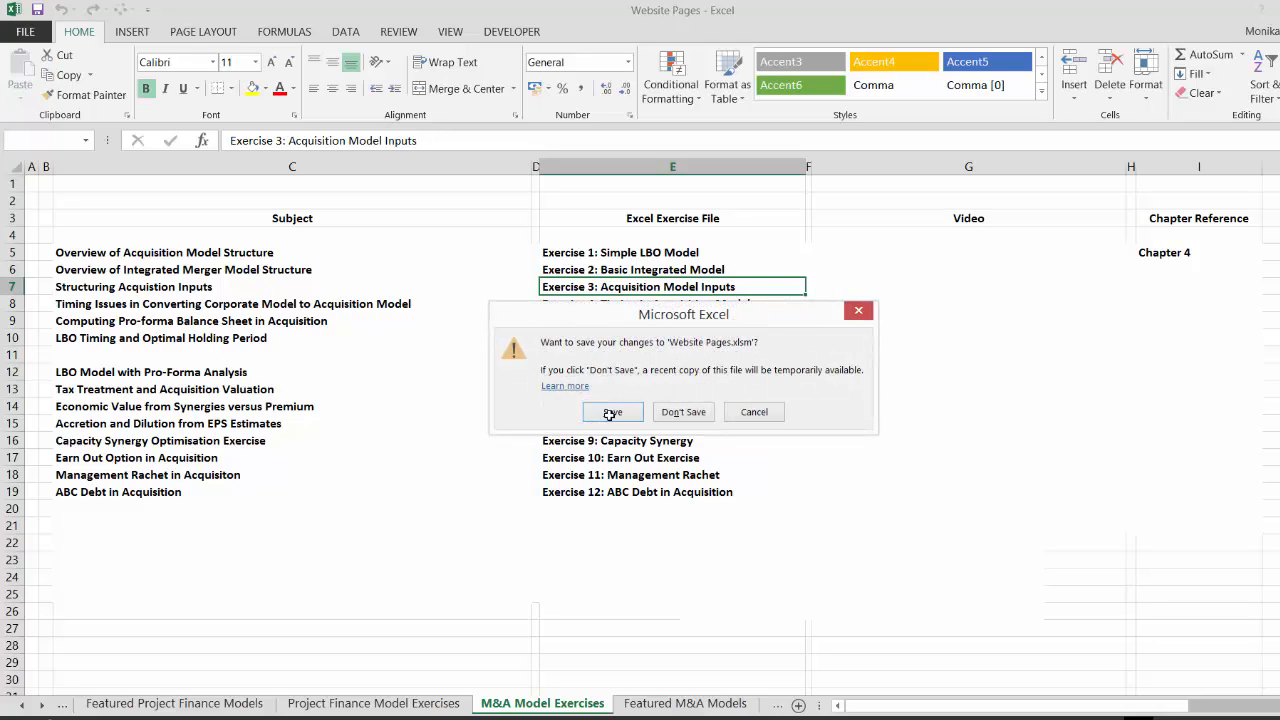